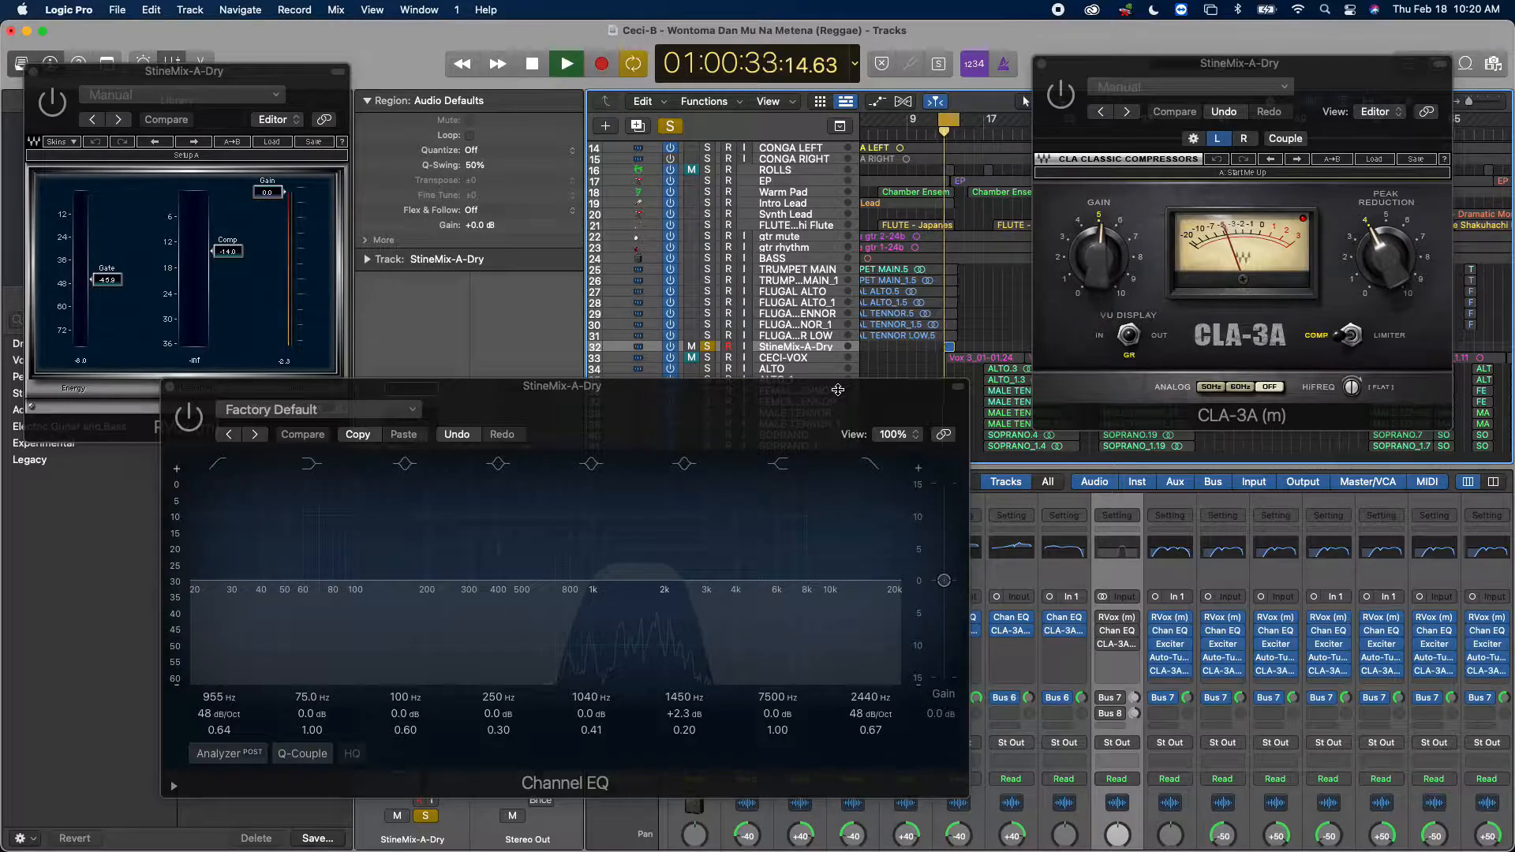
# Step: Enable the RVox, Channel EQ and CLA-3A plug-ins plus the Bus 7 and Bus 8 sends during playback, and stop playback
pyautogui.moveTo(783, 395); pyautogui.dragTo(843, 423)
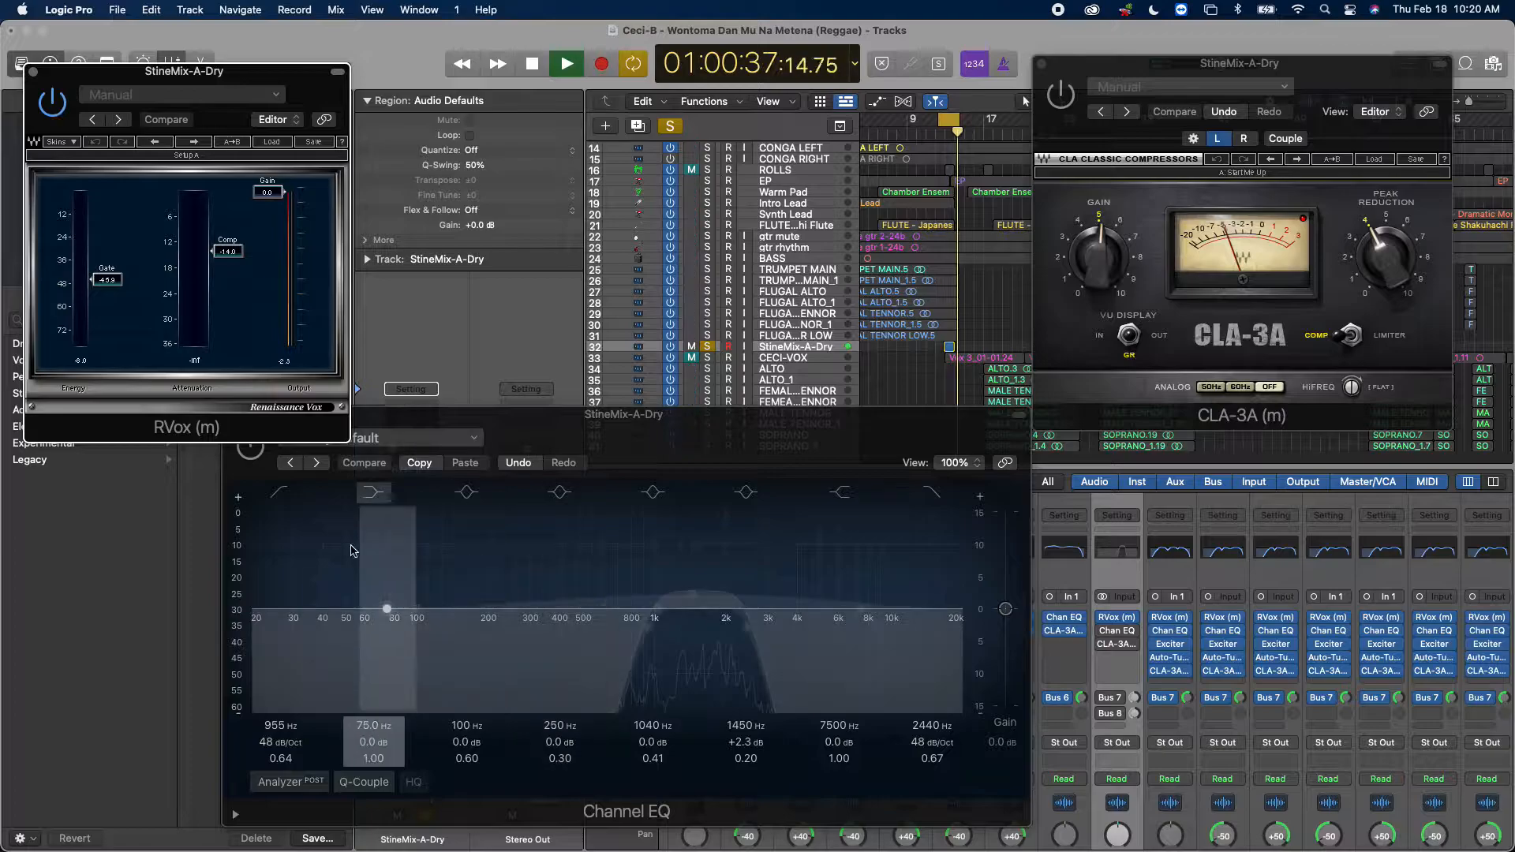
pyautogui.click(1072, 96)
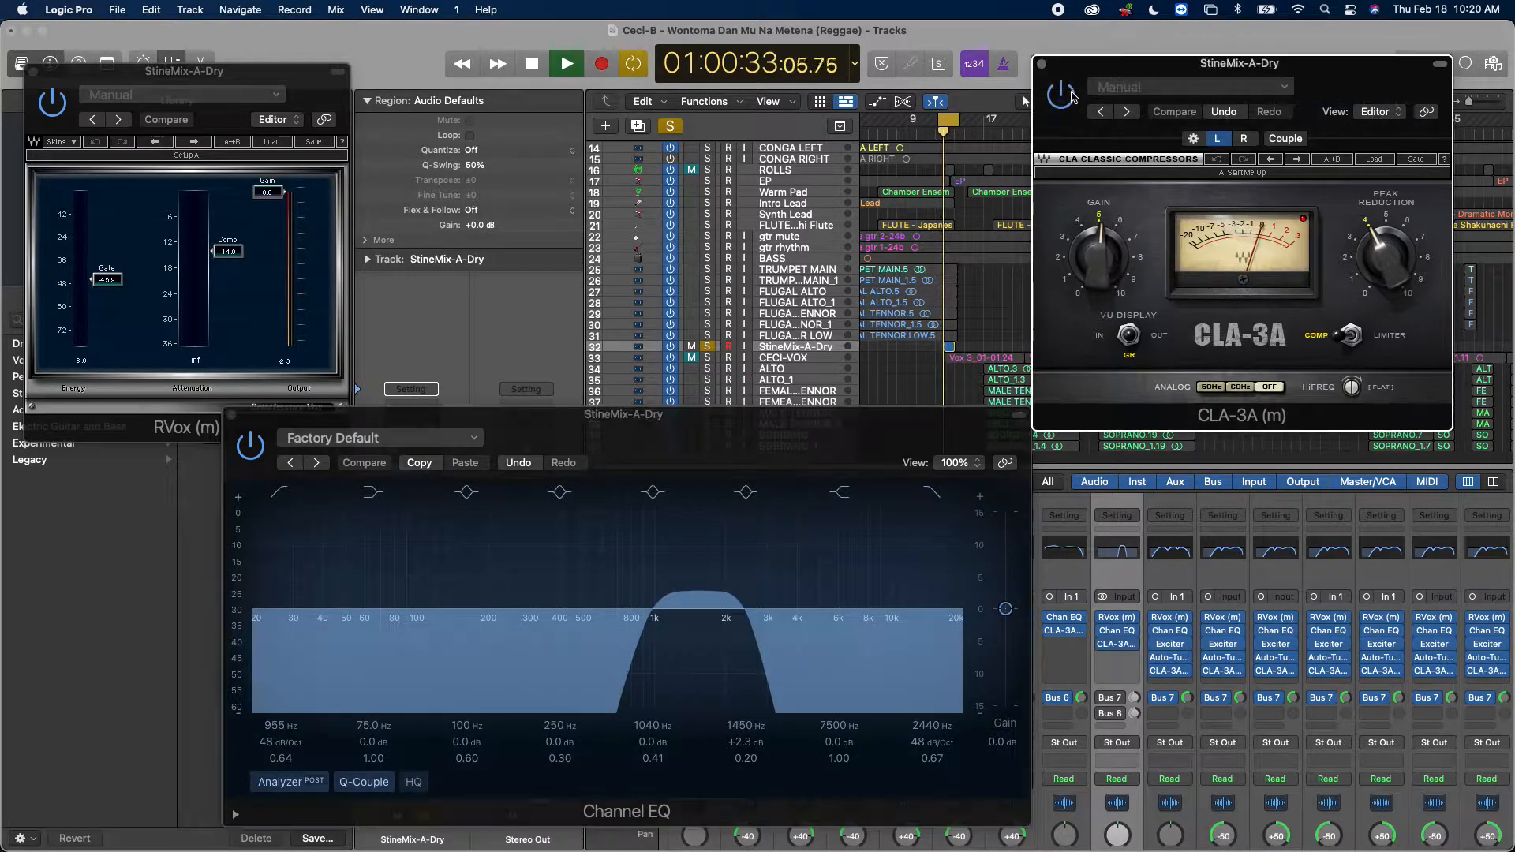
pyautogui.click(1102, 697)
pyautogui.click(1102, 713)
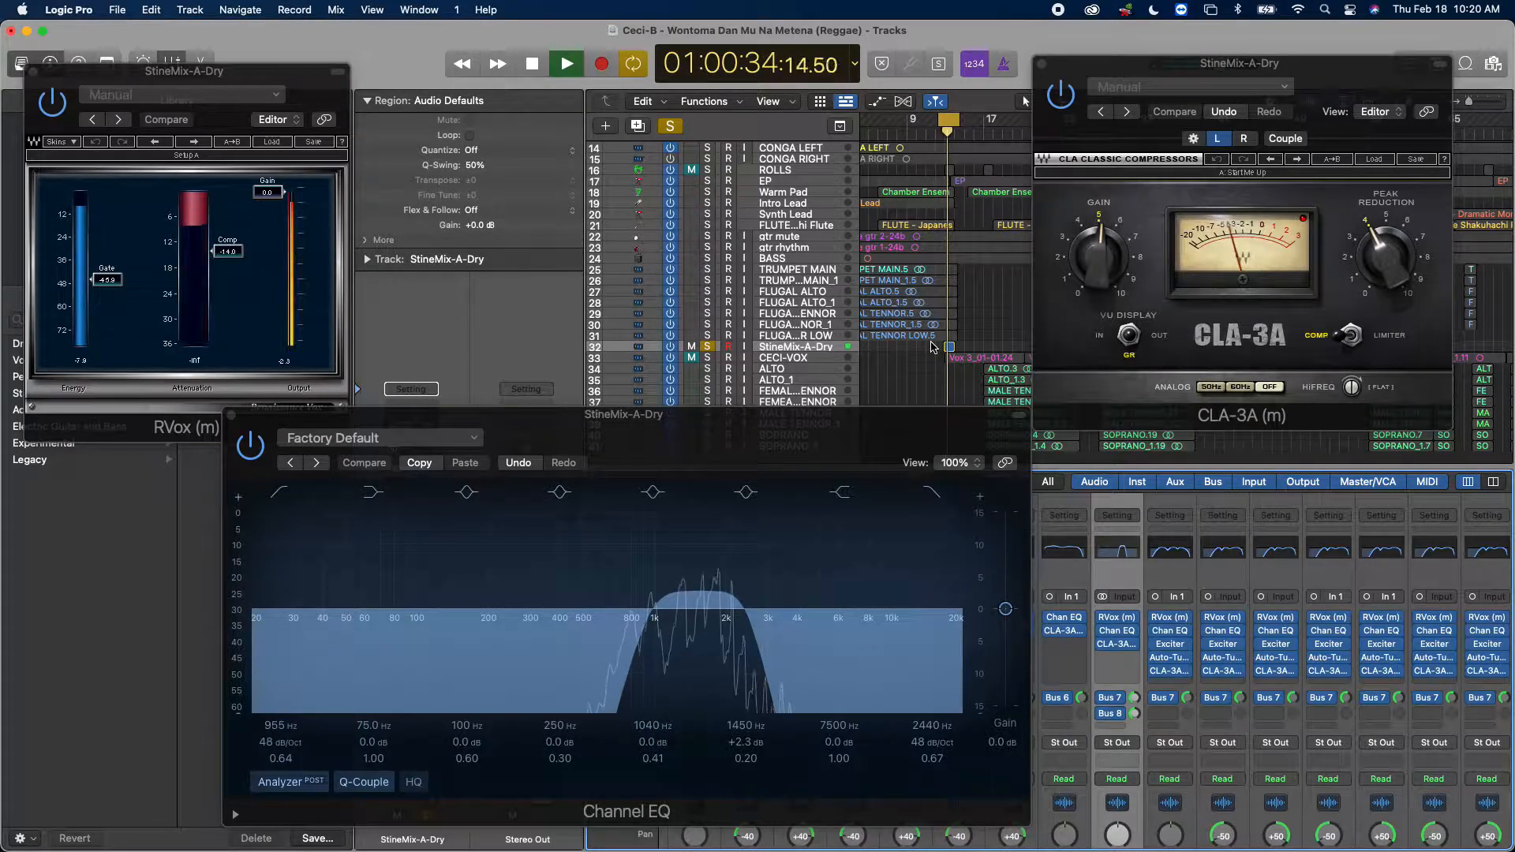
pyautogui.press('space')
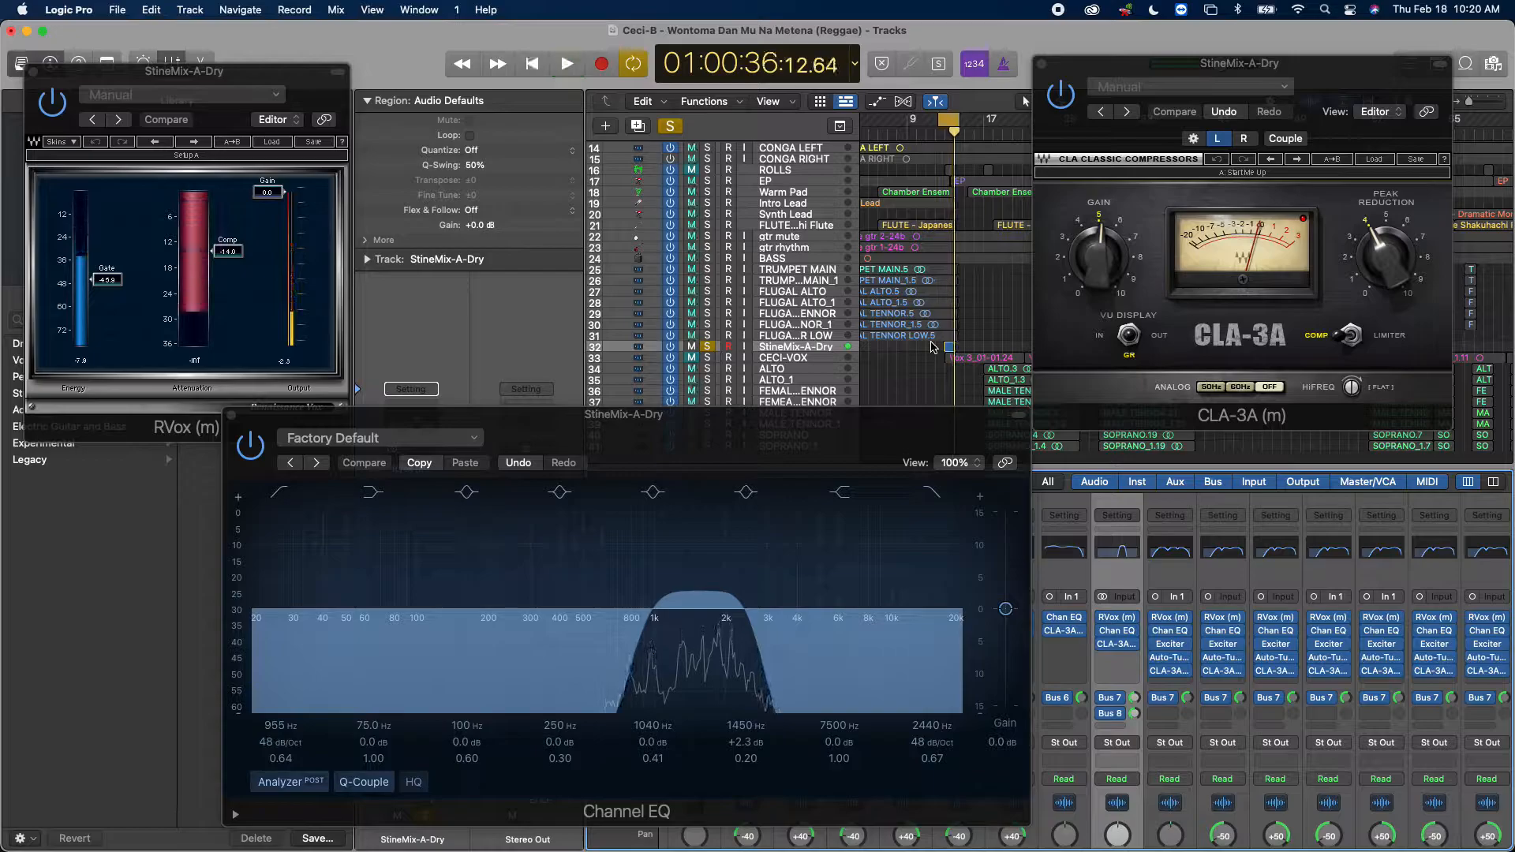
# Step: Close the plug-in windows and bypass all inserts and both sends on the StineMix-A-Dry channel
pyautogui.click(231, 416)
pyautogui.click(33, 73)
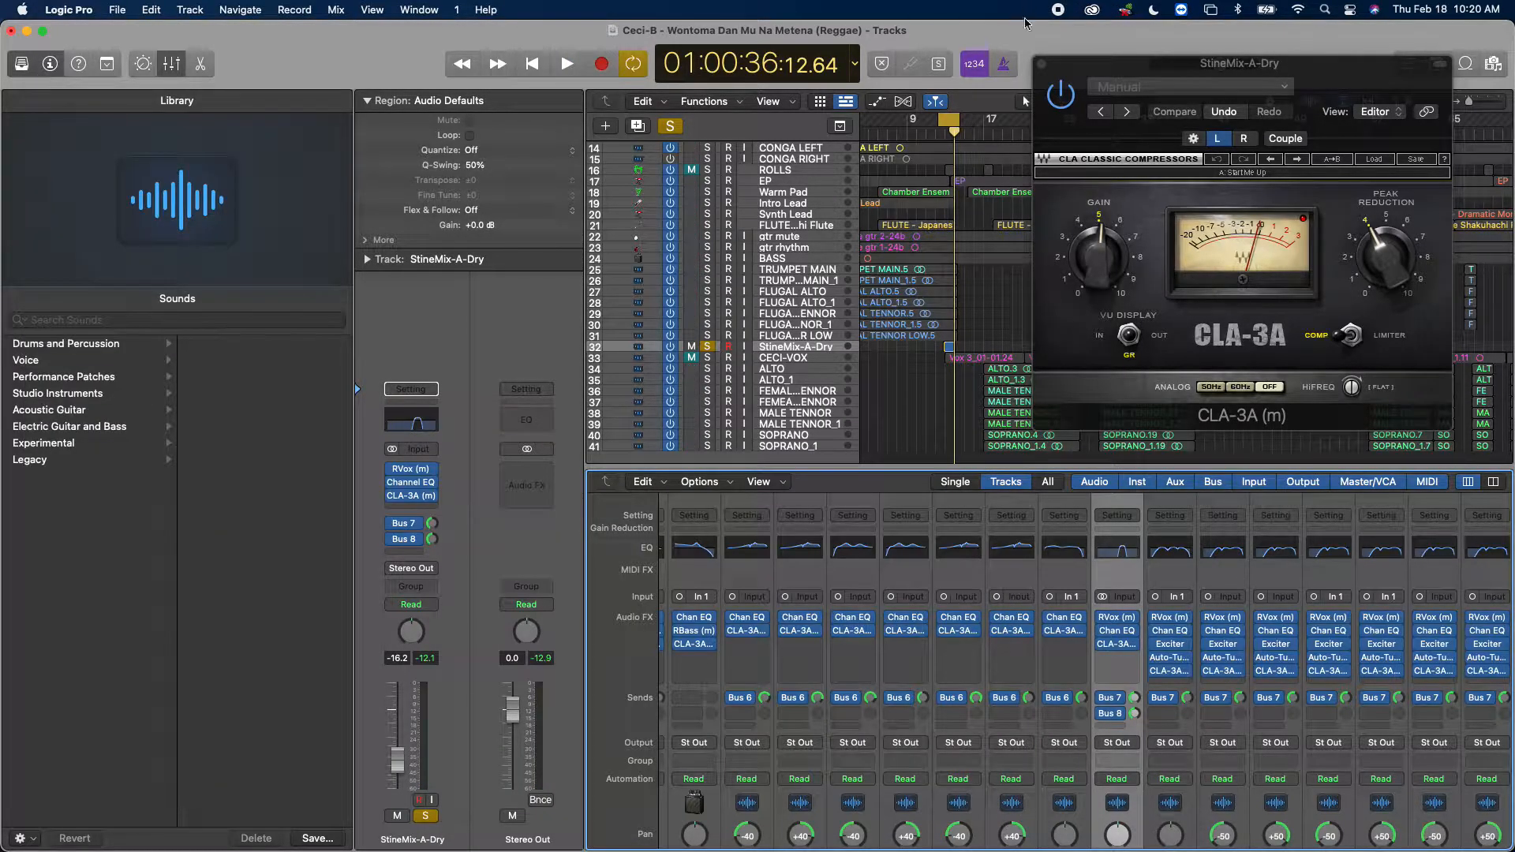
pyautogui.click(1041, 63)
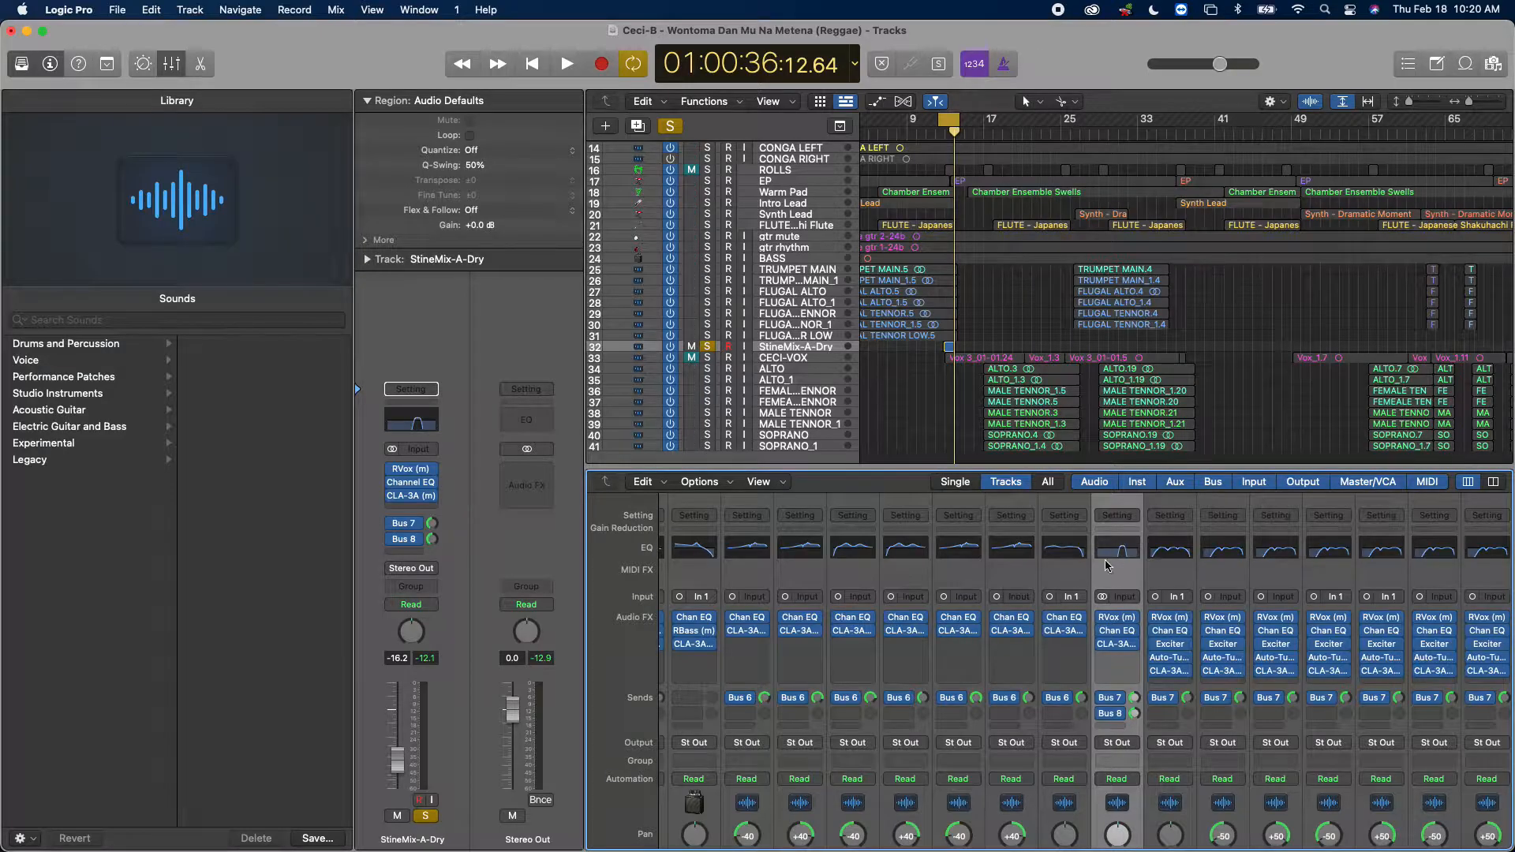
pyautogui.click(1103, 713)
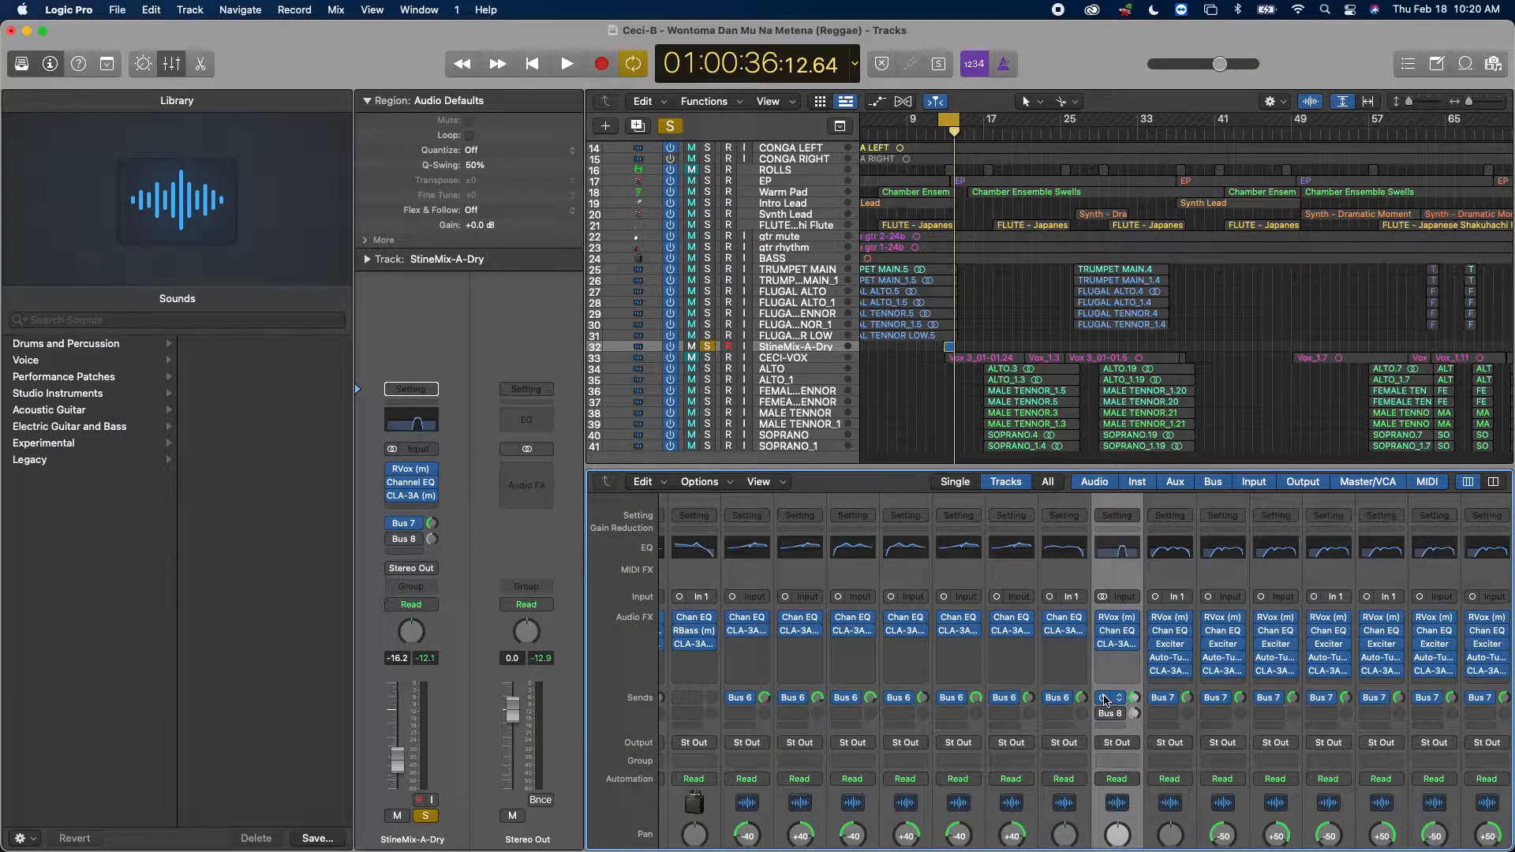
pyautogui.click(1103, 631)
pyautogui.click(1103, 617)
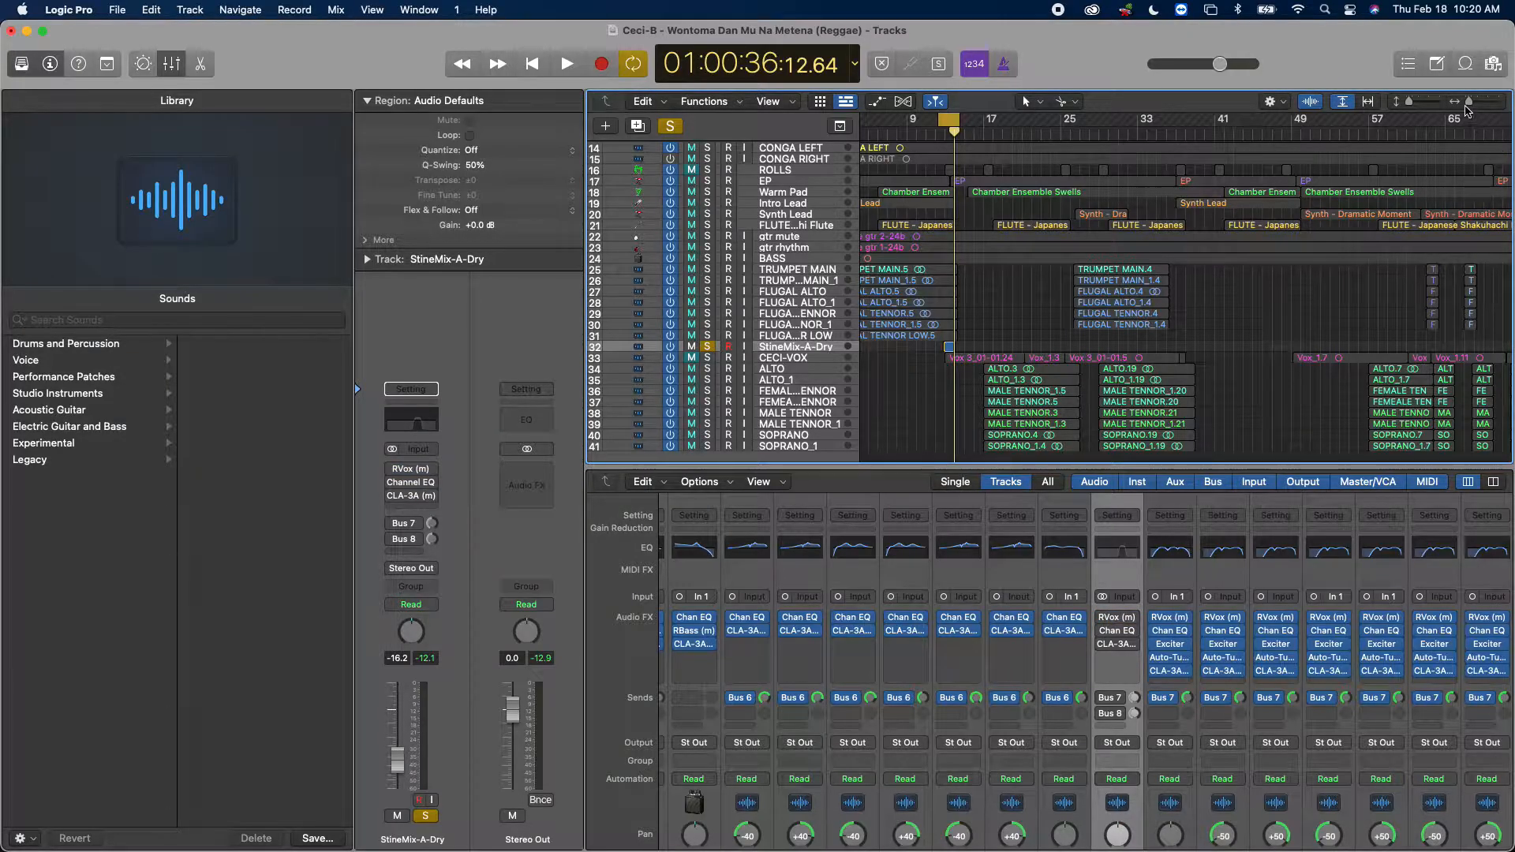
# Step: Enable only the RVox plug-in on the StineMix-A-Dry channel and open its settings
pyautogui.moveTo(1469, 103)
pyautogui.mouseDown()
pyautogui.moveTo(1420, 106)
pyautogui.moveTo(1487, 105)
pyautogui.mouseUp()
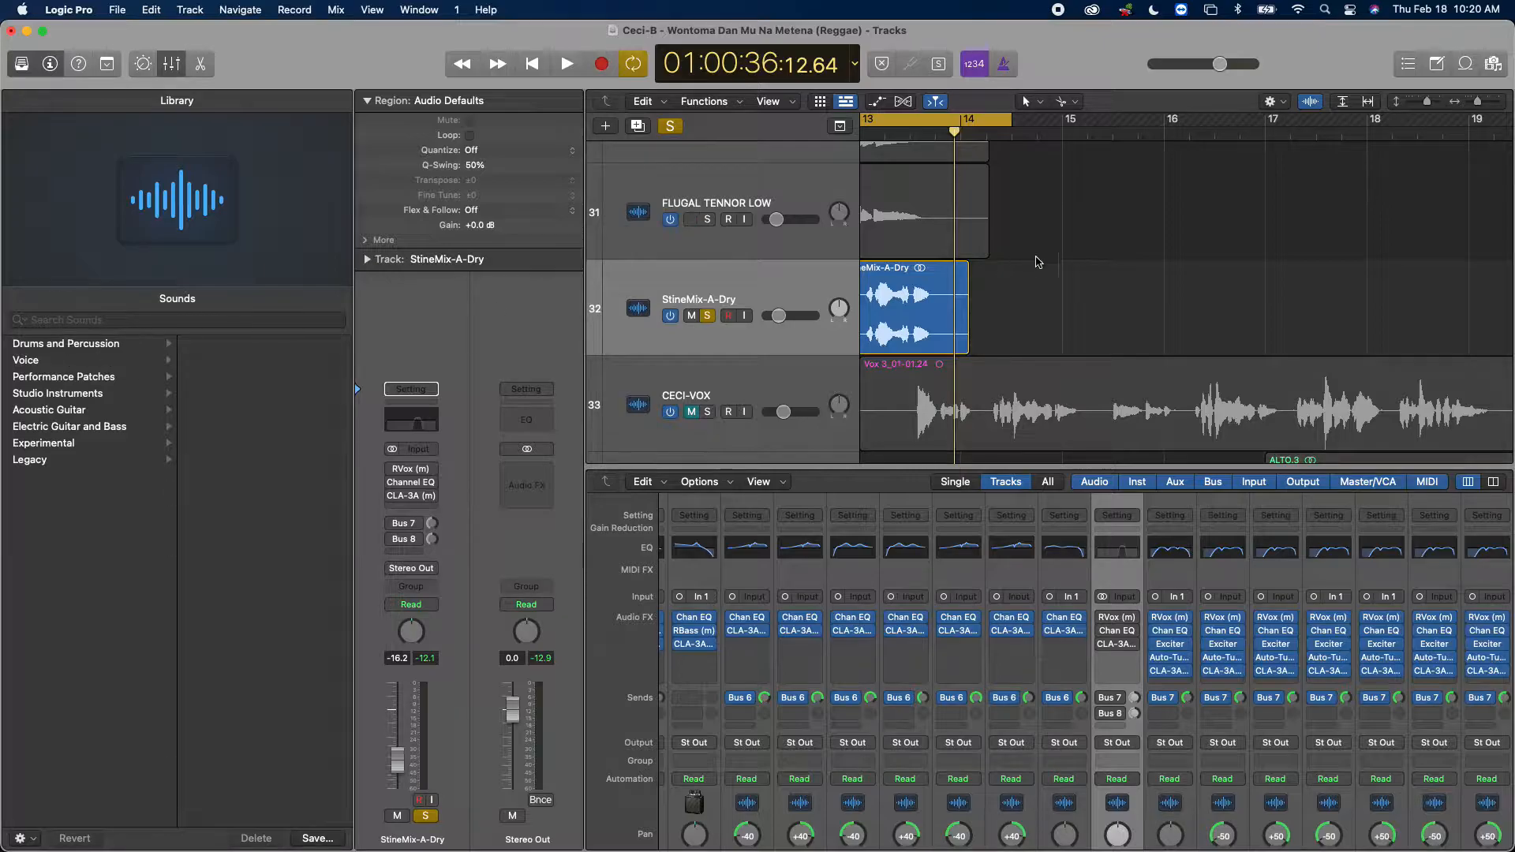
pyautogui.hscroll(-5, 1042, 258)
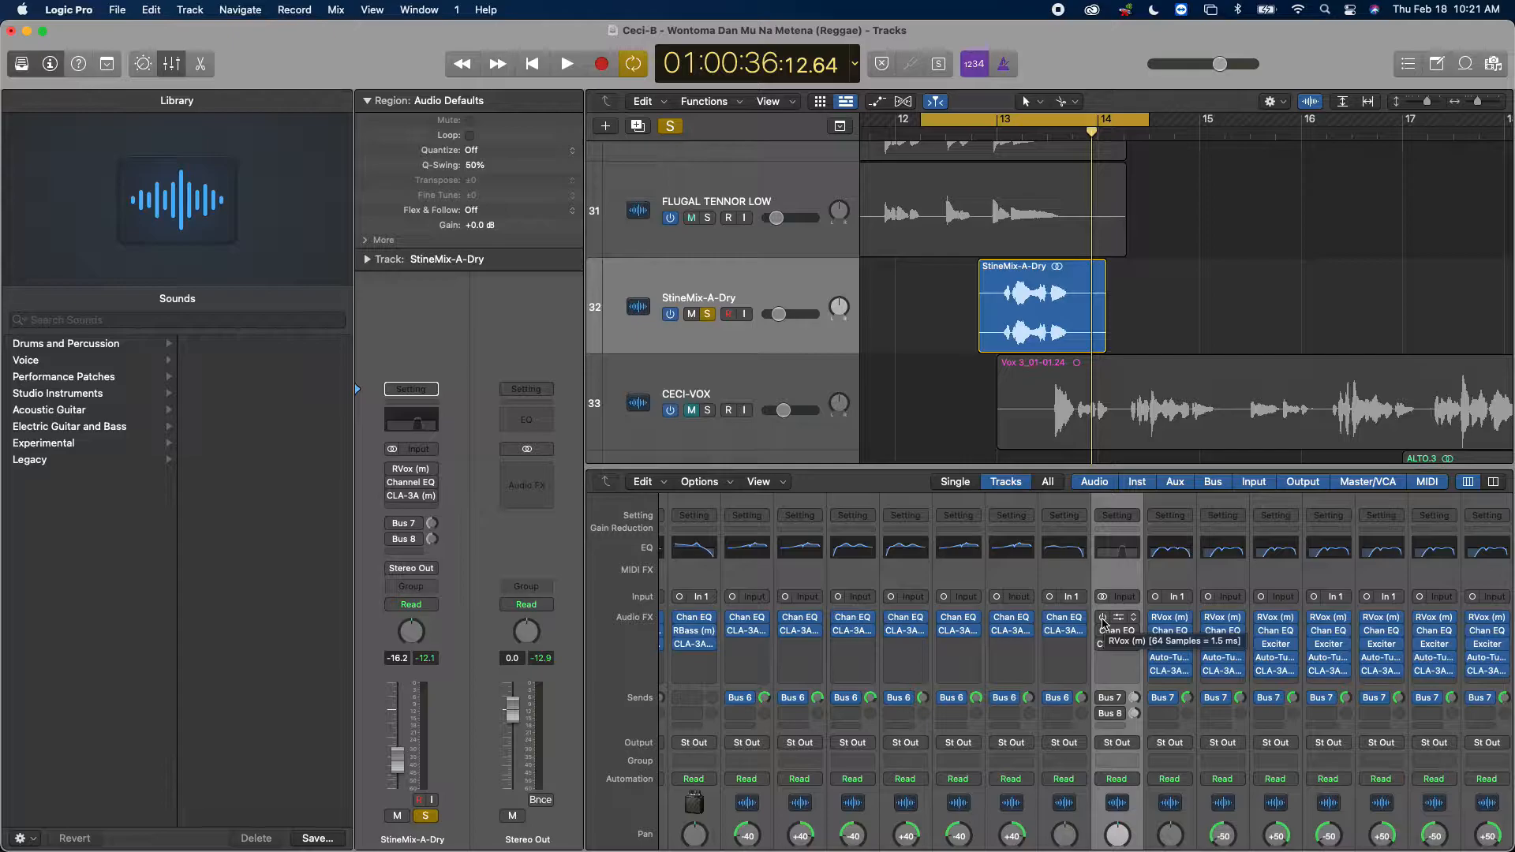
pyautogui.click(1102, 619)
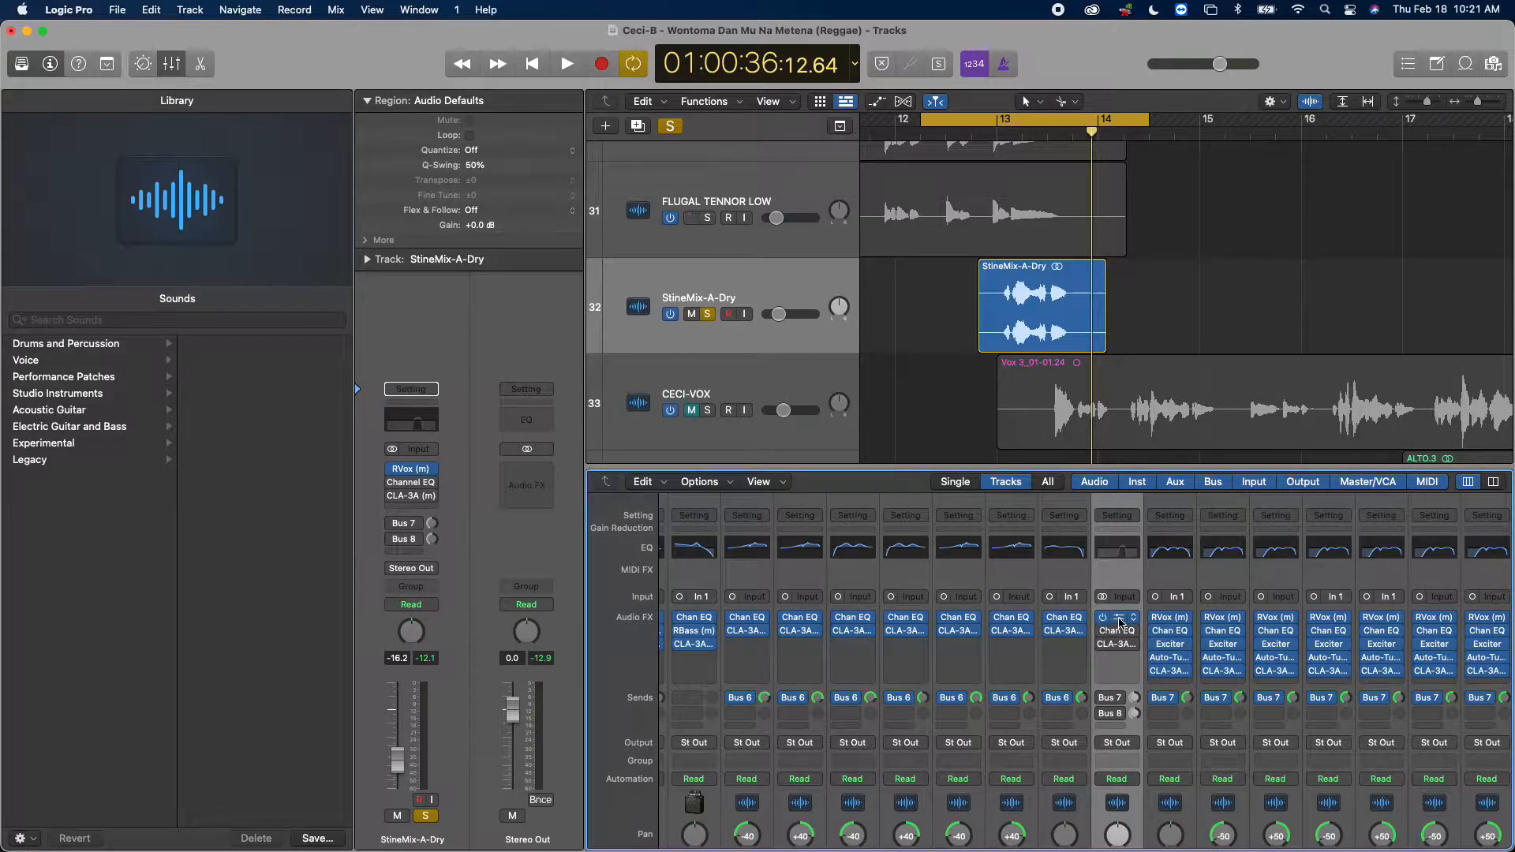
pyautogui.click(1117, 619)
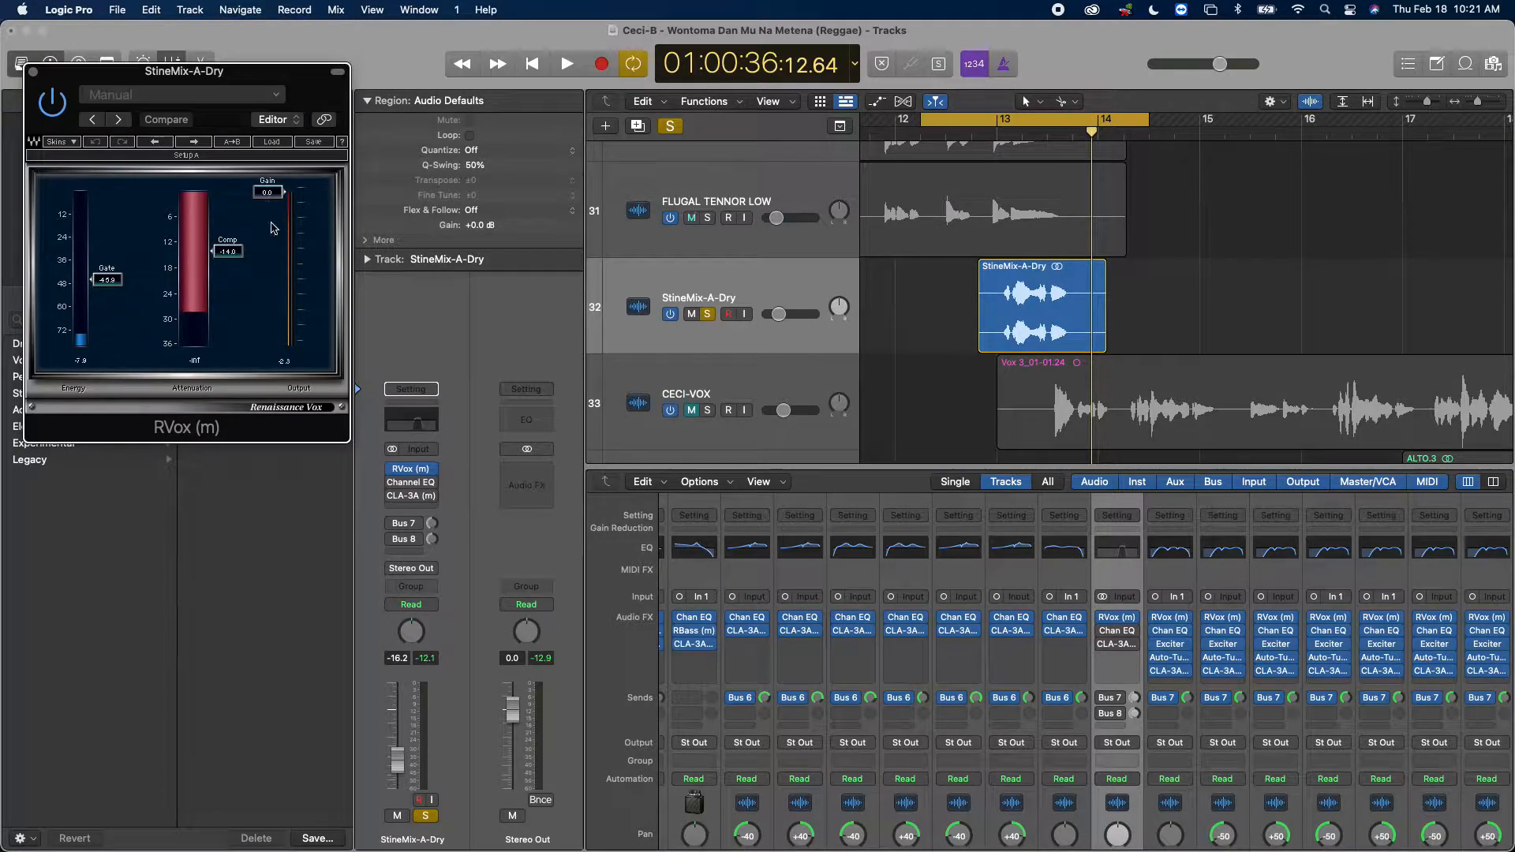
# Step: Try the alternative skins in RVox, return to the dark blue one and close the plug-in
pyautogui.click(73, 143)
pyautogui.click(78, 160)
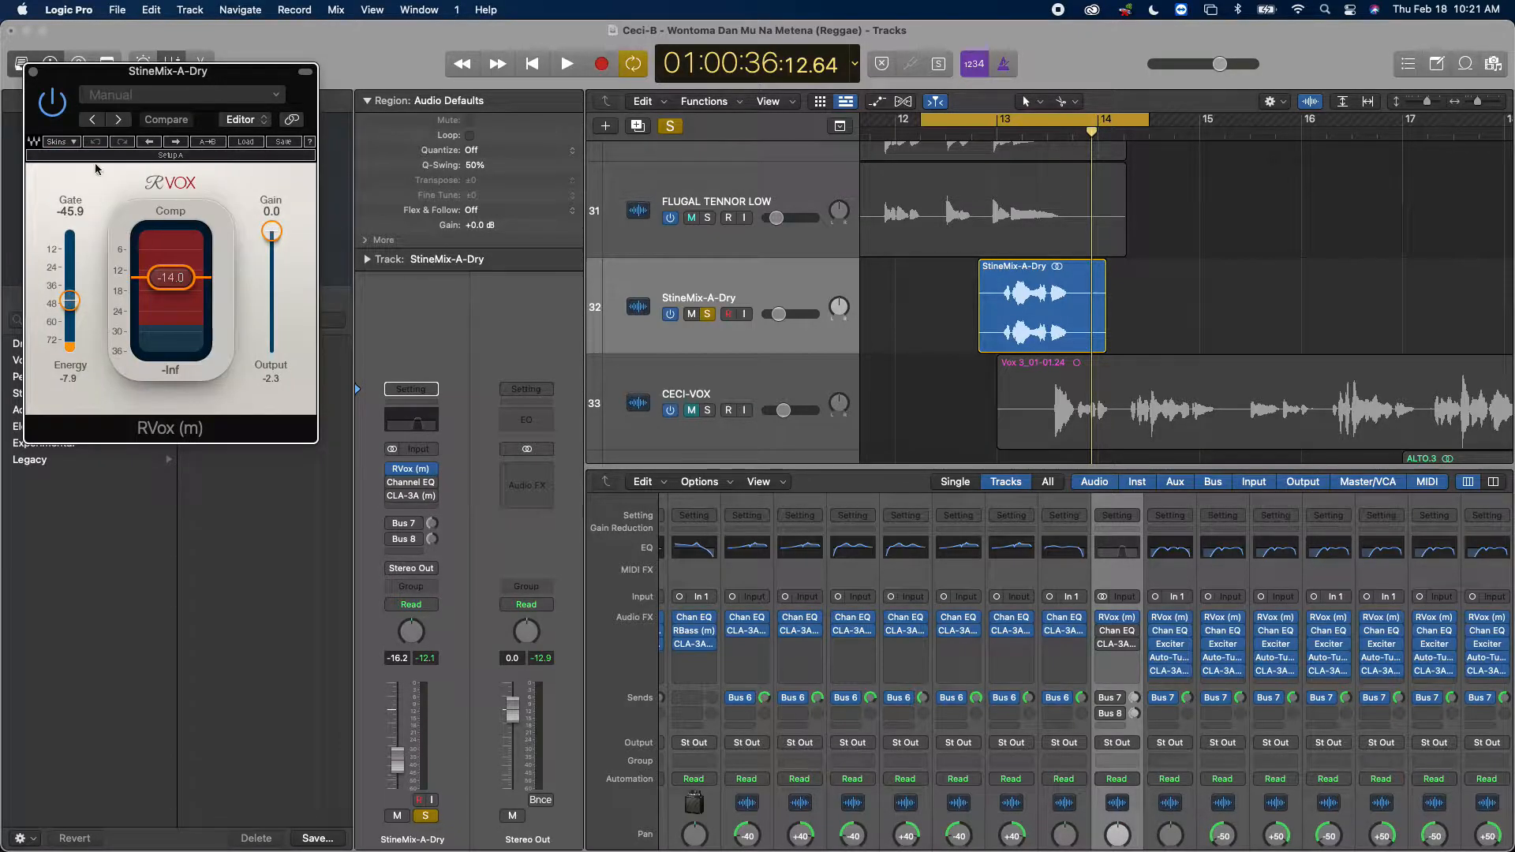
pyautogui.click(73, 142)
pyautogui.click(76, 177)
pyautogui.click(71, 142)
pyautogui.click(79, 195)
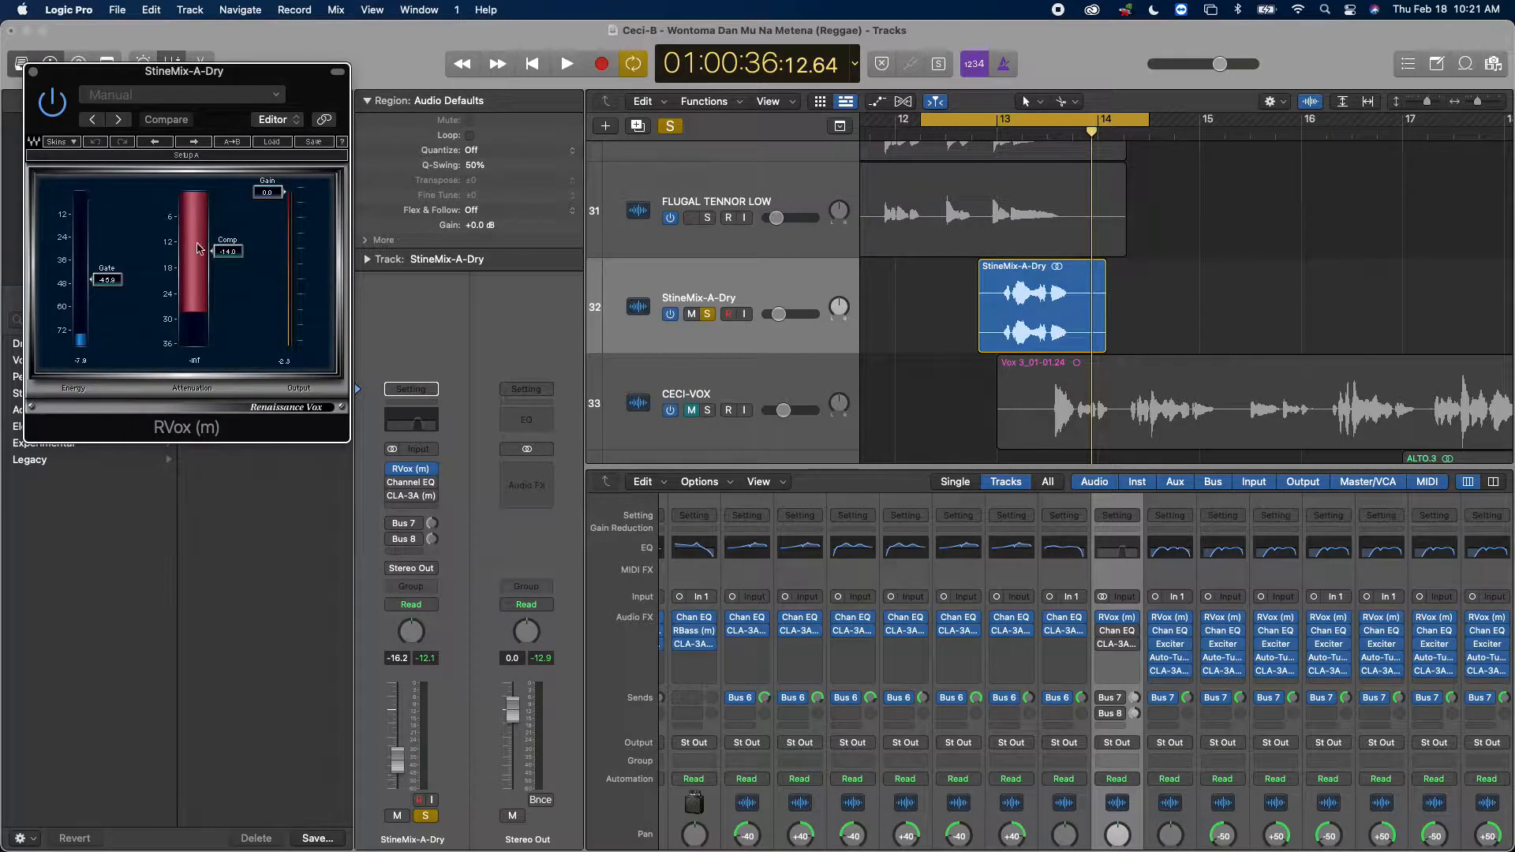
pyautogui.click(33, 73)
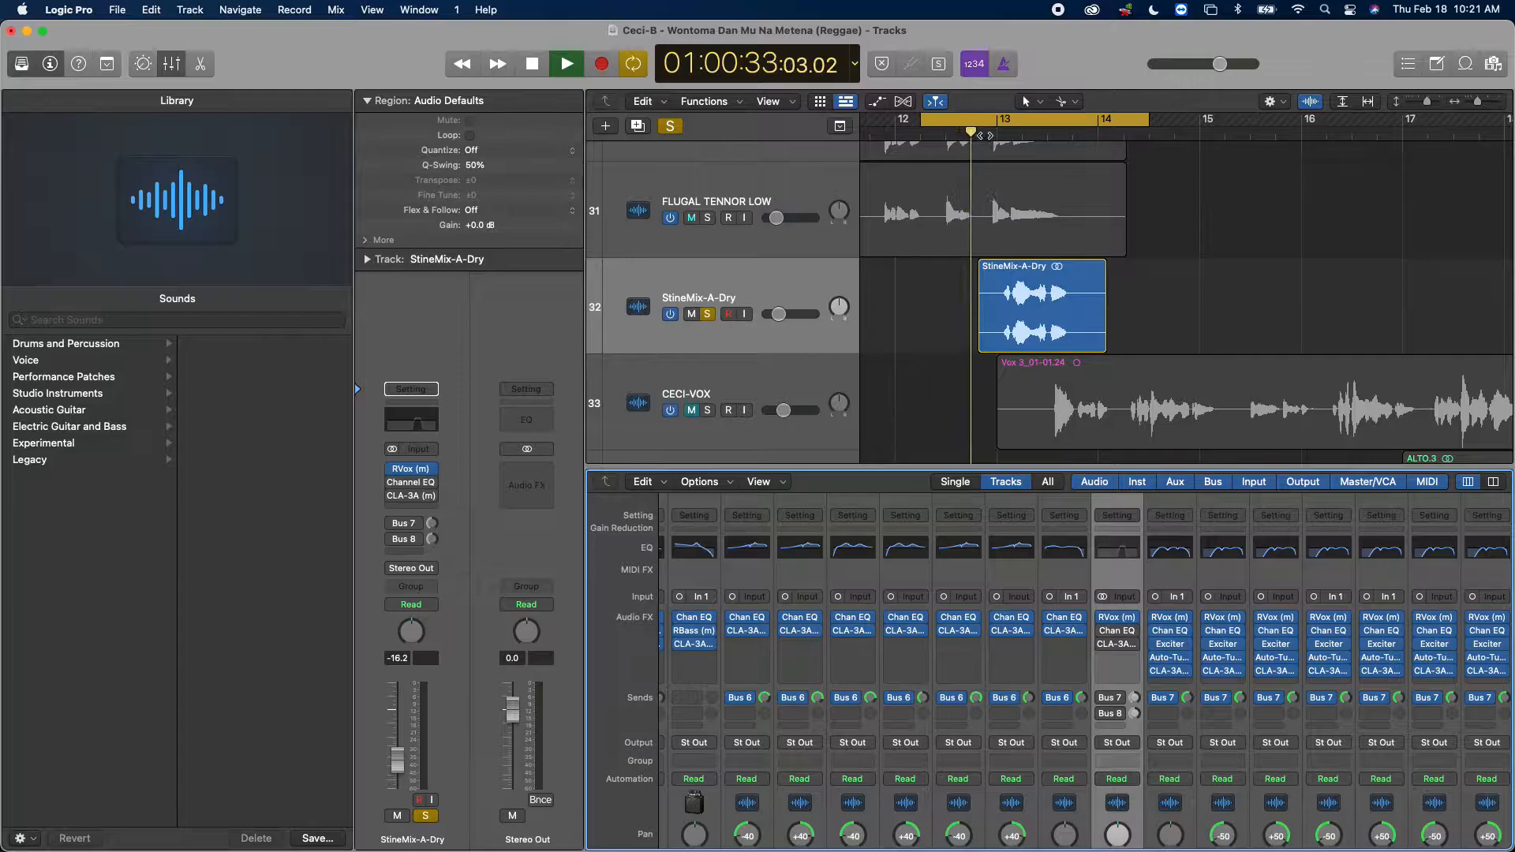
# Step: Shorten the cycle range at both ends to match the StineMix-A-Dry region, and stop playback
pyautogui.moveTo(945, 121); pyautogui.dragTo(986, 121)
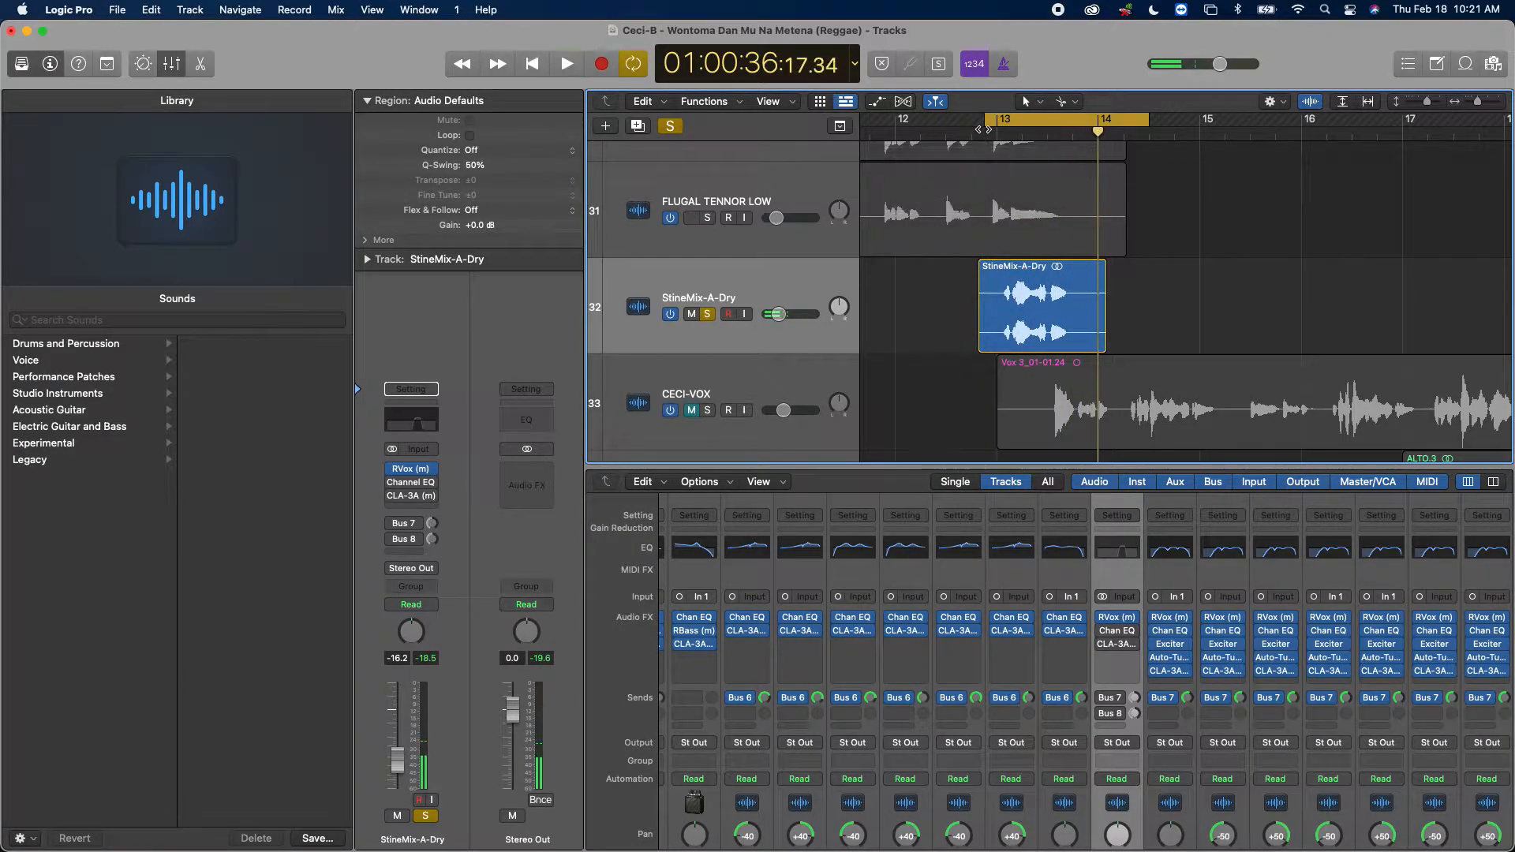
pyautogui.moveTo(1148, 120); pyautogui.dragTo(1107, 132)
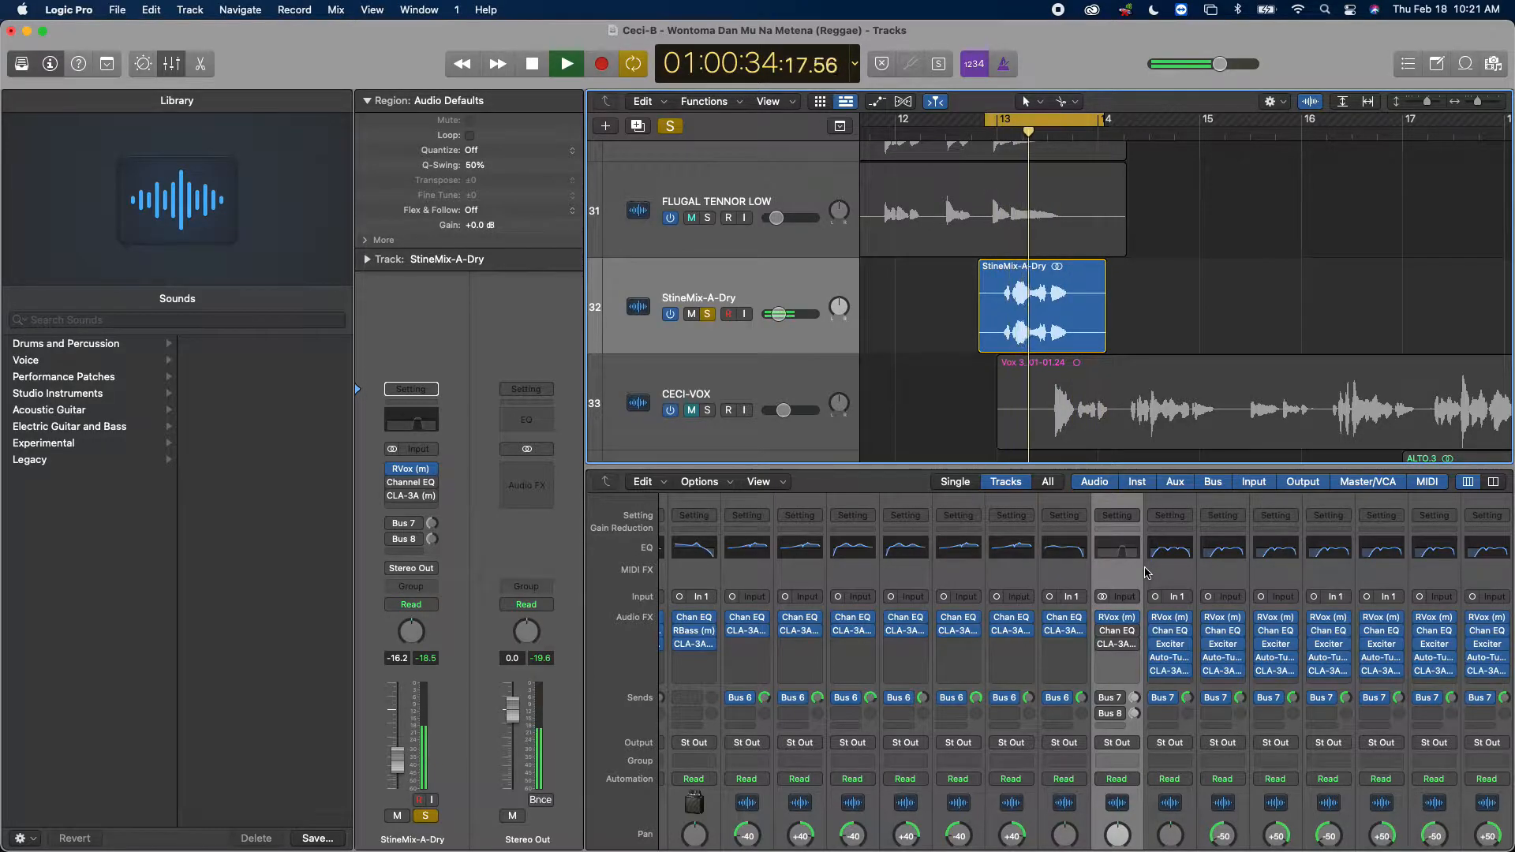
pyautogui.press('space')
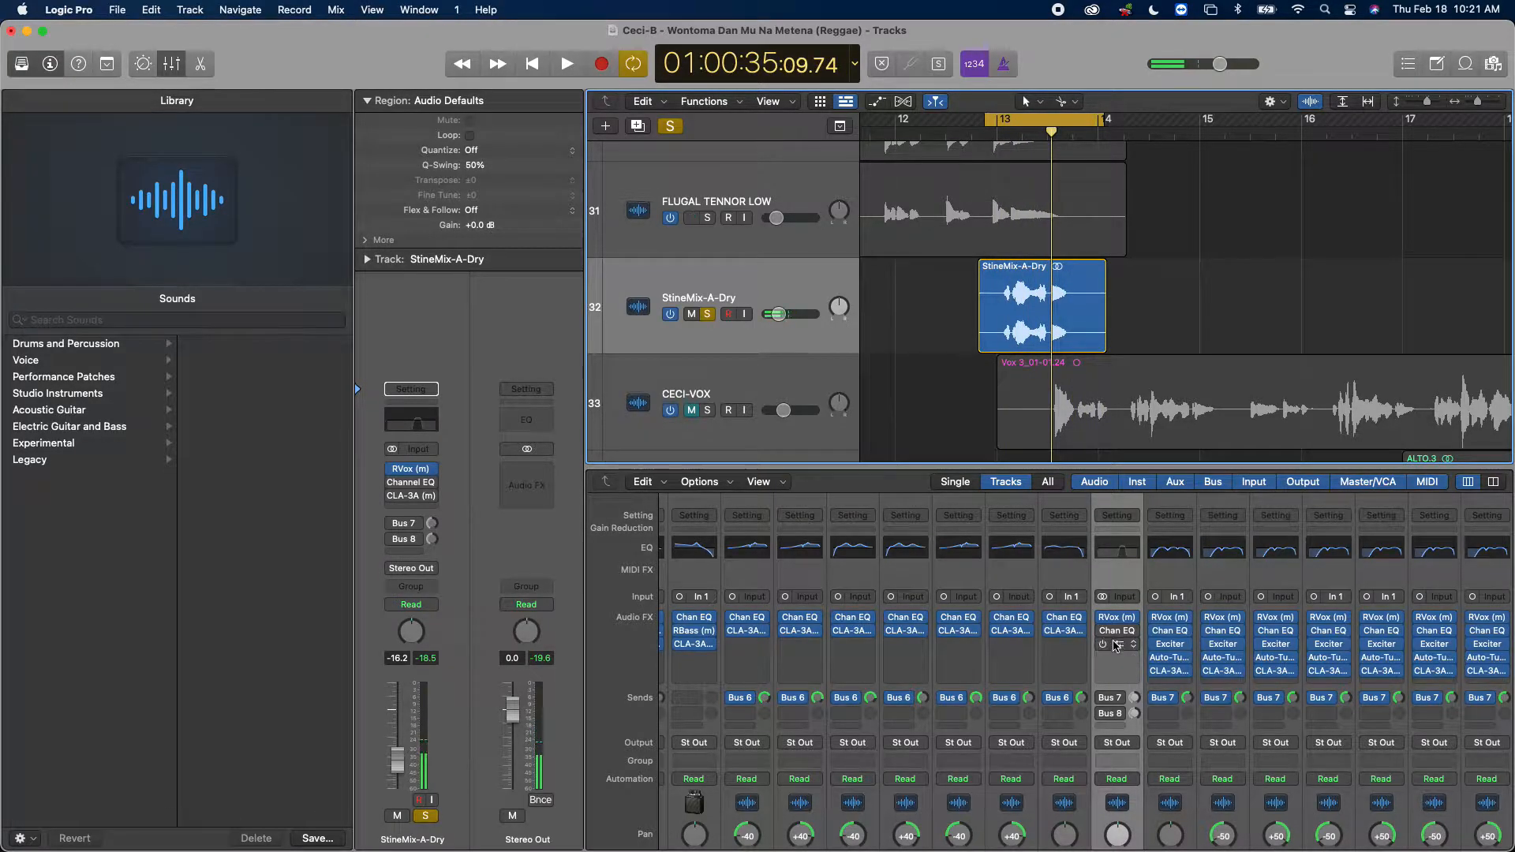
# Step: Enable the Channel EQ on the StineMix-A-Dry channel, open it and move its window clear of the mixer inserts
pyautogui.click(1103, 632)
pyautogui.click(1119, 636)
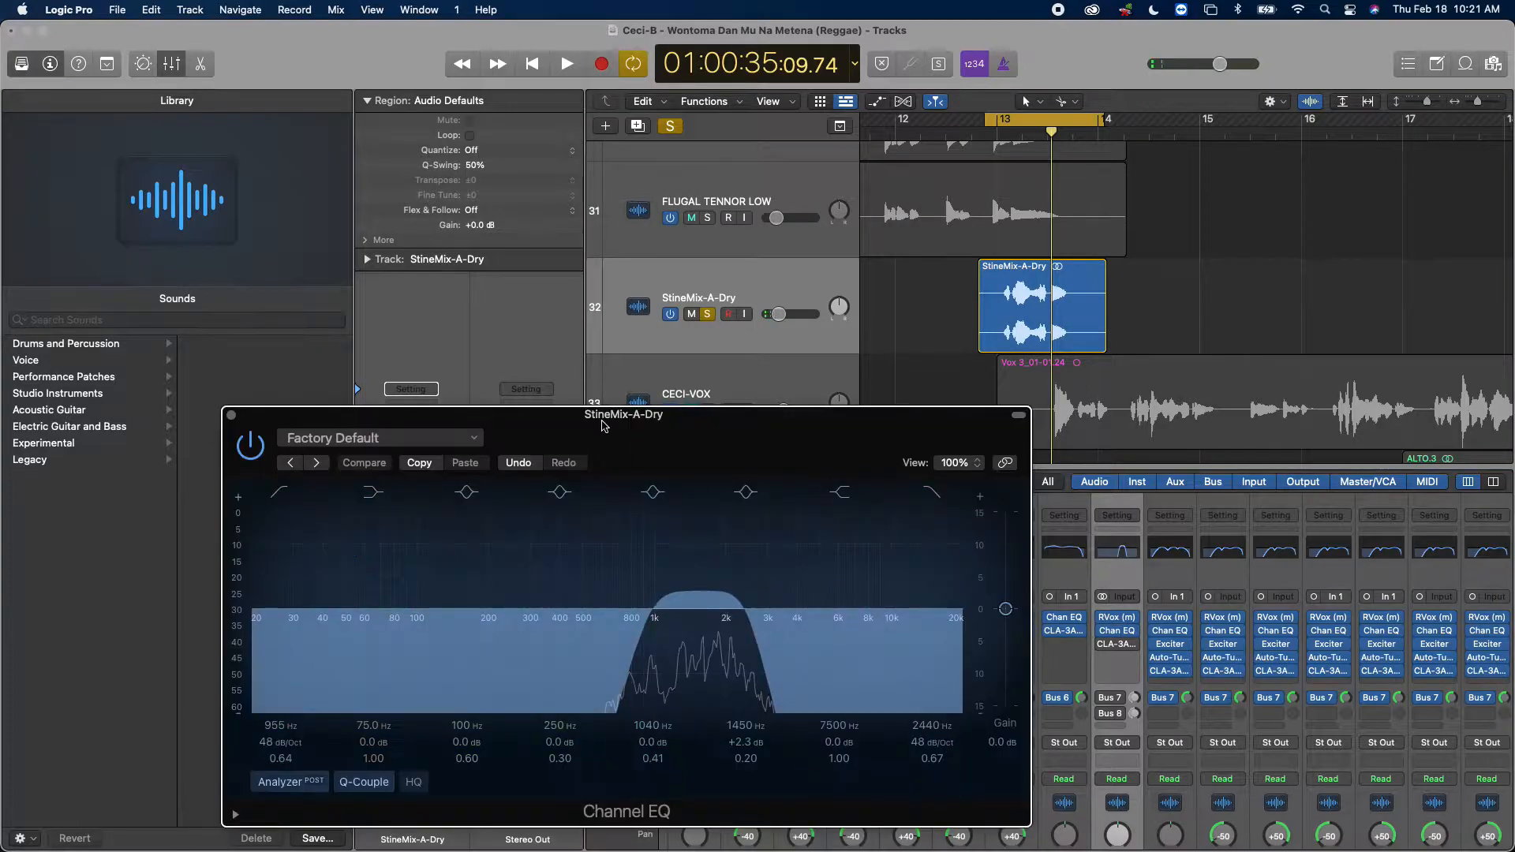
pyautogui.moveTo(732, 421); pyautogui.dragTo(677, 218)
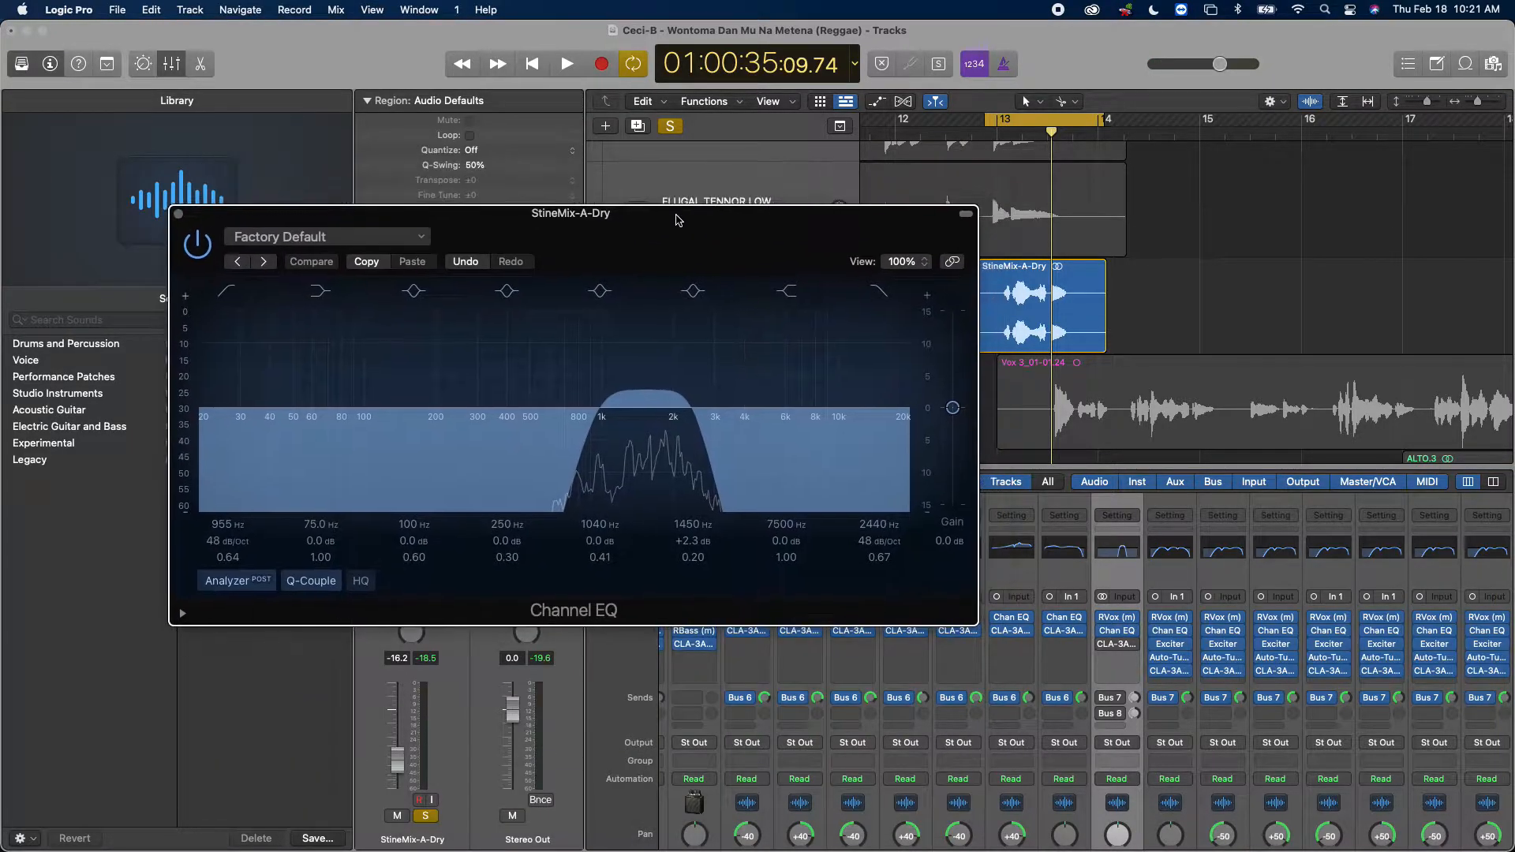
# Step: Compare the looped vocal with the Channel EQ bypassed and active, leaving the EQ on
pyautogui.click(203, 242)
pyautogui.press('space')
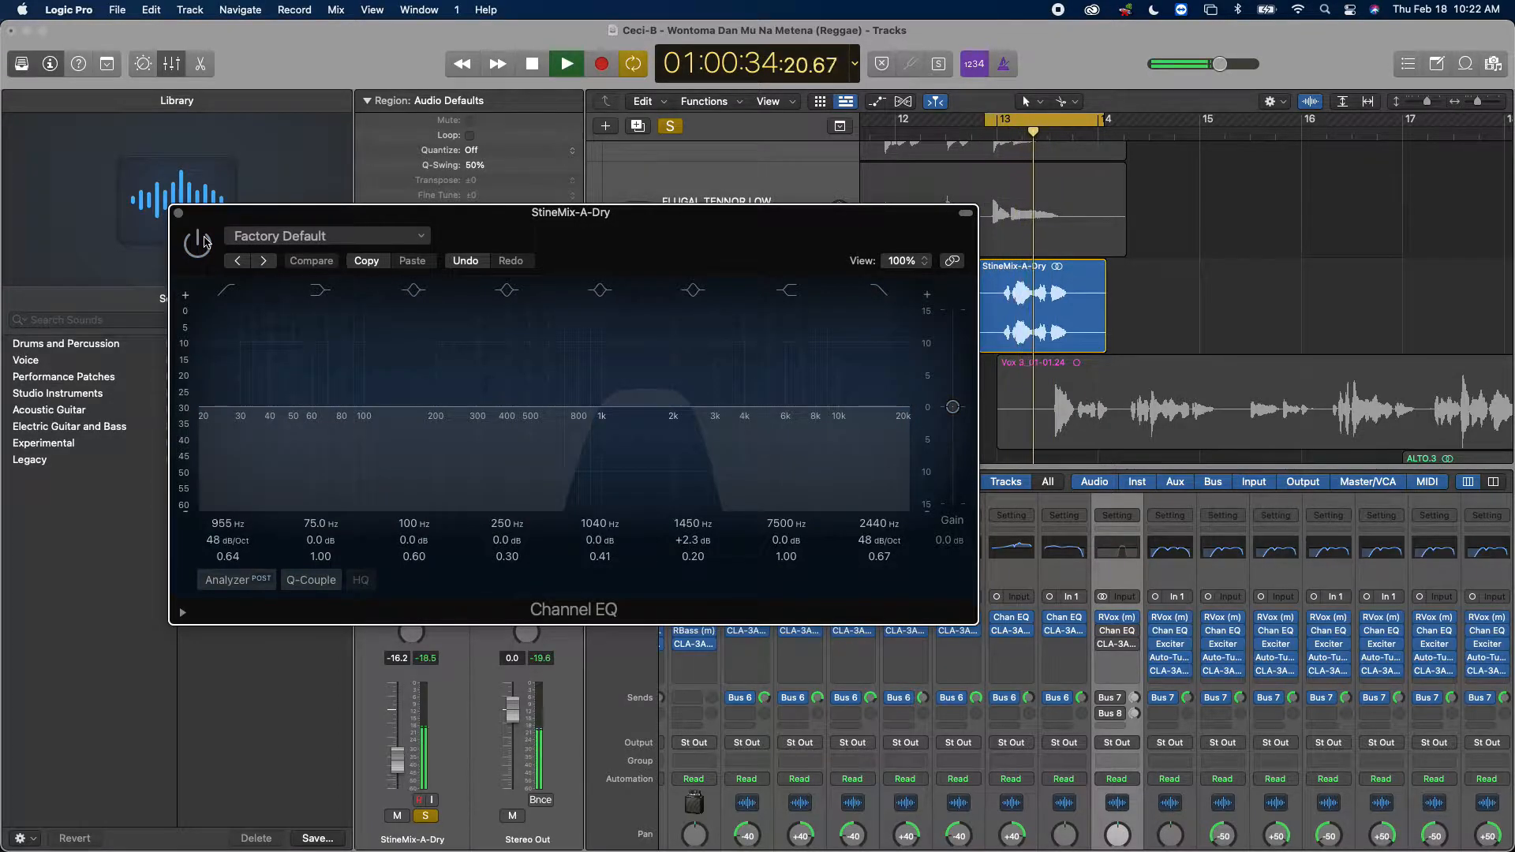
pyautogui.click(204, 242)
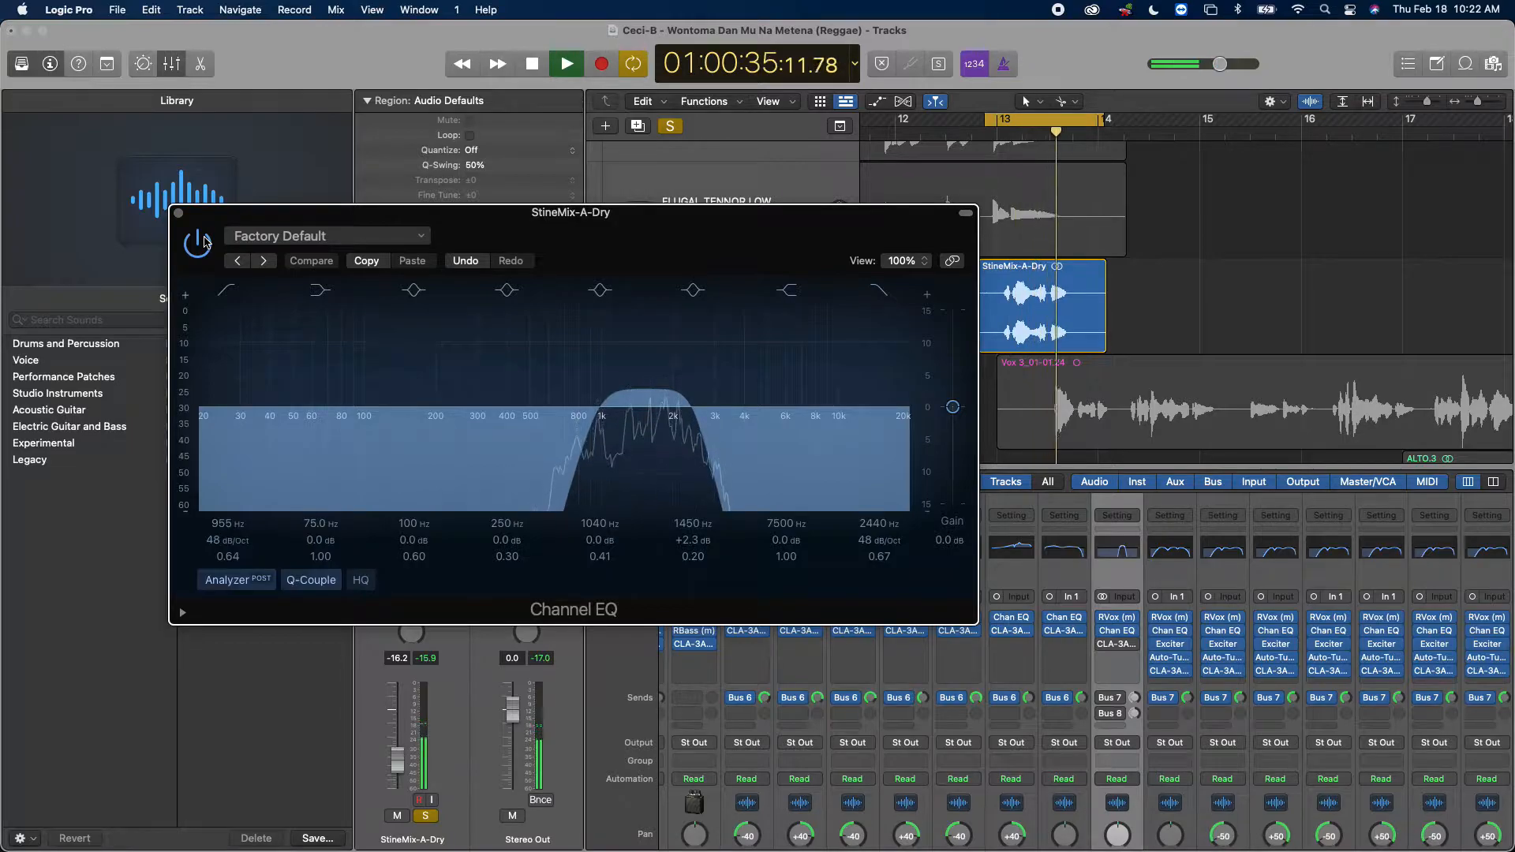
pyautogui.click(203, 242)
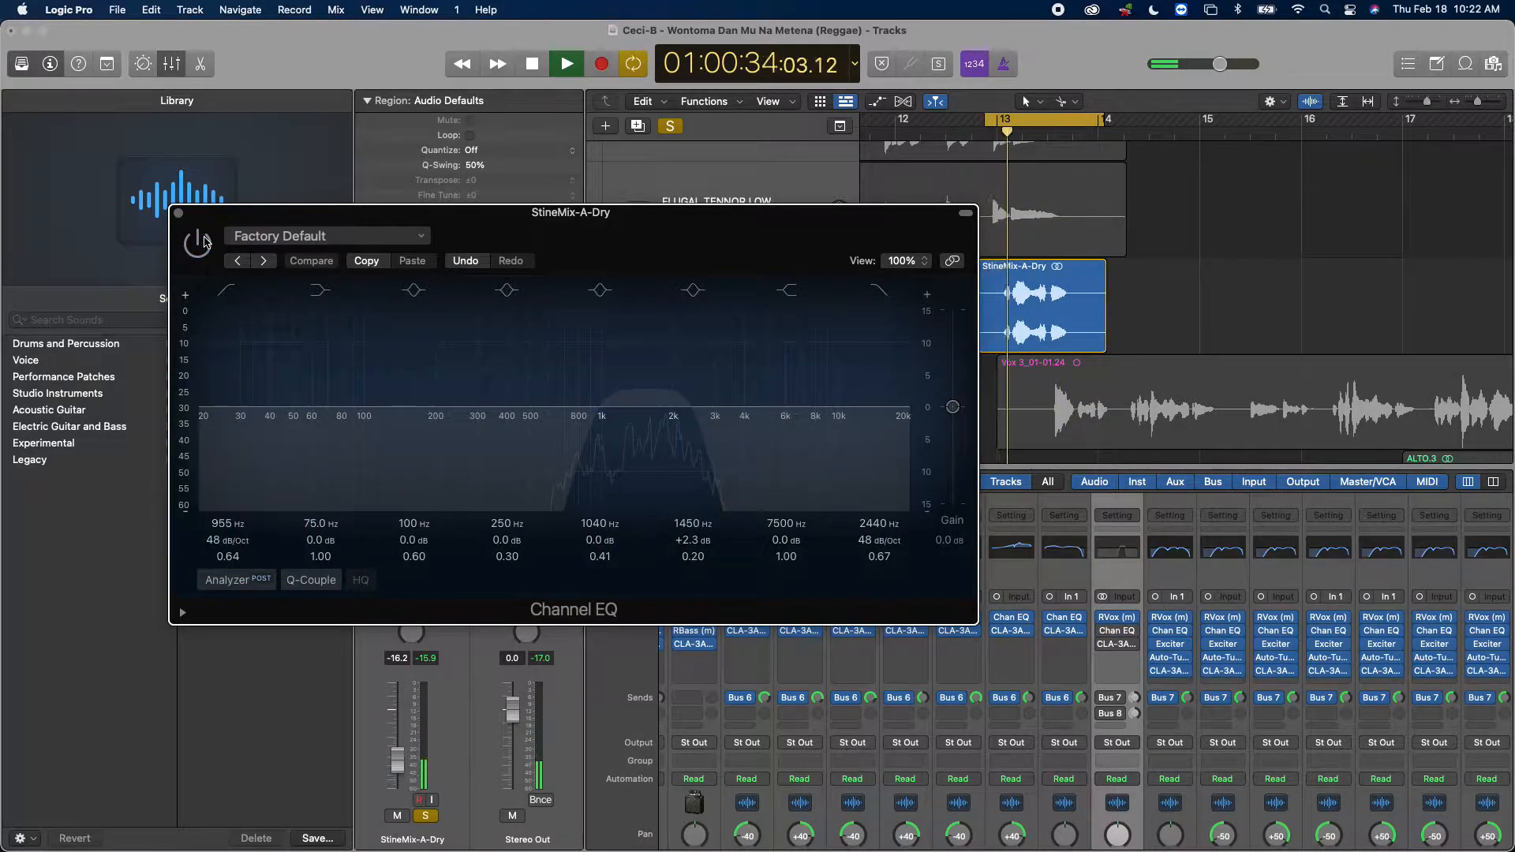
pyautogui.click(203, 241)
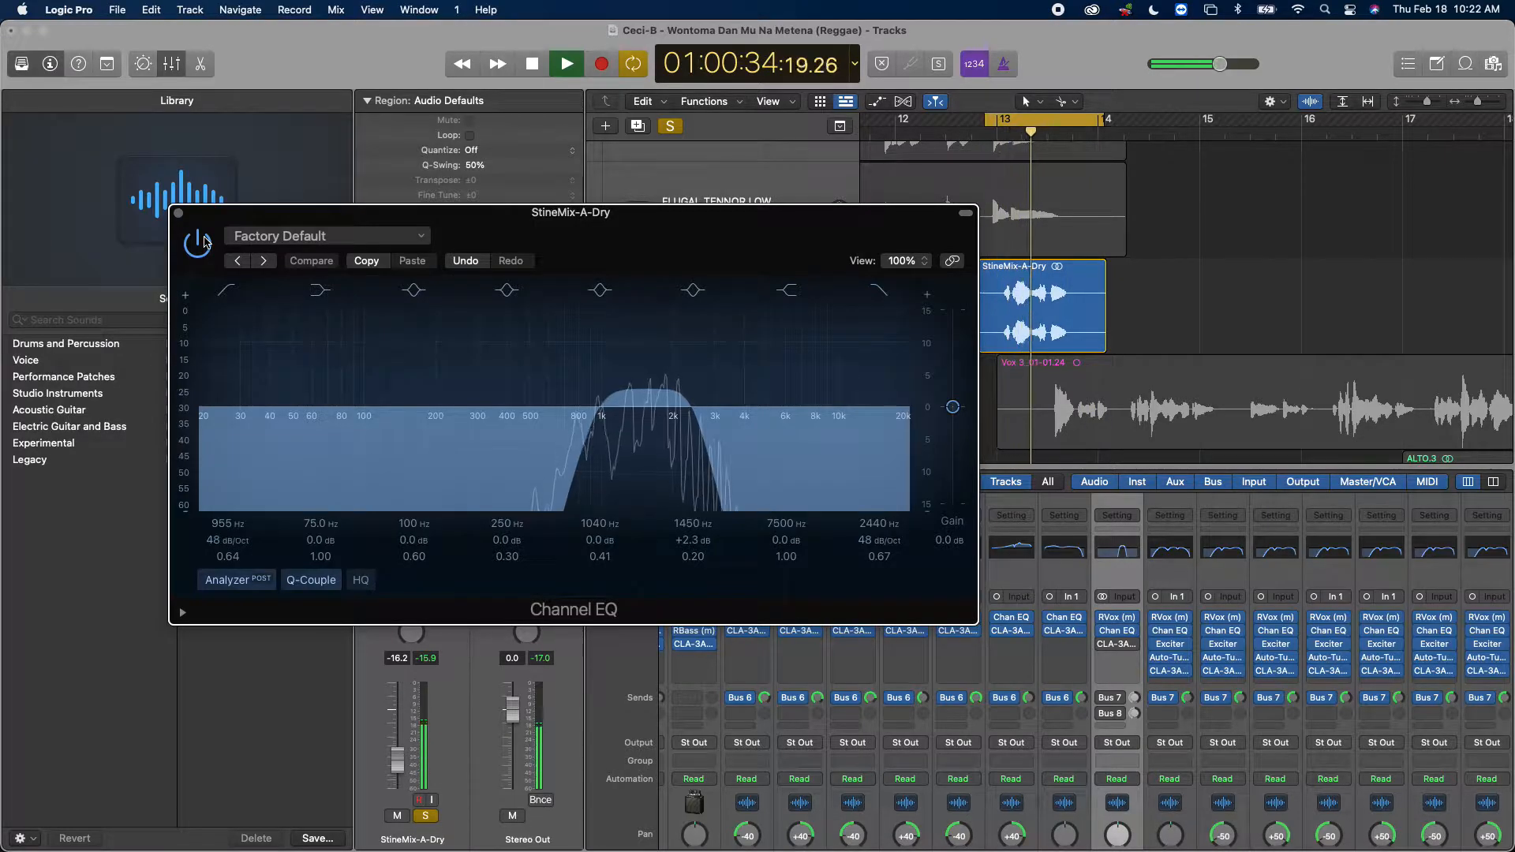
pyautogui.click(204, 241)
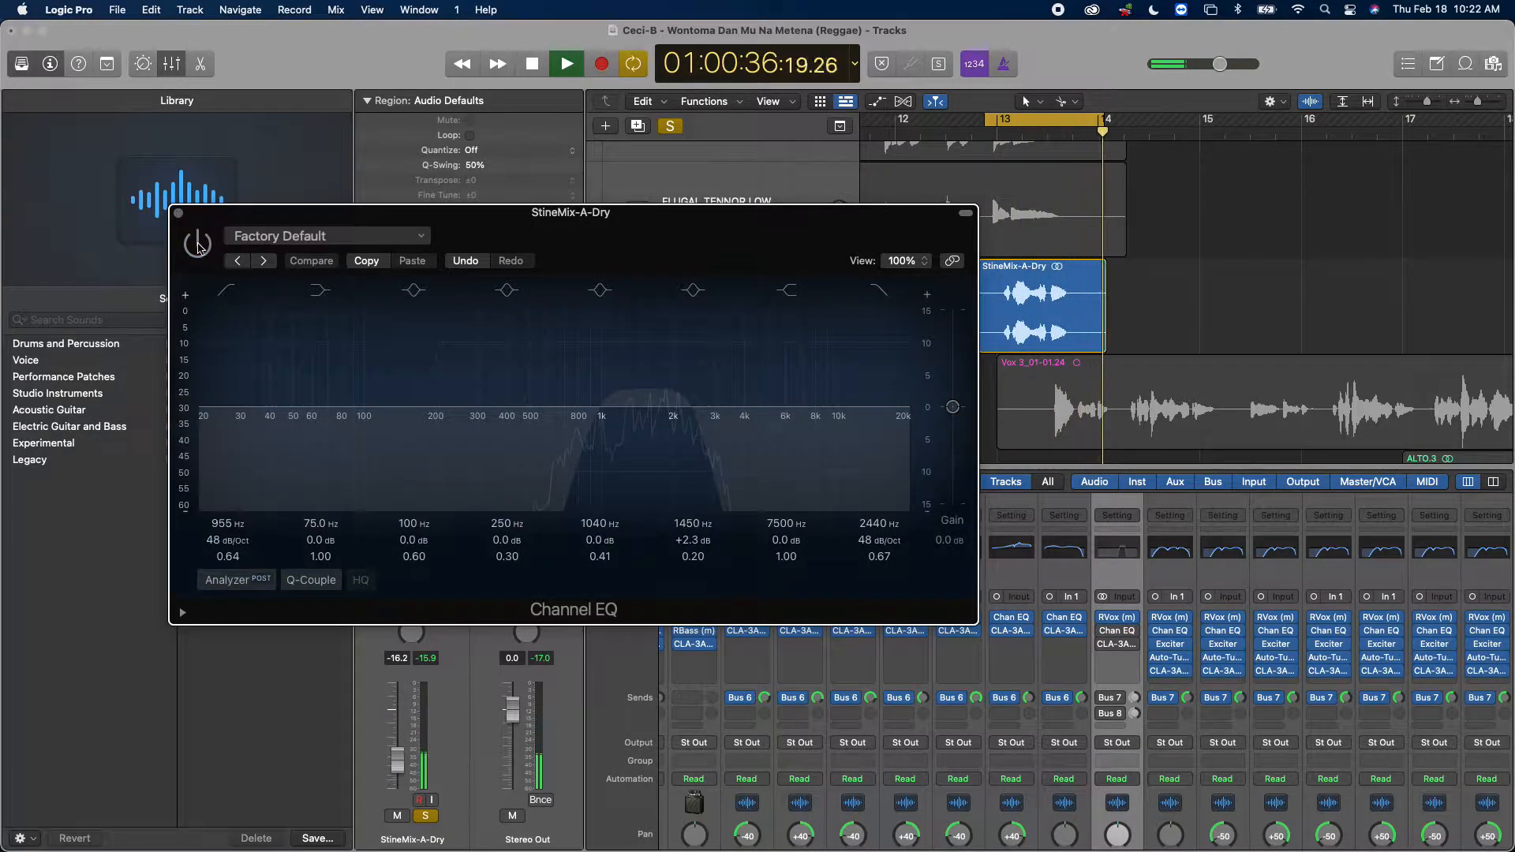
pyautogui.click(198, 243)
# Step: Recall the Channel EQ default and add a low cut at about 1000 Hz with a 48 dB/Oct slope and Q 0.75
pyautogui.click(327, 236)
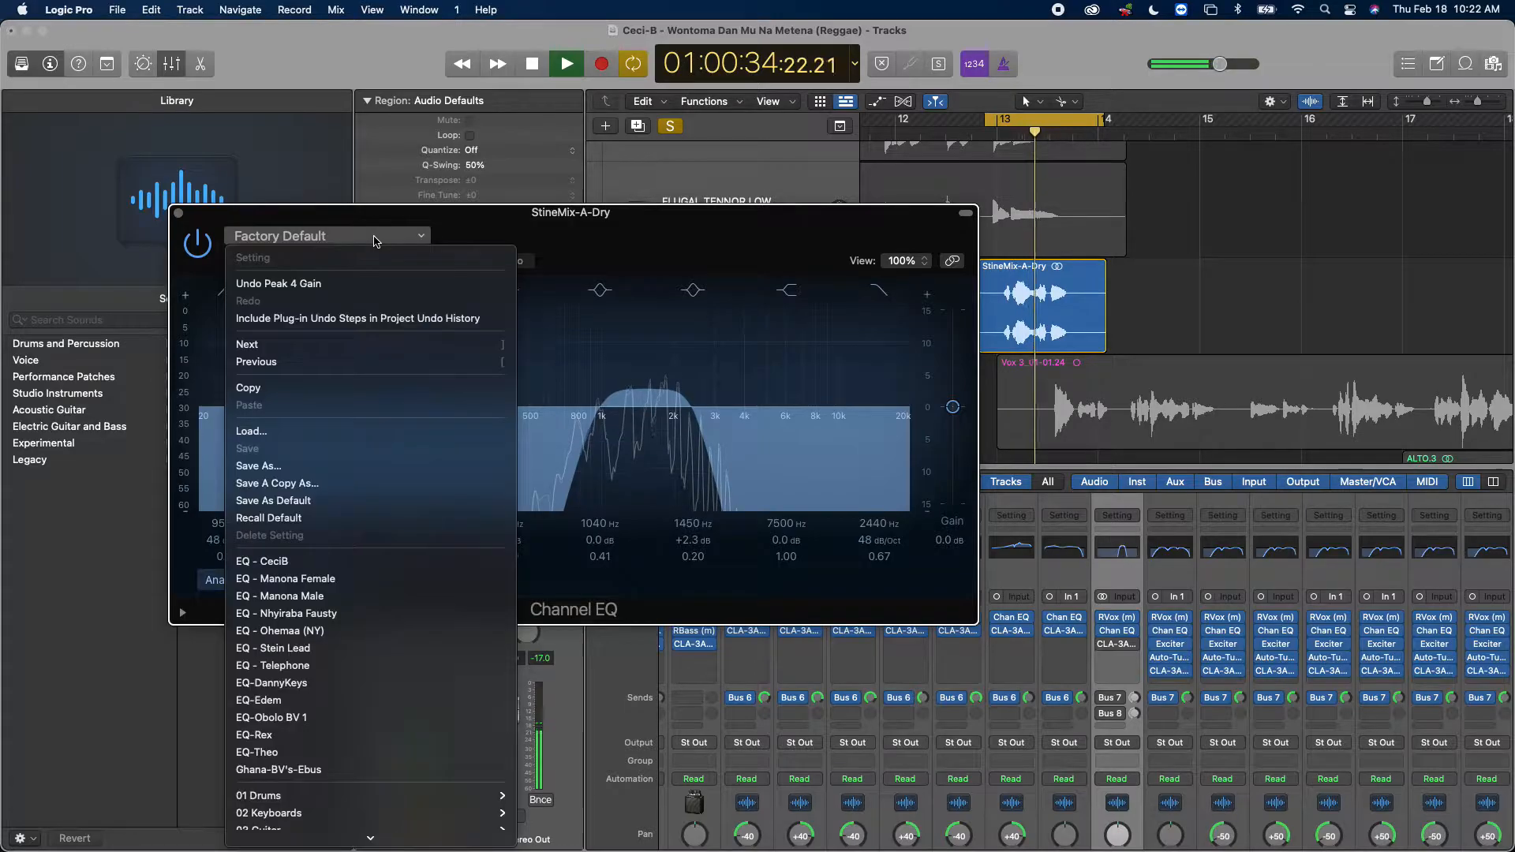
pyautogui.click(339, 518)
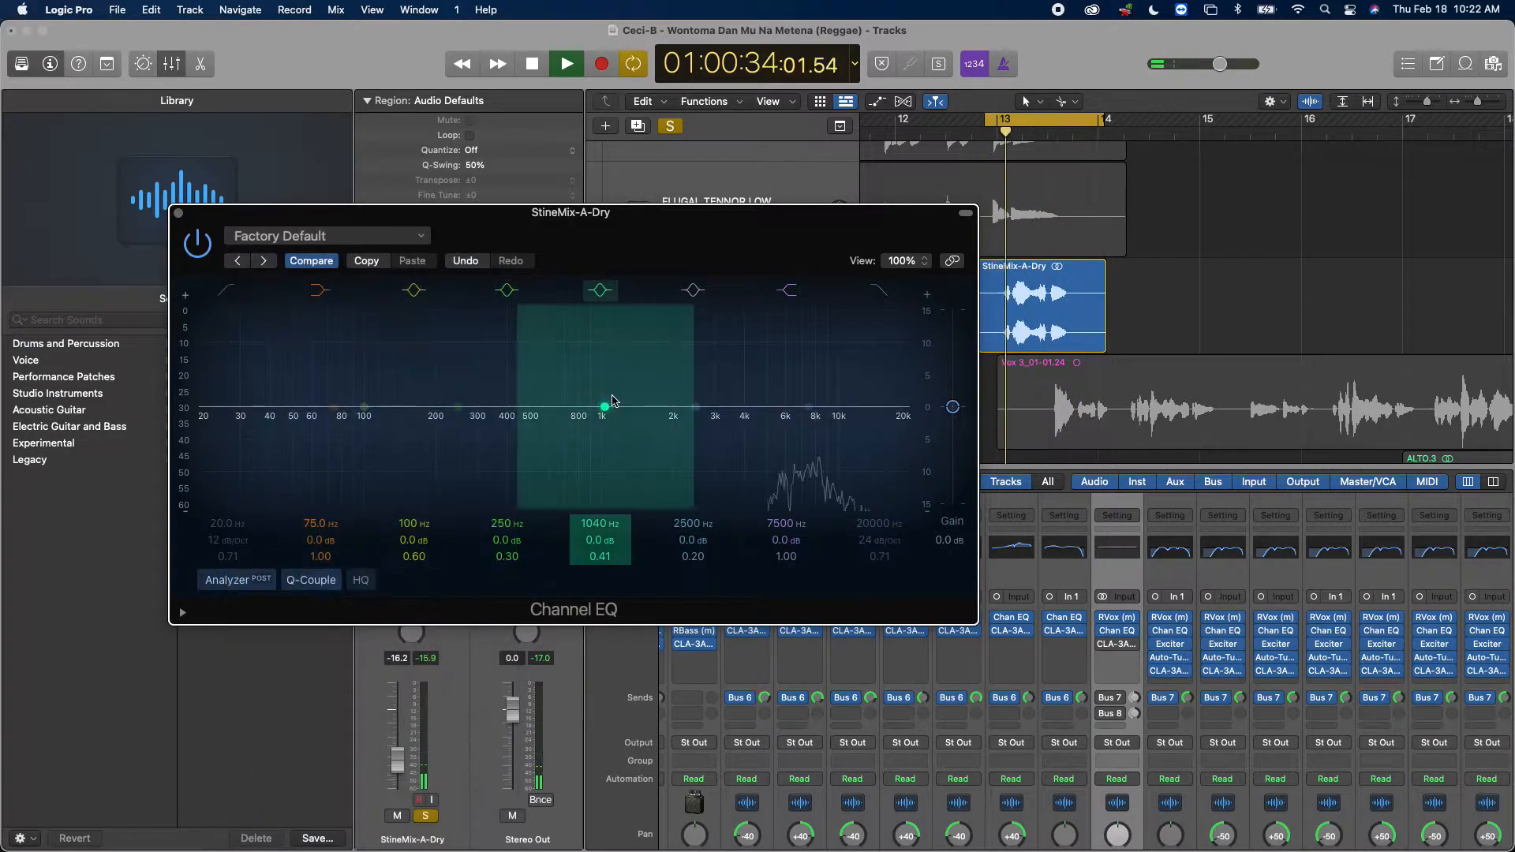
pyautogui.click(222, 294)
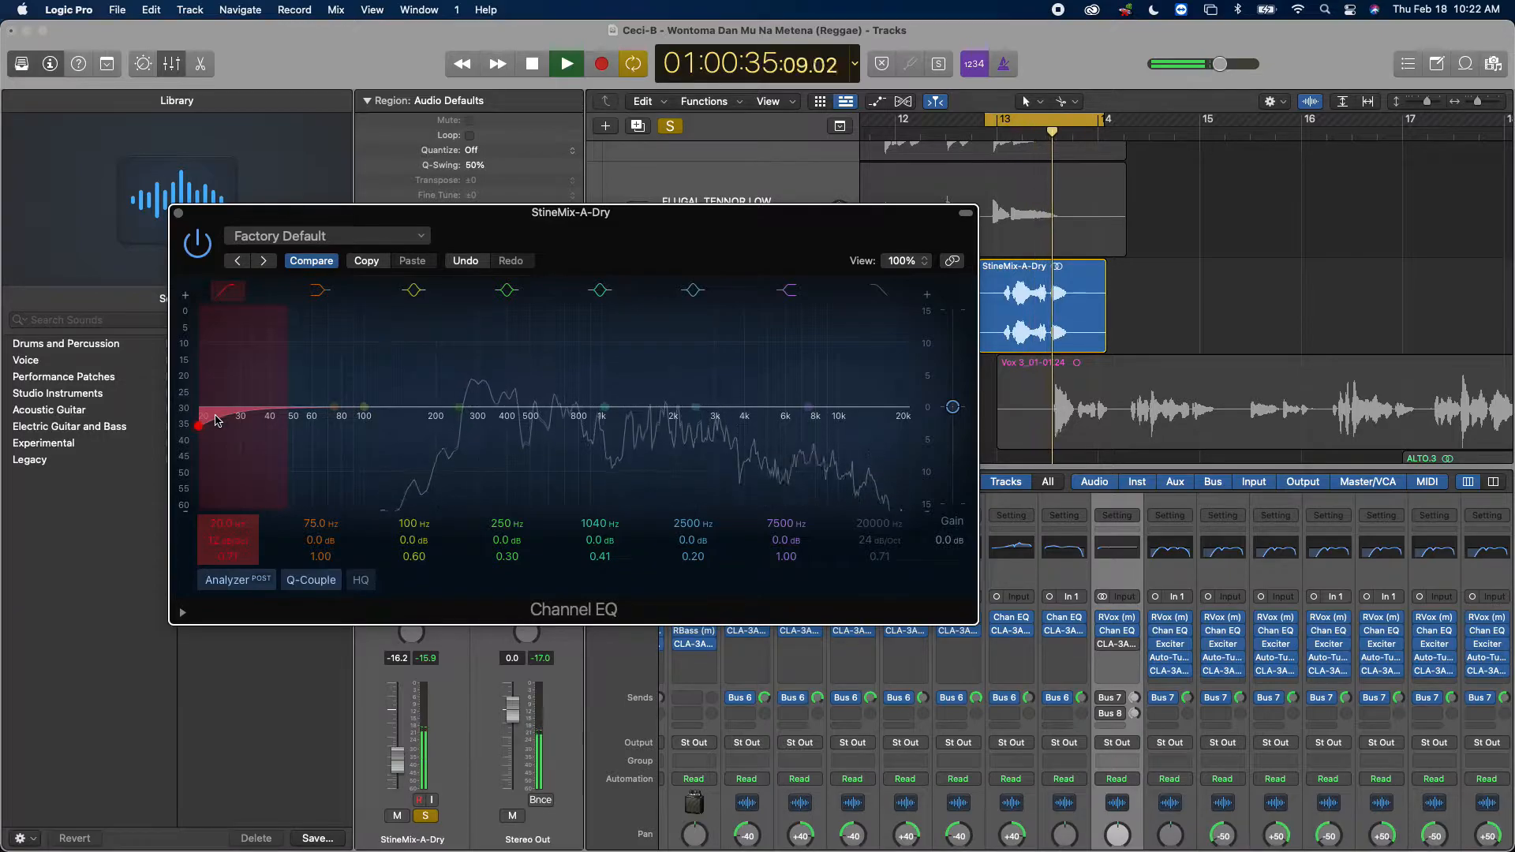
pyautogui.moveTo(217, 421); pyautogui.dragTo(611, 442)
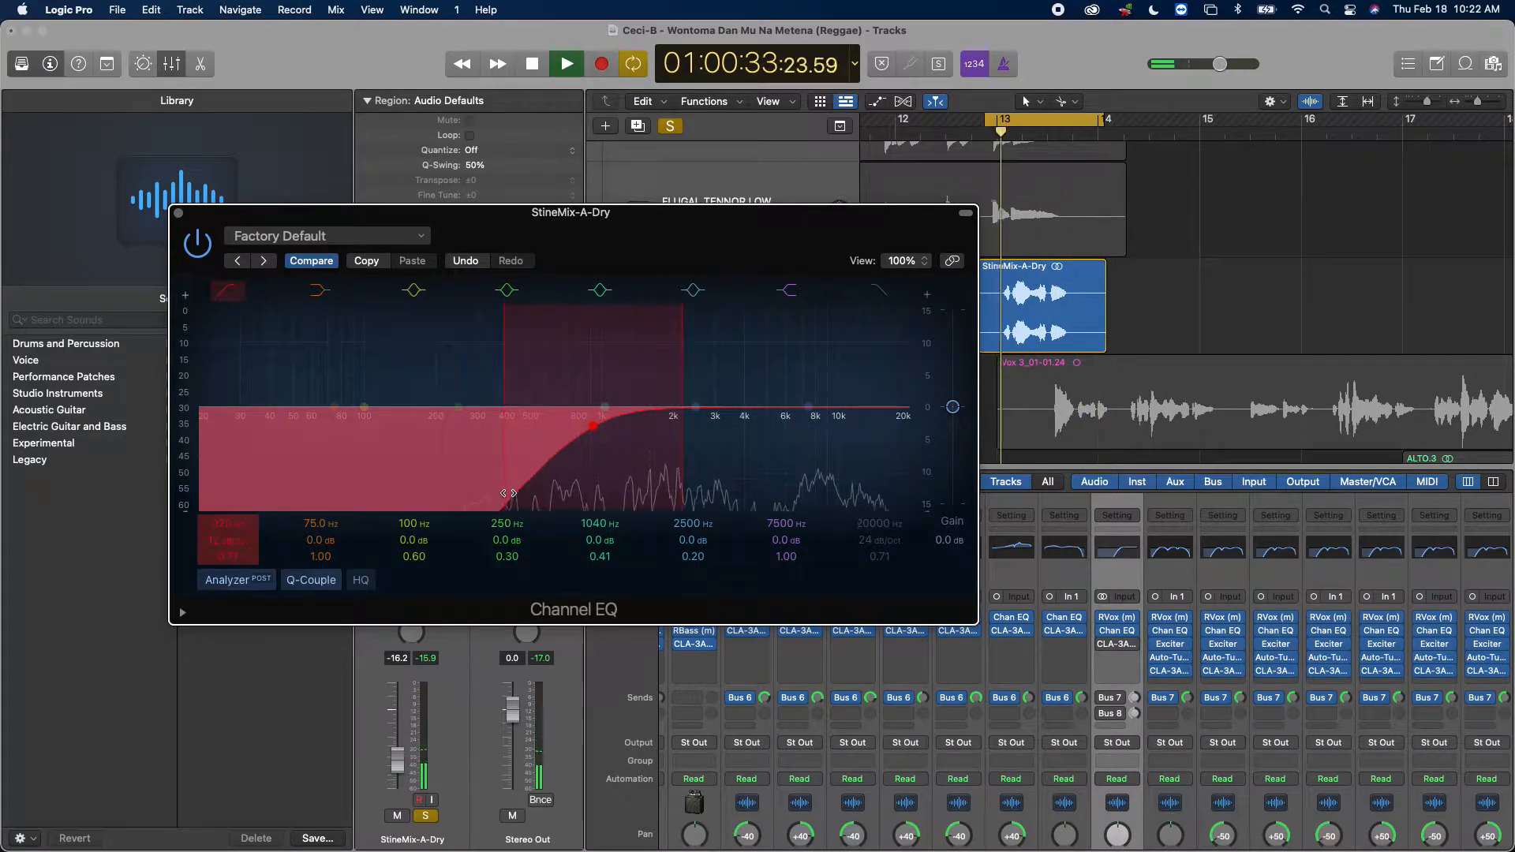
pyautogui.moveTo(228, 540); pyautogui.dragTo(228, 511)
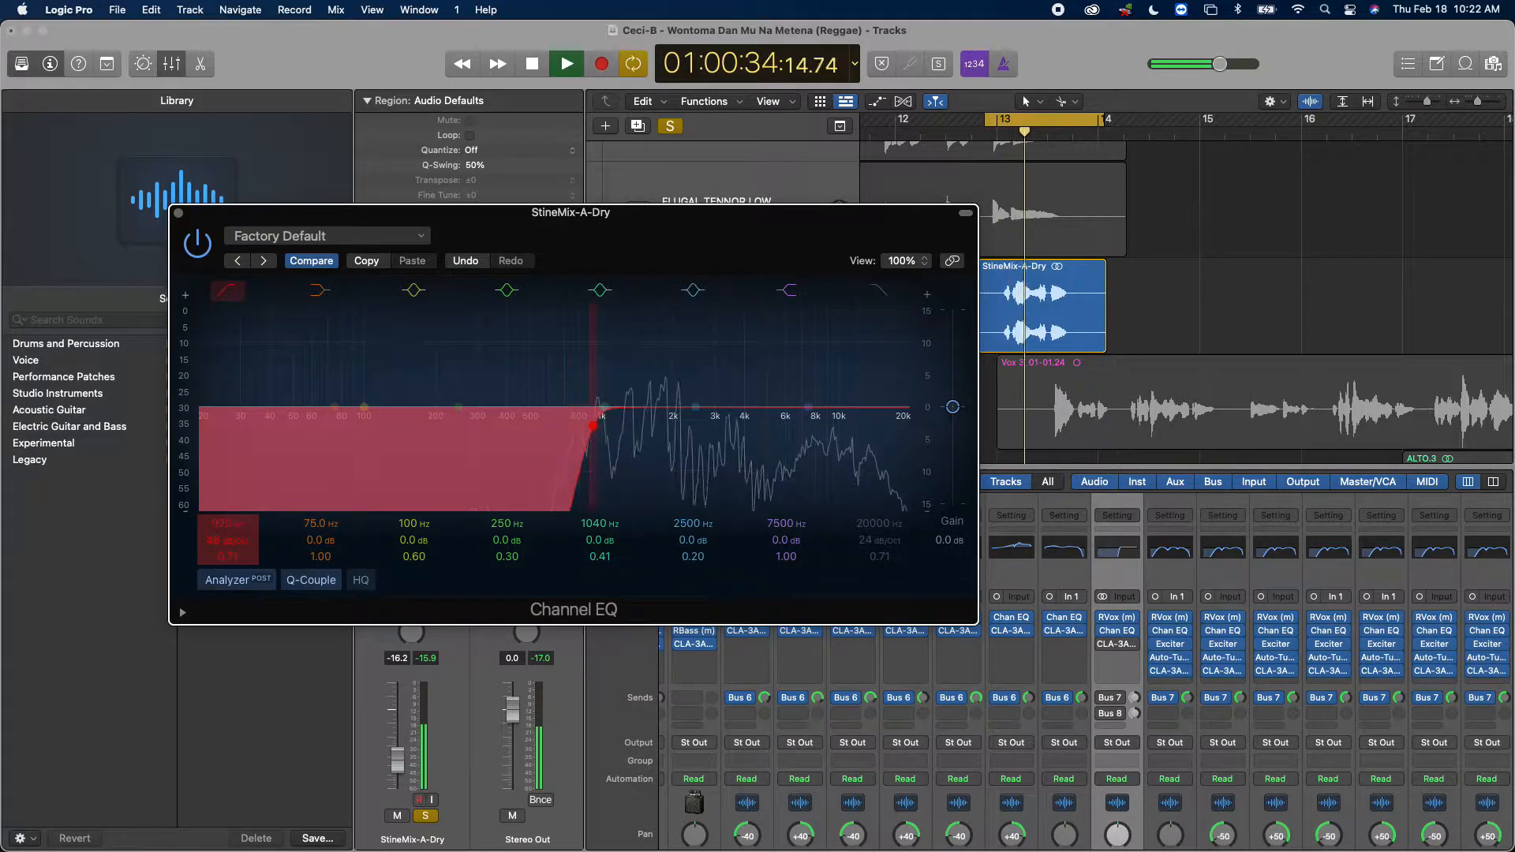
pyautogui.moveTo(592, 426); pyautogui.dragTo(602, 429)
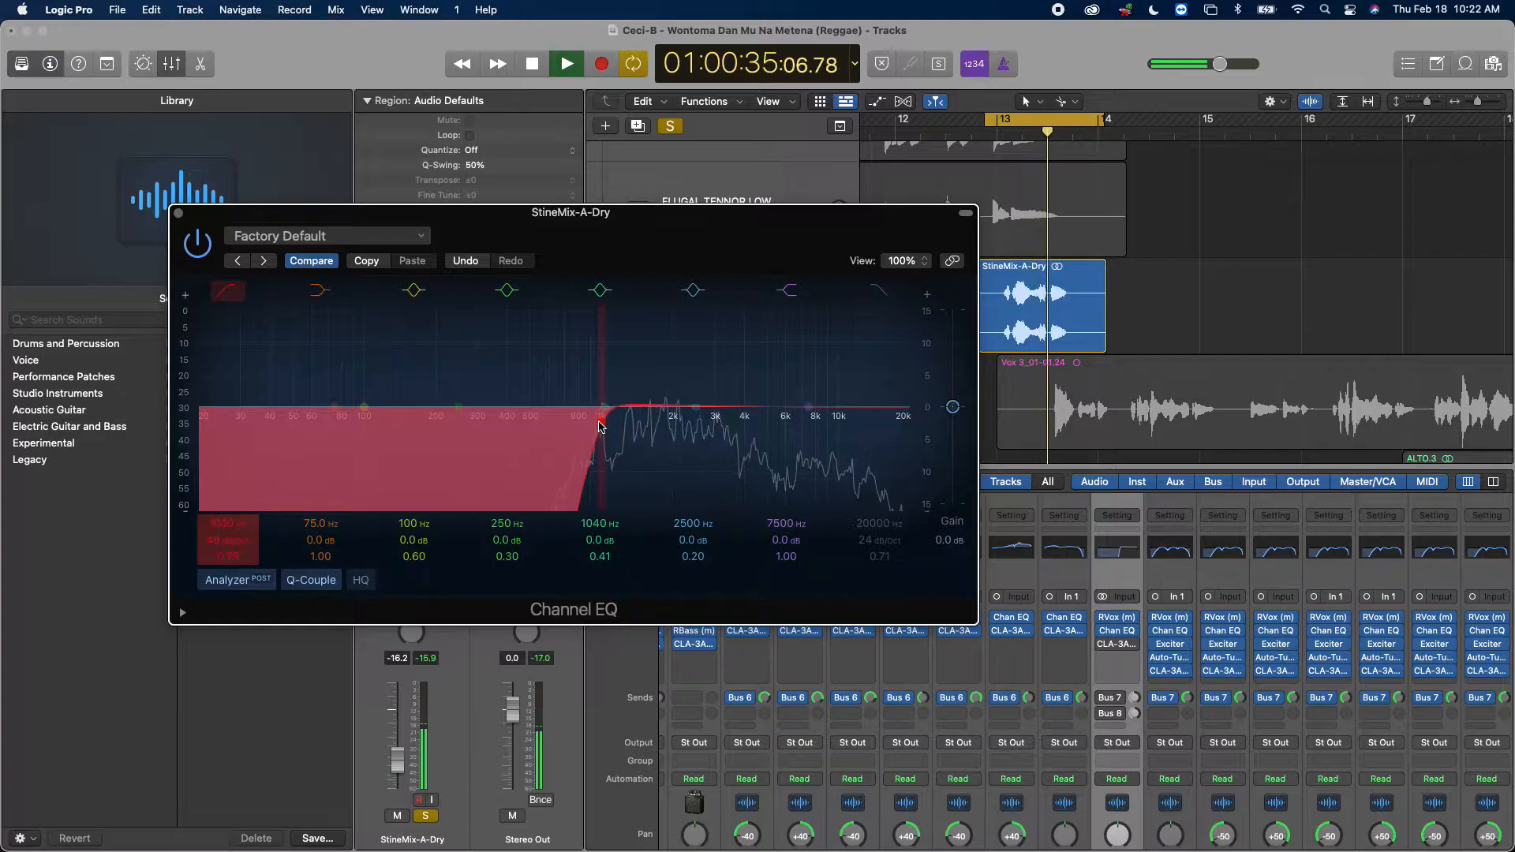
# Step: Add a high cut to the Channel EQ at about 2280 Hz with a 48 dB/Oct slope and Q 0.60
pyautogui.click(879, 291)
pyautogui.moveTo(905, 420); pyautogui.dragTo(677, 434)
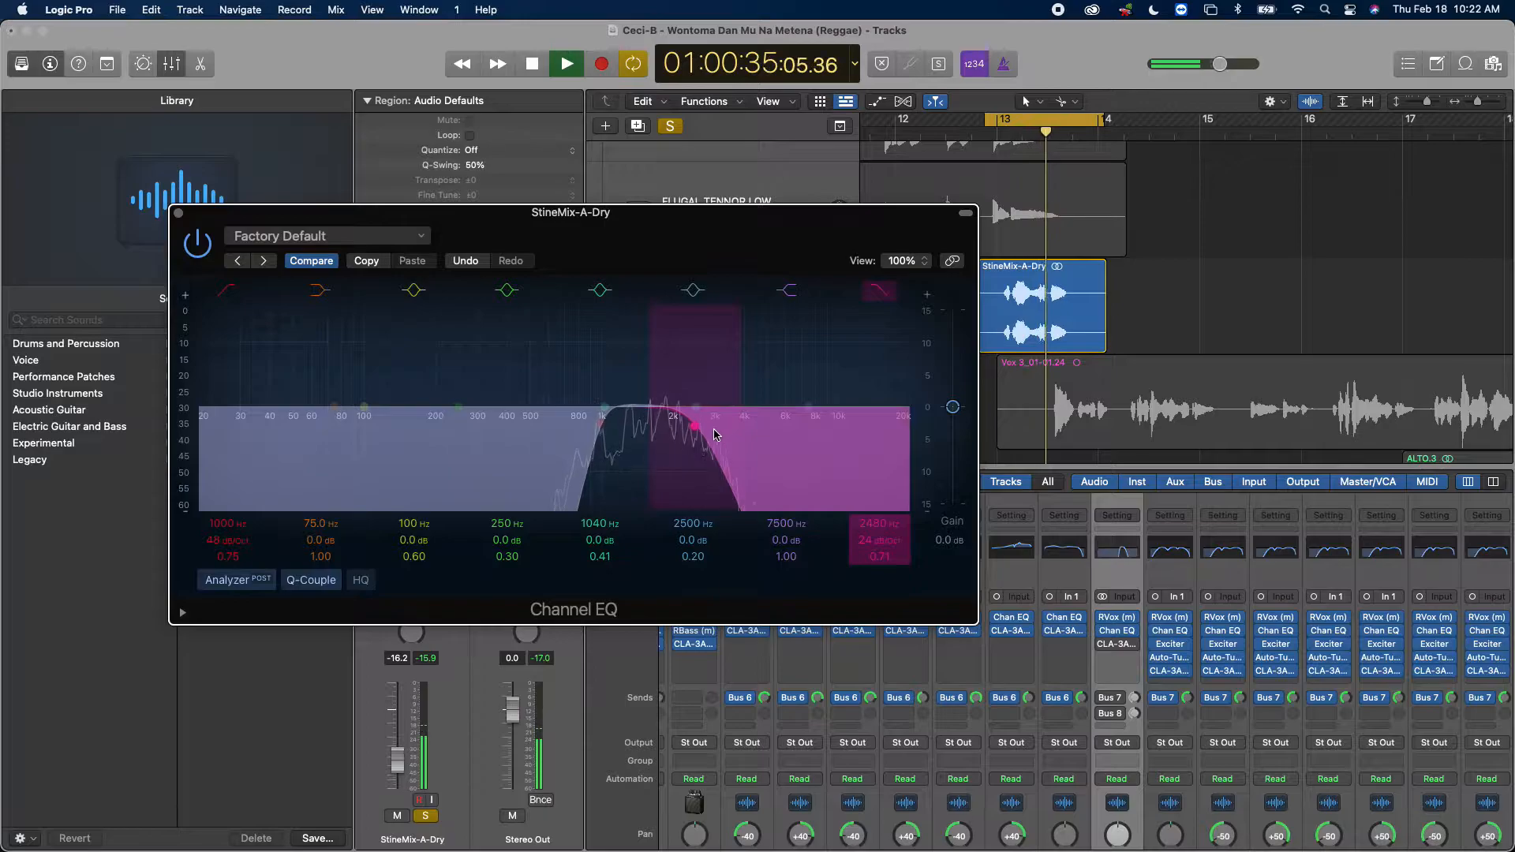
pyautogui.moveTo(697, 430); pyautogui.dragTo(691, 431)
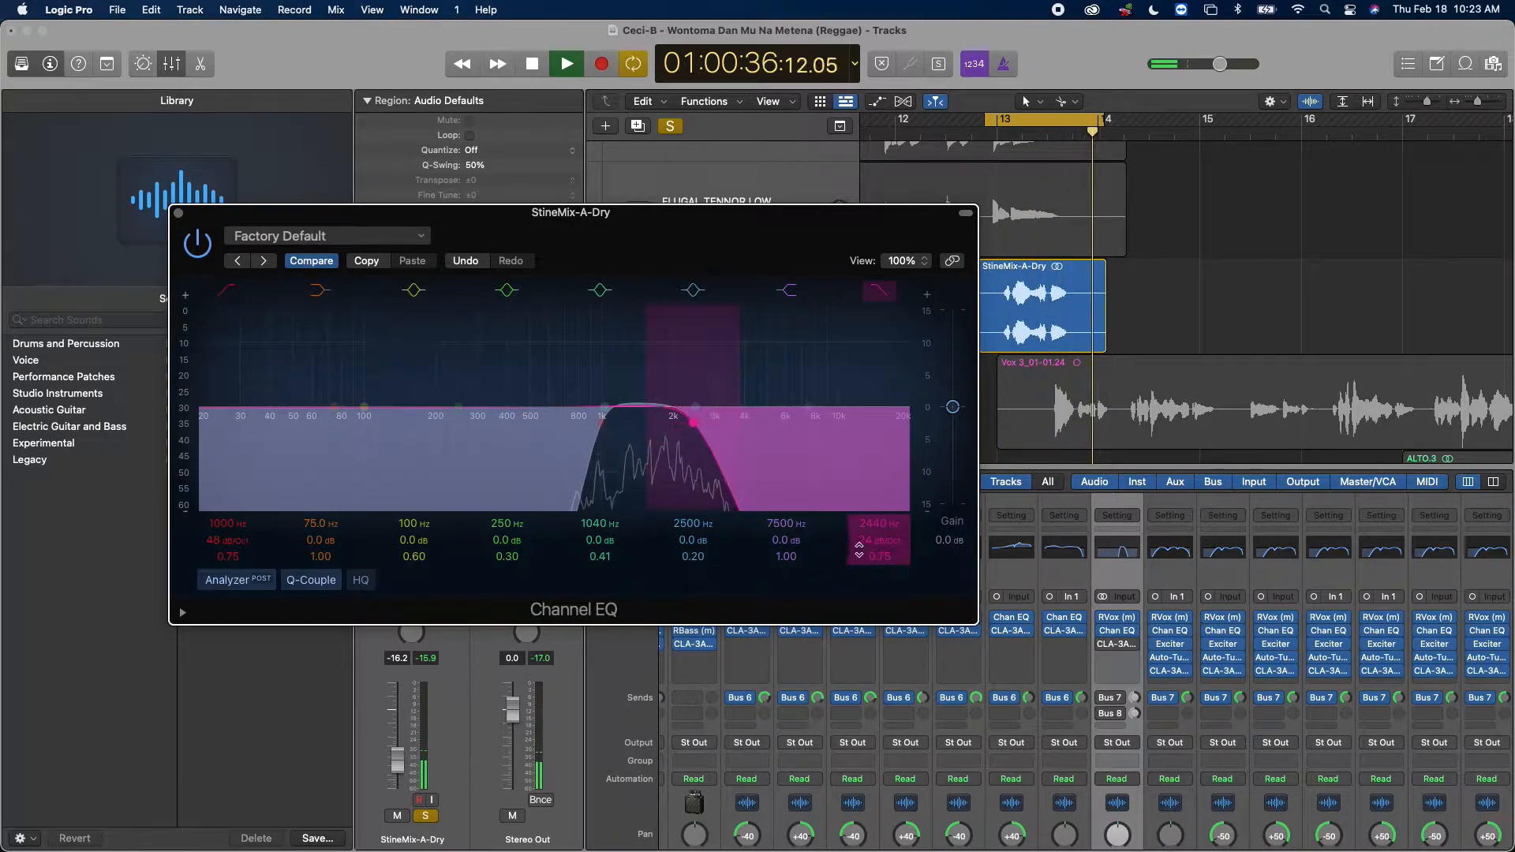
pyautogui.moveTo(869, 541); pyautogui.dragTo(868, 527)
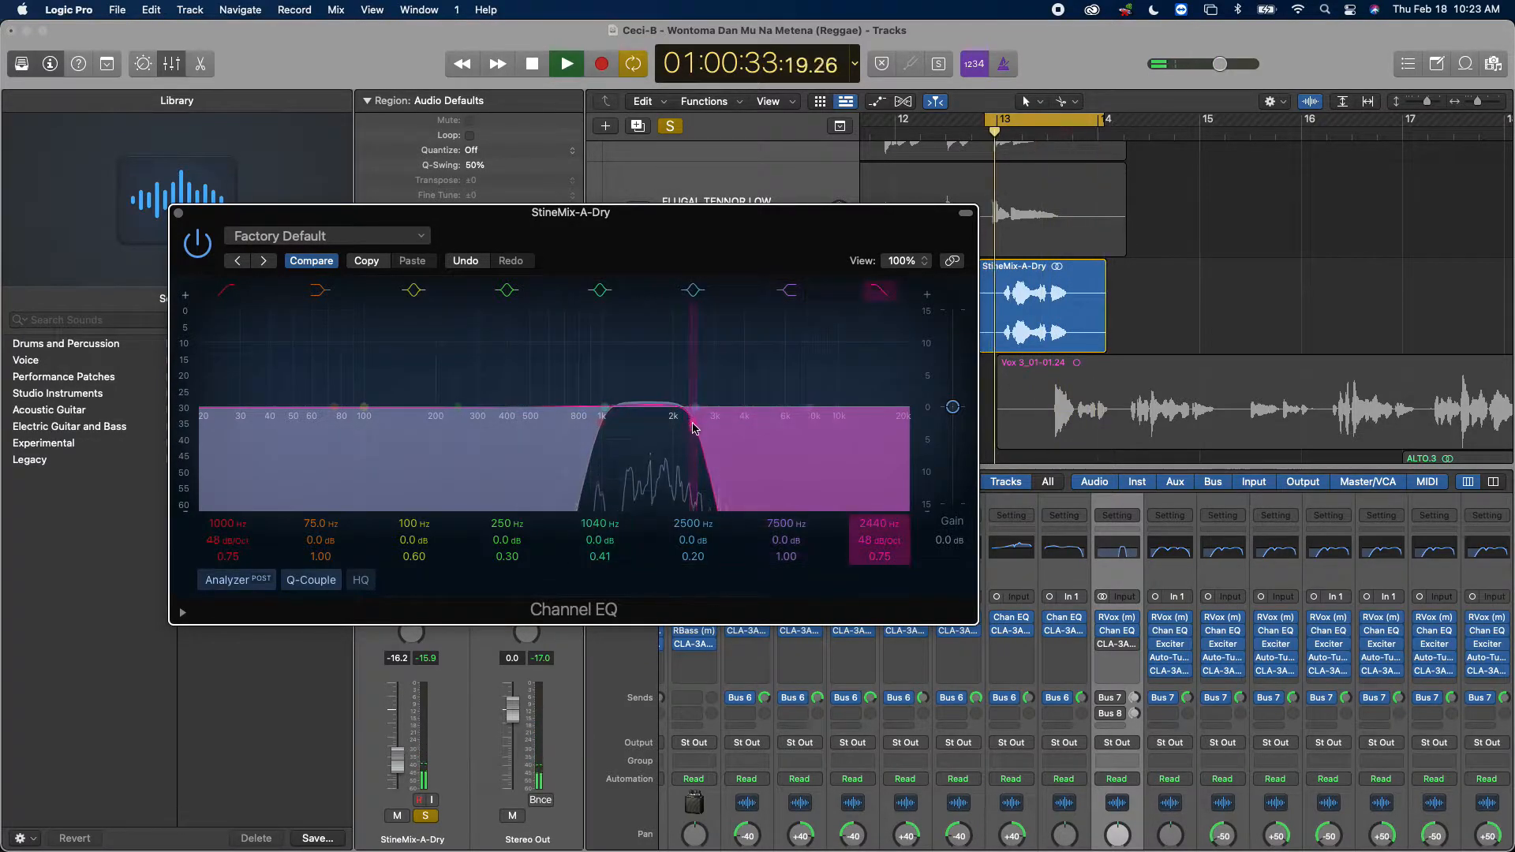
pyautogui.moveTo(693, 426); pyautogui.dragTo(693, 435)
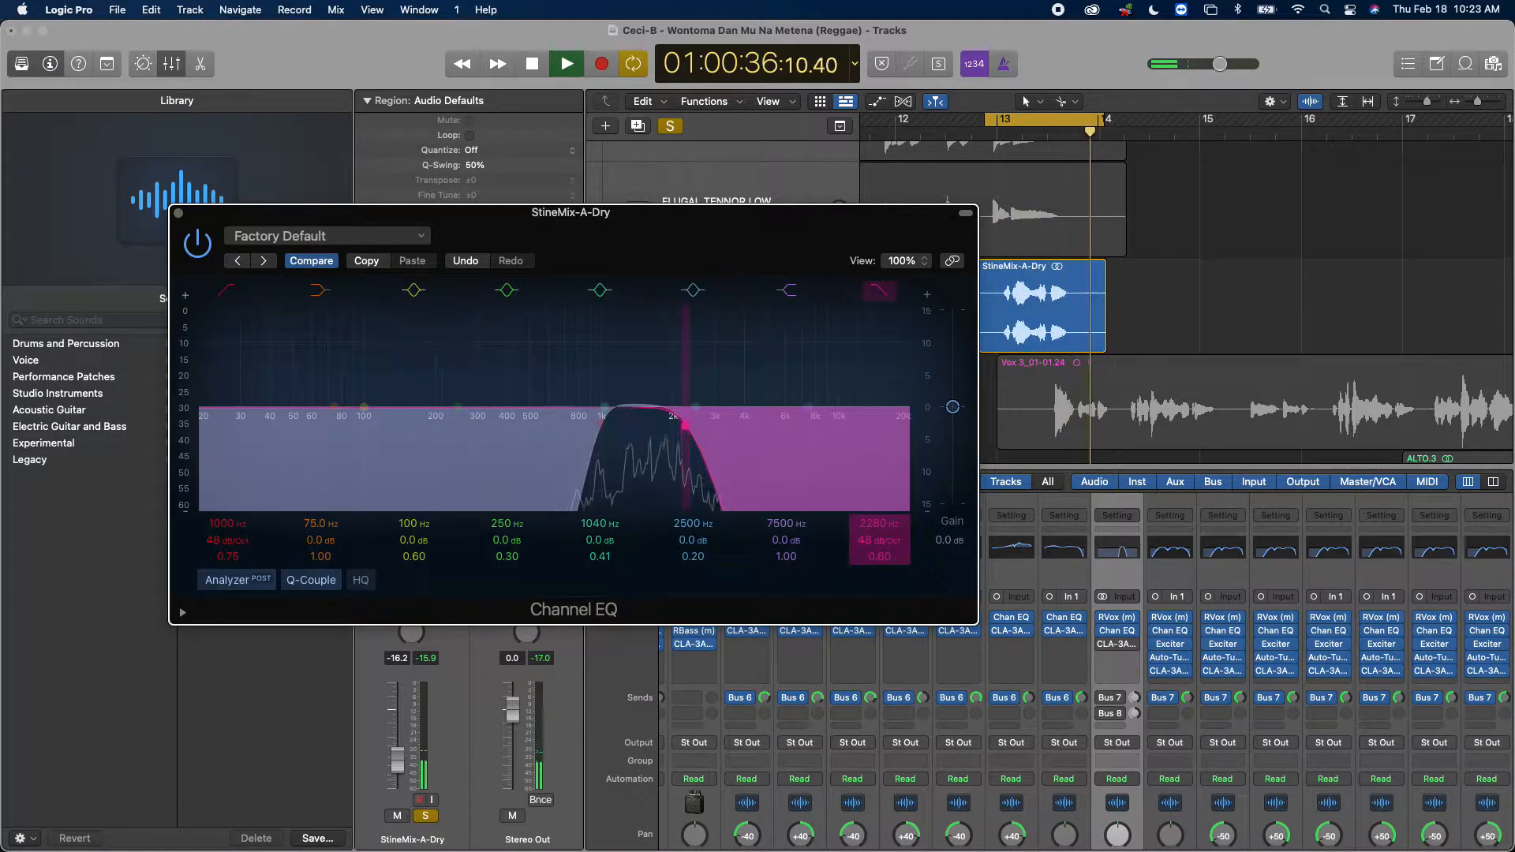
# Step: Refine the Channel EQ high cut to 2240 Hz with Q 0.64 and boost the 2500 Hz peak band +4.5 dB at 1500 Hz
pyautogui.moveTo(865, 540); pyautogui.dragTo(865, 540)
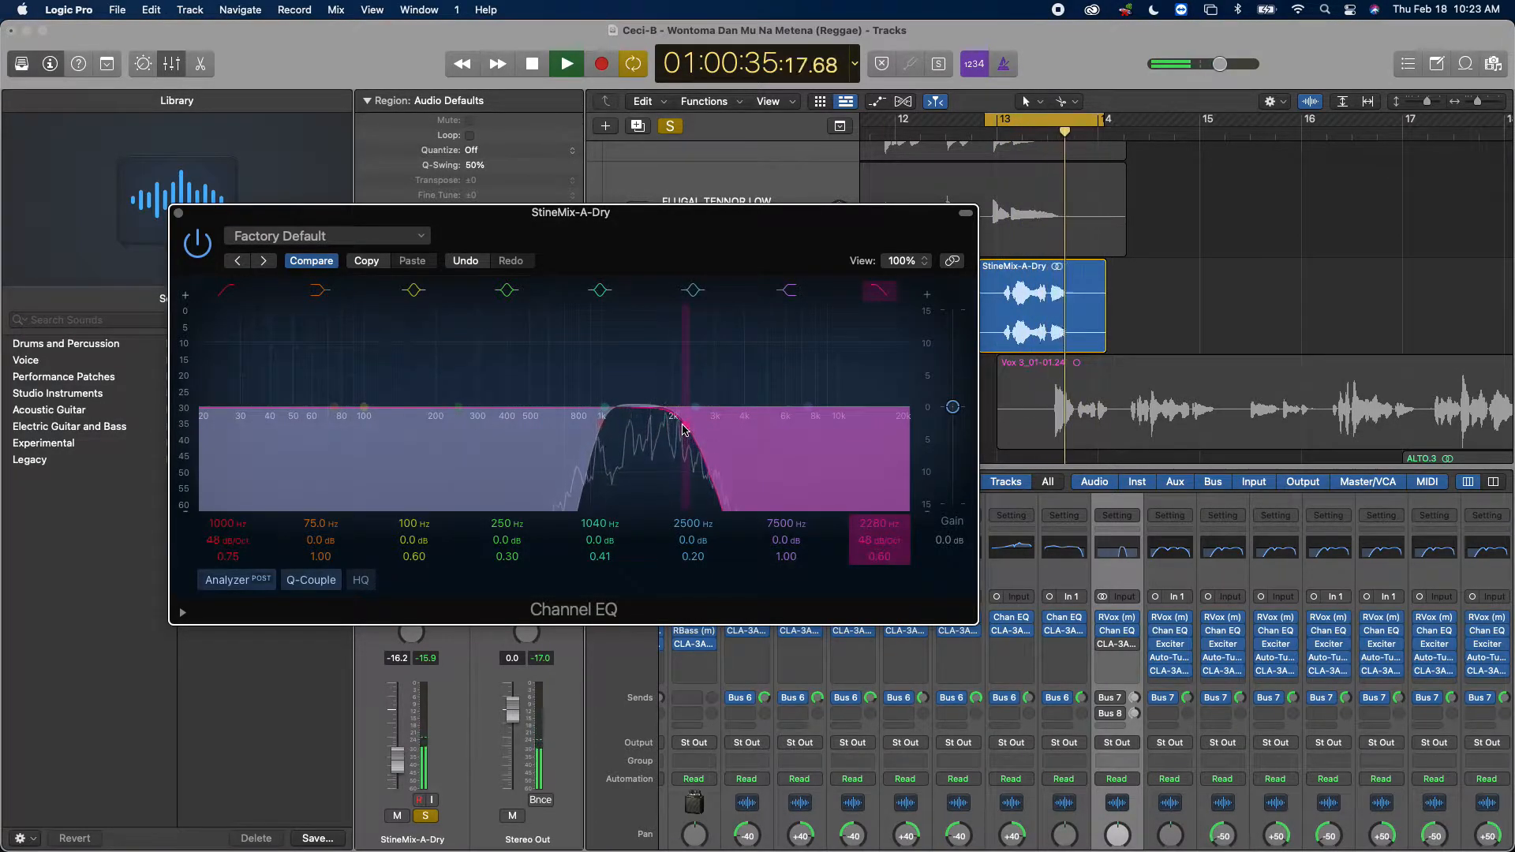
pyautogui.moveTo(680, 427); pyautogui.dragTo(681, 425)
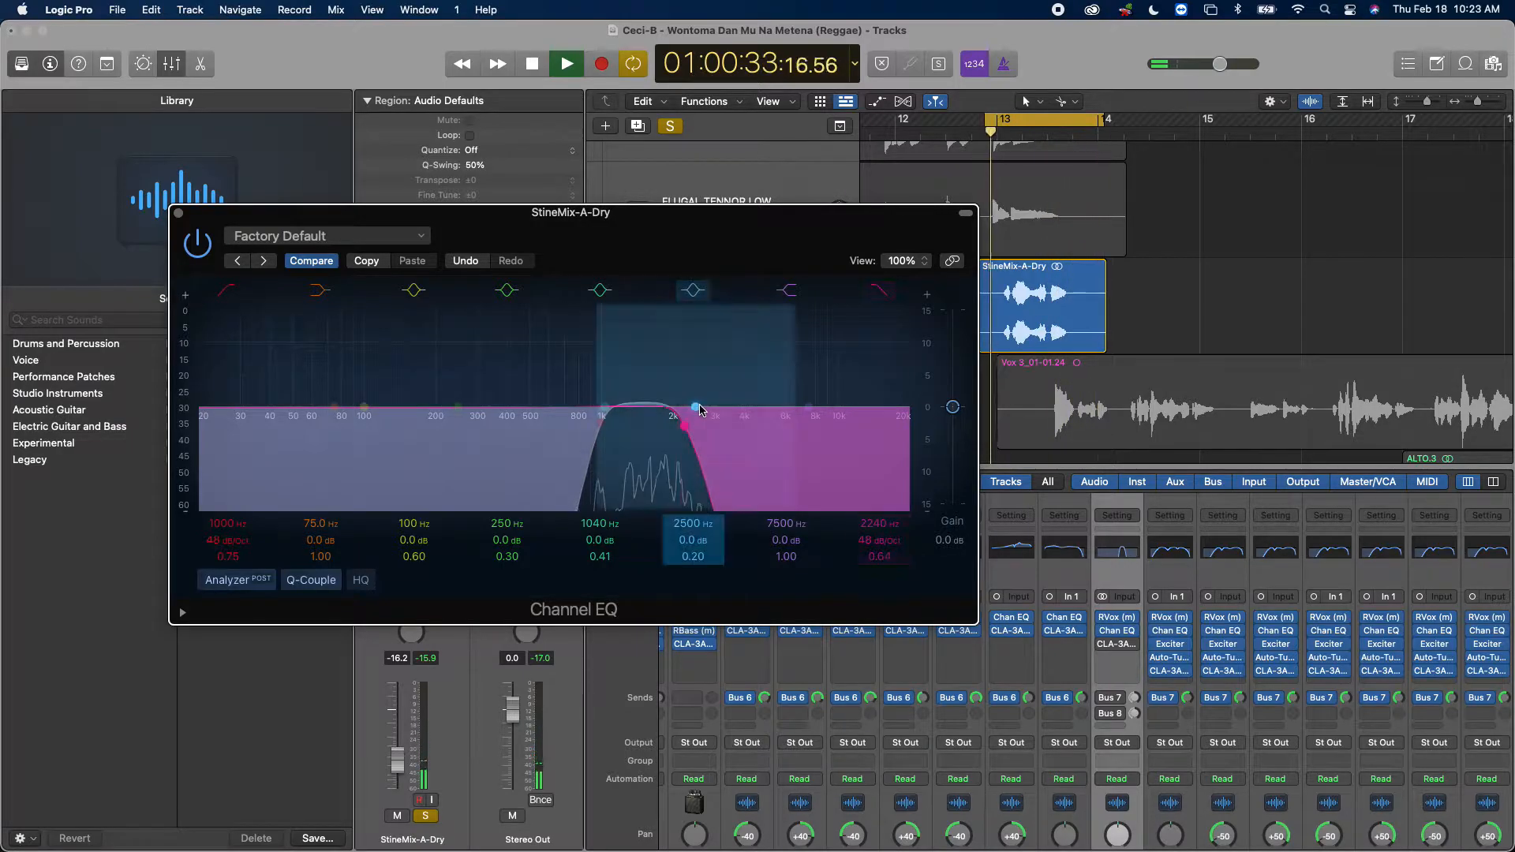
pyautogui.moveTo(692, 408); pyautogui.dragTo(649, 408)
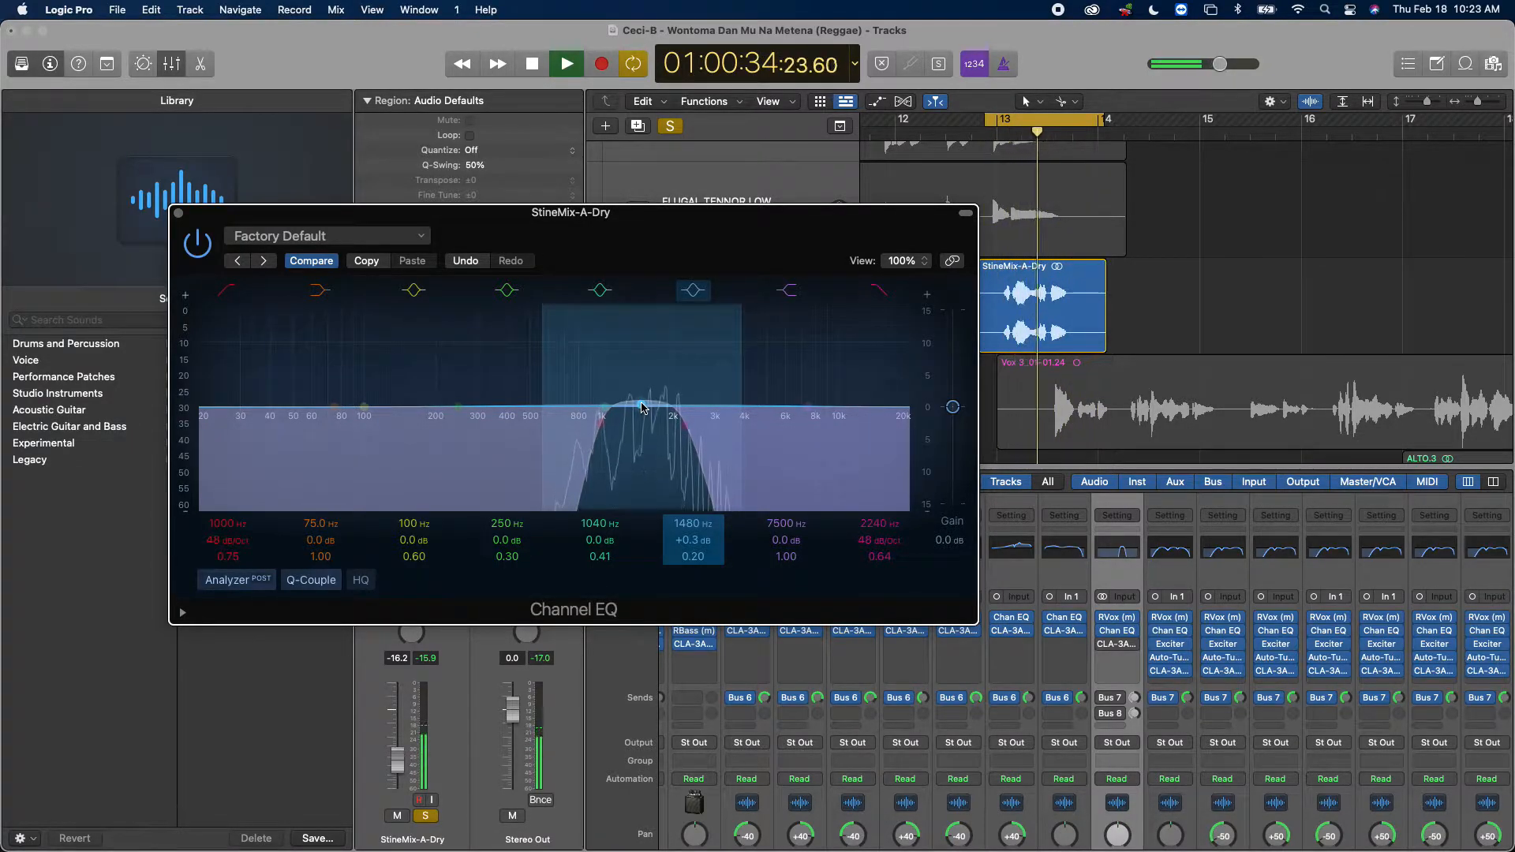
pyautogui.moveTo(643, 408); pyautogui.dragTo(640, 389)
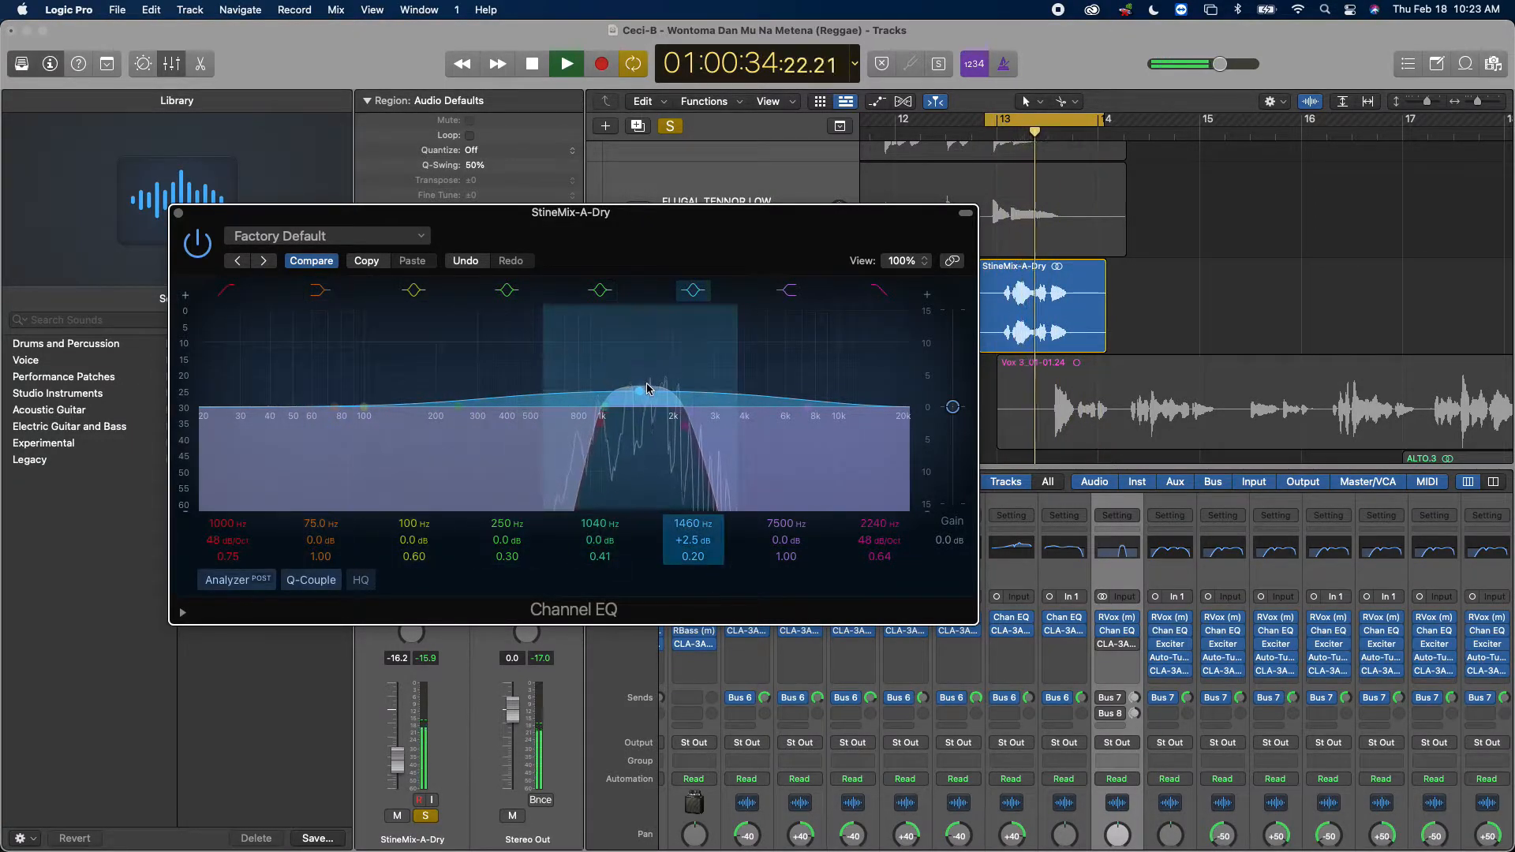
pyautogui.moveTo(639, 394); pyautogui.dragTo(639, 332)
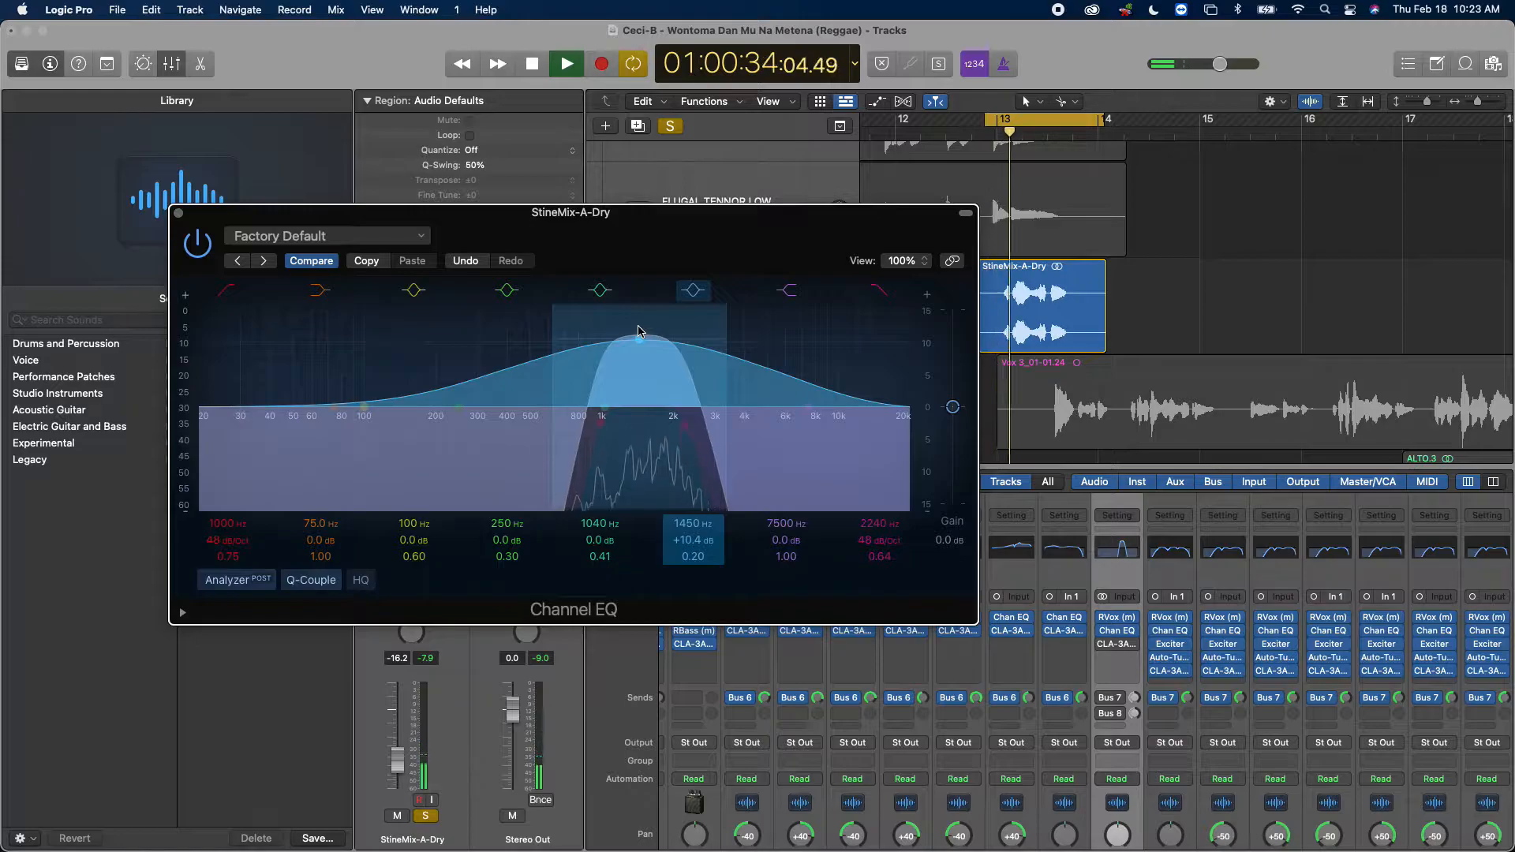
pyautogui.moveTo(640, 345); pyautogui.dragTo(641, 379)
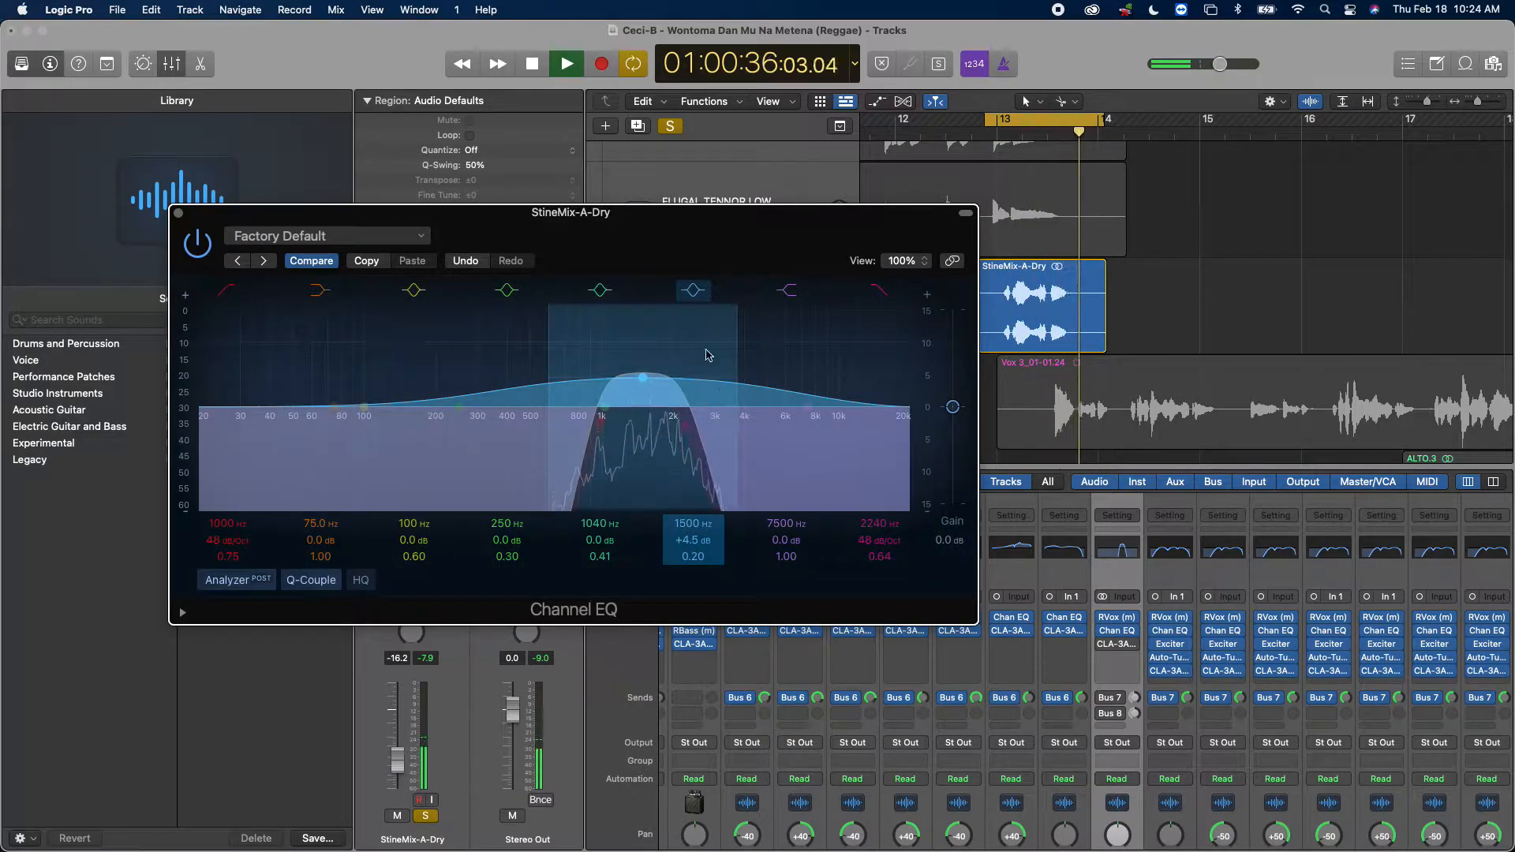
# Step: Close the Channel EQ and compare the looped vocal dry, with RVox, and with RVox plus Channel EQ, leaving both effects on
pyautogui.click(178, 213)
pyautogui.press('space')
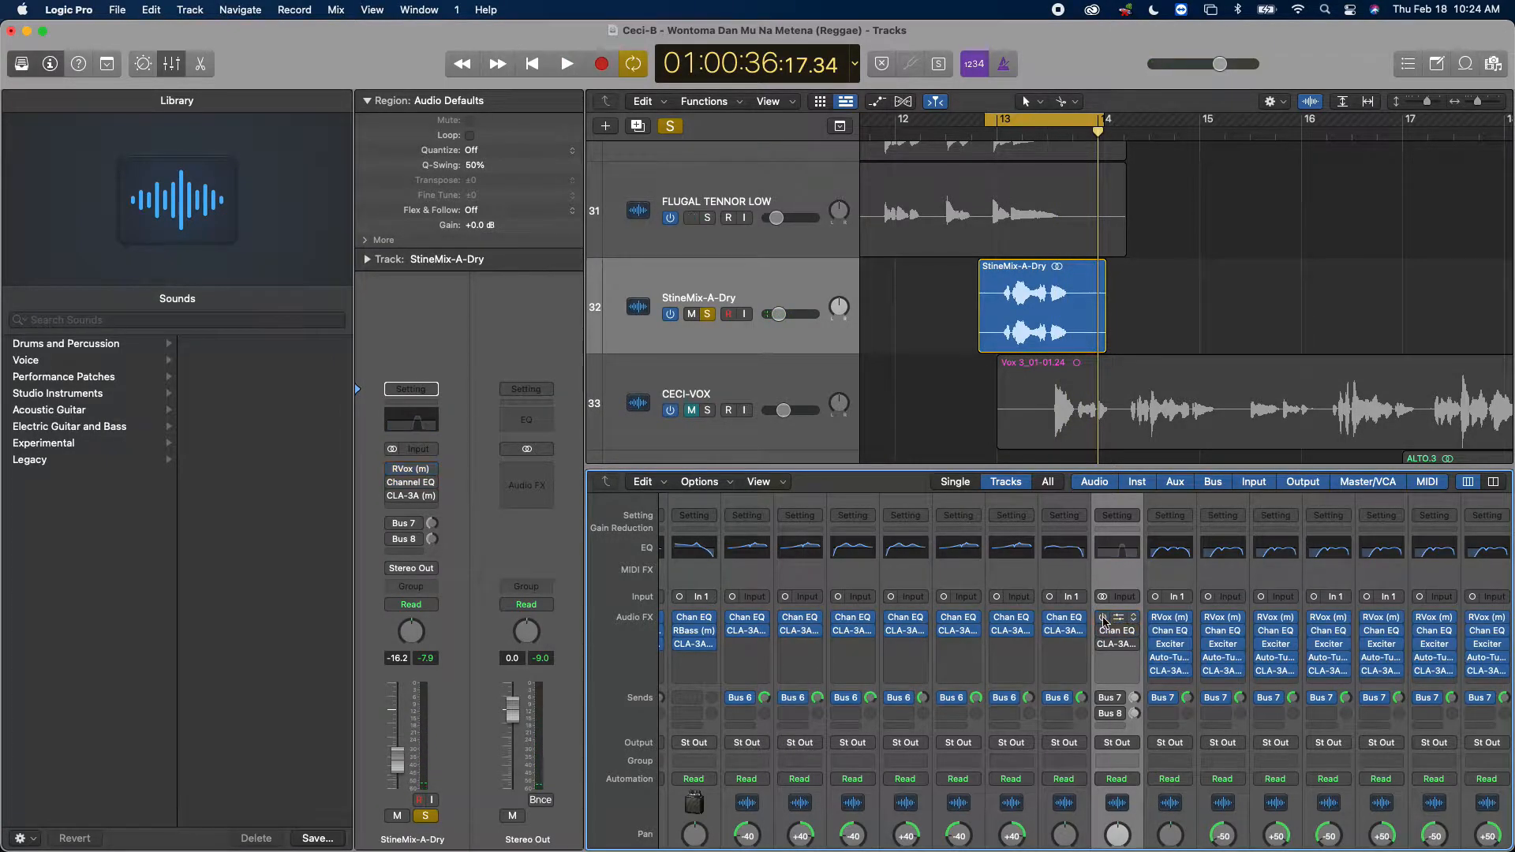
pyautogui.press('space')
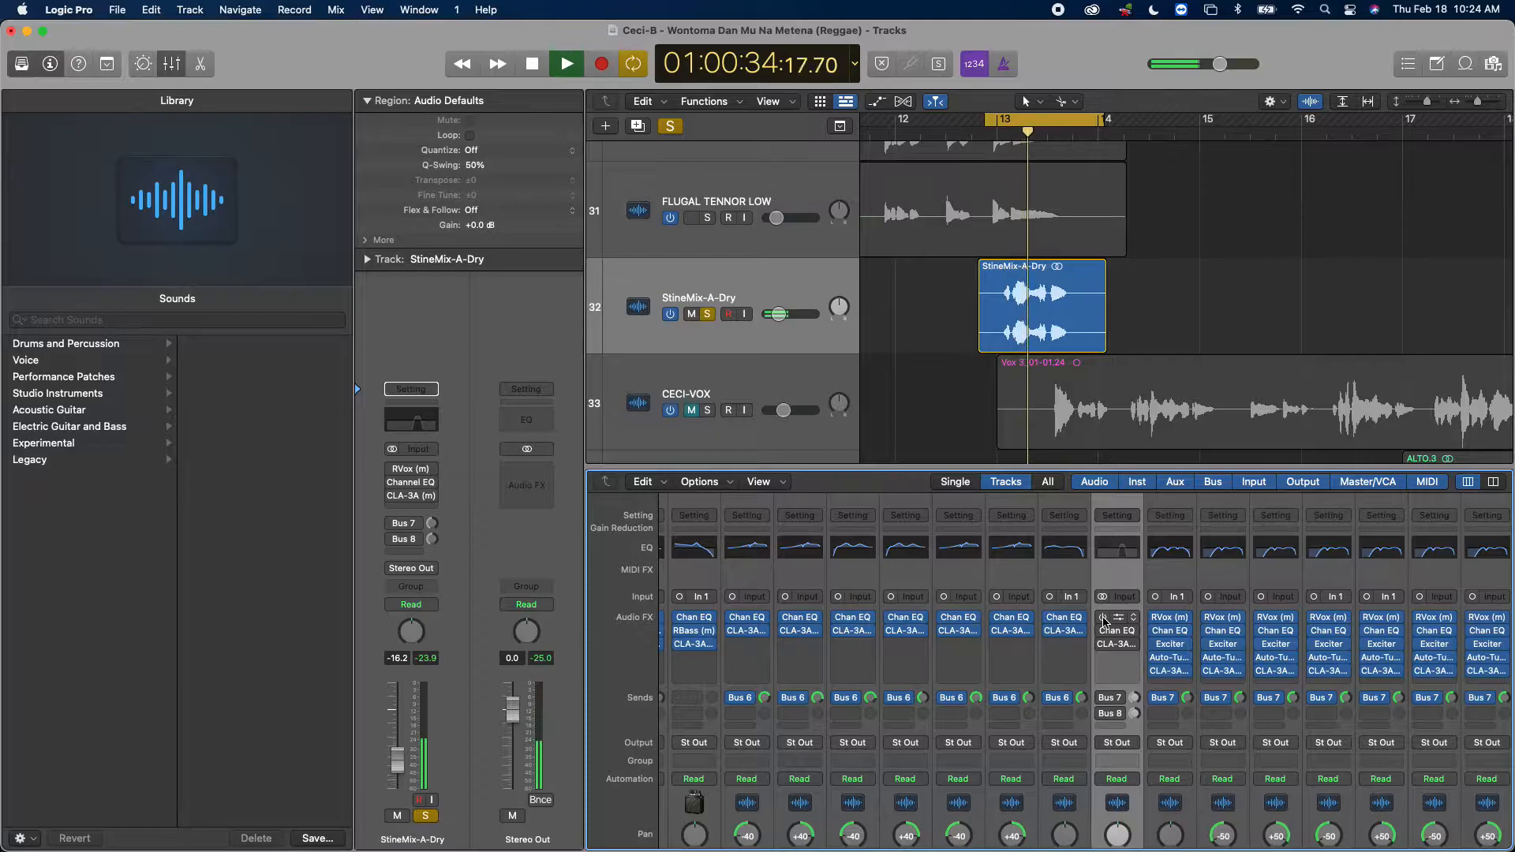
pyautogui.click(1103, 617)
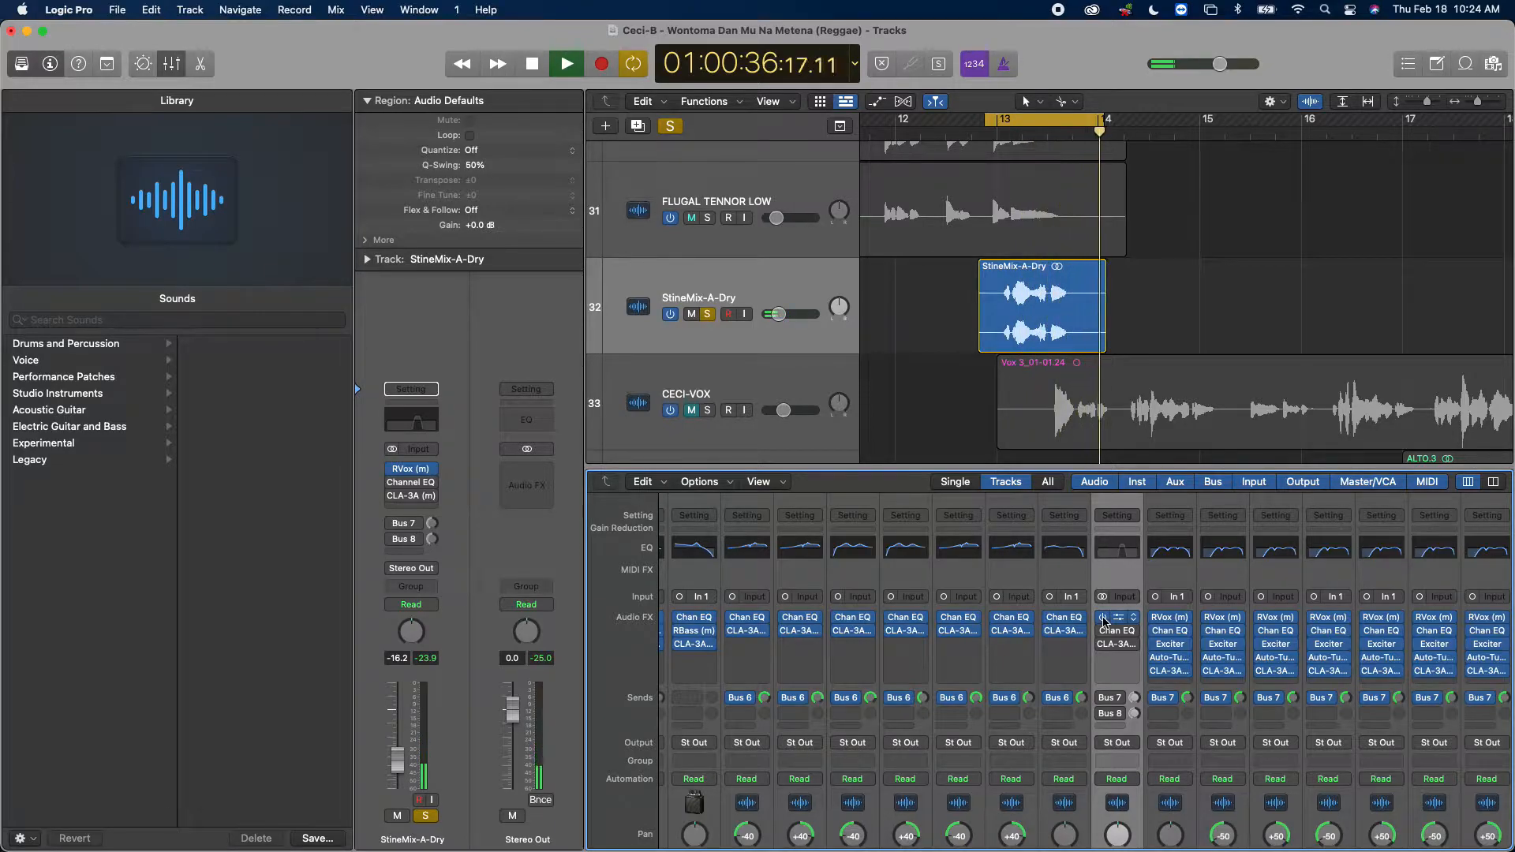
pyautogui.moveTo(1104, 633)
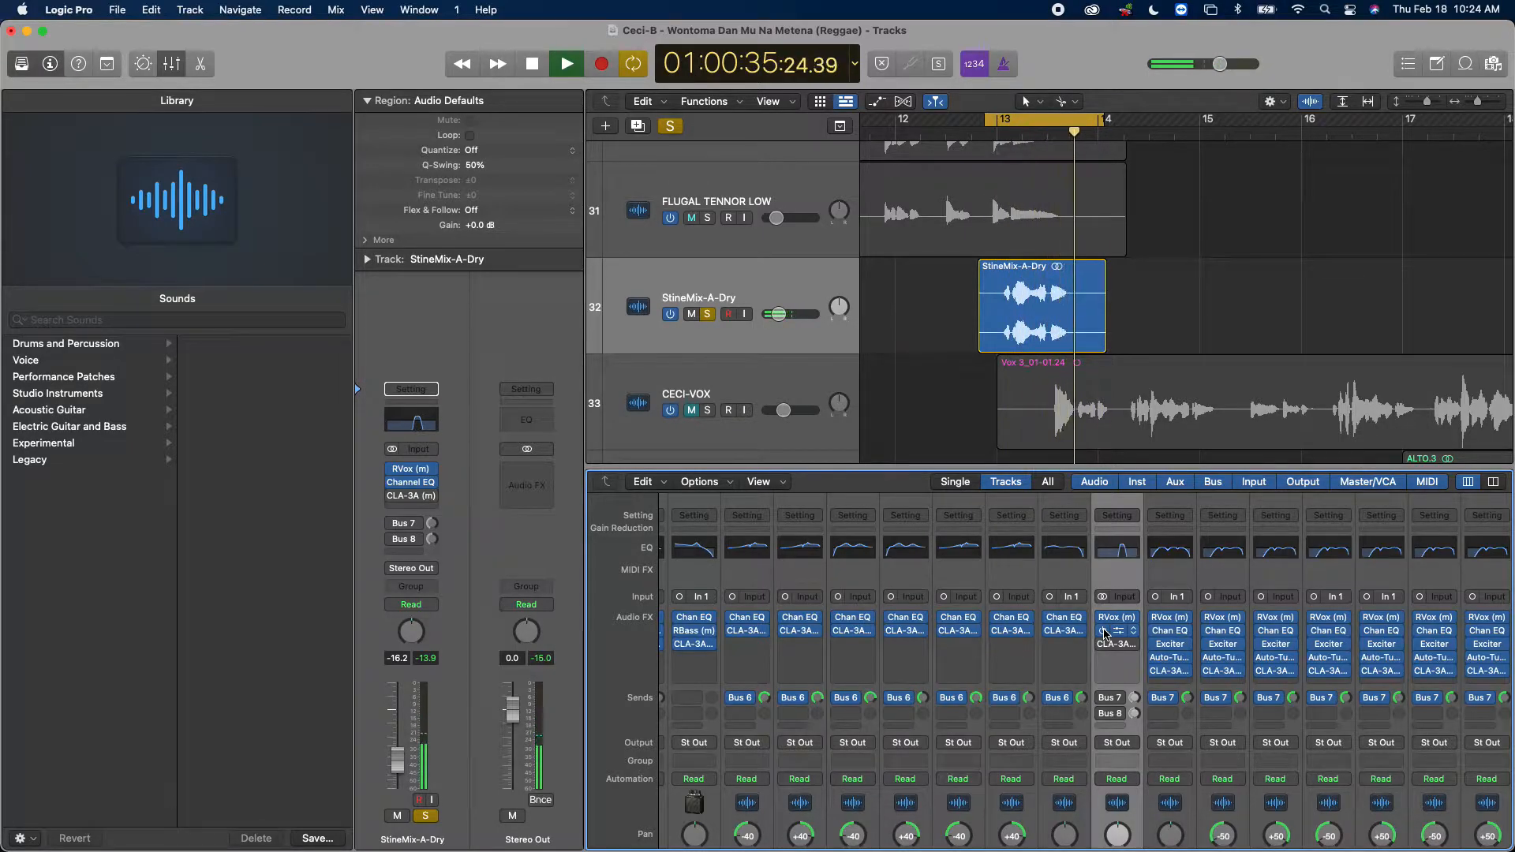
pyautogui.press('space')
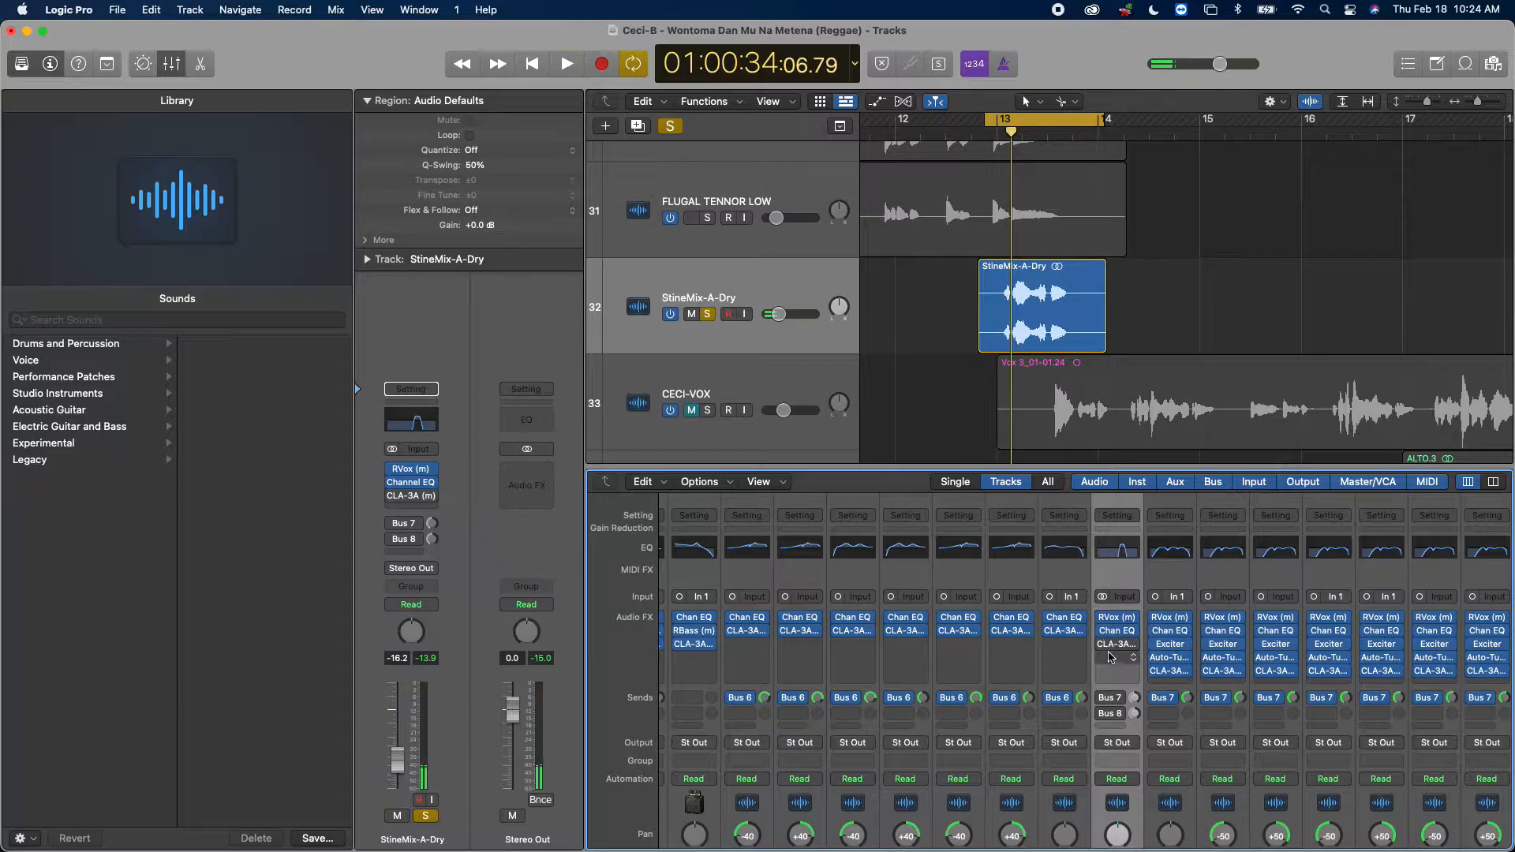
# Step: Enable the CLA-3A on the StineMix-A-Dry channel, view its settings and close its window
pyautogui.click(1123, 646)
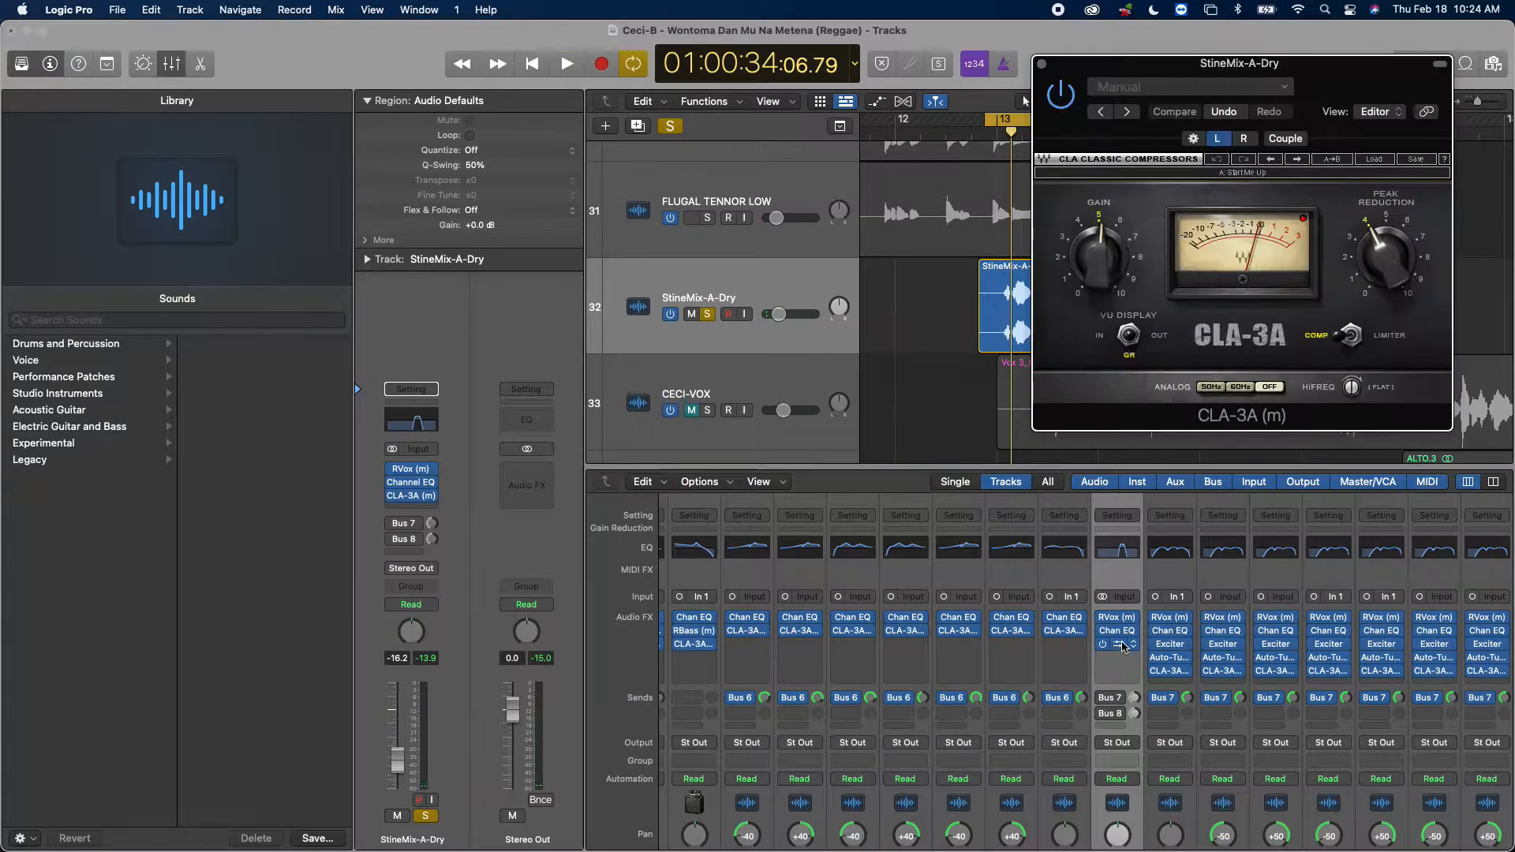
pyautogui.moveTo(1306, 71); pyautogui.dragTo(647, 197)
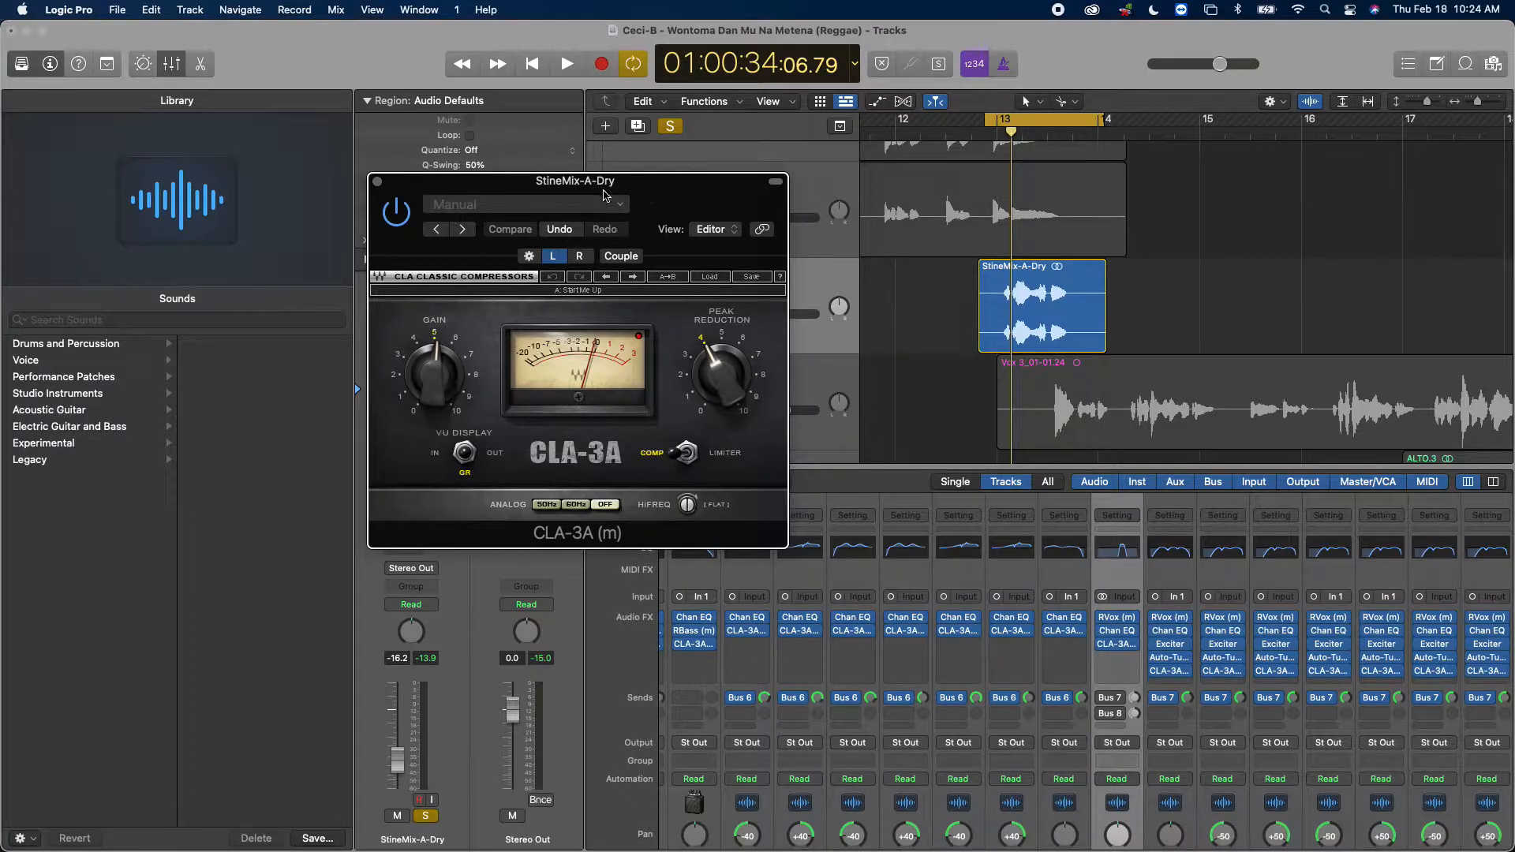
pyautogui.click(378, 182)
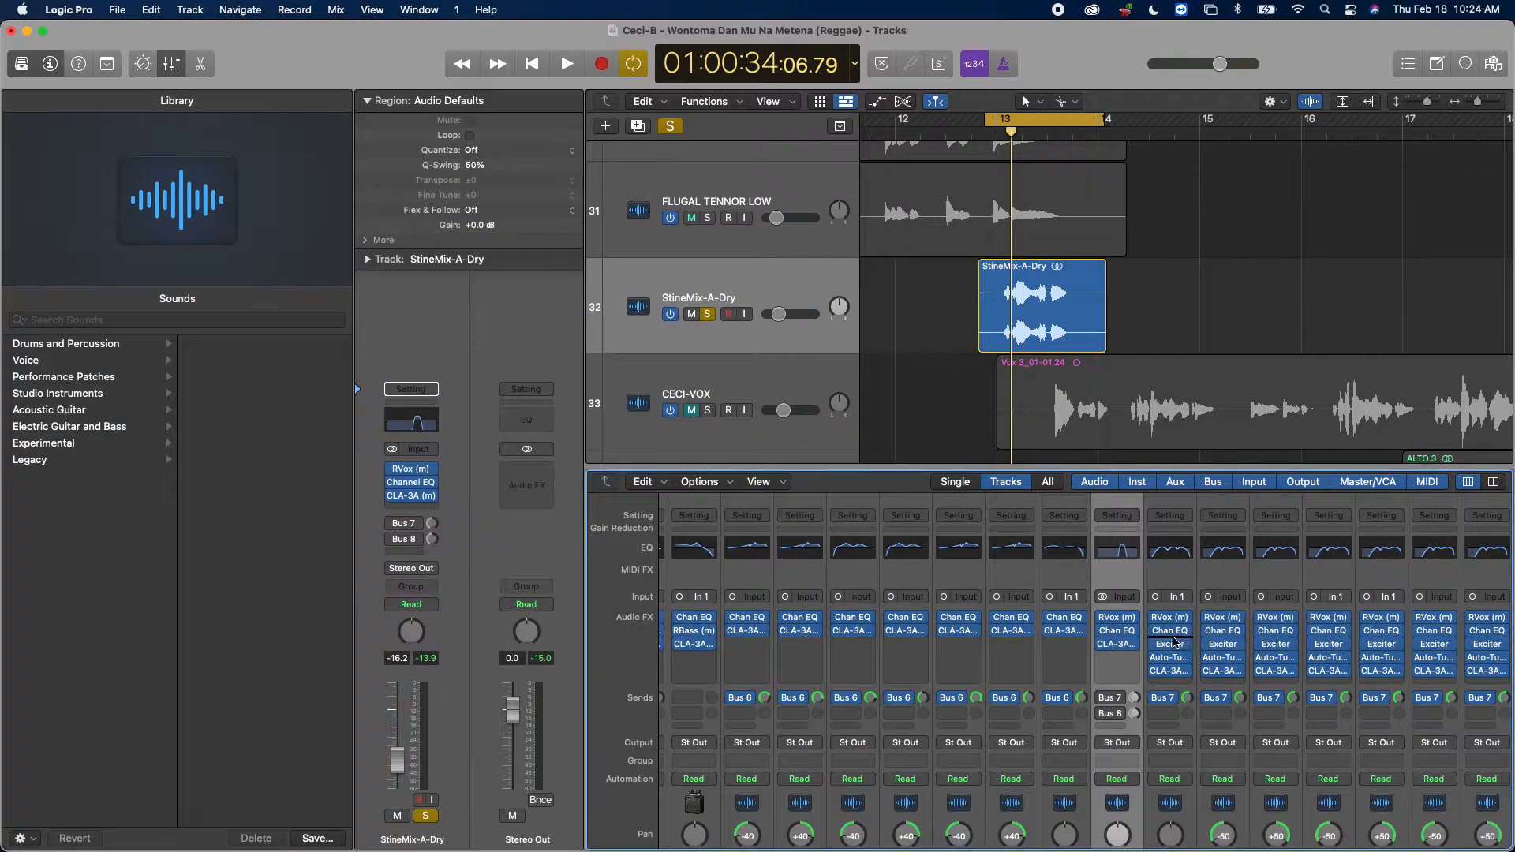
# Step: Try a stereo Compressor below the CLA-3A, viewing its Classic VCA and Platinum Digital models, and remove it from the channel
pyautogui.click(1111, 660)
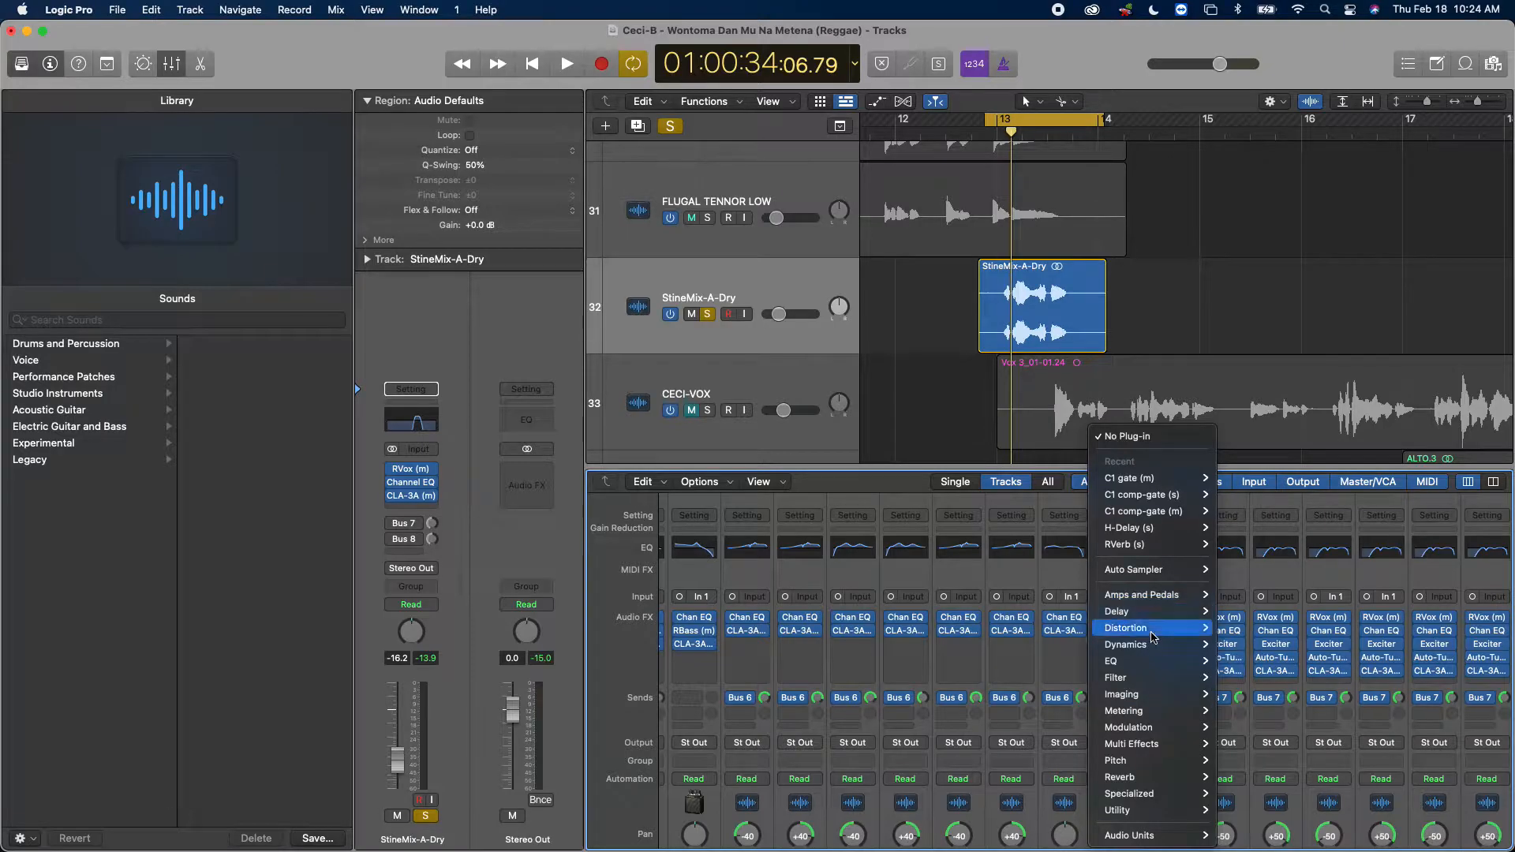
pyautogui.moveTo(1161, 645)
pyautogui.moveTo(1260, 757)
pyautogui.moveTo(1275, 664)
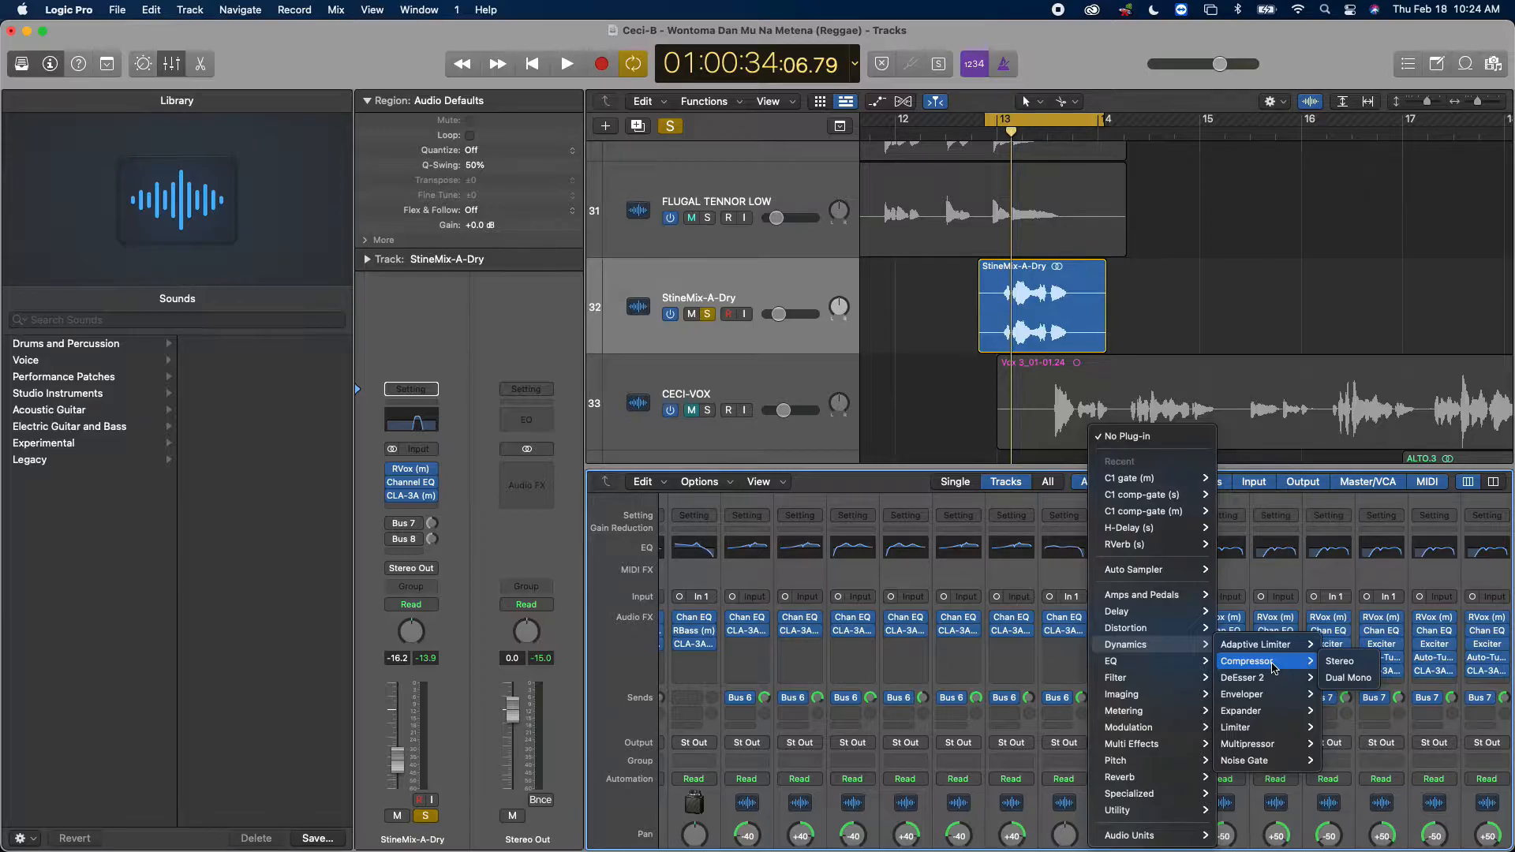
pyautogui.click(1345, 666)
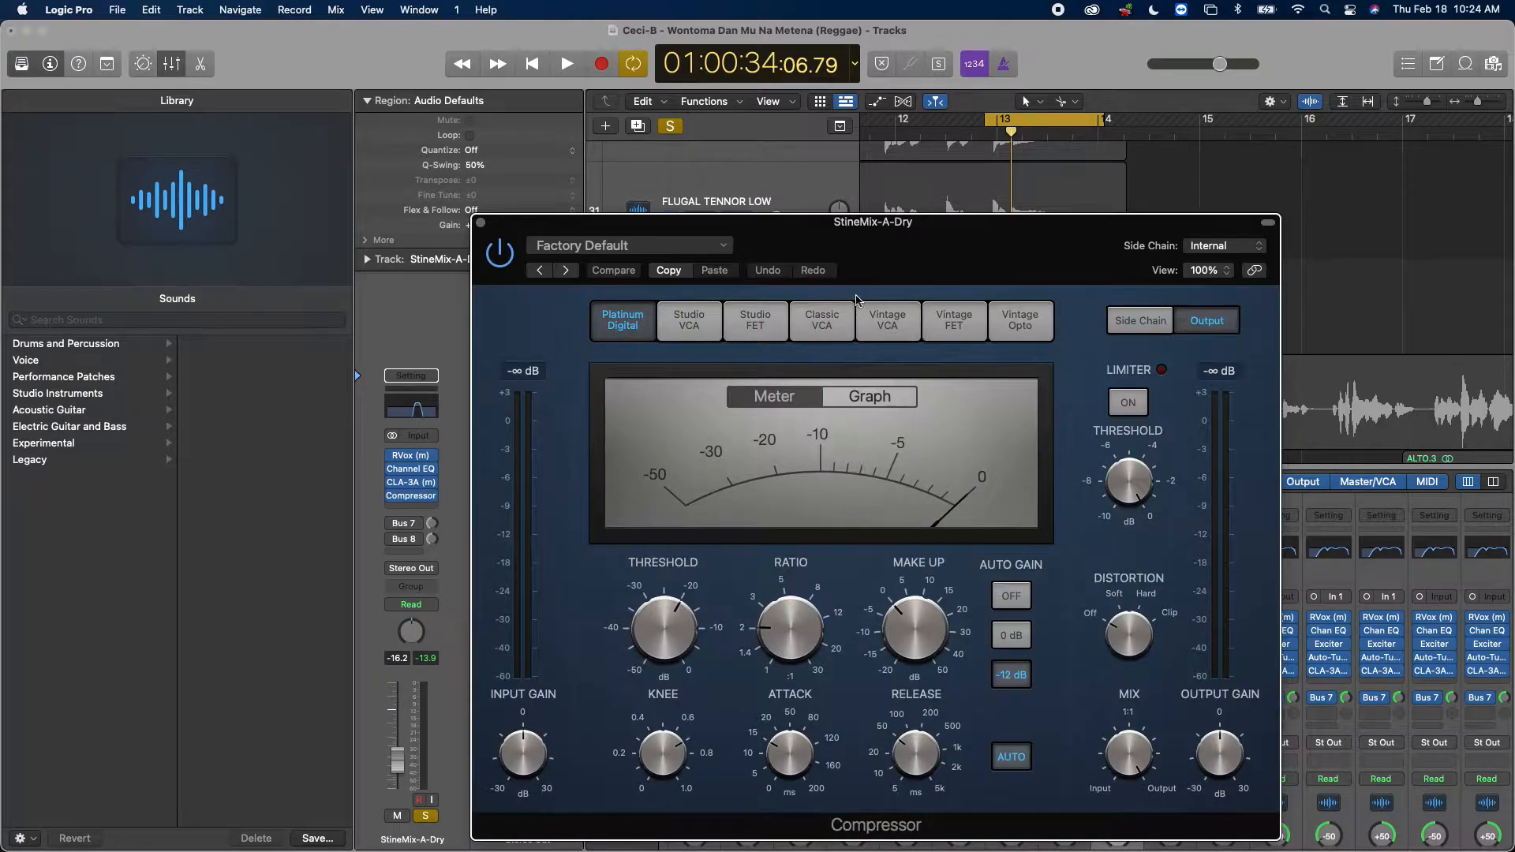
pyautogui.click(830, 322)
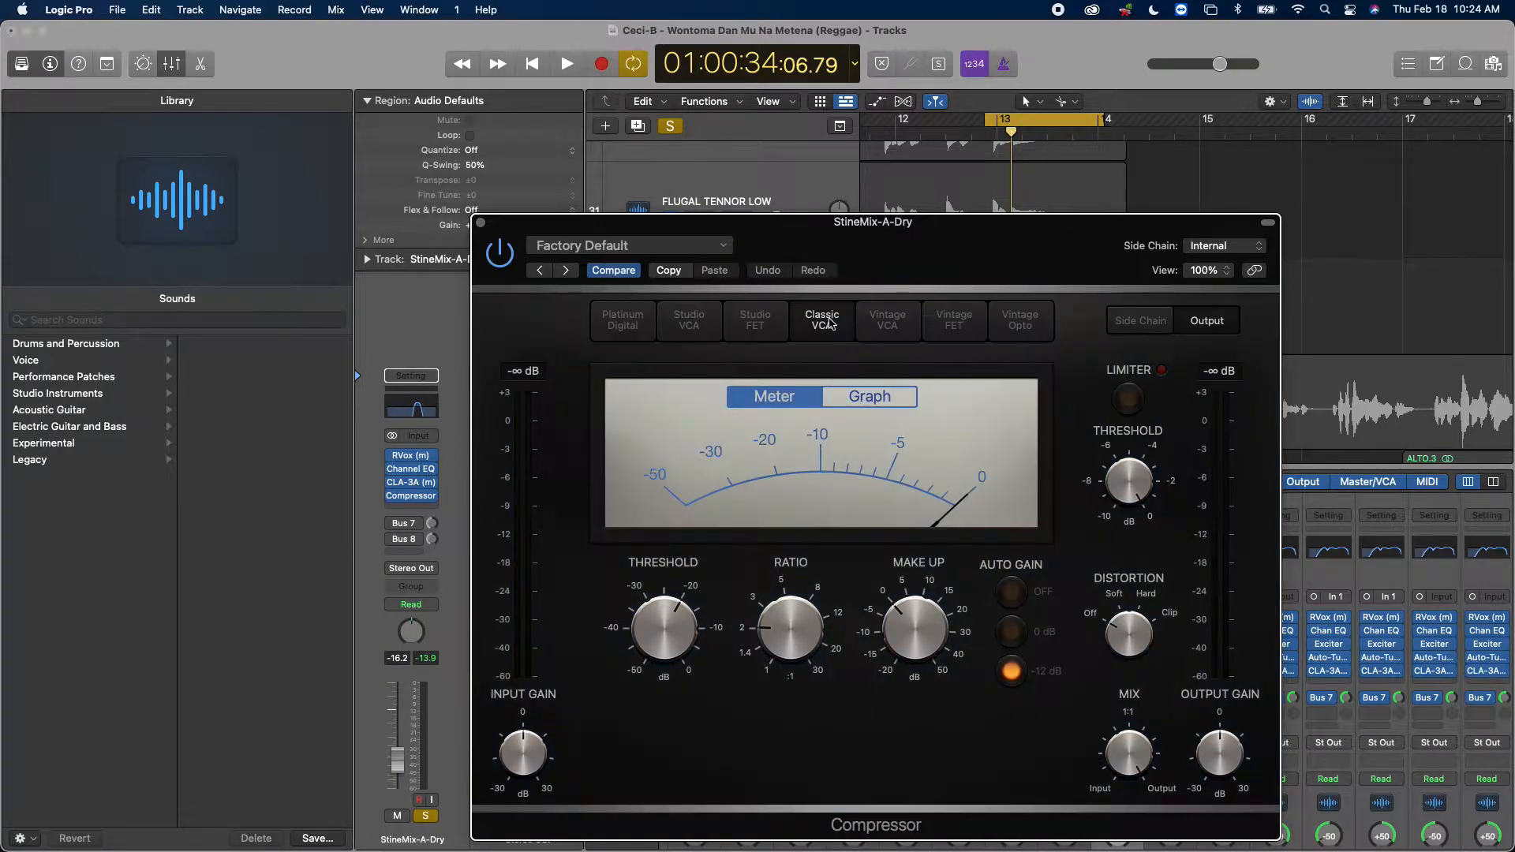
pyautogui.click(650, 332)
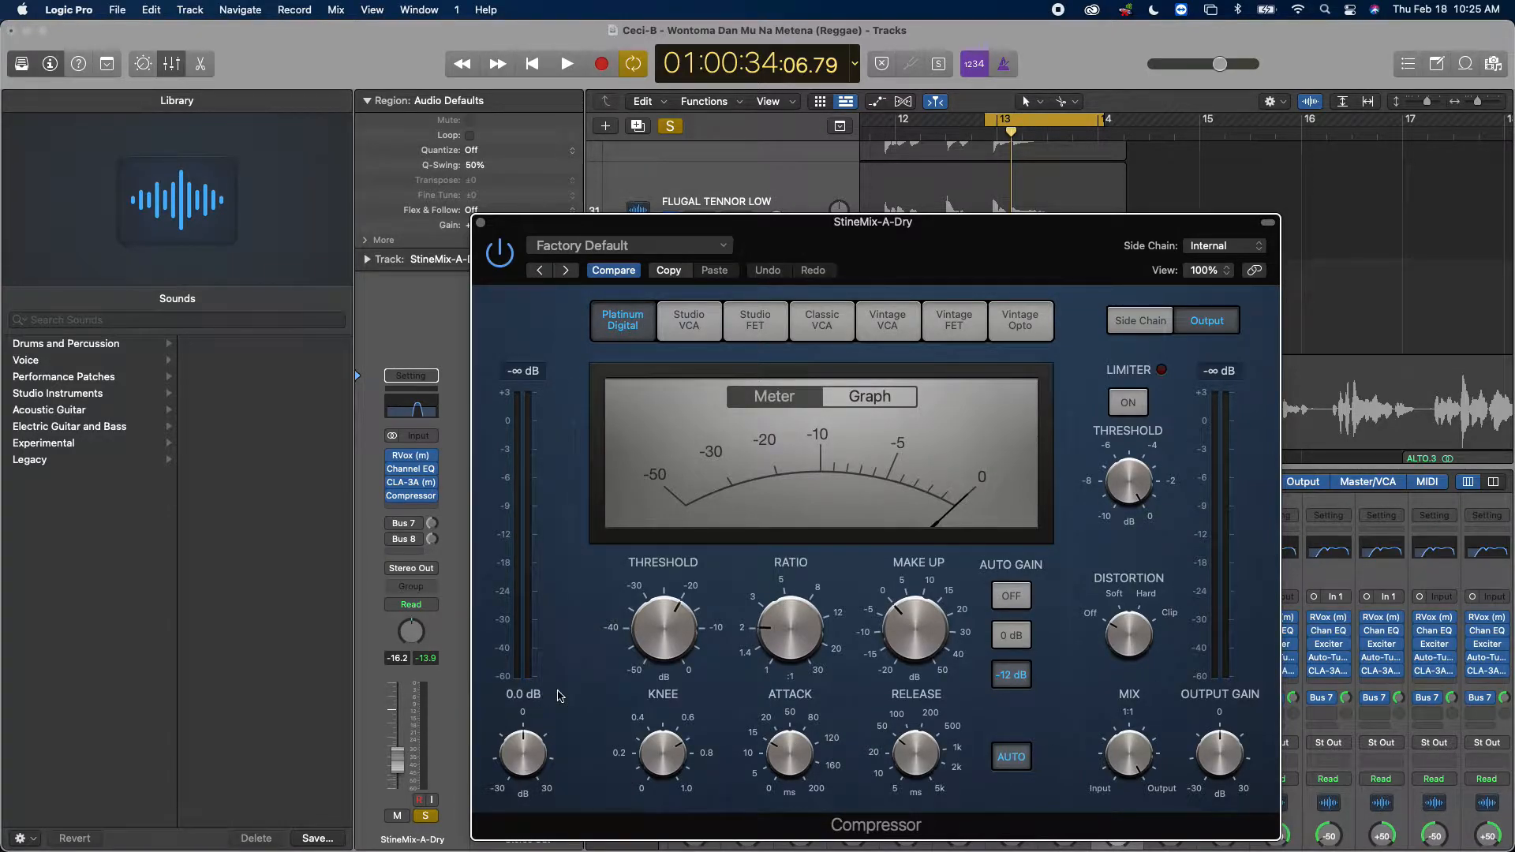
pyautogui.click(482, 226)
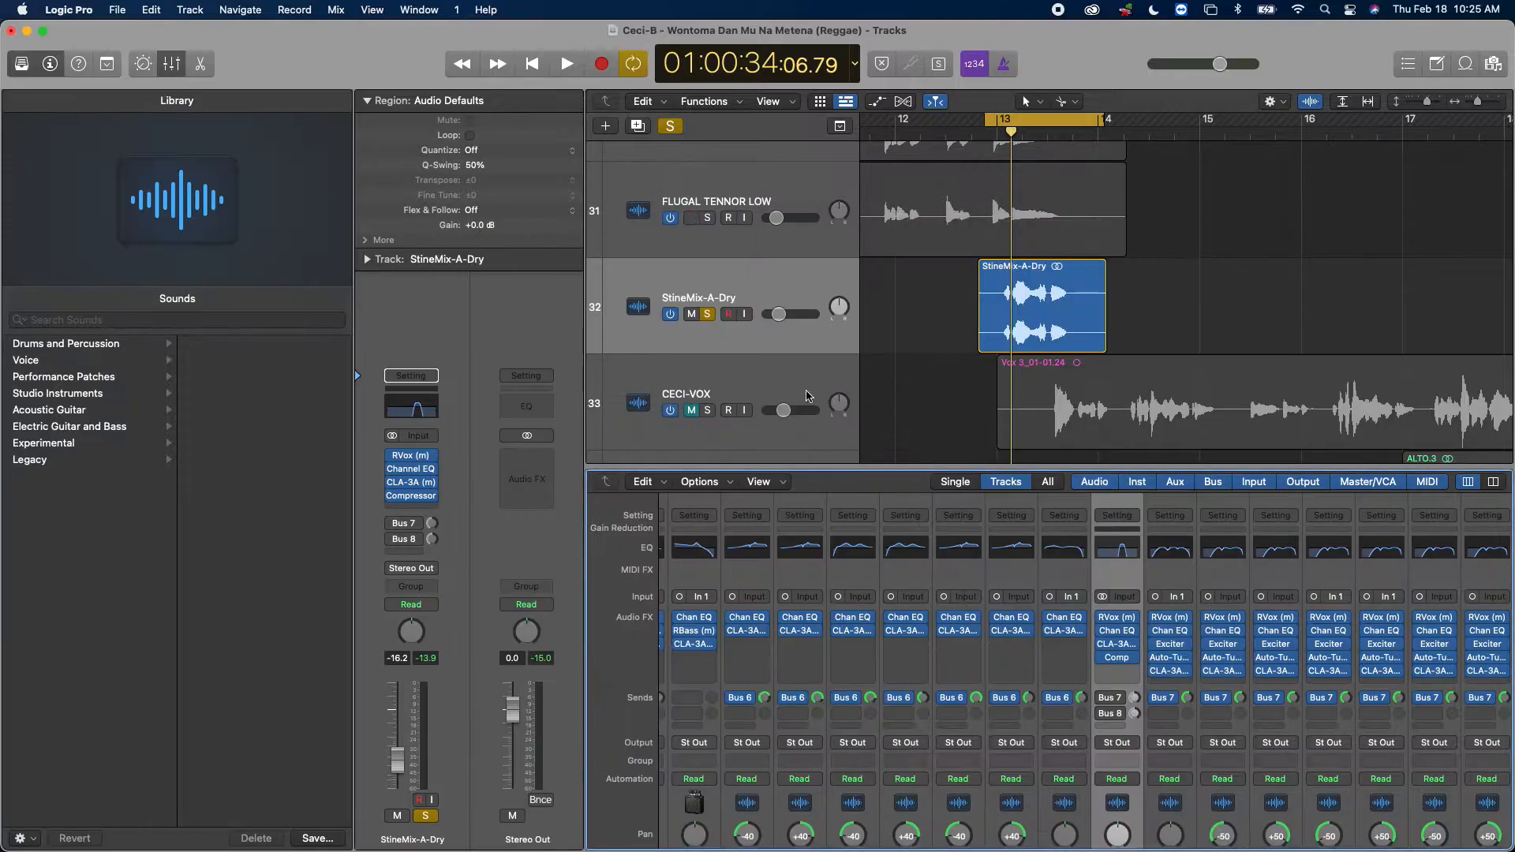
pyautogui.click(1130, 662)
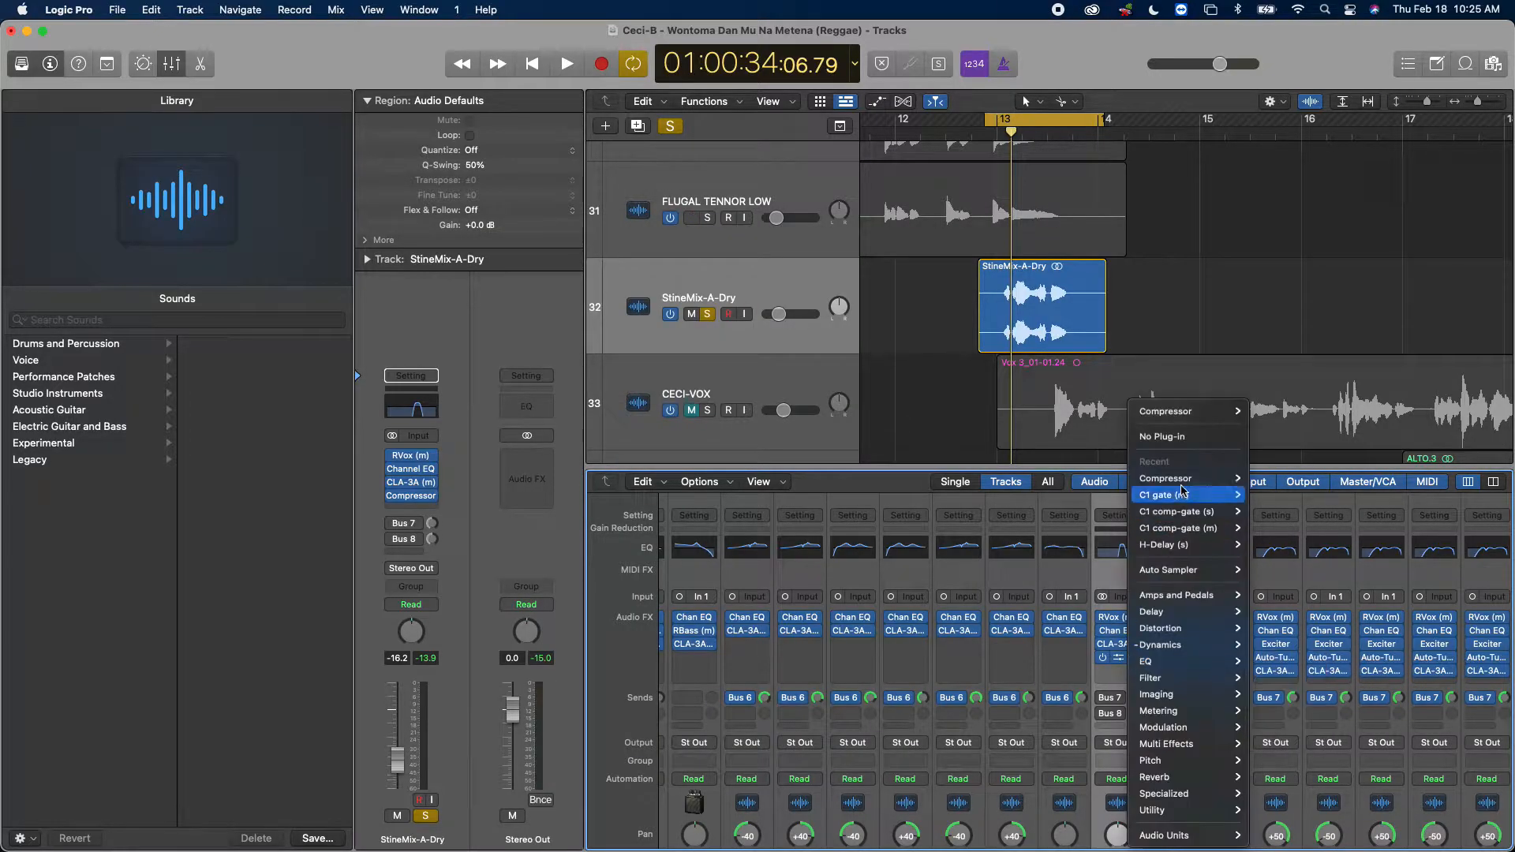
pyautogui.click(1168, 239)
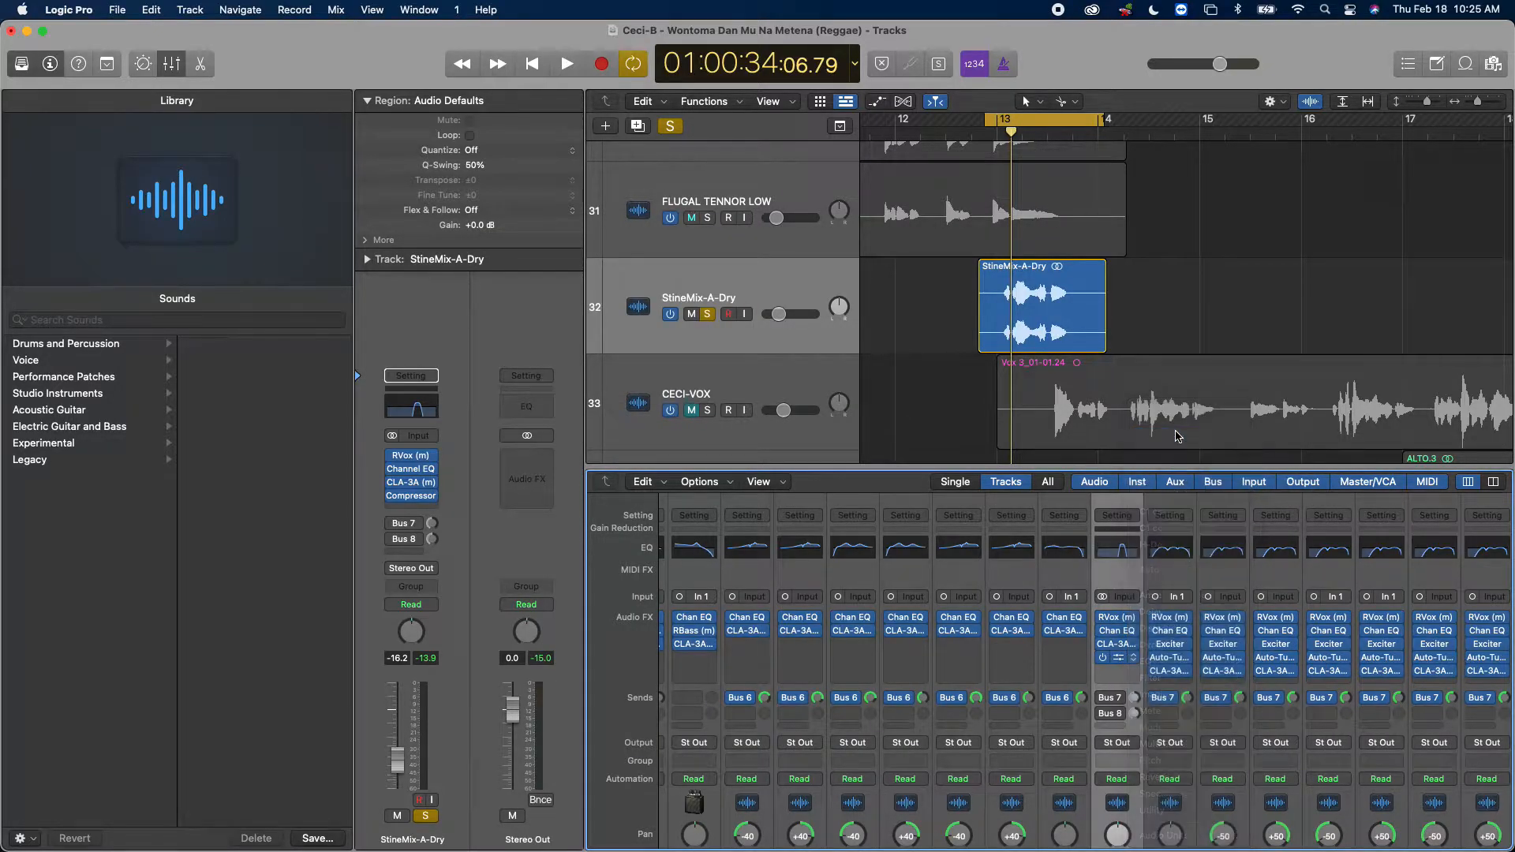
# Step: Reopen the Channel EQ and insert the stereo Waves VEQ4 (s) below the CLA-3A on the StineMix-A-Dry channel, closing the VEQ4 window
pyautogui.click(1118, 635)
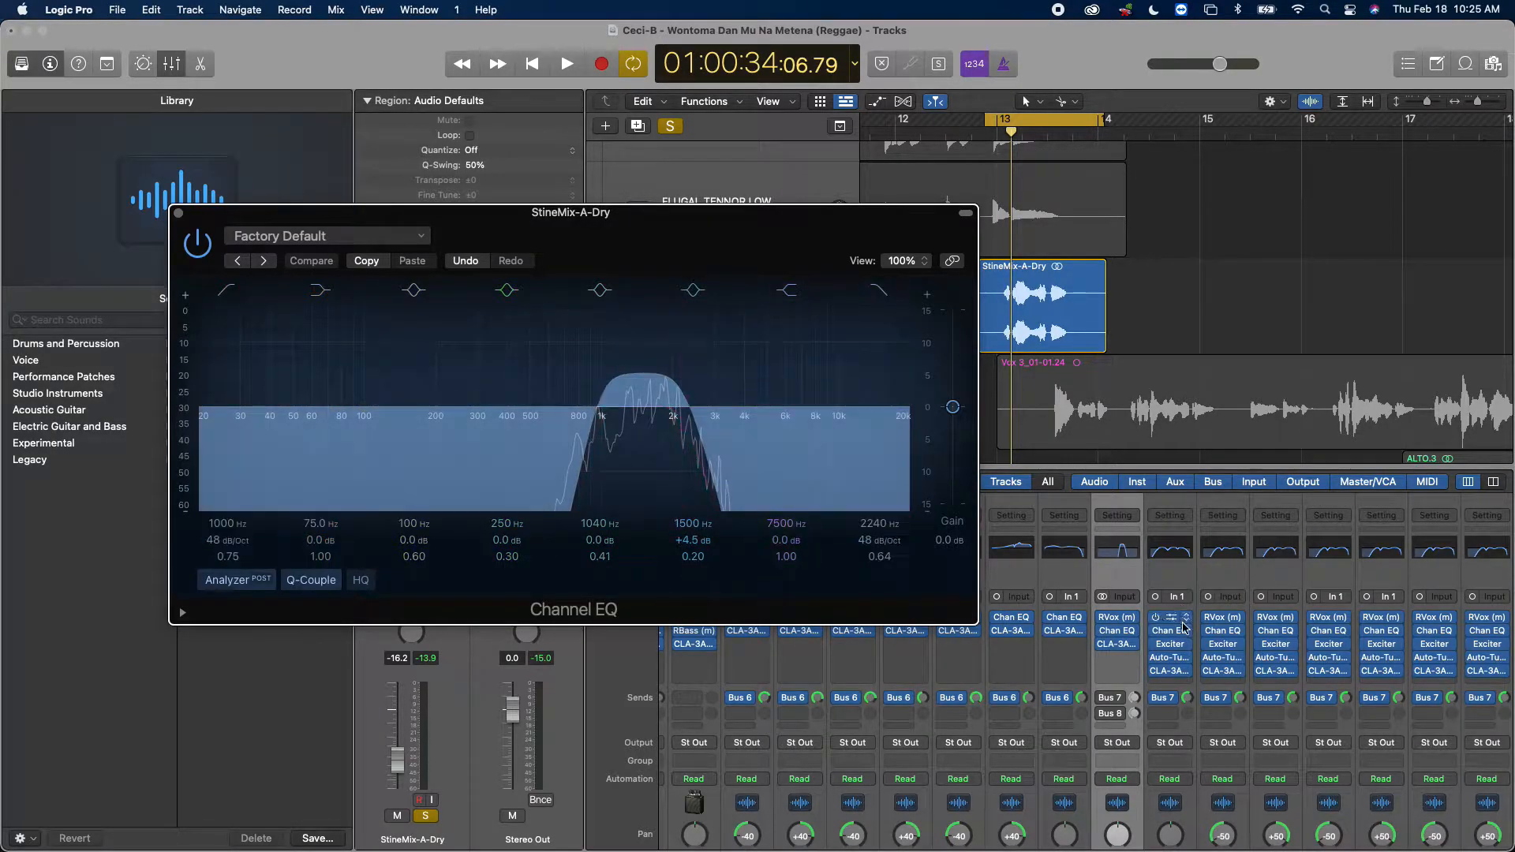
pyautogui.click(1123, 664)
pyautogui.moveTo(1179, 843)
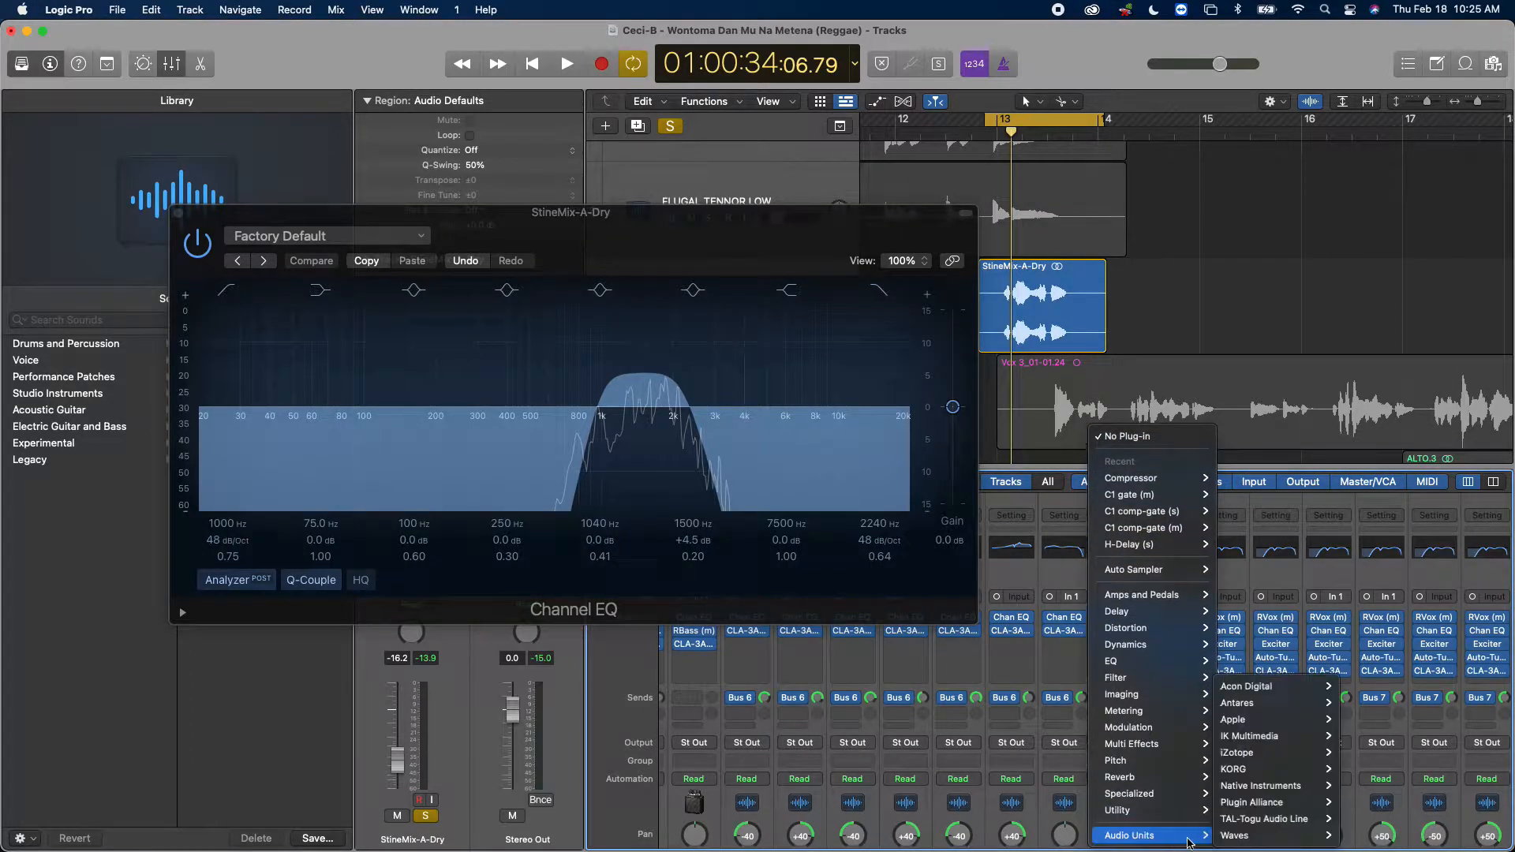
pyautogui.moveTo(1233, 837)
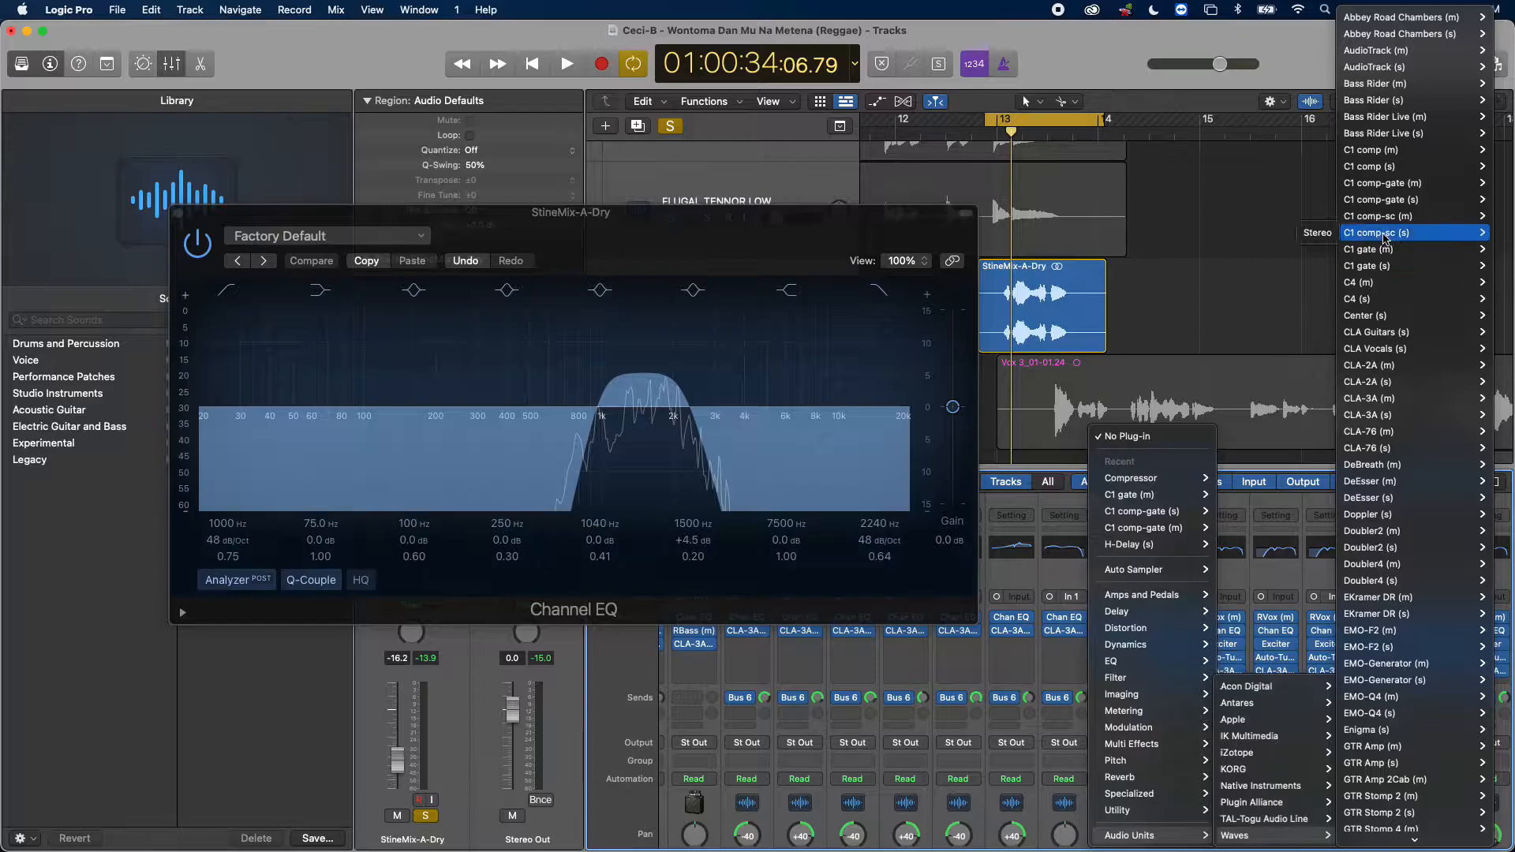
pyautogui.moveTo(1405, 150)
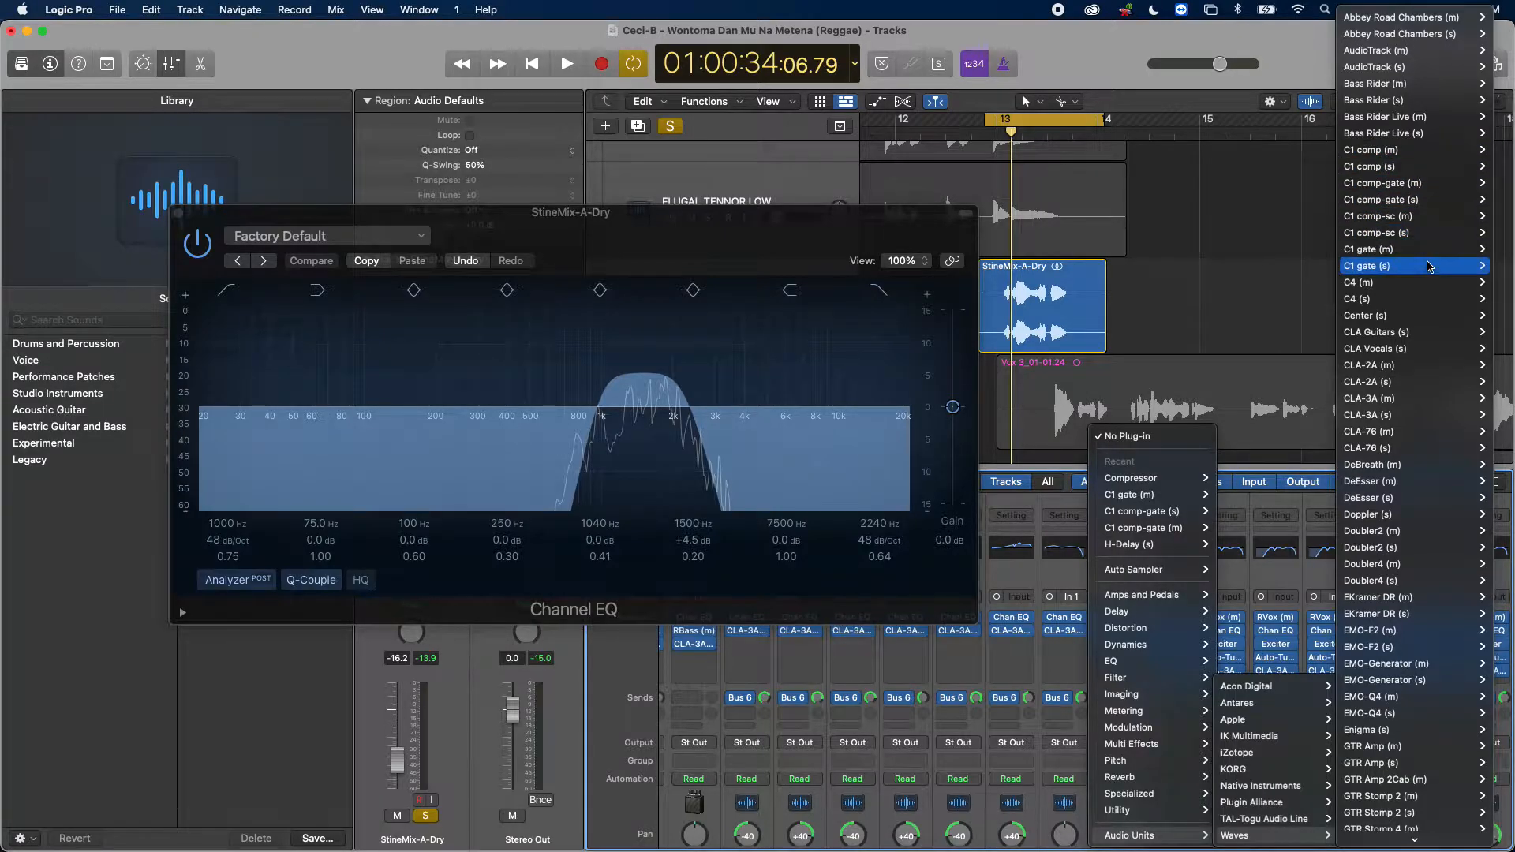
pyautogui.moveTo(1432, 187)
pyautogui.moveTo(1423, 120)
pyautogui.scroll(-3, 1423, 120)
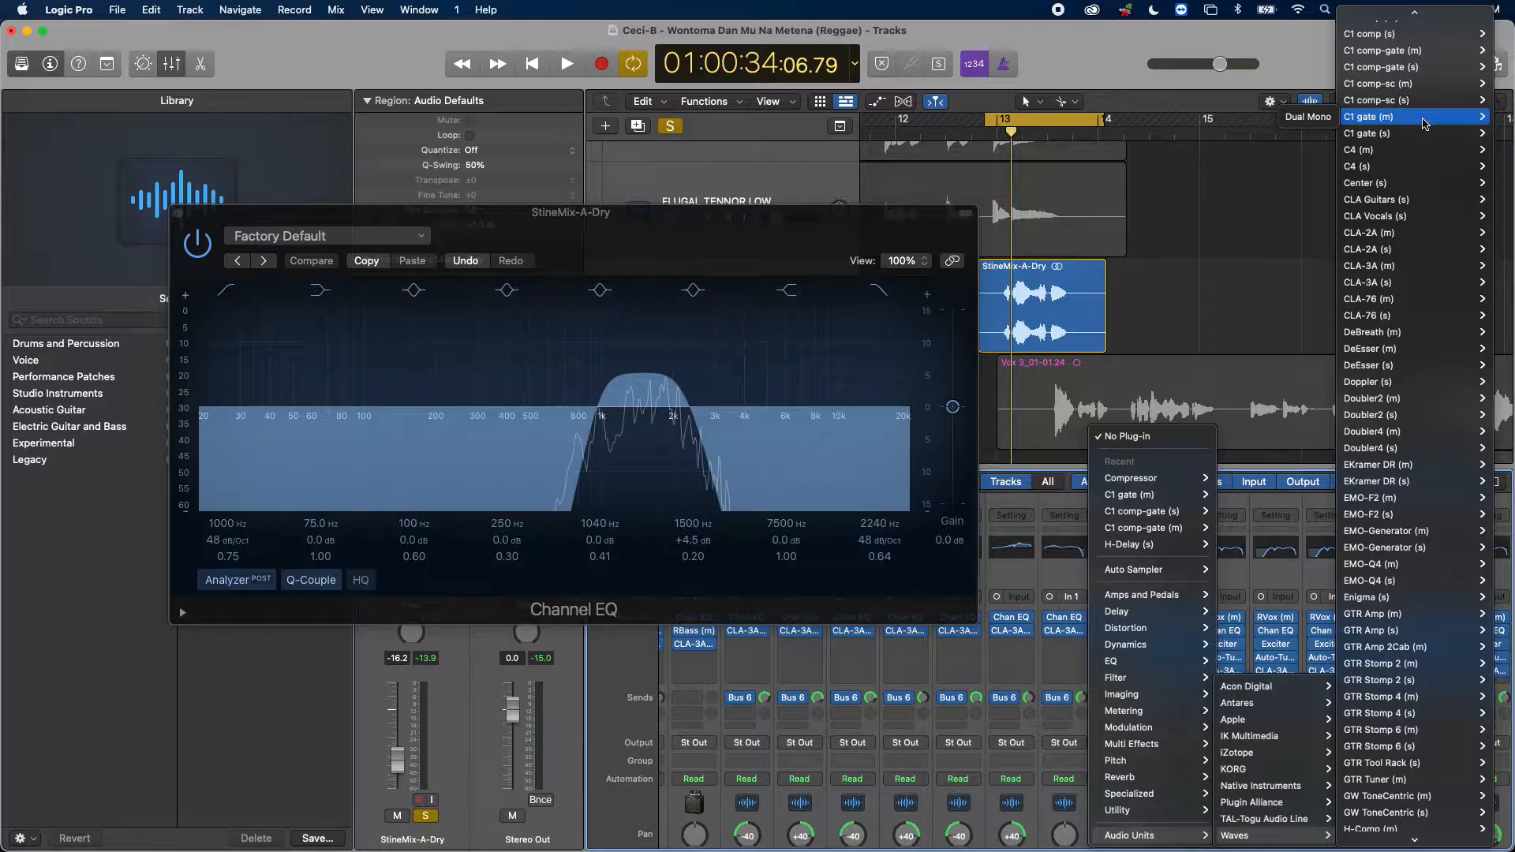
pyautogui.scroll(-15, 1430, 341)
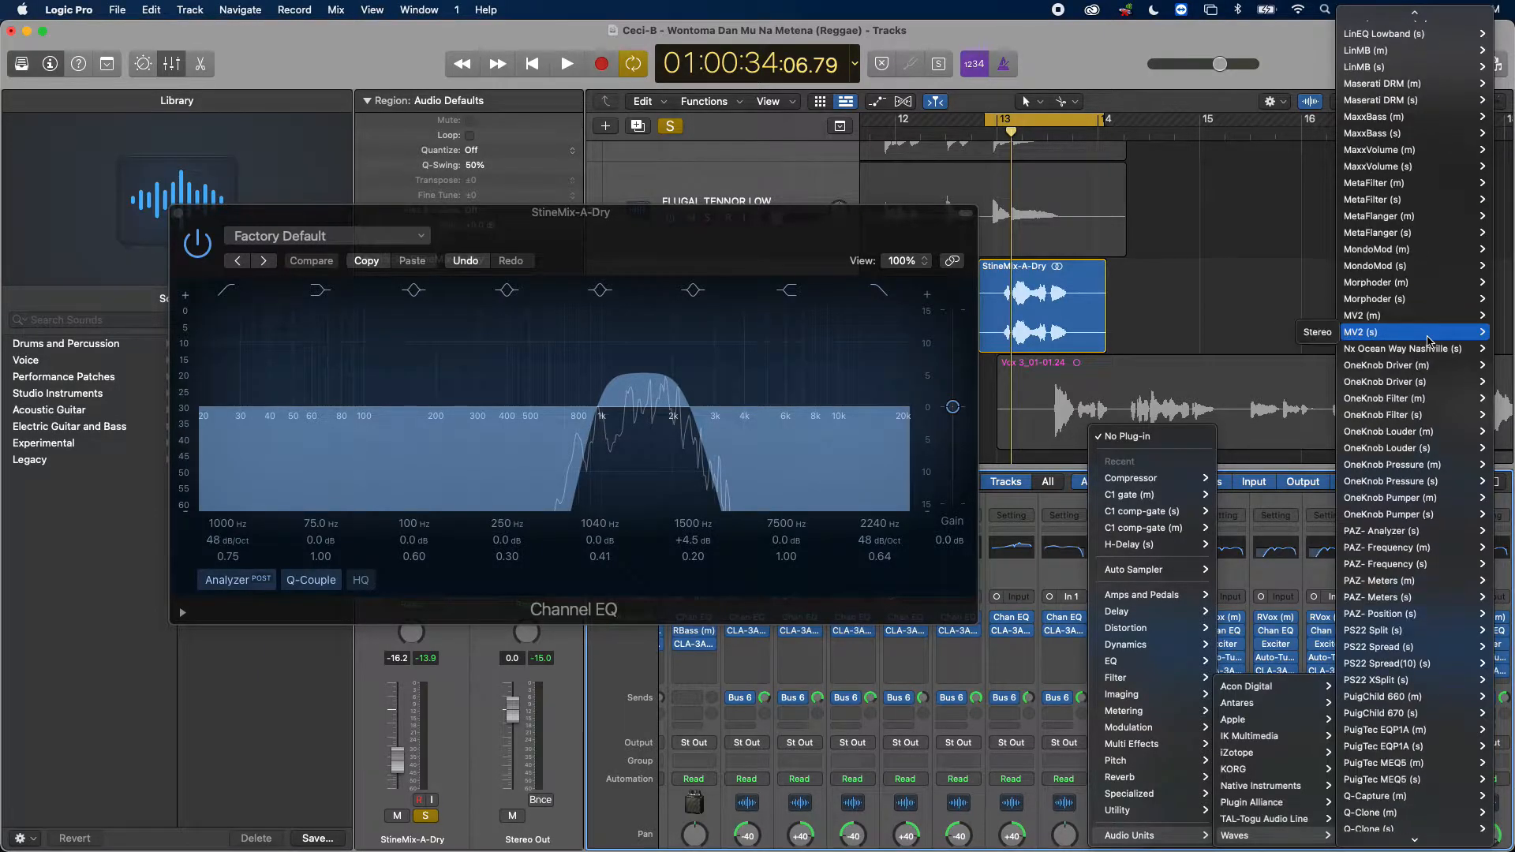
pyautogui.scroll(-10, 1430, 341)
pyautogui.moveTo(1424, 502)
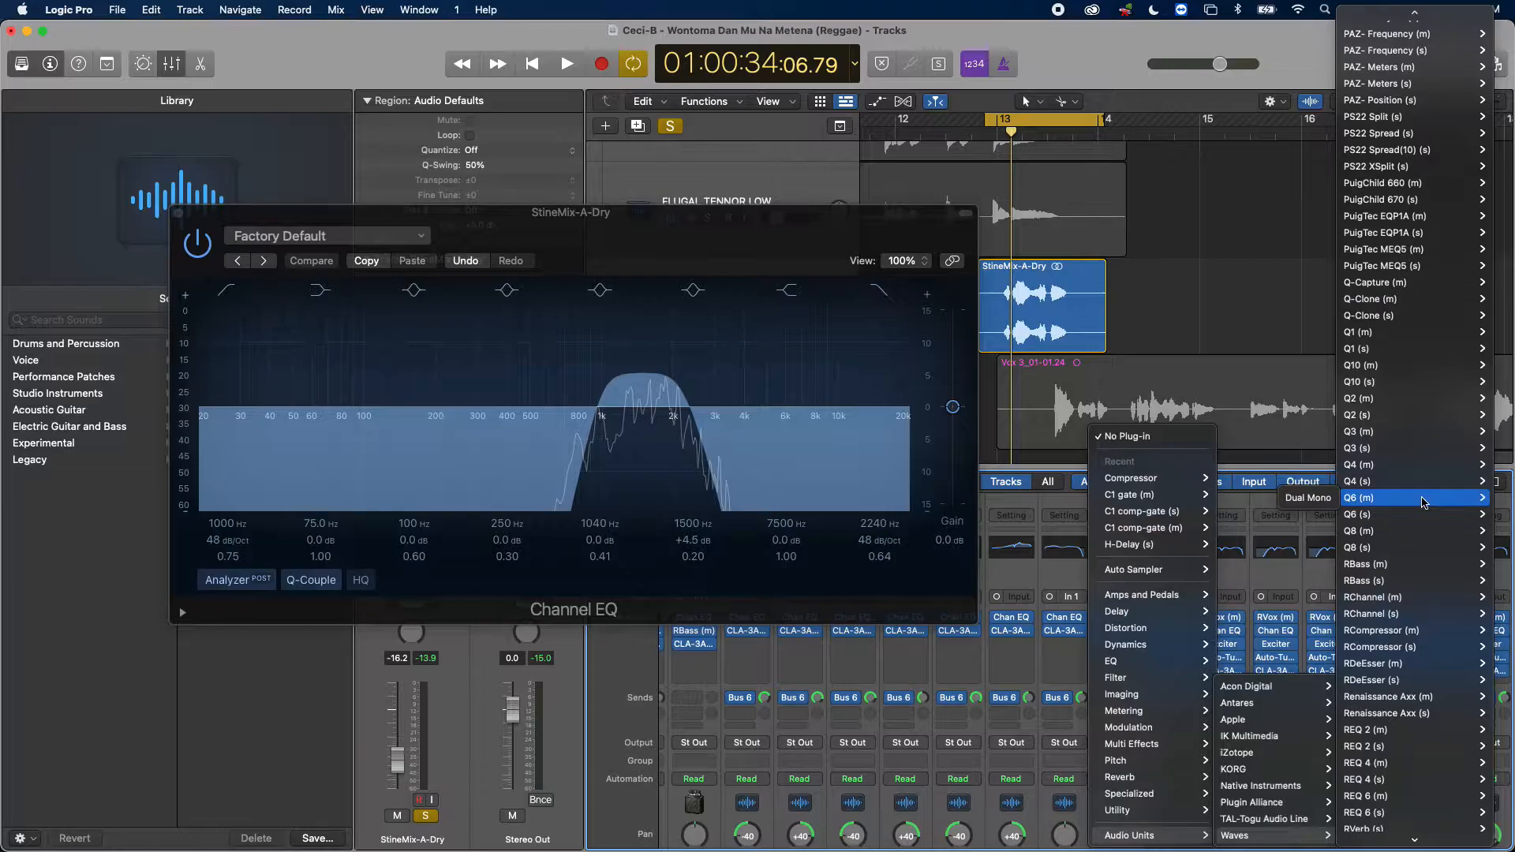
pyautogui.scroll(-10, 1423, 501)
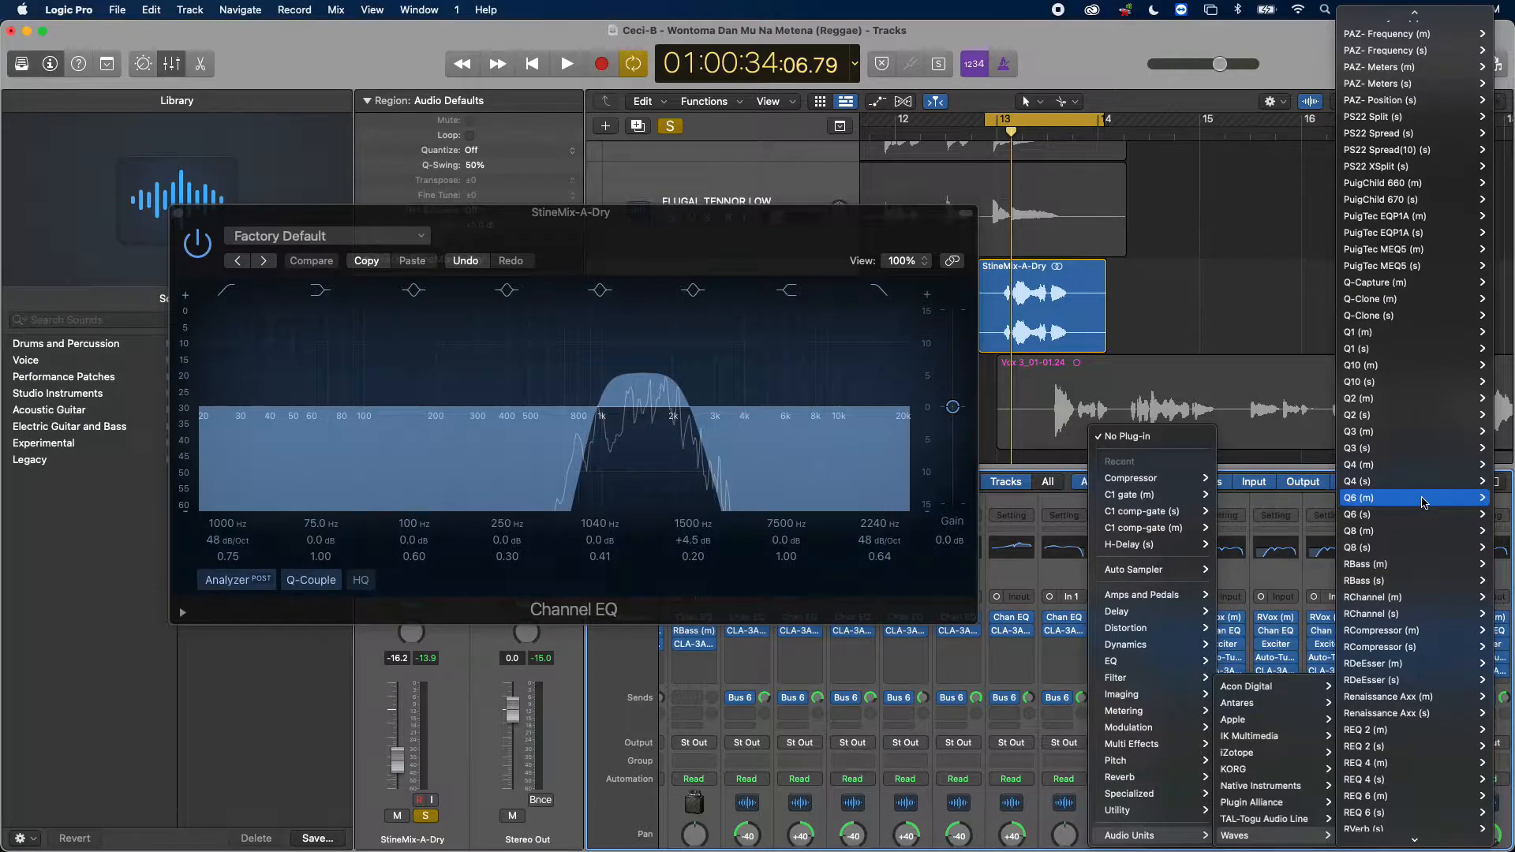
pyautogui.scroll(-5, 1424, 502)
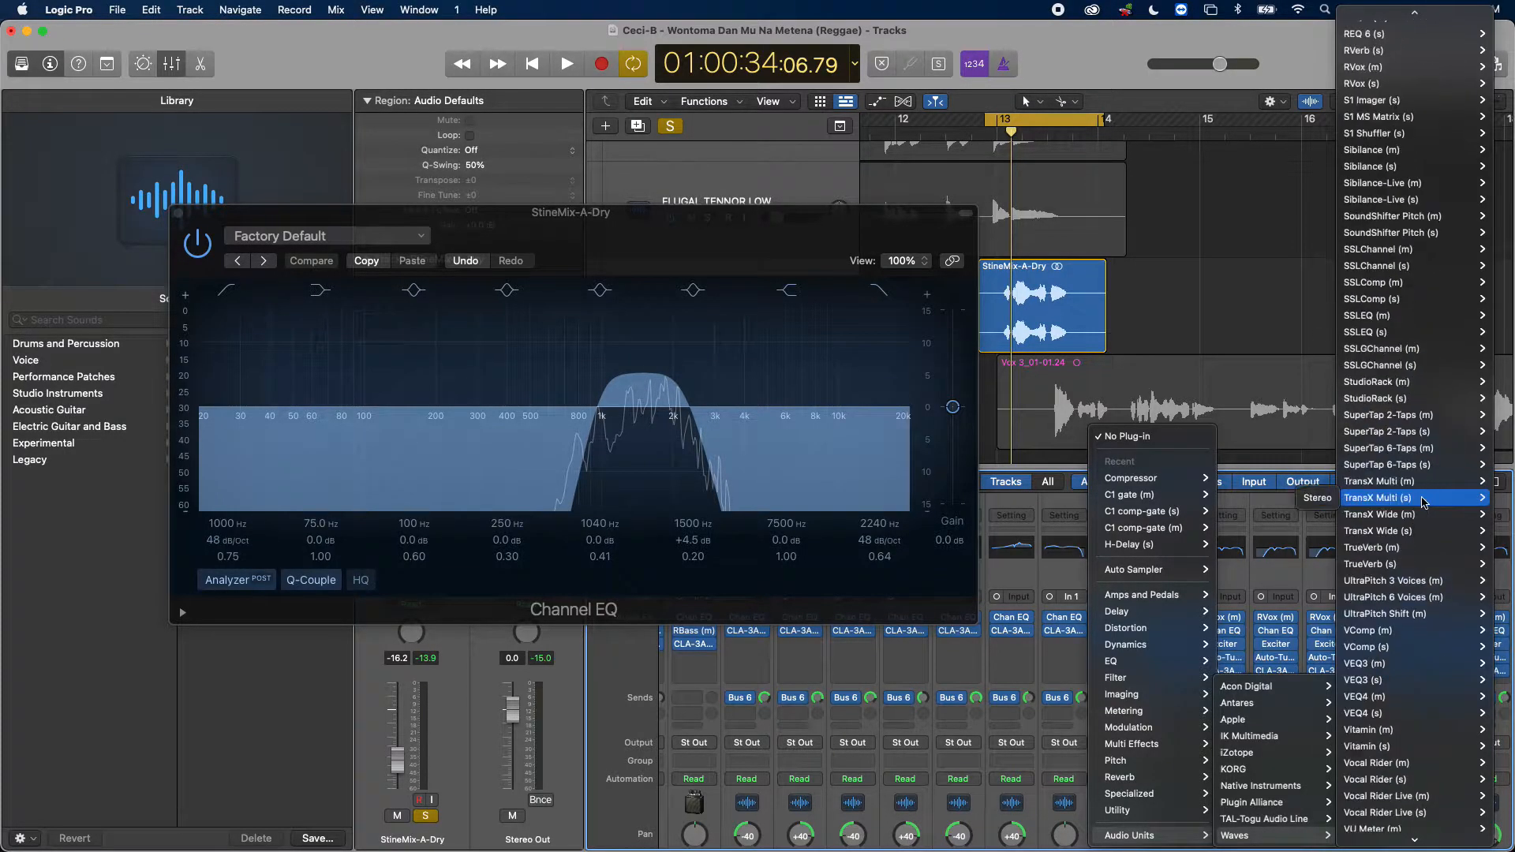
pyautogui.scroll(-3, 1422, 509)
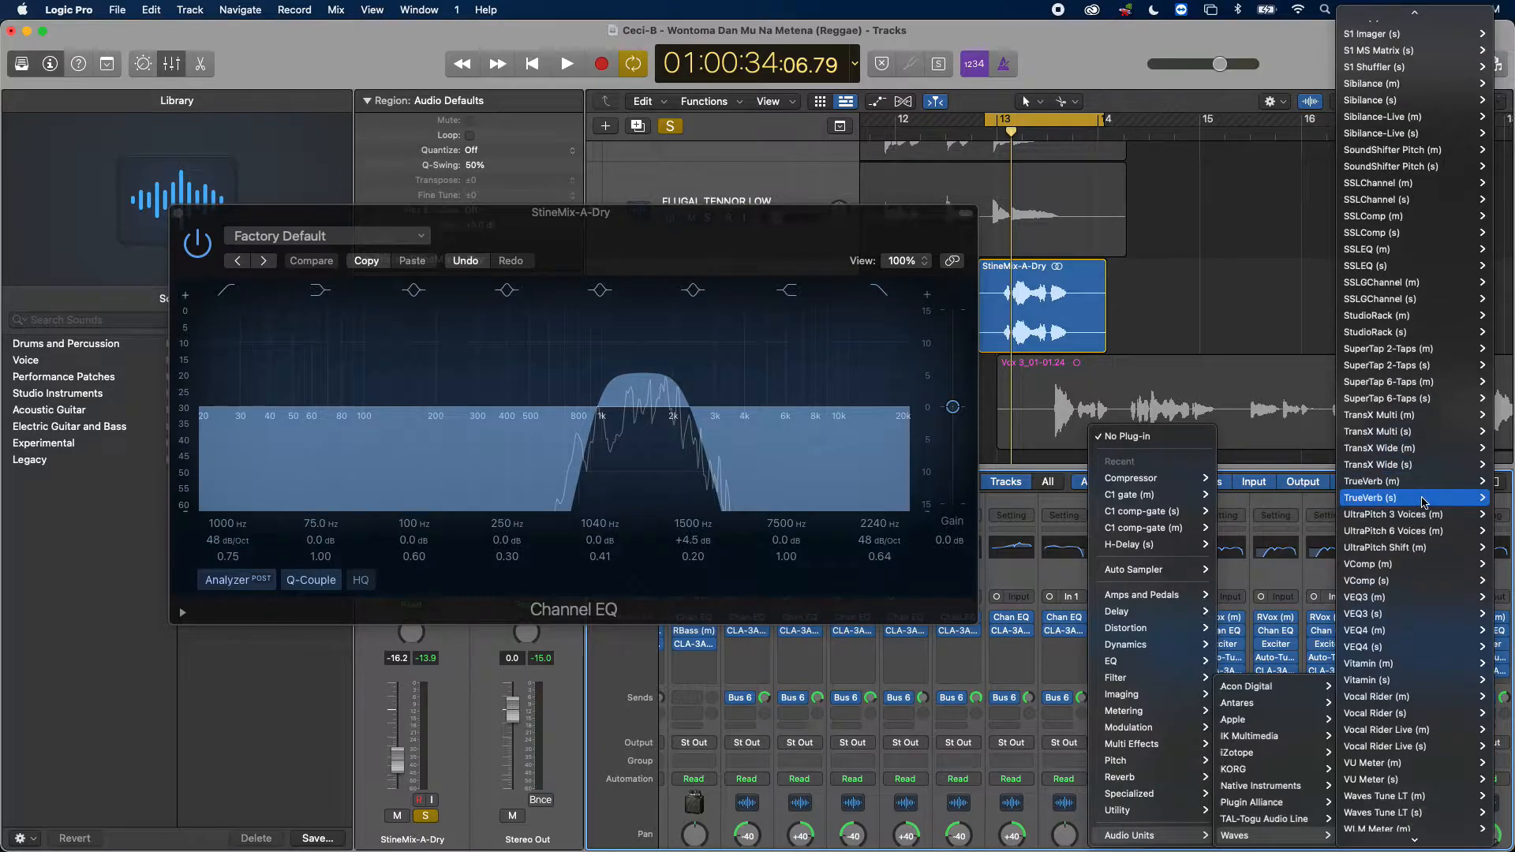
pyautogui.moveTo(1412, 631)
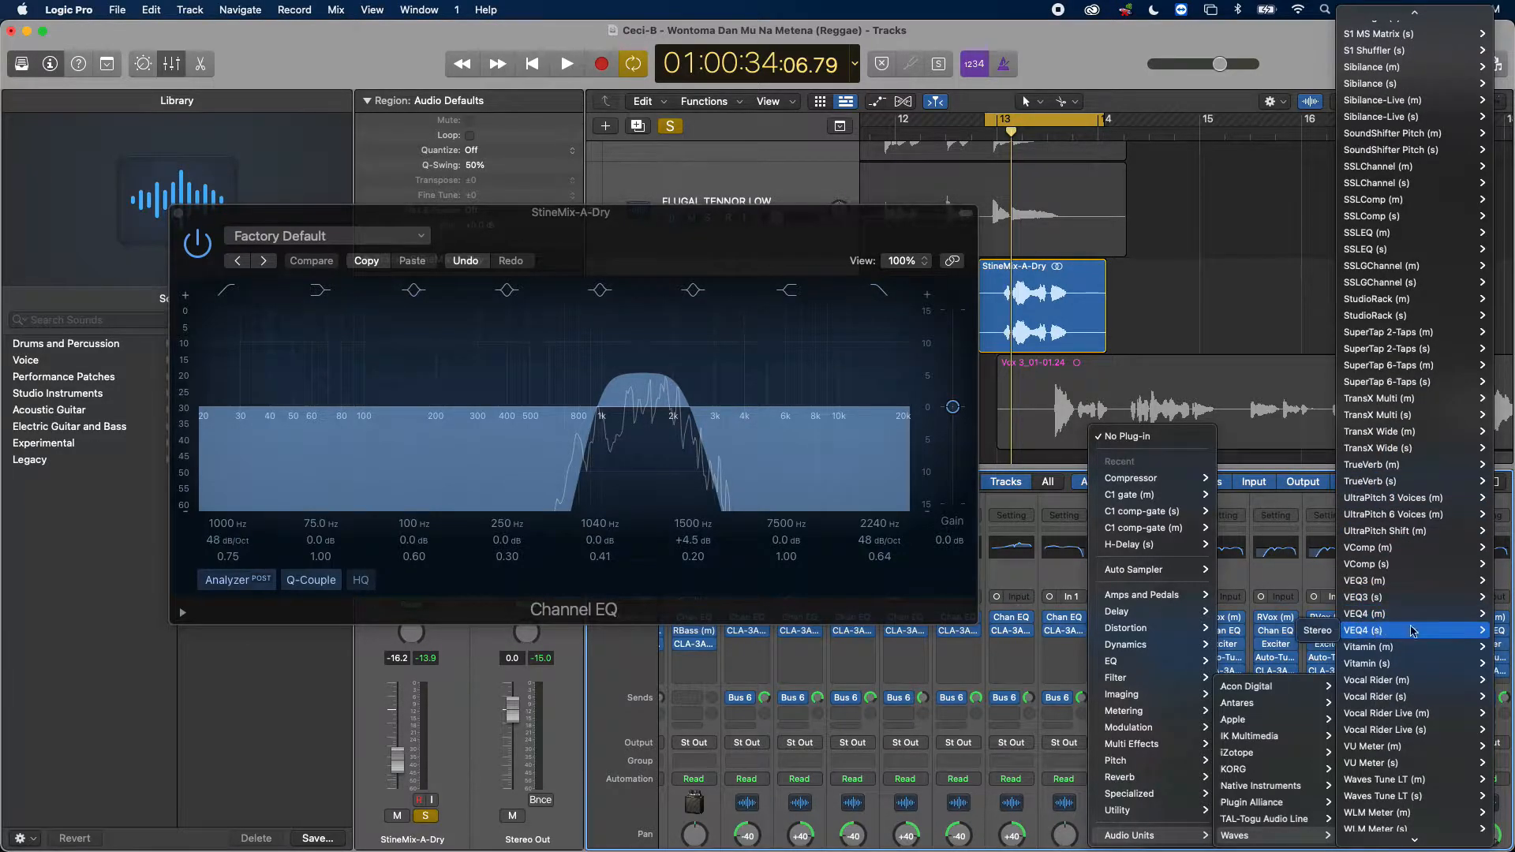
pyautogui.click(1317, 629)
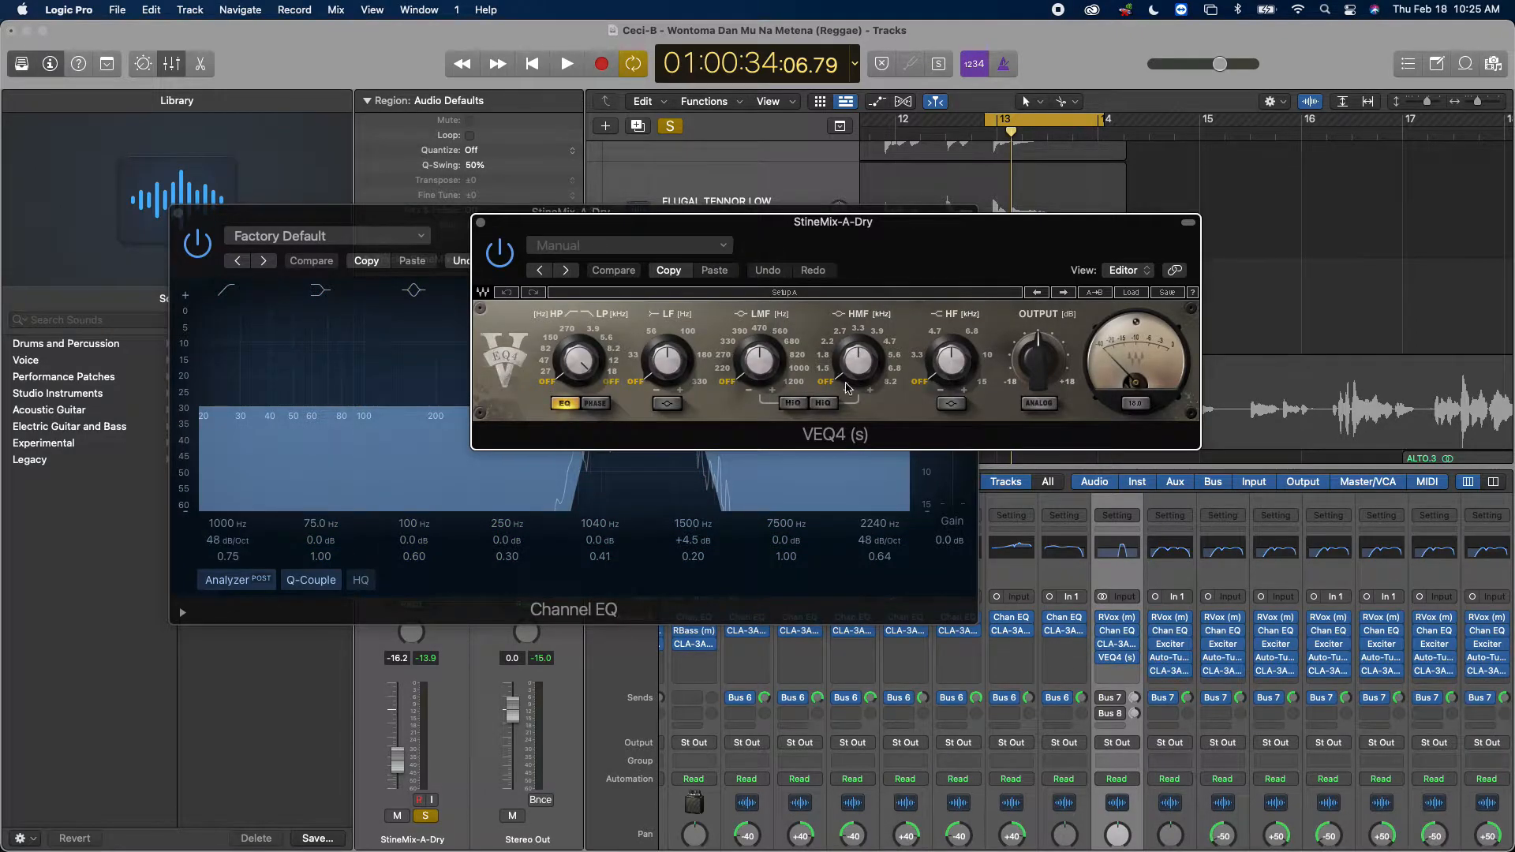
pyautogui.click(481, 224)
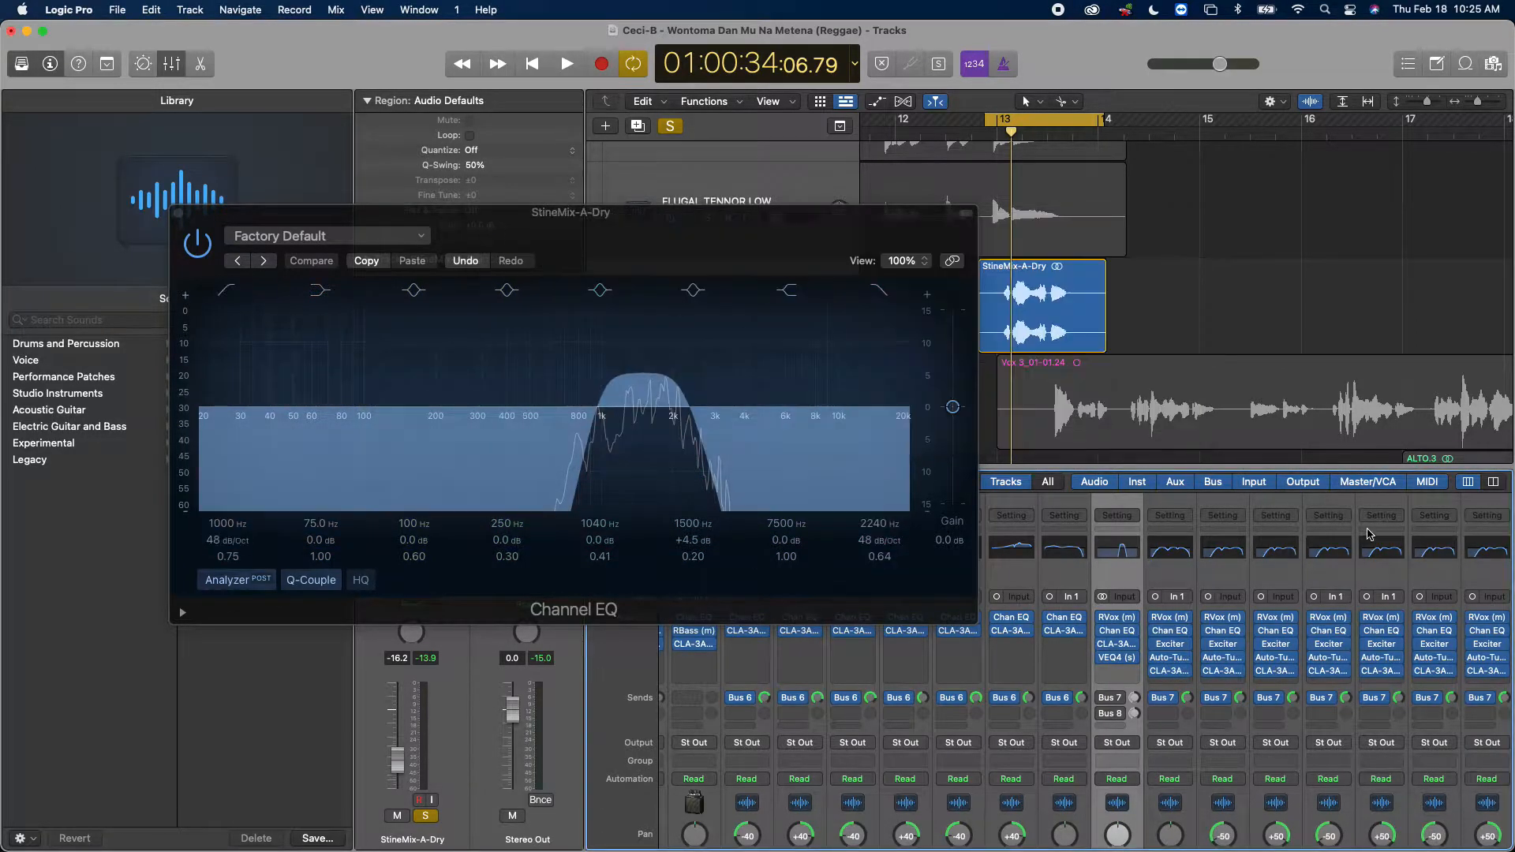
# Step: Try the stereo Waves C4 (s) in place of the VEQ4 on the StineMix-A-Dry channel, view it and remove it from the channel
pyautogui.click(1134, 658)
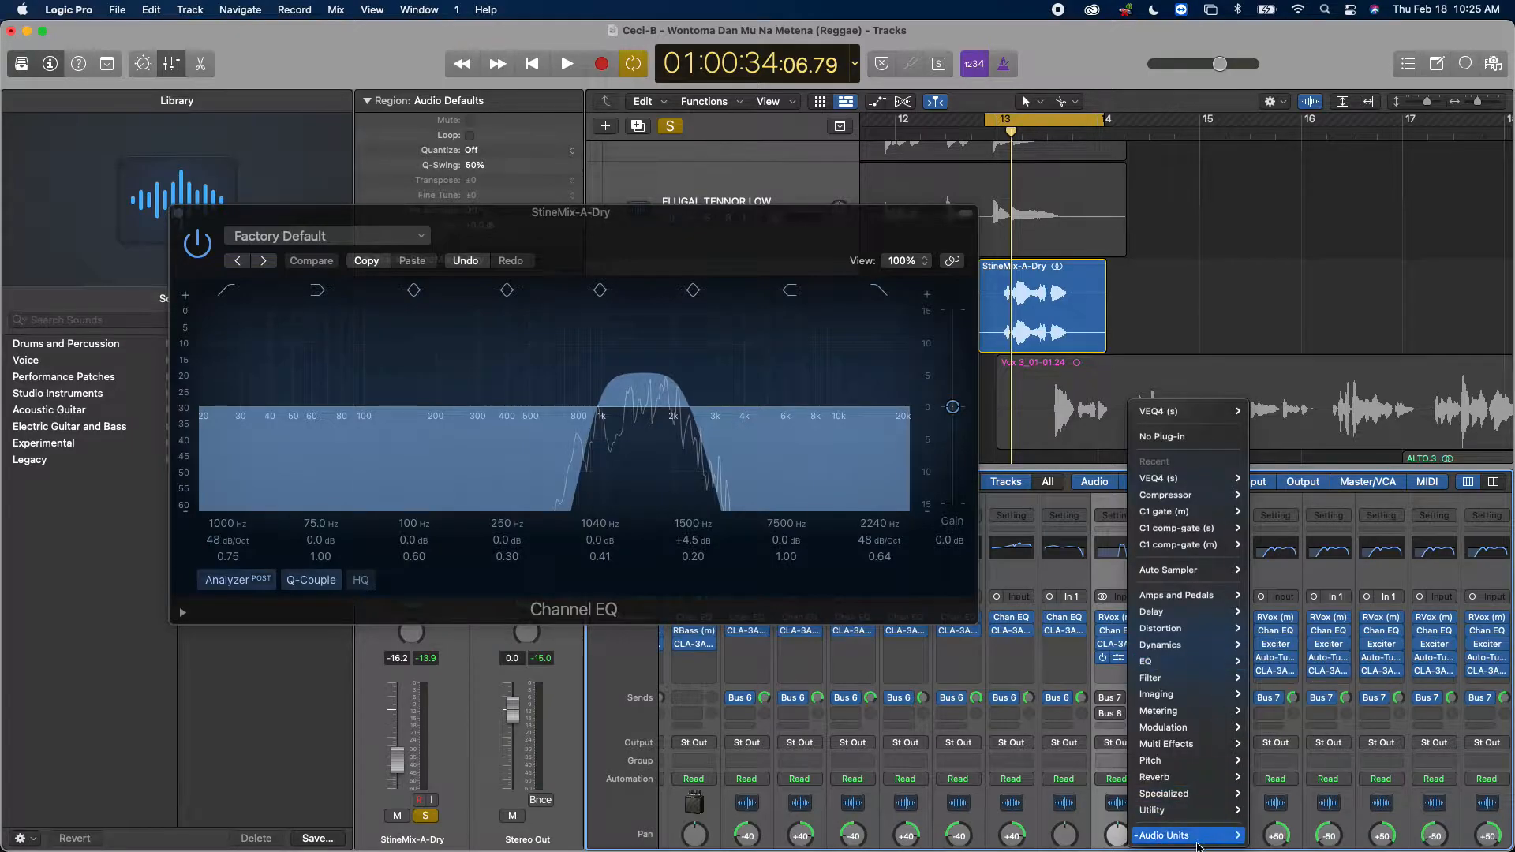
pyautogui.moveTo(1278, 836)
pyautogui.scroll(-15, 1151, 588)
pyautogui.scroll(-8, 1173, 432)
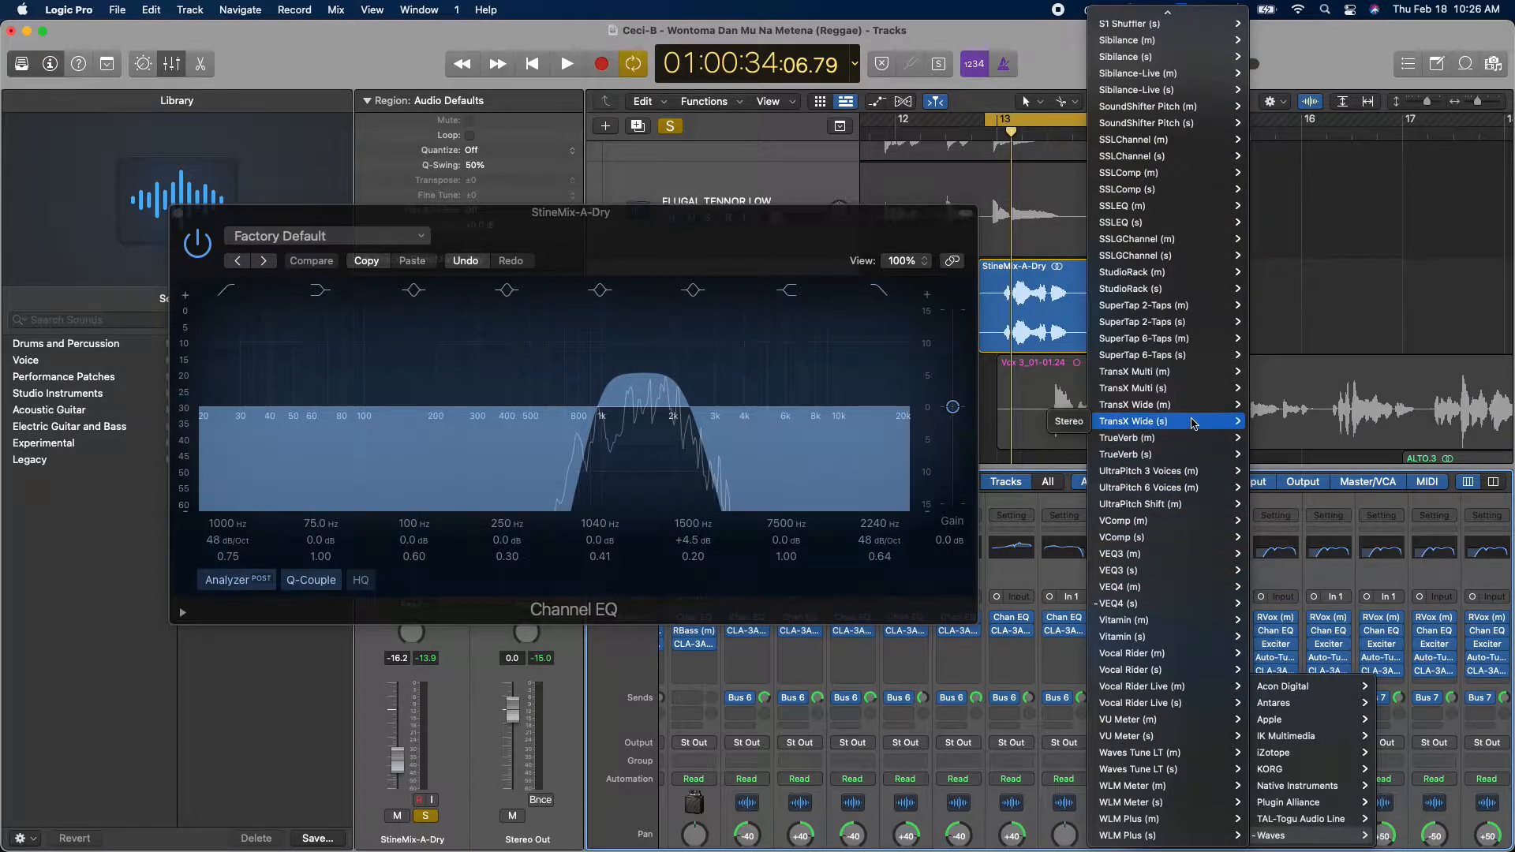
pyautogui.scroll(6, 1187, 483)
pyautogui.moveTo(1187, 478)
pyautogui.scroll(5, 1192, 330)
pyautogui.scroll(10, 1192, 312)
pyautogui.moveTo(1195, 260)
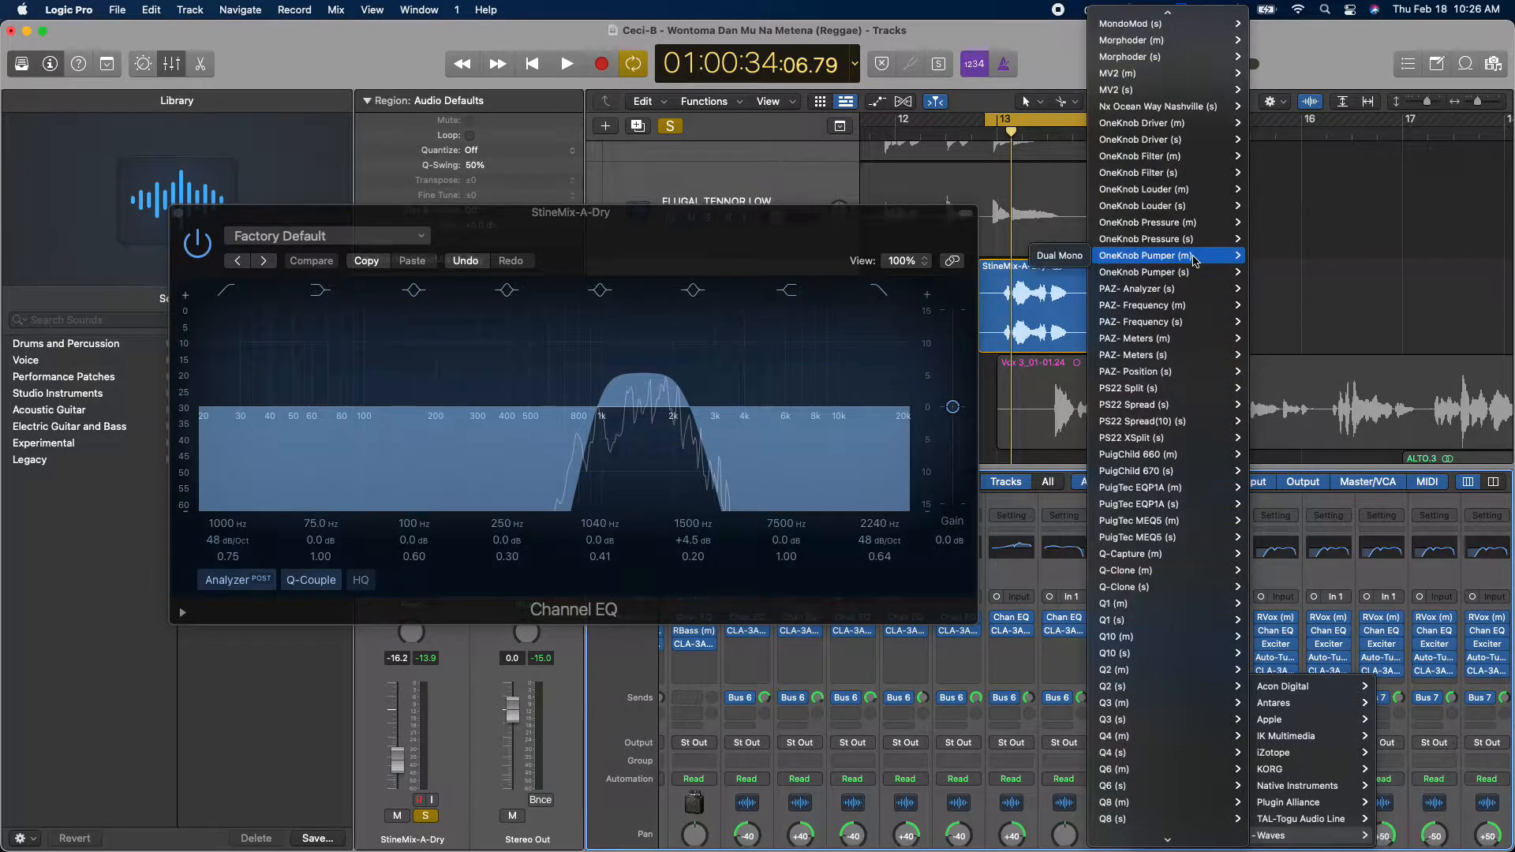
pyautogui.scroll(6, 1186, 310)
pyautogui.scroll(5, 1185, 310)
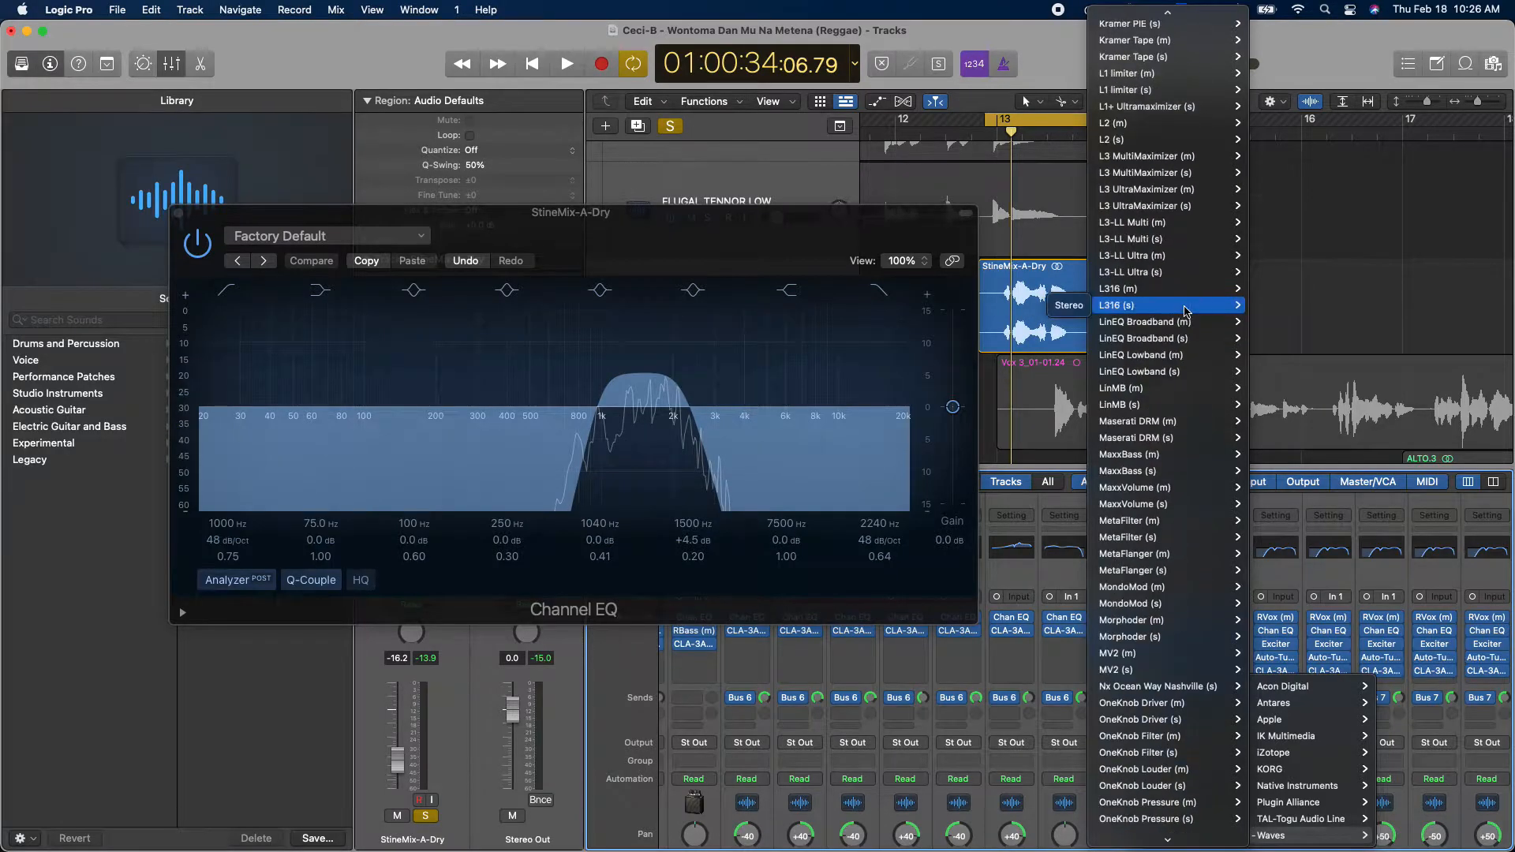
pyautogui.scroll(1, 1184, 332)
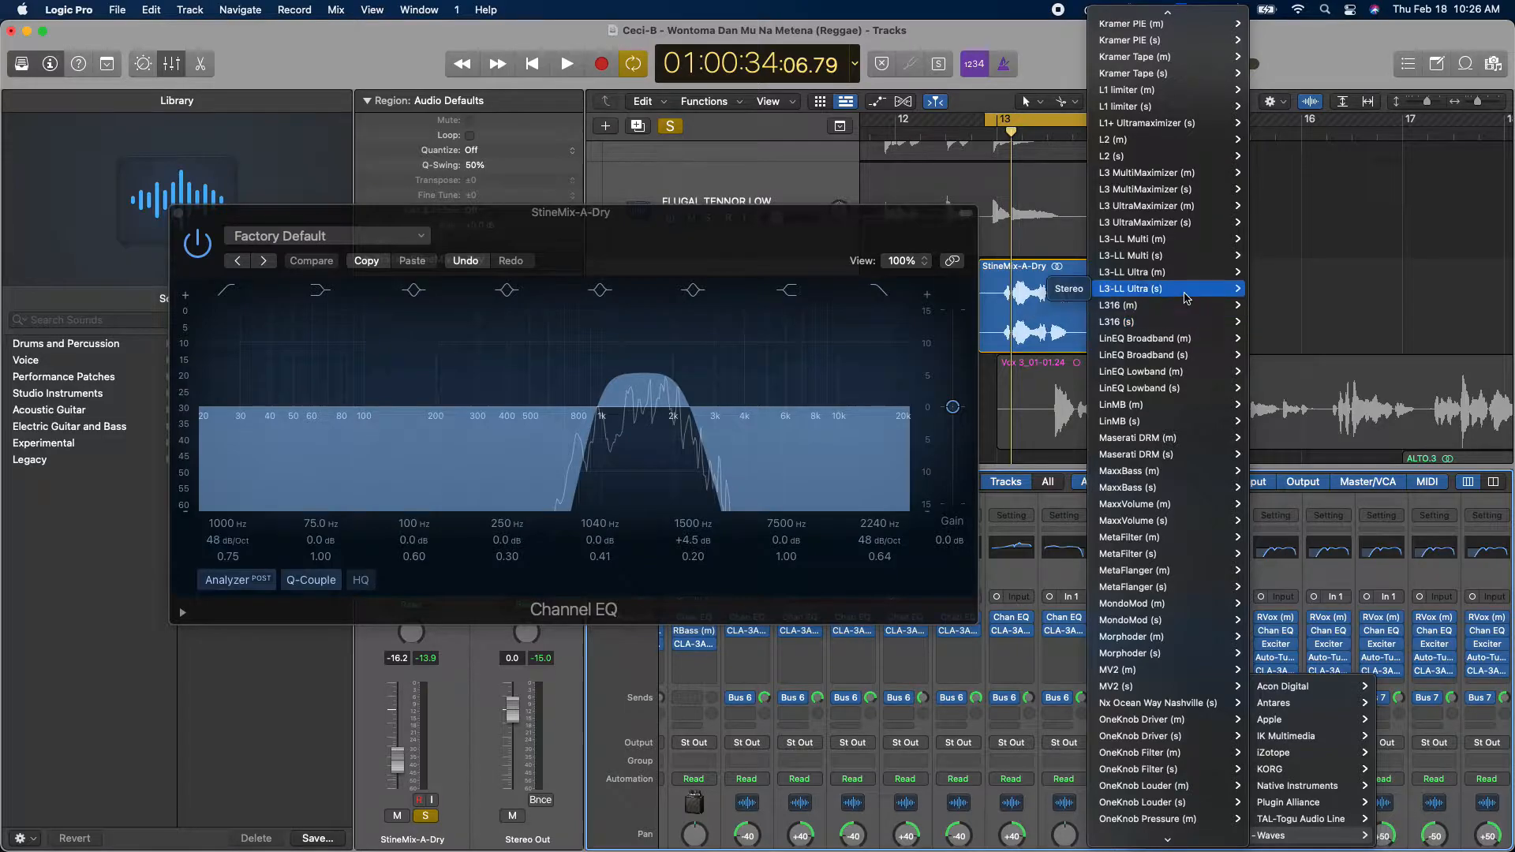
pyautogui.moveTo(1181, 380)
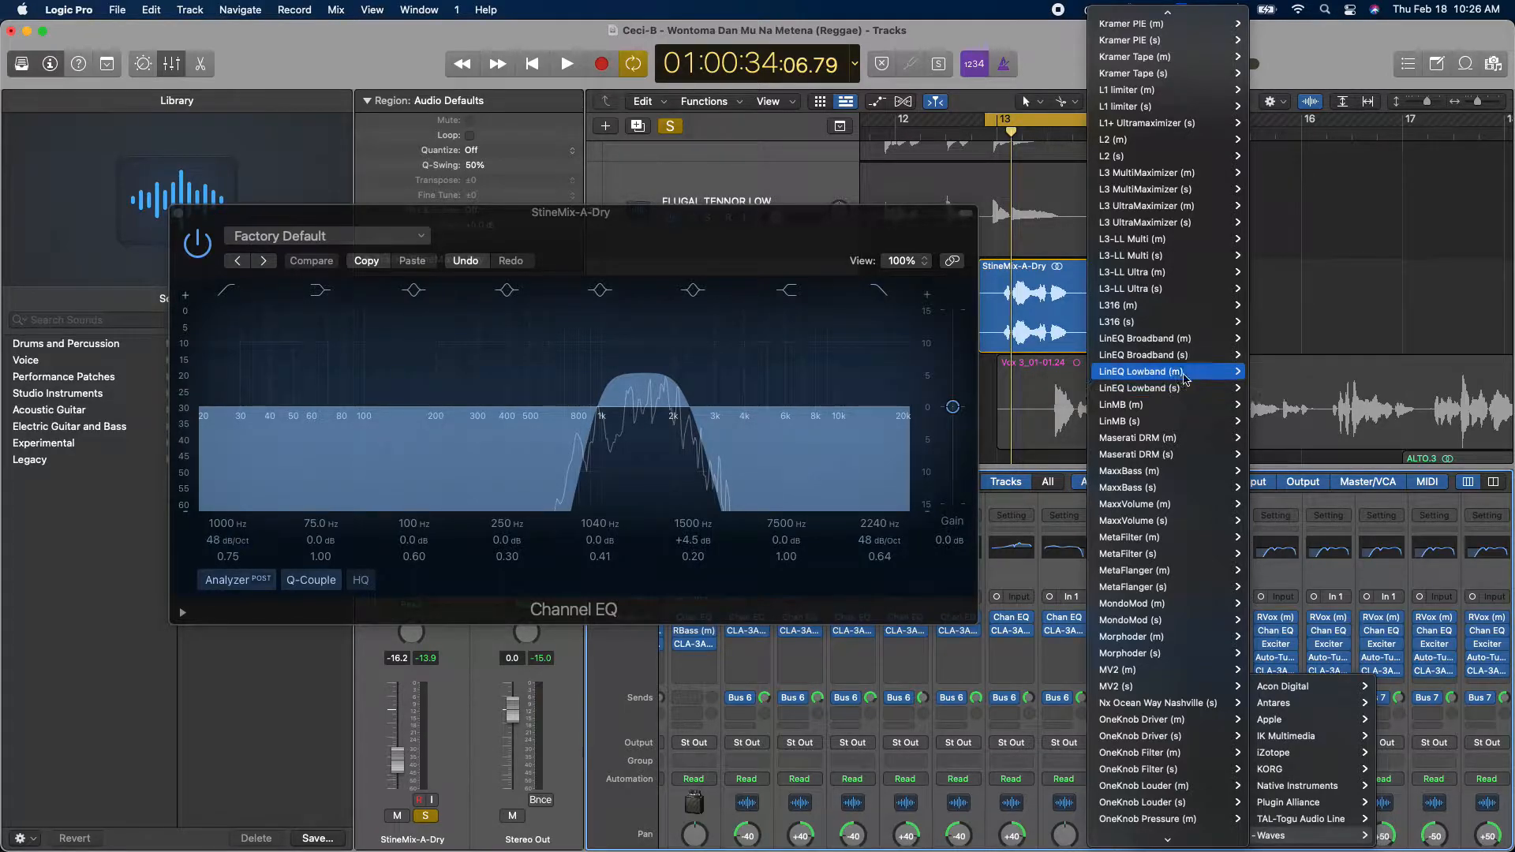
pyautogui.scroll(3, 1157, 201)
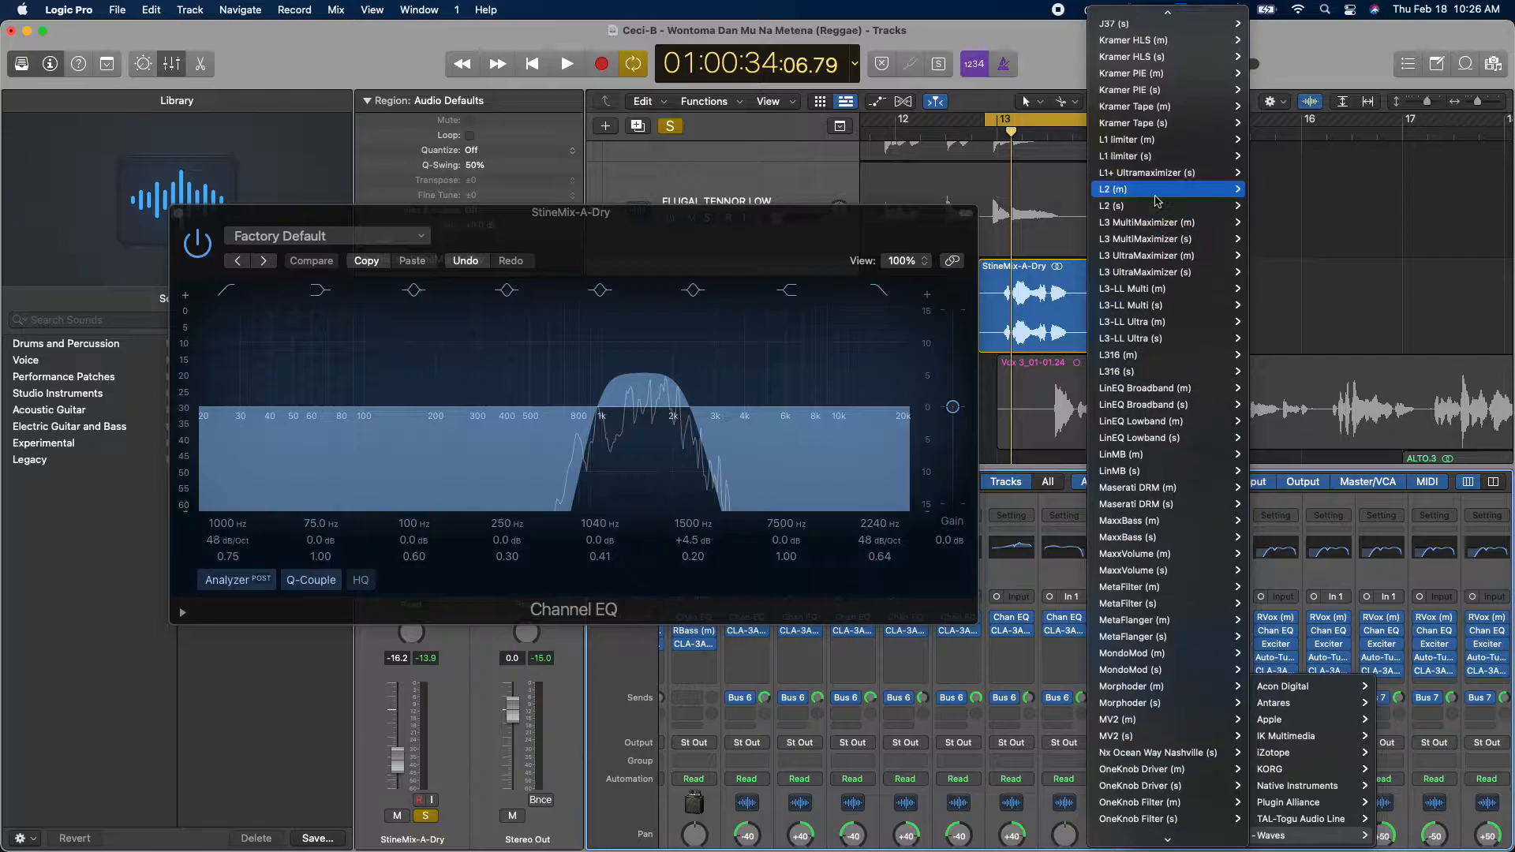
pyautogui.scroll(5, 1194, 207)
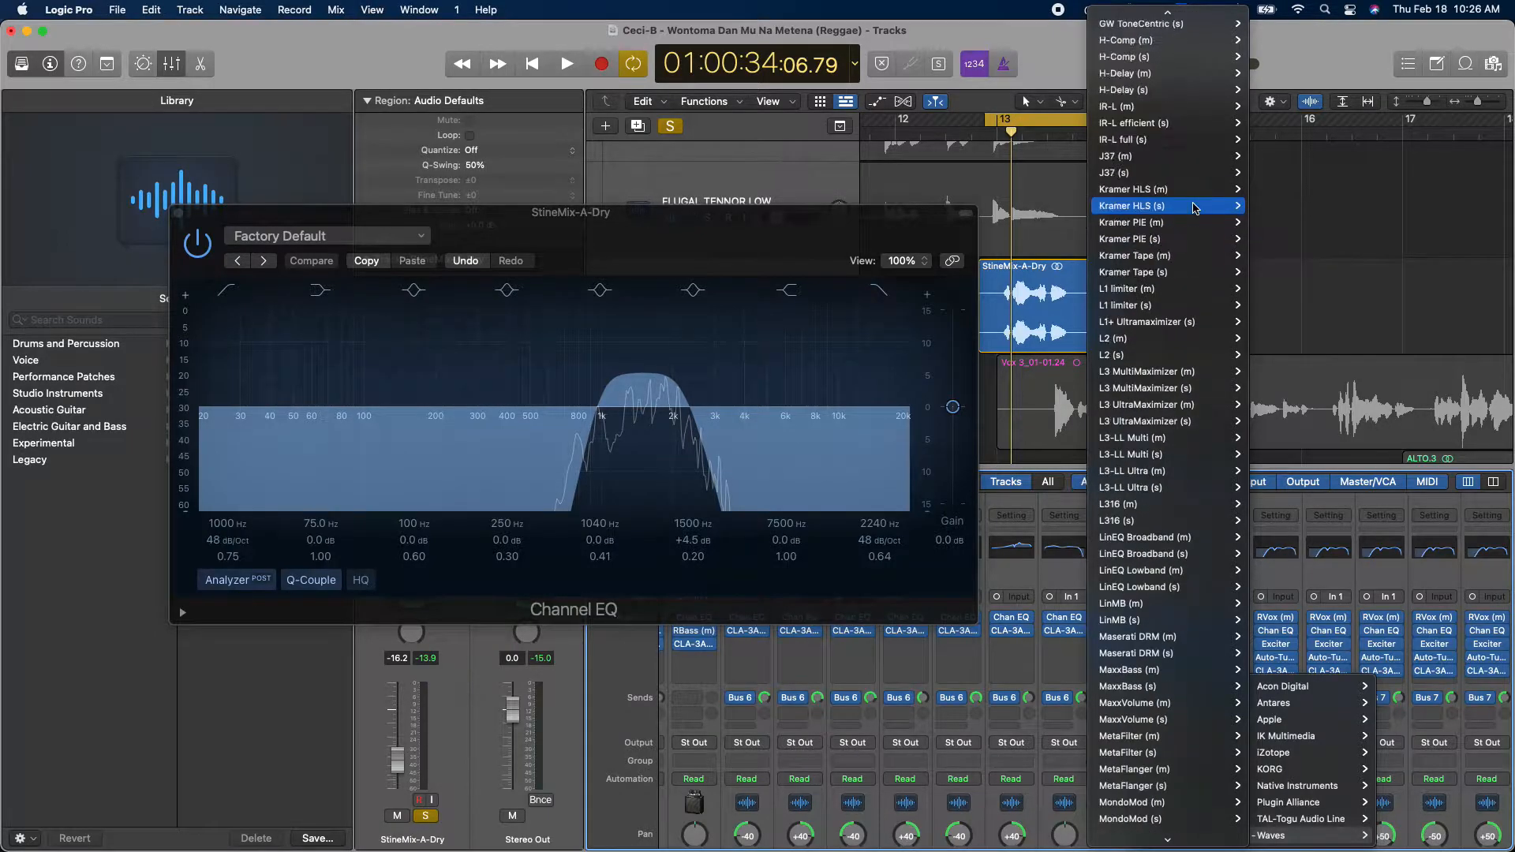
pyautogui.scroll(7, 1194, 208)
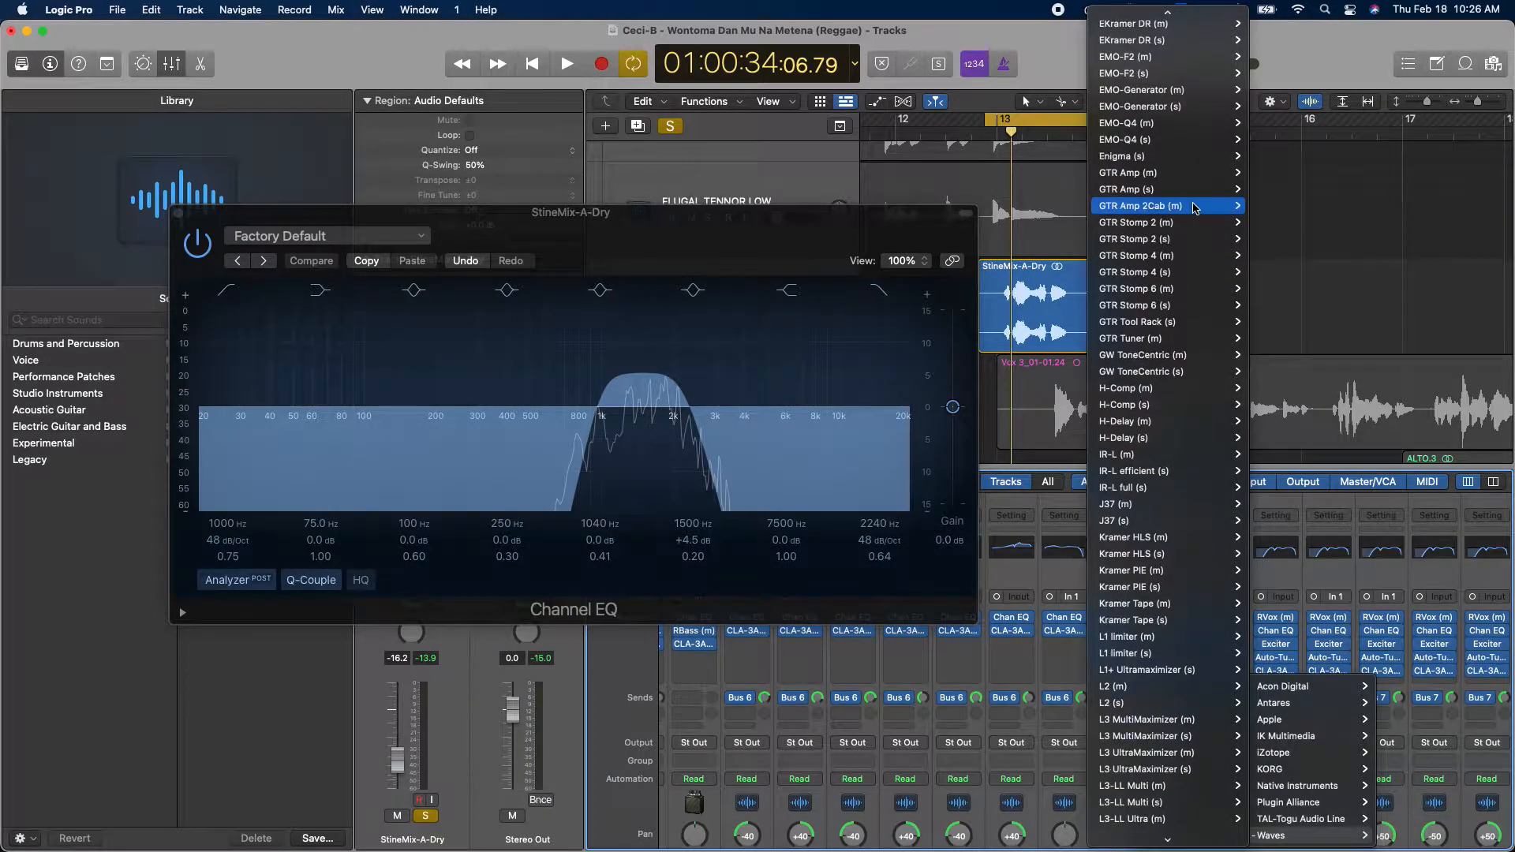
pyautogui.scroll(7, 1194, 207)
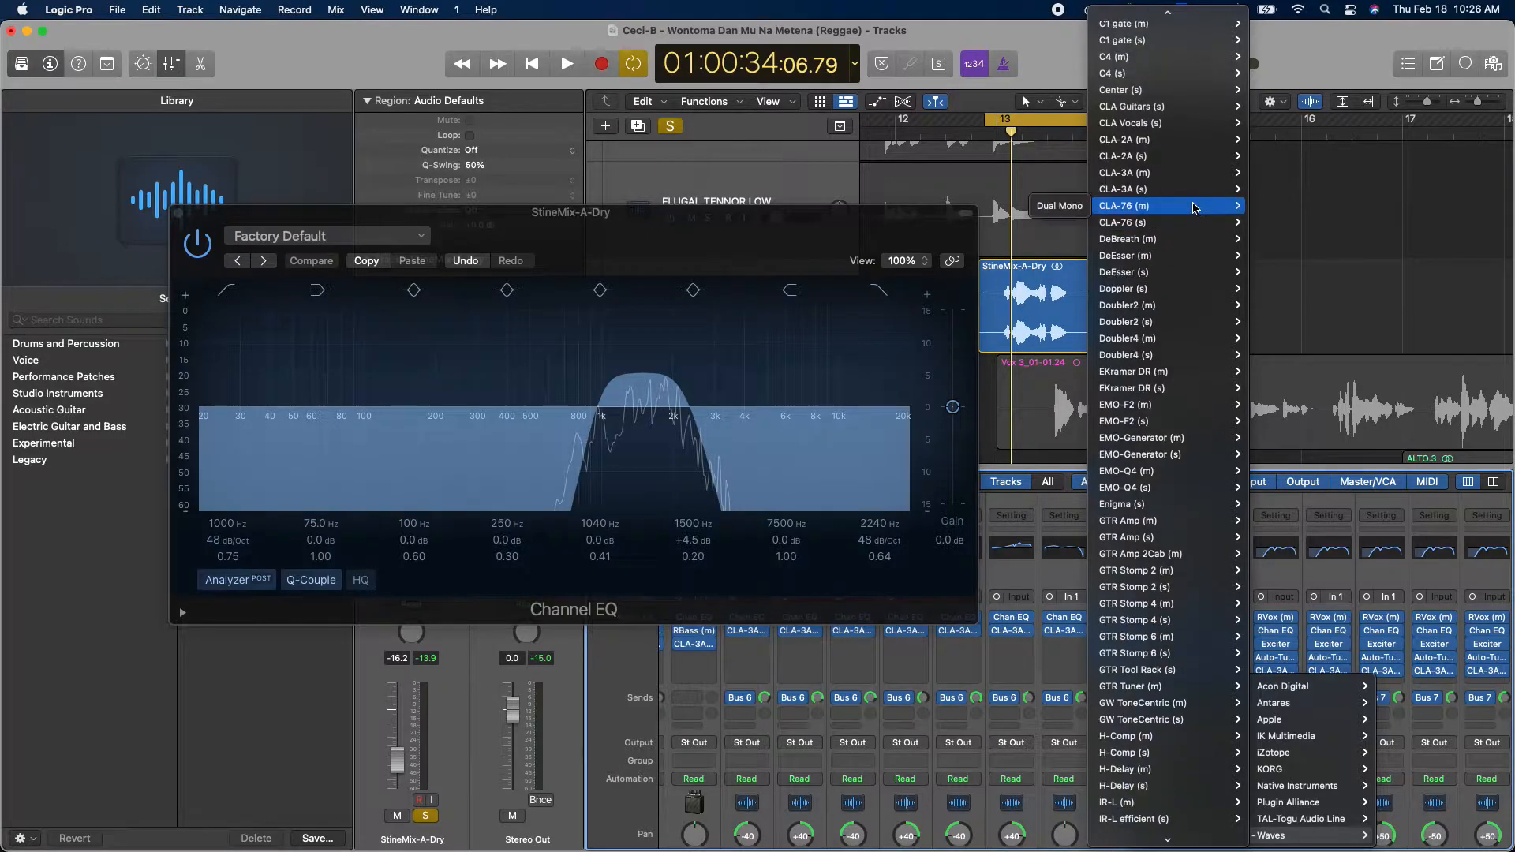
pyautogui.scroll(5, 1195, 208)
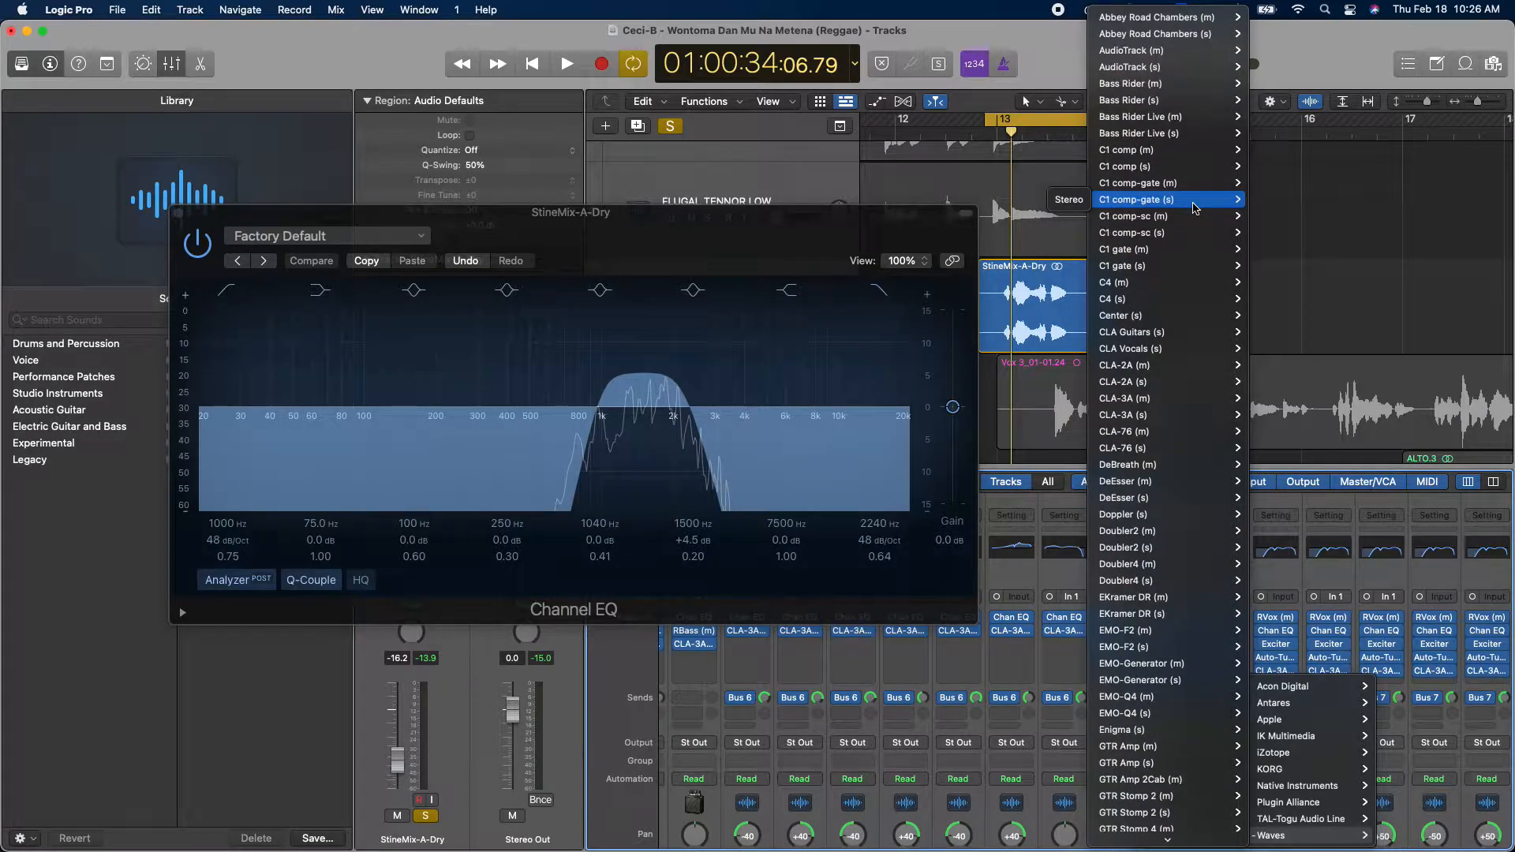
pyautogui.click(1162, 299)
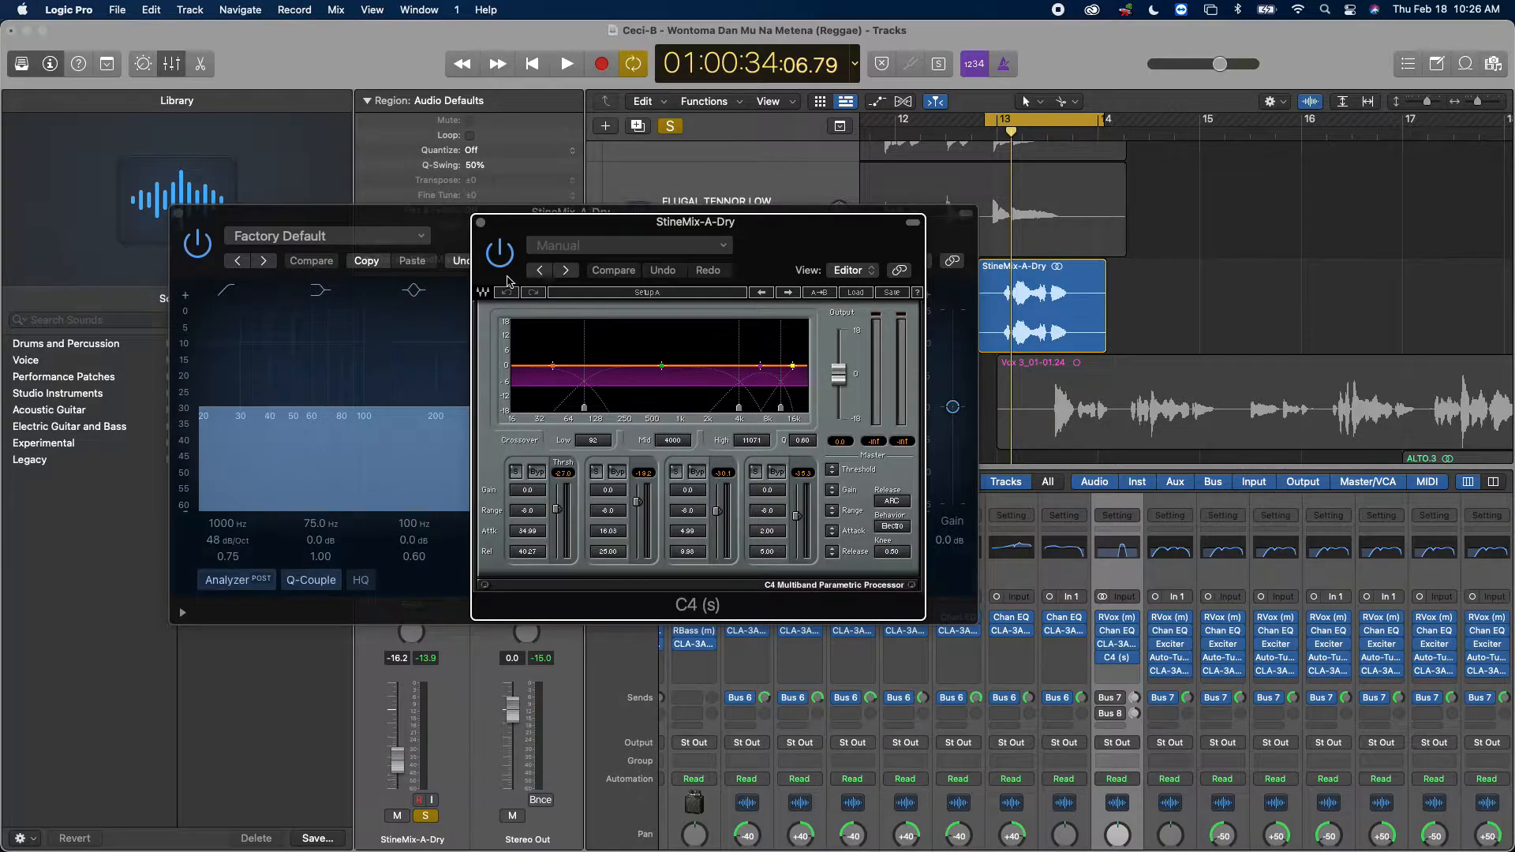
pyautogui.click(480, 224)
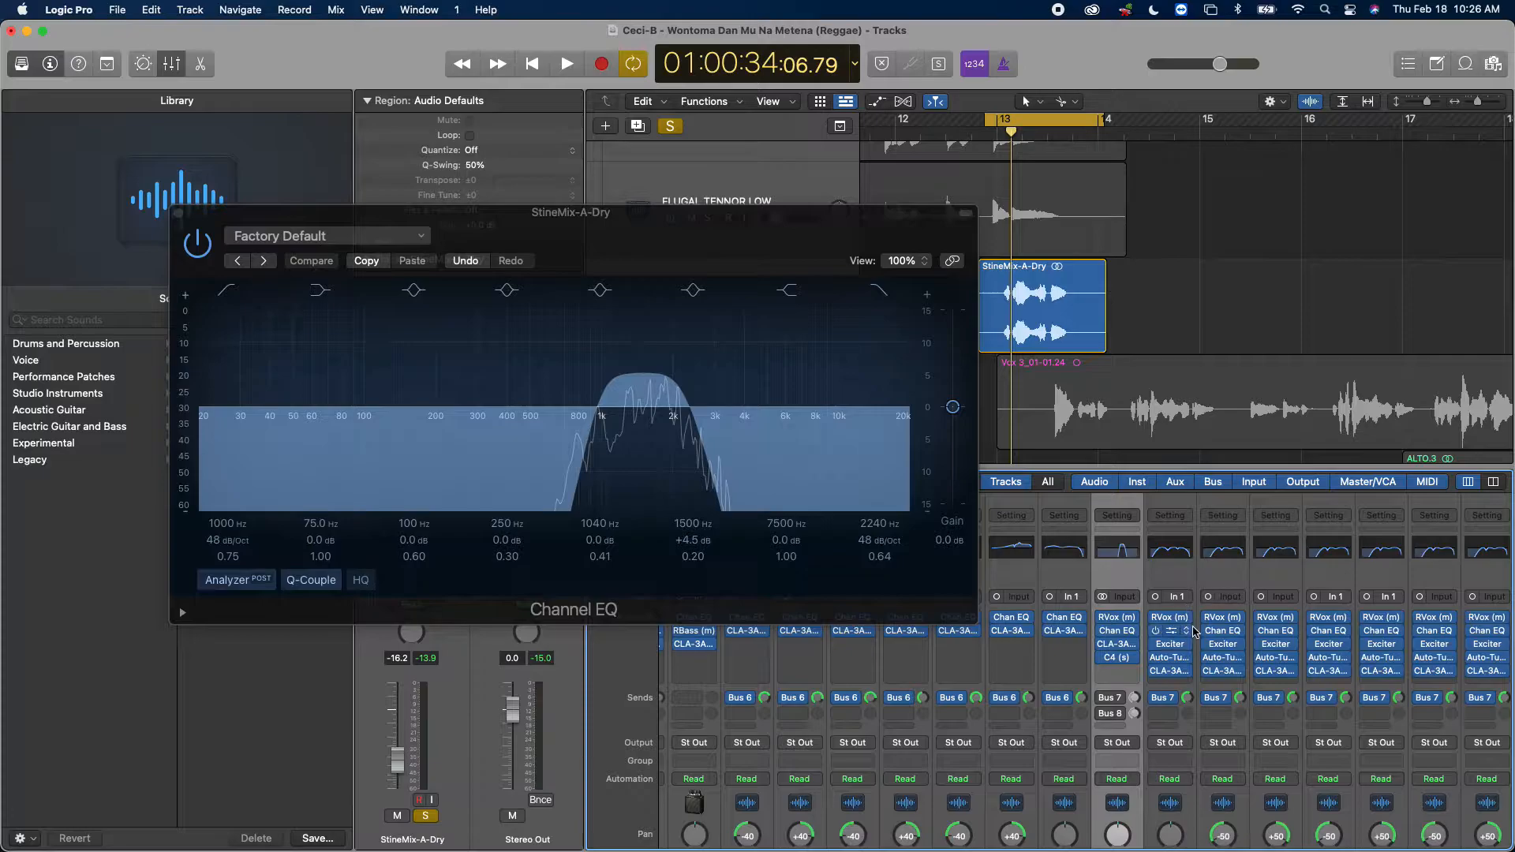
pyautogui.click(1132, 659)
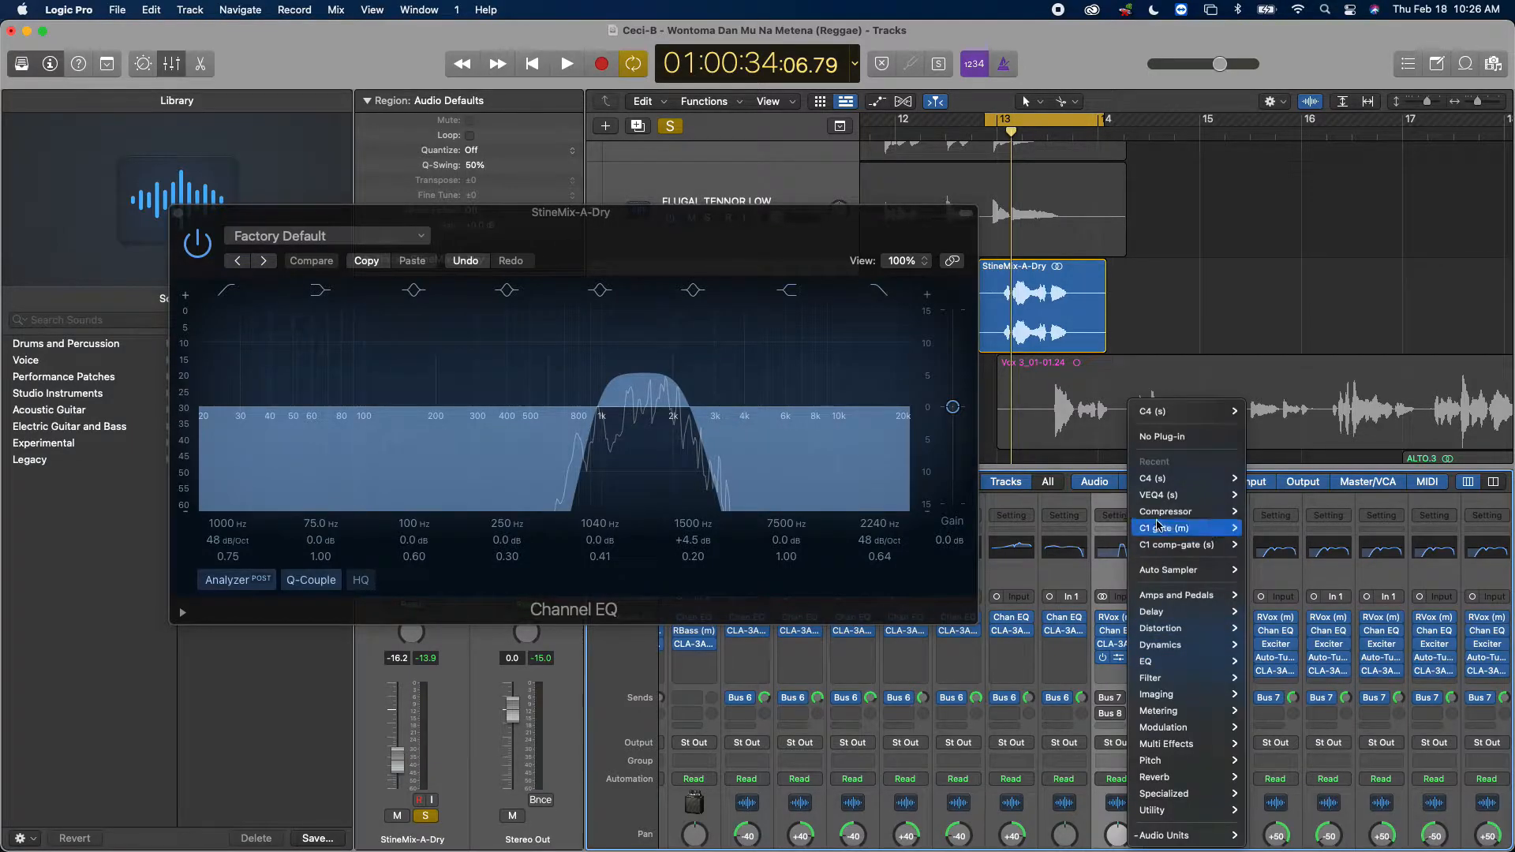
pyautogui.click(1157, 444)
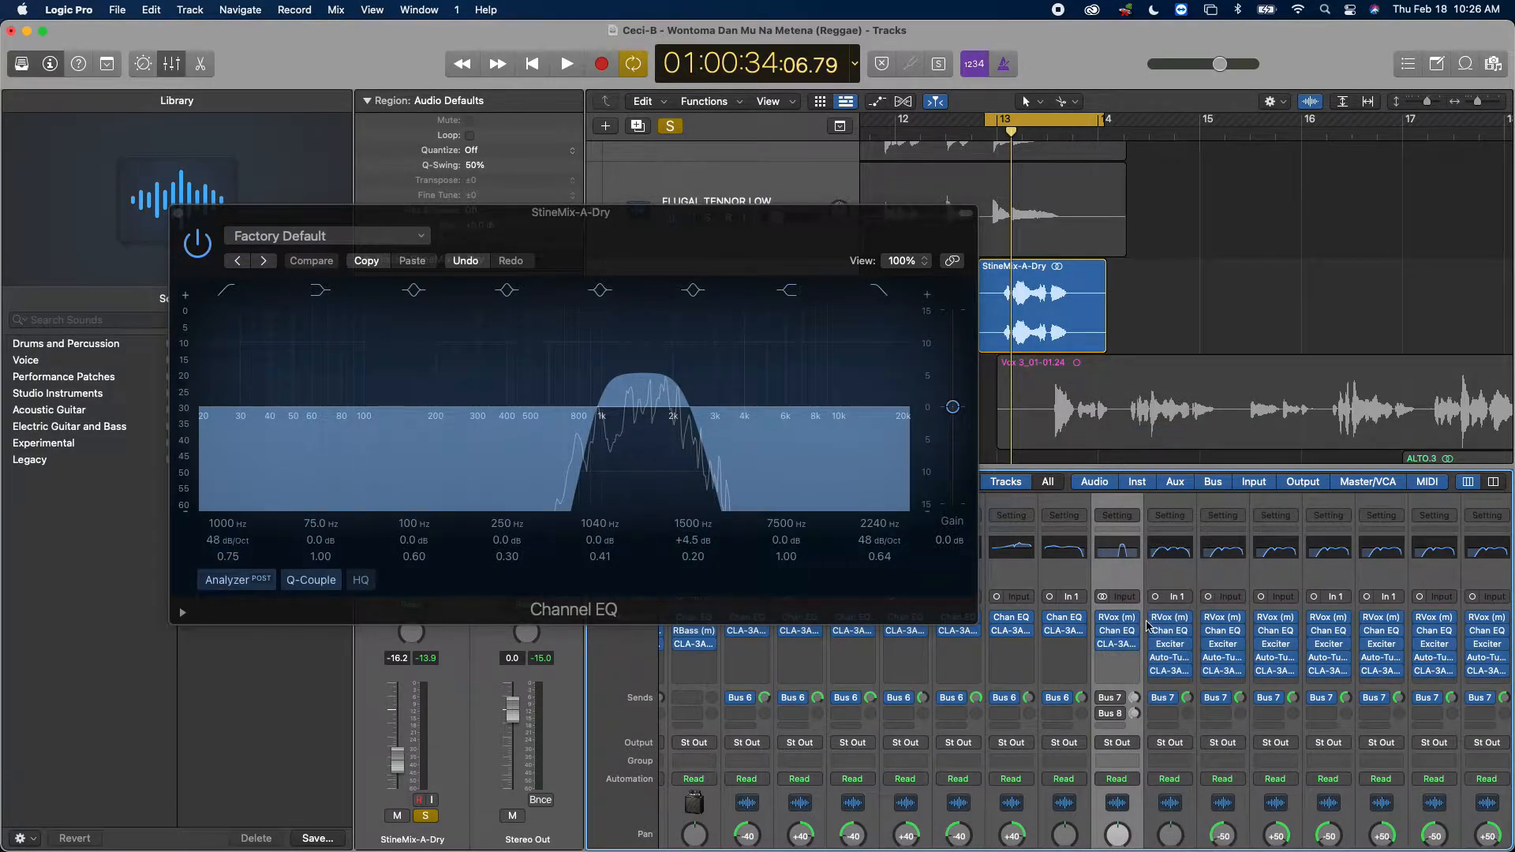
# Step: Insert the stereo Waves RVerb (s) below the CLA-3A on the StineMix-A-Dry channel and audition the looped vocal through it
pyautogui.click(1117, 661)
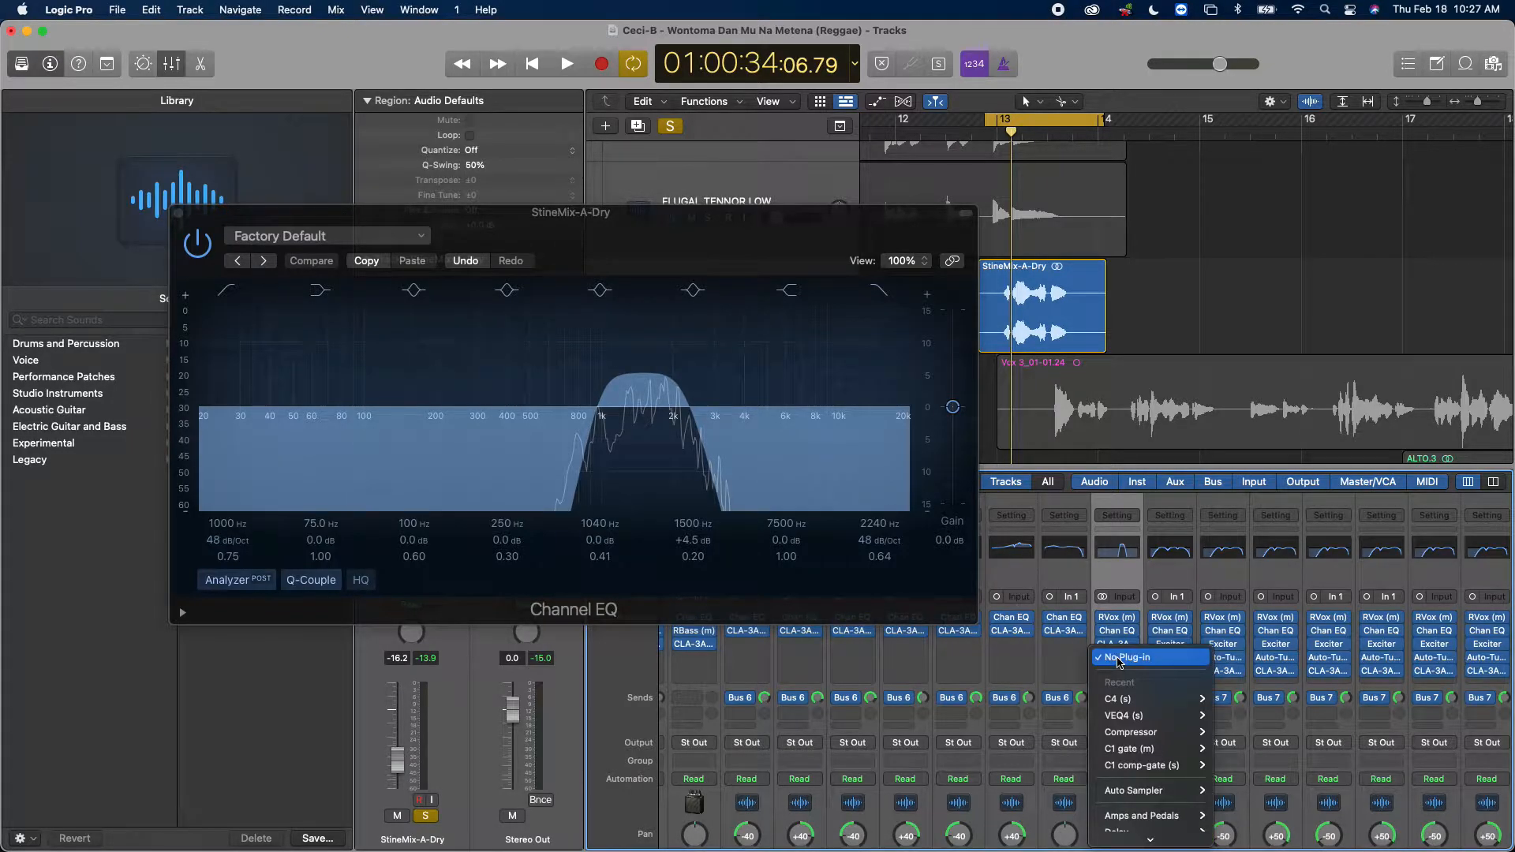
pyautogui.click(1158, 292)
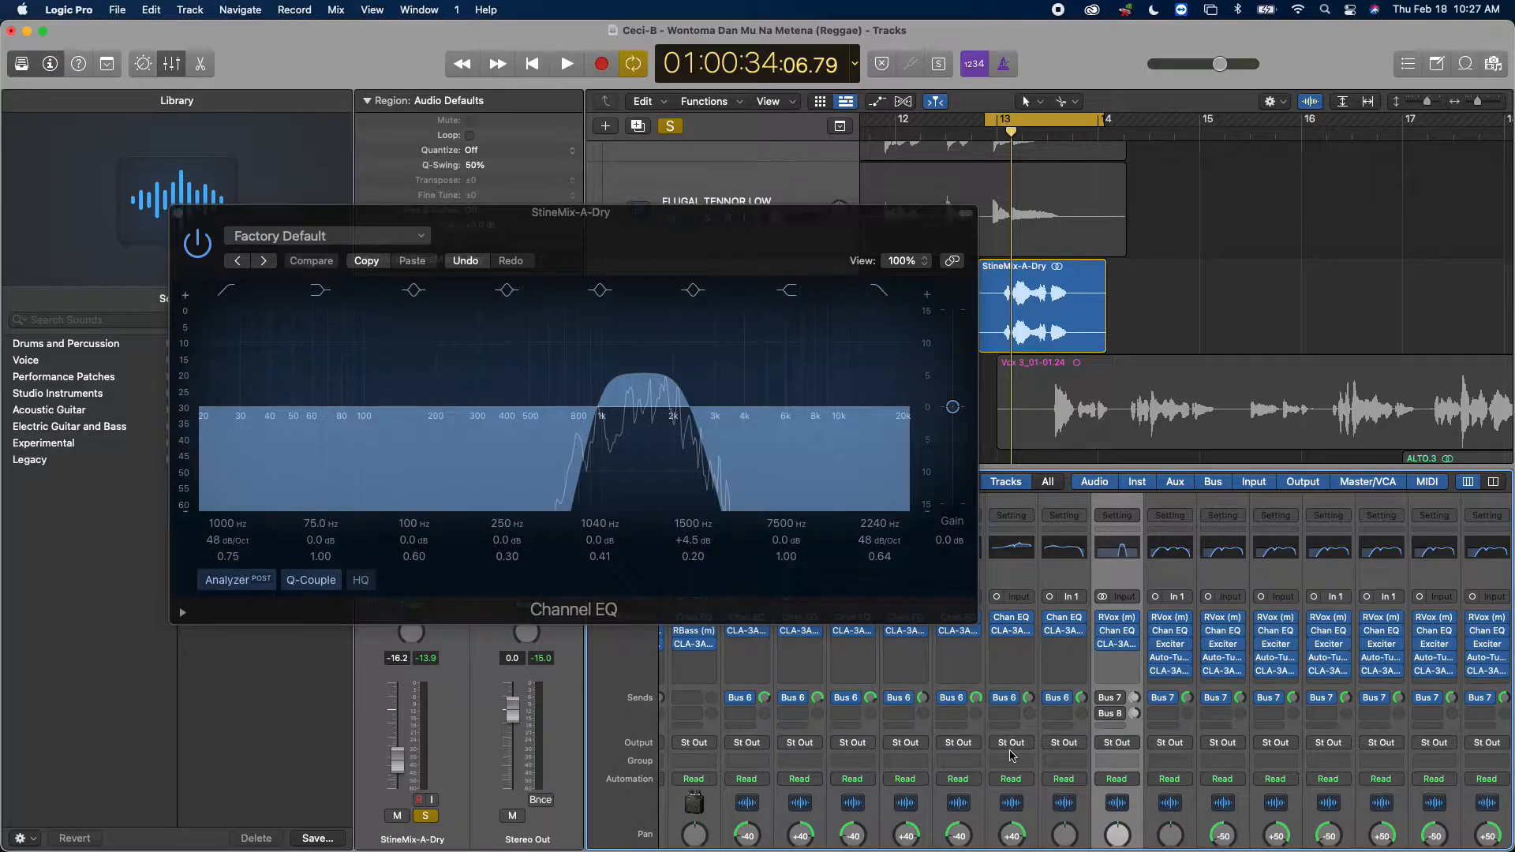
pyautogui.click(1128, 661)
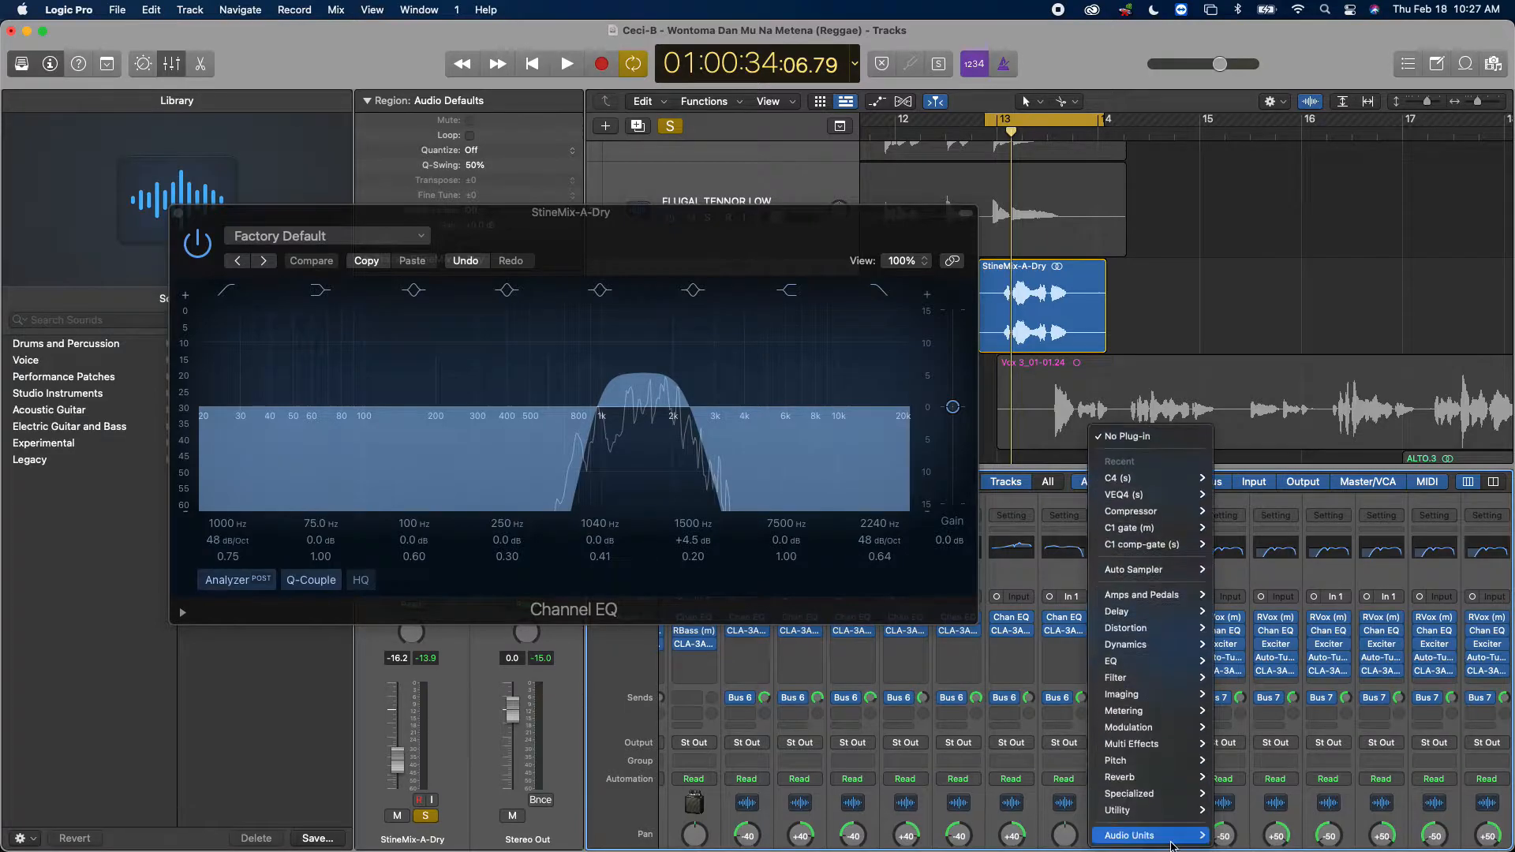
pyautogui.moveTo(1159, 834)
pyautogui.moveTo(1265, 821)
pyautogui.scroll(-20, 1410, 520)
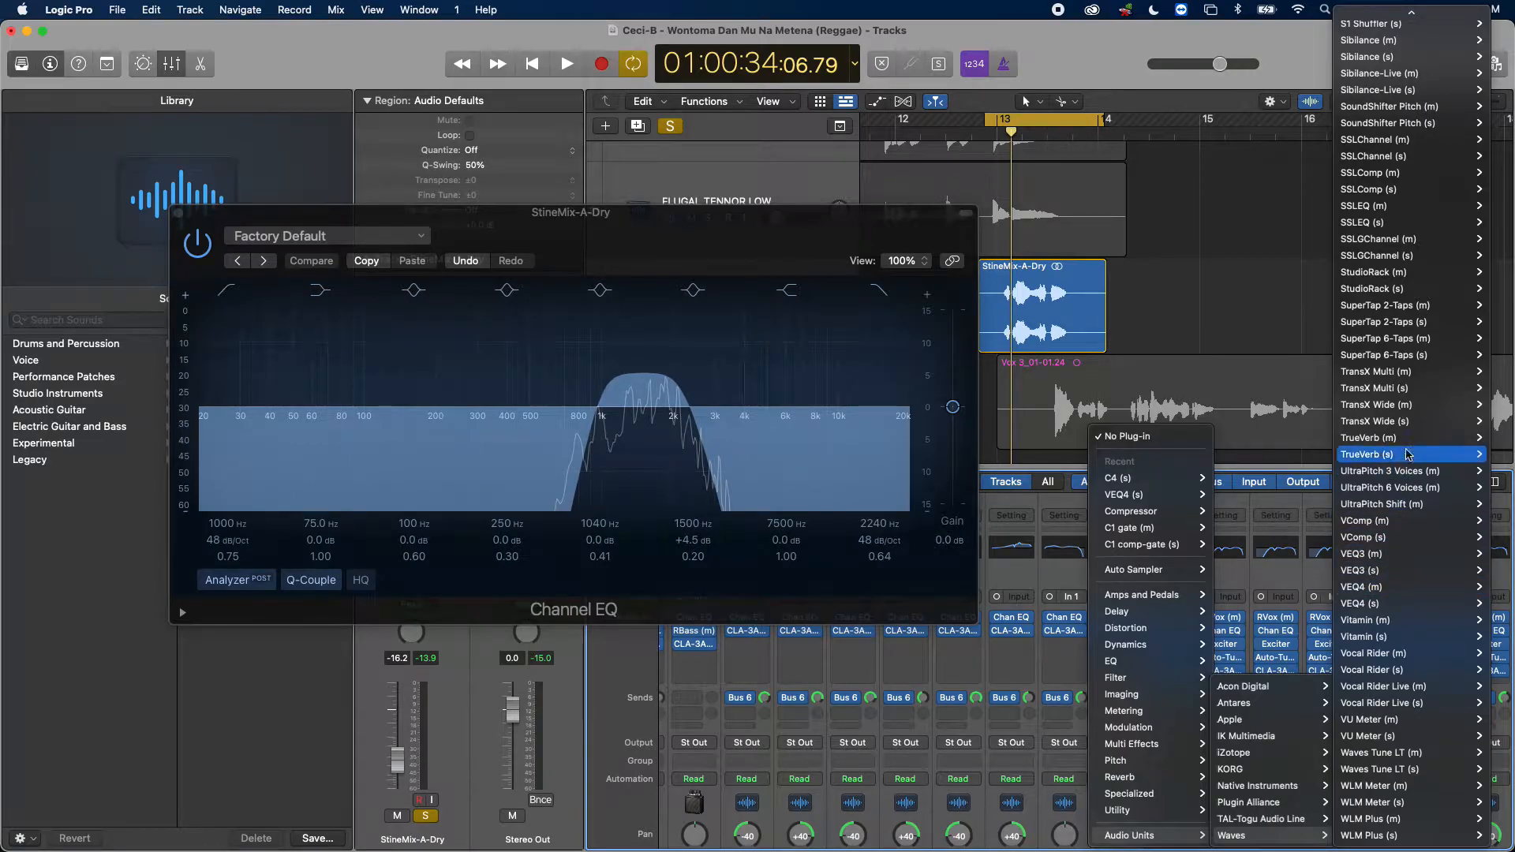
pyautogui.scroll(10, 1407, 399)
pyautogui.scroll(2, 1405, 399)
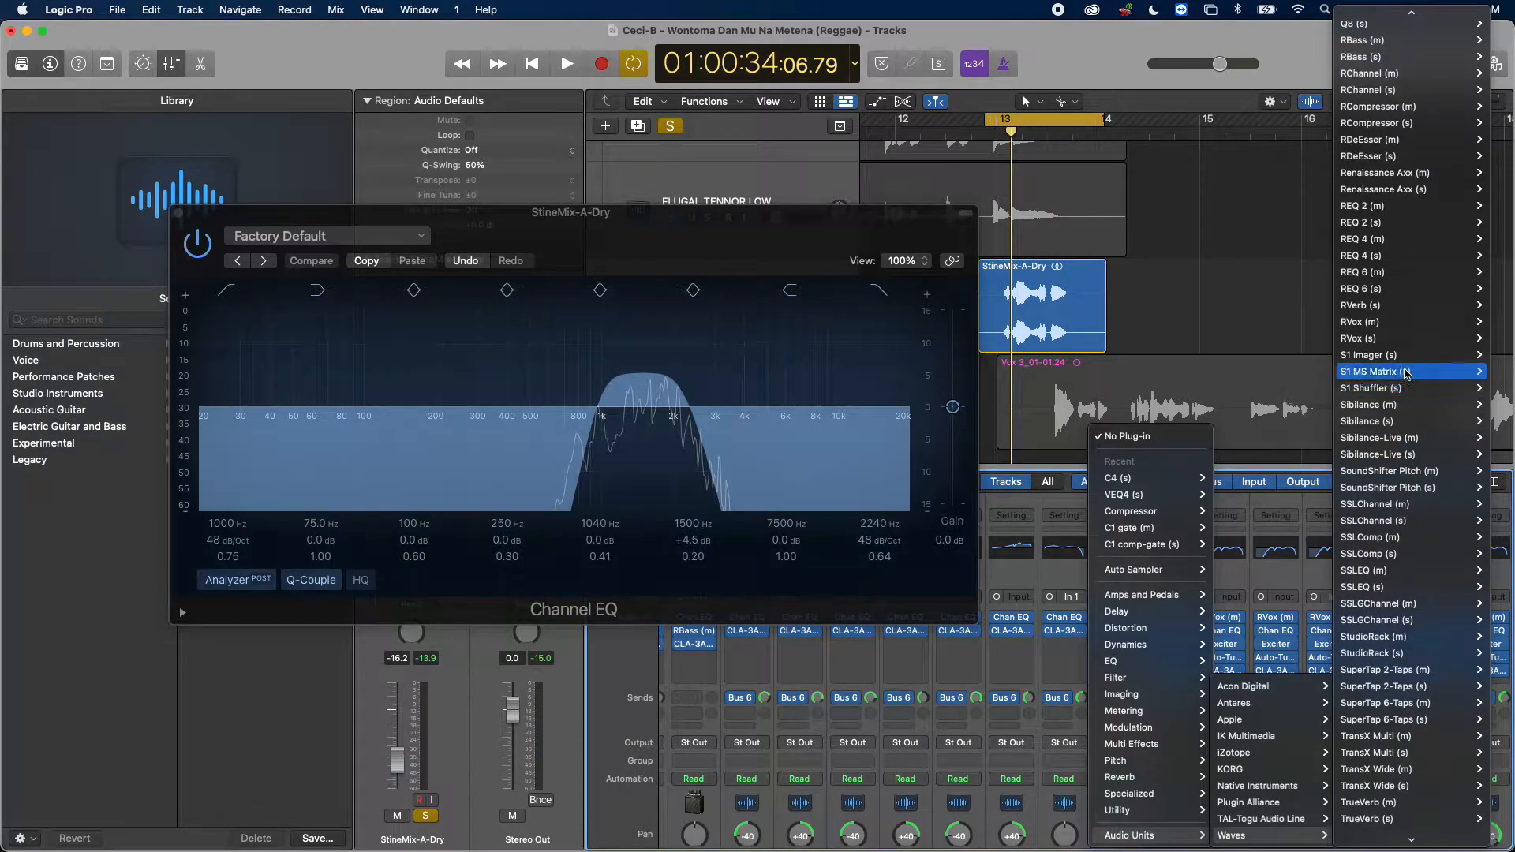
pyautogui.click(1313, 305)
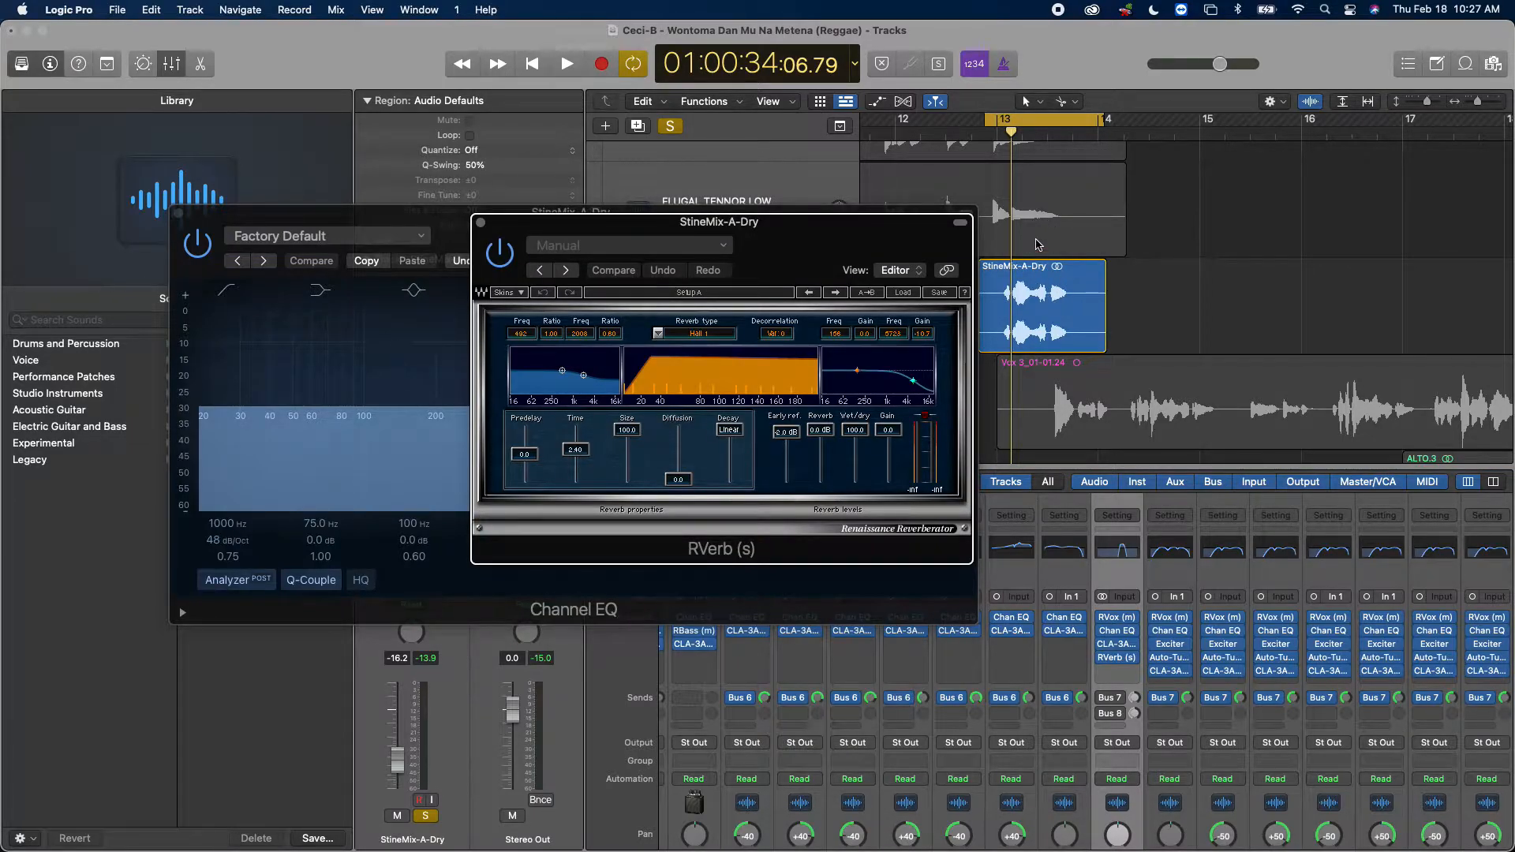
pyautogui.press('space')
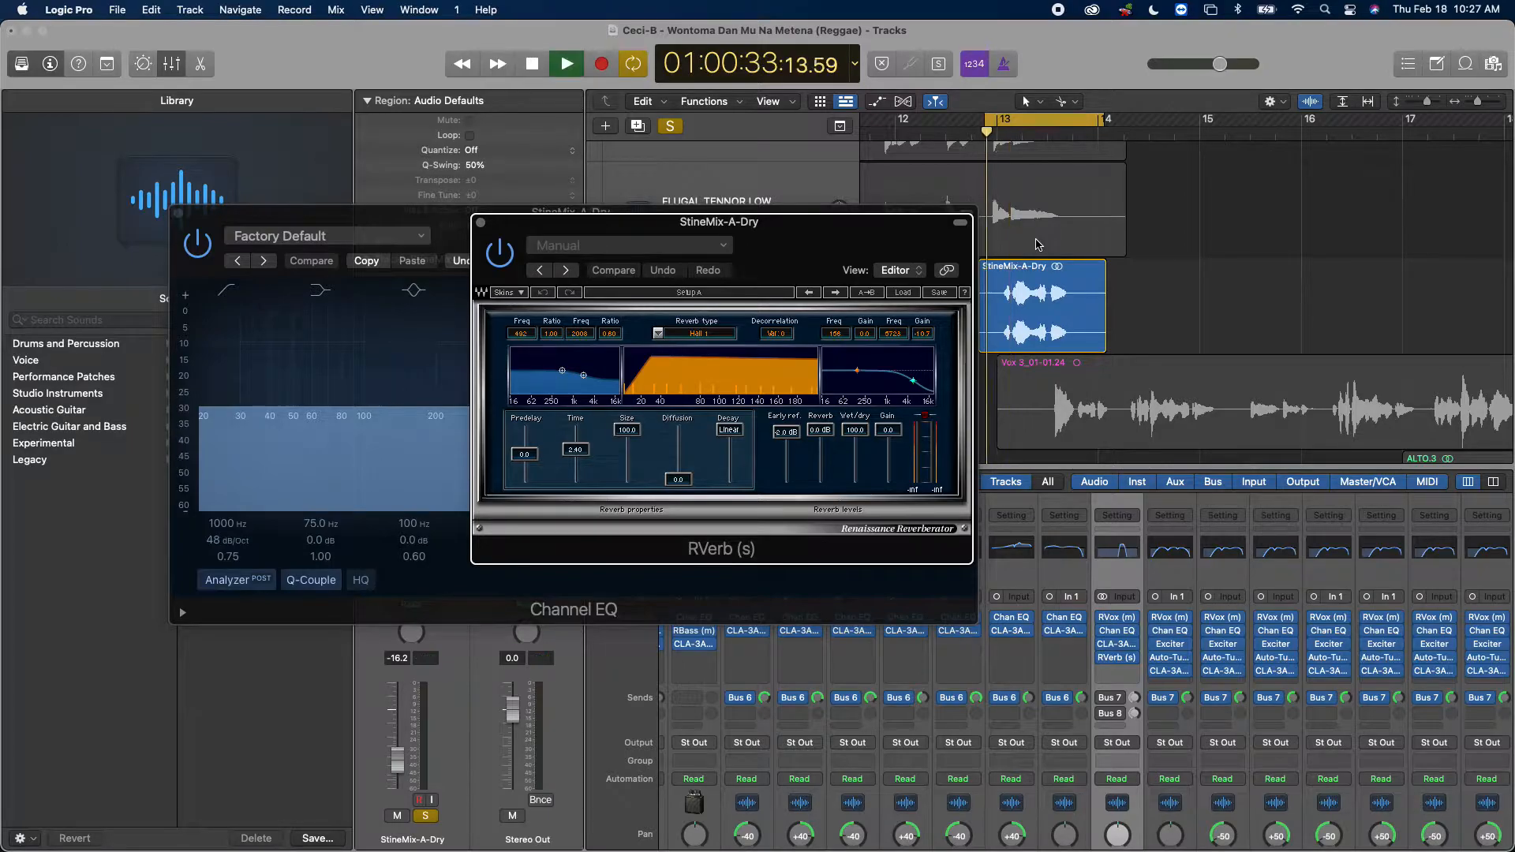
pyautogui.press('space')
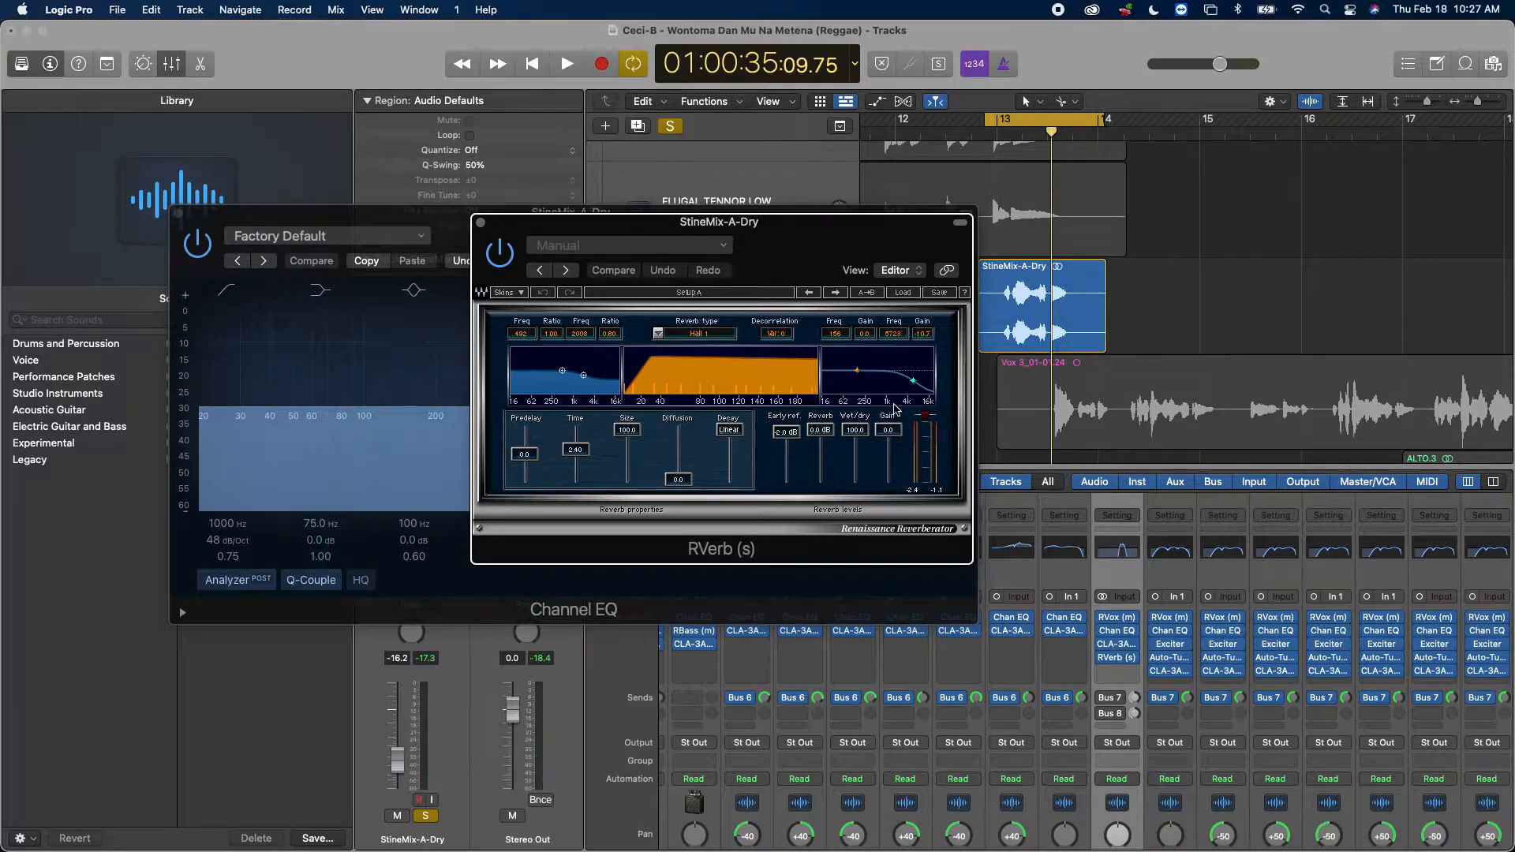
# Step: Set the RVerb's reverb type to Plate 1 and, during loop playback, lower its wet/dry mix fully before raising it to about midway
pyautogui.click(658, 334)
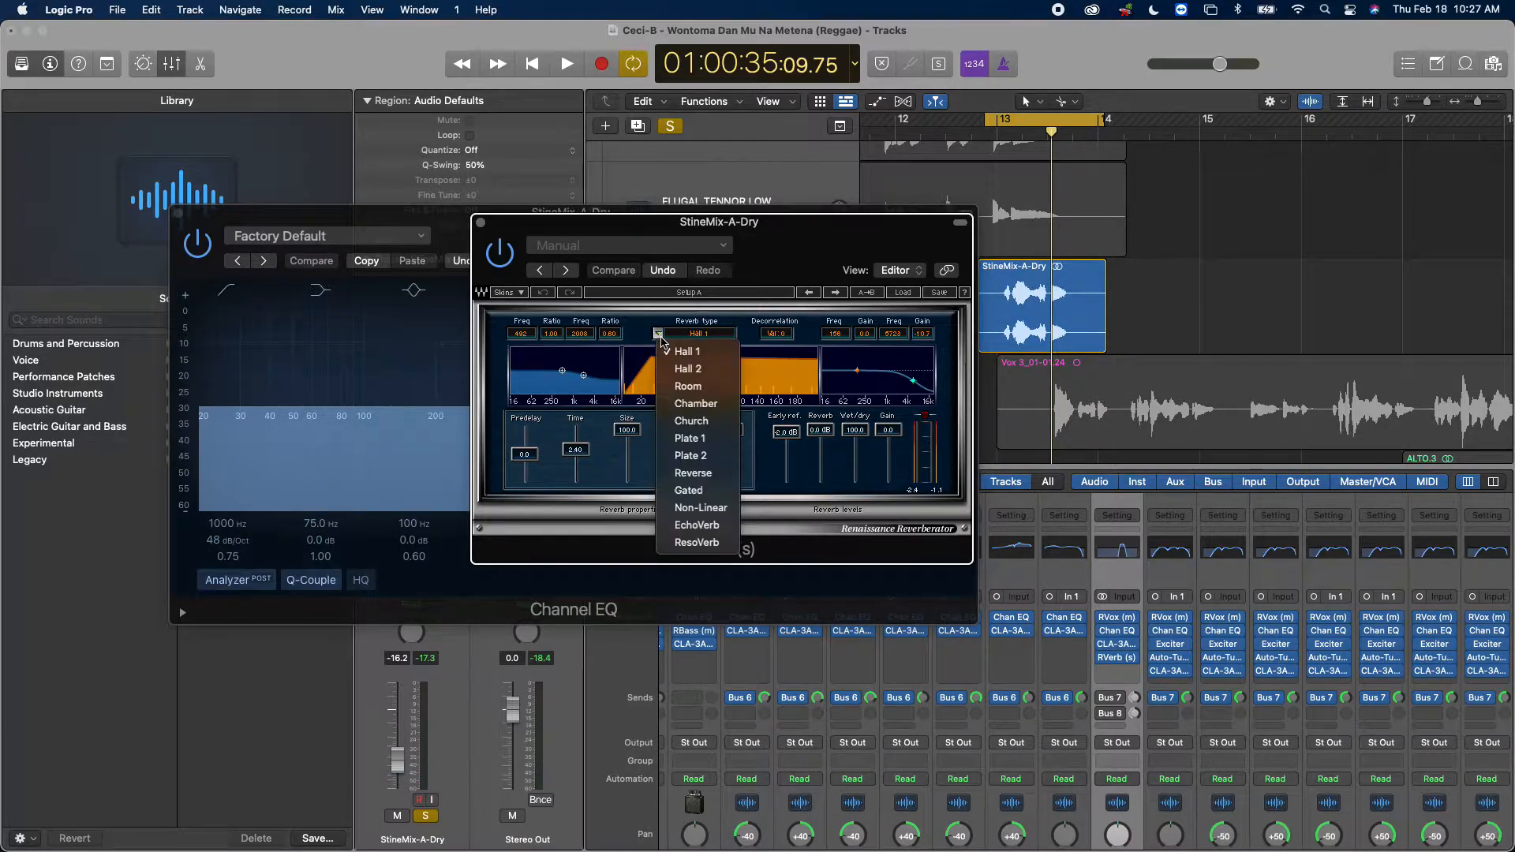
pyautogui.click(693, 430)
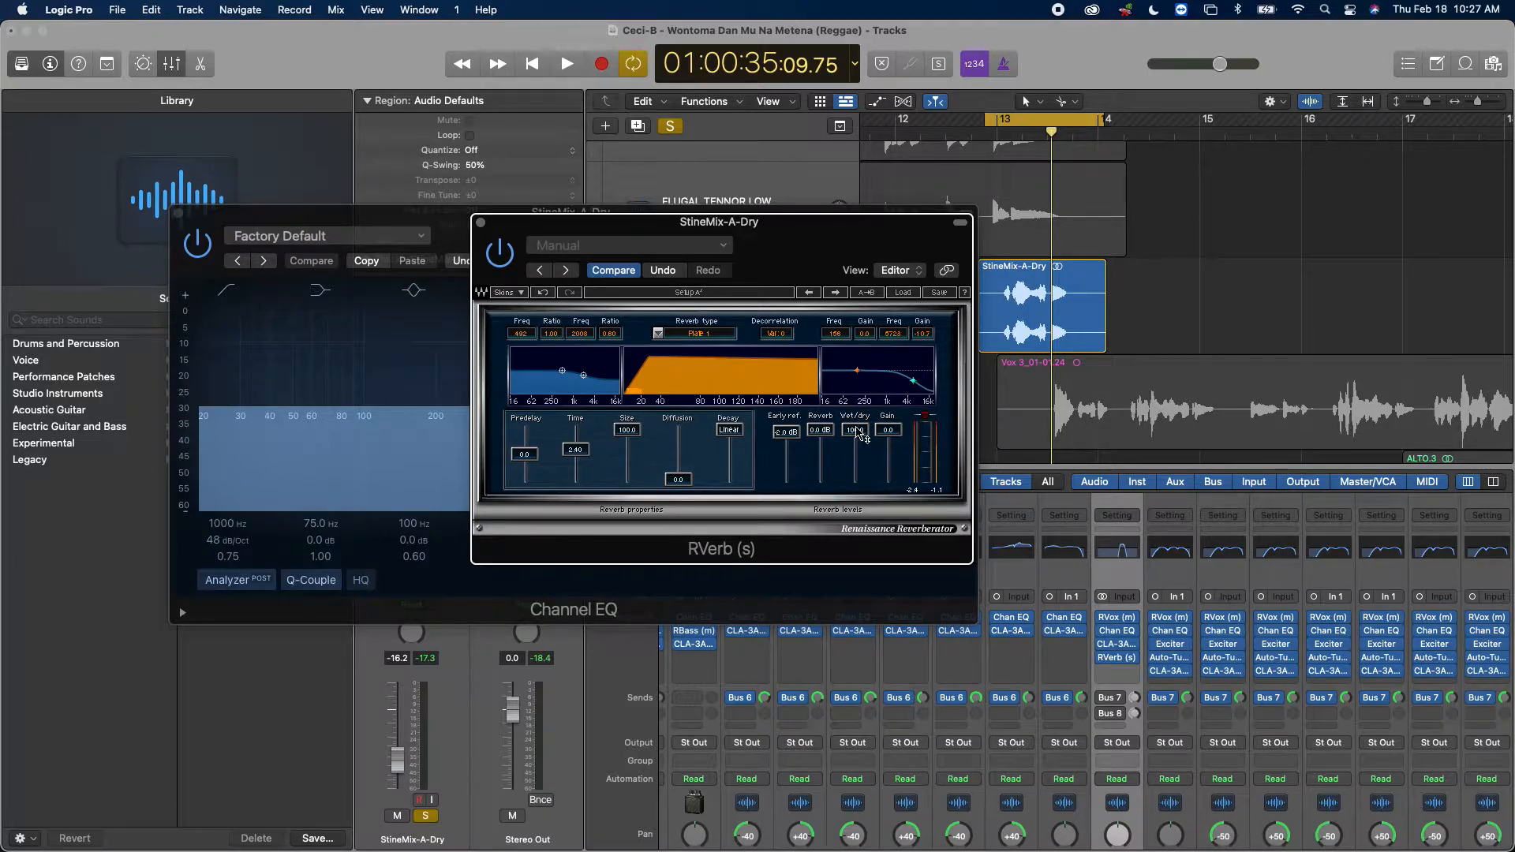
pyautogui.moveTo(854, 430)
pyautogui.mouseDown()
pyautogui.moveTo(854, 480)
pyautogui.moveTo(854, 430)
pyautogui.mouseUp()
pyautogui.moveTo(855, 430)
pyautogui.mouseDown()
pyautogui.moveTo(854, 471)
pyautogui.moveTo(854, 430)
pyautogui.mouseUp()
pyautogui.press('space')
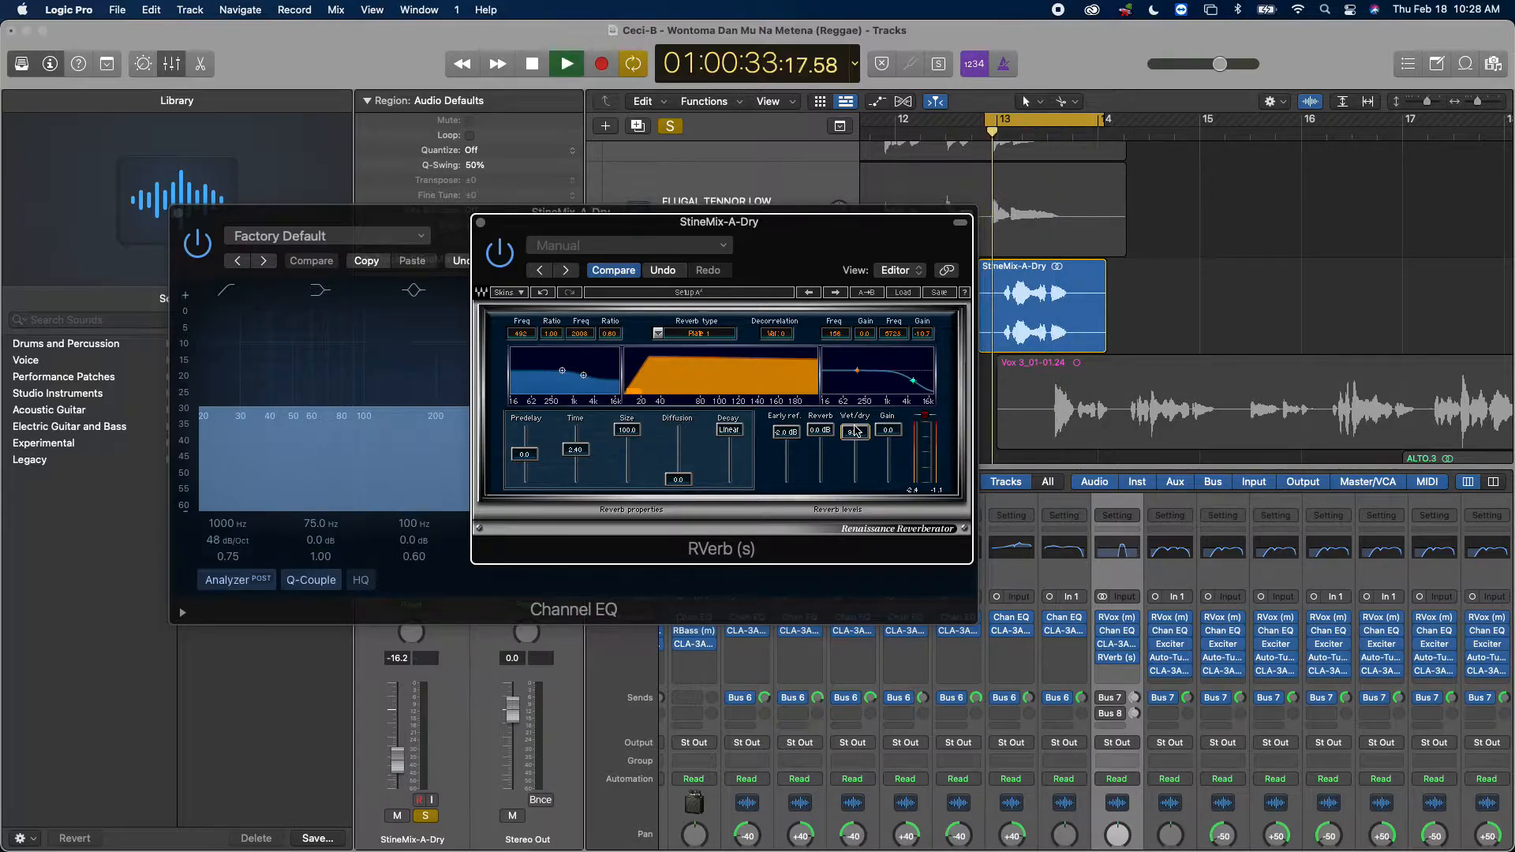
pyautogui.moveTo(856, 431); pyautogui.dragTo(856, 479)
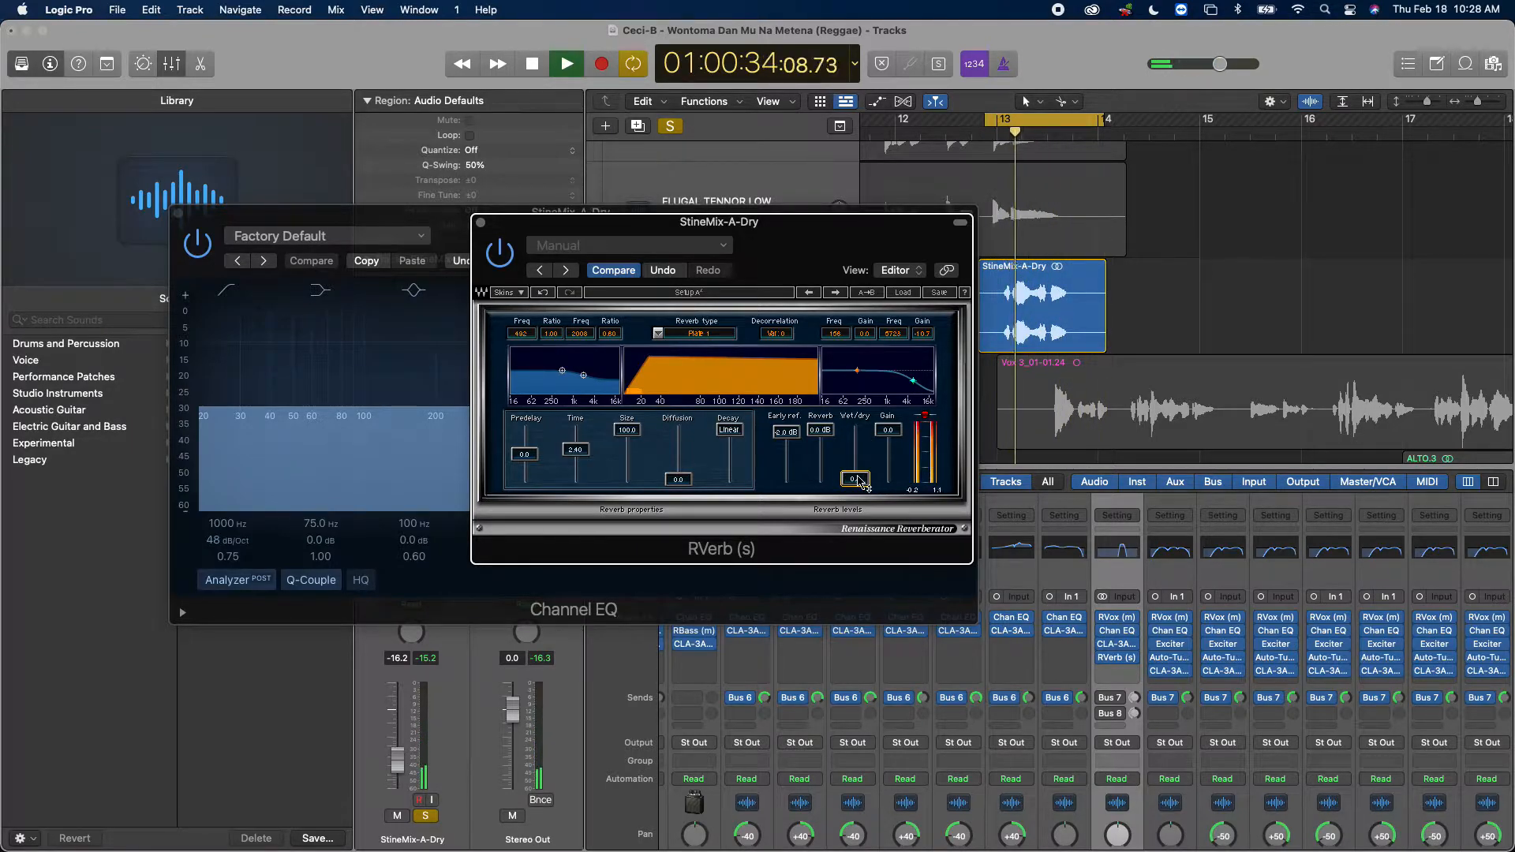
pyautogui.moveTo(863, 483); pyautogui.dragTo(858, 450)
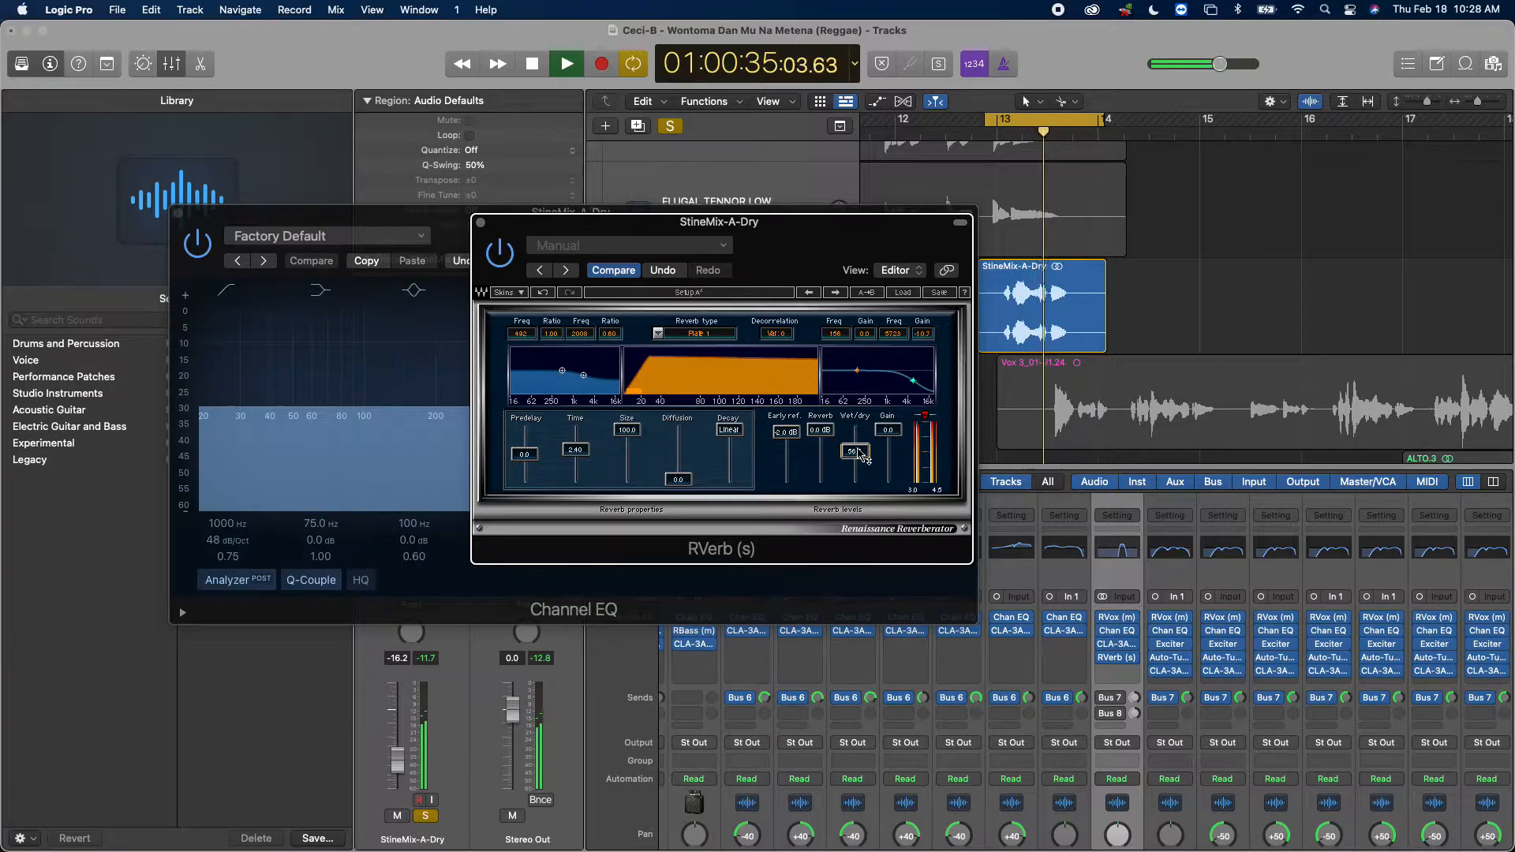
# Step: Replace the RVerb on the StineMix-A-Dry channel with the stereo Waves H-Delay (s), closing both plug-in windows
pyautogui.click(480, 222)
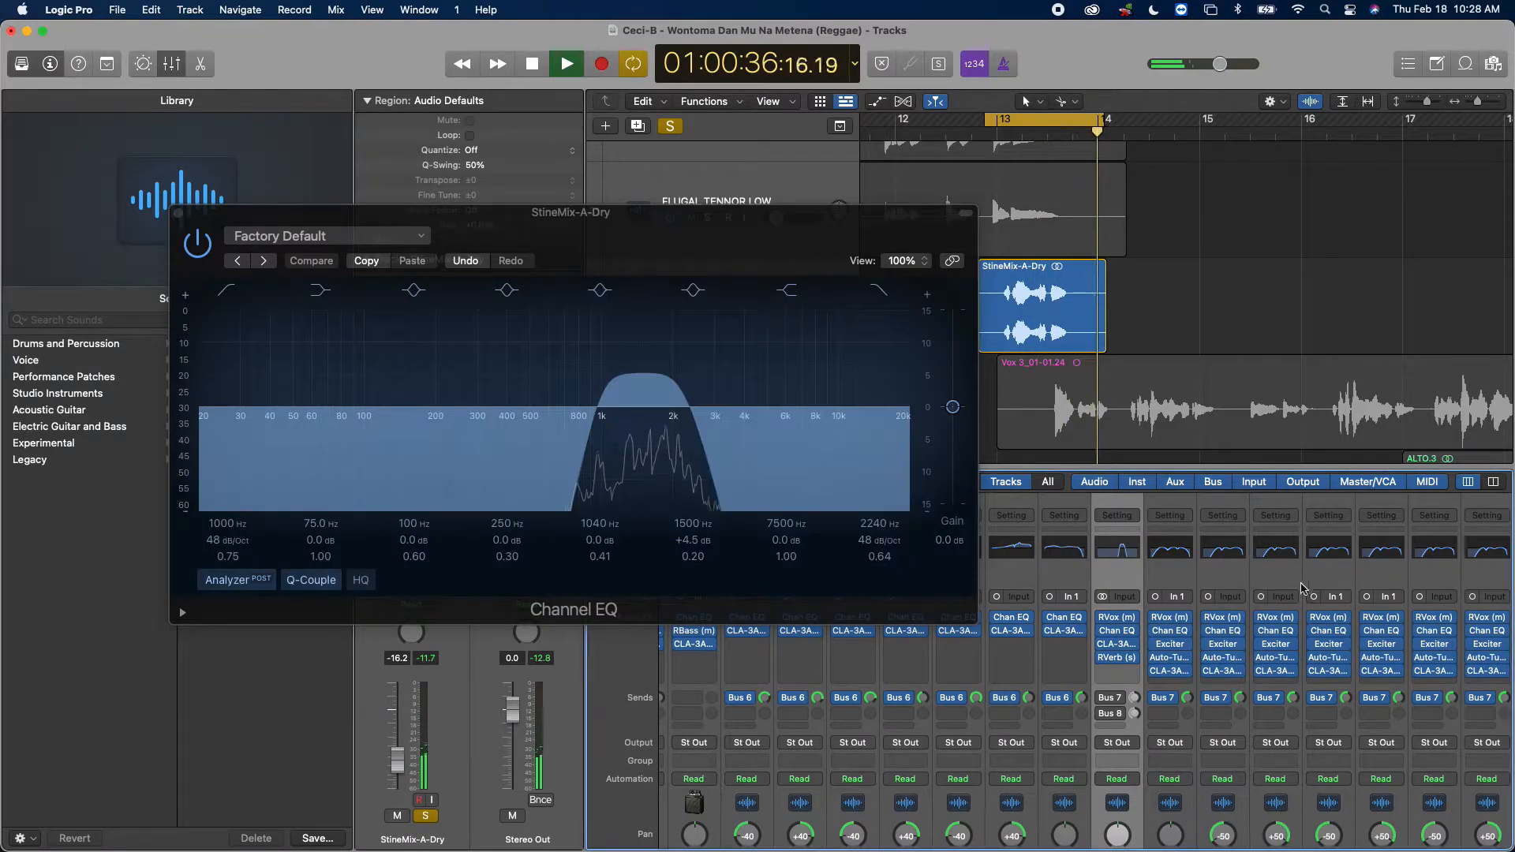
pyautogui.click(1133, 658)
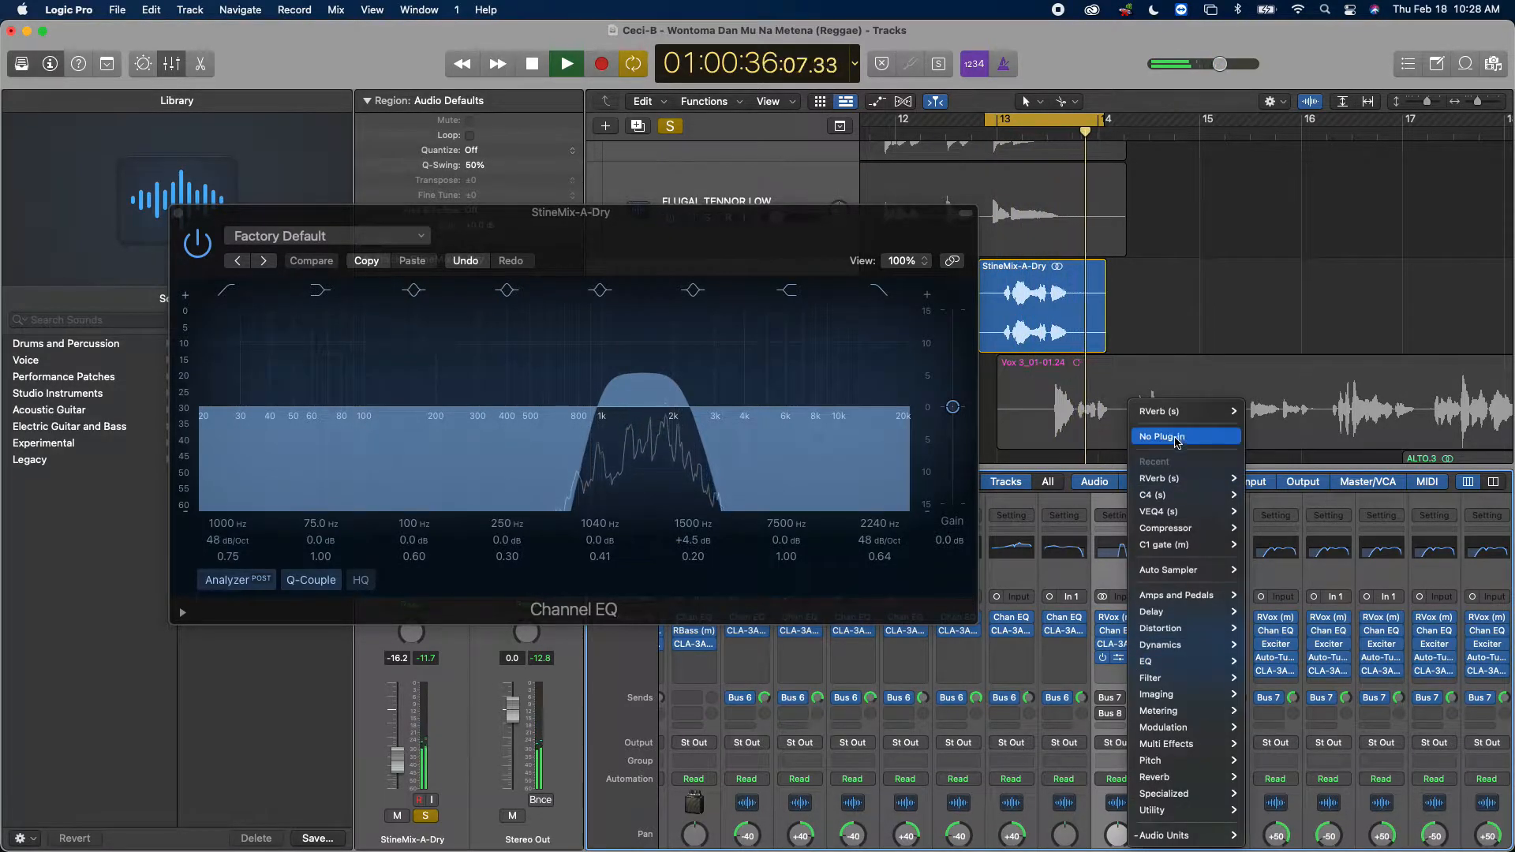
pyautogui.moveTo(1168, 835)
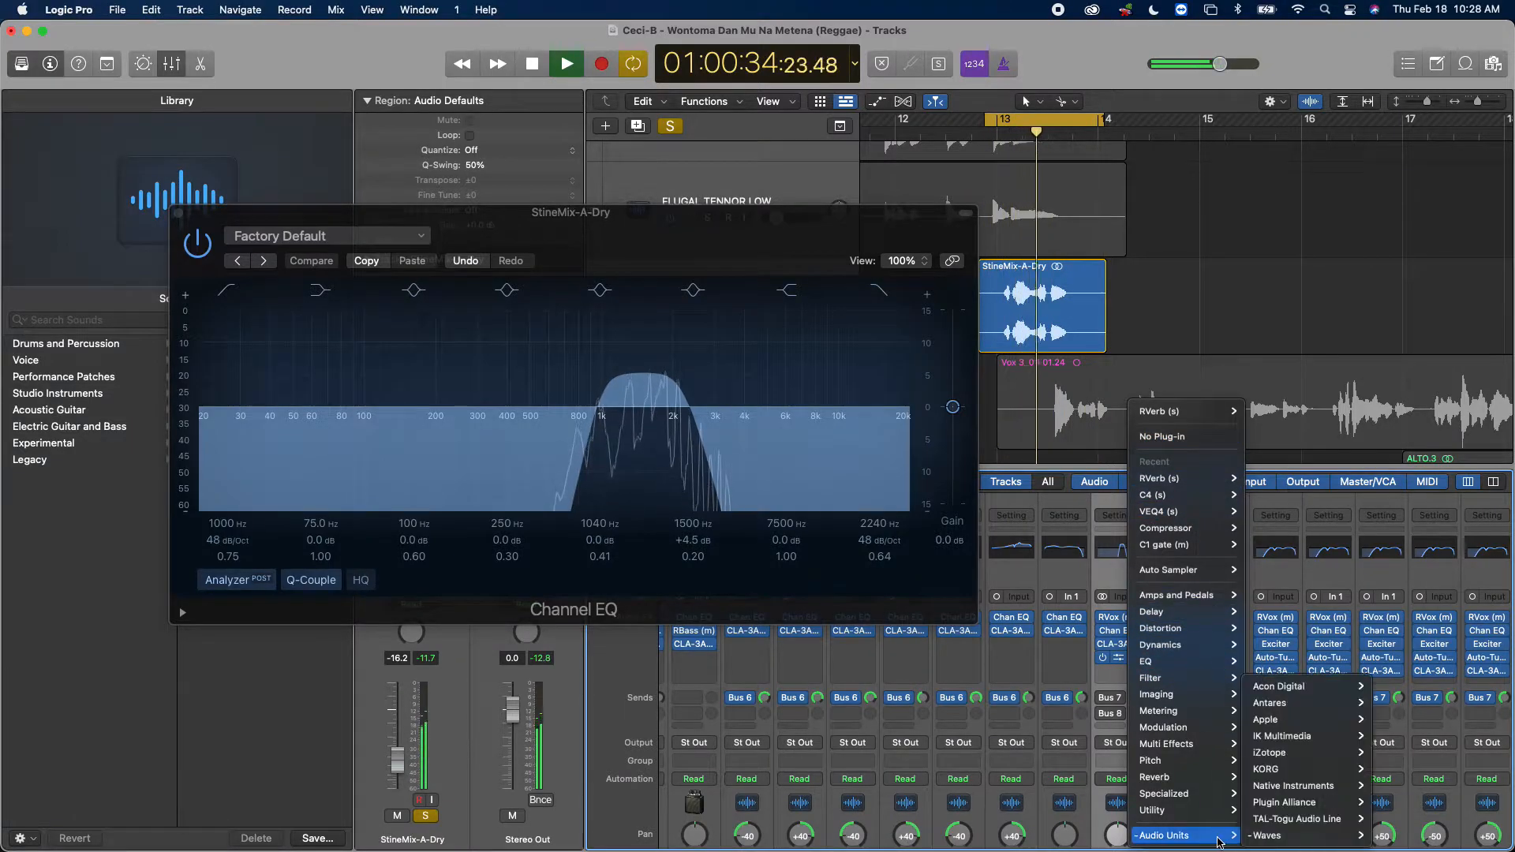
pyautogui.moveTo(1270, 835)
pyautogui.scroll(-15, 1197, 568)
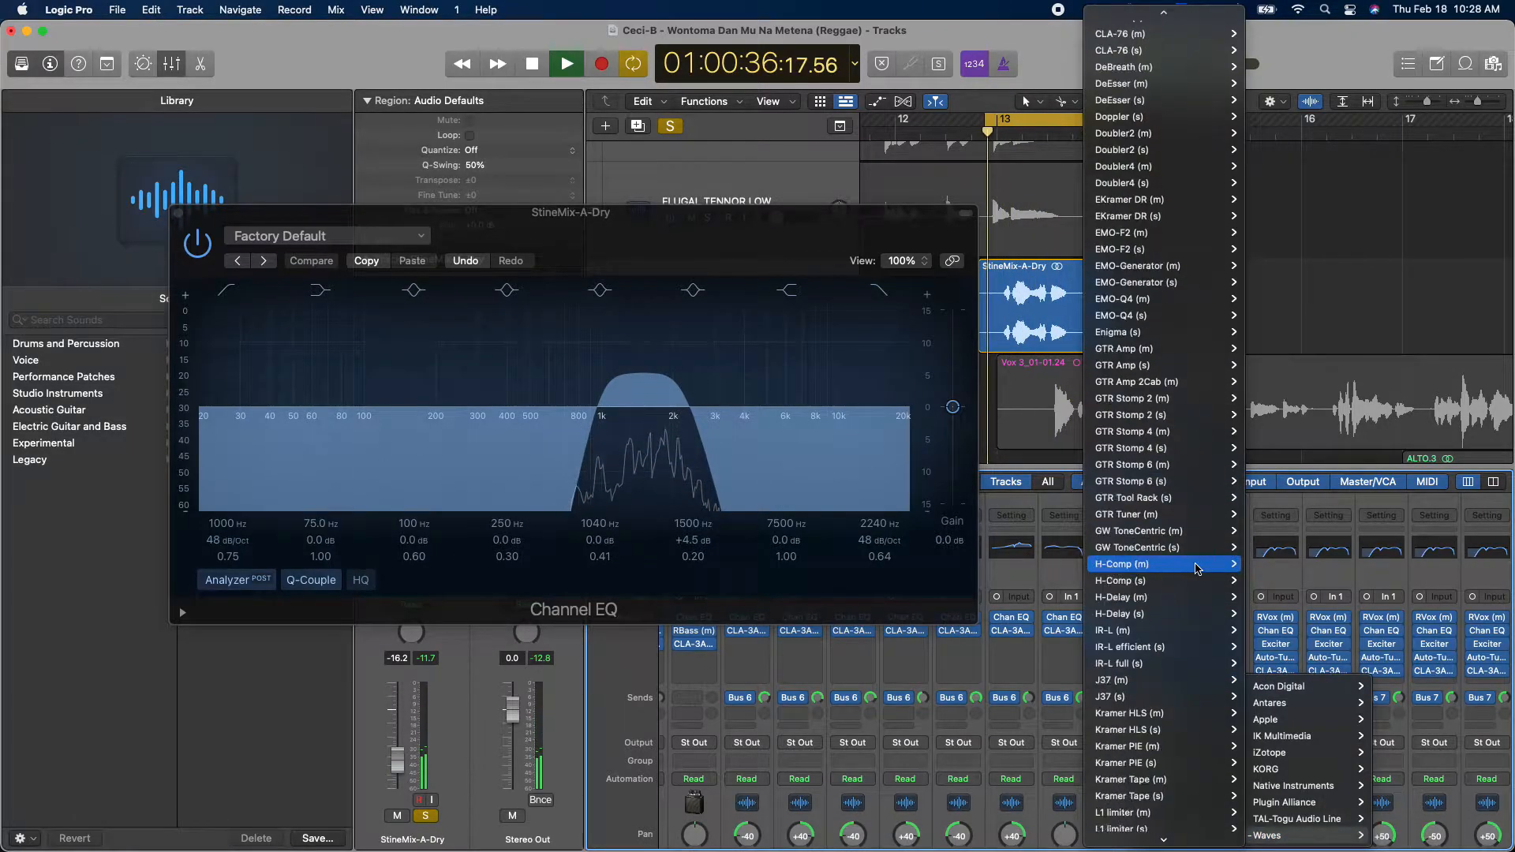
pyautogui.scroll(10, 1196, 568)
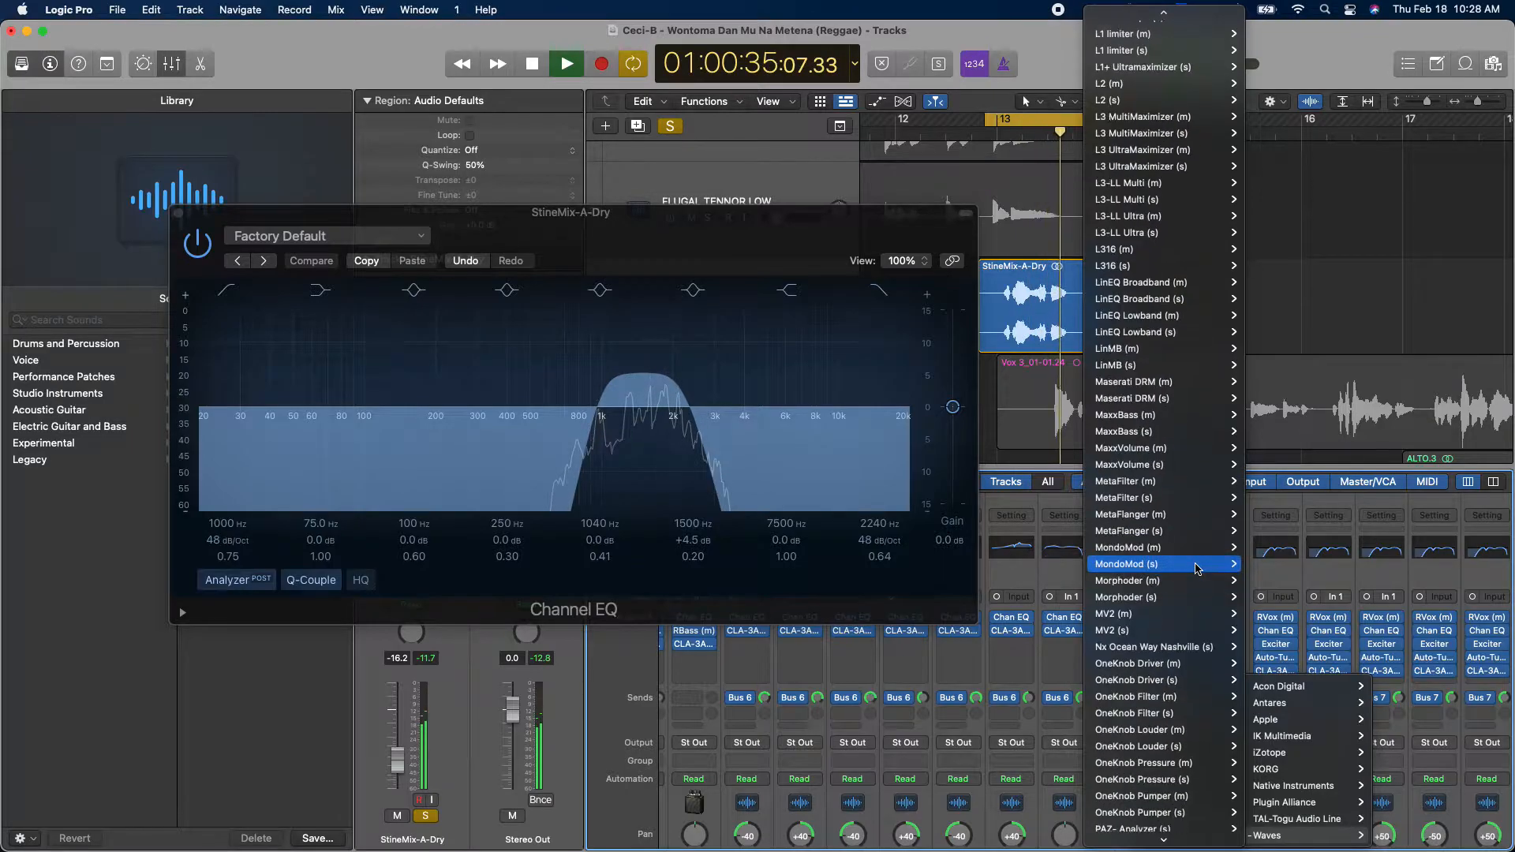
pyautogui.moveTo(1112, 282)
pyautogui.click(1065, 282)
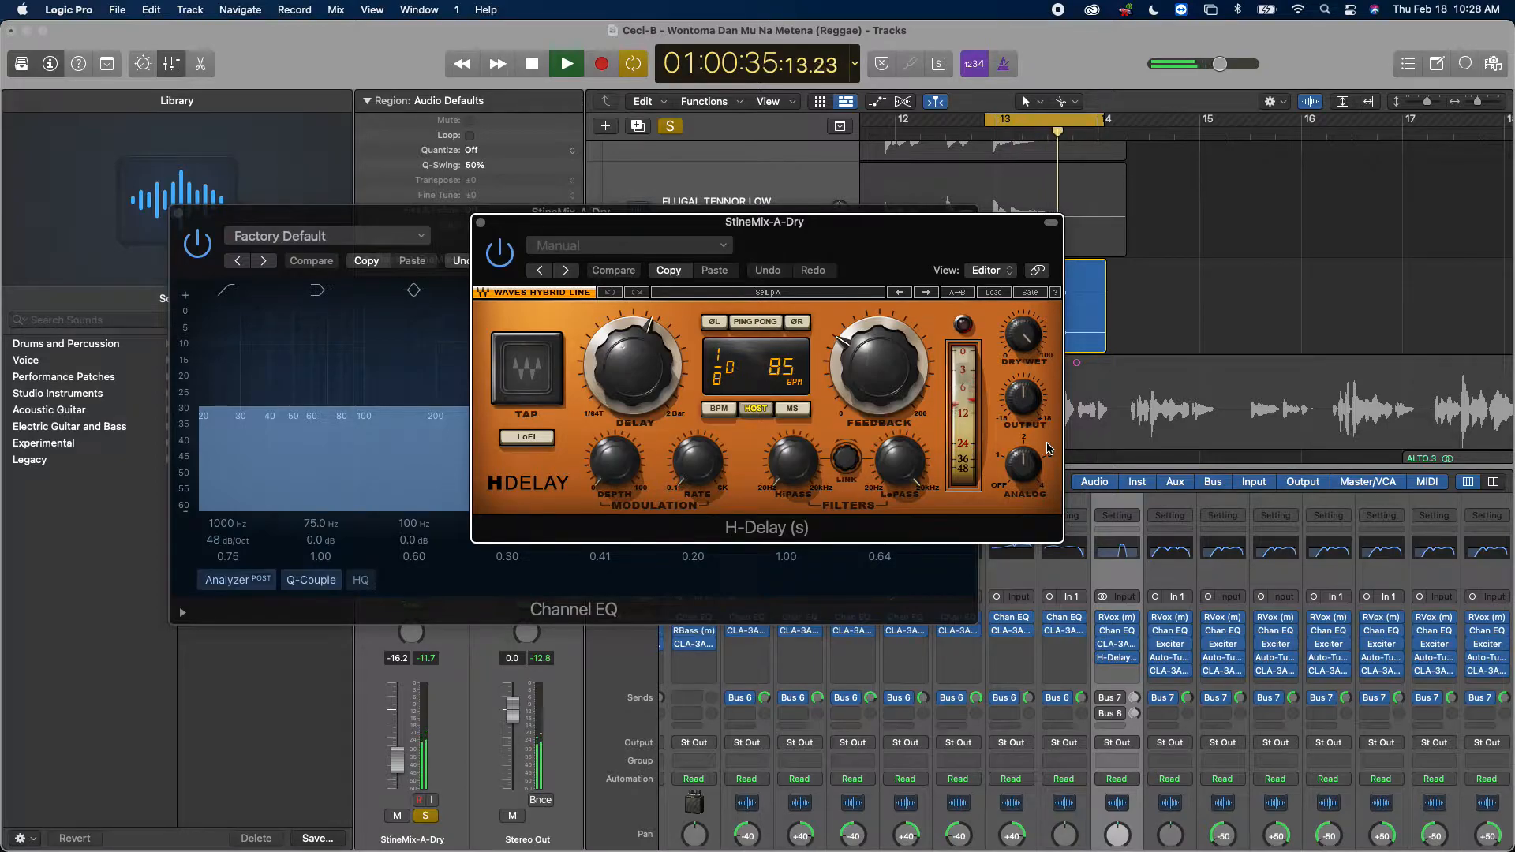
pyautogui.click(481, 223)
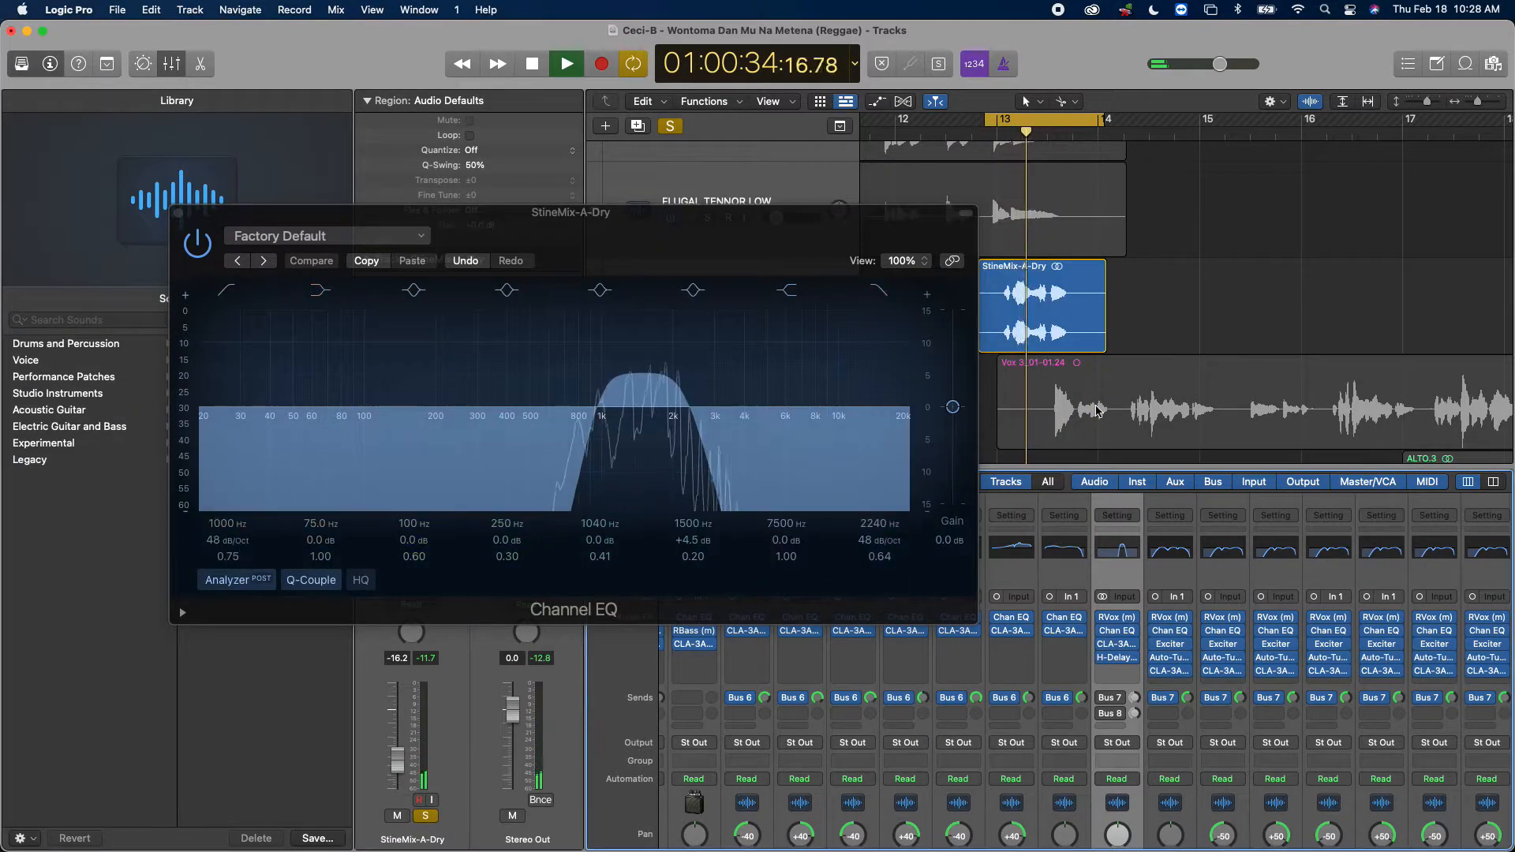
# Step: Remove the H-Delay from the StineMix-A-Dry channel, turn its Bus 7 send back on and view the RVerb on the Bus 7 aux
pyautogui.click(1122, 658)
pyautogui.click(1174, 435)
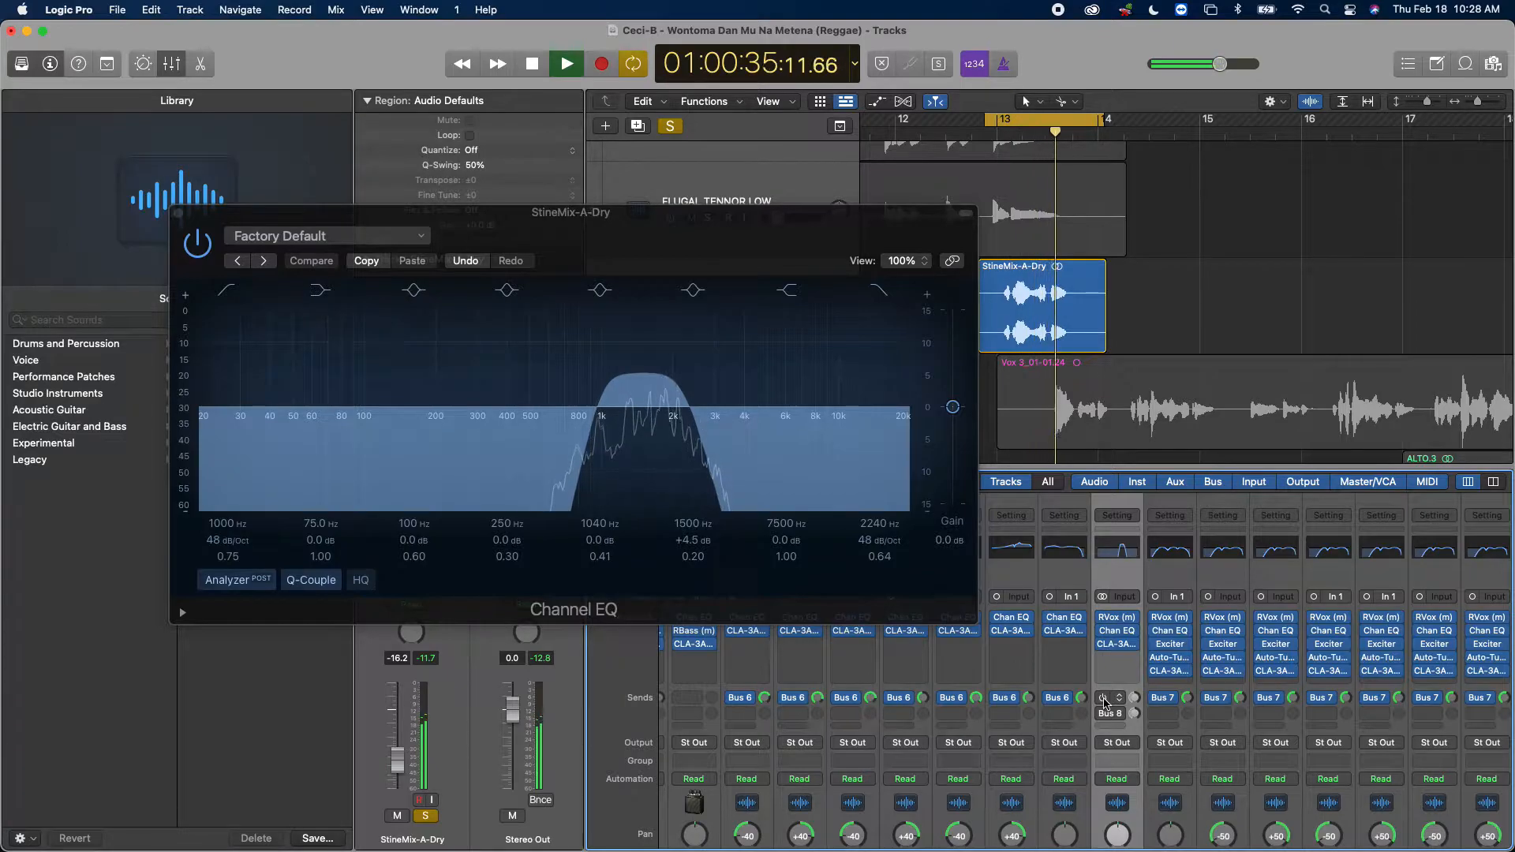
pyautogui.hscroll(6, 1136, 698)
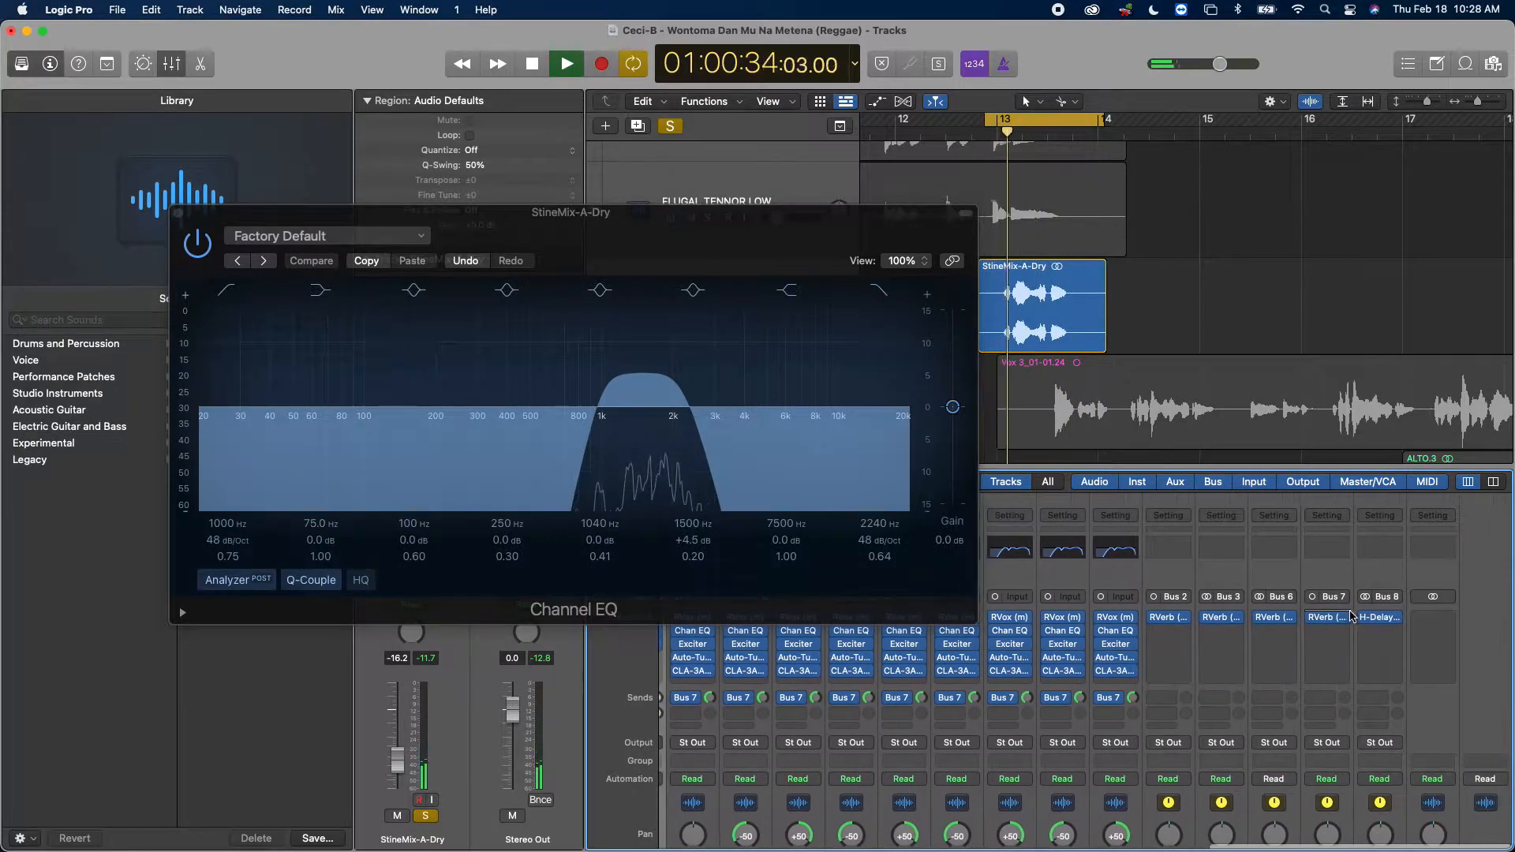
pyautogui.click(1333, 618)
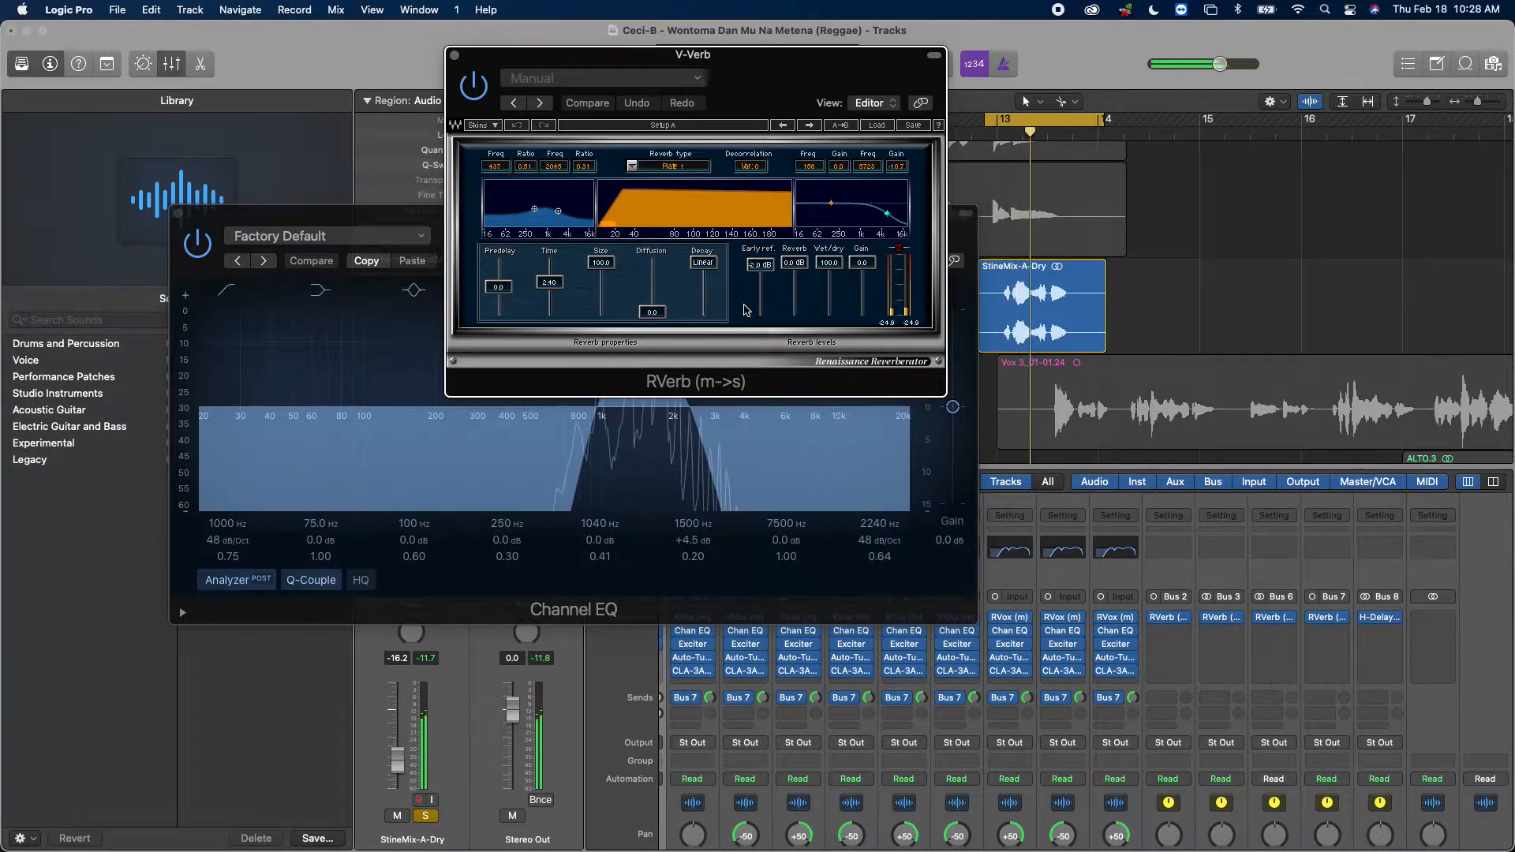
pyautogui.click(455, 55)
# Step: Turn the Bus 8 send back on for StineMix-A-Dry and view the H-Delay on the Bus 8 aux, closing all plug-in windows
pyautogui.hscroll(-6, 1048, 661)
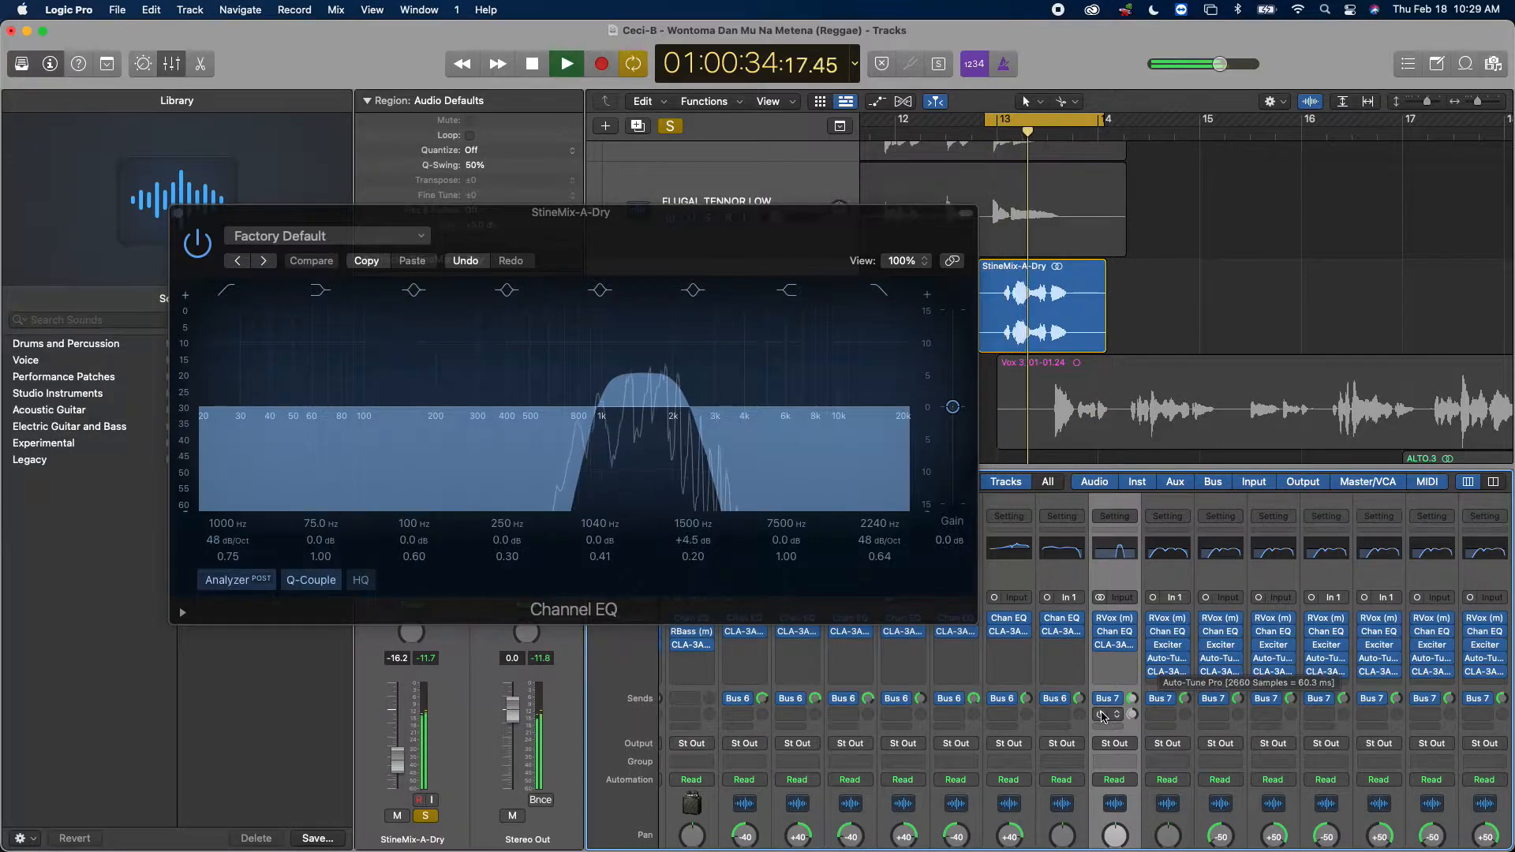
pyautogui.hscroll(6, 1285, 700)
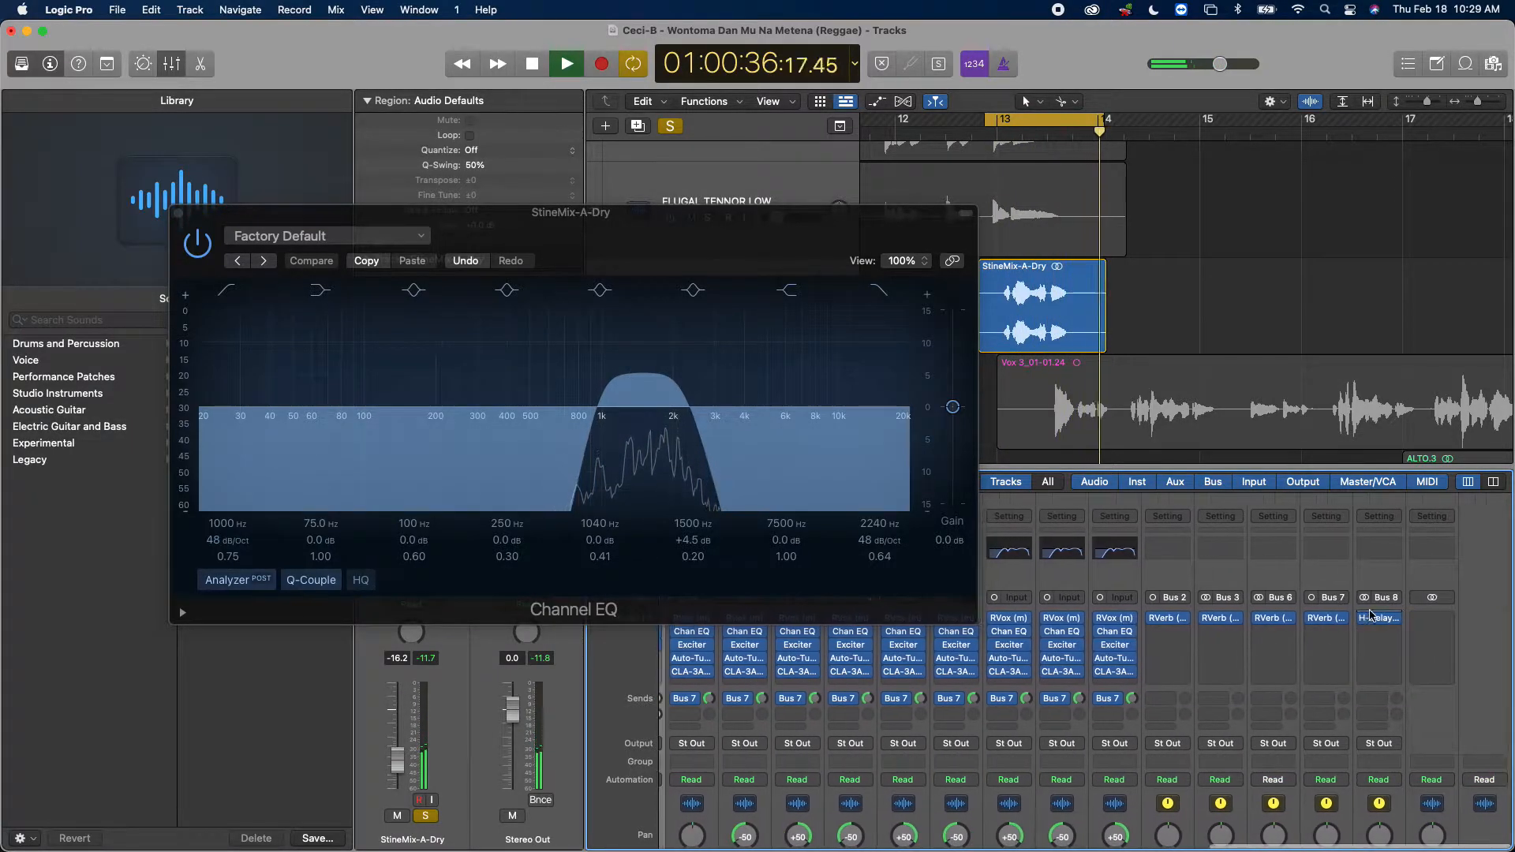
pyautogui.click(1381, 619)
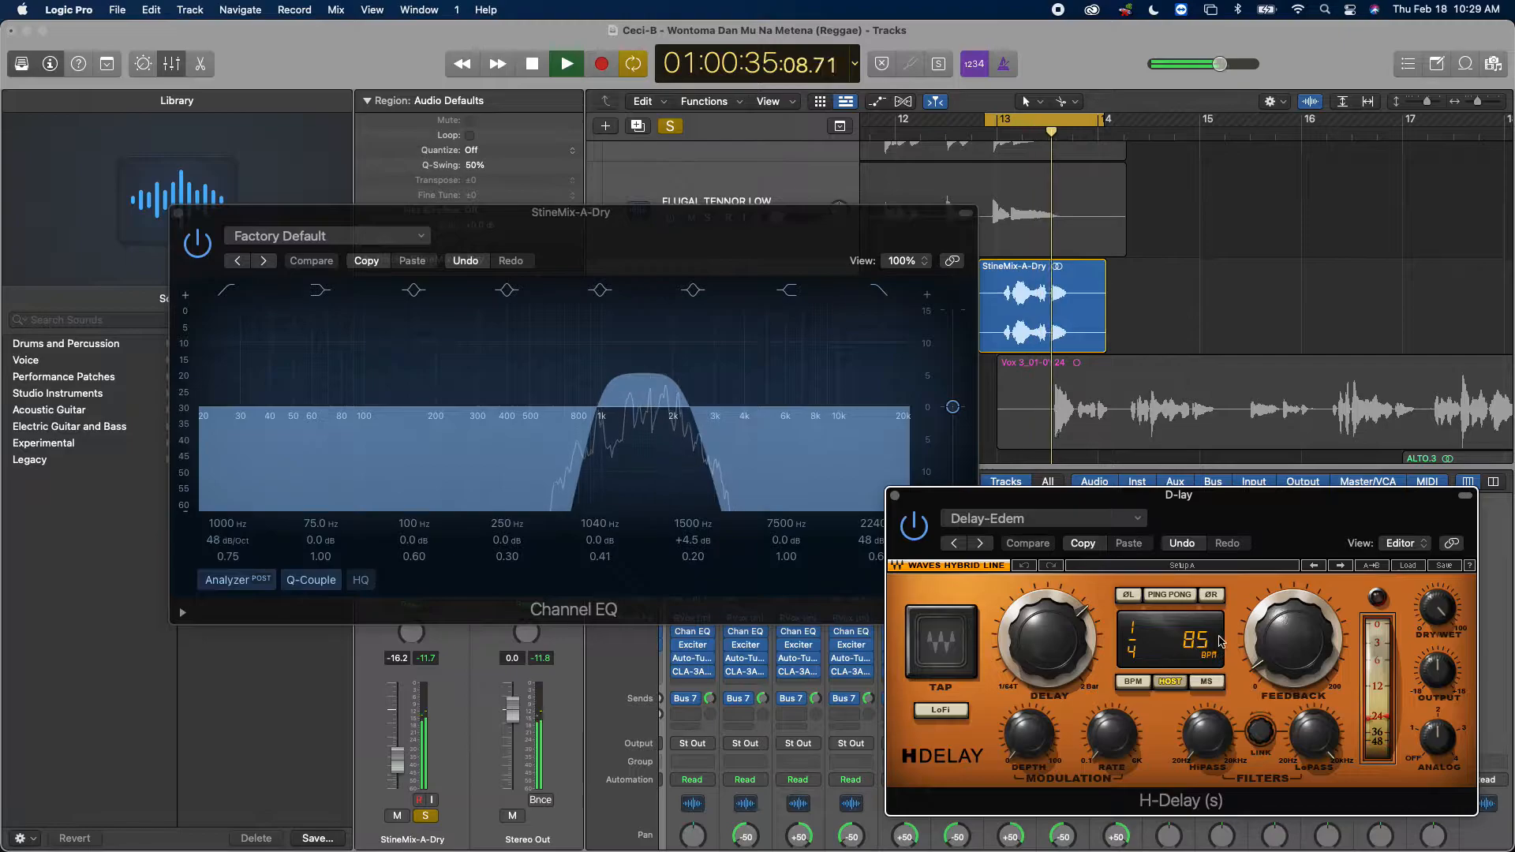
pyautogui.click(895, 496)
pyautogui.click(178, 213)
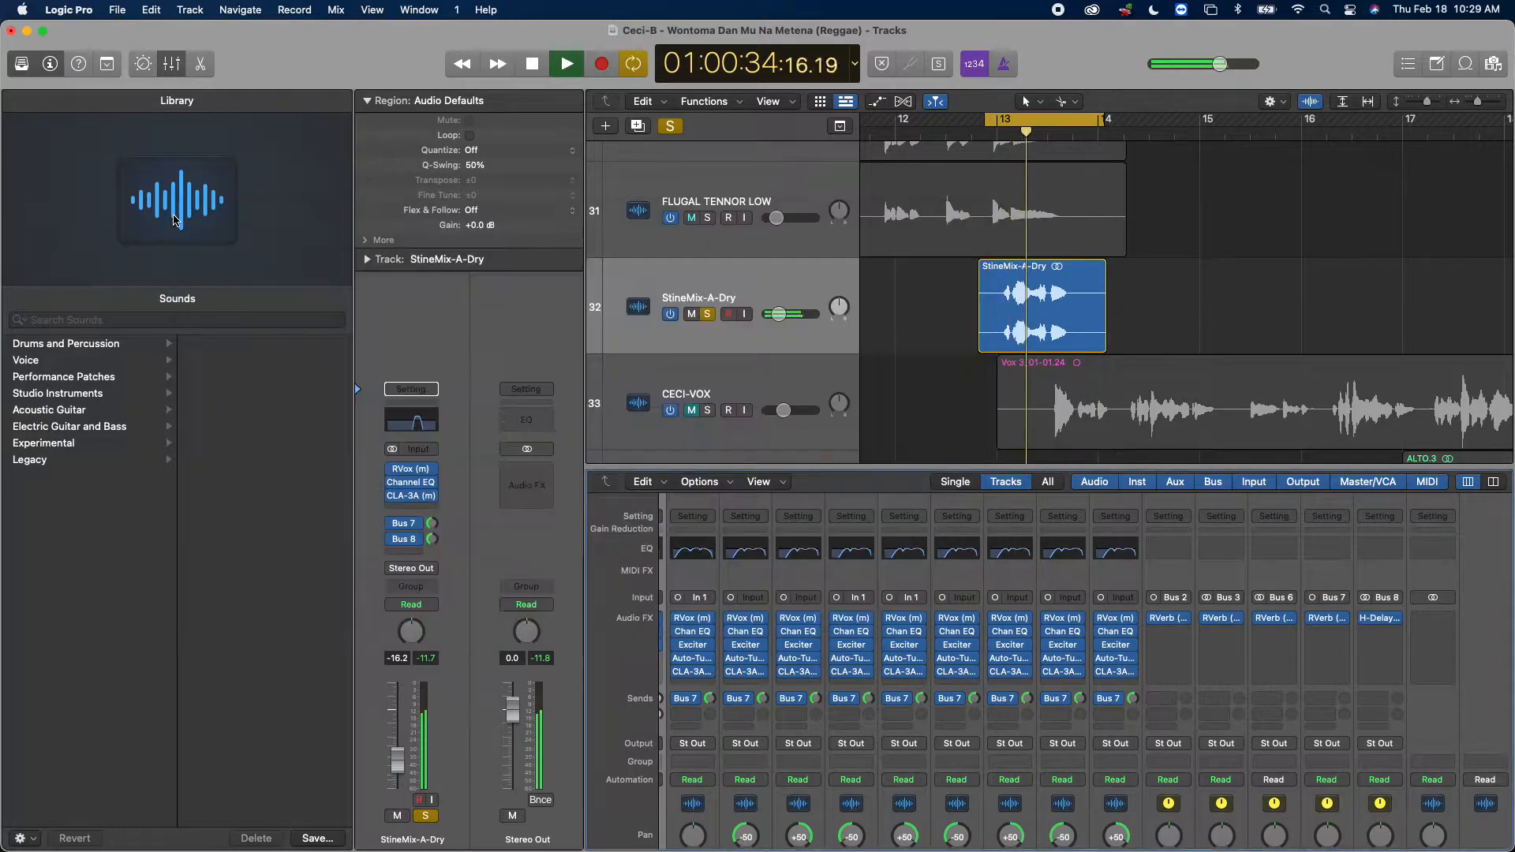
# Step: Select the StineMix-A-Dry track, bring its fader into view in the mixer and stop the loop playback
pyautogui.scroll(-2, 1183, 290)
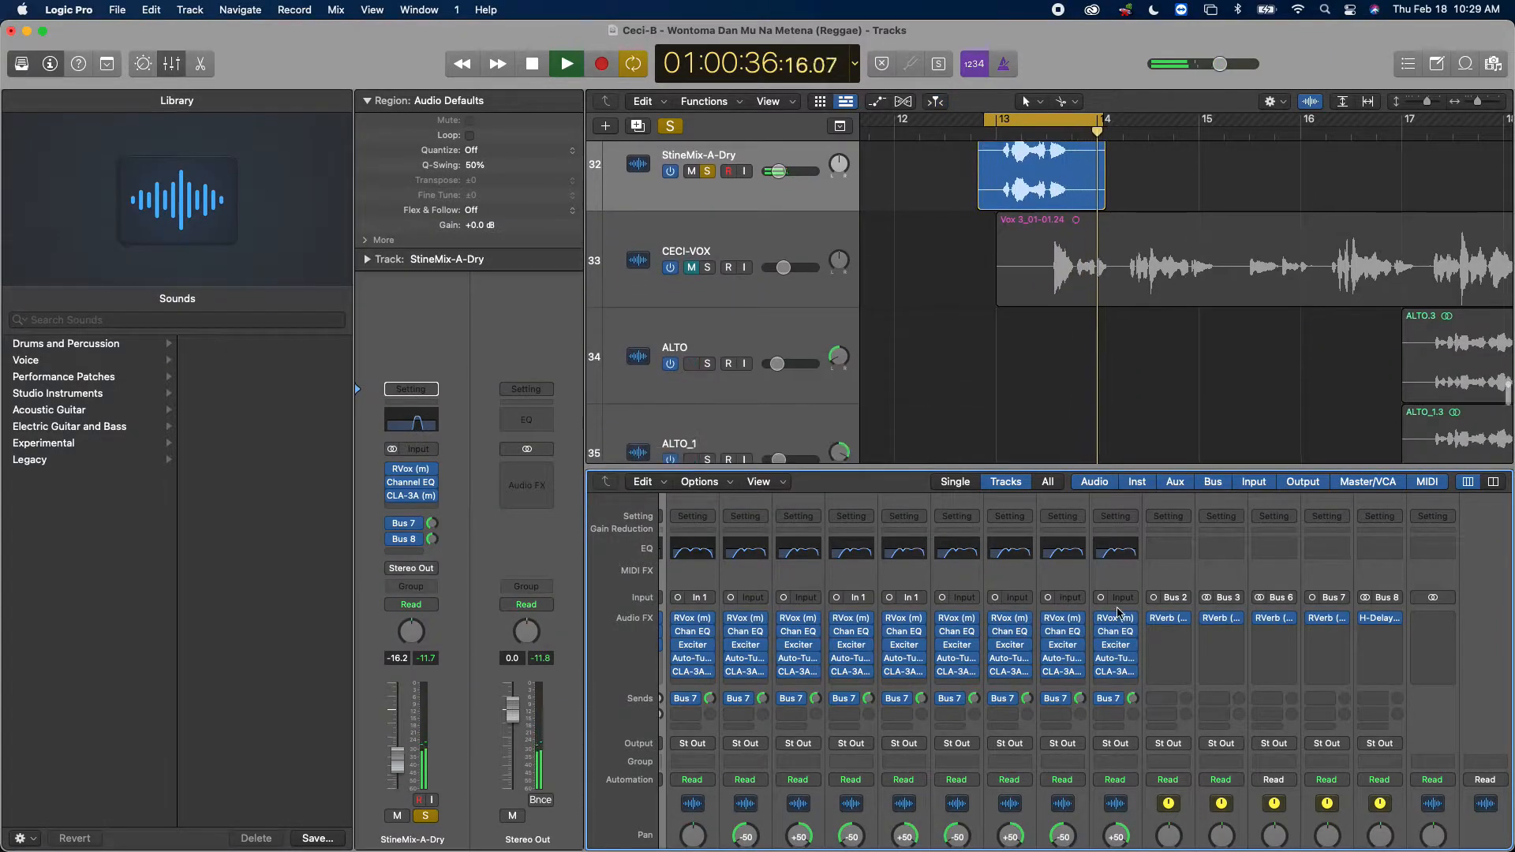
pyautogui.scroll(-4, 1033, 616)
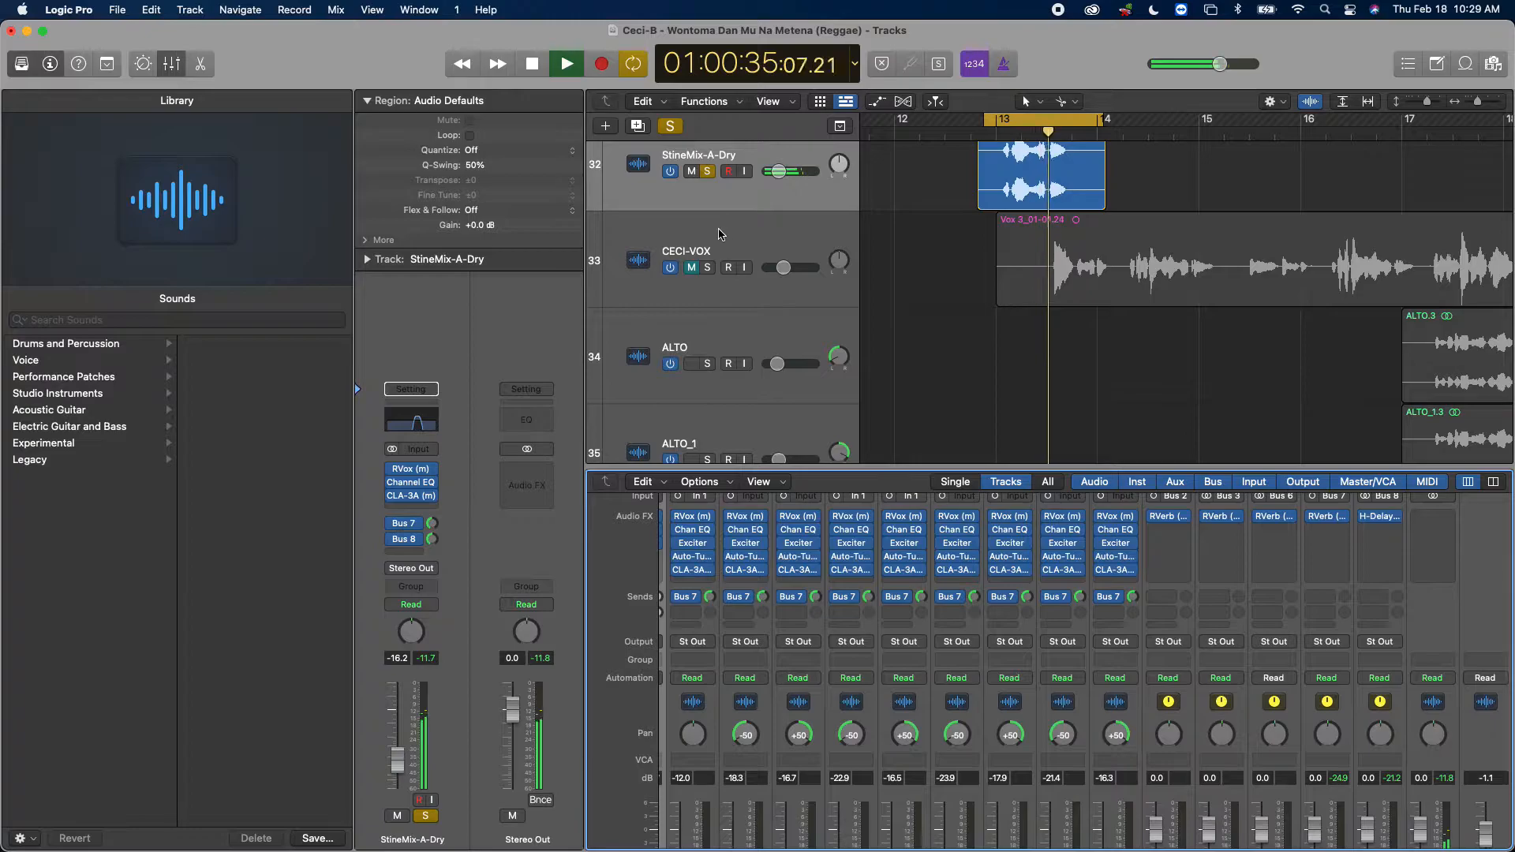
pyautogui.click(742, 228)
pyautogui.click(726, 197)
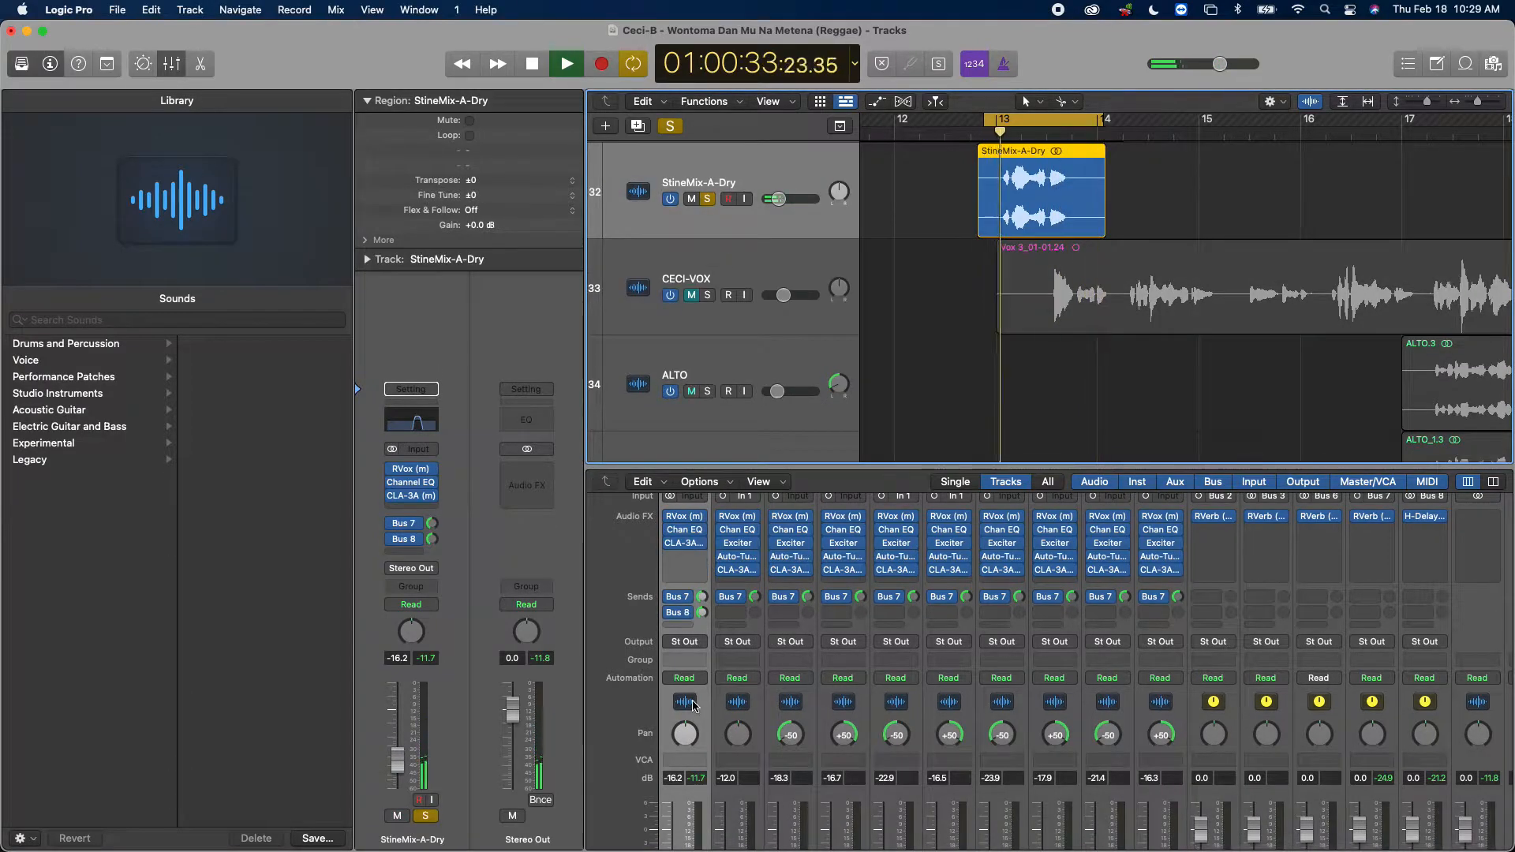
pyautogui.scroll(-4, 788, 694)
pyautogui.hscroll(-2, 813, 750)
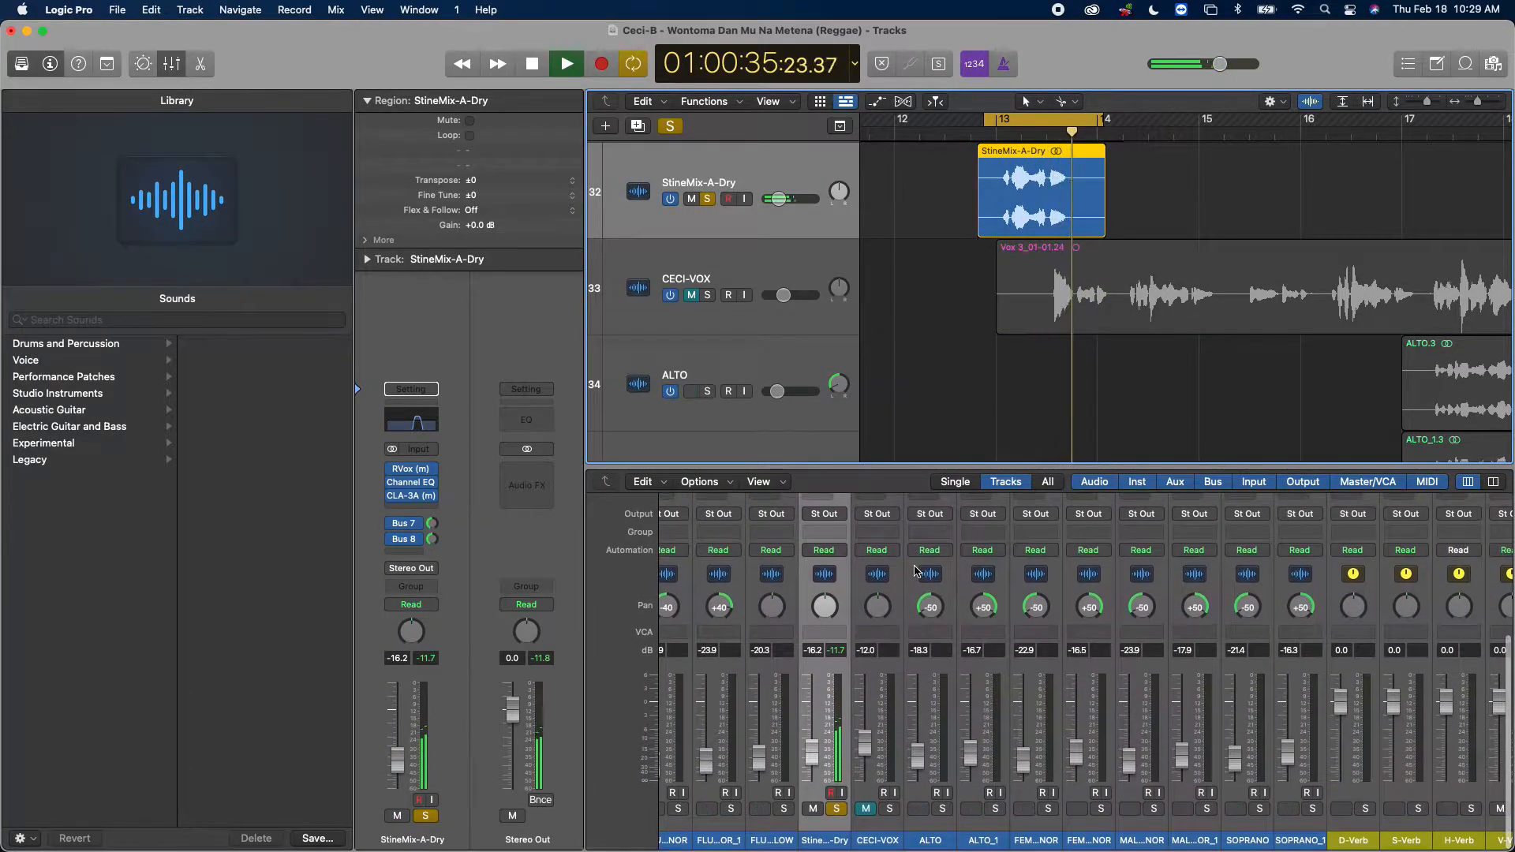
pyautogui.press('space')
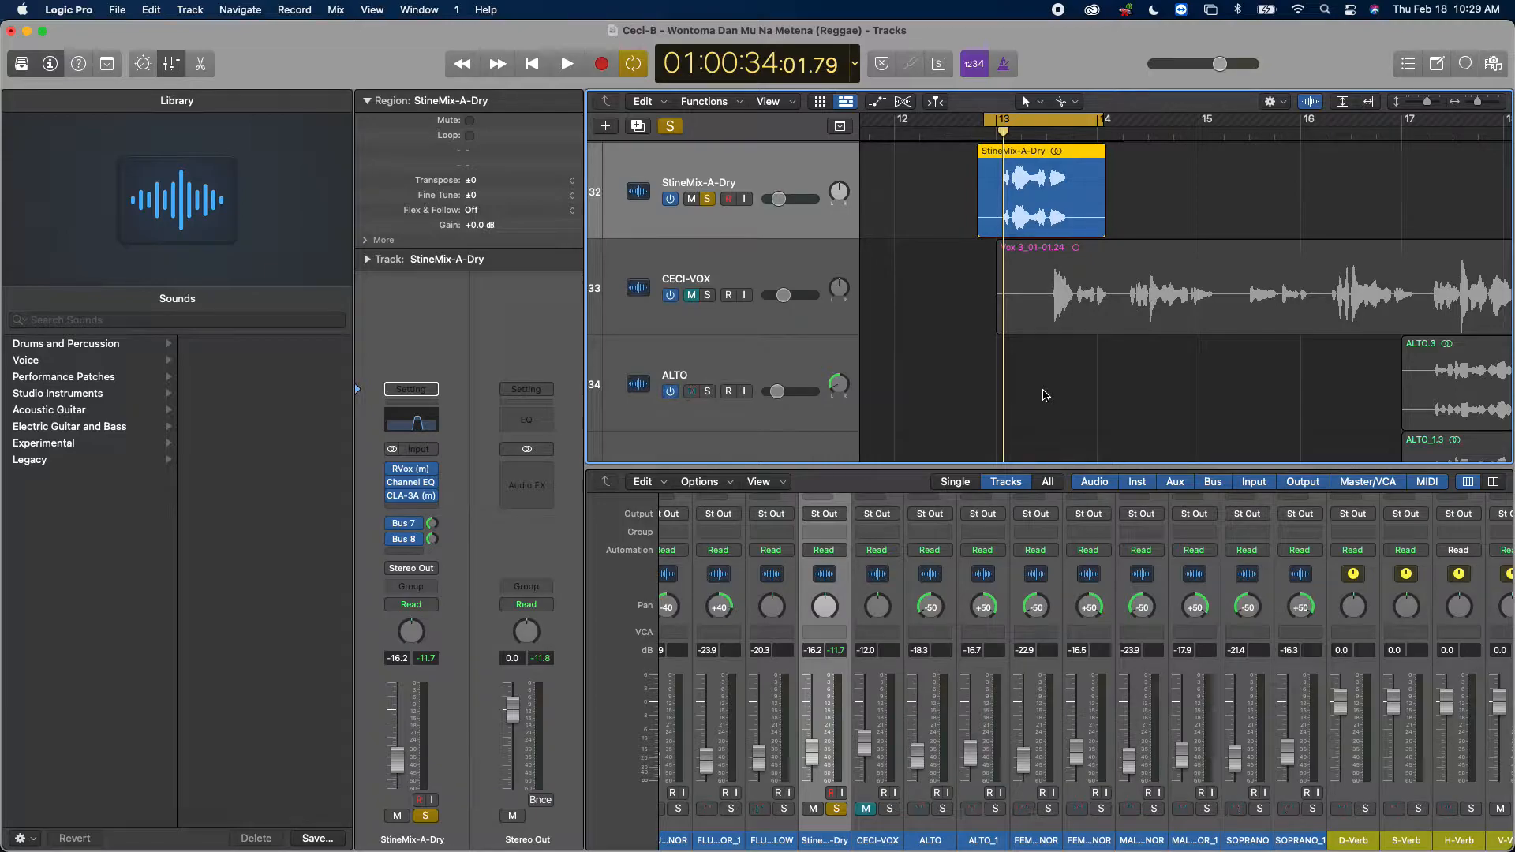
# Step: Recall the other tracks' solos in place of the StineMix-A-Dry solo and extend the cycle range from just before bar 12 to bar 16
pyautogui.click(706, 199)
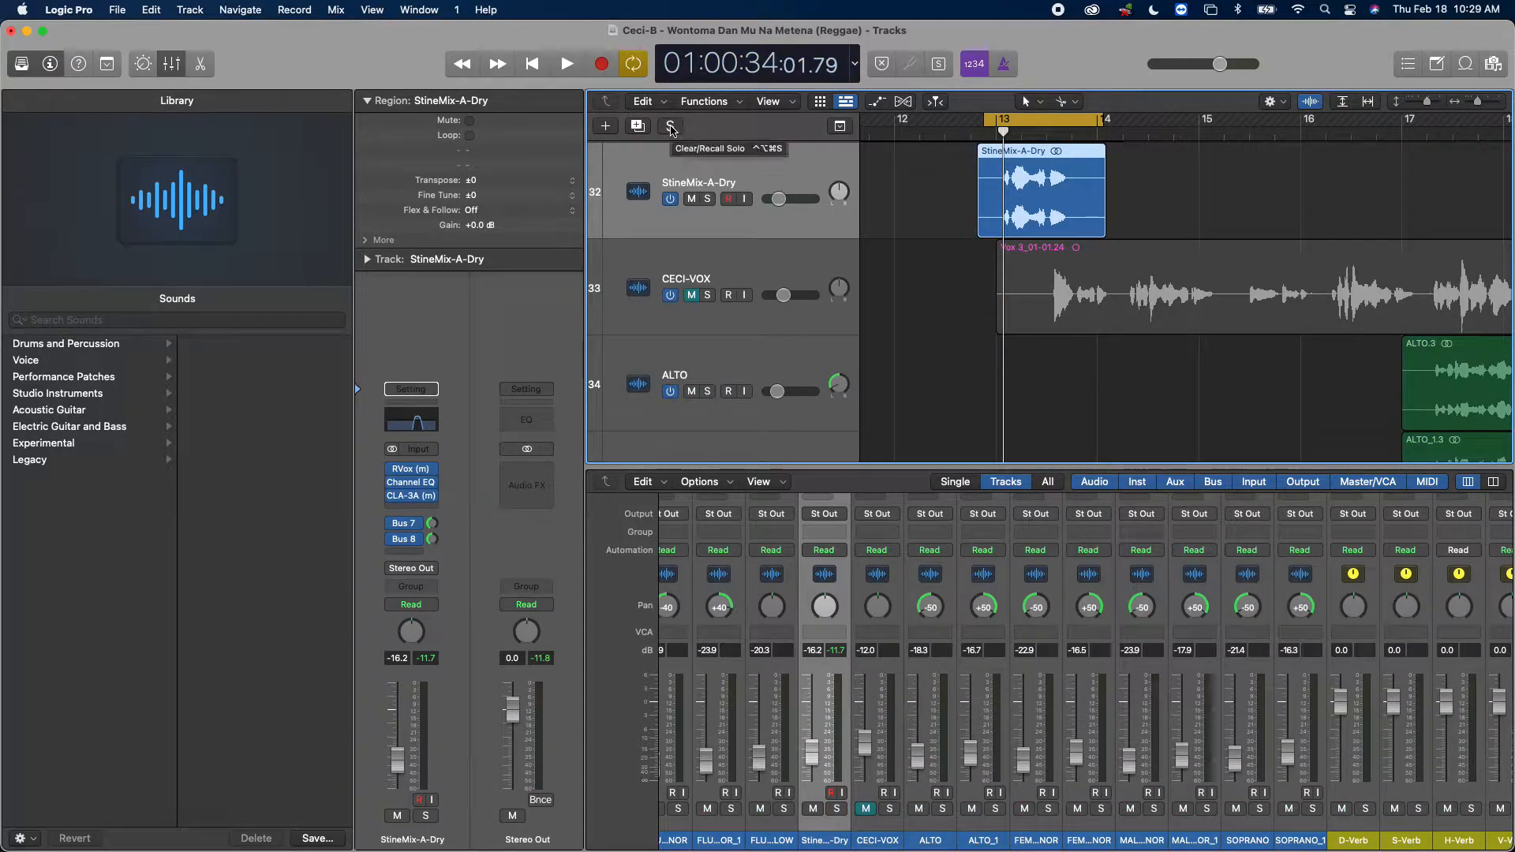
pyautogui.click(671, 127)
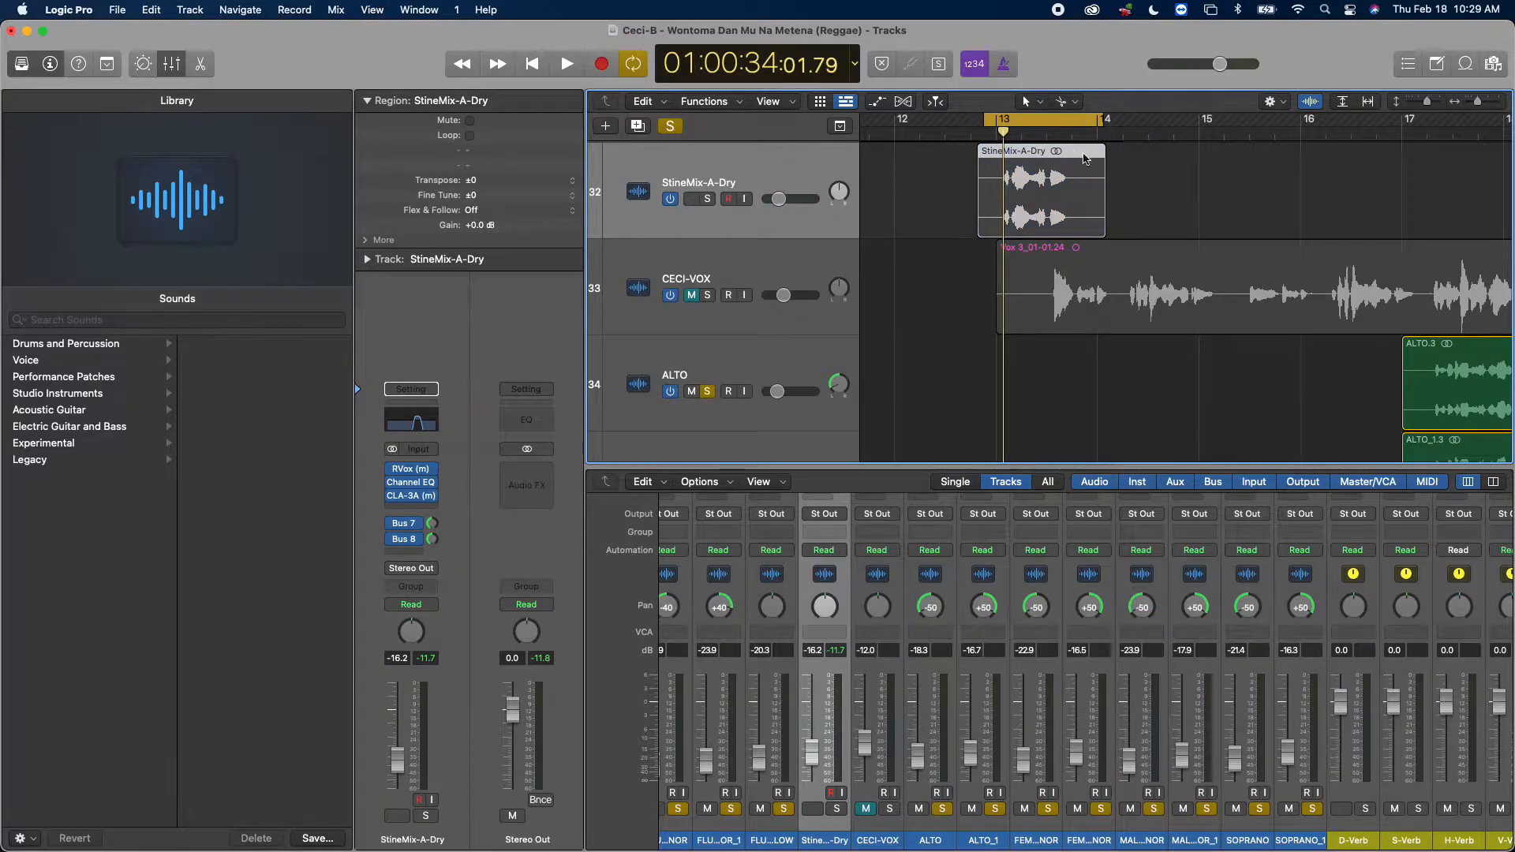
pyautogui.moveTo(985, 120); pyautogui.dragTo(871, 119)
pyautogui.moveTo(1113, 127); pyautogui.dragTo(1306, 128)
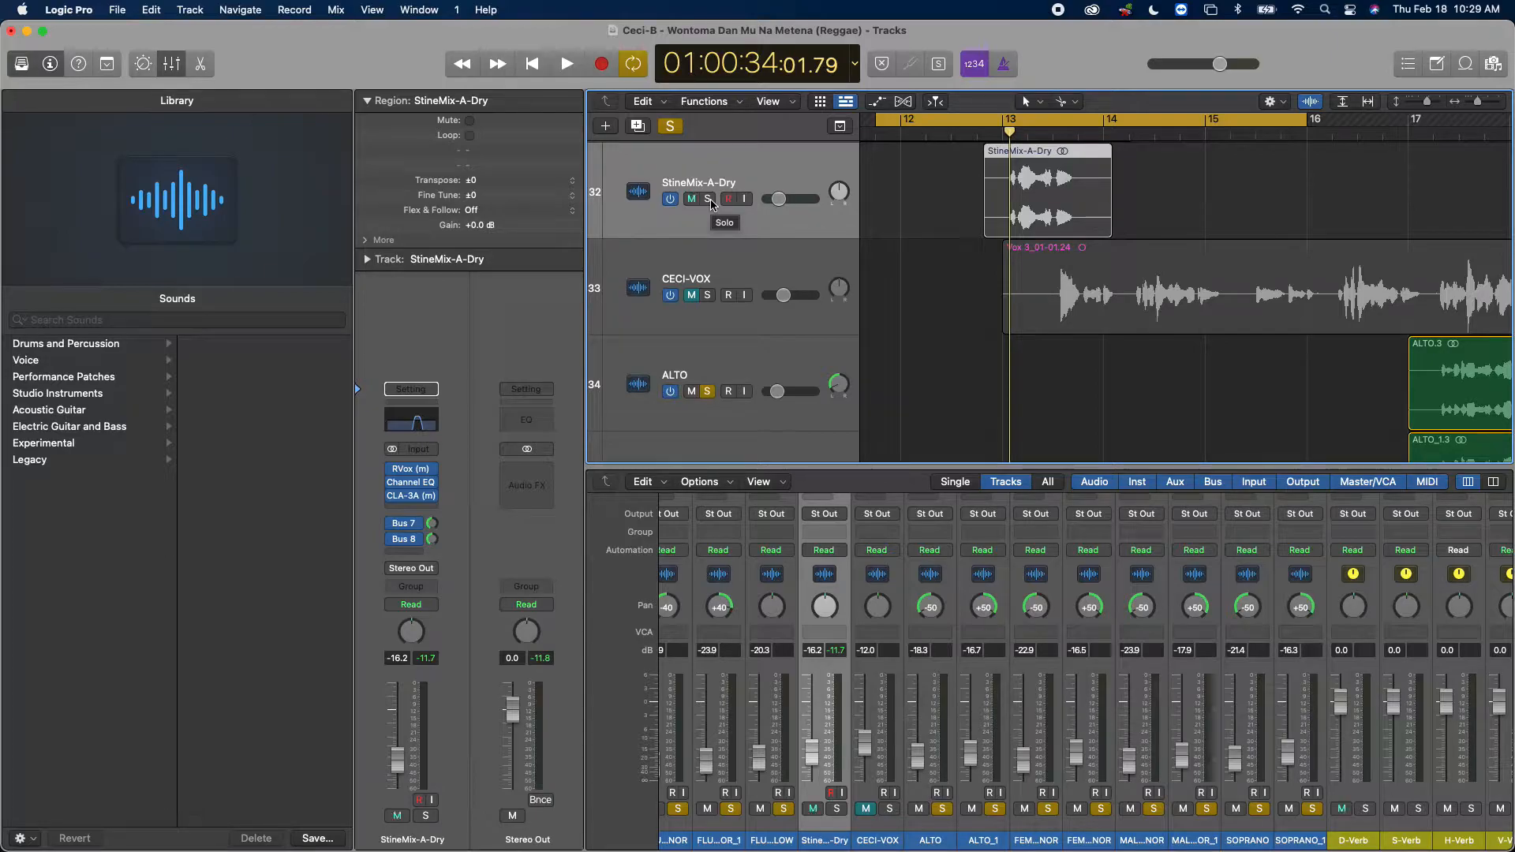
# Step: Solo the StineMix-A-Dry track together with the already soloed tracks and audition the vocal in the mix
pyautogui.click(708, 199)
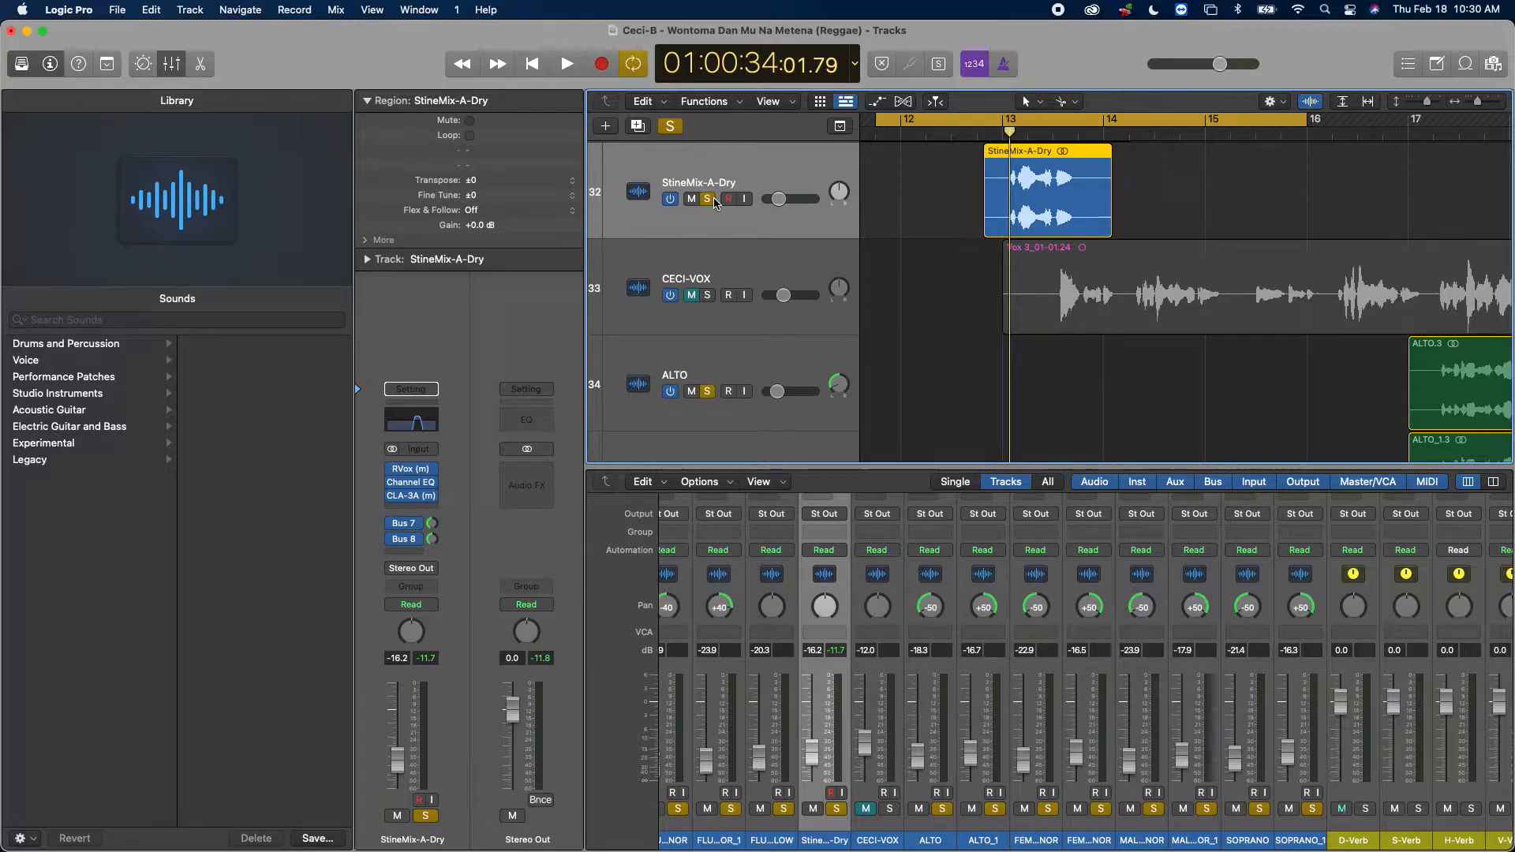
pyautogui.press('space')
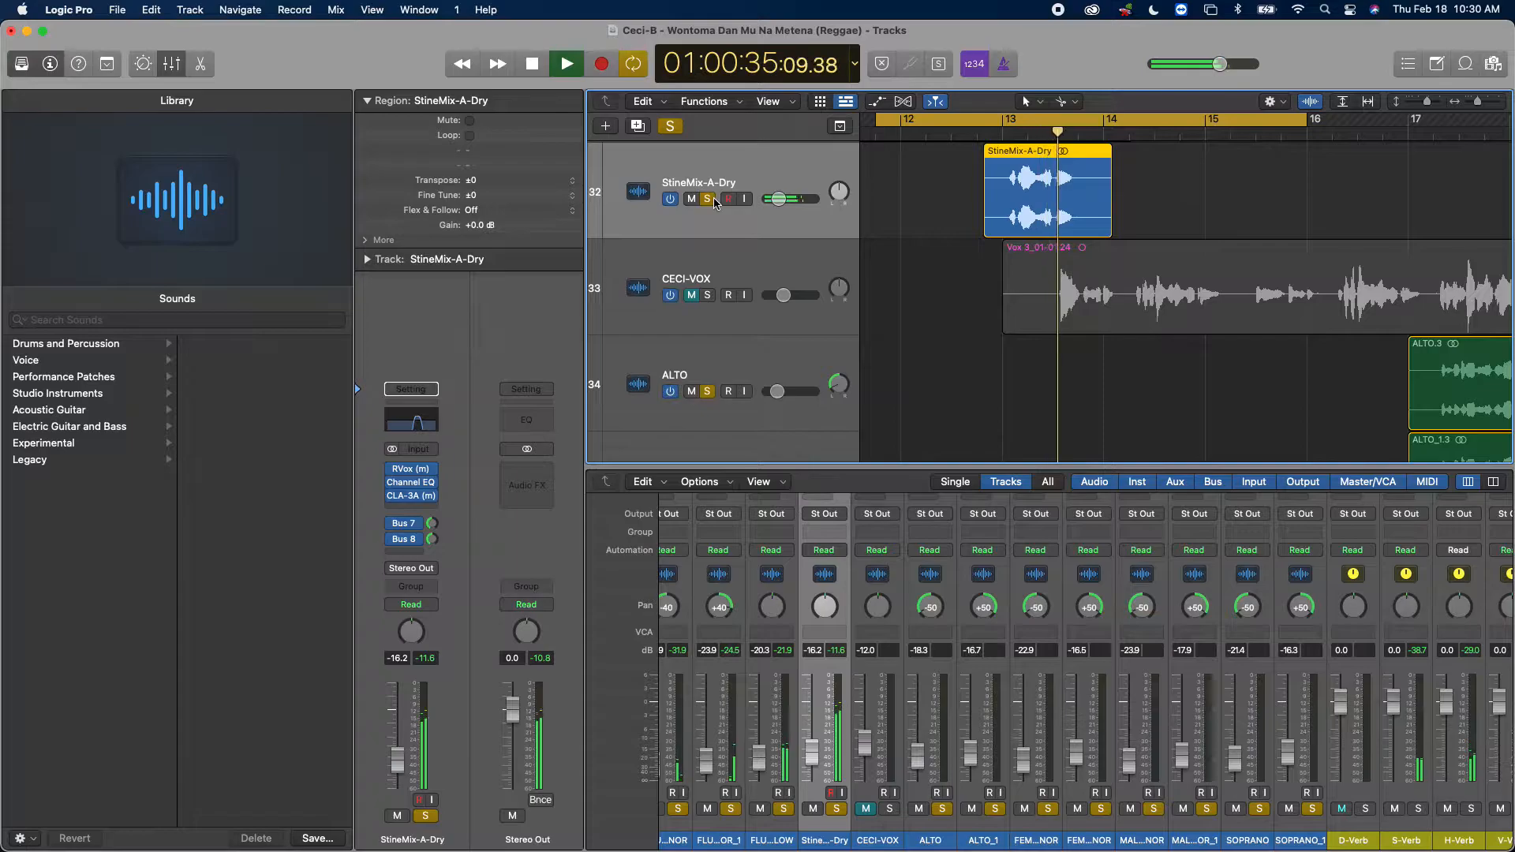
pyautogui.press('space')
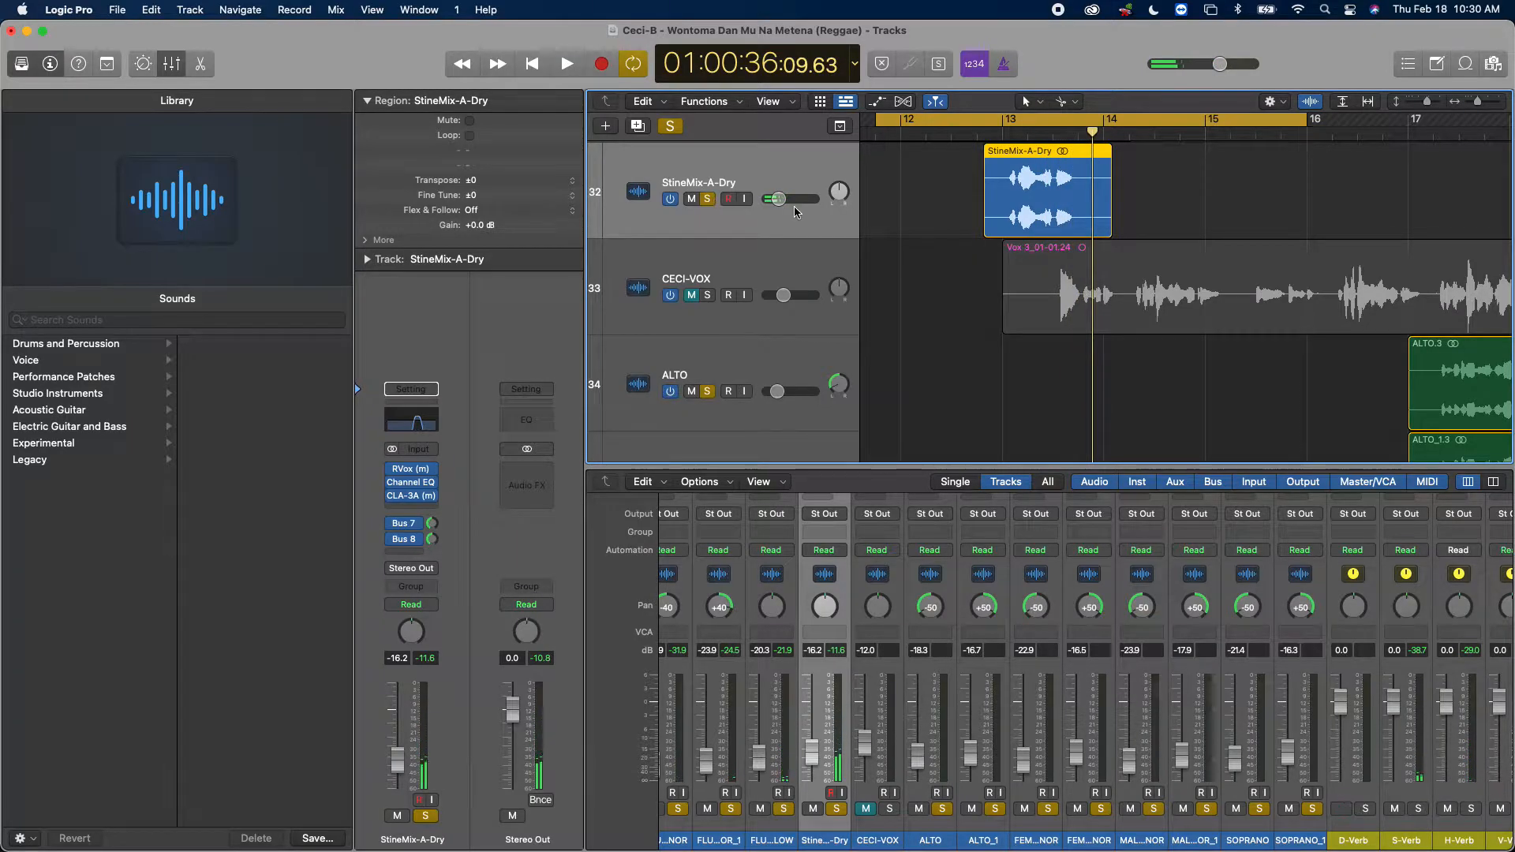
pyautogui.click(911, 251)
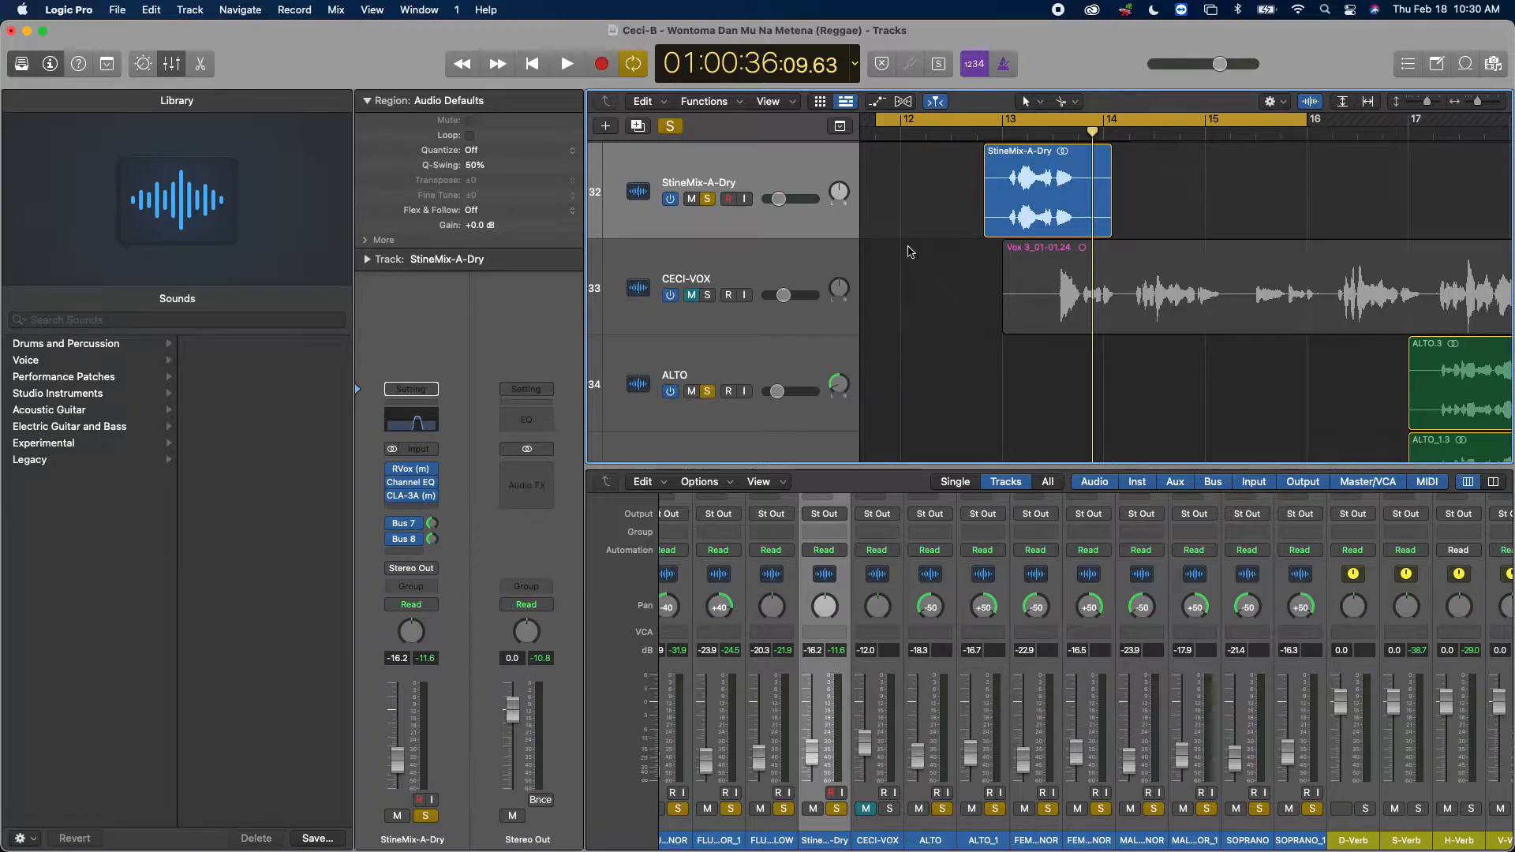
# Step: Compare the StineMix-A-Dry vocal in the mix with its Channel EQ, CLA-3A and Bus 7 and Bus 8 sends bypassed and switched back on
pyautogui.press('space')
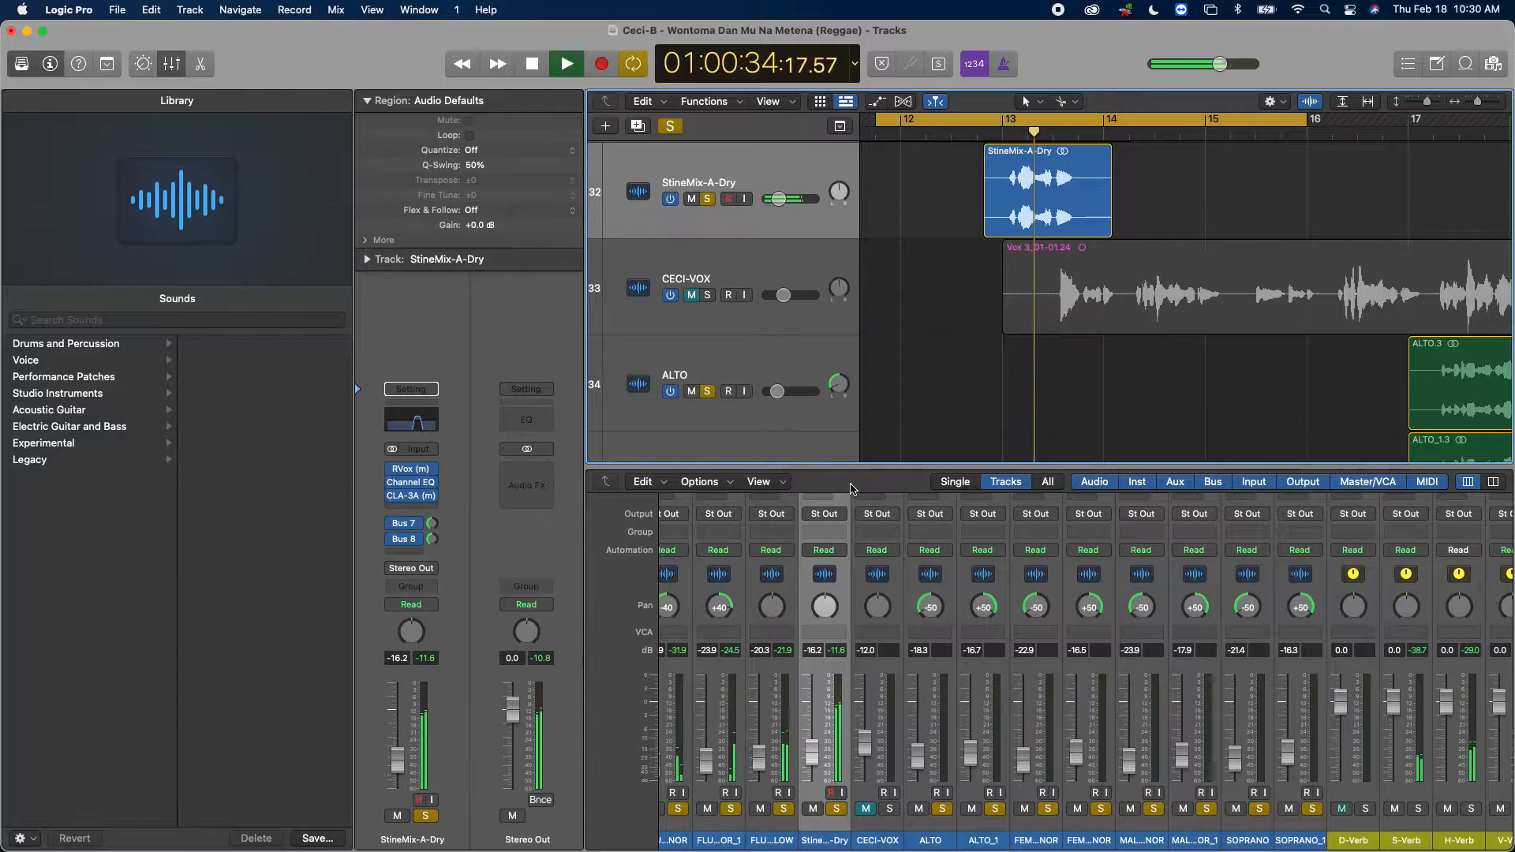
pyautogui.scroll(5, 815, 620)
pyautogui.click(812, 618)
pyautogui.click(811, 603)
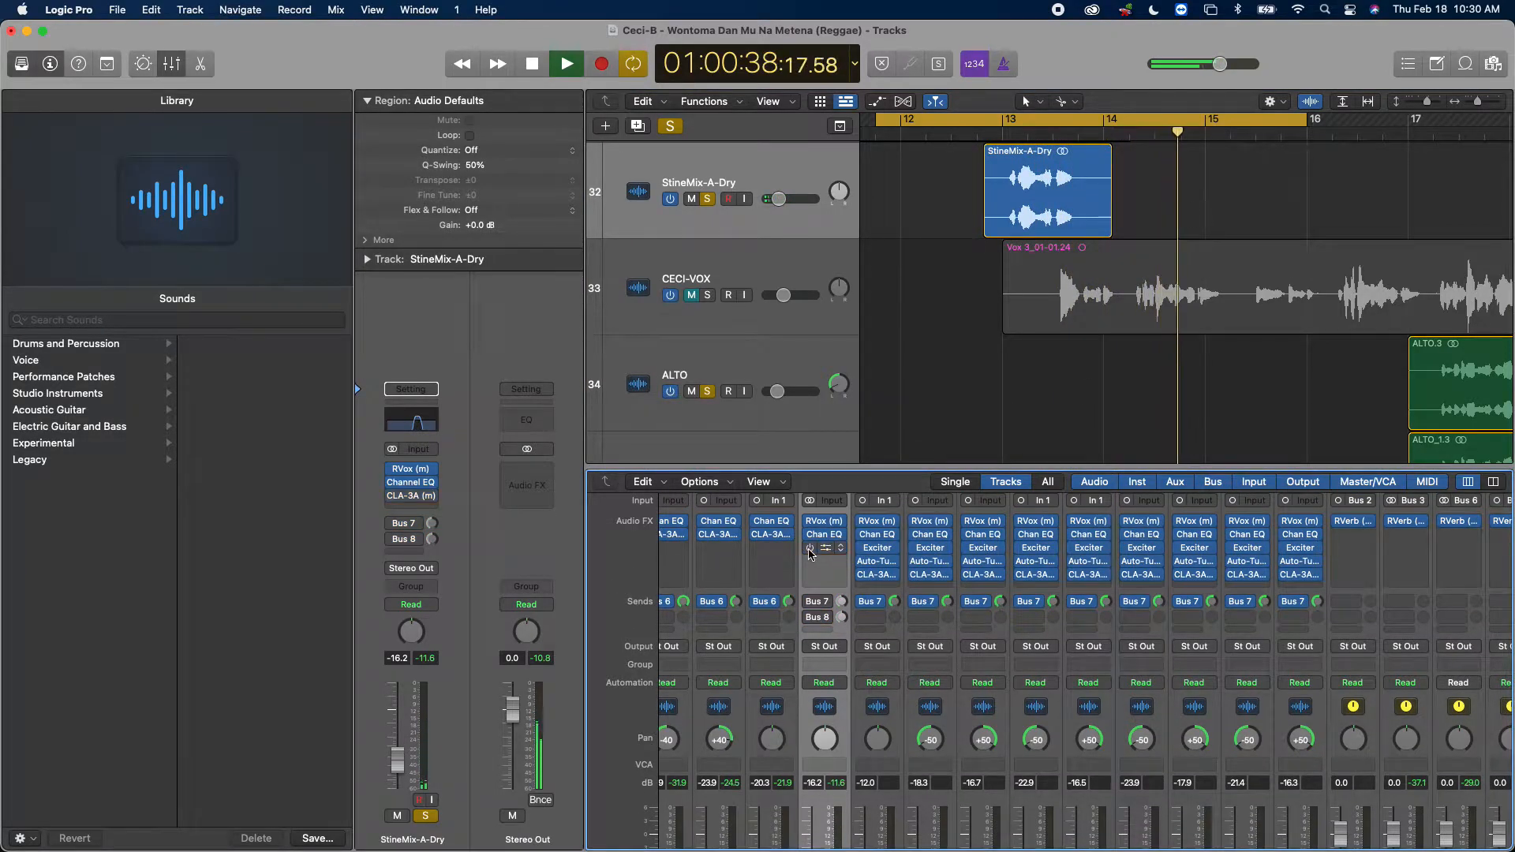
pyautogui.press('space')
pyautogui.press('space')
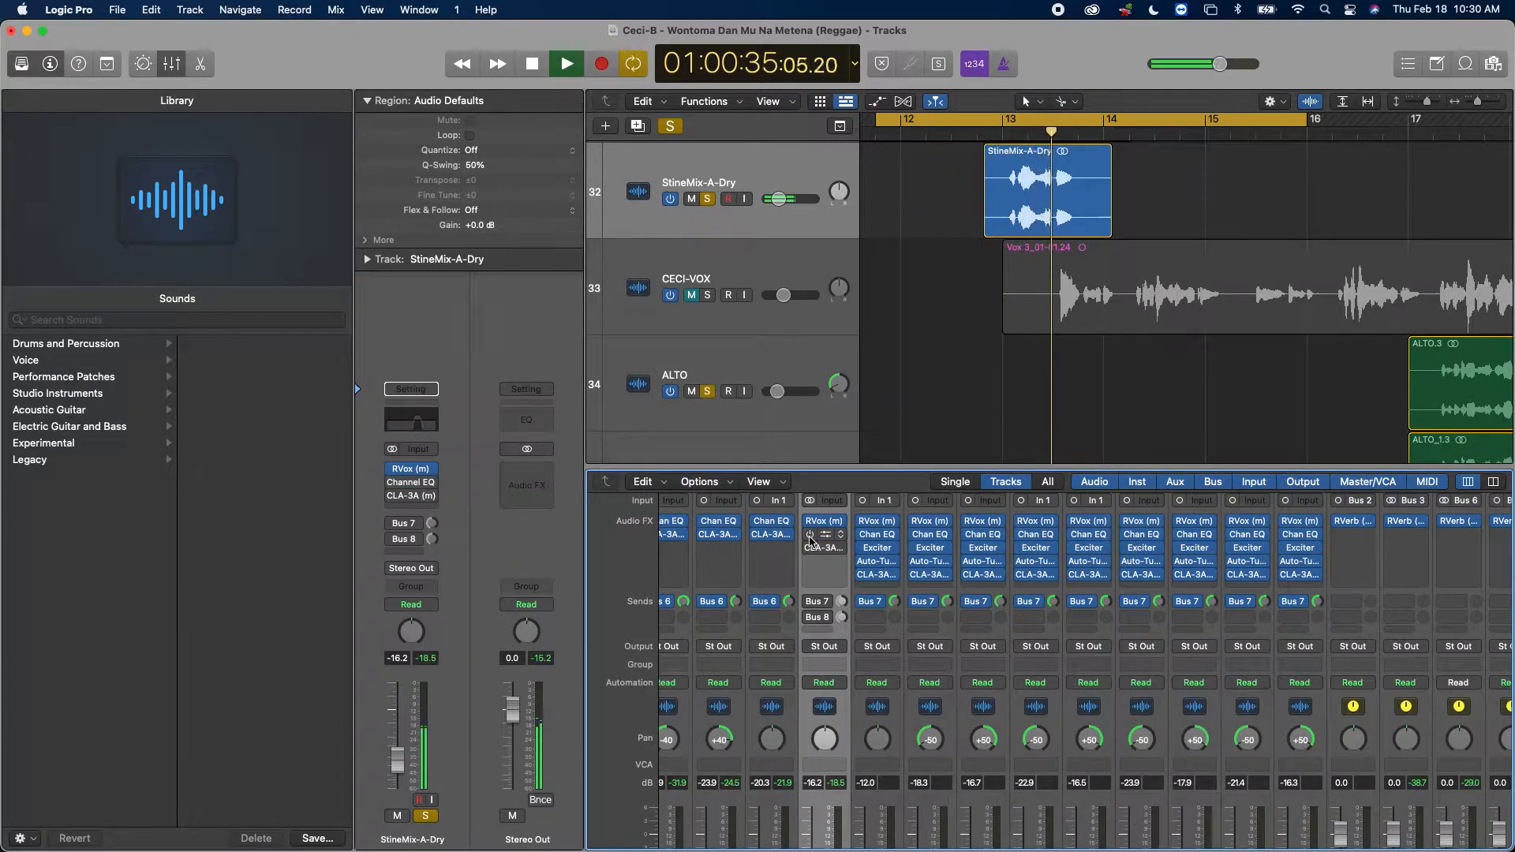
pyautogui.press('space')
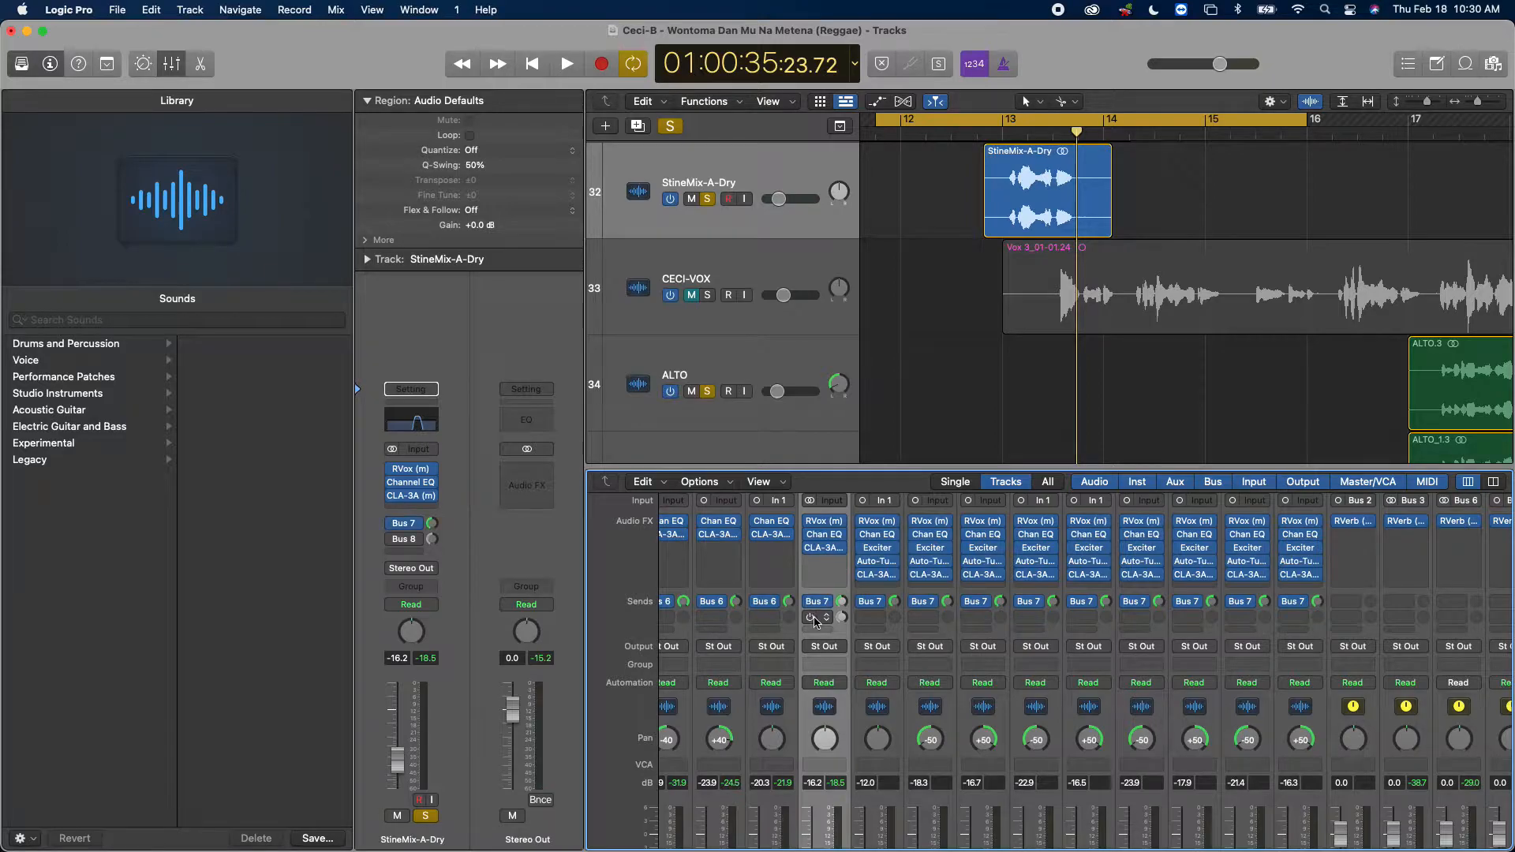
pyautogui.click(1050, 410)
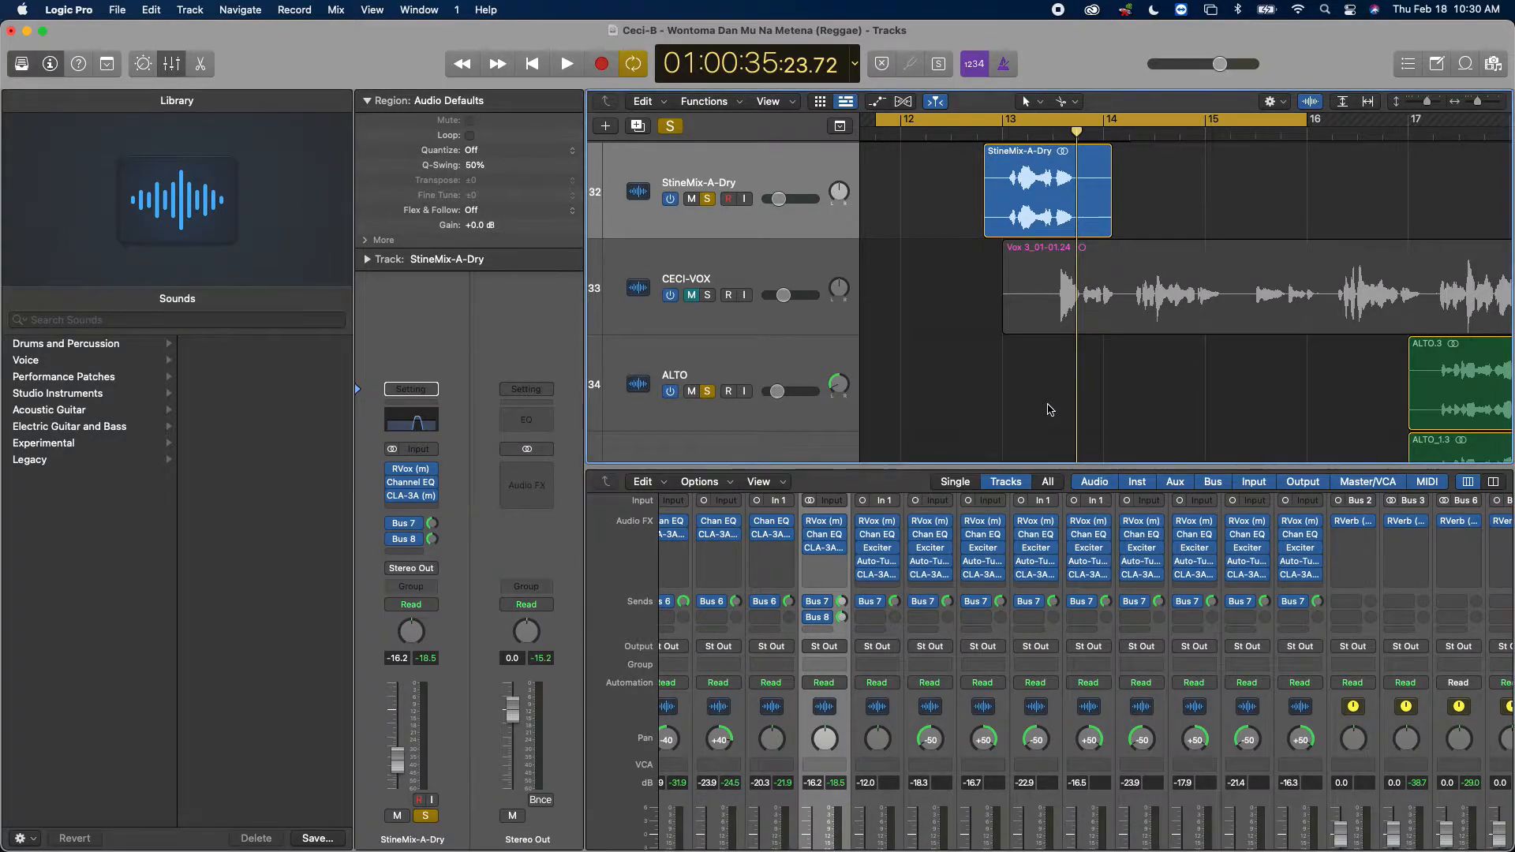
pyautogui.press('space')
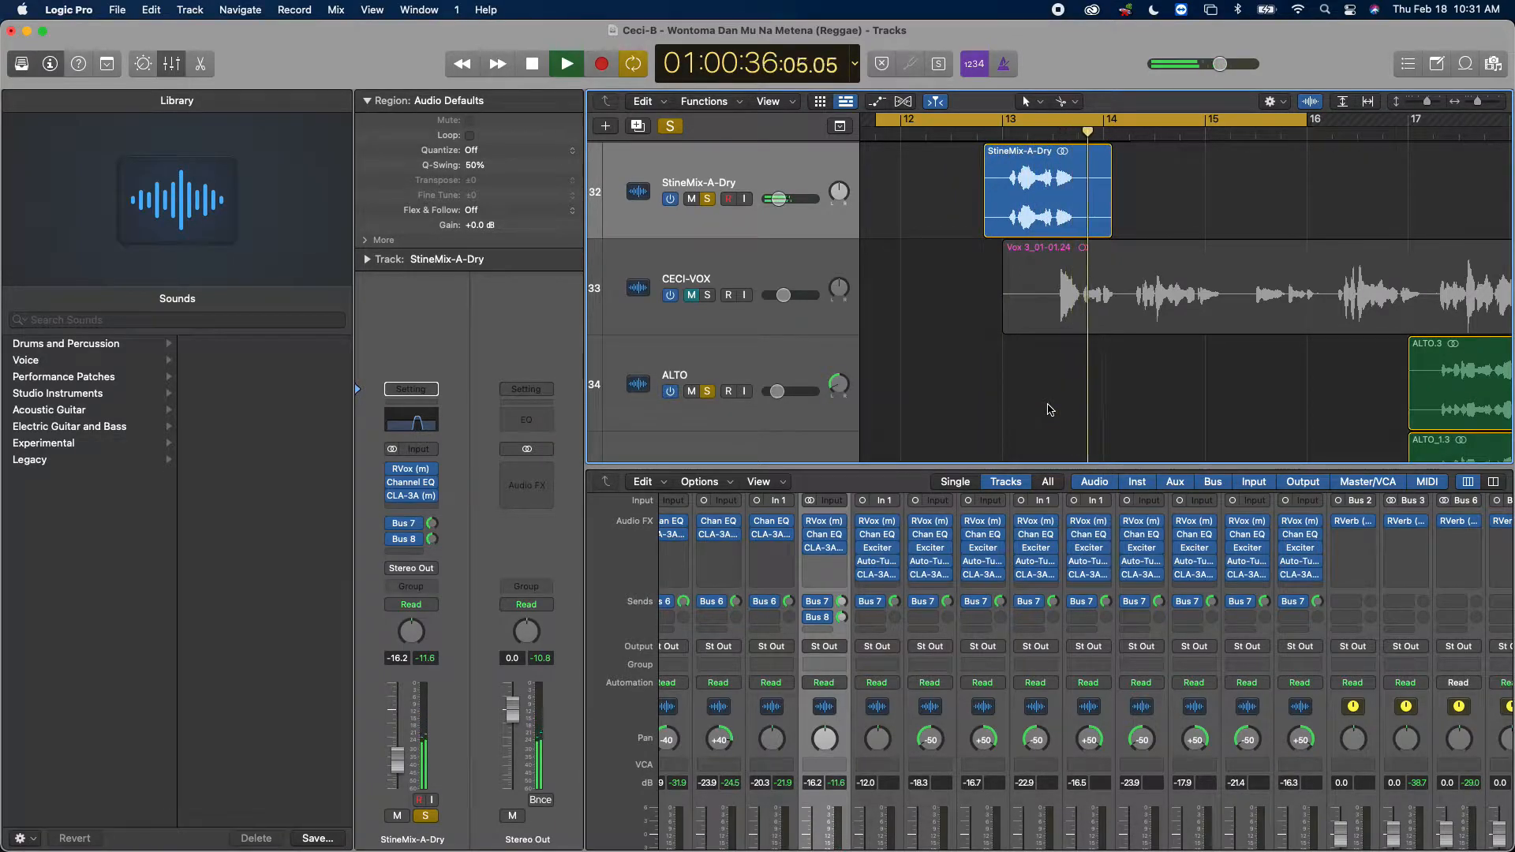
pyautogui.press('space')
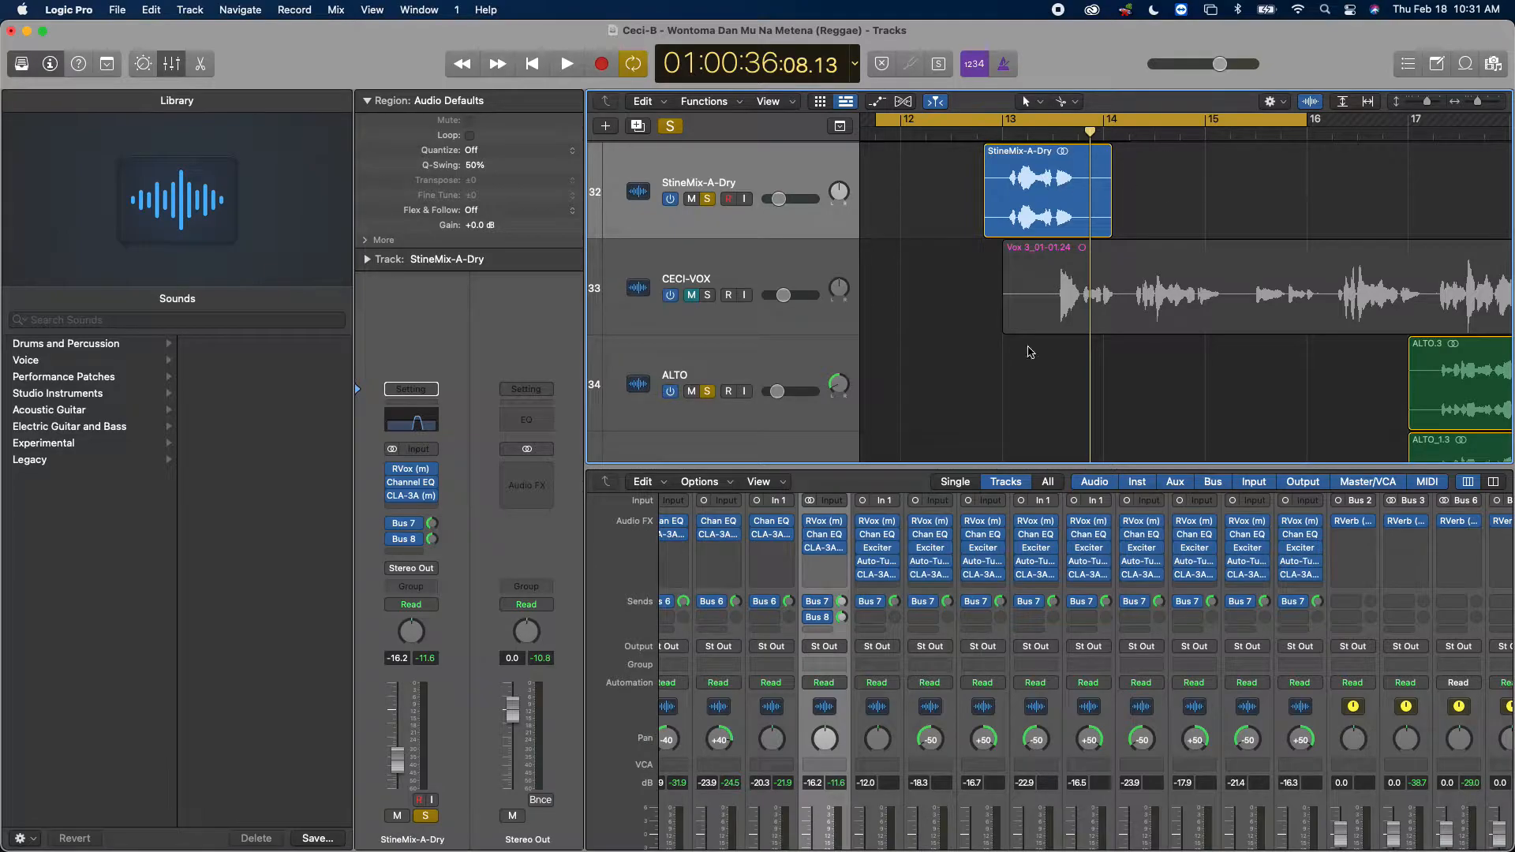
# Step: Compare the StineMix-A-Dry vocal in the mix with only its Channel EQ bypassed and with the EQ switched back on
pyautogui.click(849, 489)
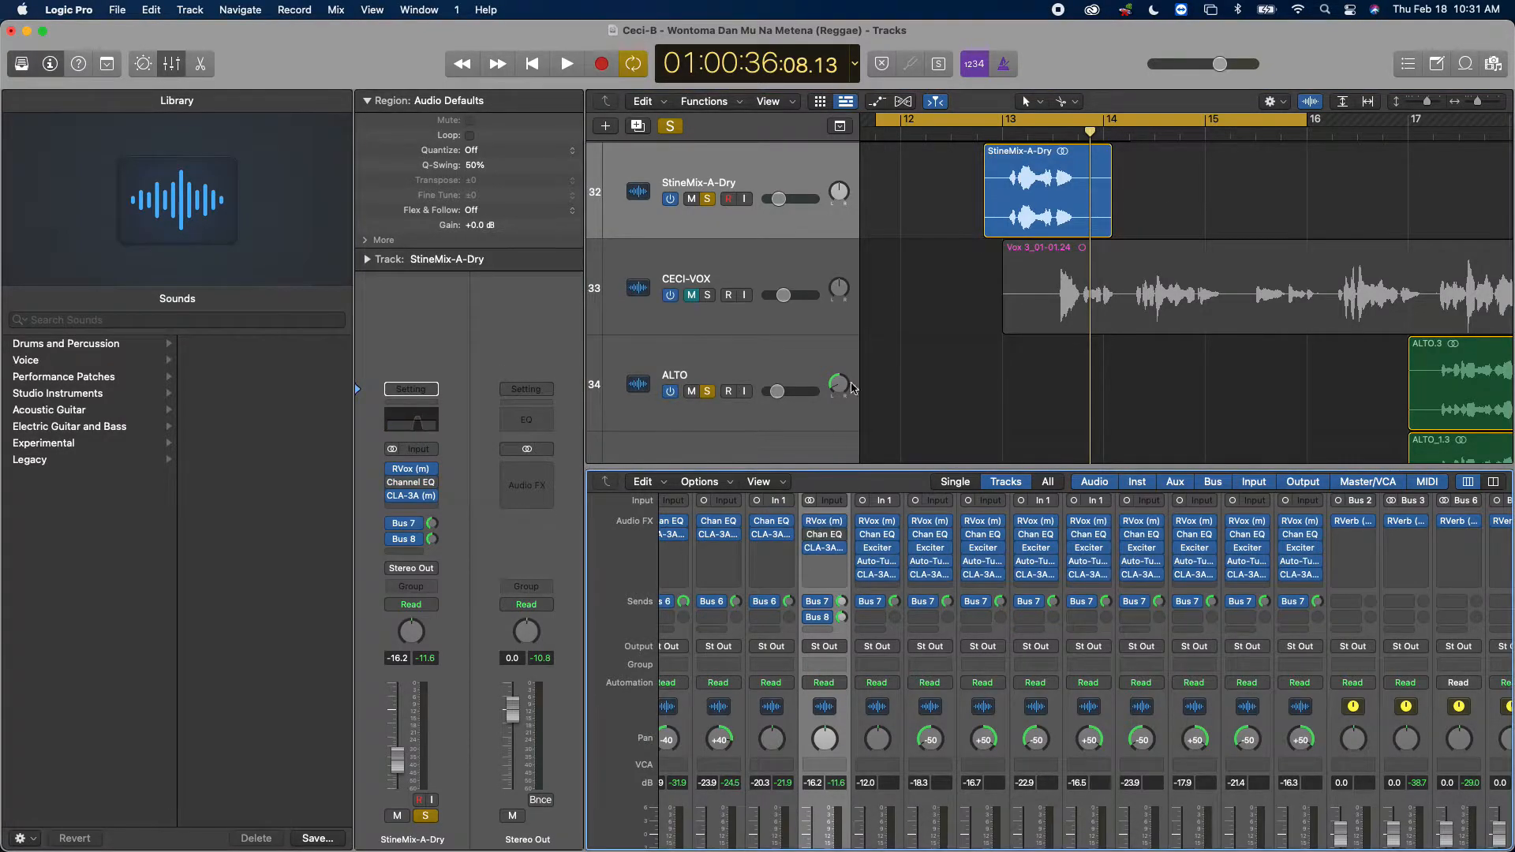
pyautogui.press('space')
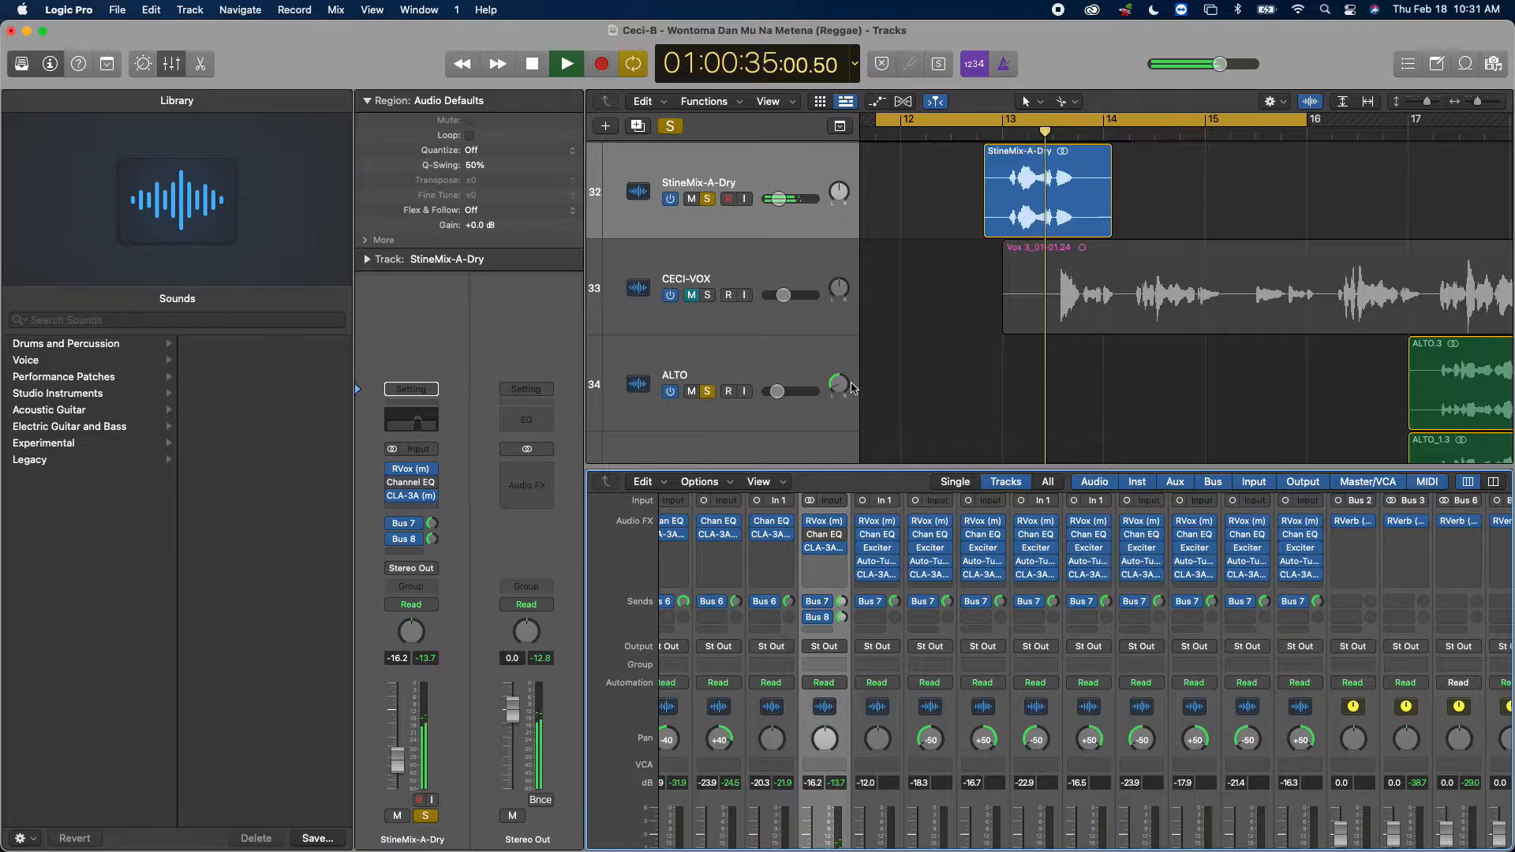
pyautogui.press('space')
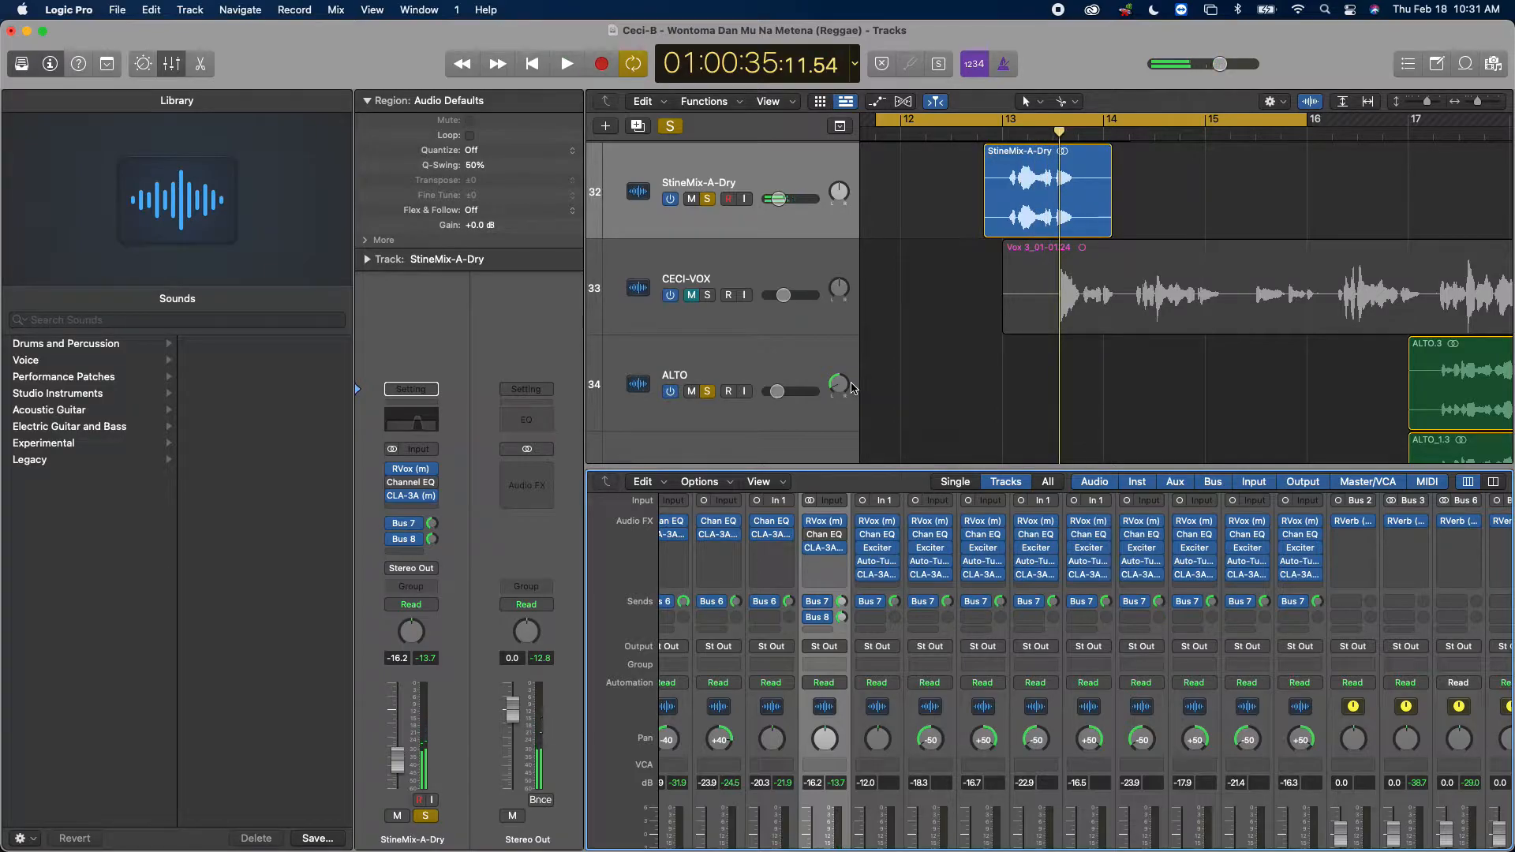
pyautogui.press('space')
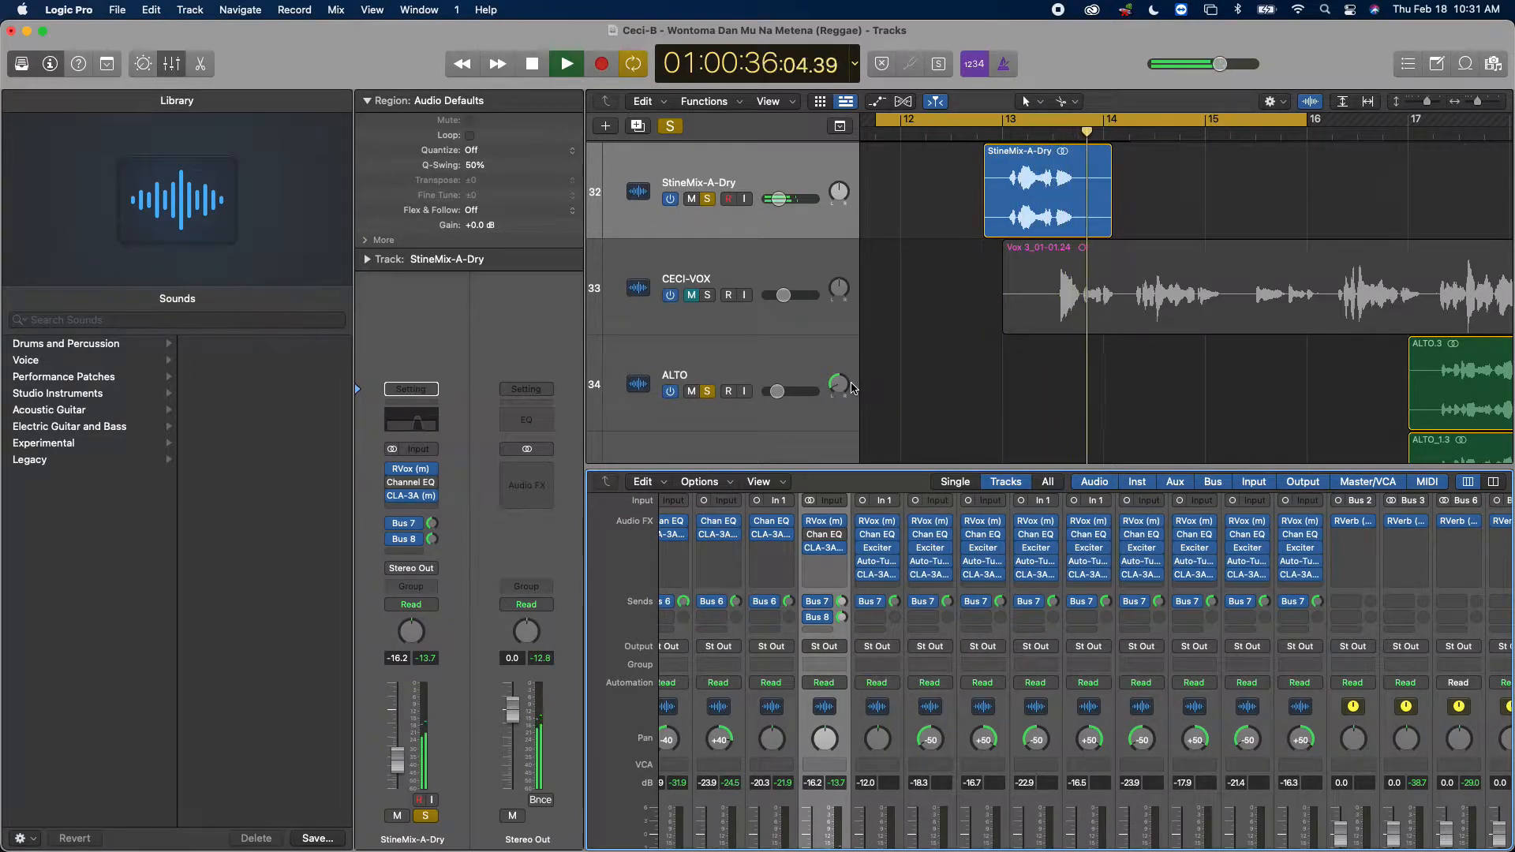
pyautogui.press('space')
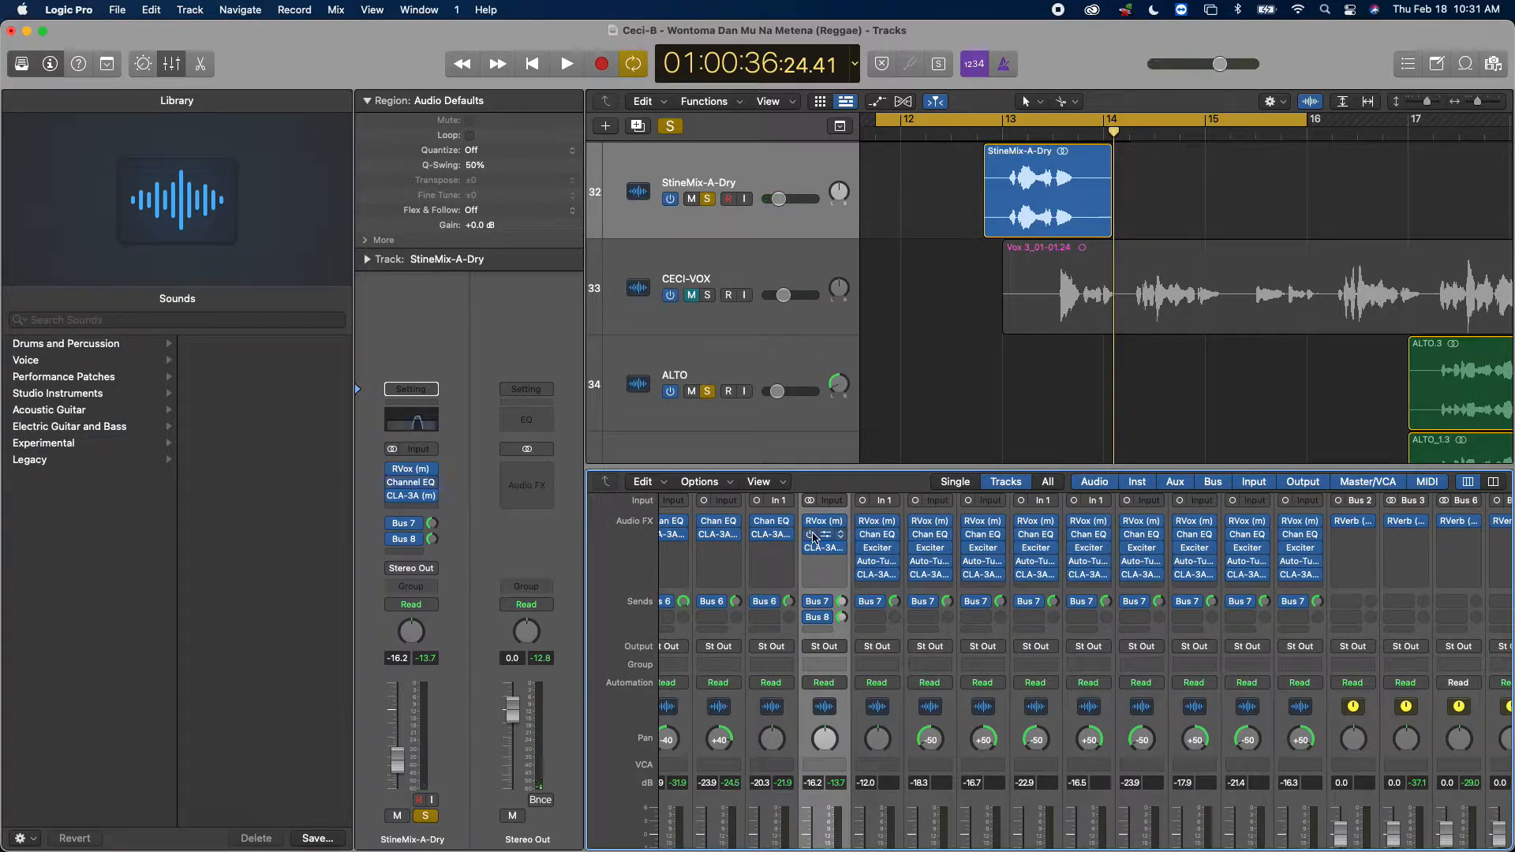
pyautogui.press('space')
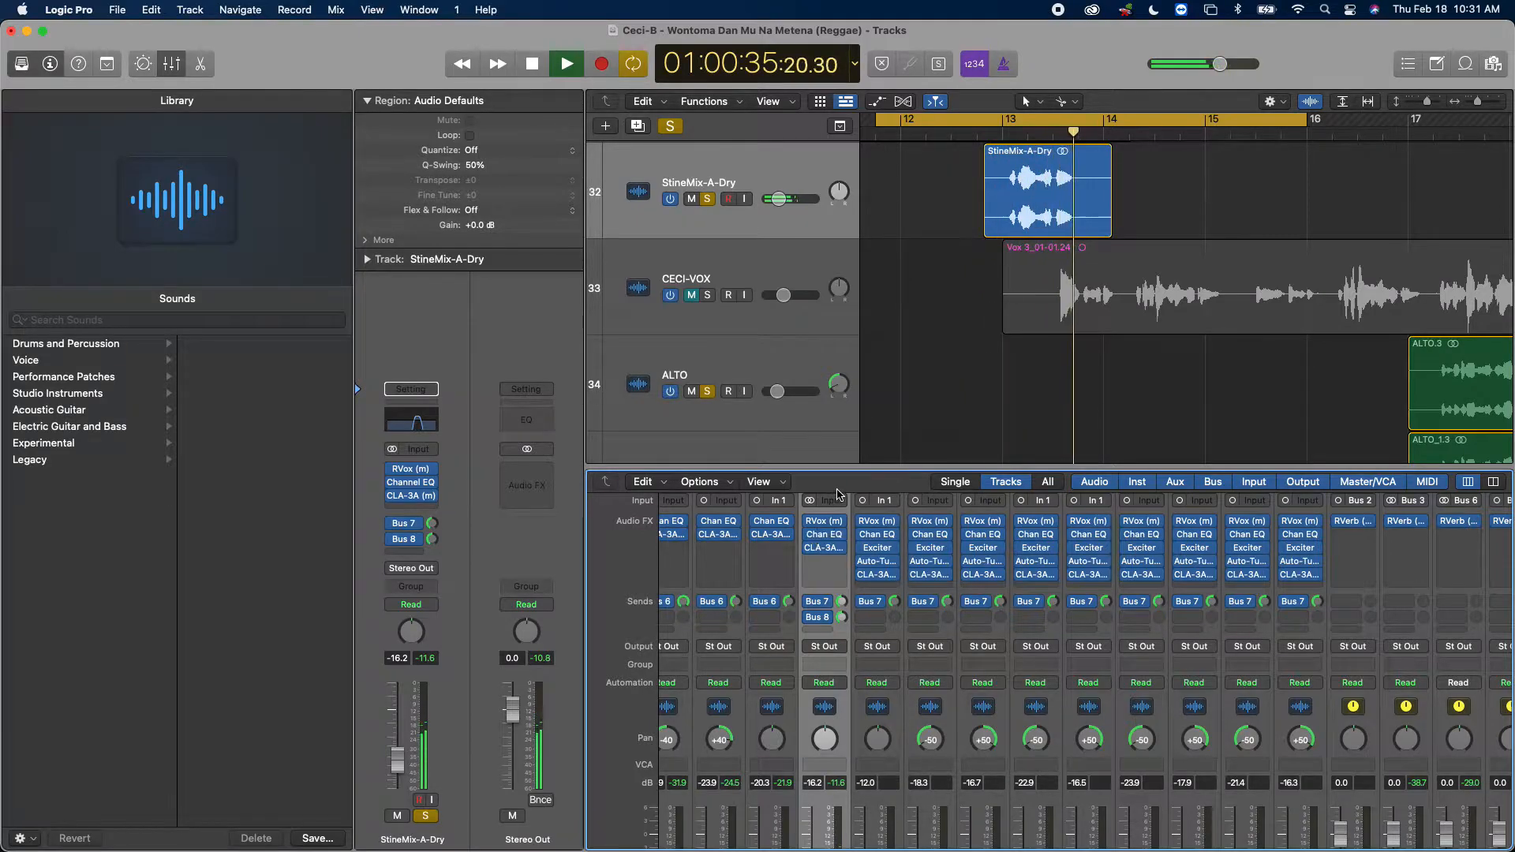
pyautogui.press('space')
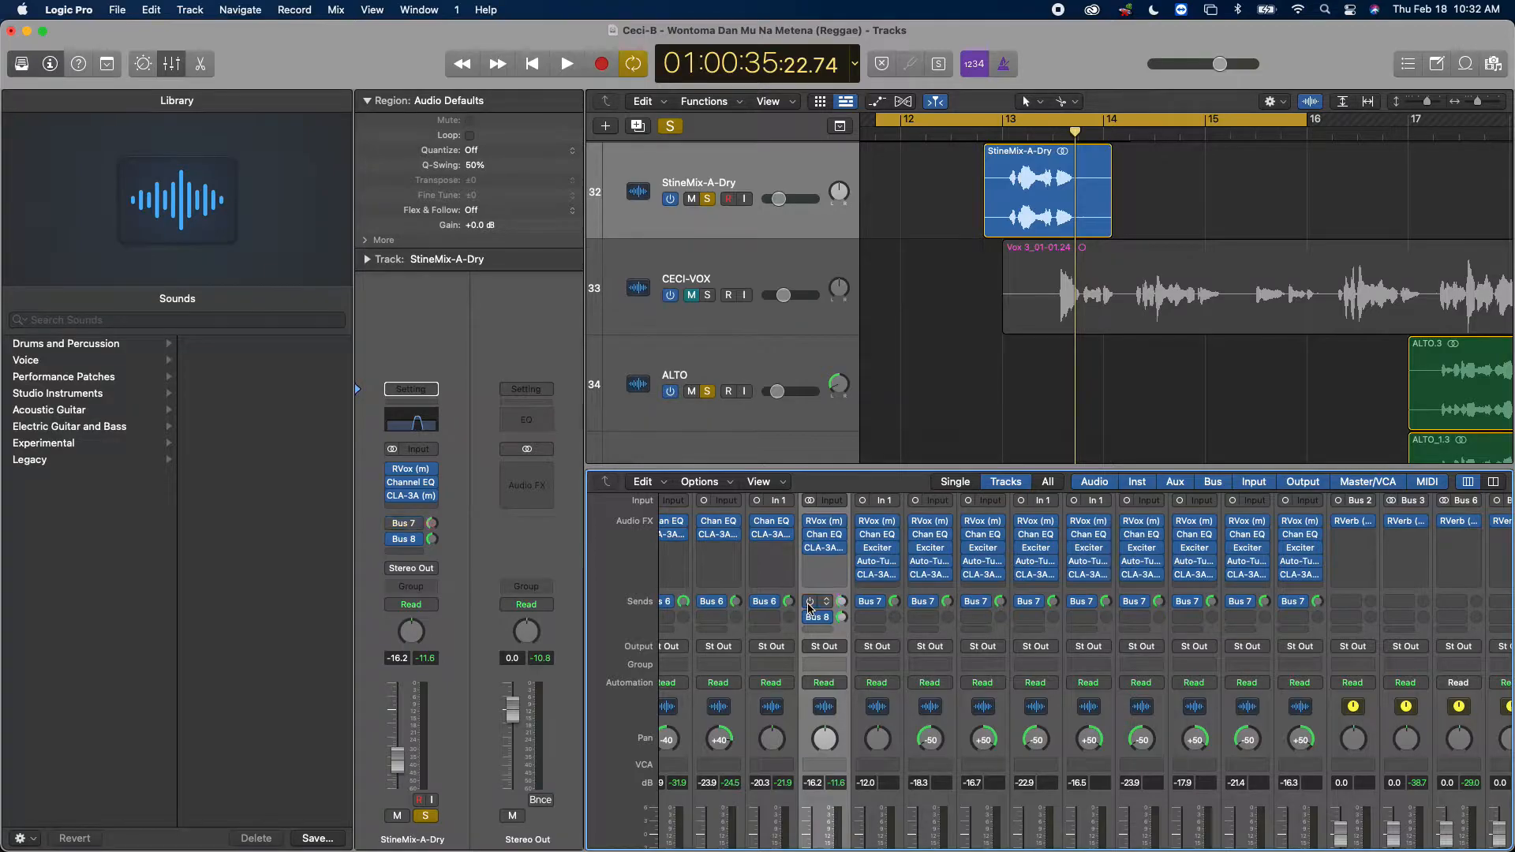
# Step: Audition the StineMix-A-Dry vocal in the mix with its Bus 7 send bypassed and switch the send back on
pyautogui.press('space')
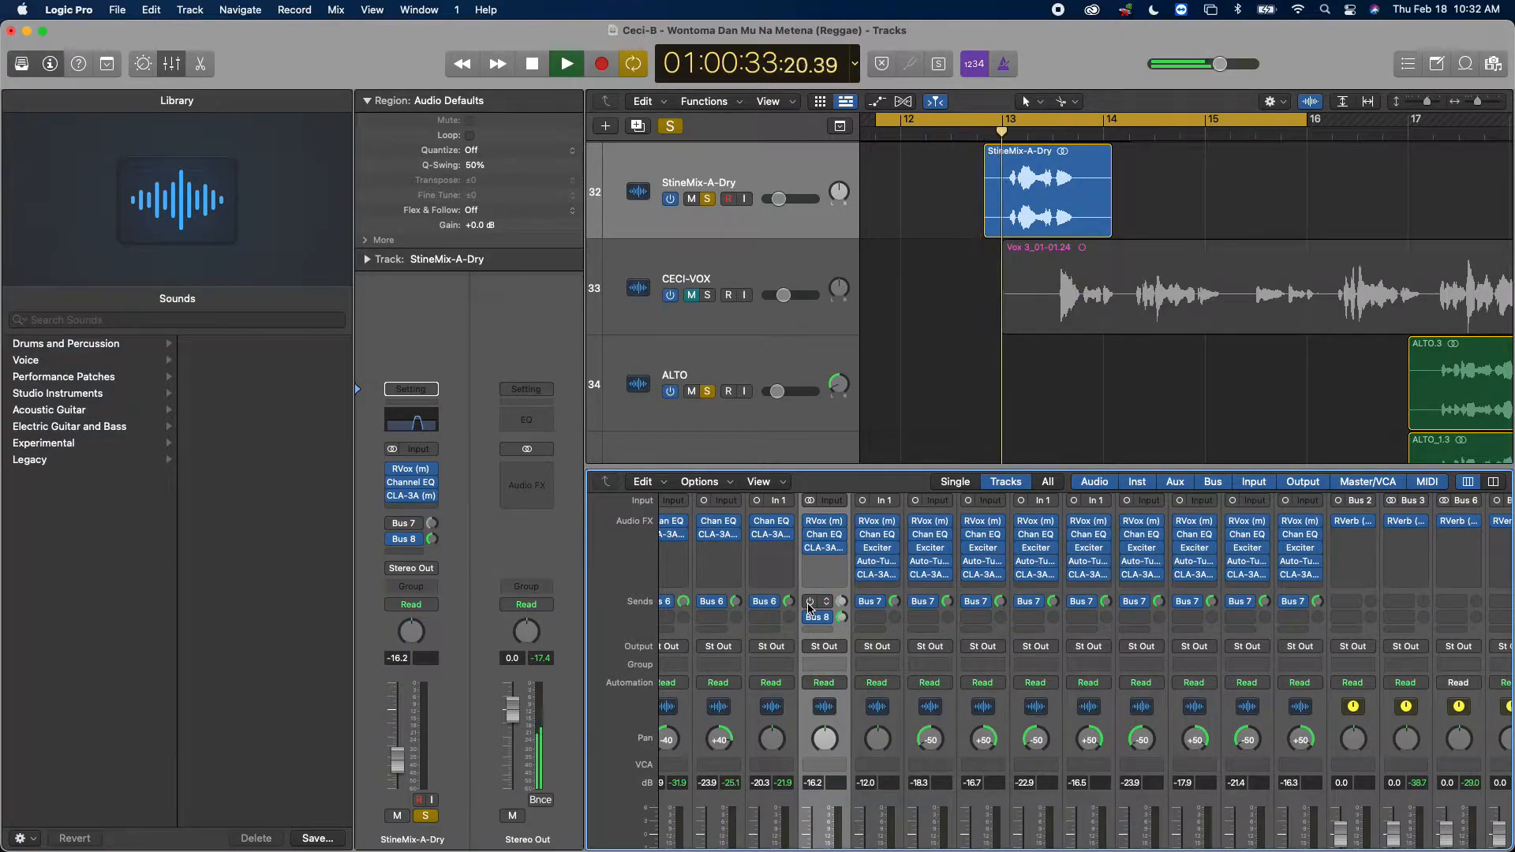
pyautogui.press('space')
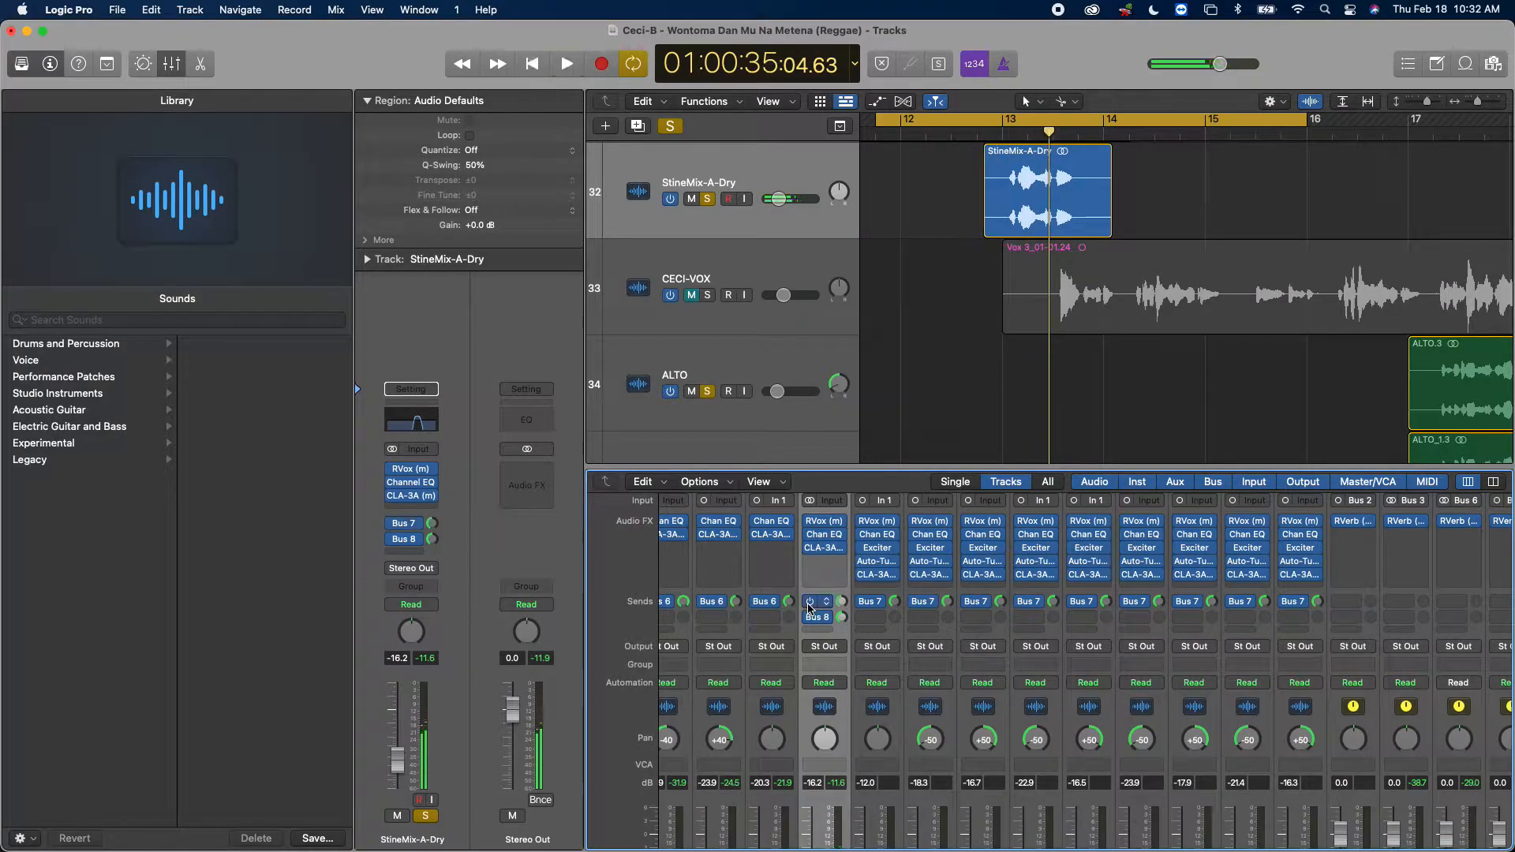
# Step: Audition the StineMix-A-Dry vocal in the mix with its Bus 8 send bypassed, and switch the send back on
pyautogui.click(810, 617)
pyautogui.press('space')
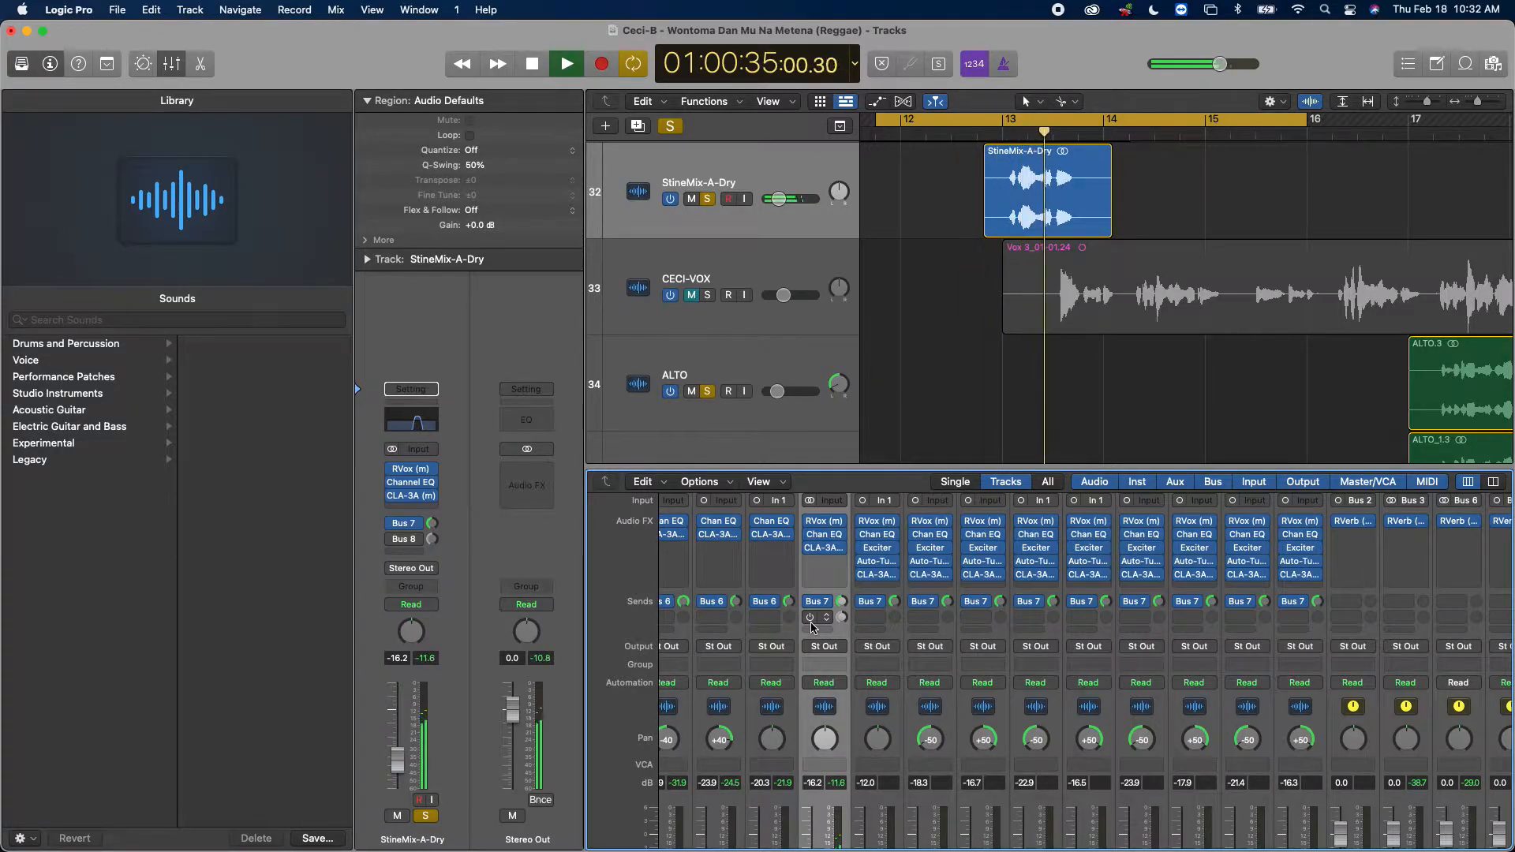
pyautogui.press('space')
pyautogui.click(809, 617)
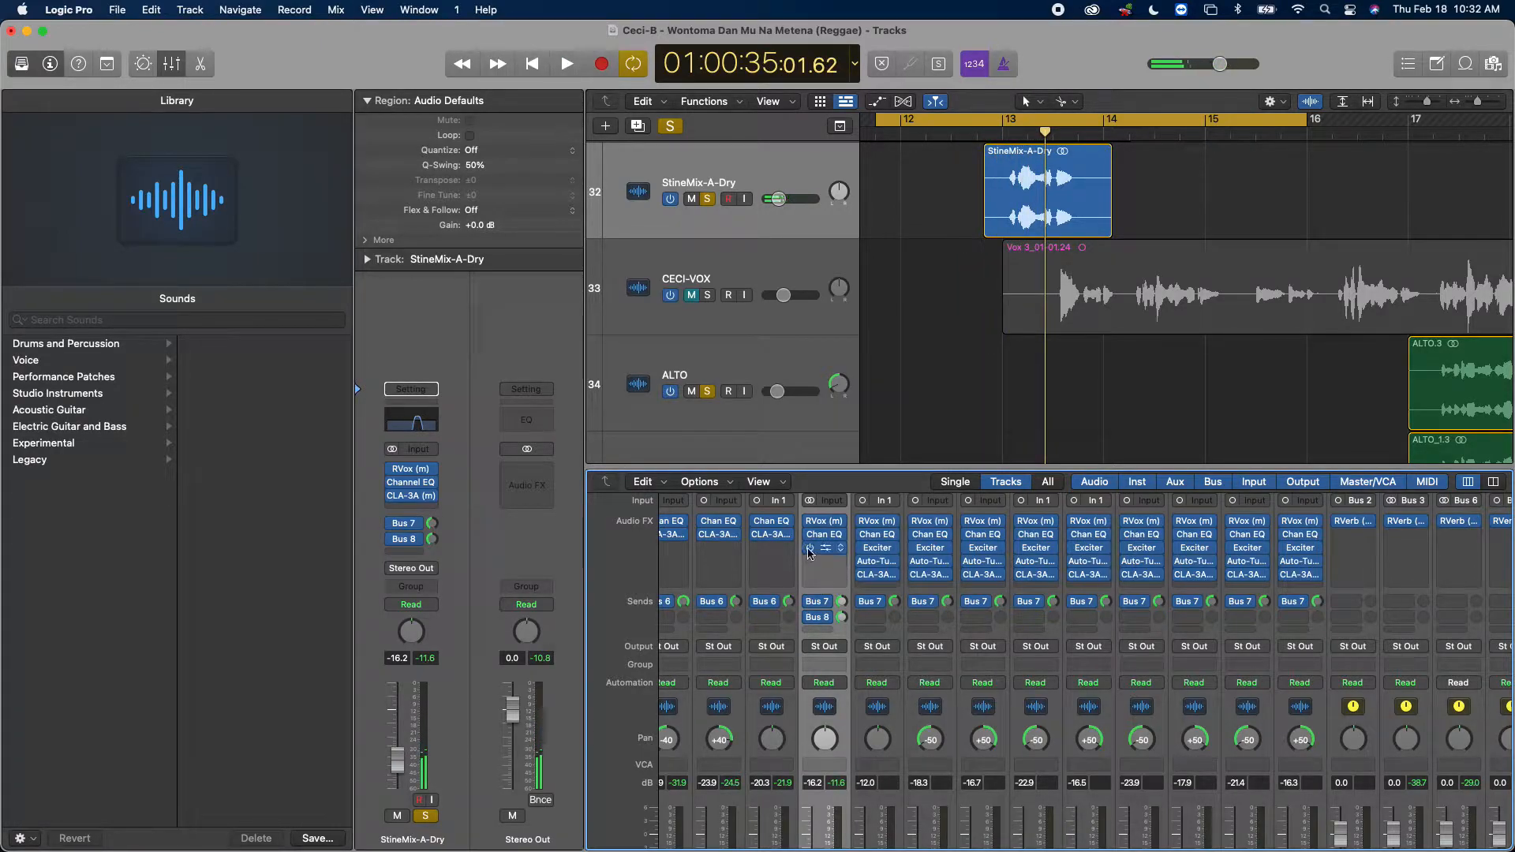
# Step: Audition the StineMix-A-Dry vocal in the mix with only its CLA-3A bypassed, and switch the compressor back on
pyautogui.click(811, 548)
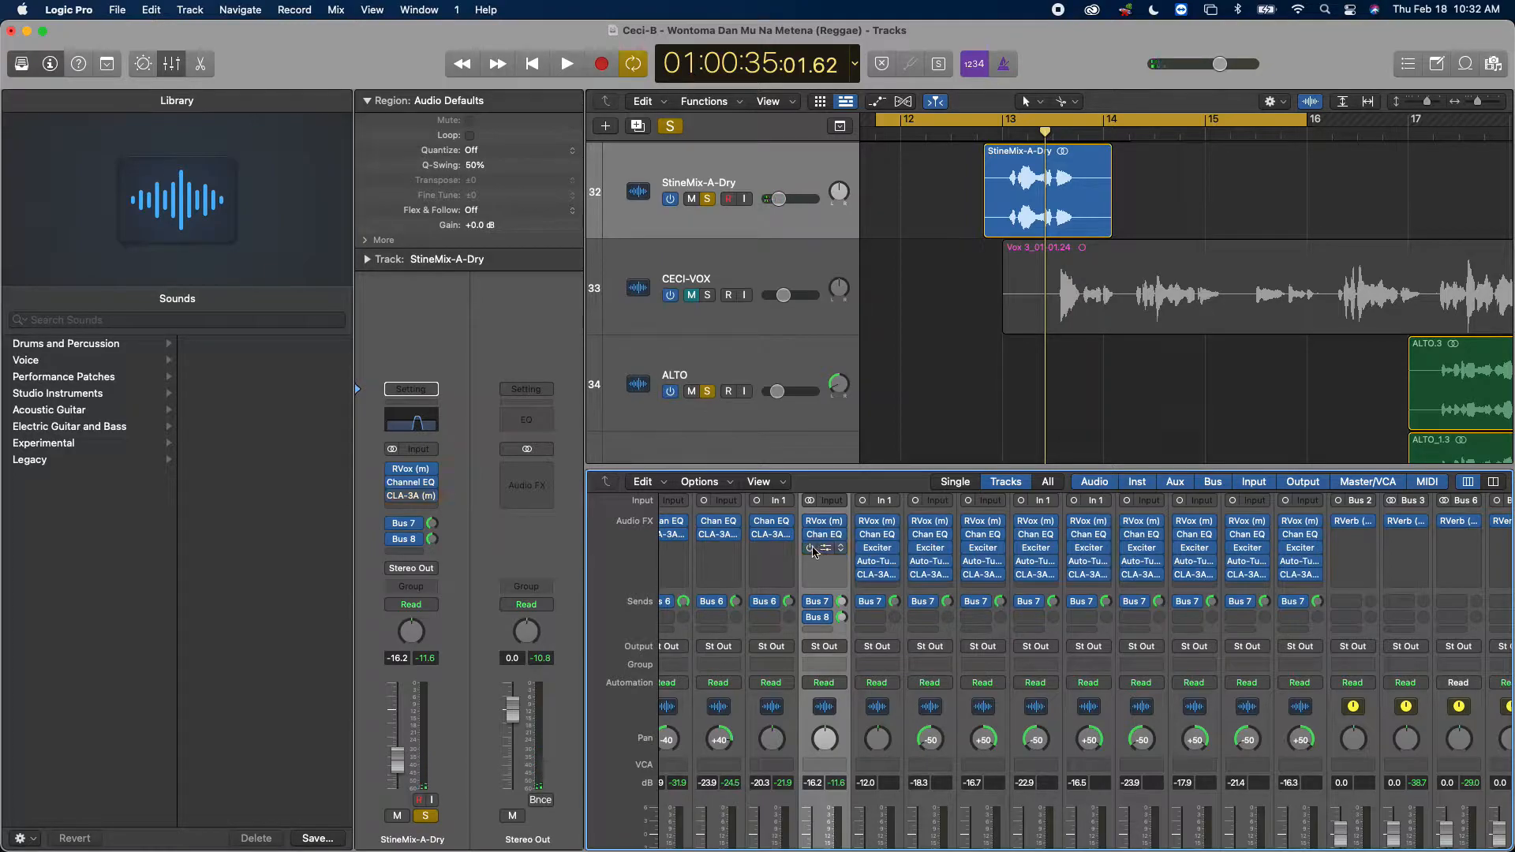
pyautogui.press('space')
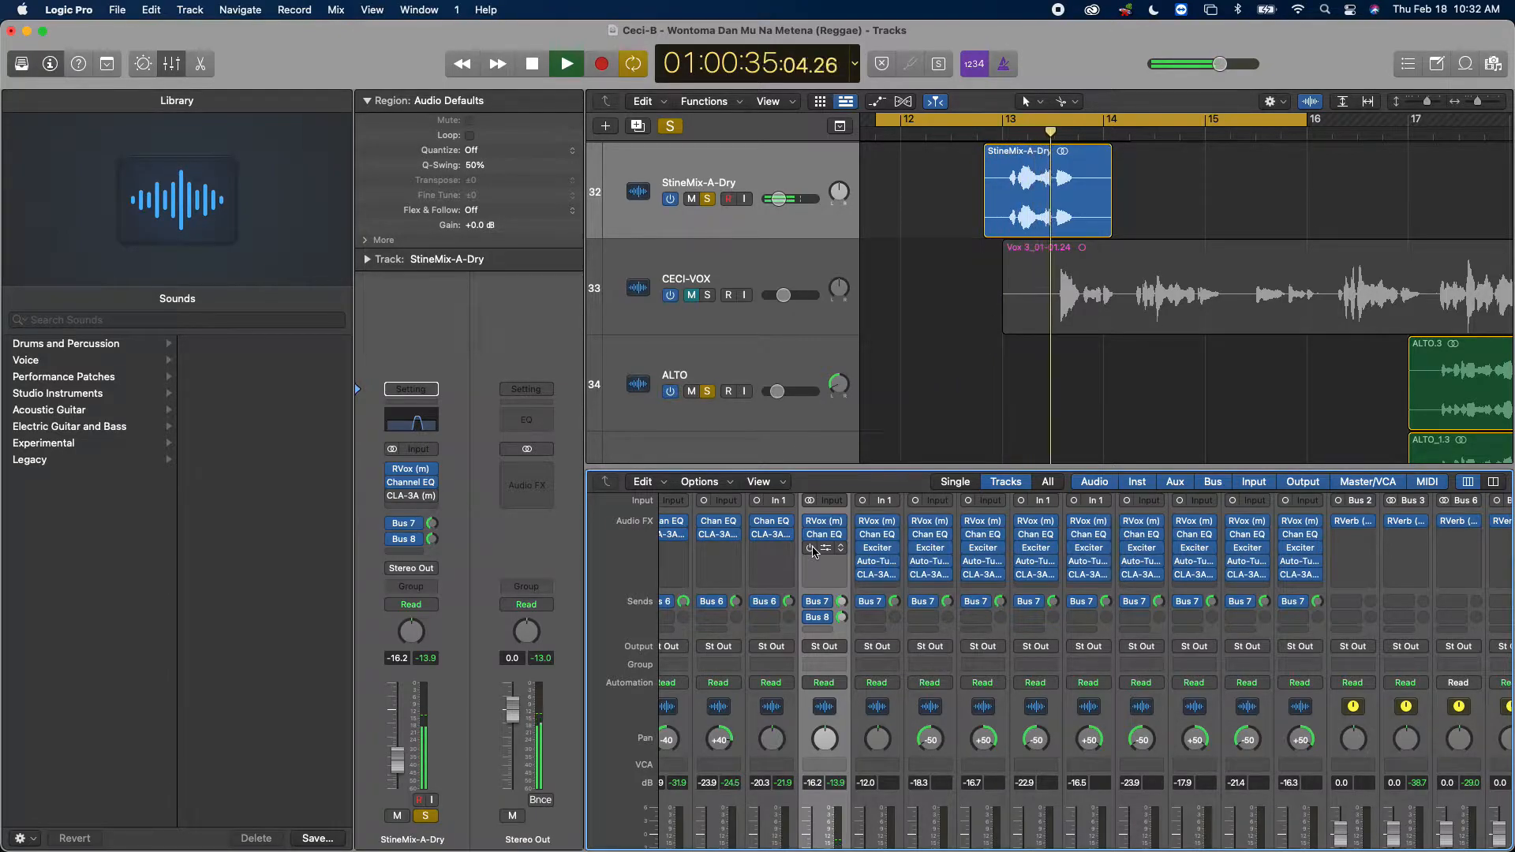
pyautogui.press('space')
pyautogui.click(808, 552)
# Step: Bypass RVox on StineMix-A-Dry and audition the vocal in the mix without it
pyautogui.click(807, 560)
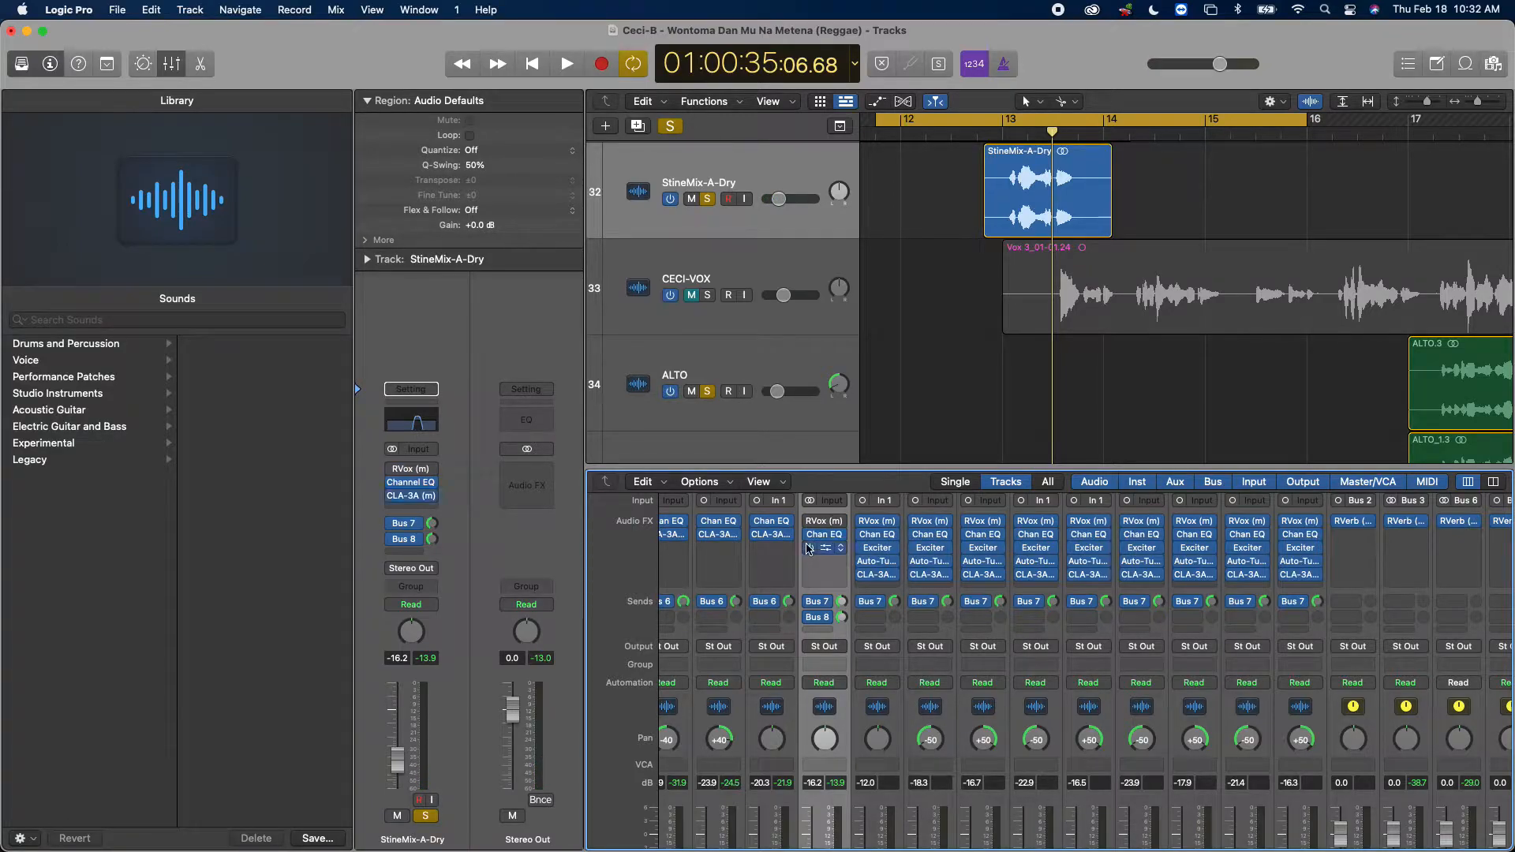
pyautogui.press('space')
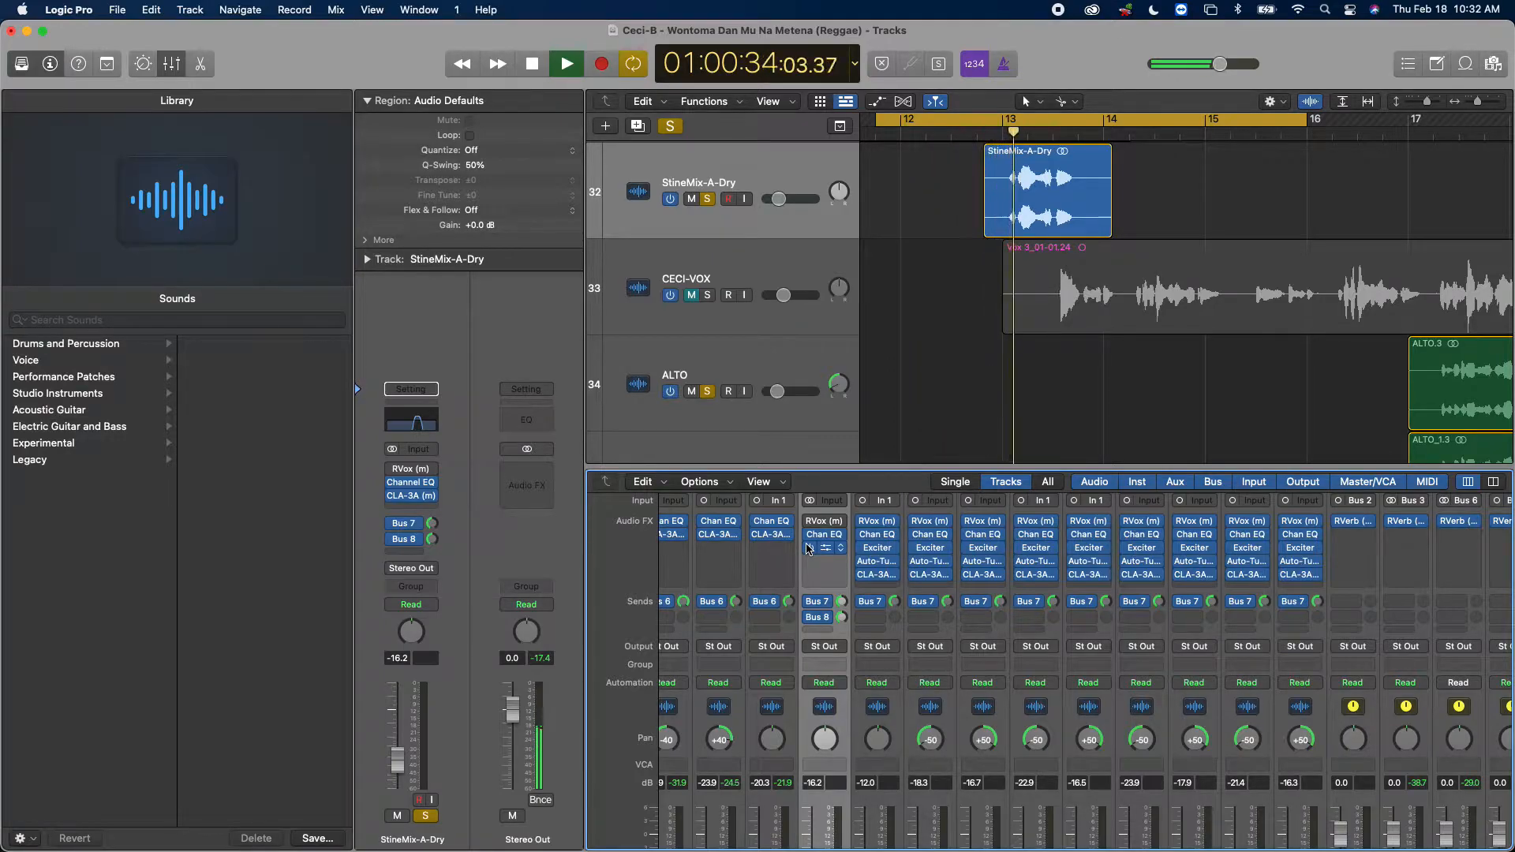
pyautogui.press('space')
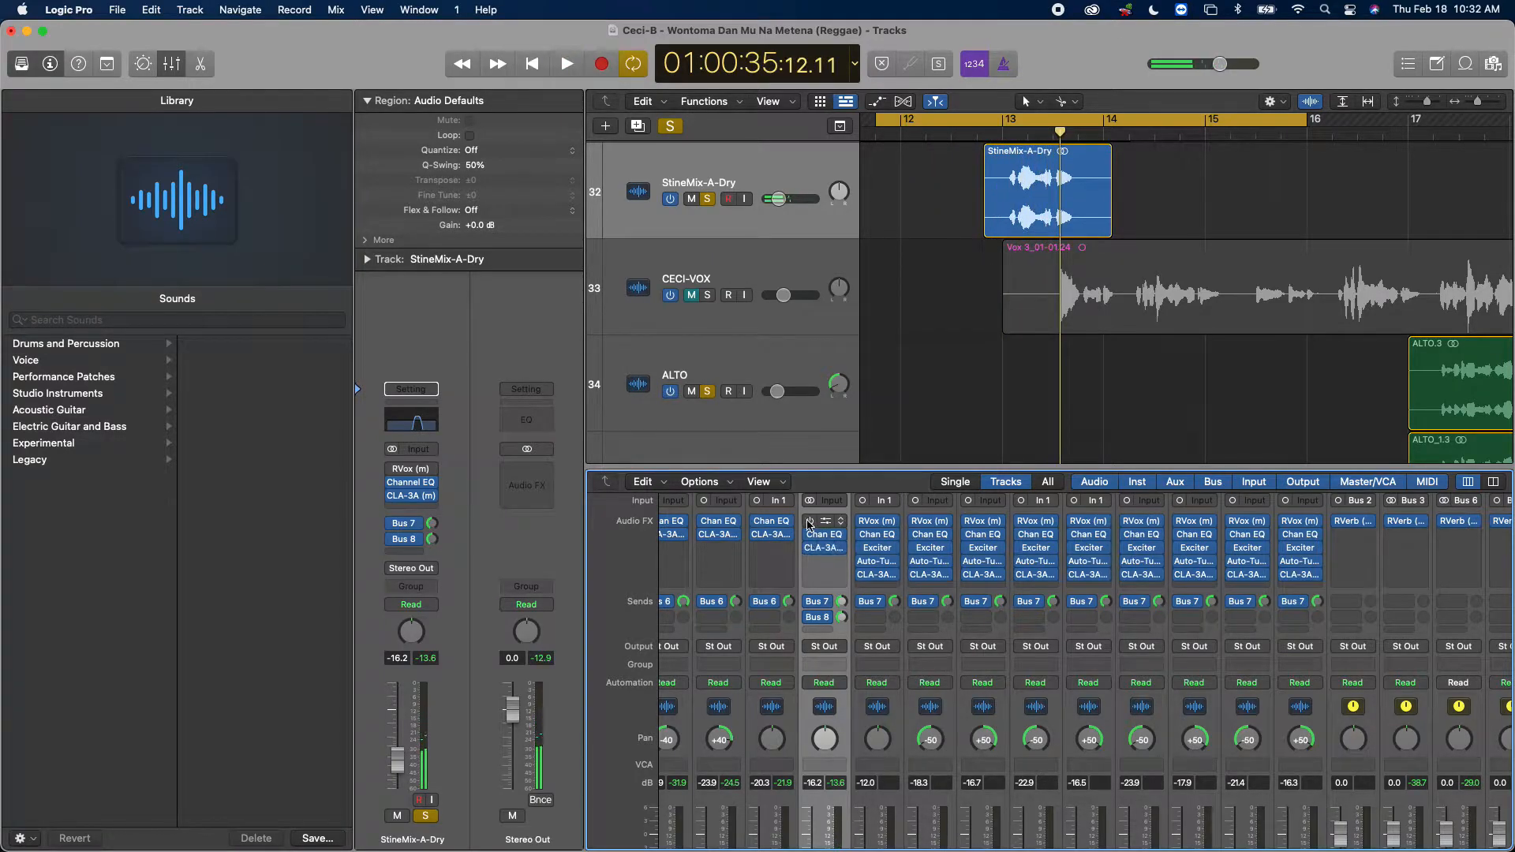
# Step: Bypass the Channel EQ on StineMix-A-Dry with RVox switched back on, and audition the vocal in the mix
pyautogui.click(808, 536)
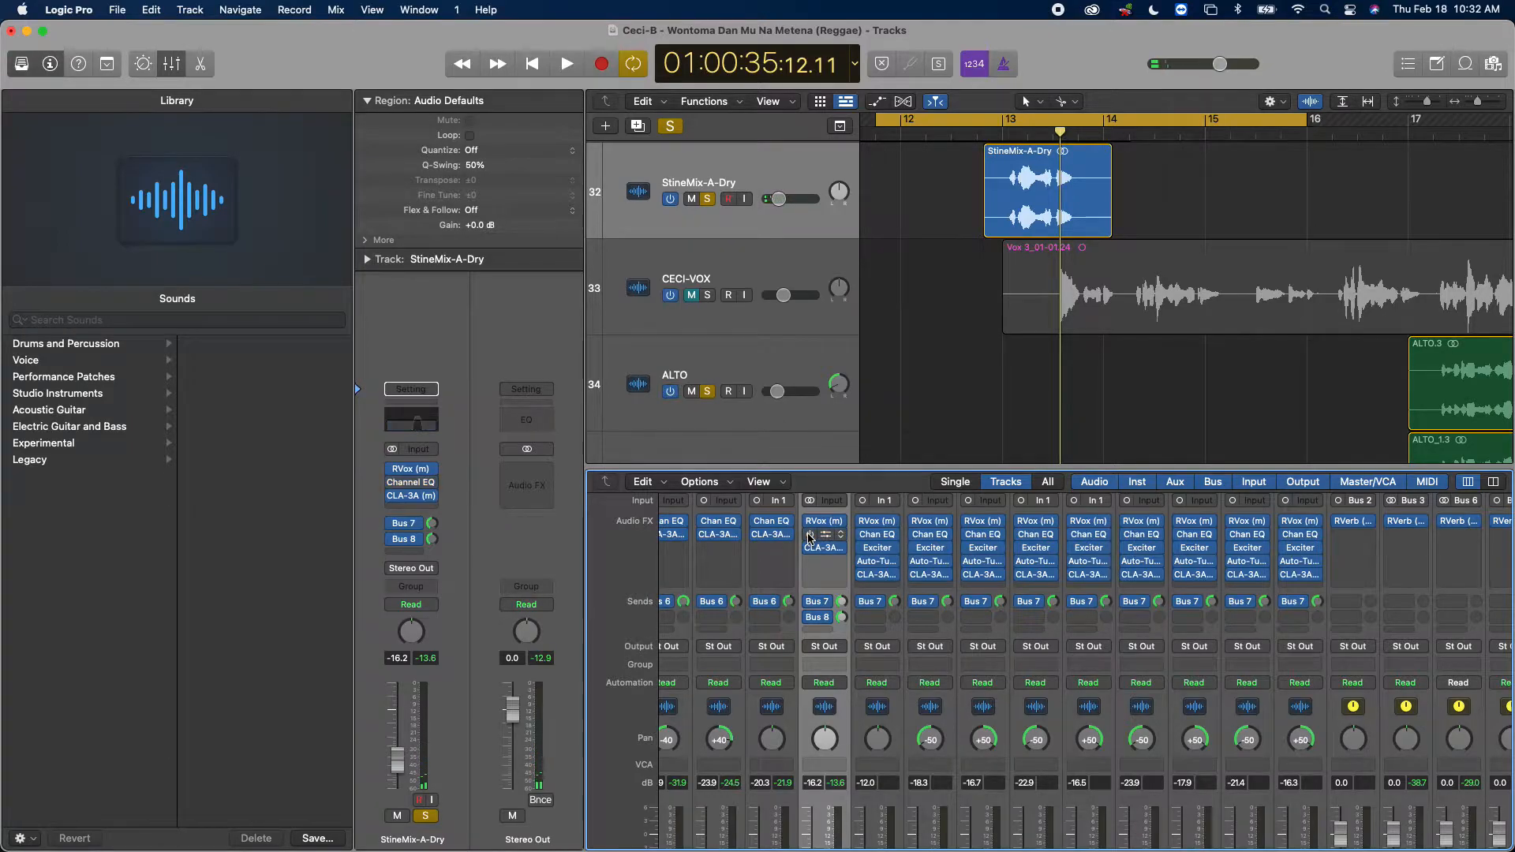
pyautogui.press('space')
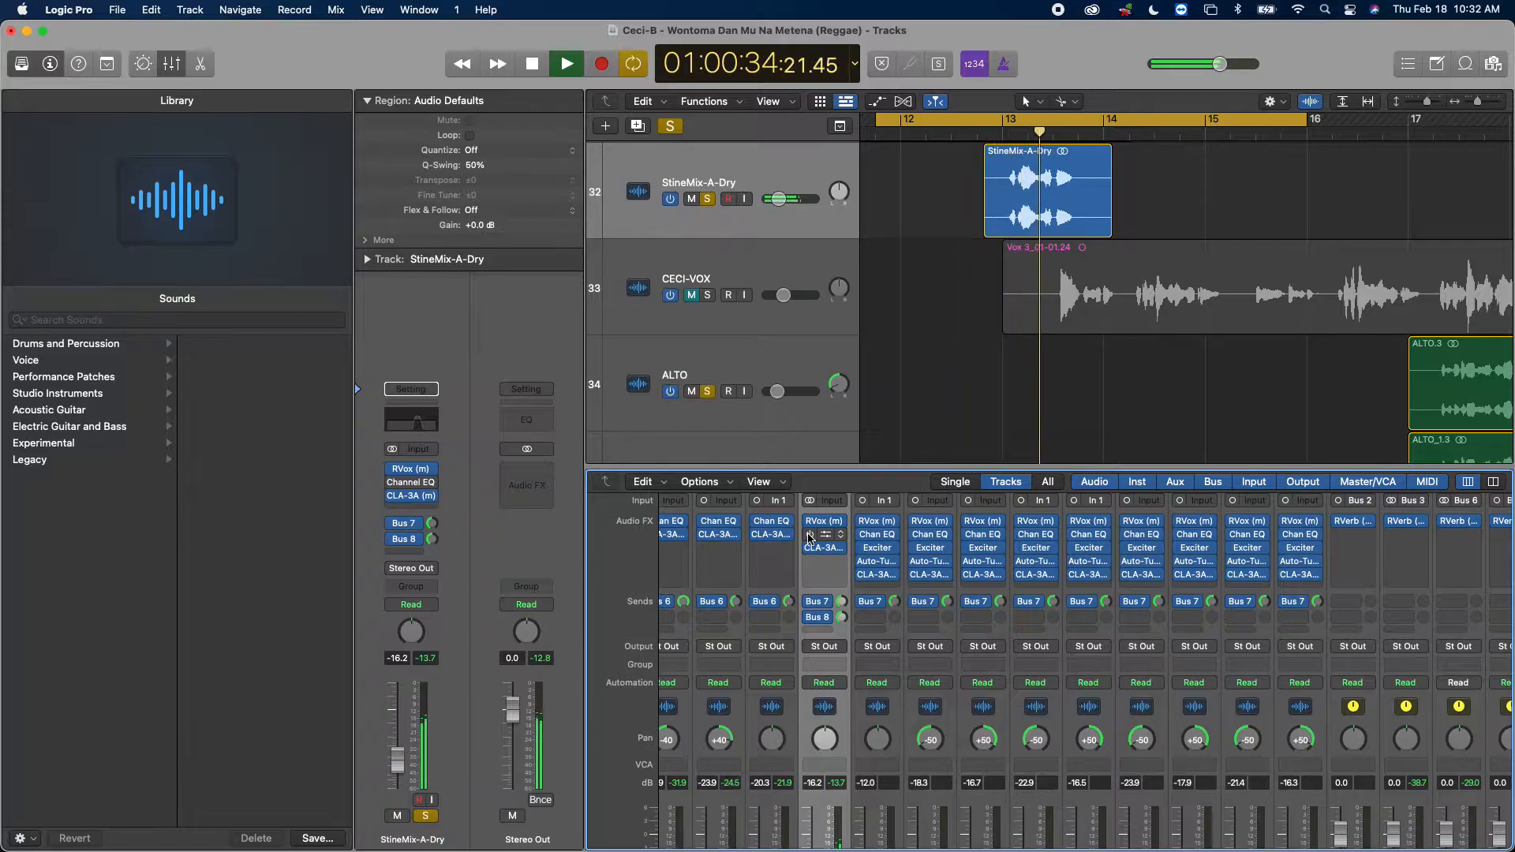
pyautogui.press('space')
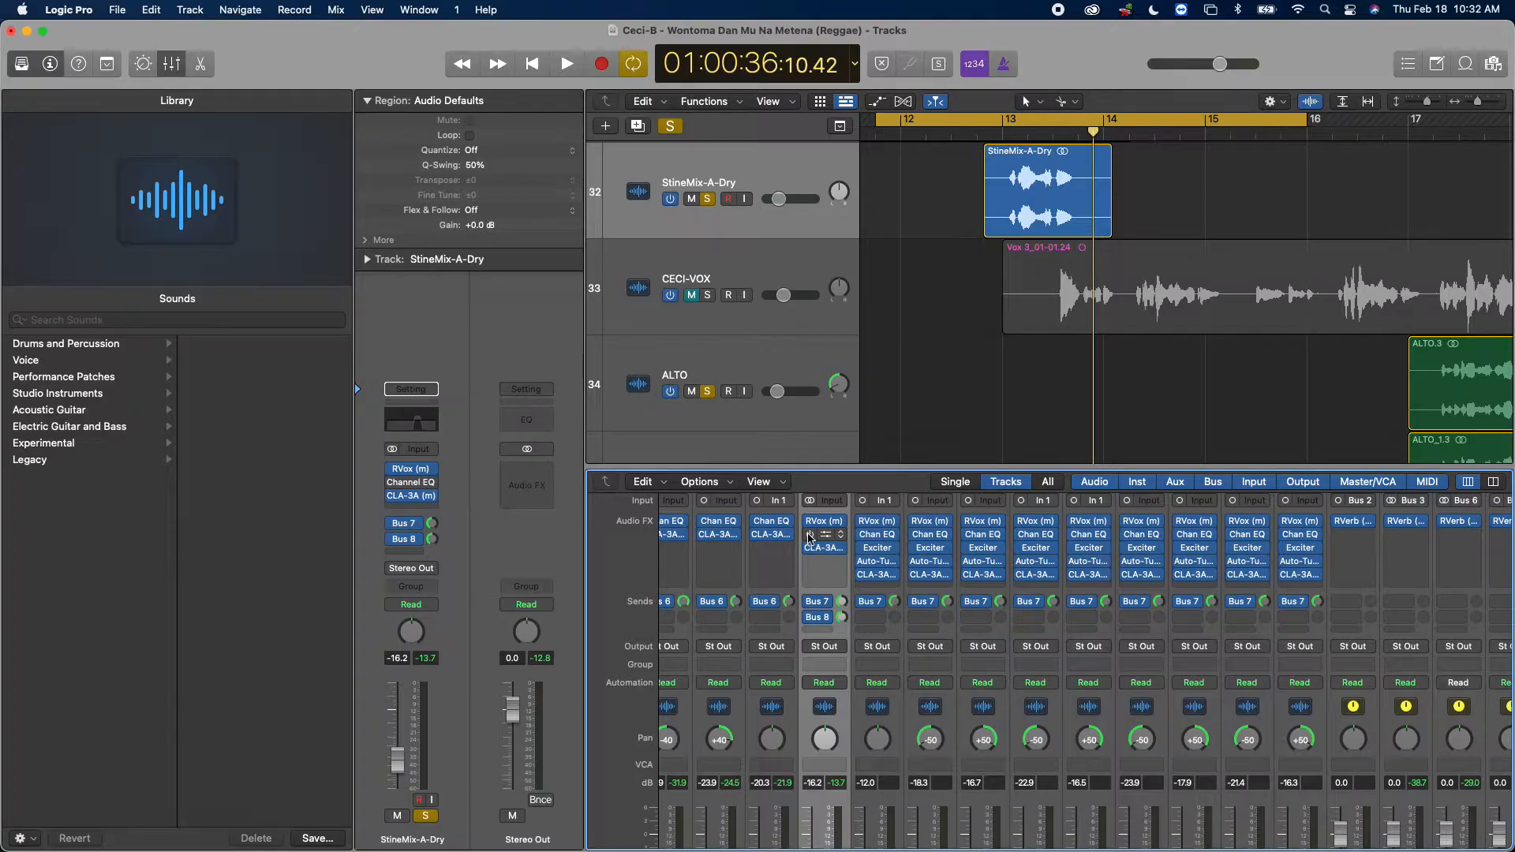
pyautogui.click(809, 535)
# Step: Review the plug-in choices for StineMix-A-Dry's RVox slot, its CLA-3A settings and its Bus 7 send options
pyautogui.click(953, 365)
pyautogui.moveTo(843, 522)
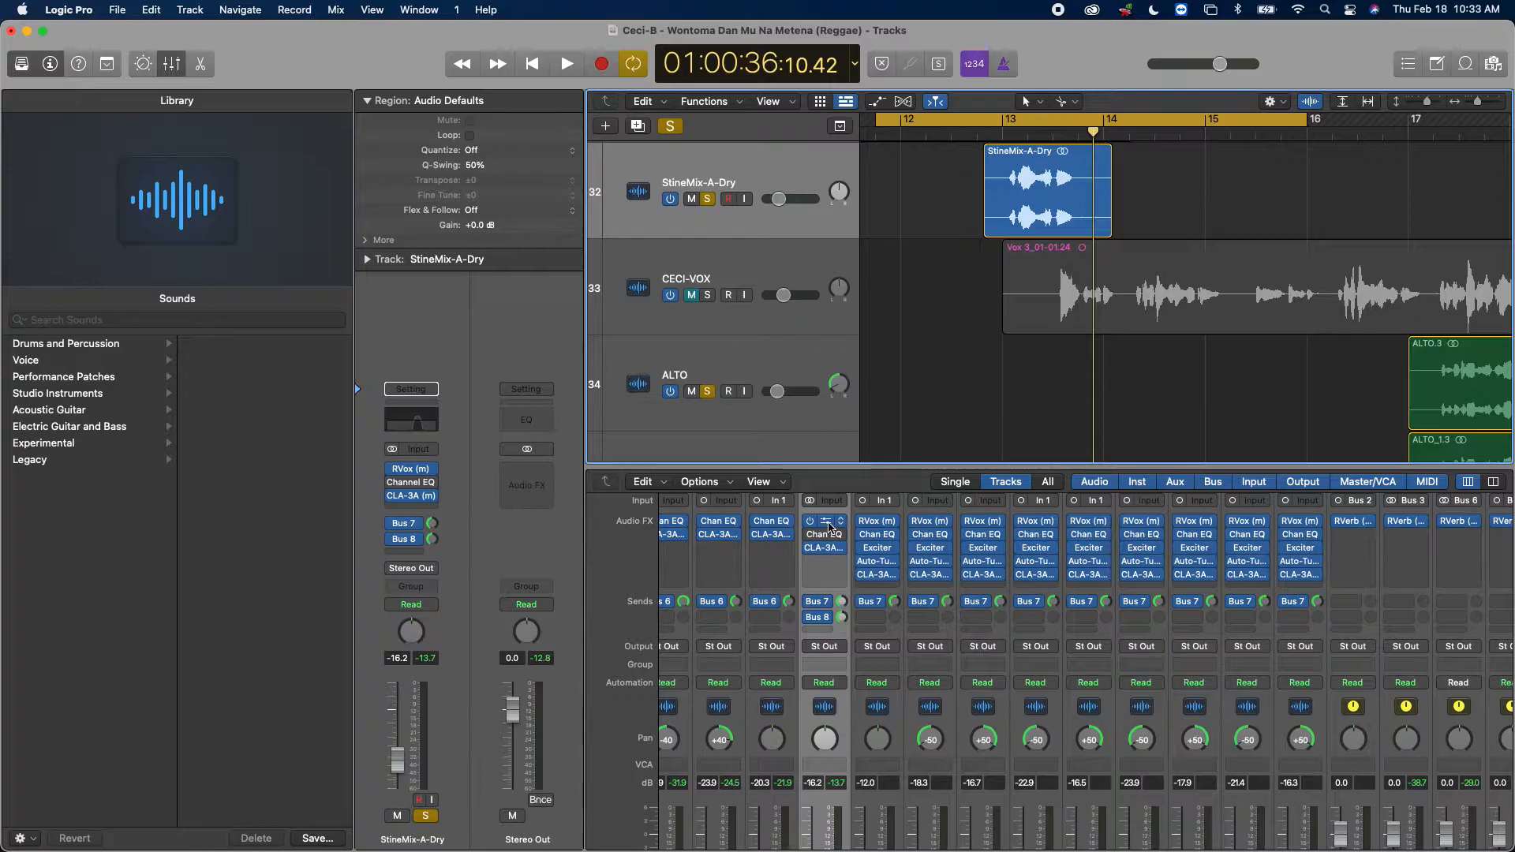
pyautogui.click(840, 525)
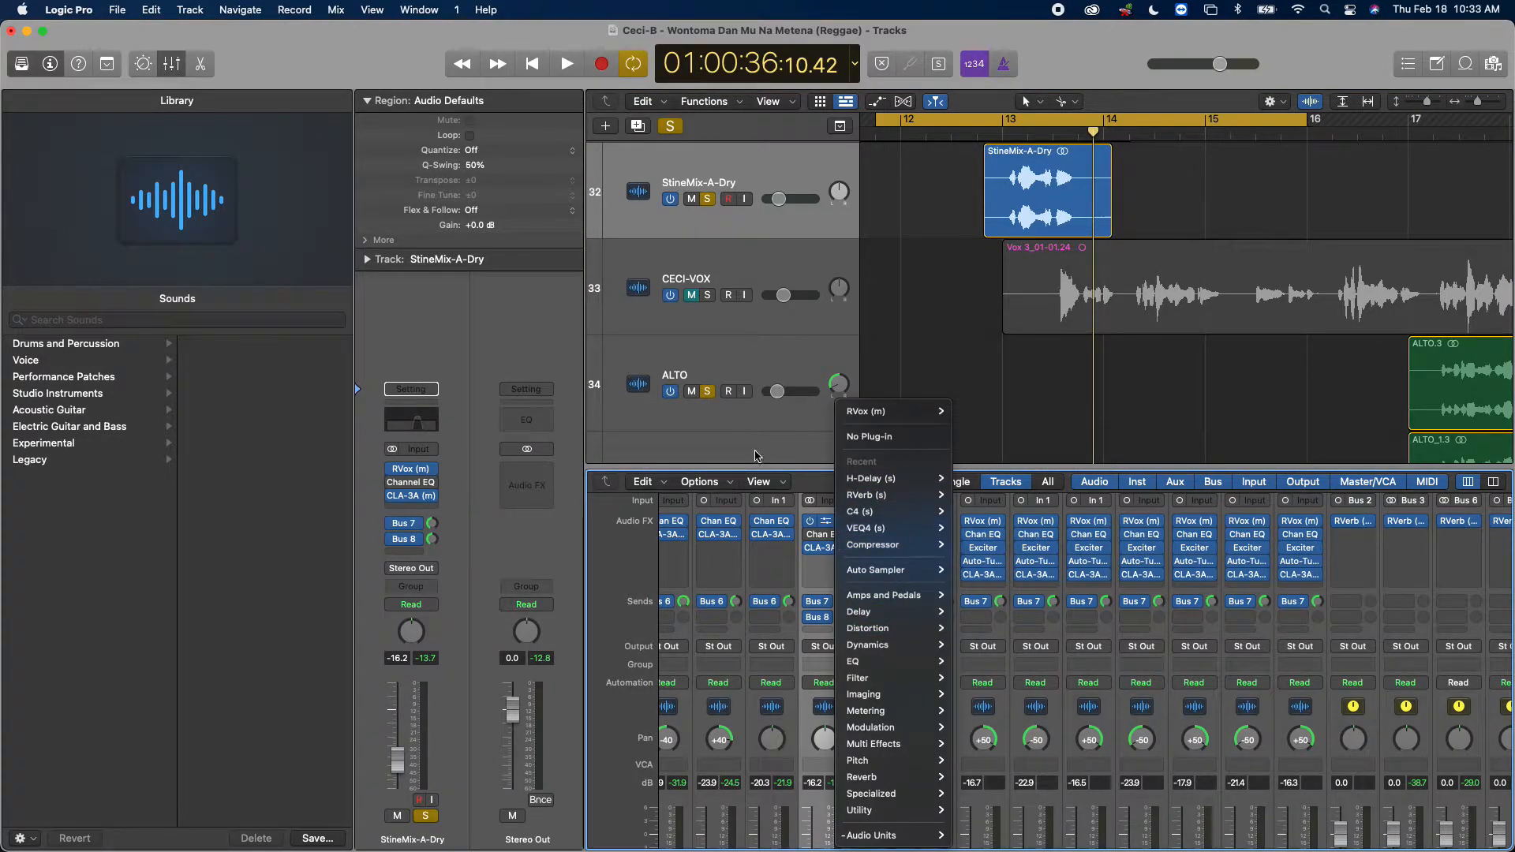
pyautogui.click(756, 454)
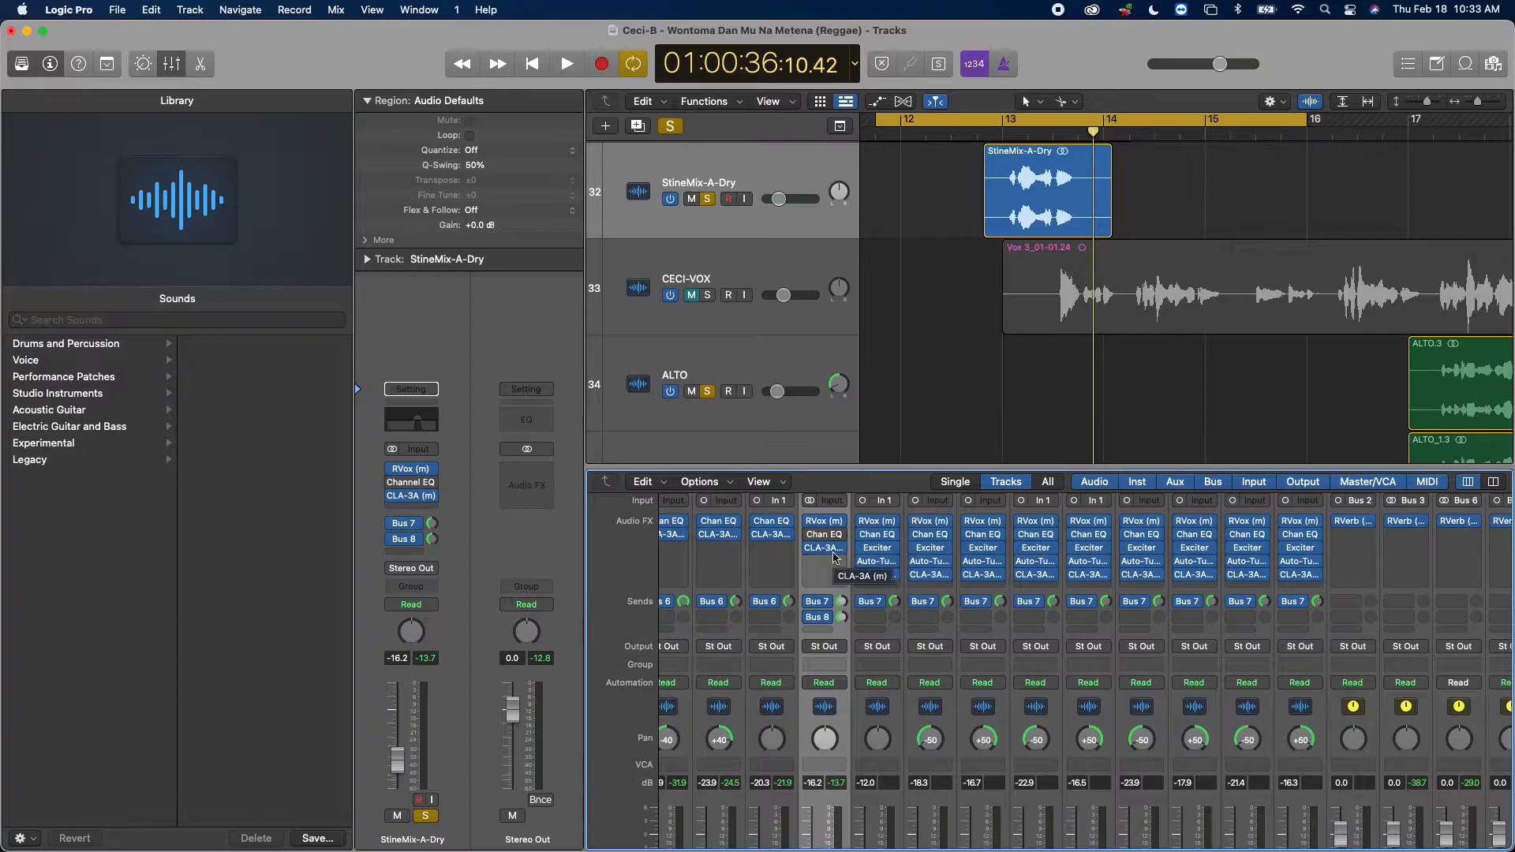
pyautogui.click(828, 549)
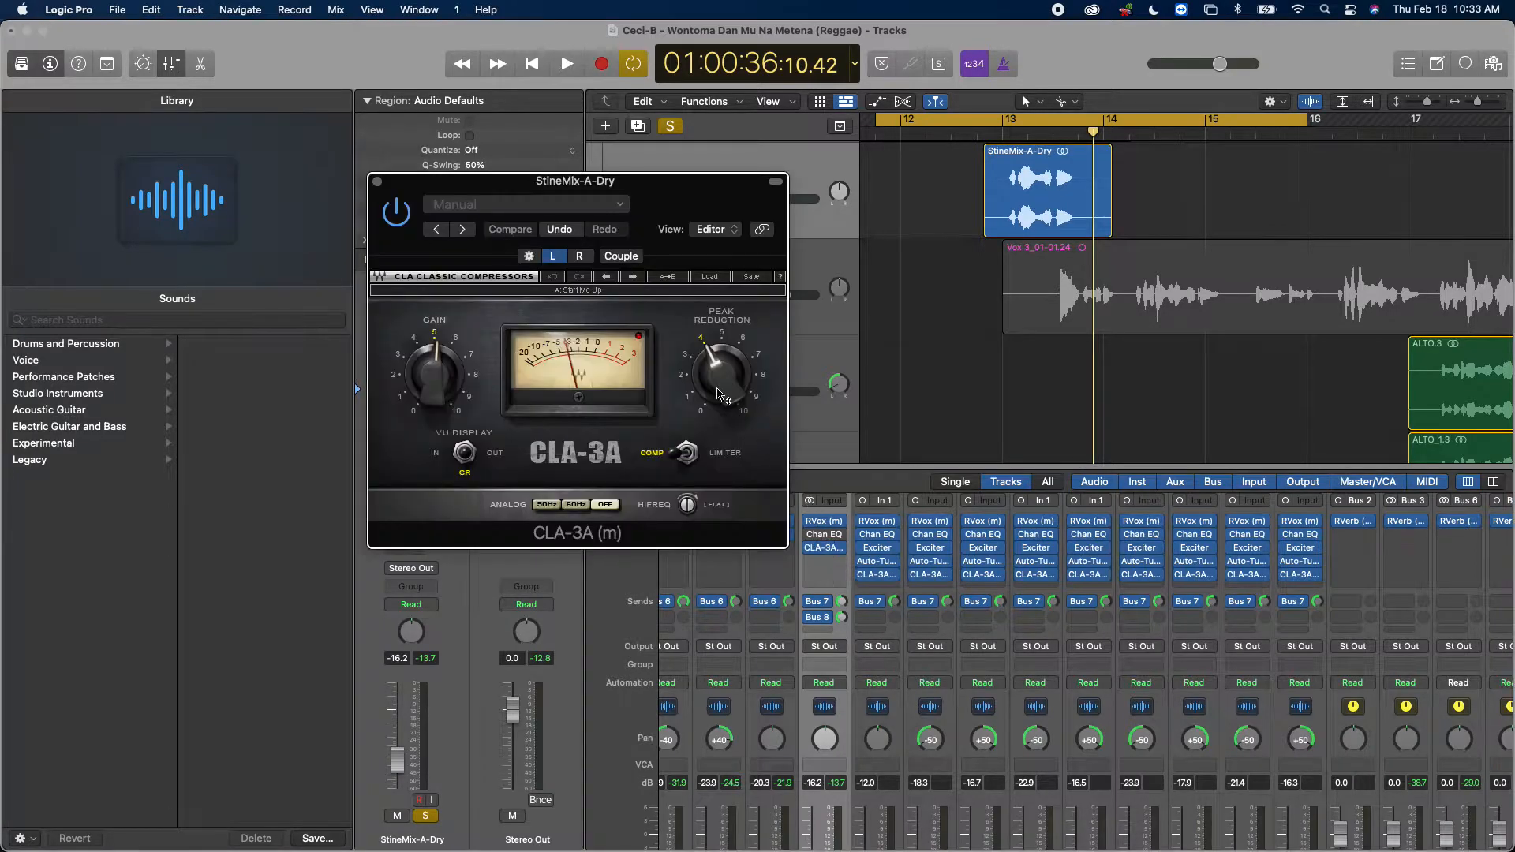
pyautogui.click(377, 182)
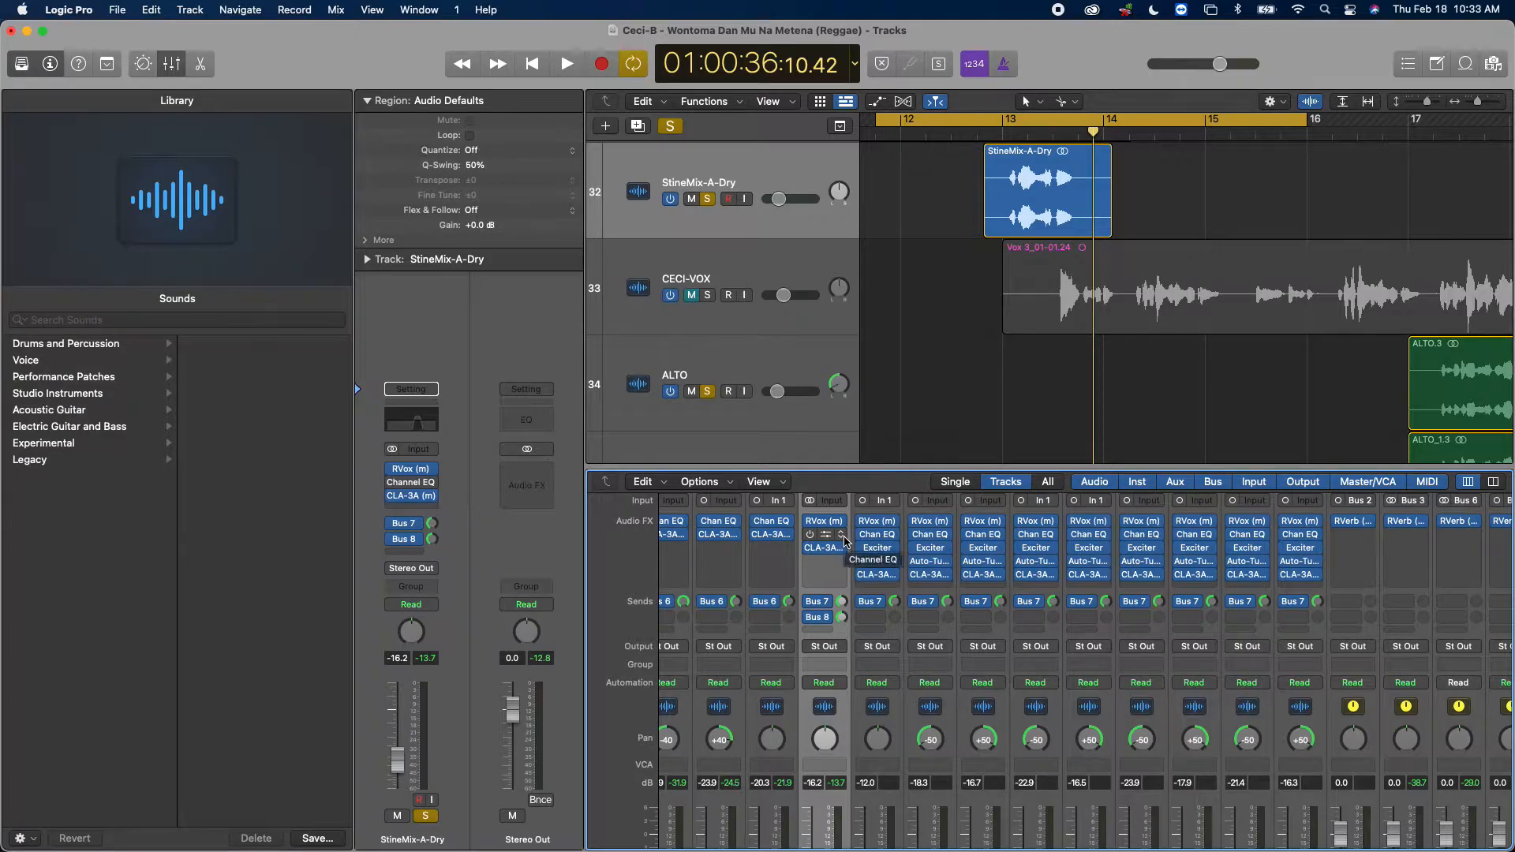
pyautogui.click(826, 608)
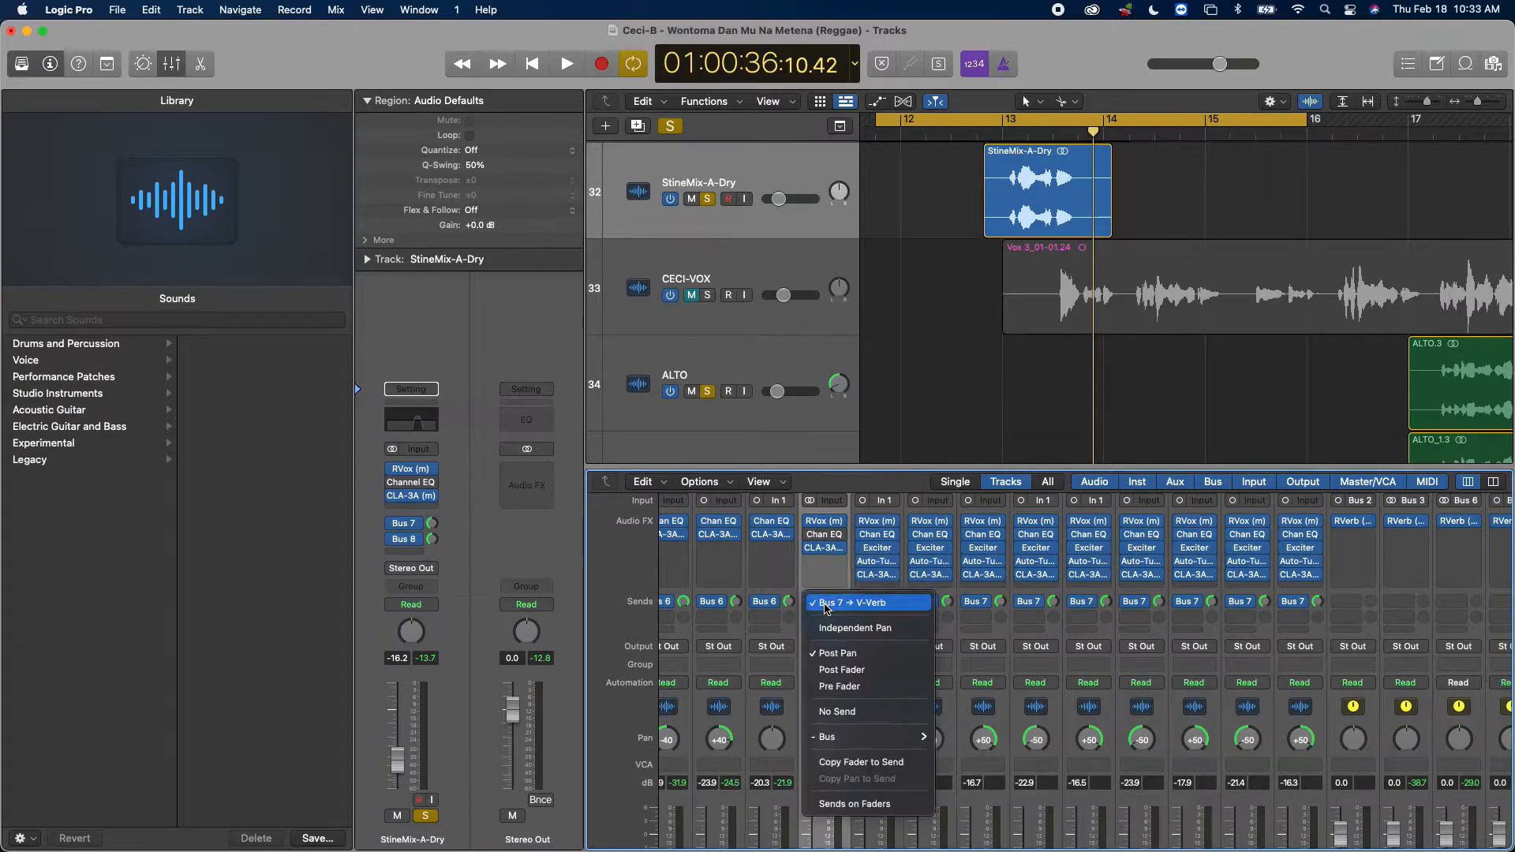
pyautogui.click(826, 608)
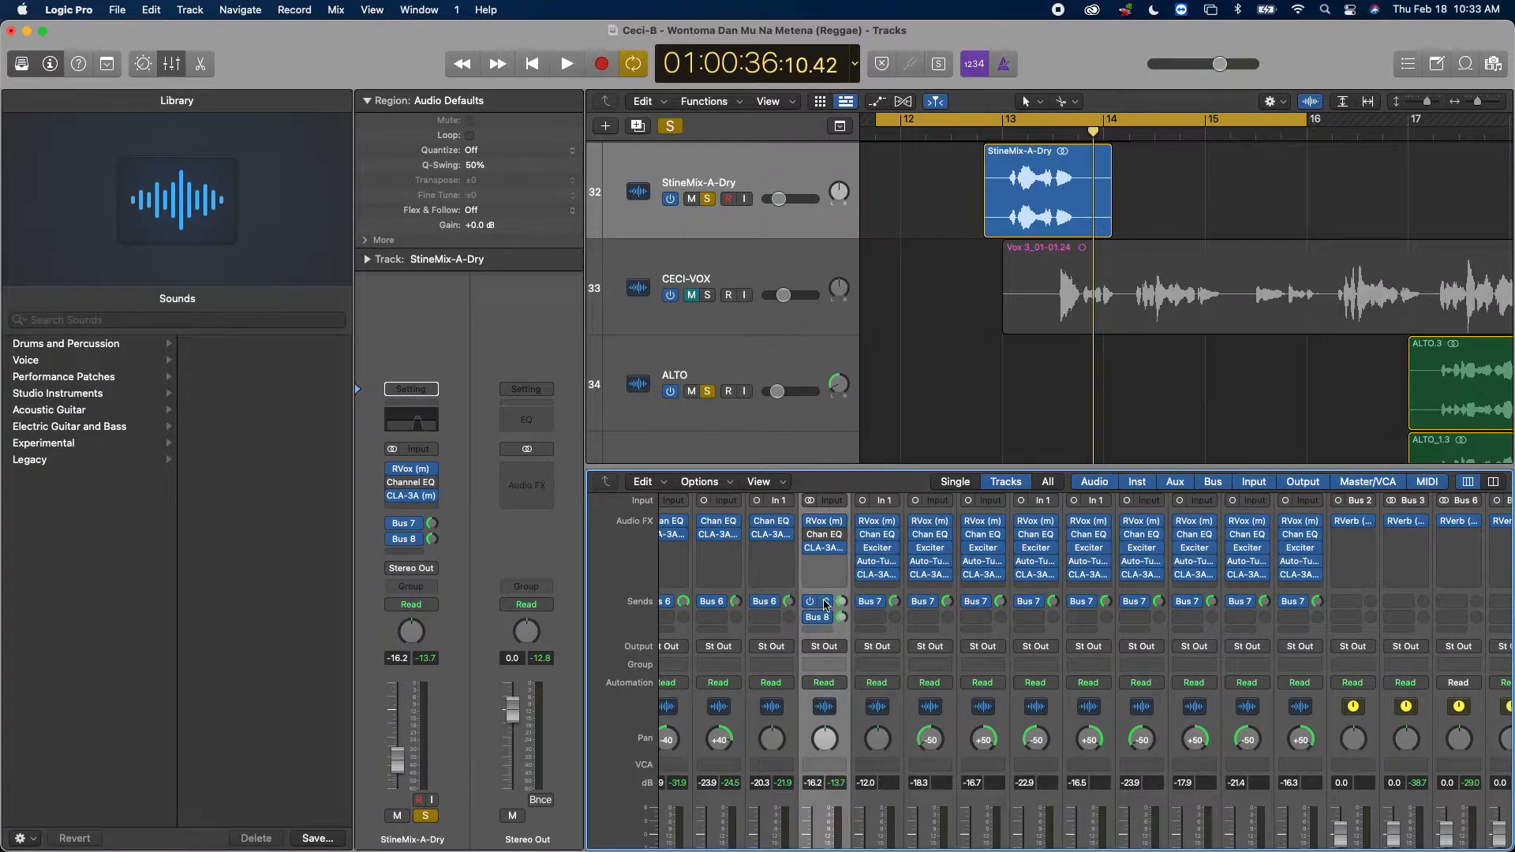
# Step: Browse the stock Reverb and Delay plug-ins available for the empty insert slot on StineMix-A-Dry
pyautogui.click(824, 561)
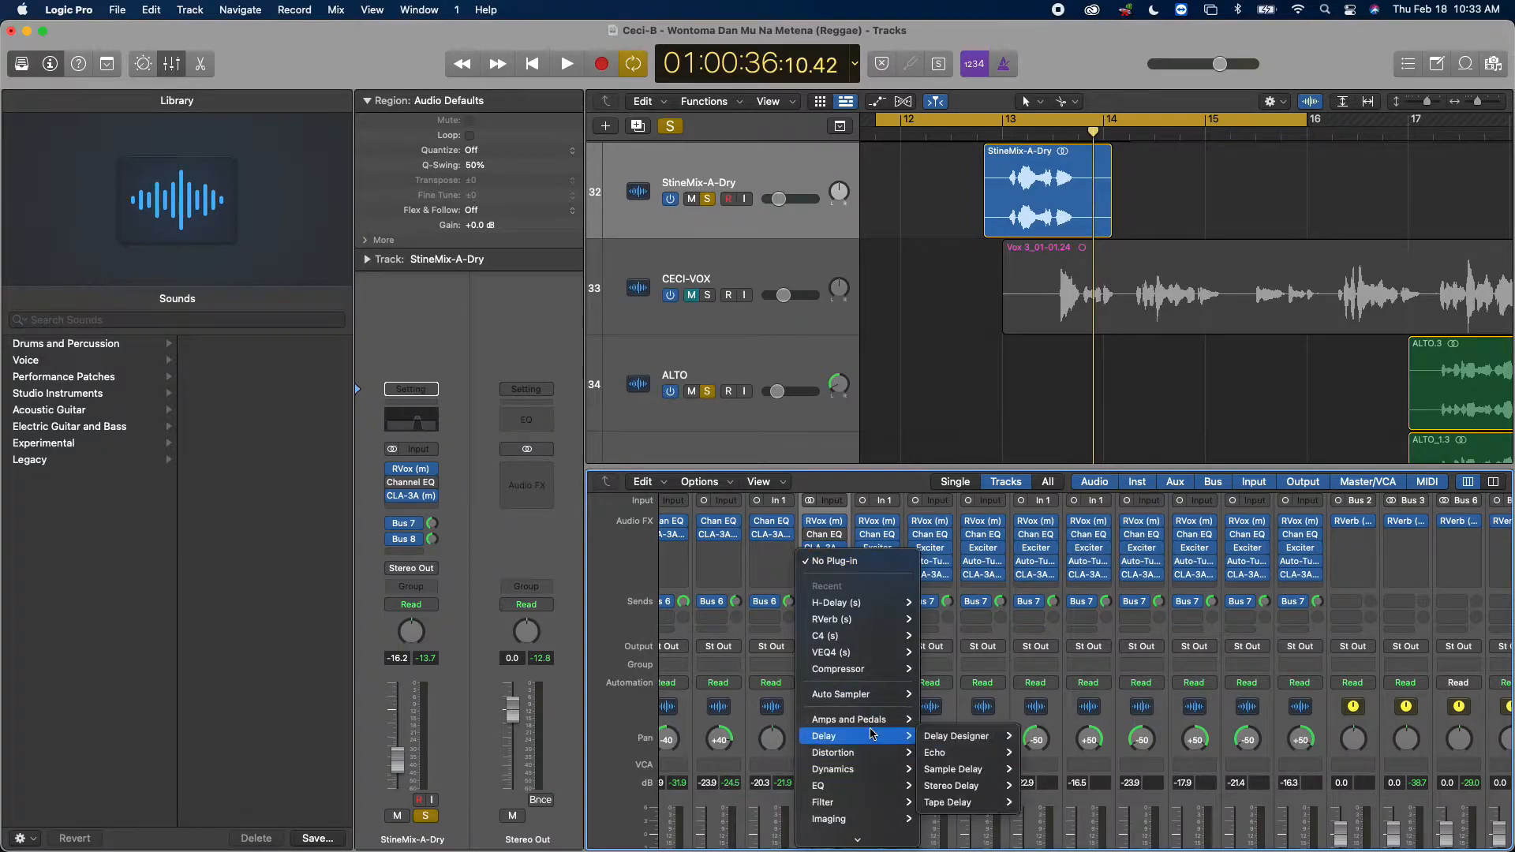
pyautogui.moveTo(847, 782)
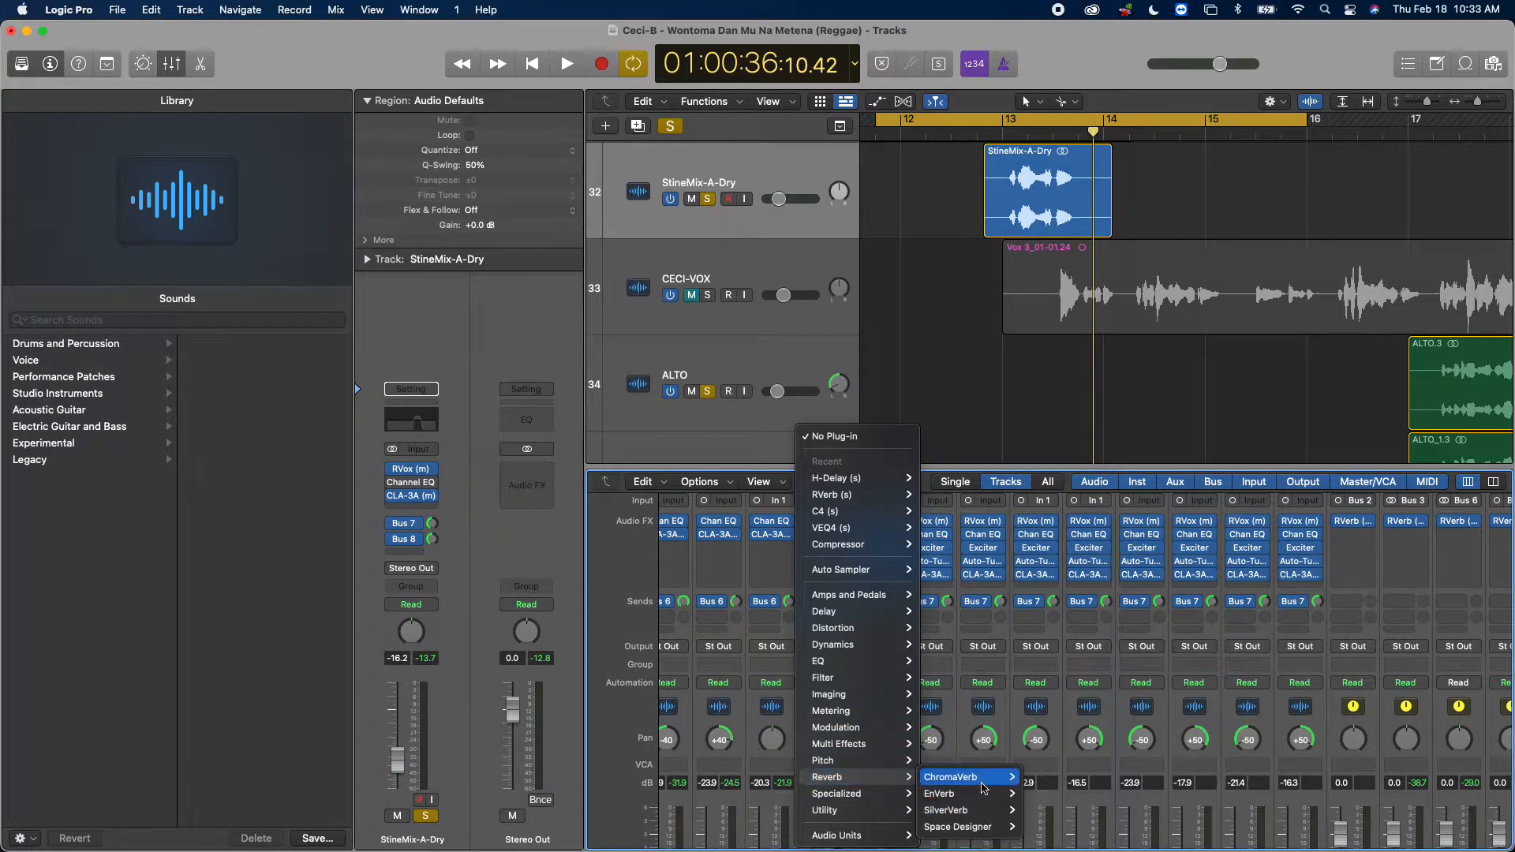
pyautogui.moveTo(981, 833)
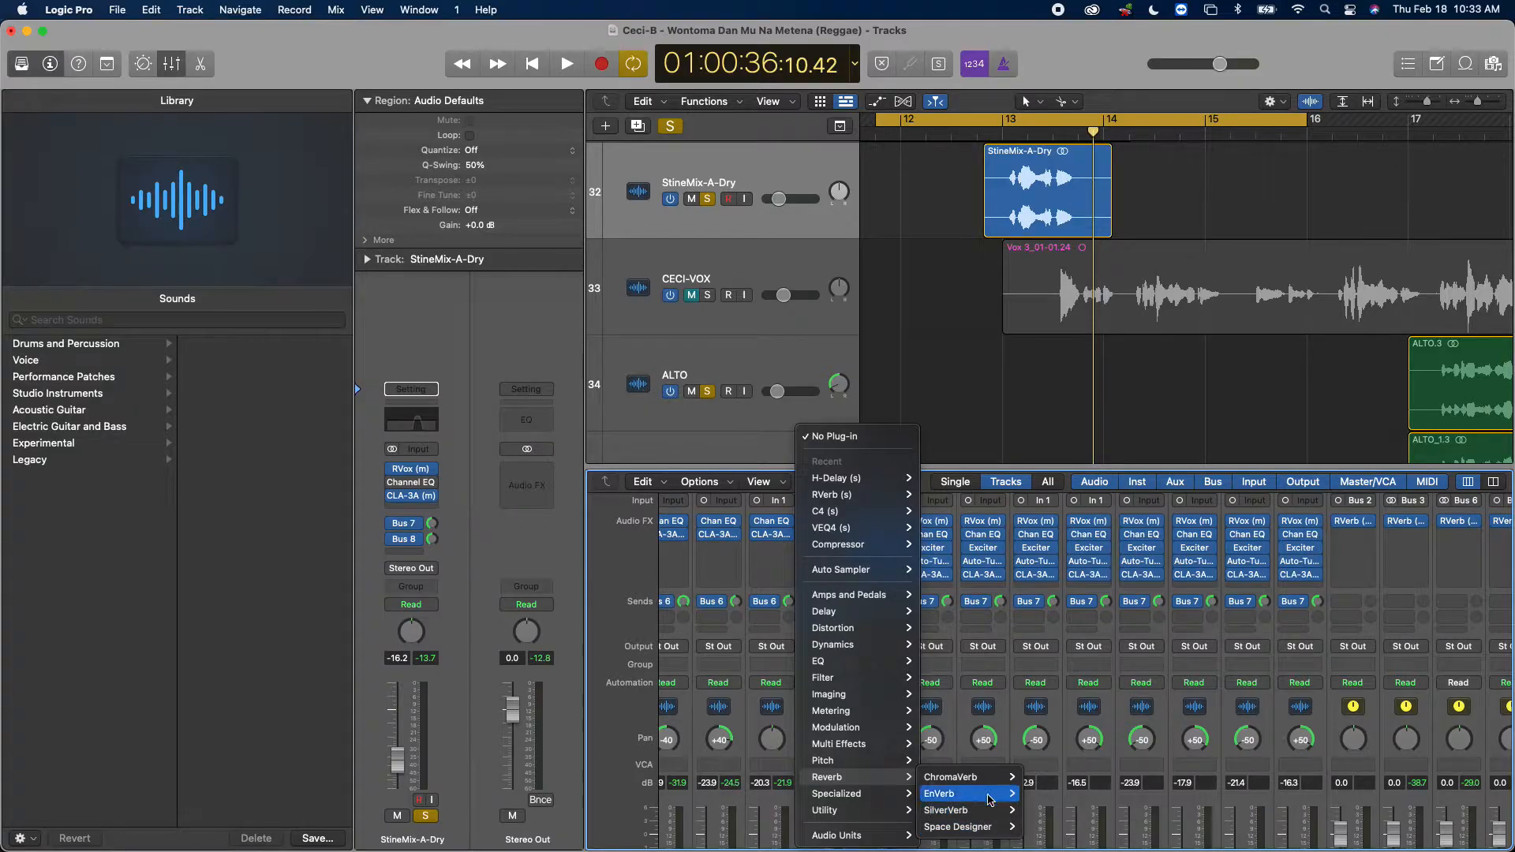
pyautogui.moveTo(997, 781)
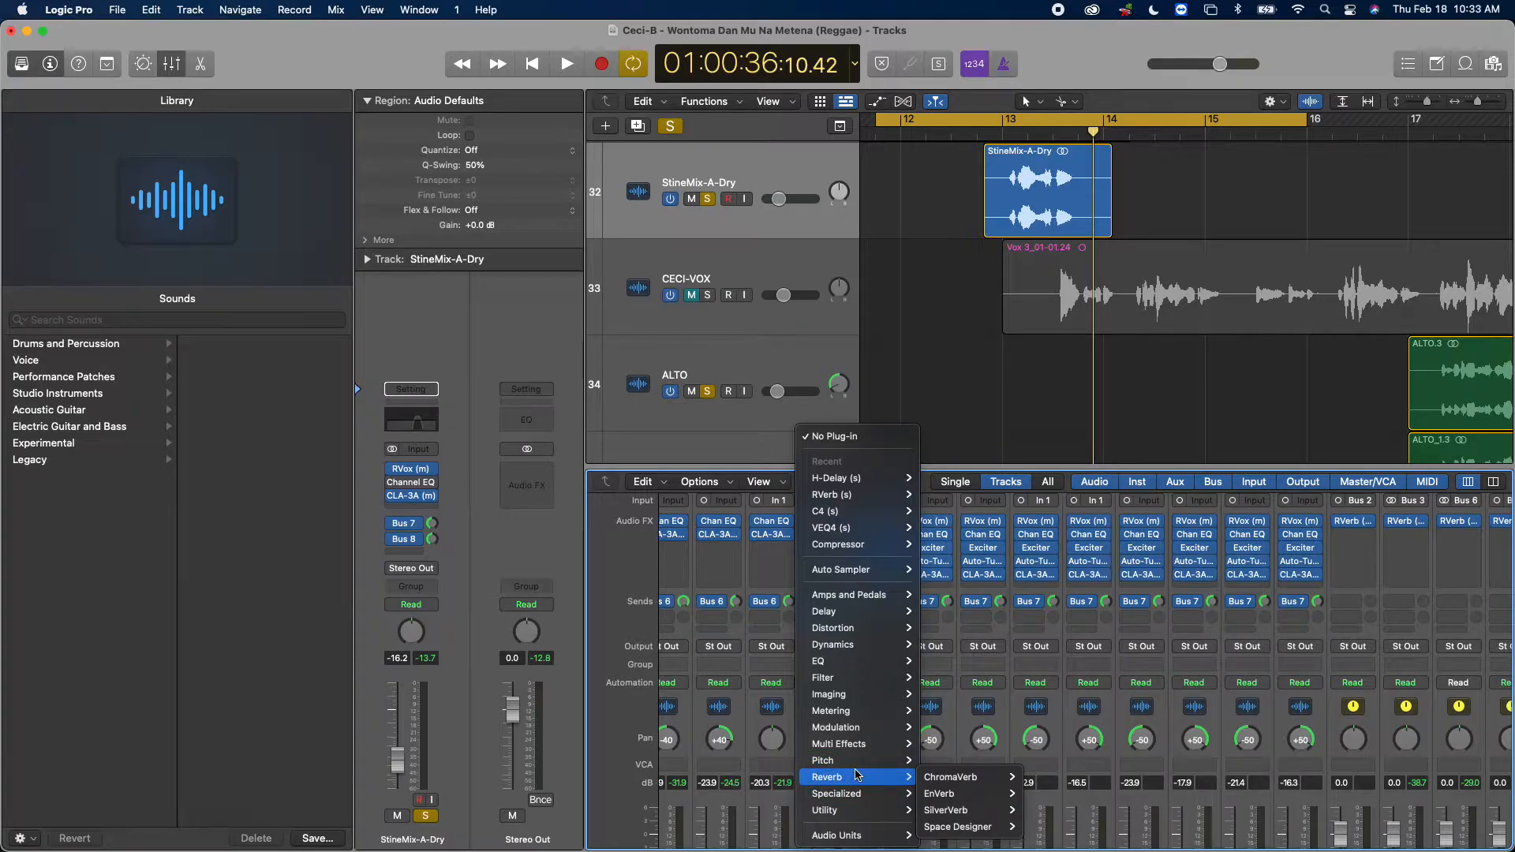
pyautogui.moveTo(836, 612)
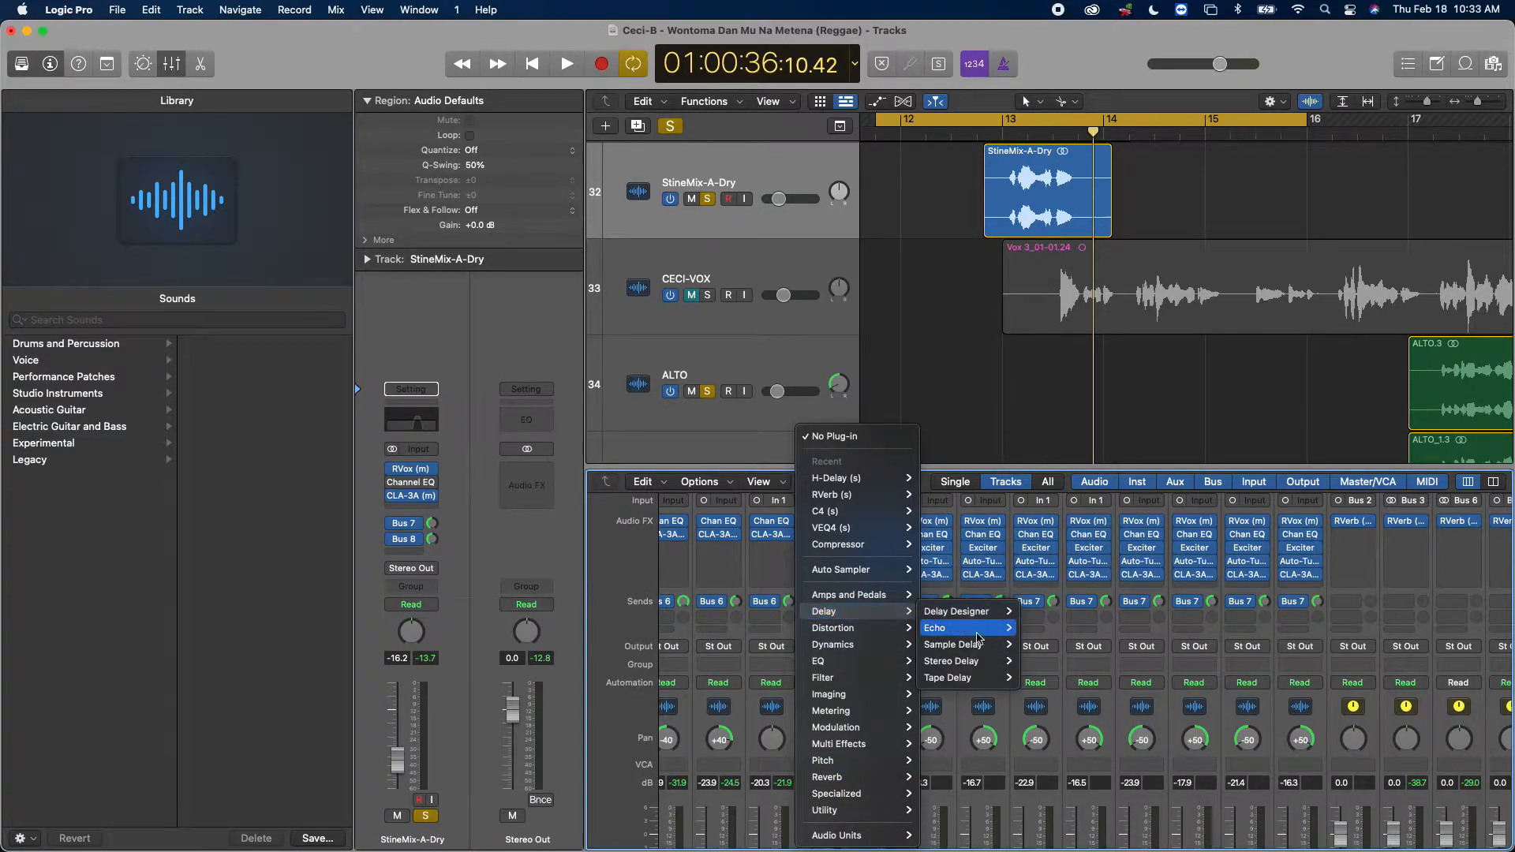
pyautogui.moveTo(963, 665)
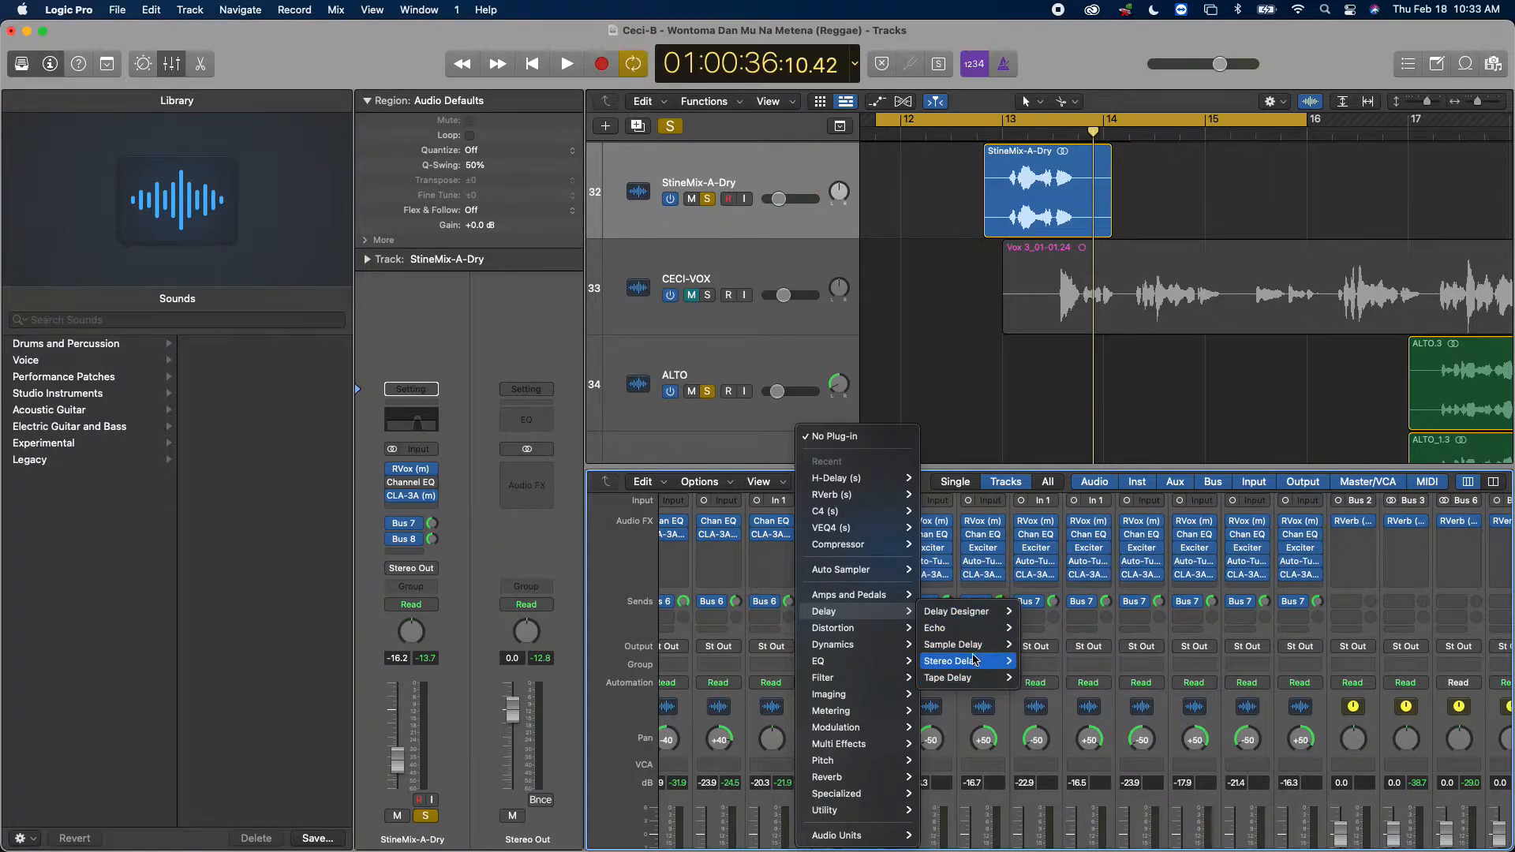
pyautogui.moveTo(990, 610)
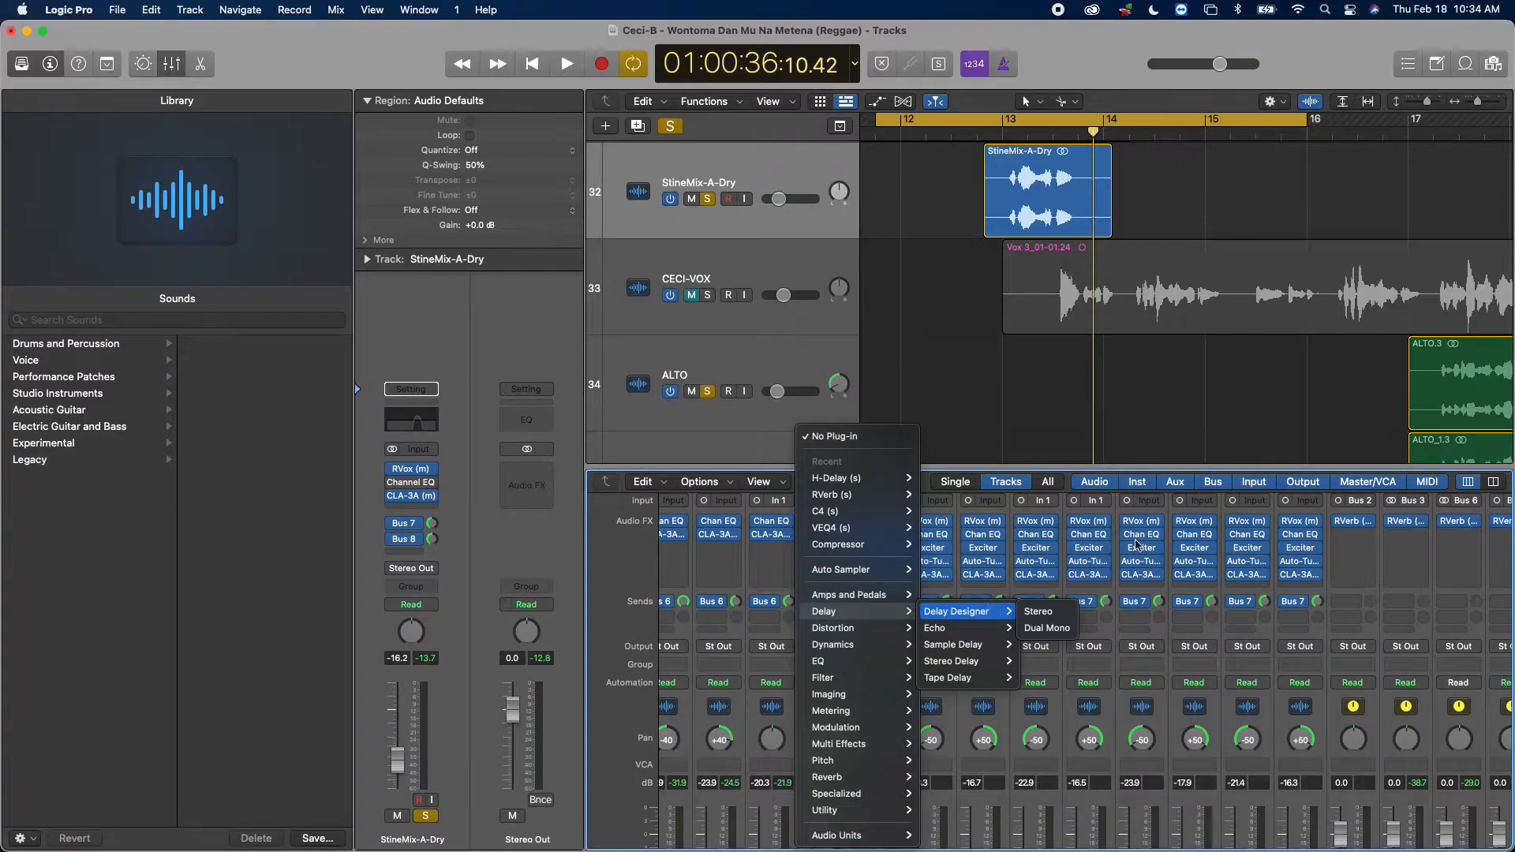
pyautogui.click(1169, 399)
# Step: Add a new audio track below StineMix-A-Dry and copy the StineMix-A-Dry region onto it at the same position
pyautogui.click(190, 9)
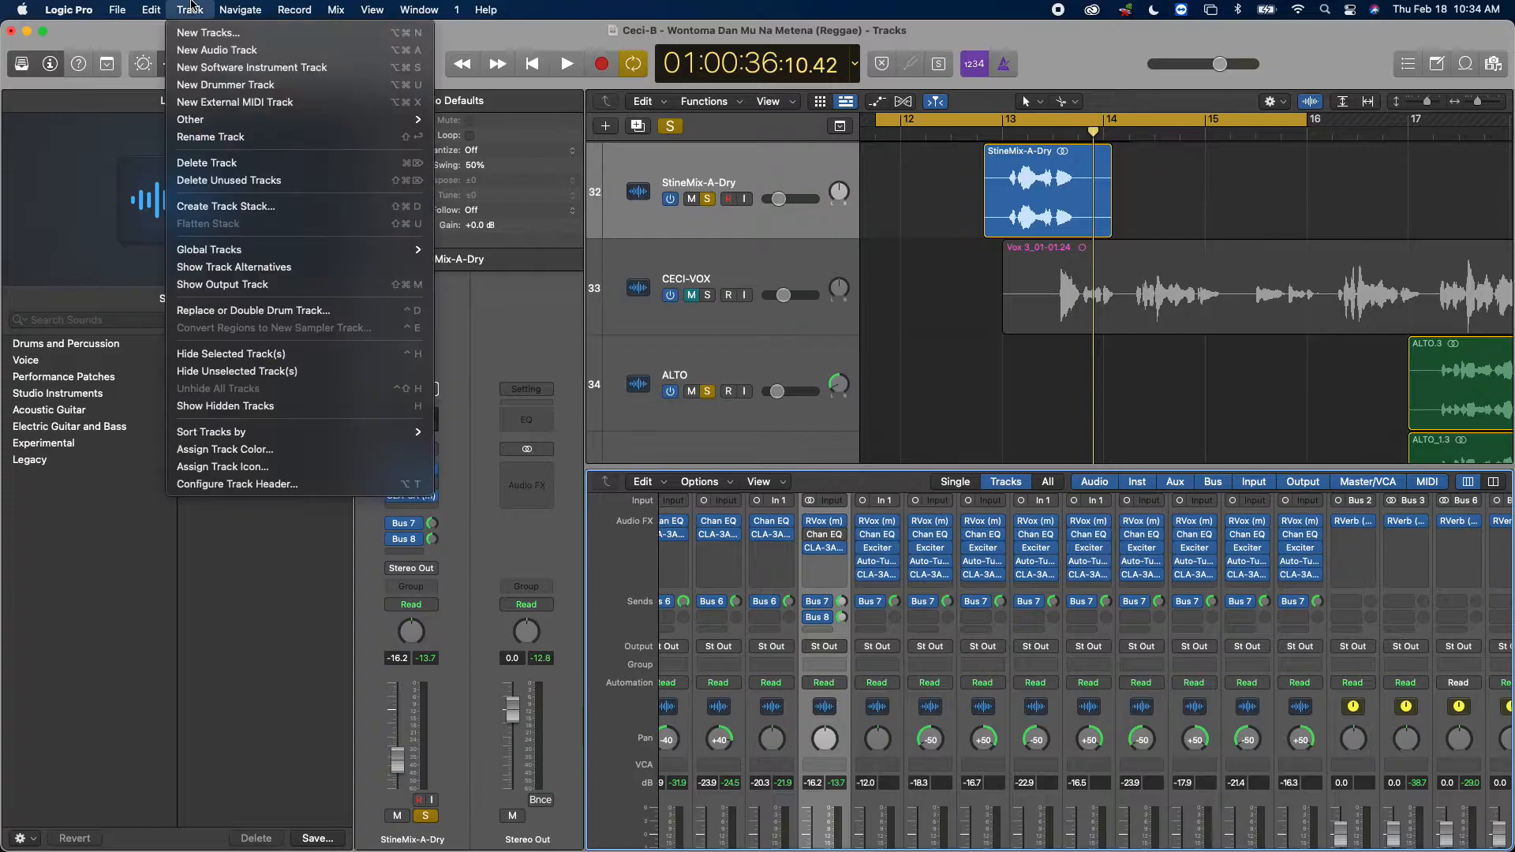
pyautogui.click(226, 52)
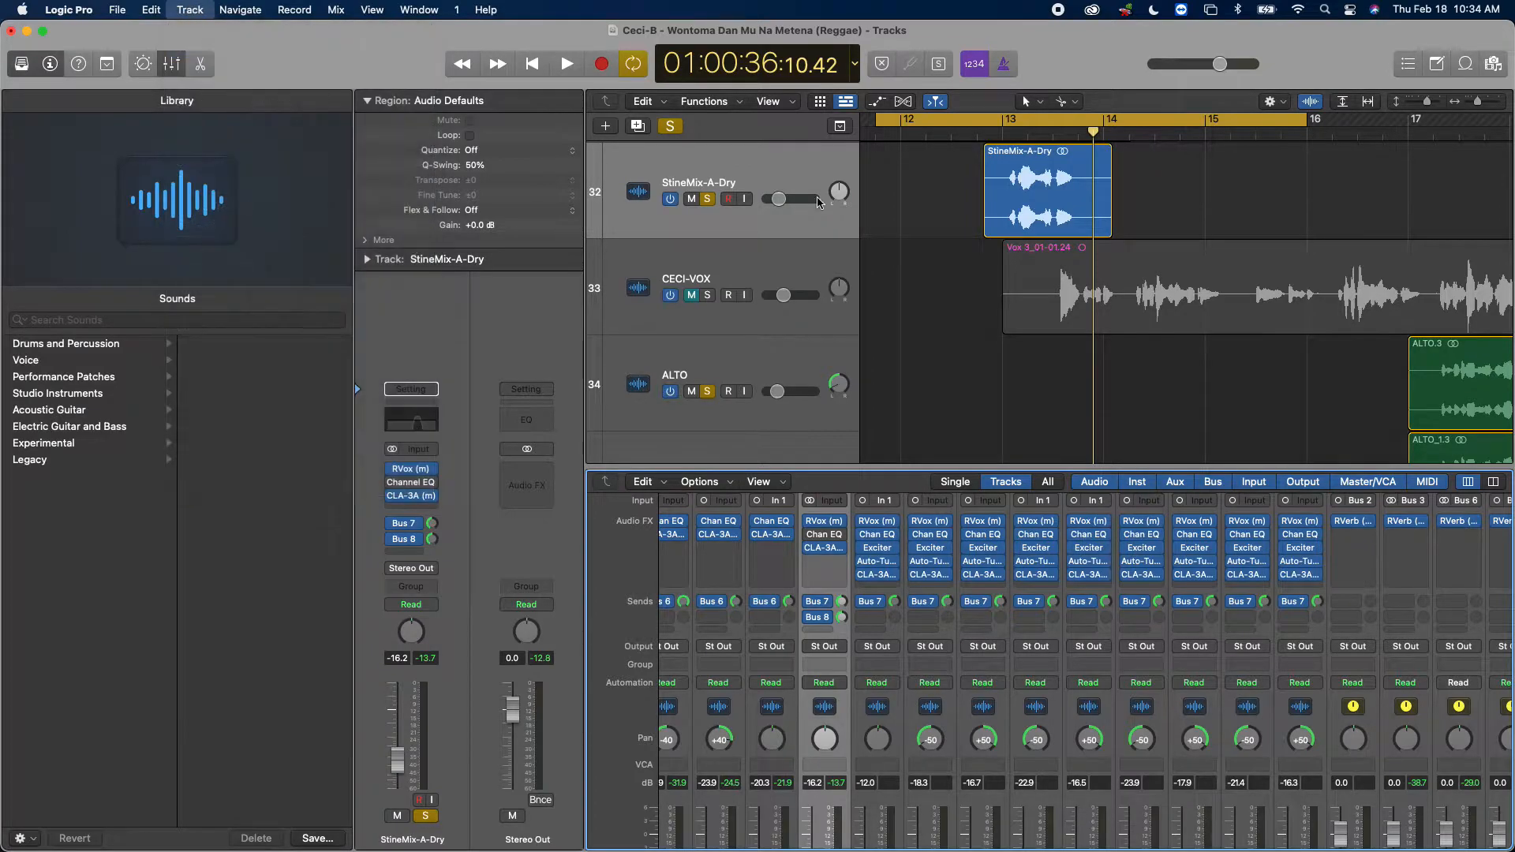
pyautogui.click(708, 200)
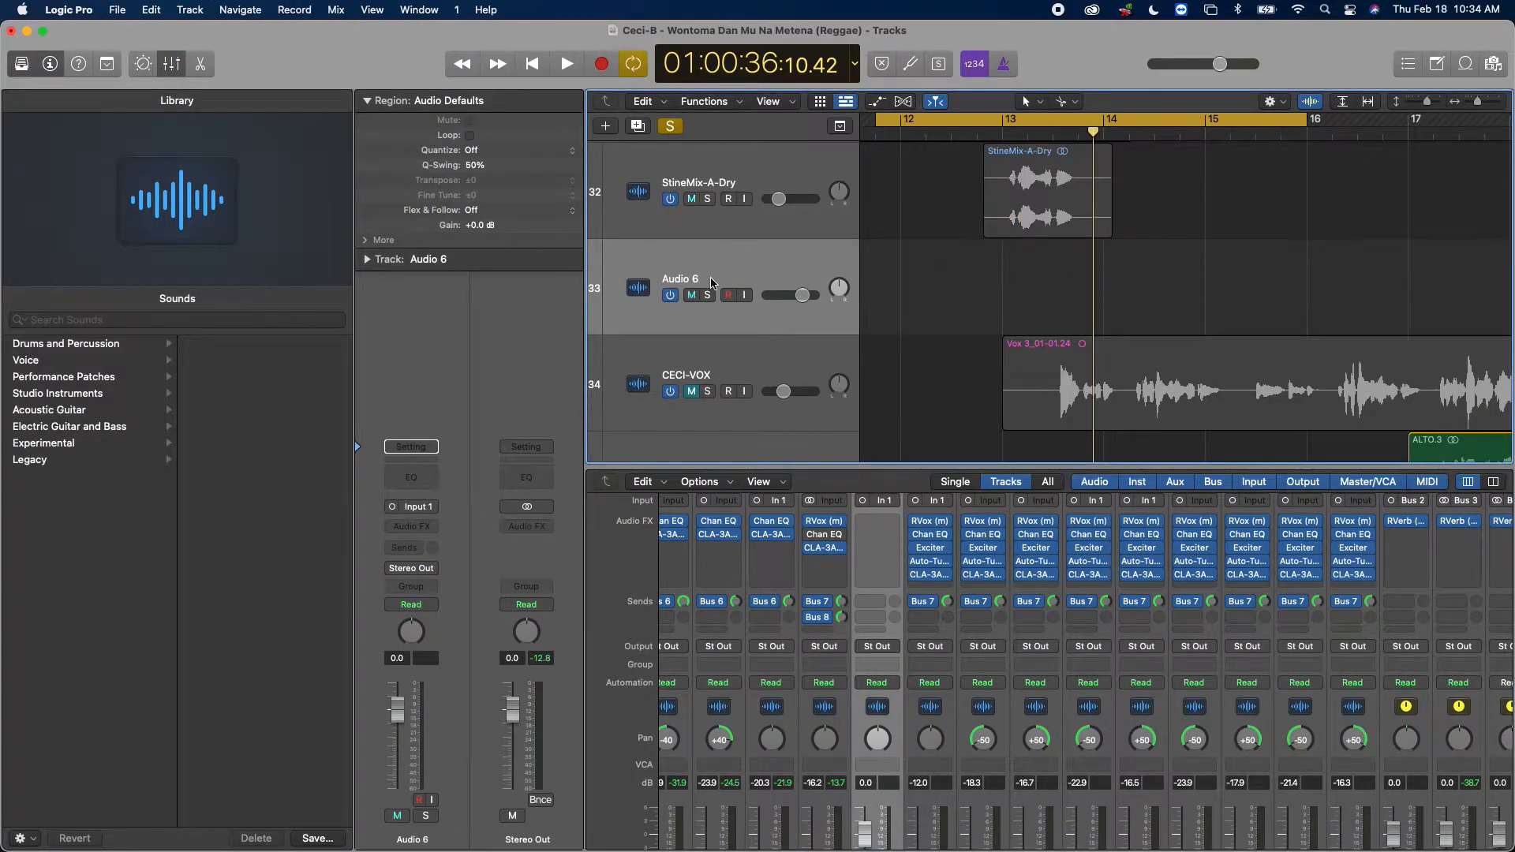
pyautogui.click(1021, 219)
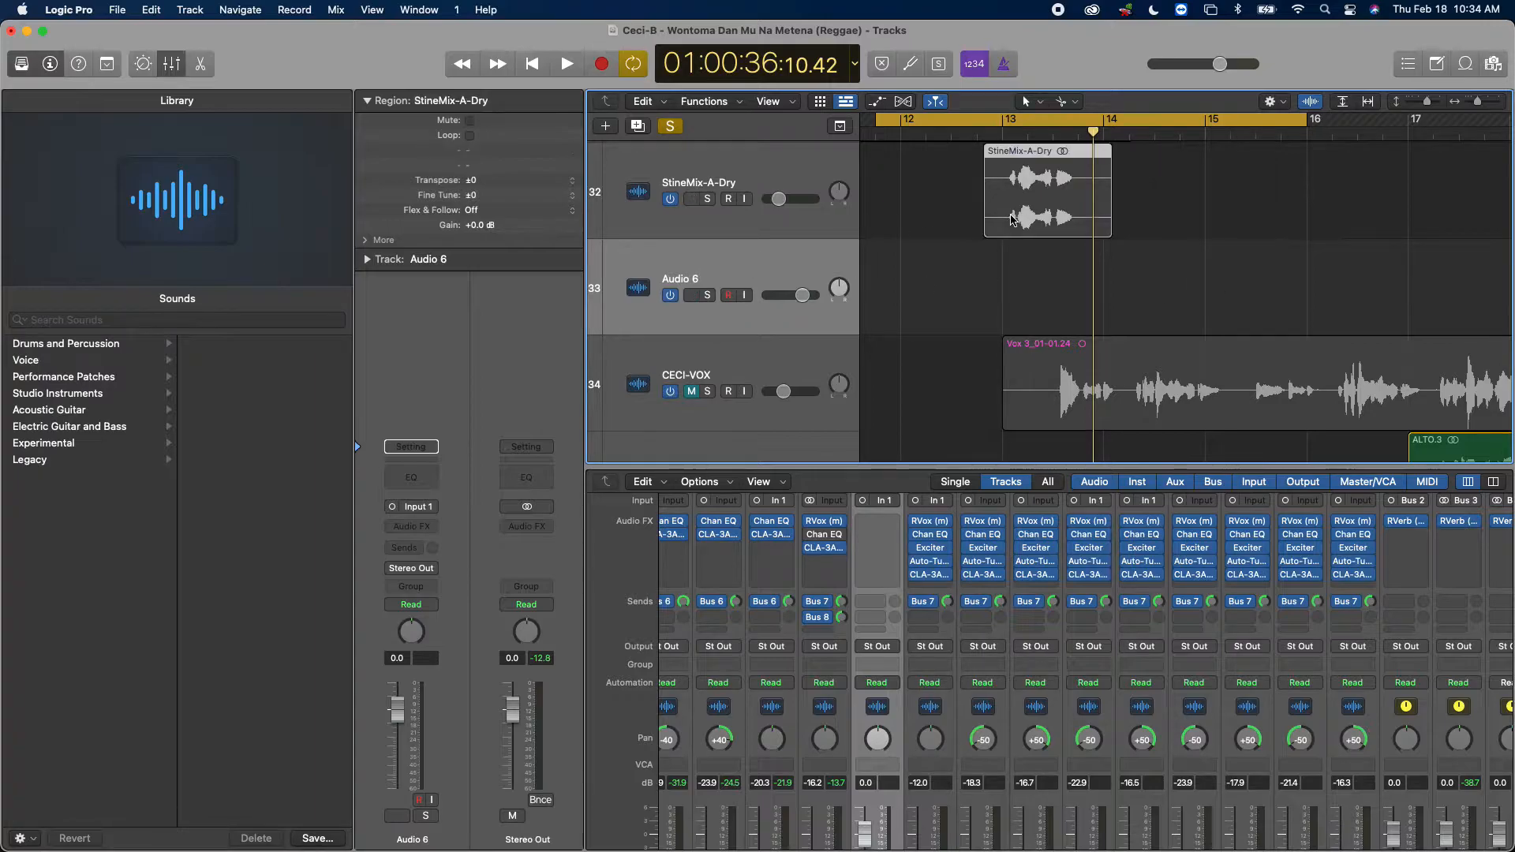
pyautogui.moveTo(1021, 221); pyautogui.dragTo(1022, 317)
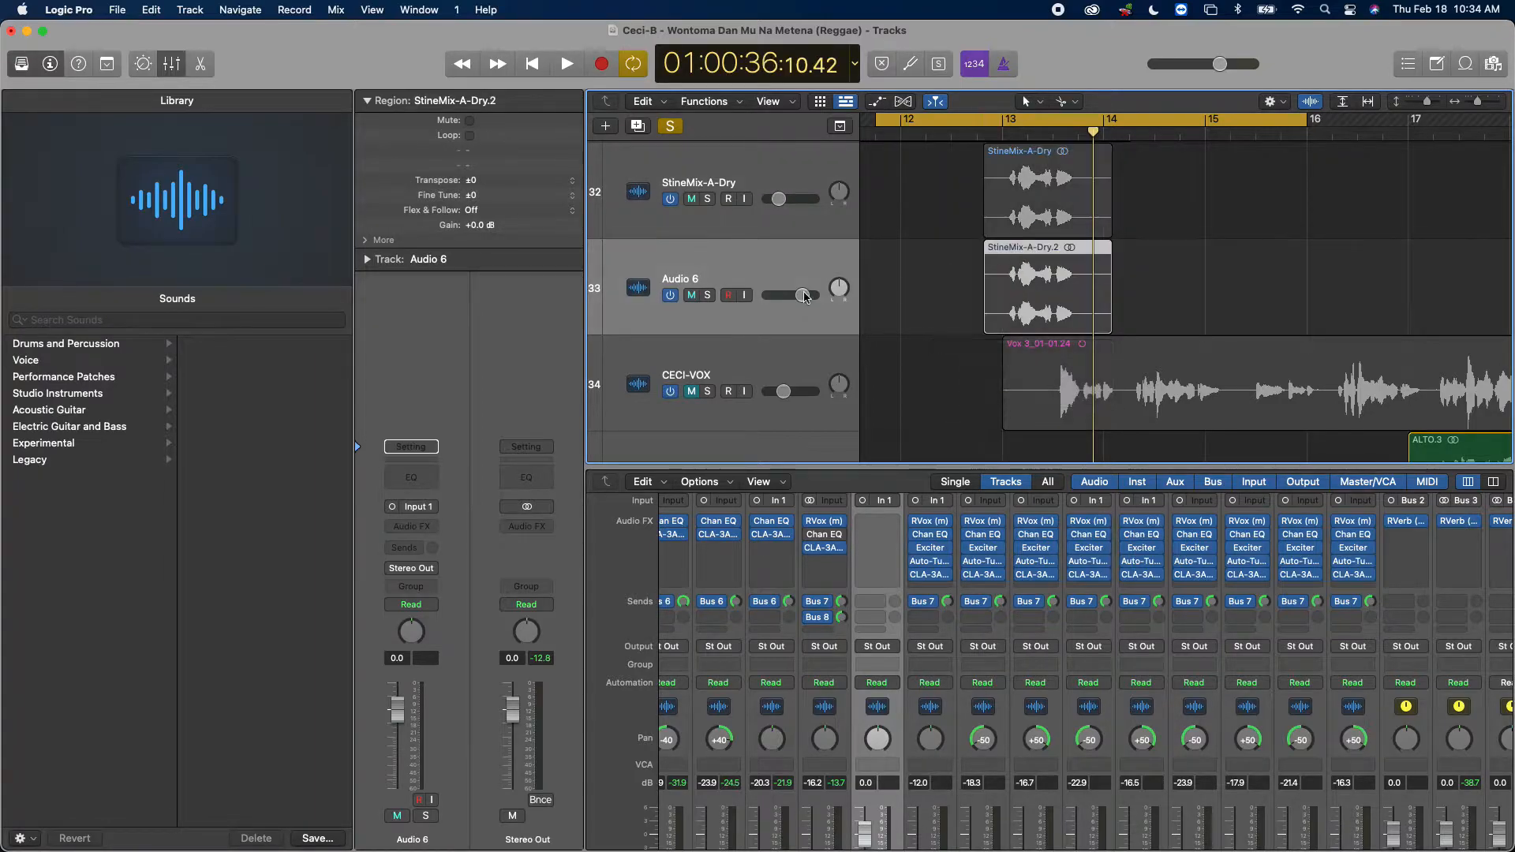
# Step: Clear the existing solos, solo the new audio track and audition the copied StineMix-A-Dry region on its own
pyautogui.click(669, 127)
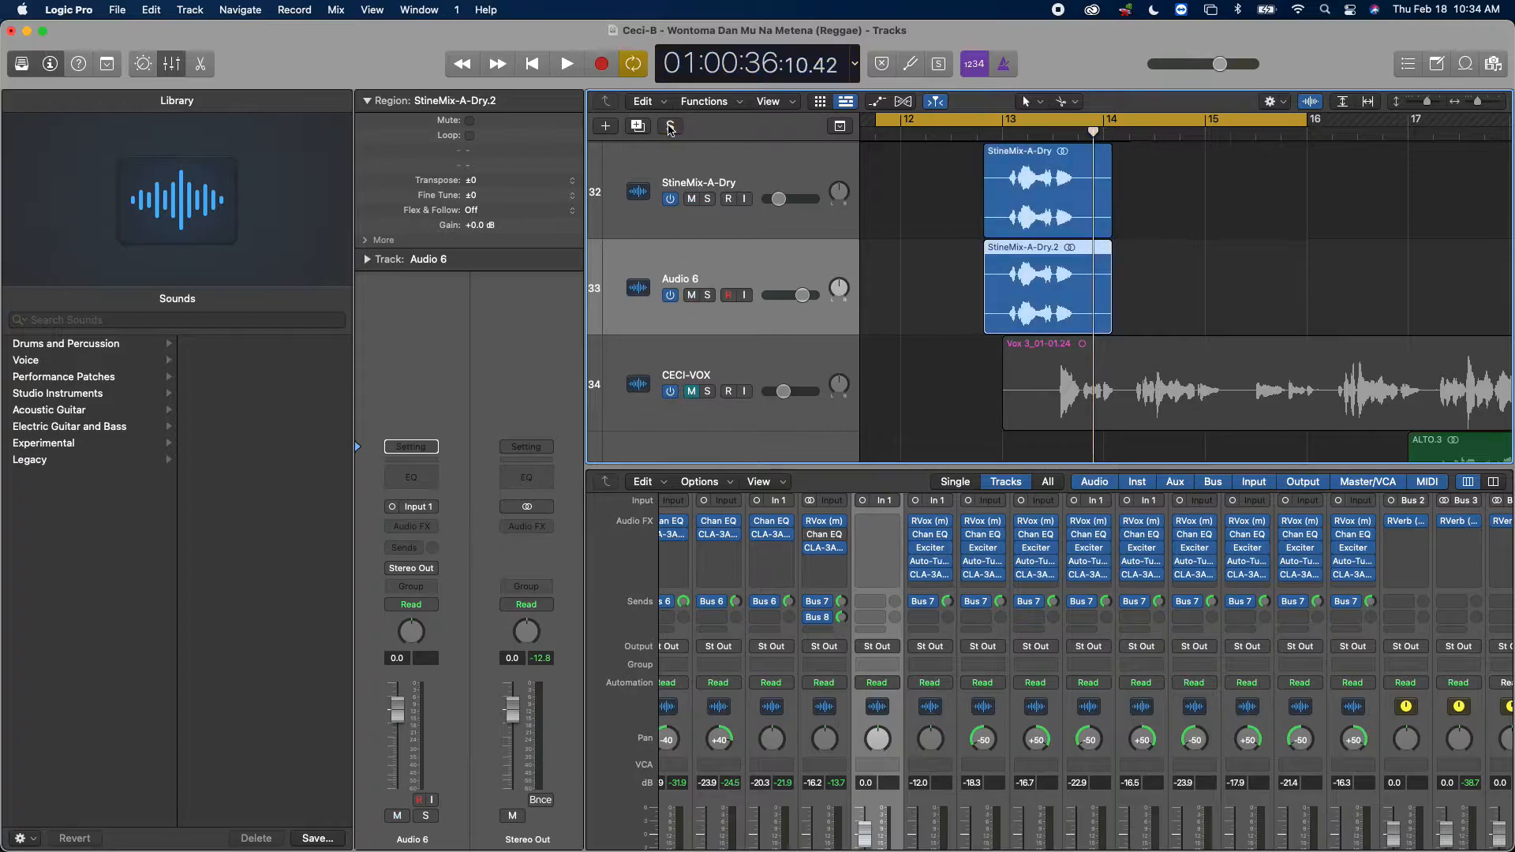
pyautogui.click(709, 296)
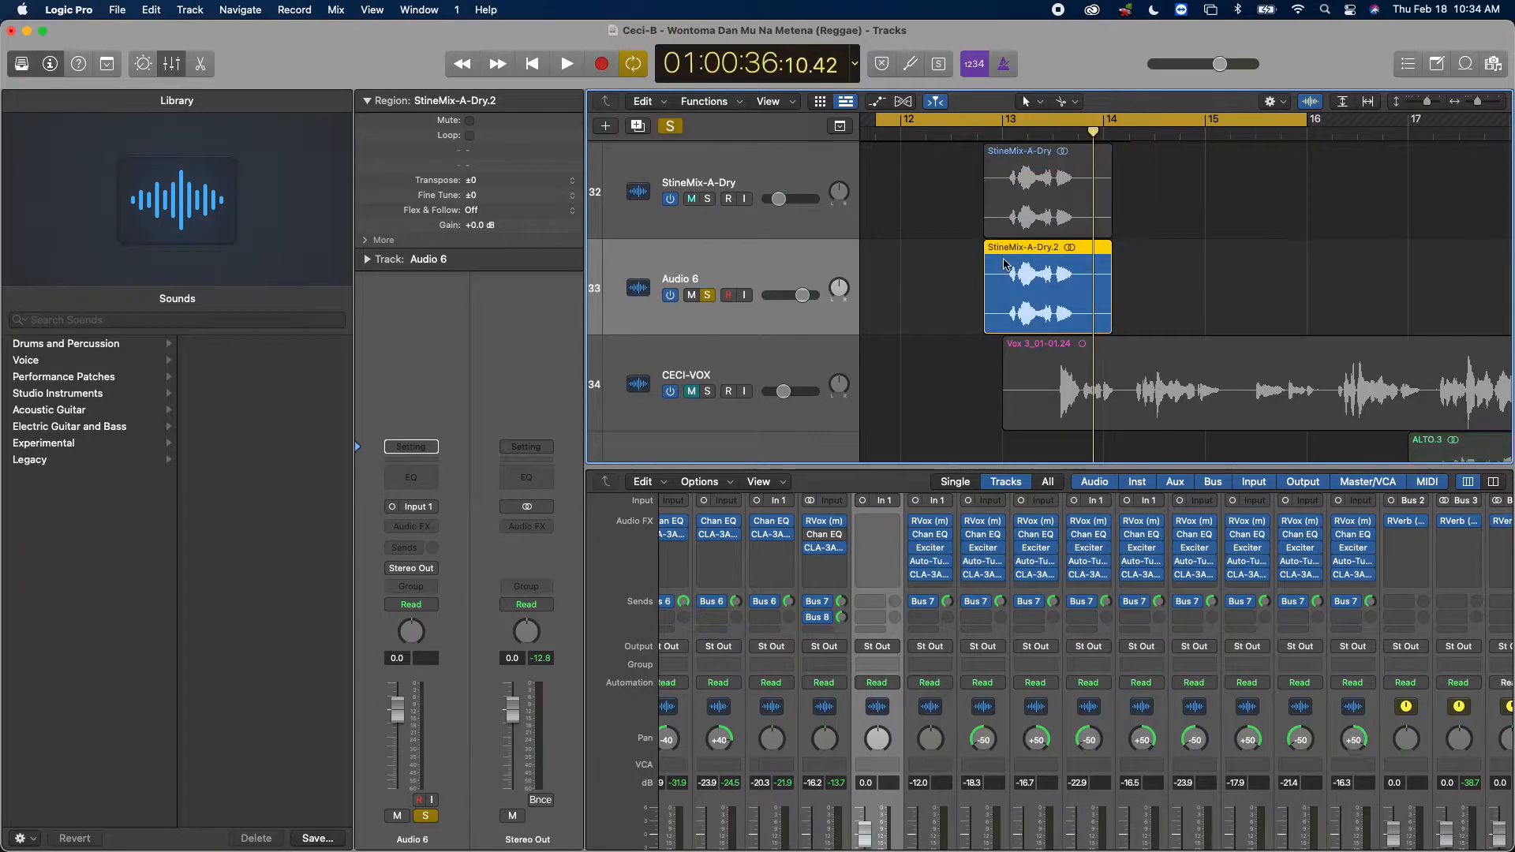
pyautogui.press('space')
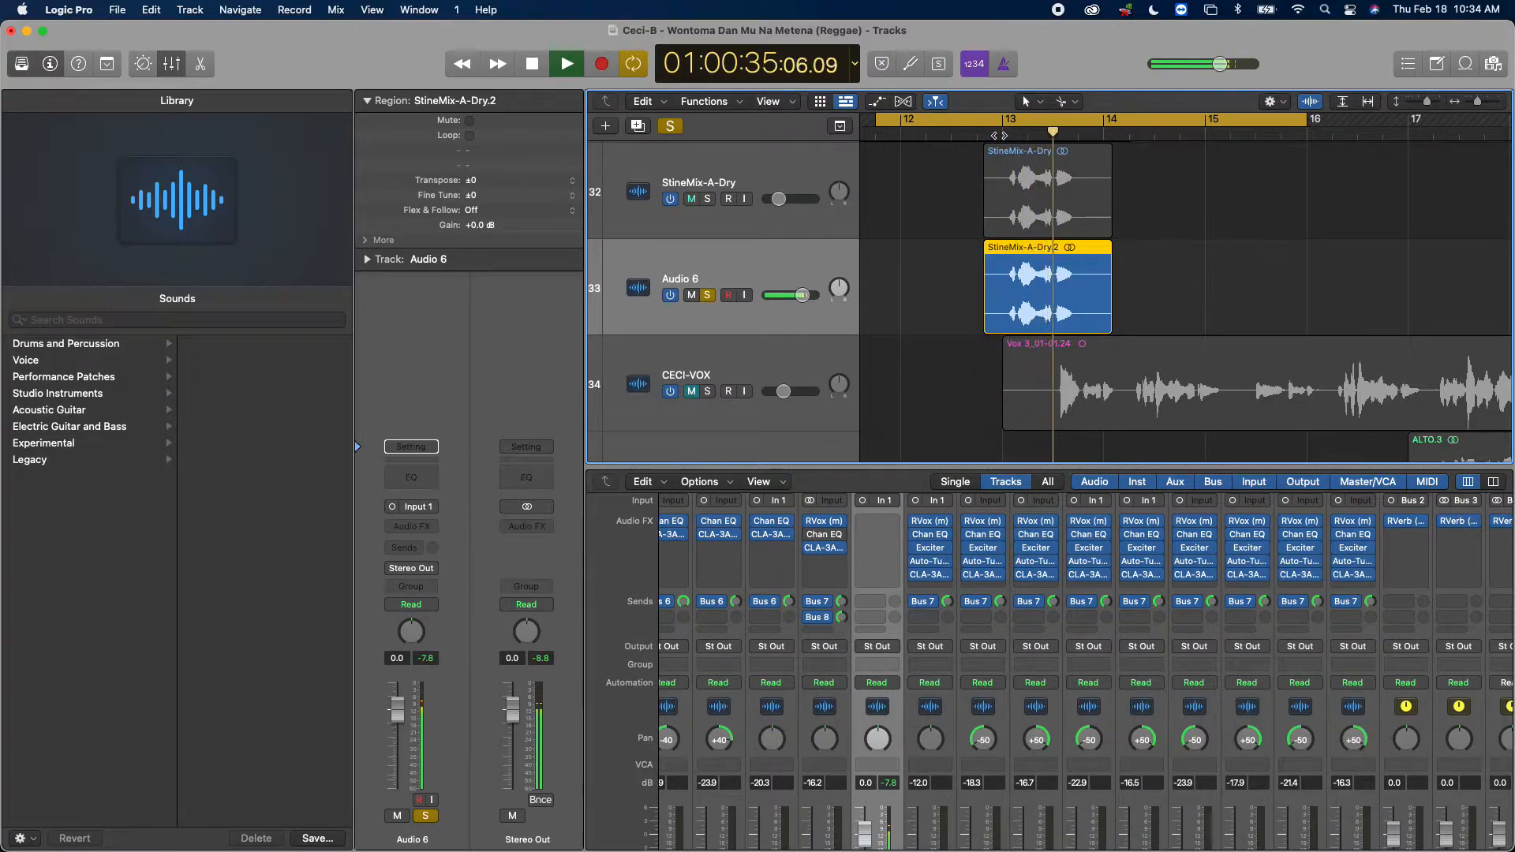
pyautogui.press('space')
# Step: Shorten the cycle range to the start and end of the copied vocal region and audition the loop
pyautogui.moveTo(882, 124); pyautogui.dragTo(983, 119)
pyautogui.moveTo(1300, 117); pyautogui.dragTo(1108, 172)
pyautogui.press('space')
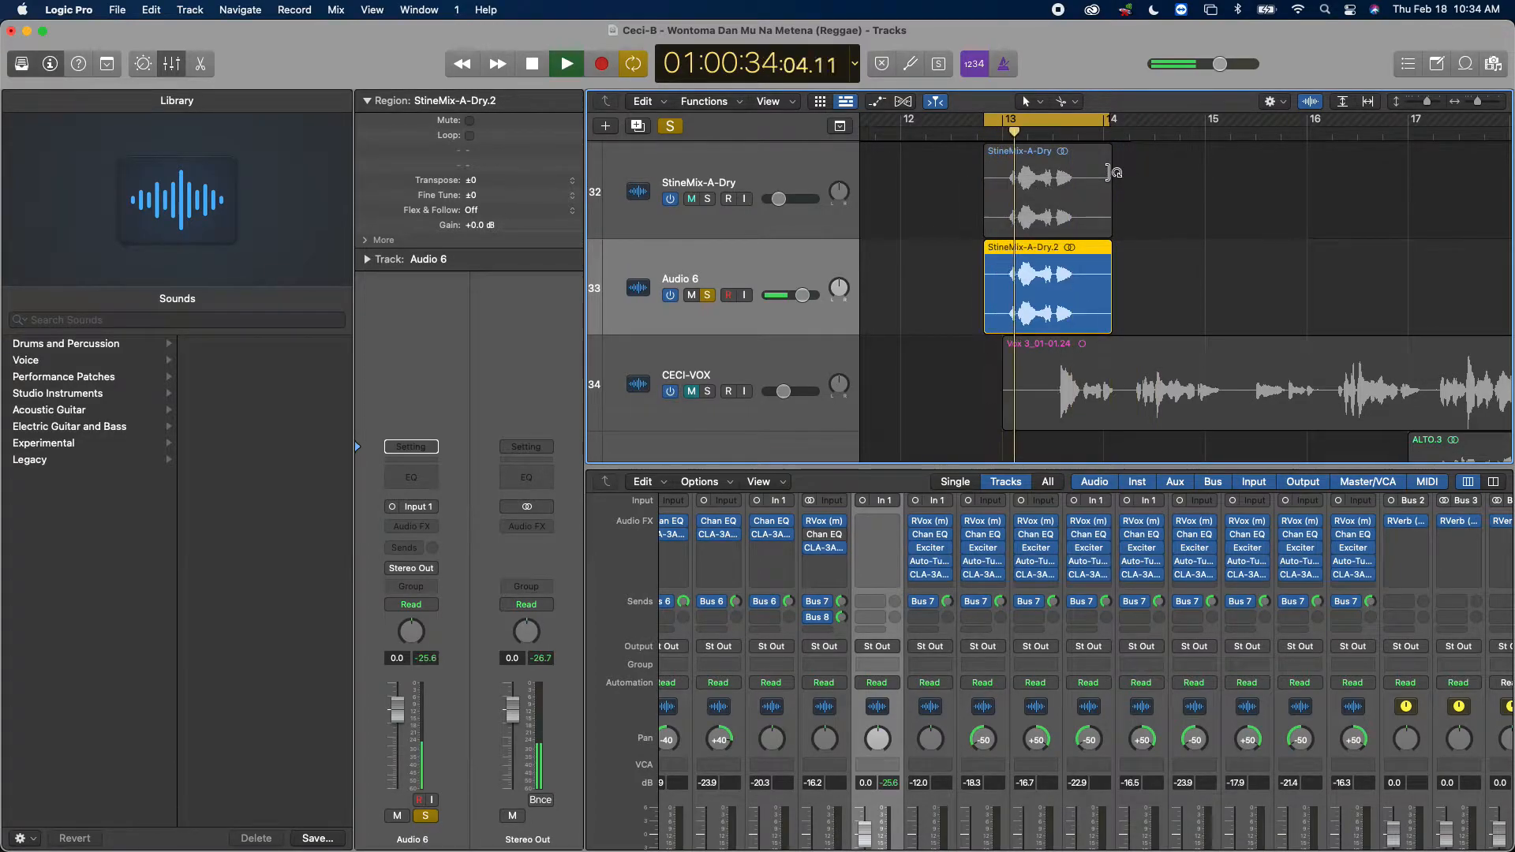
pyautogui.press('space')
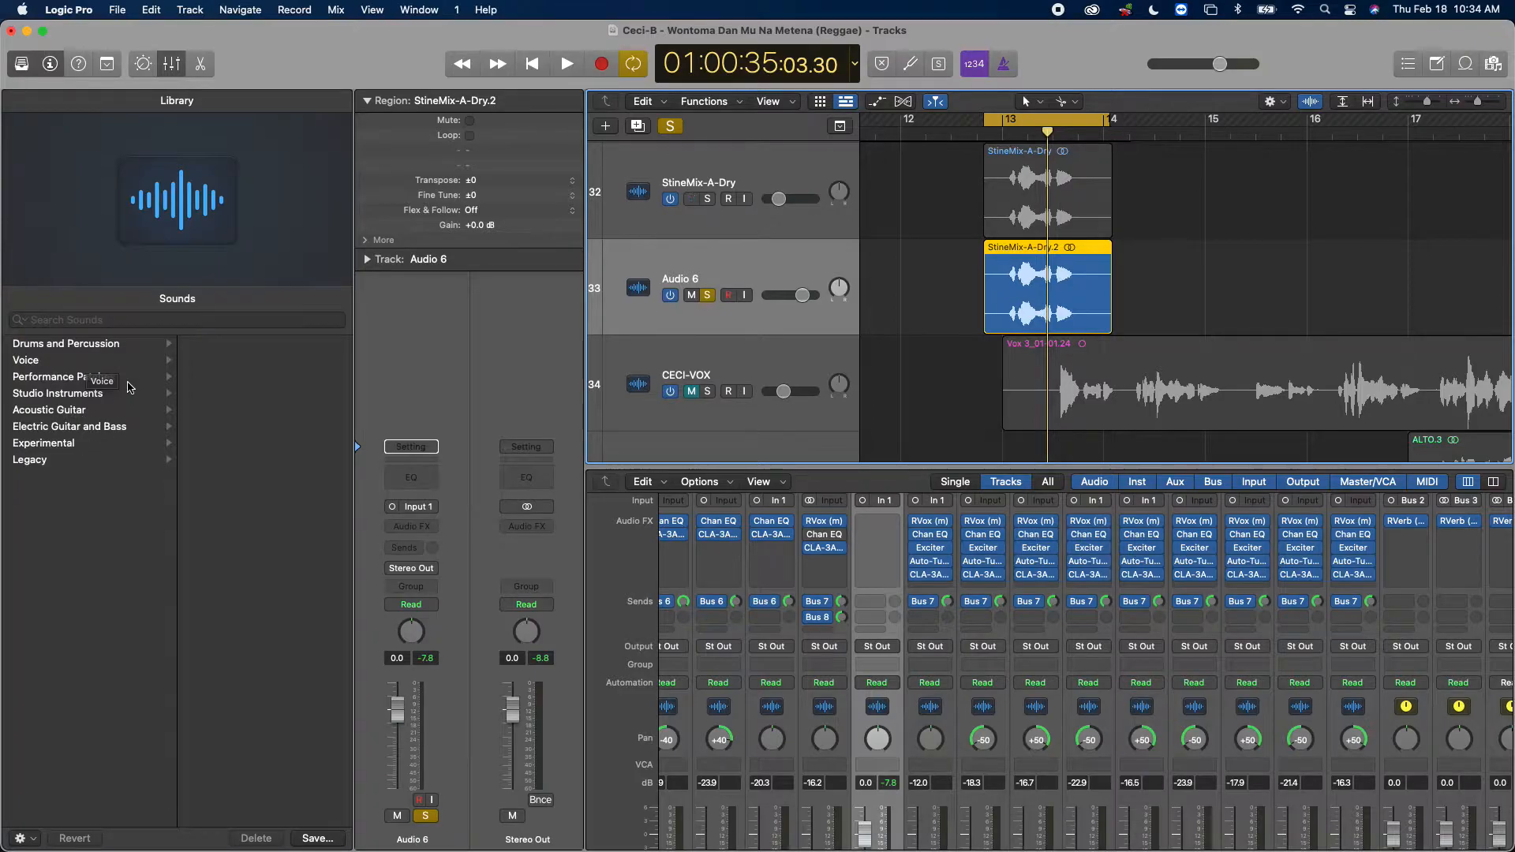
# Step: Load the Telephone Vocal patch from the Voice sounds onto the duplicate vocal track and audition the loop
pyautogui.click(45, 364)
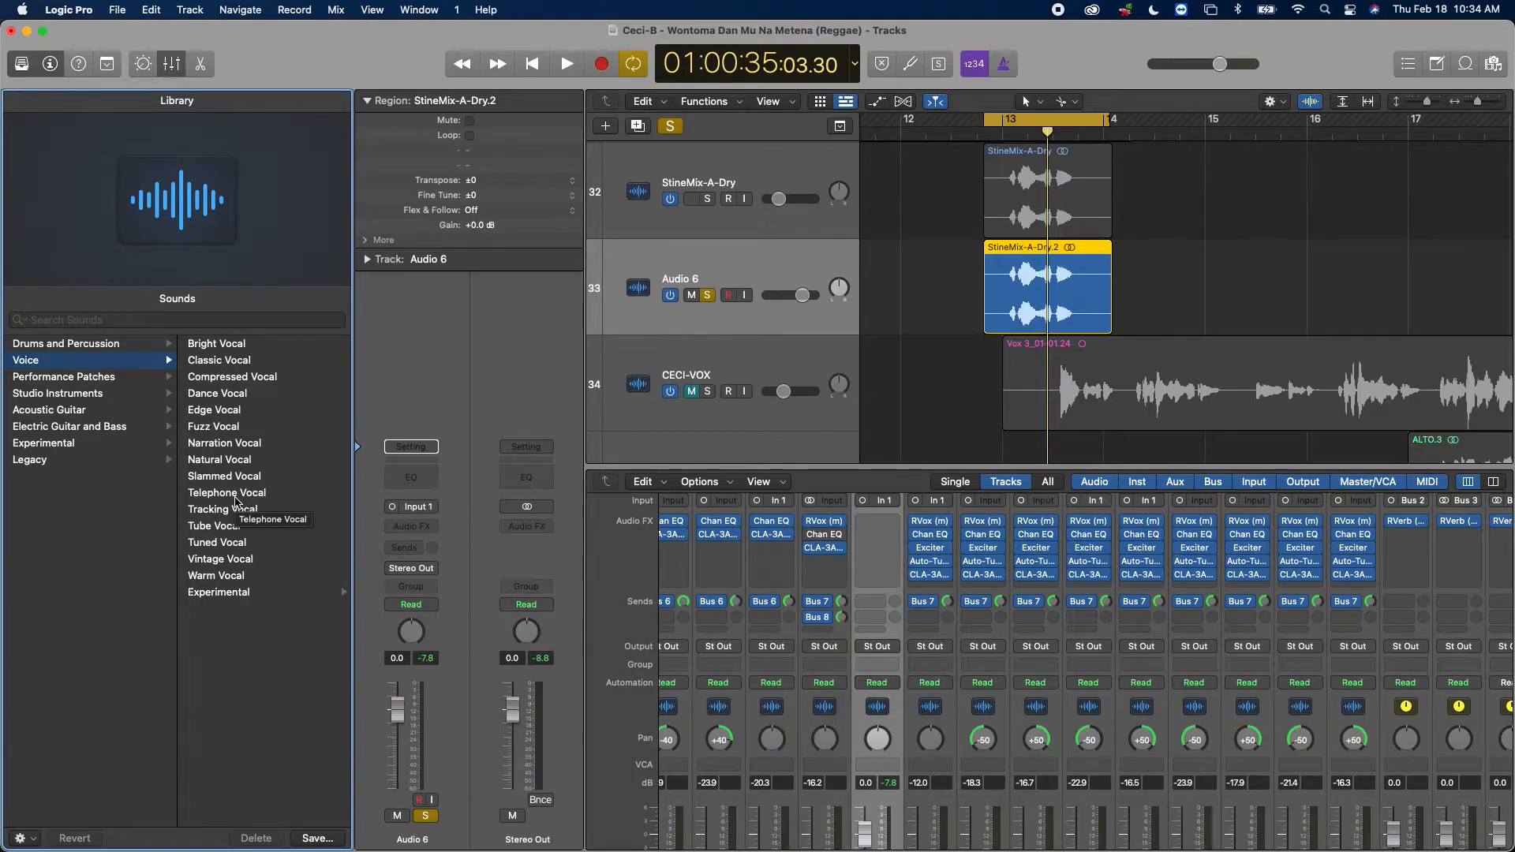
pyautogui.click(235, 494)
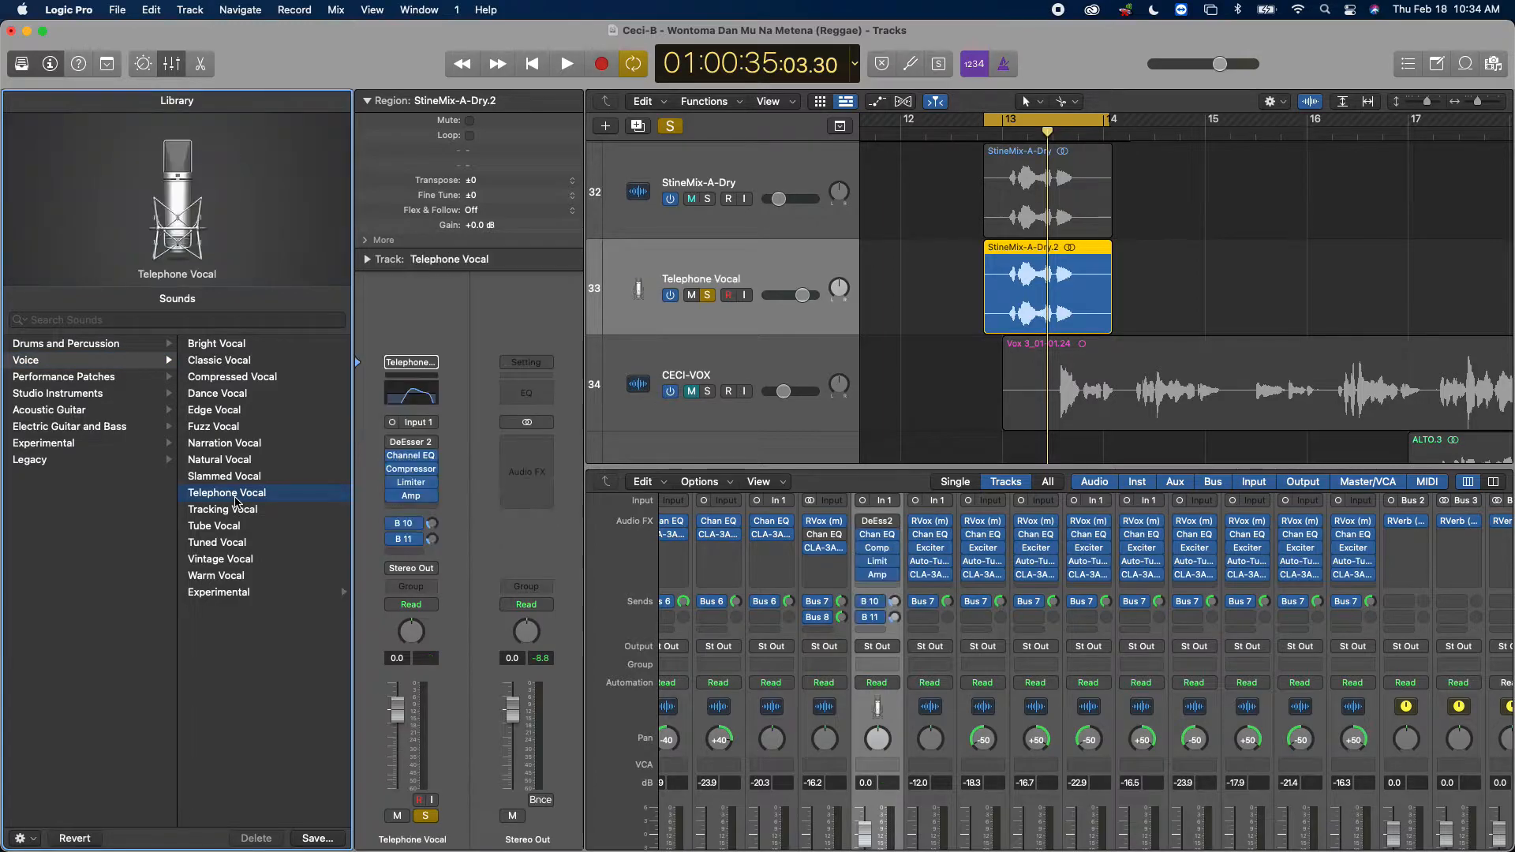
pyautogui.press('space')
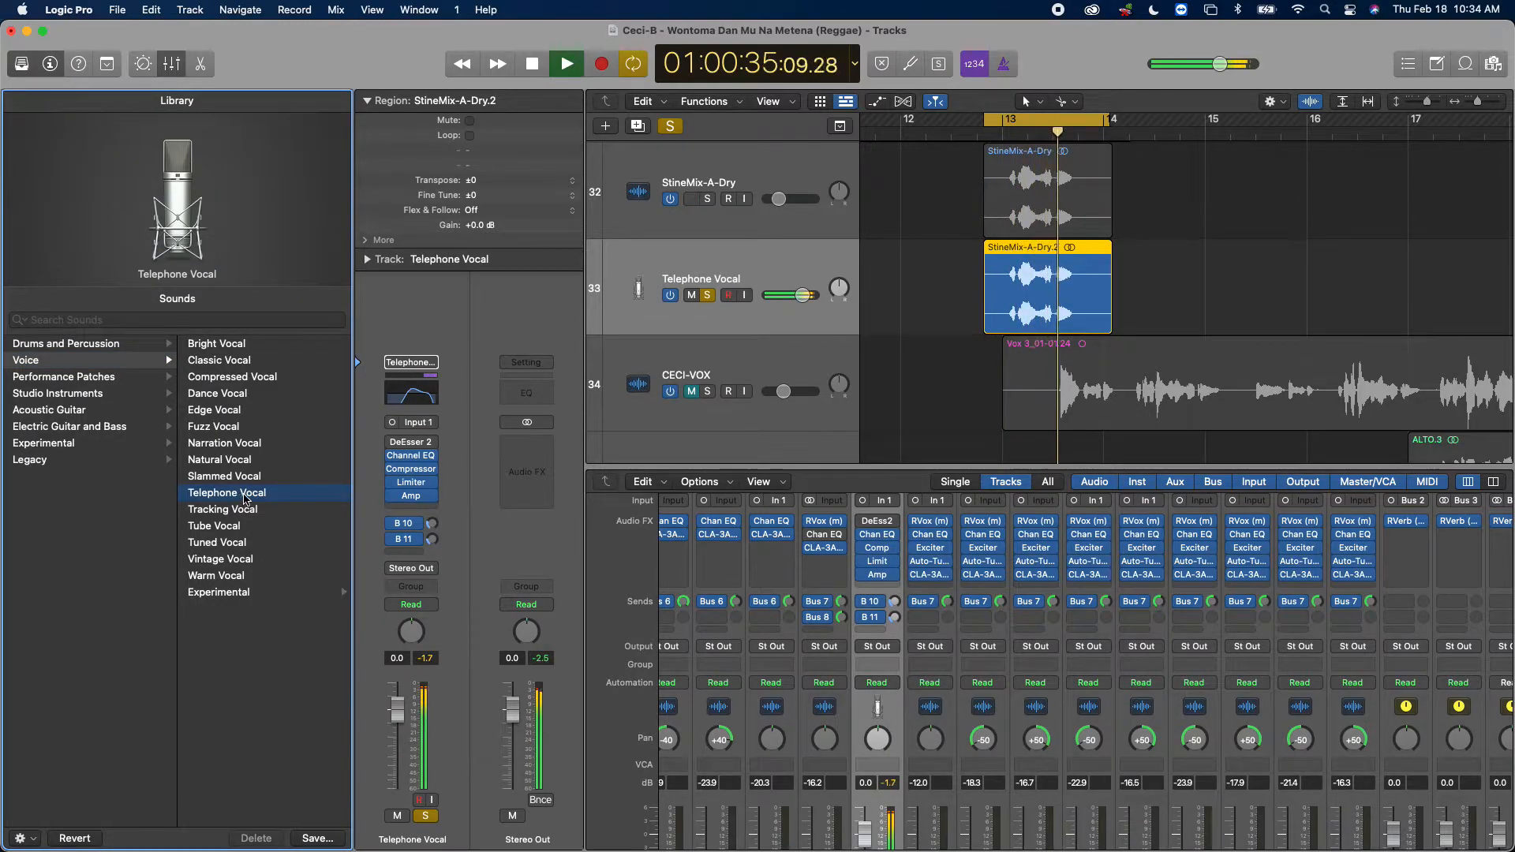
pyautogui.press('space')
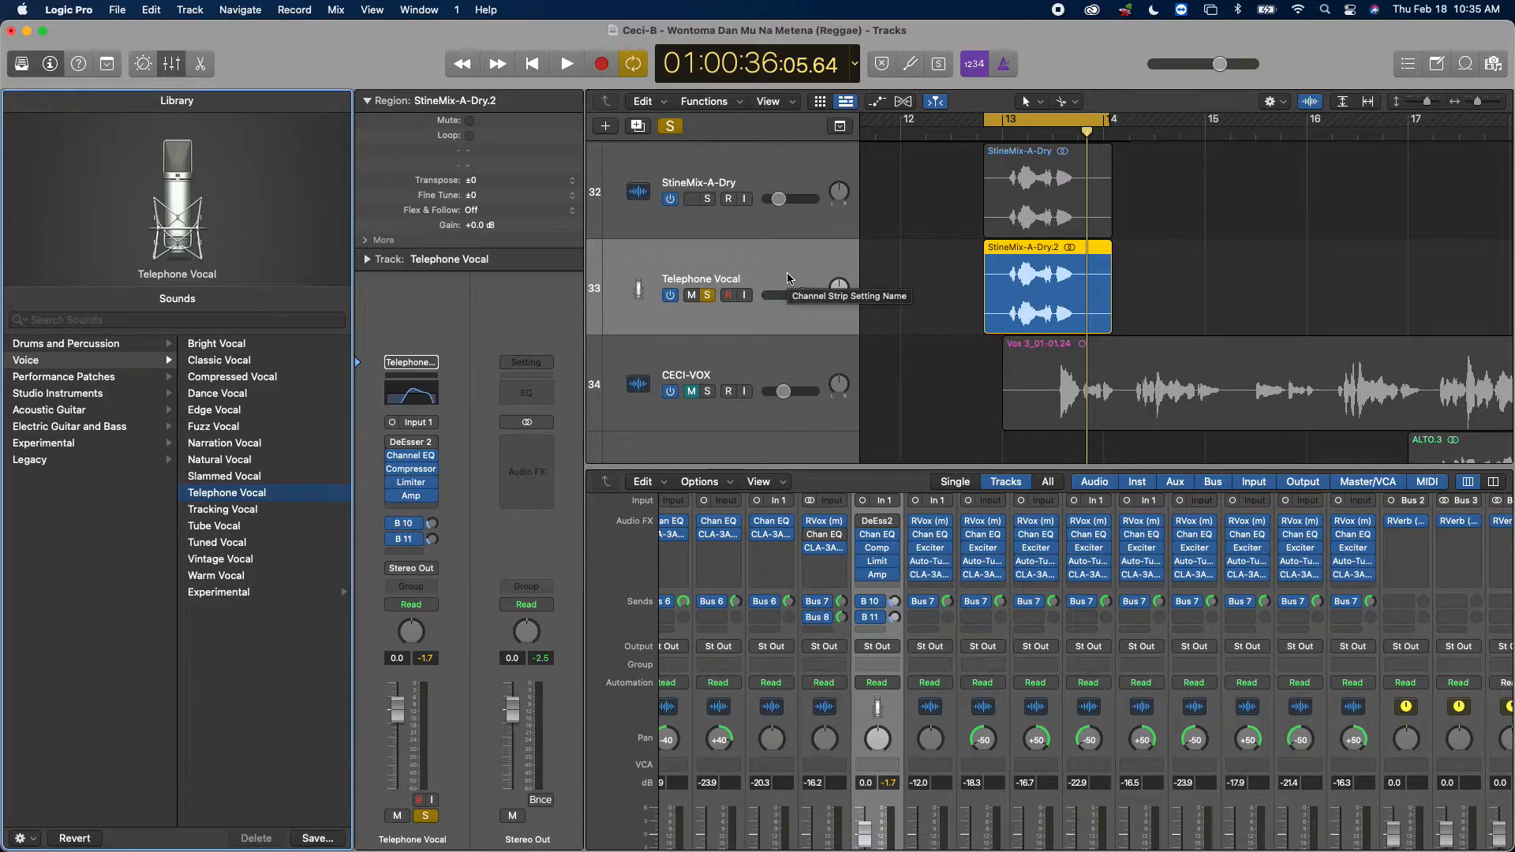
pyautogui.press('space')
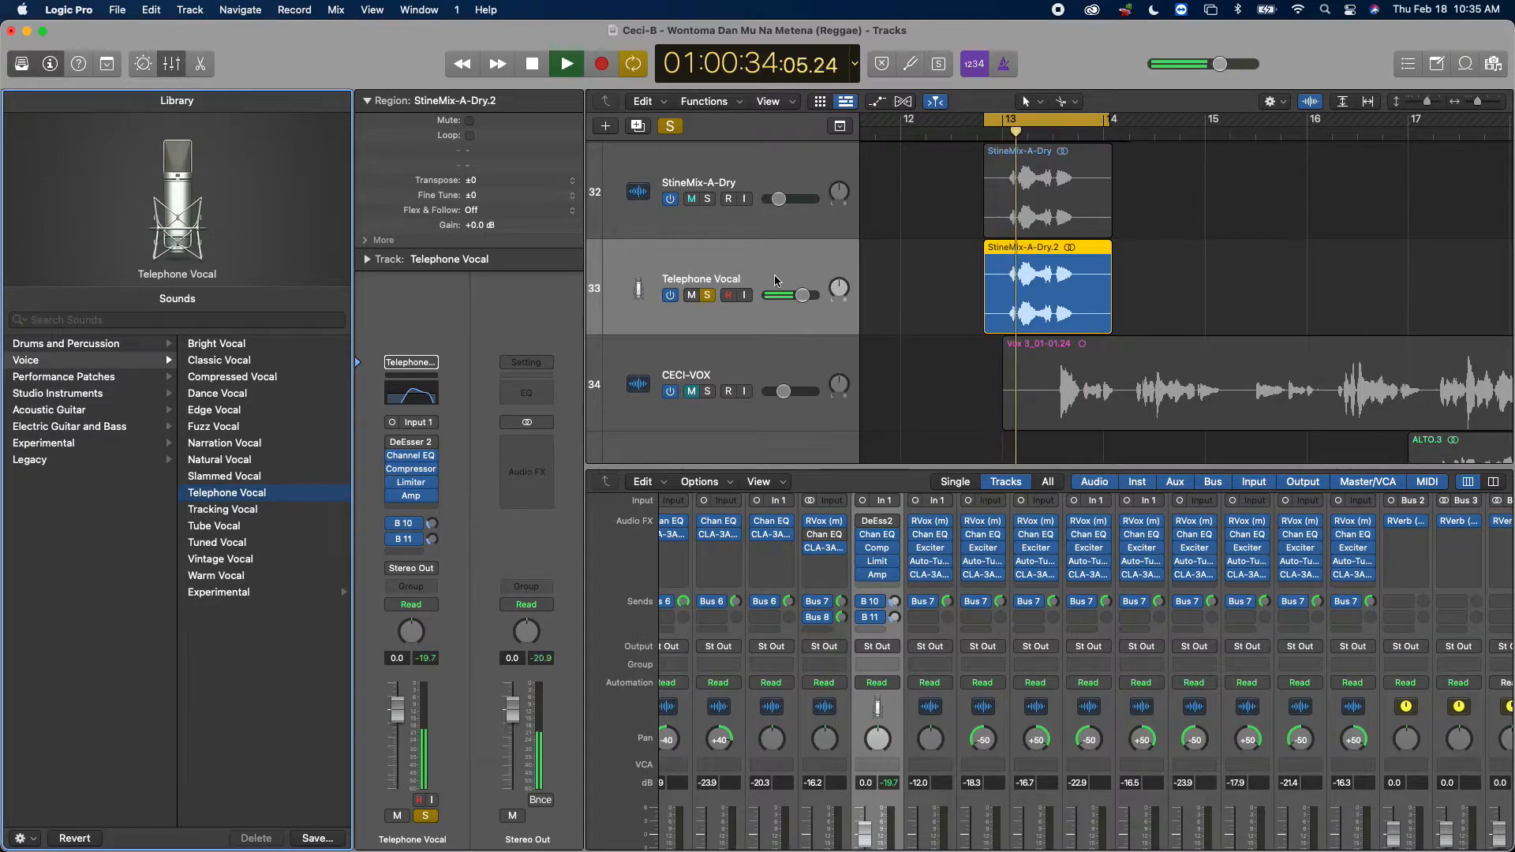
pyautogui.press('space')
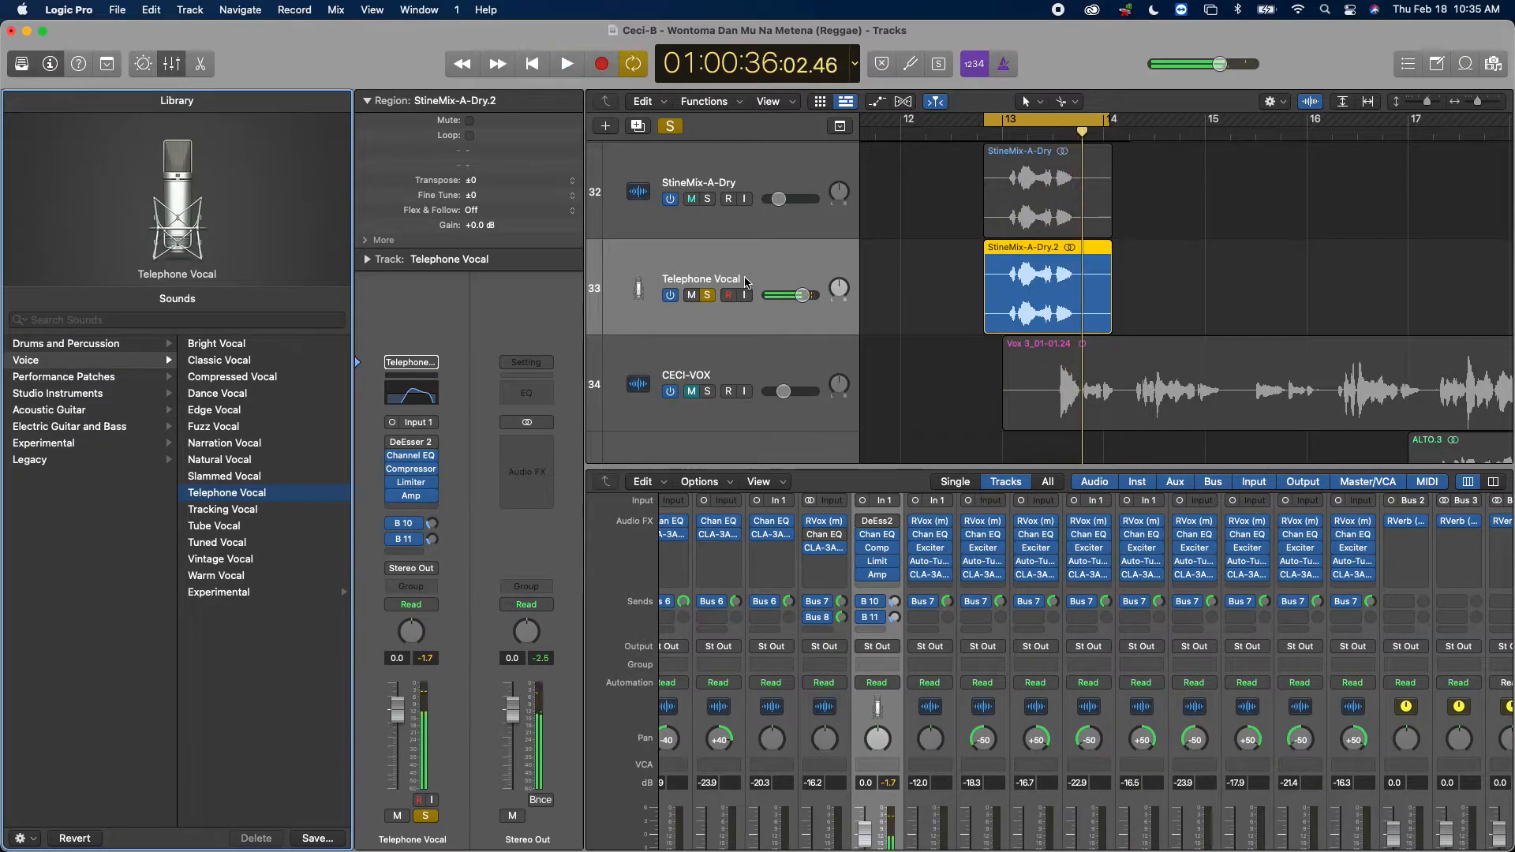
# Step: Solo StineMix-A-Dry in place of Telephone Vocal, audition it for comparison, and return the solo to Telephone Vocal
pyautogui.click(707, 295)
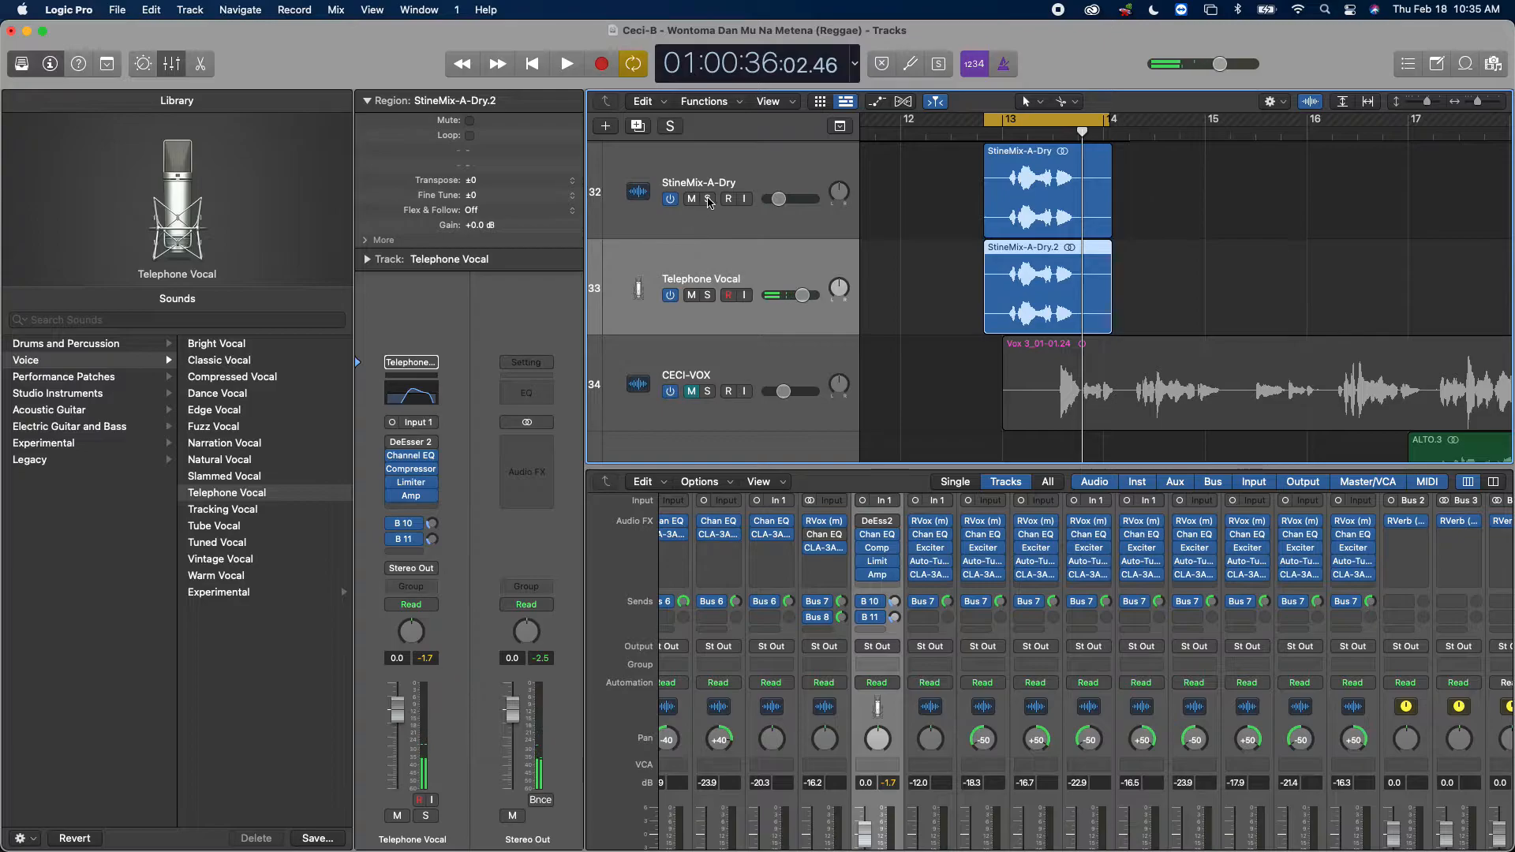
pyautogui.click(707, 199)
pyautogui.press('space')
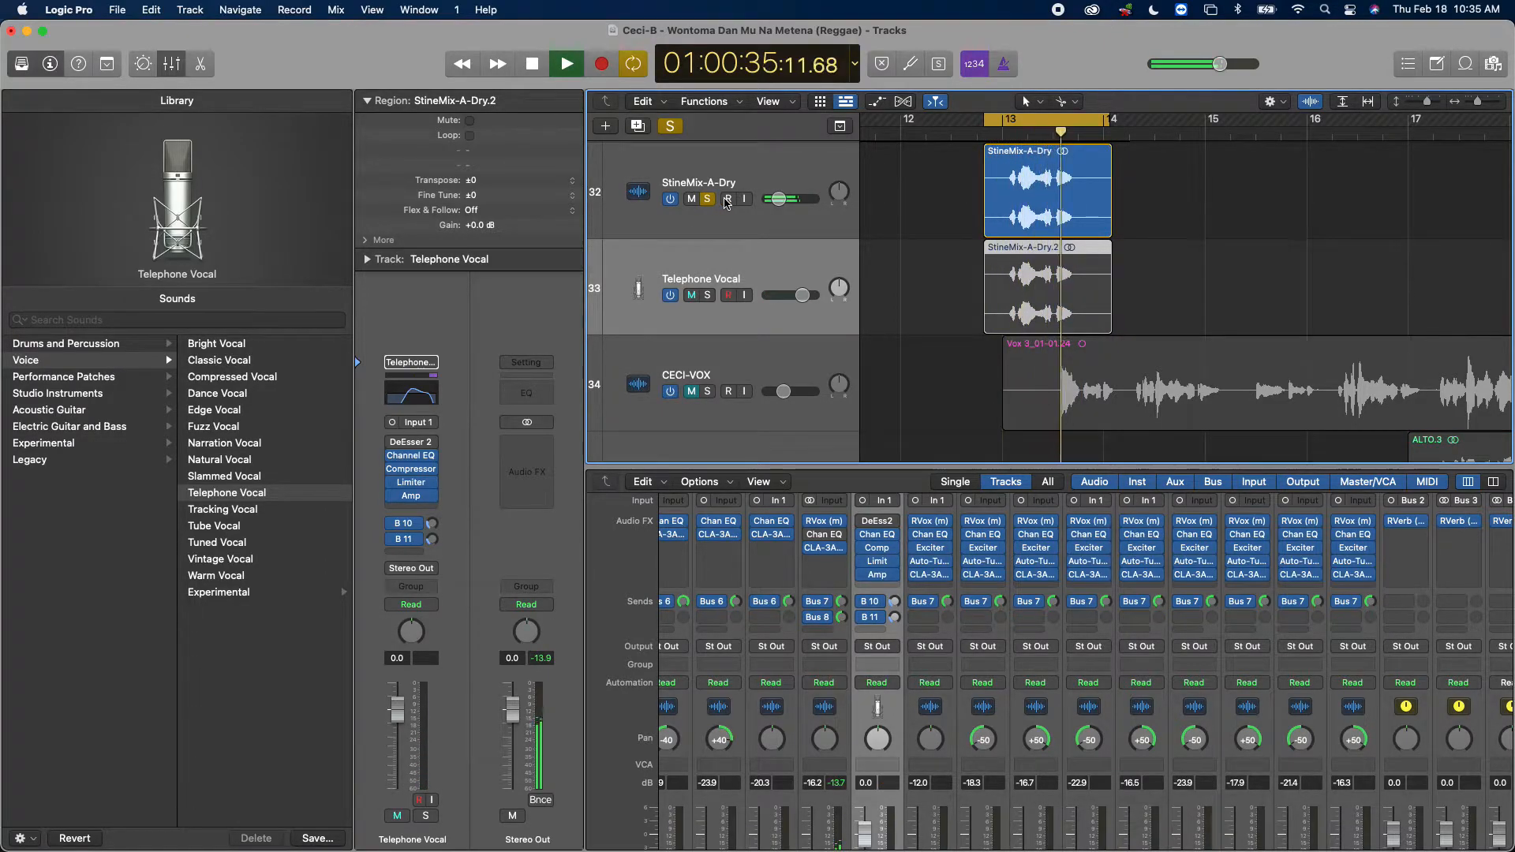
pyautogui.press('space')
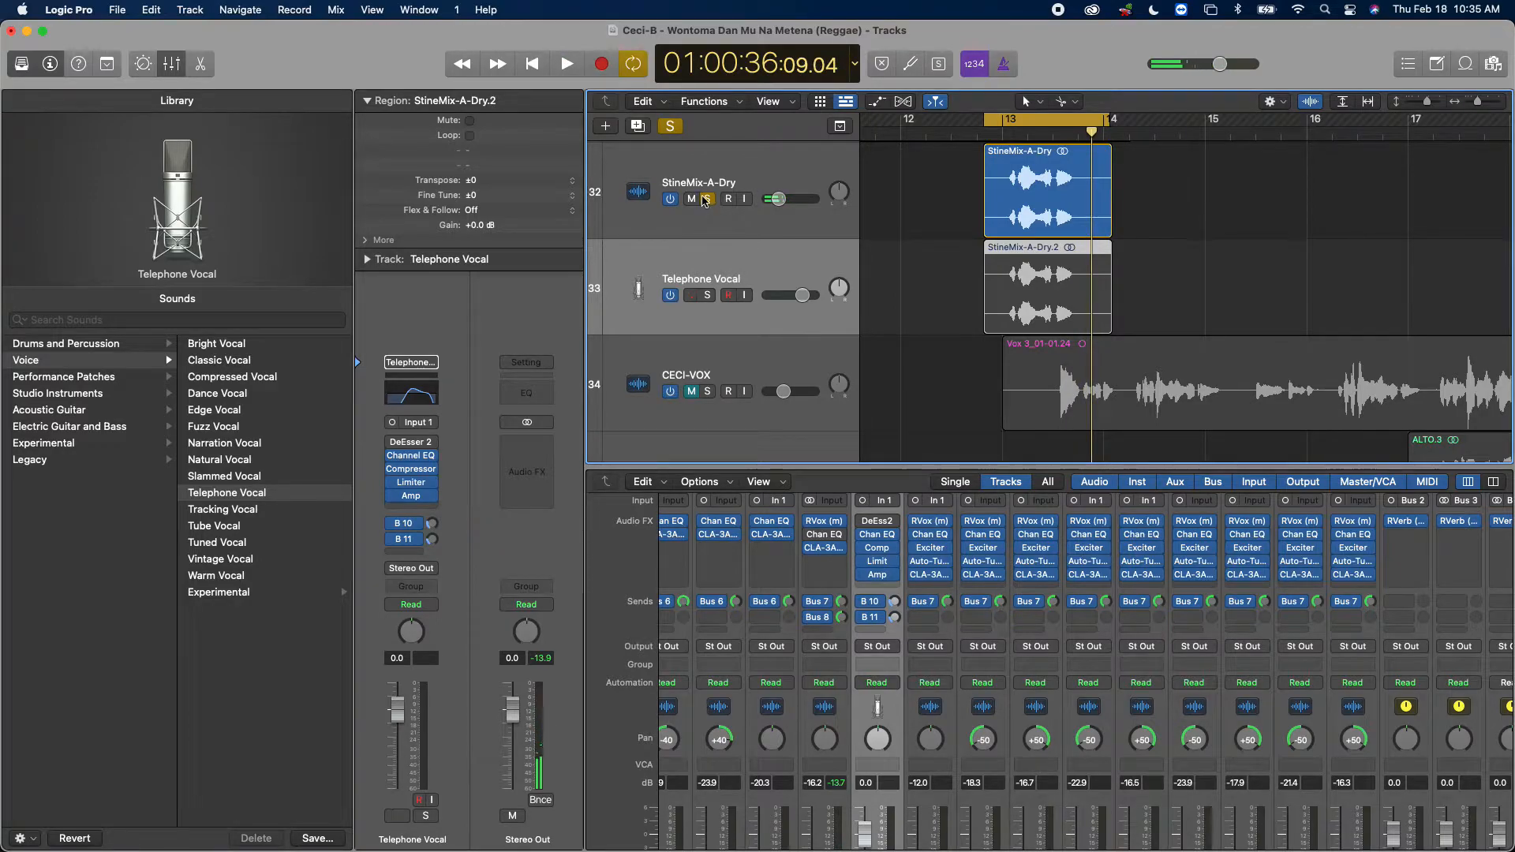
pyautogui.click(706, 201)
pyautogui.click(709, 297)
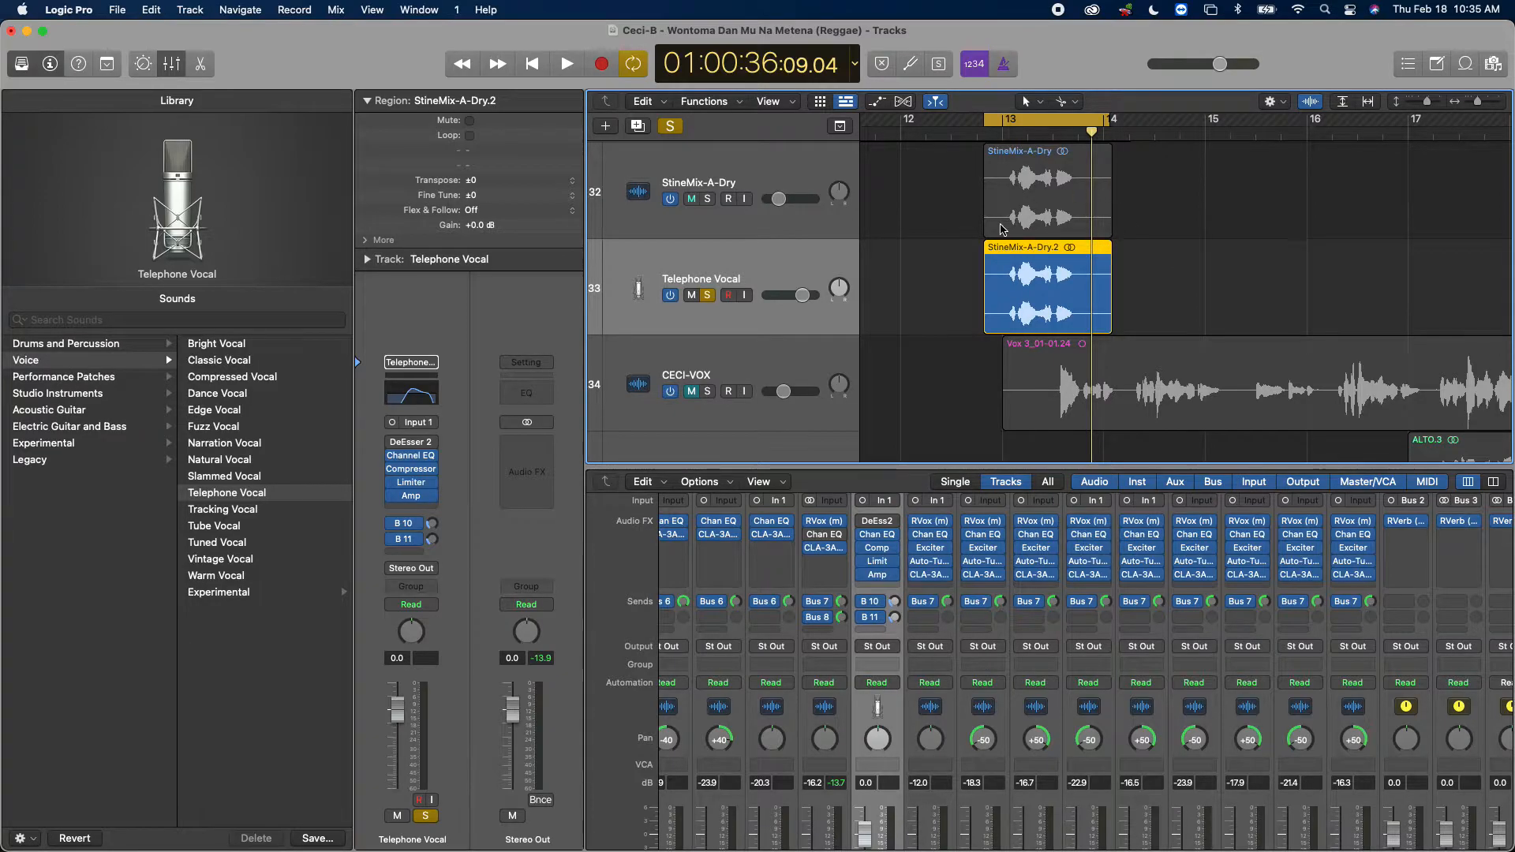
# Step: Switch the bypassed Channel EQ on the StineMix-A-Dry channel strip back on
pyautogui.click(1161, 224)
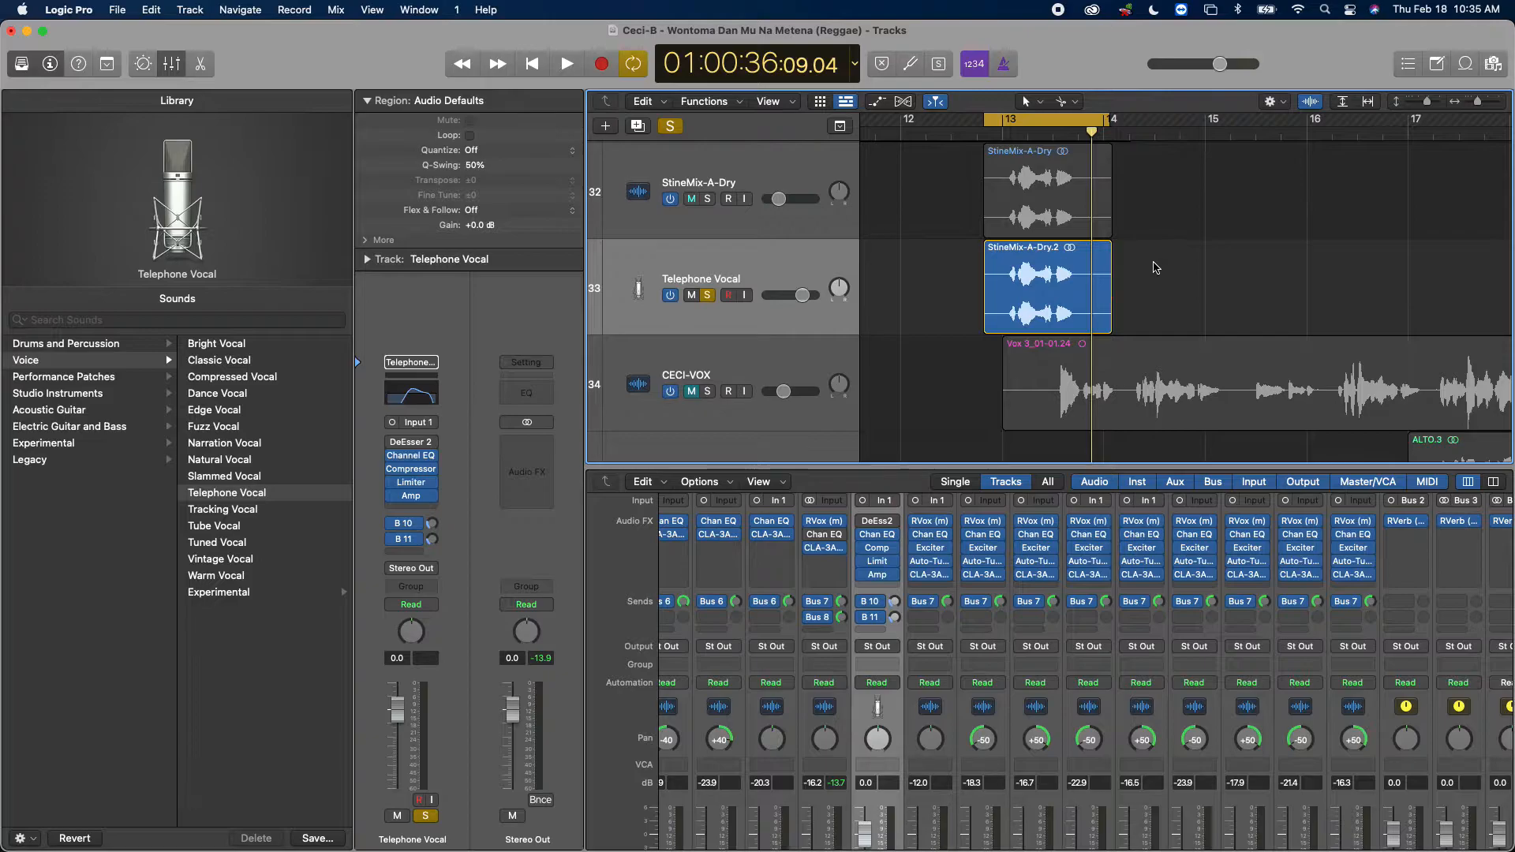
pyautogui.click(715, 187)
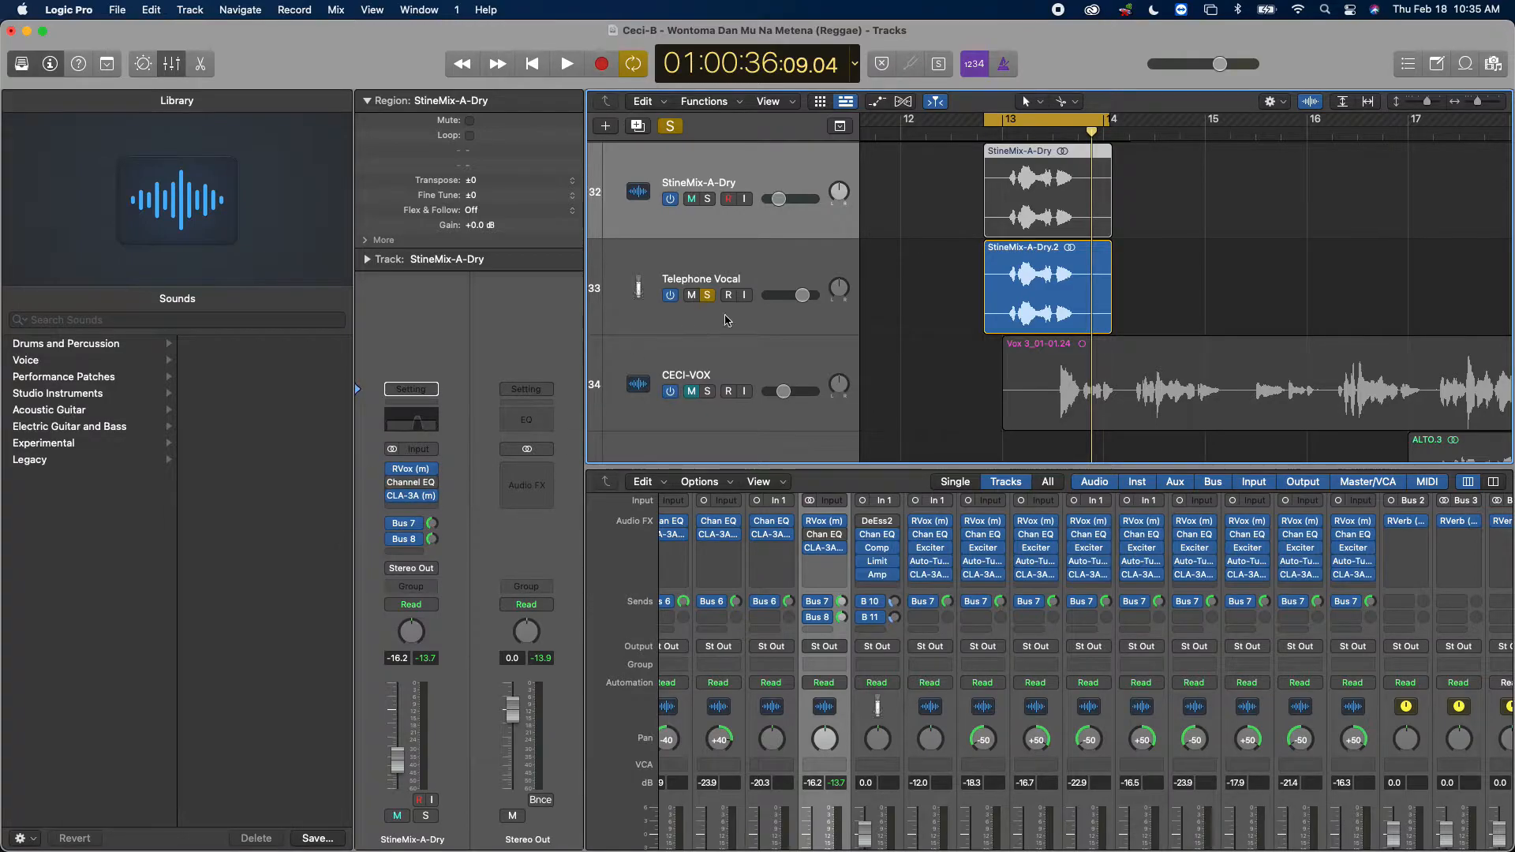
pyautogui.click(389, 483)
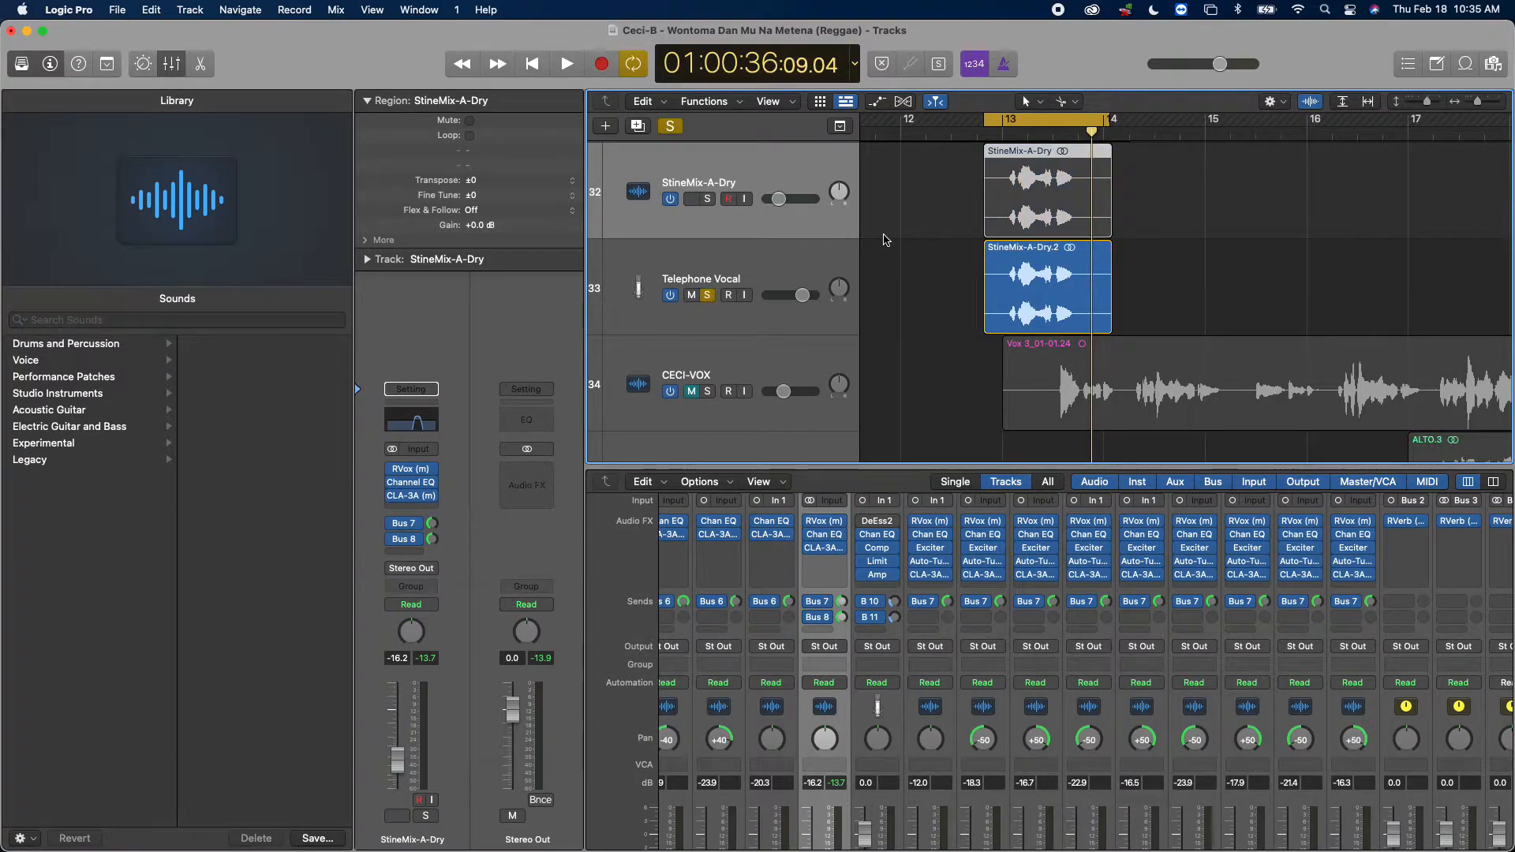
# Step: Audition Telephone Vocal, then move the solo to StineMix-A-Dry and audition it with its Channel EQ active
pyautogui.press('space')
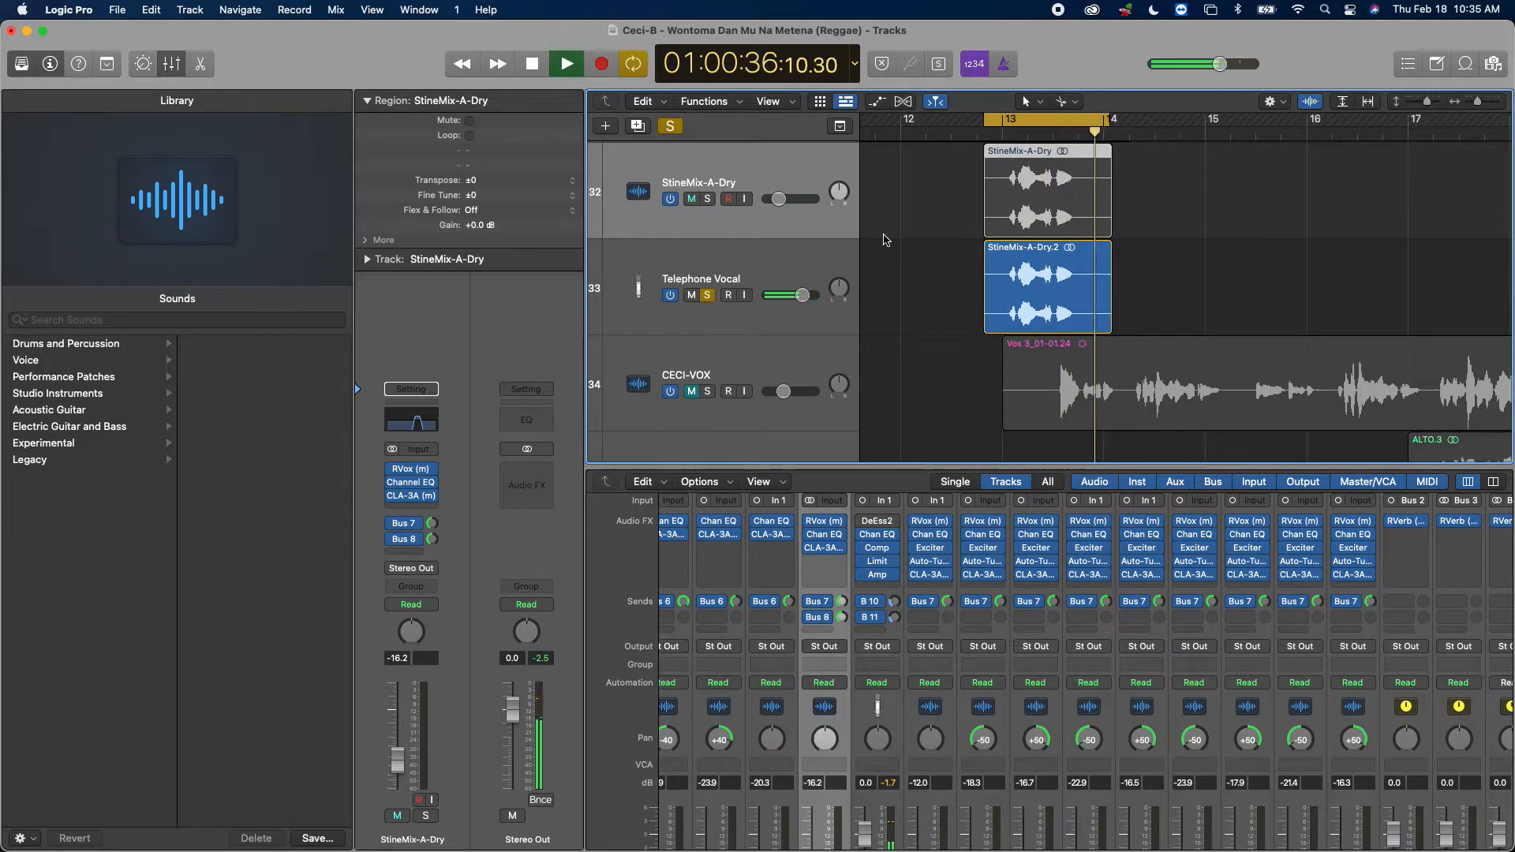
pyautogui.press('space')
pyautogui.click(707, 295)
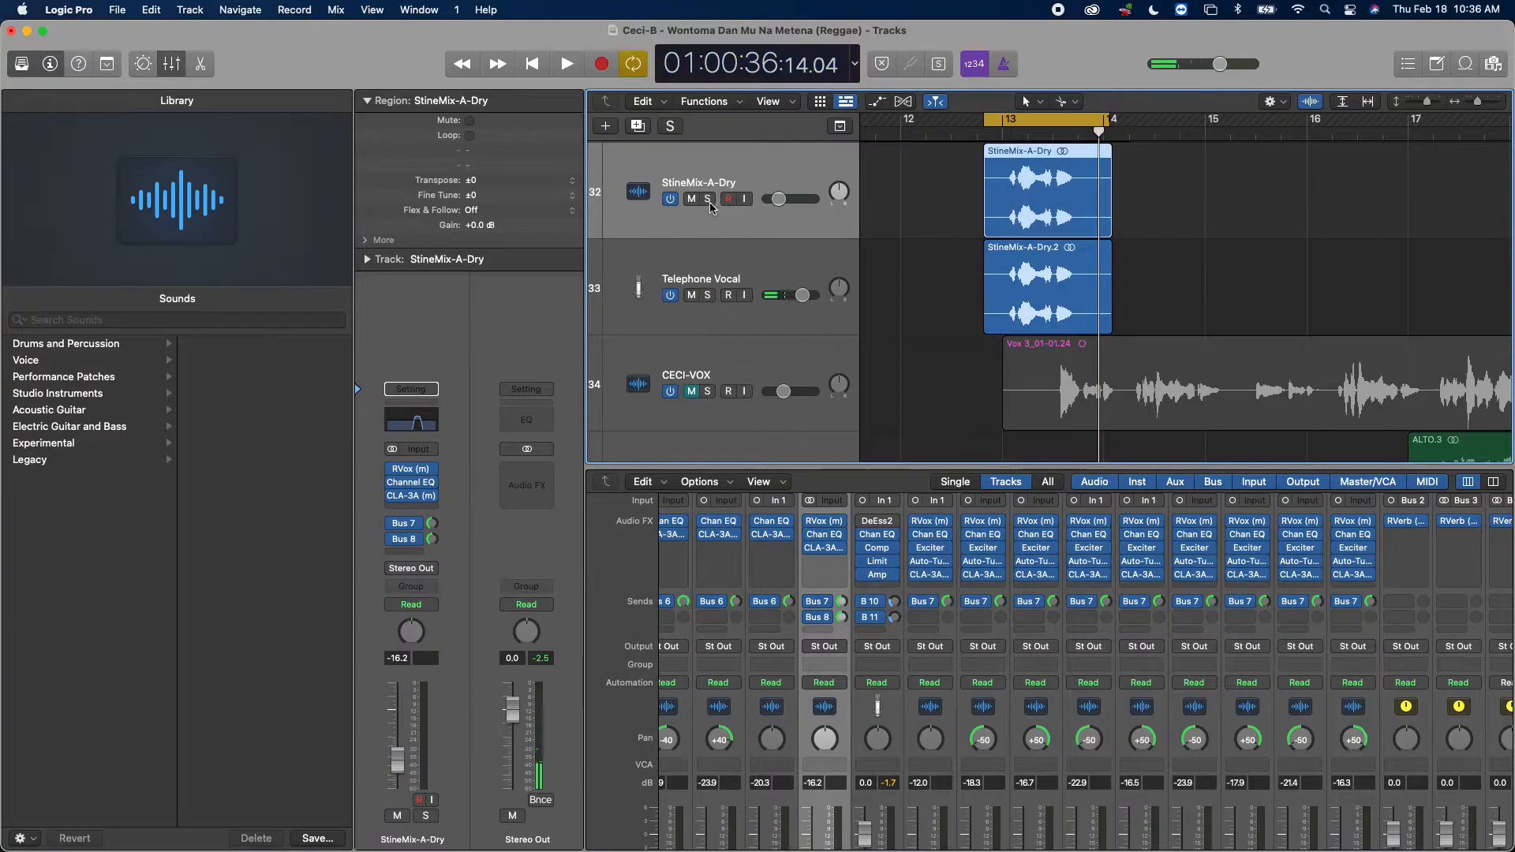
pyautogui.click(709, 200)
pyautogui.press('space')
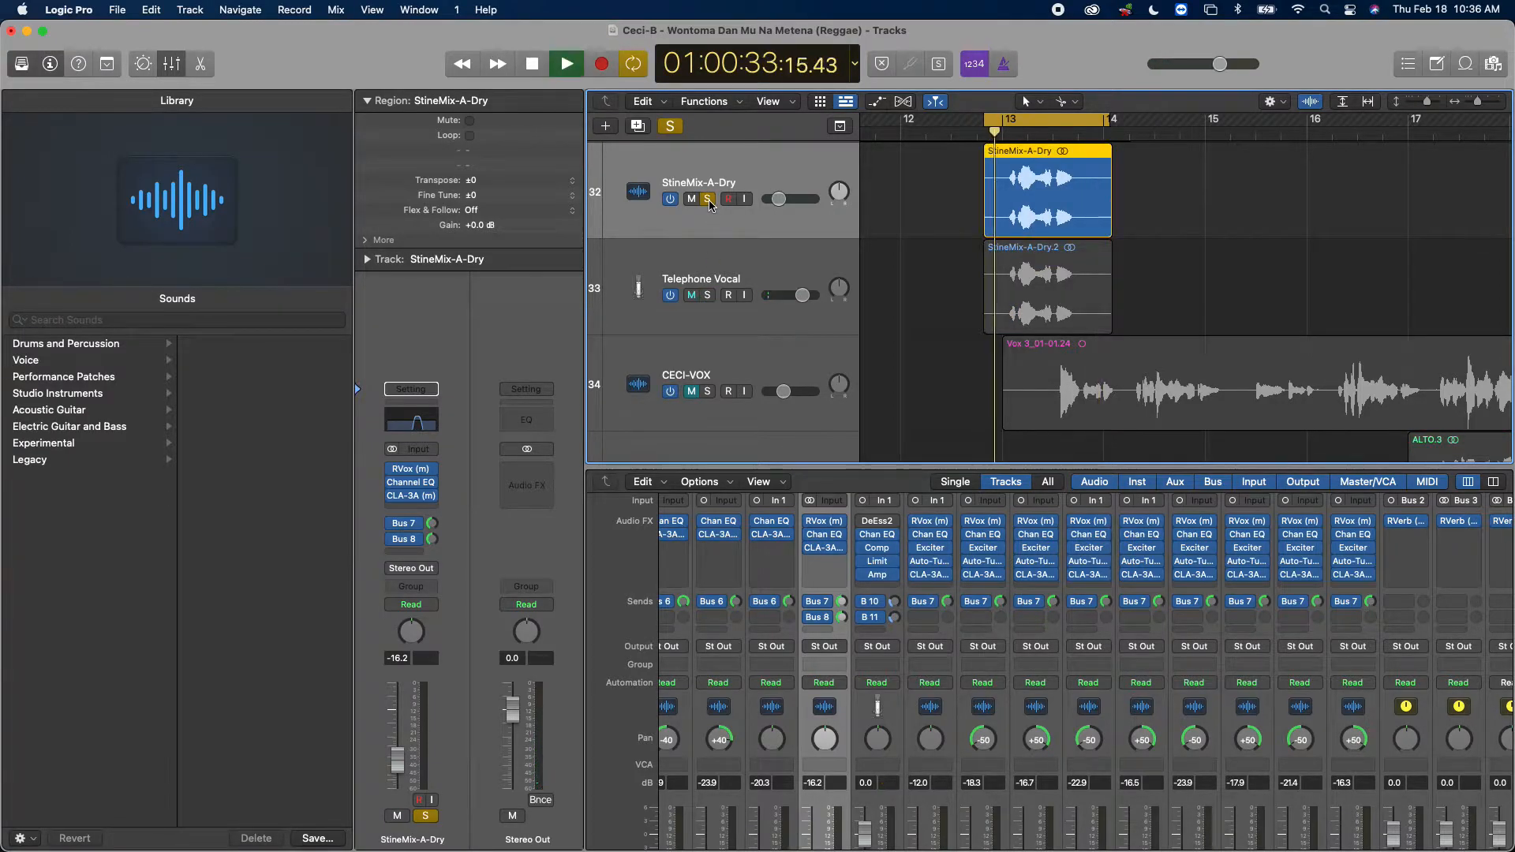
pyautogui.press('space')
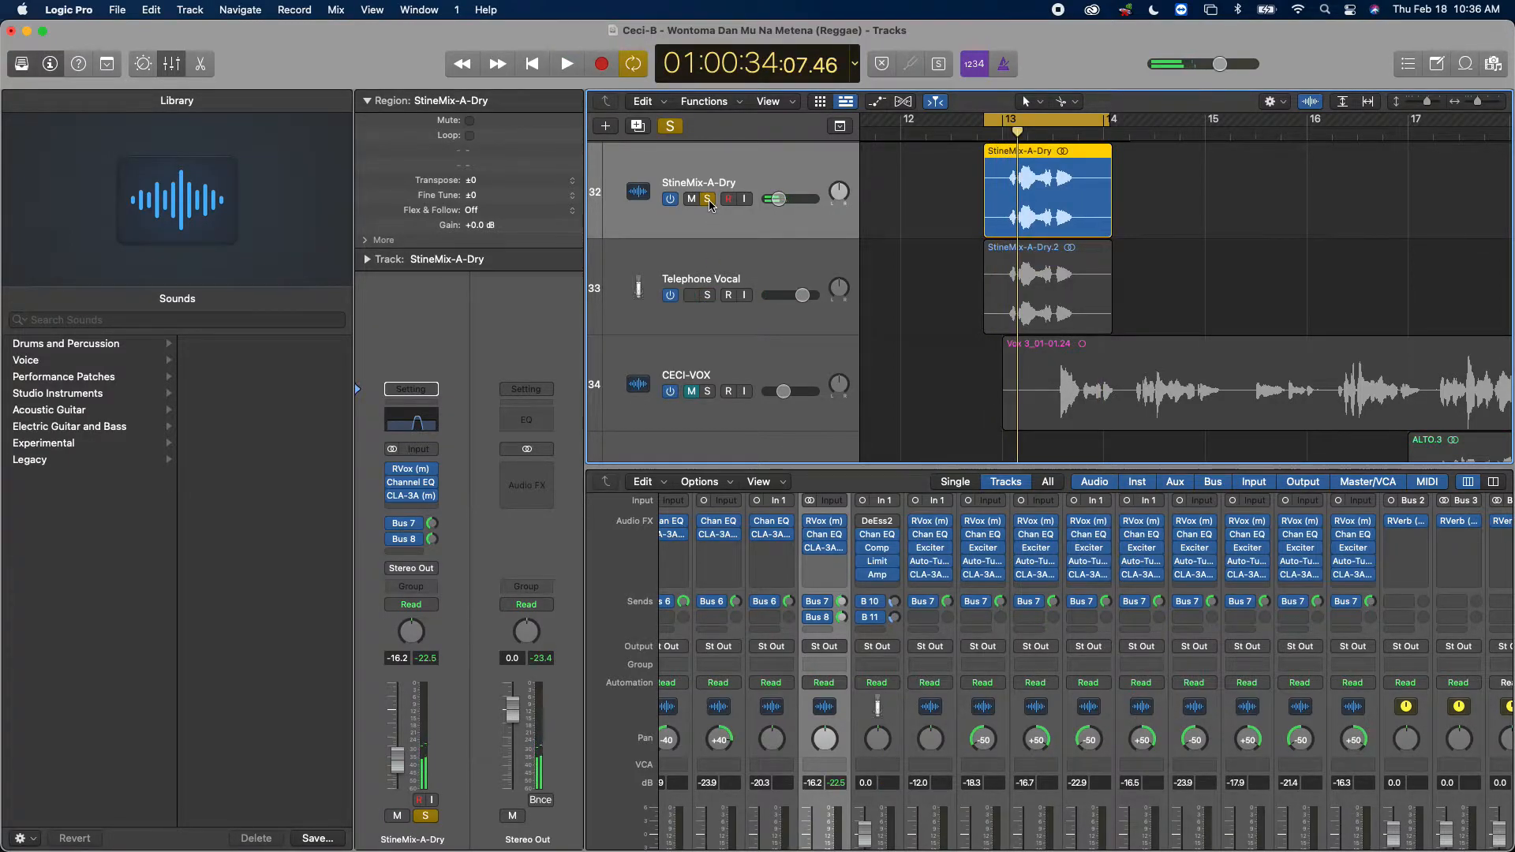
pyautogui.press('space')
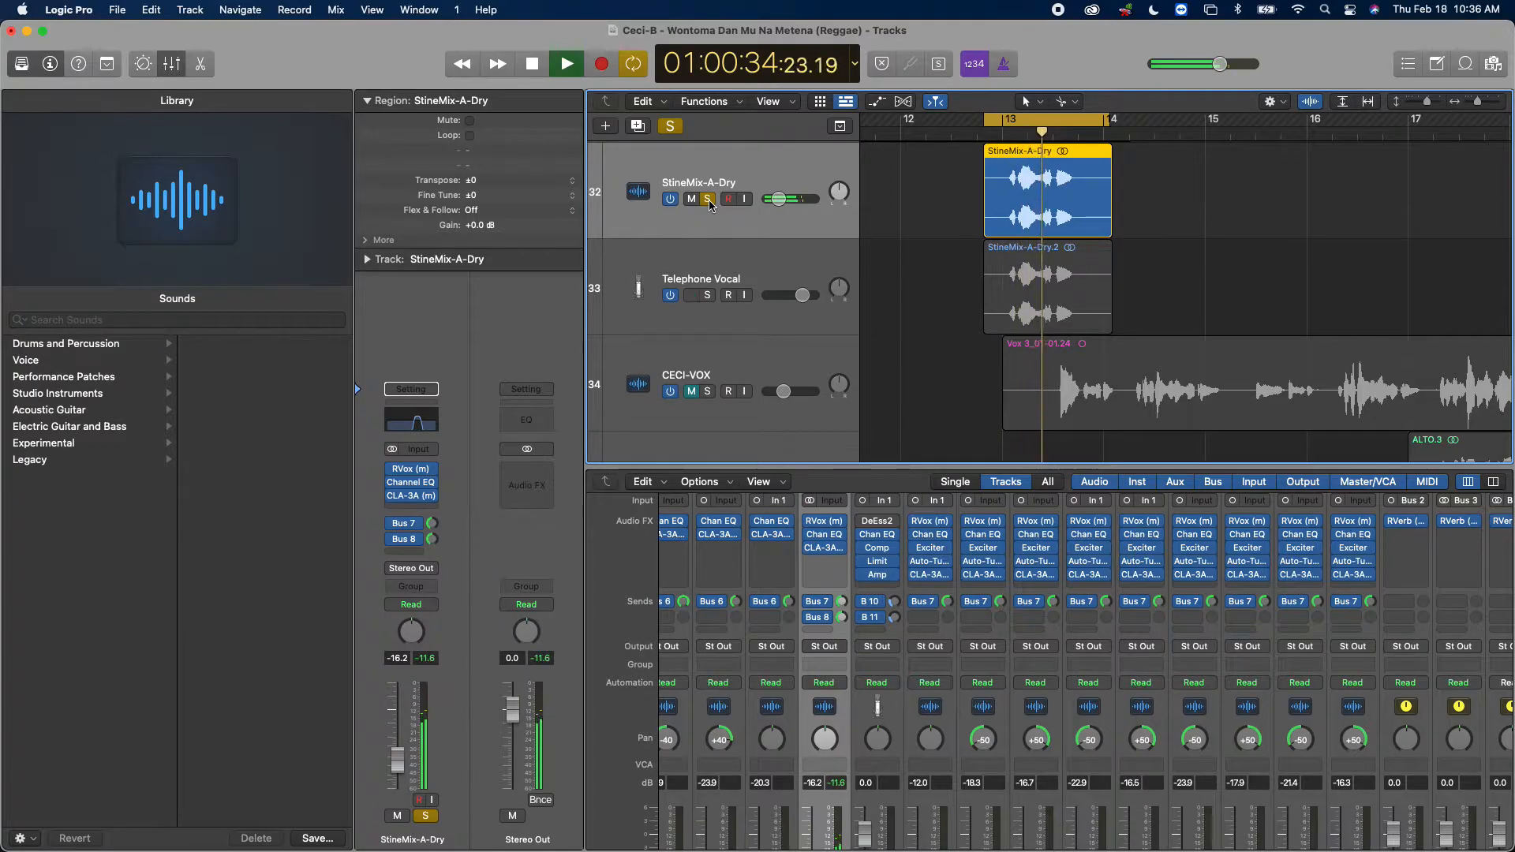
pyautogui.press('space')
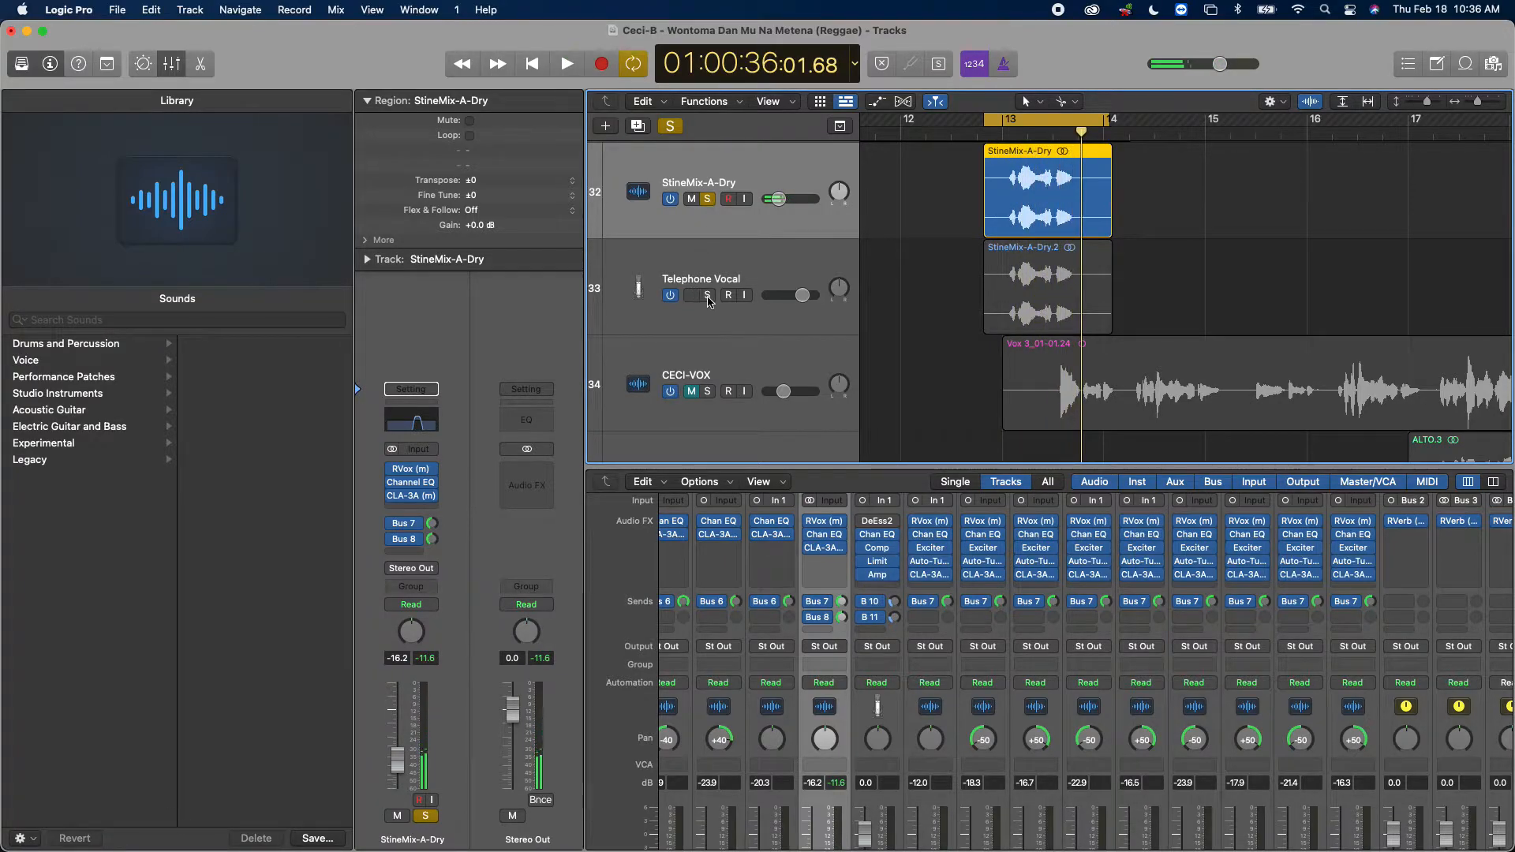
# Step: Move the solo from StineMix-A-Dry back to Telephone Vocal and audition the patch again
pyautogui.click(707, 295)
pyautogui.click(706, 199)
pyautogui.press('space')
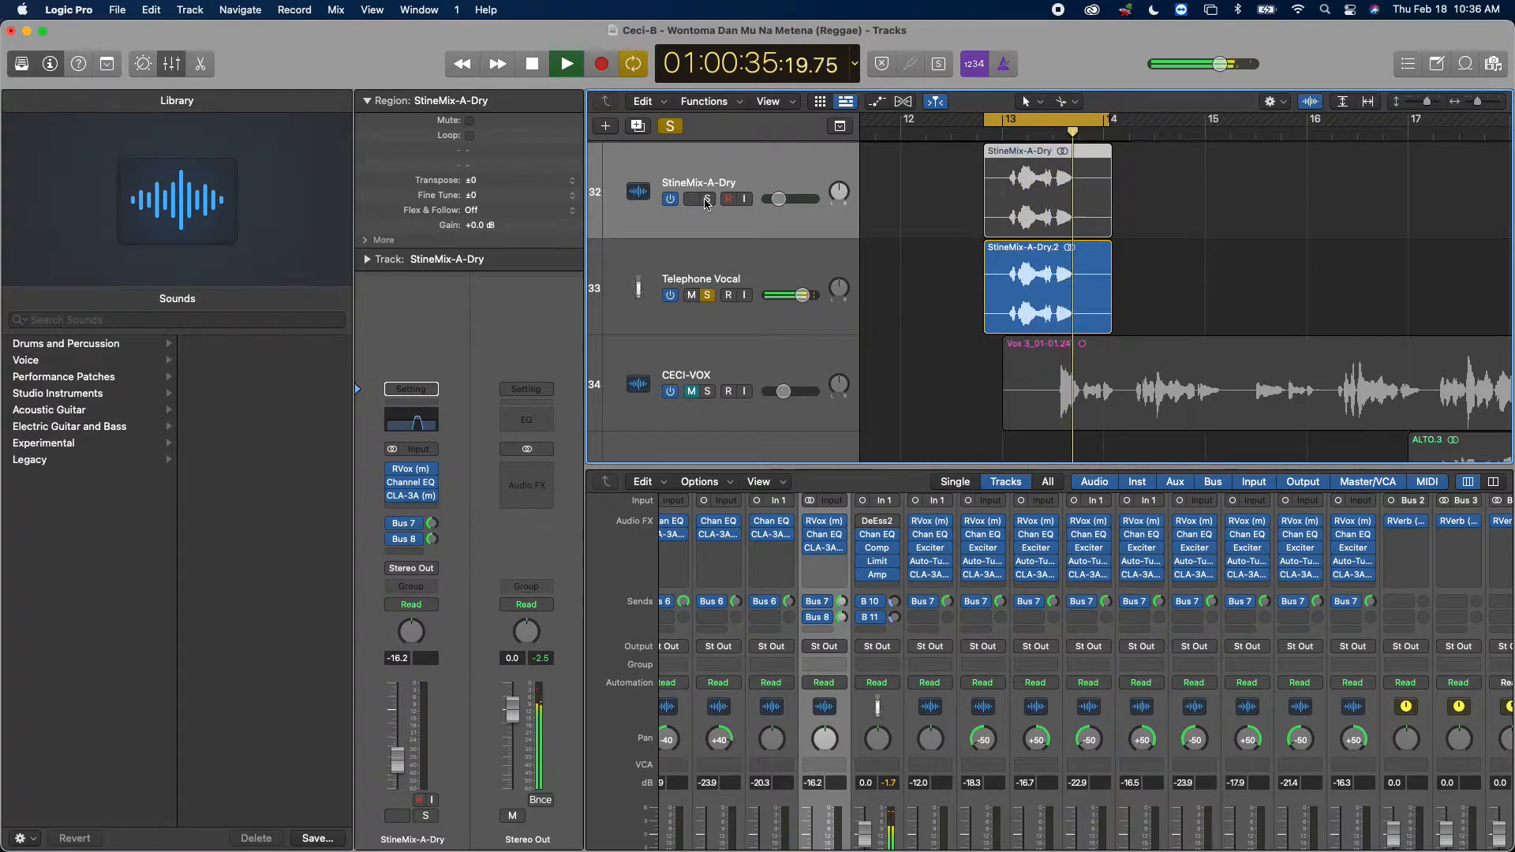
pyautogui.press('space')
pyautogui.click(691, 199)
# Step: Examine the Channel EQ curve on StineMix-A-Dry as a reference for the telephone effect, then close it
pyautogui.click(766, 249)
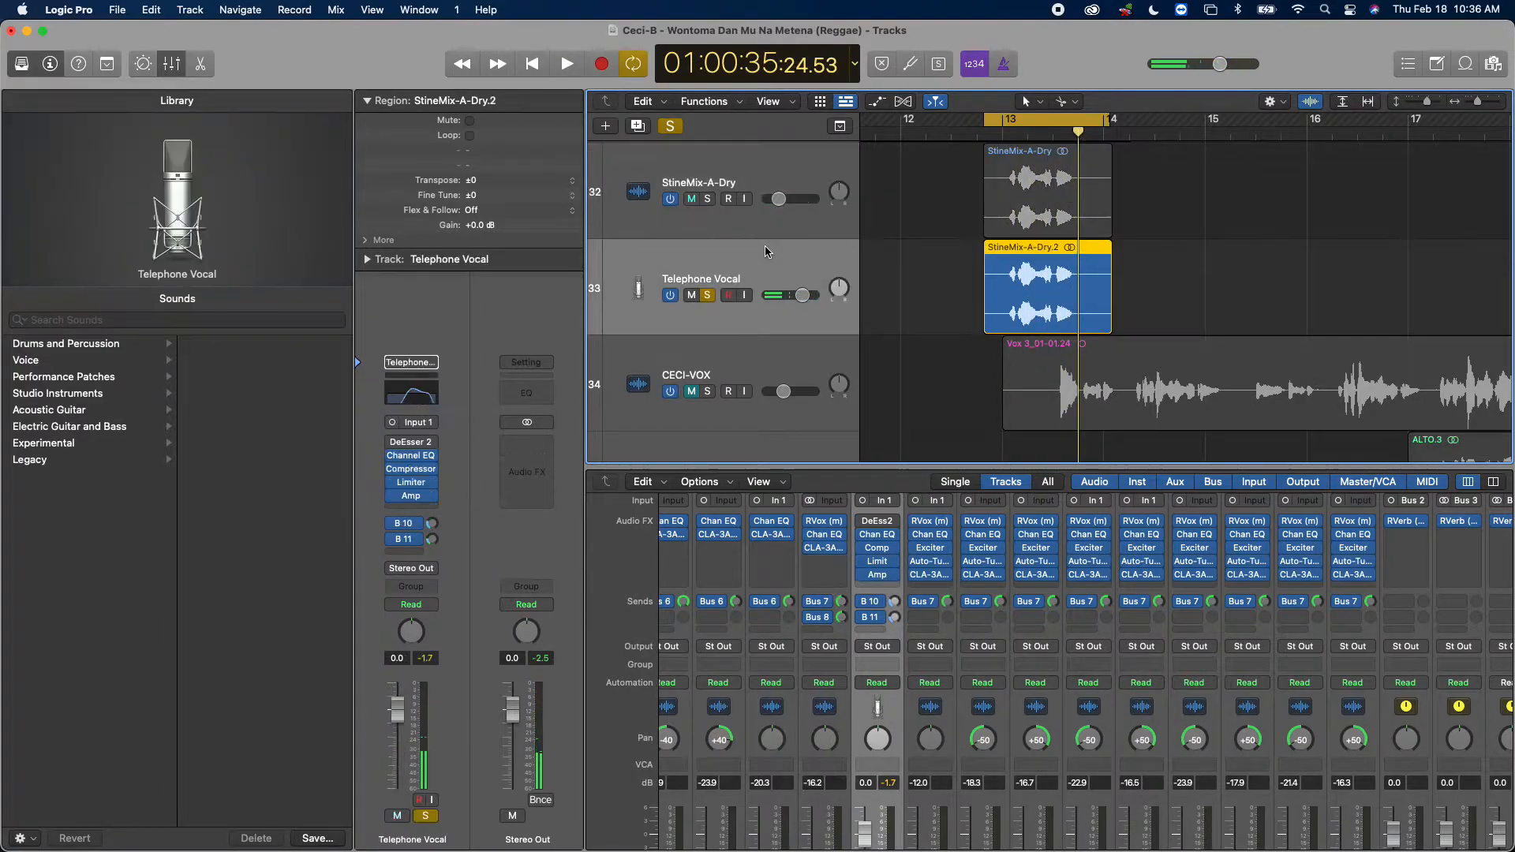
pyautogui.click(750, 186)
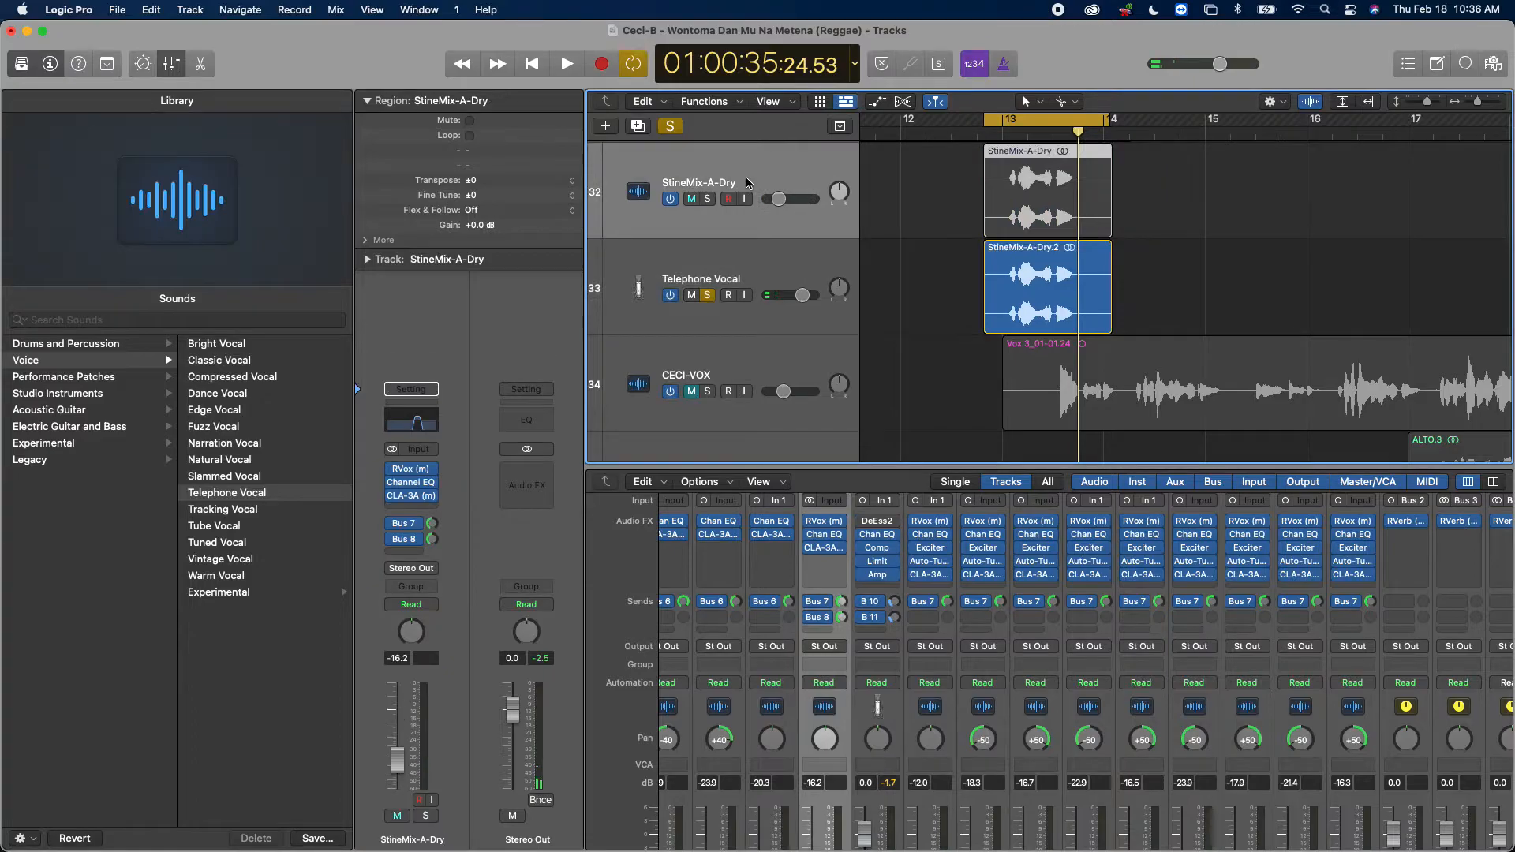
pyautogui.click(414, 484)
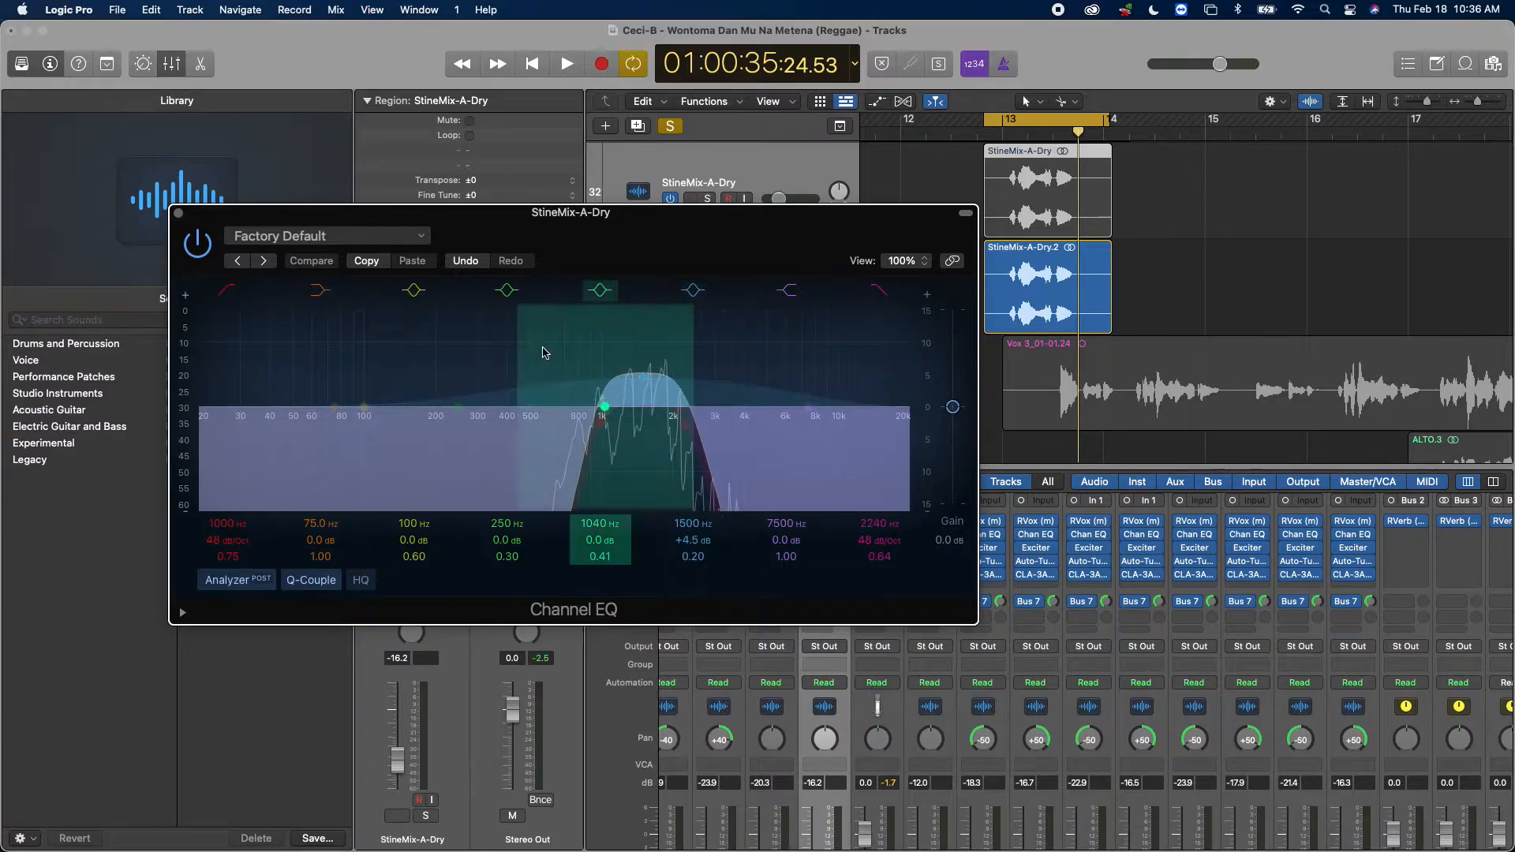
pyautogui.click(178, 213)
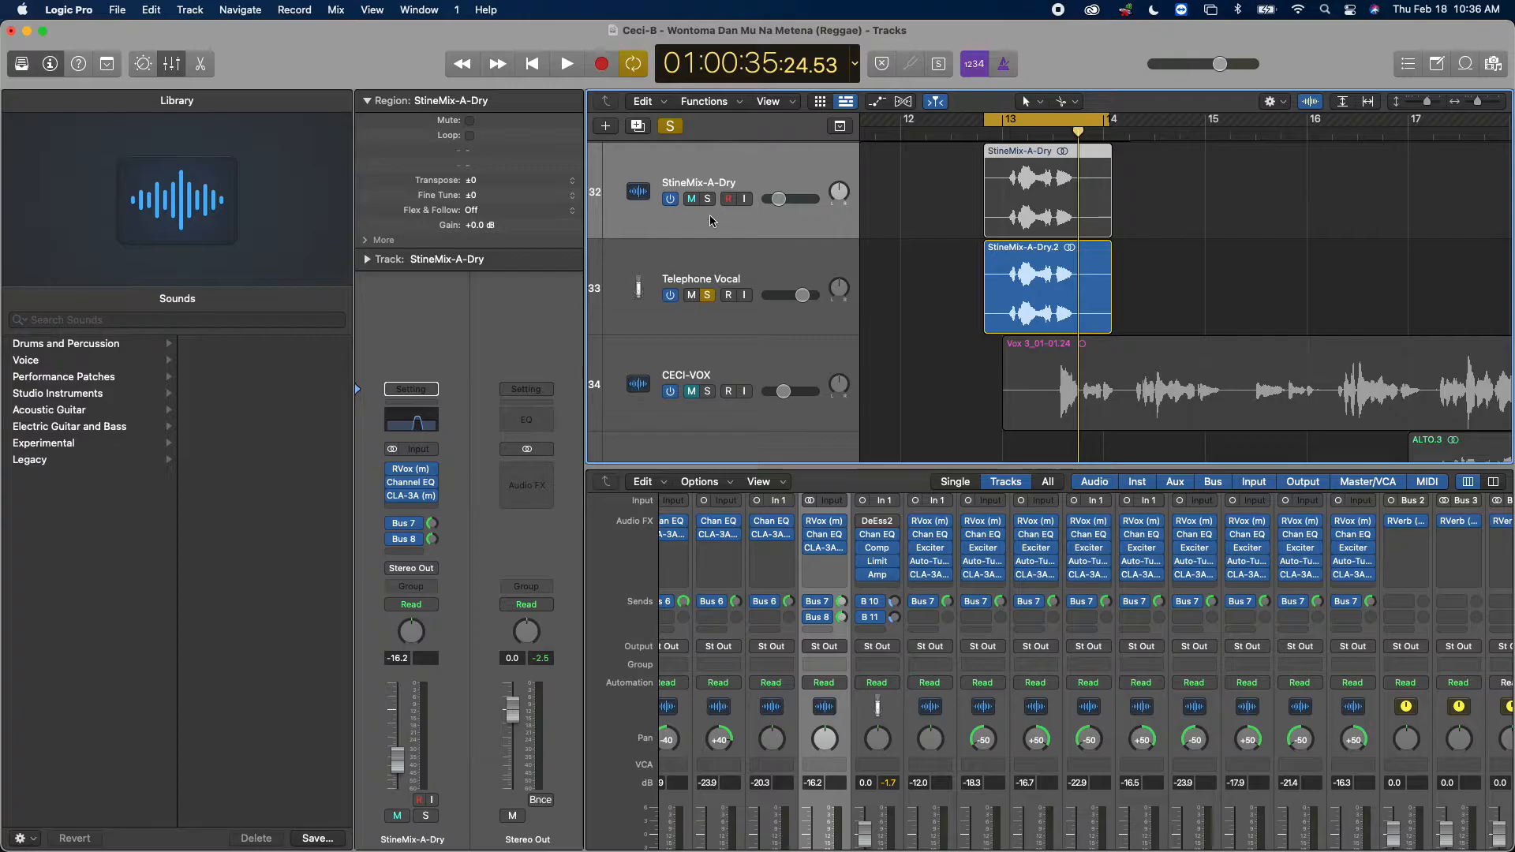
# Step: Open the Channel EQ on the Telephone Vocal track and recall its default setting
pyautogui.click(719, 276)
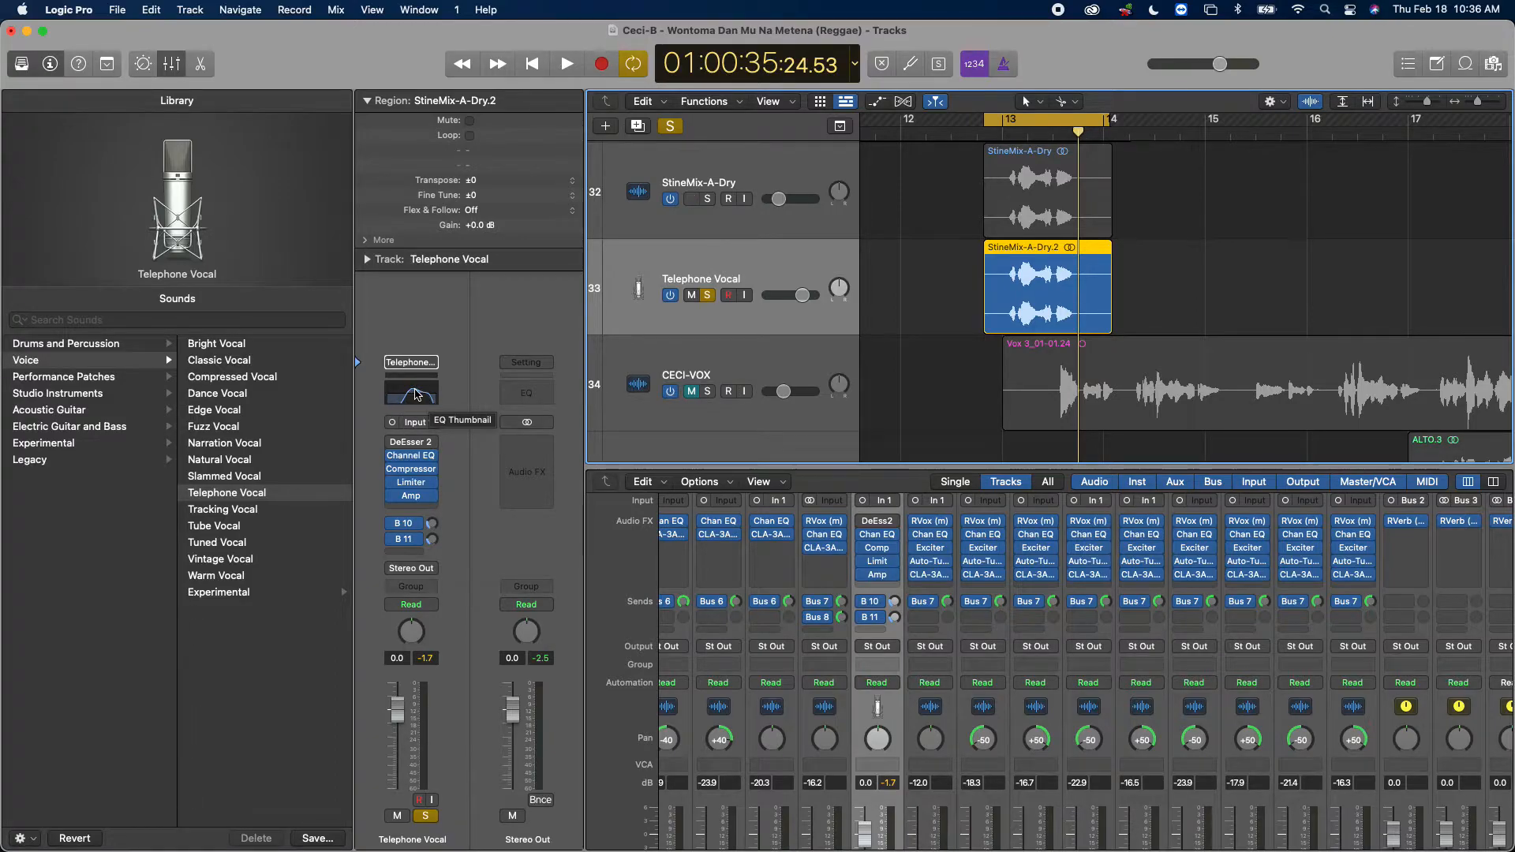
pyautogui.click(412, 457)
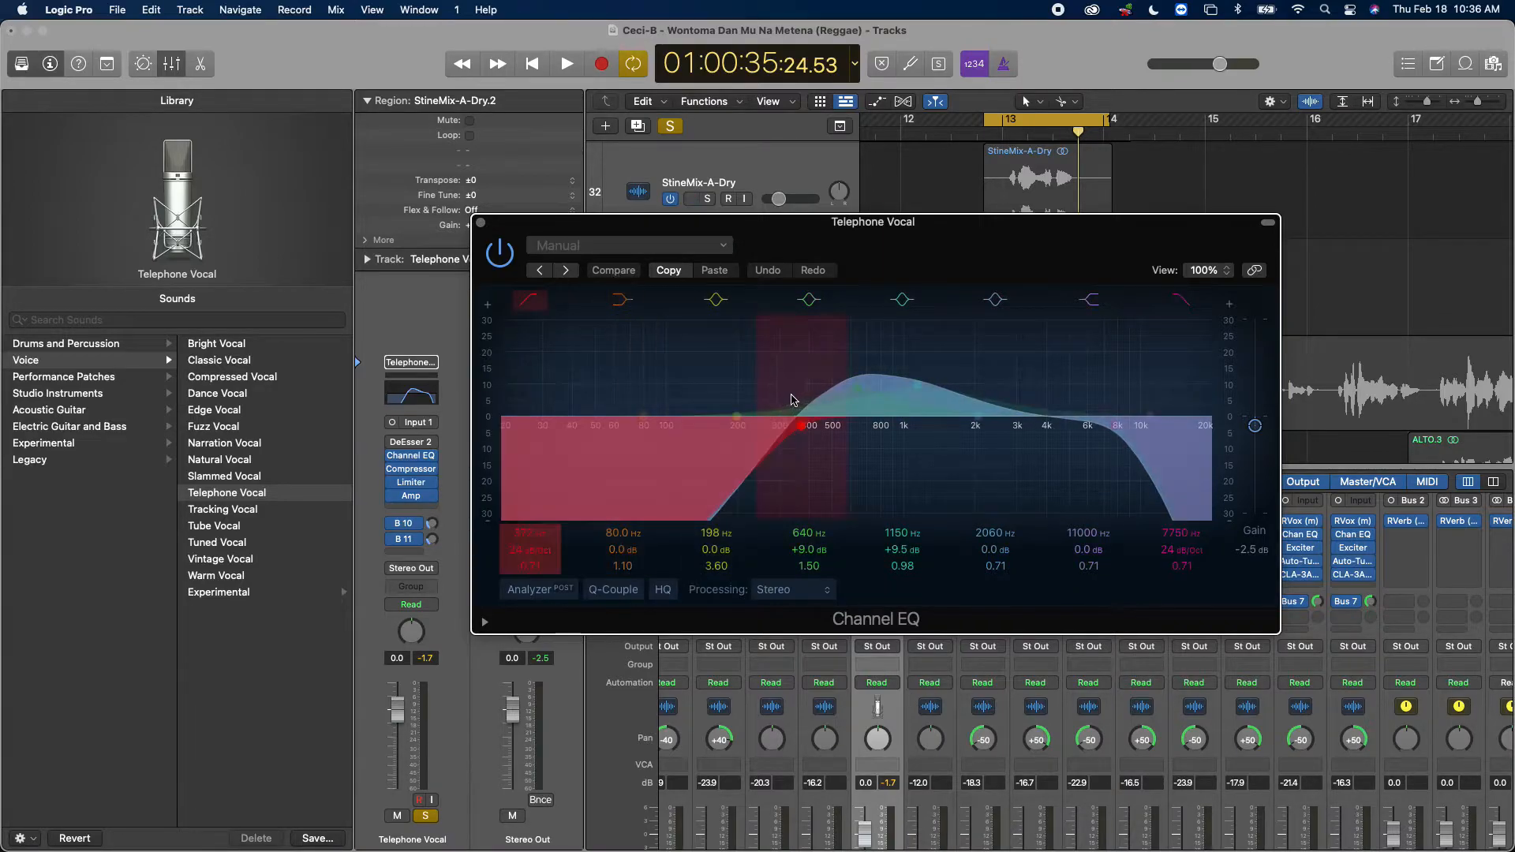
pyautogui.click(566, 247)
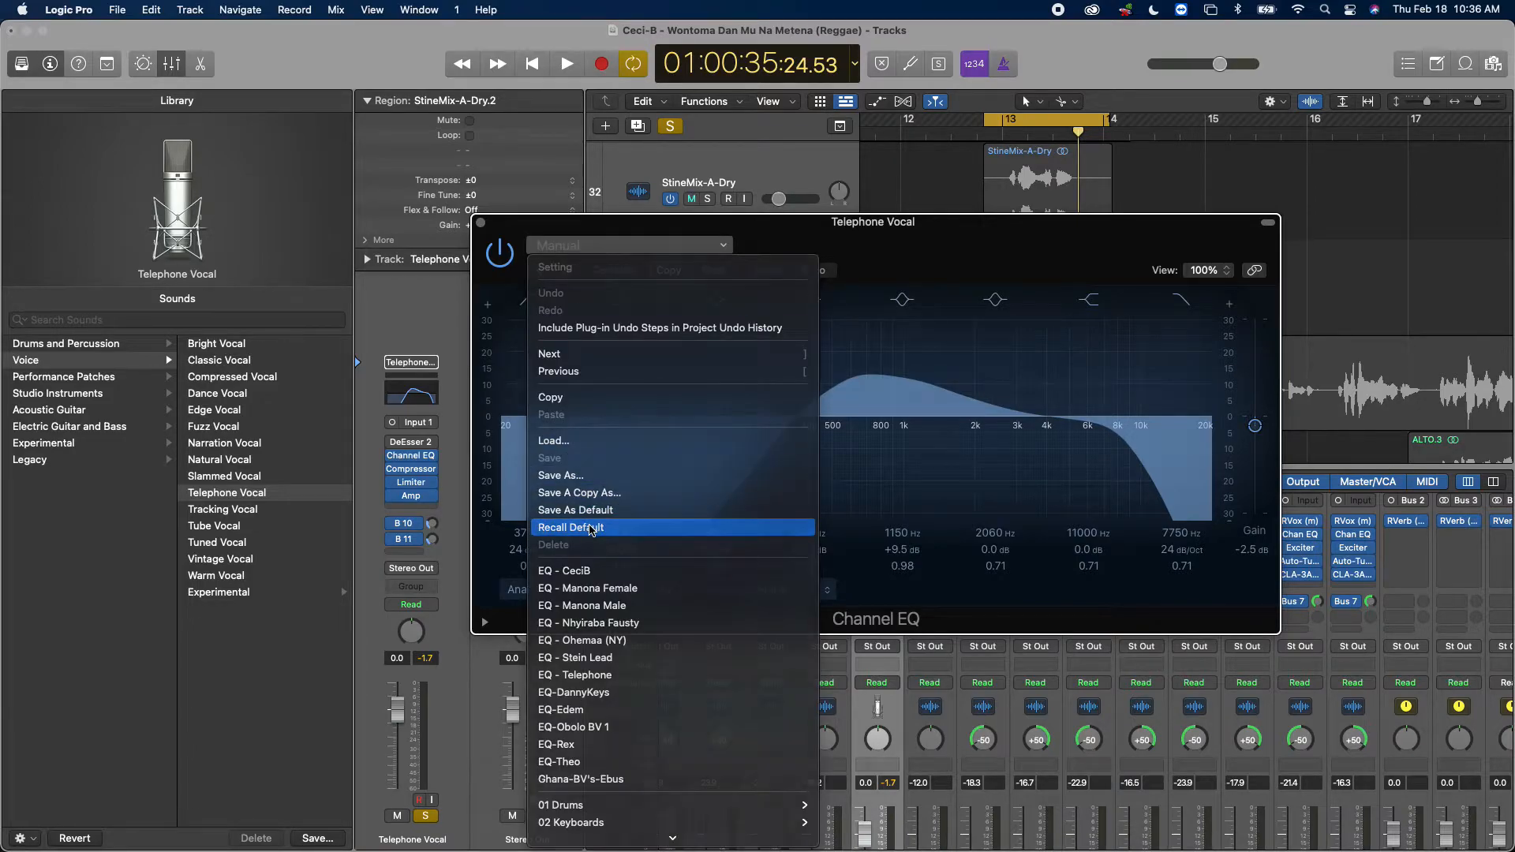
pyautogui.click(592, 528)
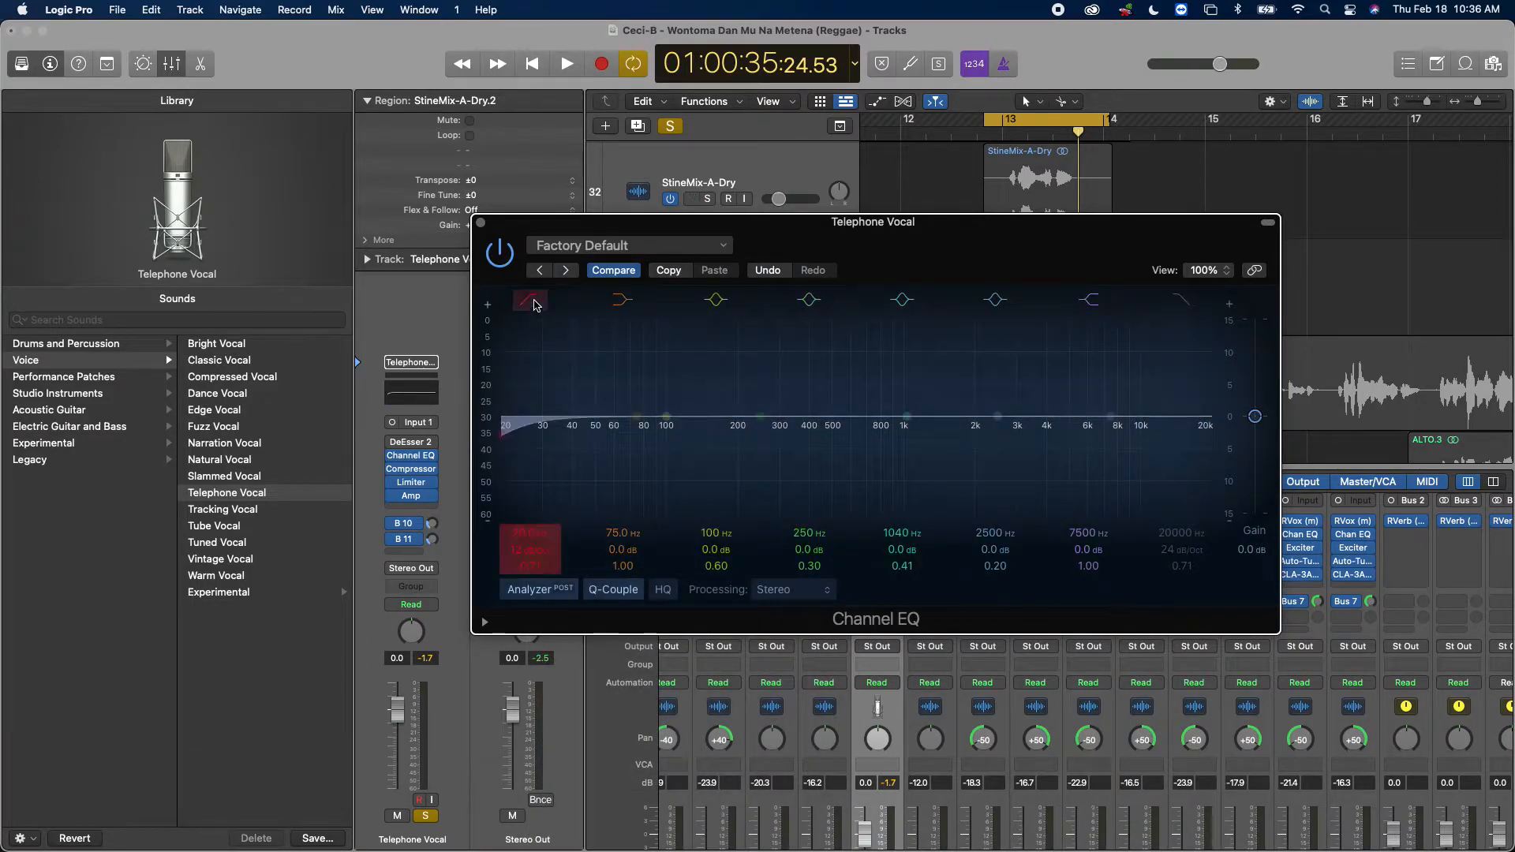
# Step: Set the low-cut band of Telephone Vocal's Channel EQ to 920 Hz with a 48 dB/Oct slope and a Q of 0.64
pyautogui.moveTo(520, 434); pyautogui.dragTo(907, 456)
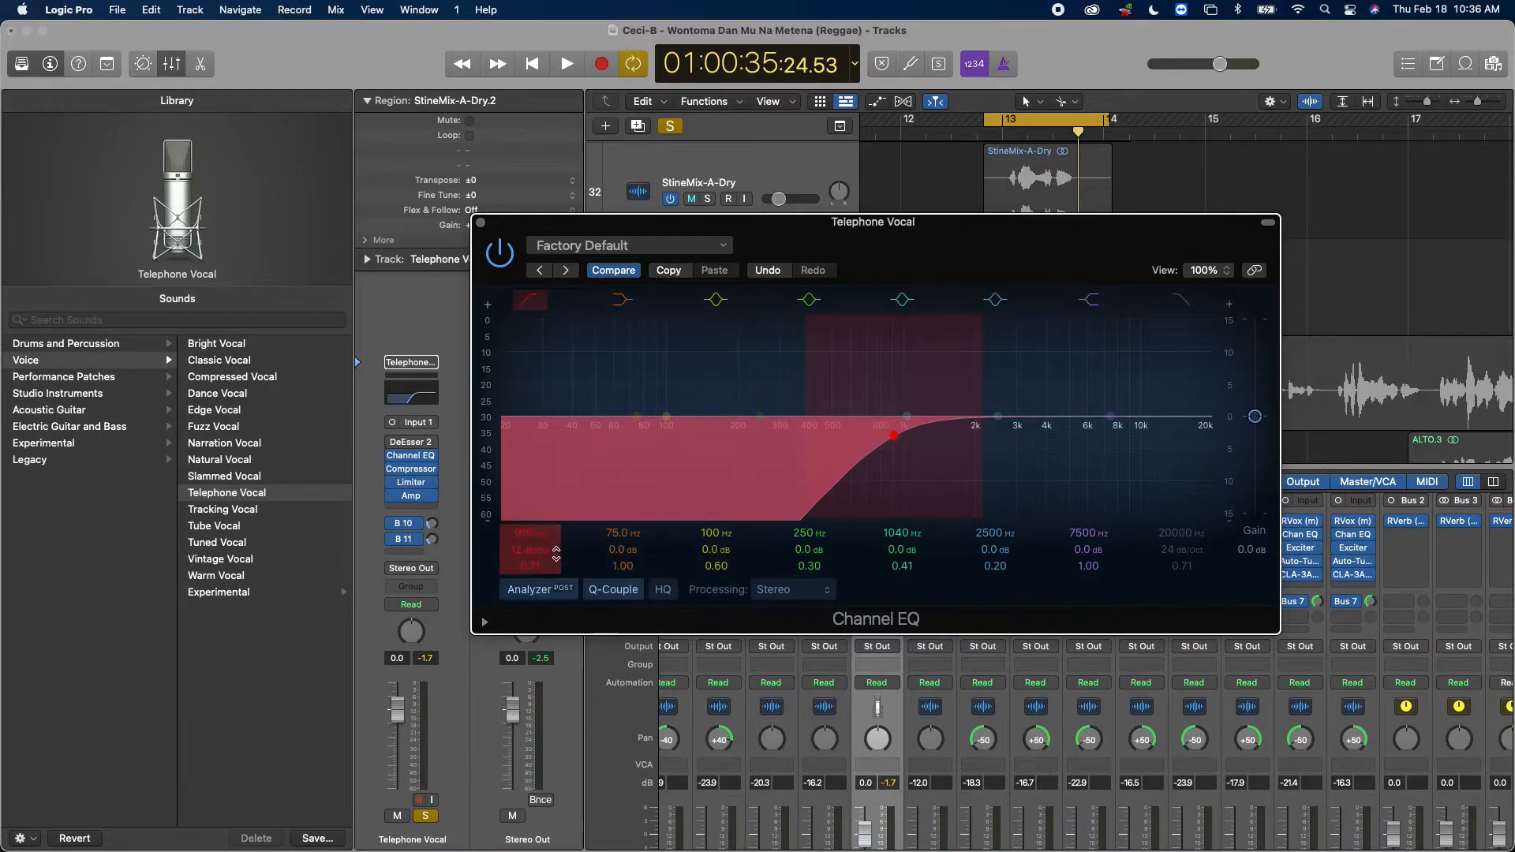
pyautogui.moveTo(520, 544); pyautogui.dragTo(521, 513)
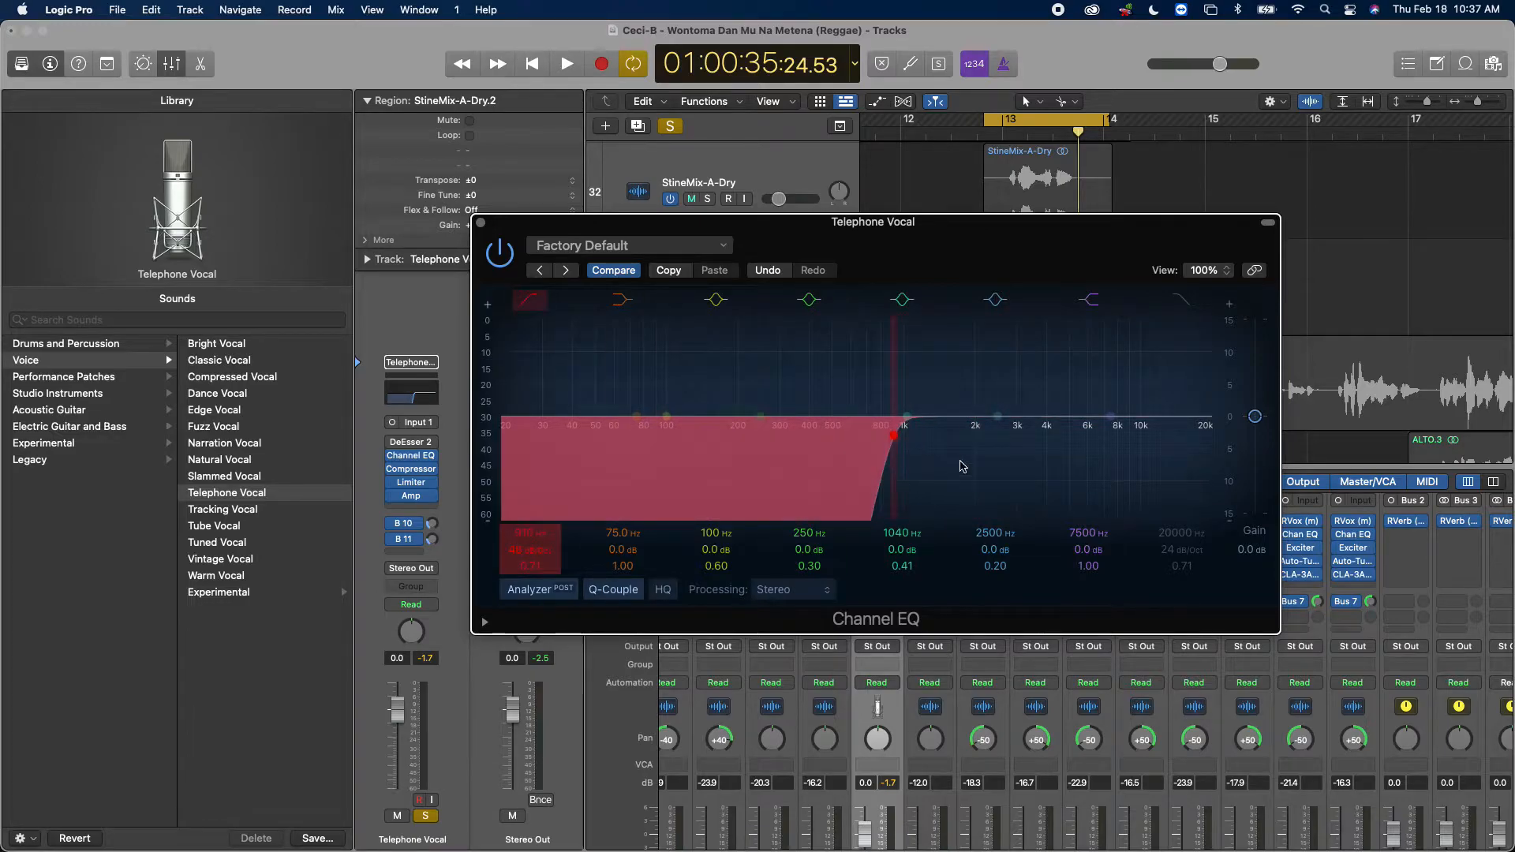
pyautogui.moveTo(893, 435); pyautogui.dragTo(896, 442)
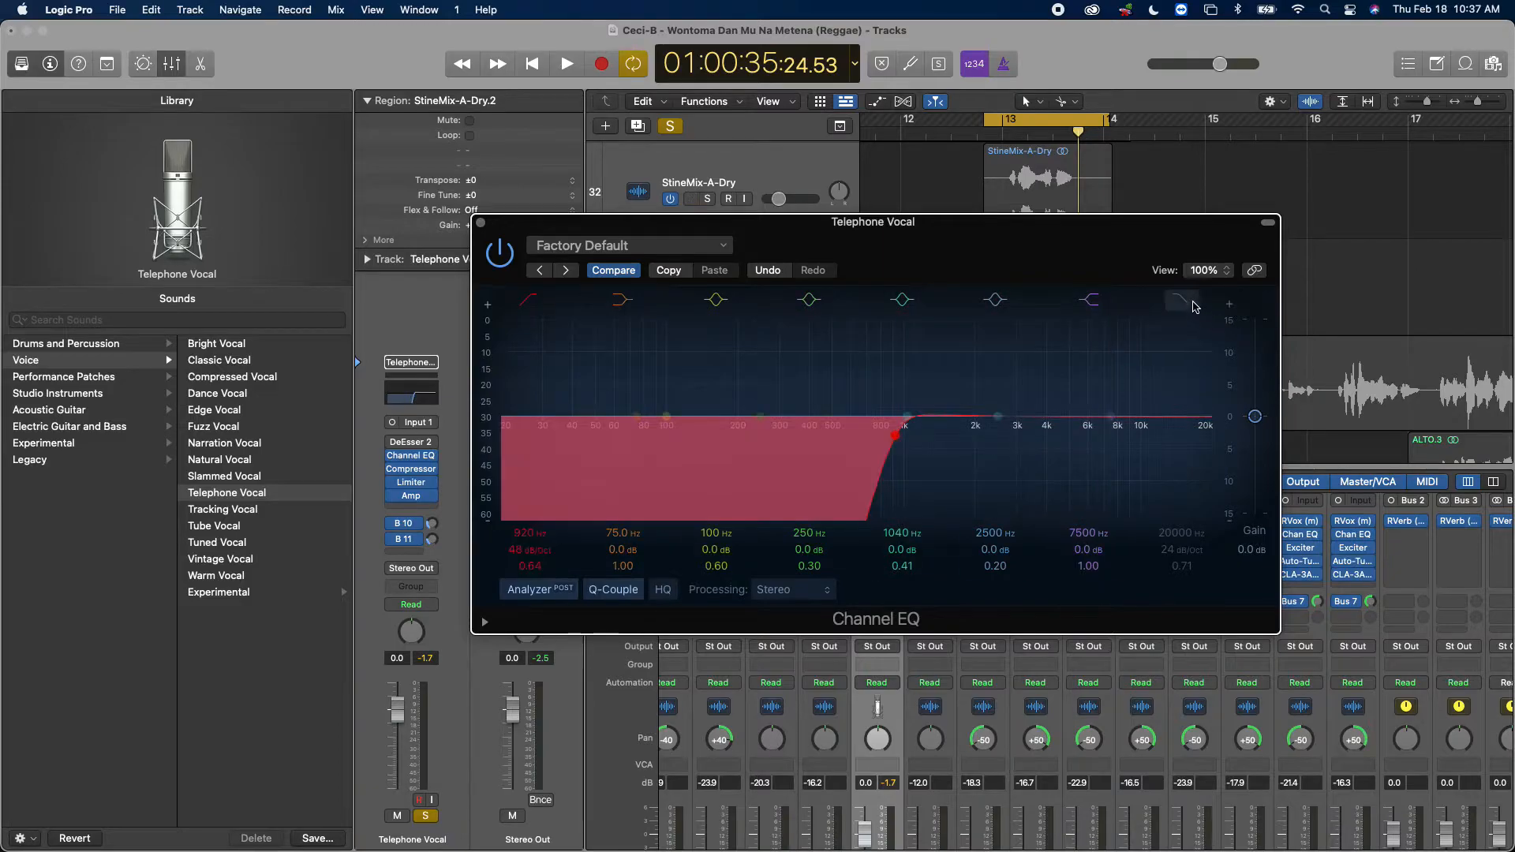
# Step: Set the EQ's high-cut band to 2520 Hz, 48 dB/Oct and Q 0.67, and boost the upper peak band +3.6 dB at 1500 Hz
pyautogui.moveTo(1210, 430); pyautogui.dragTo(999, 466)
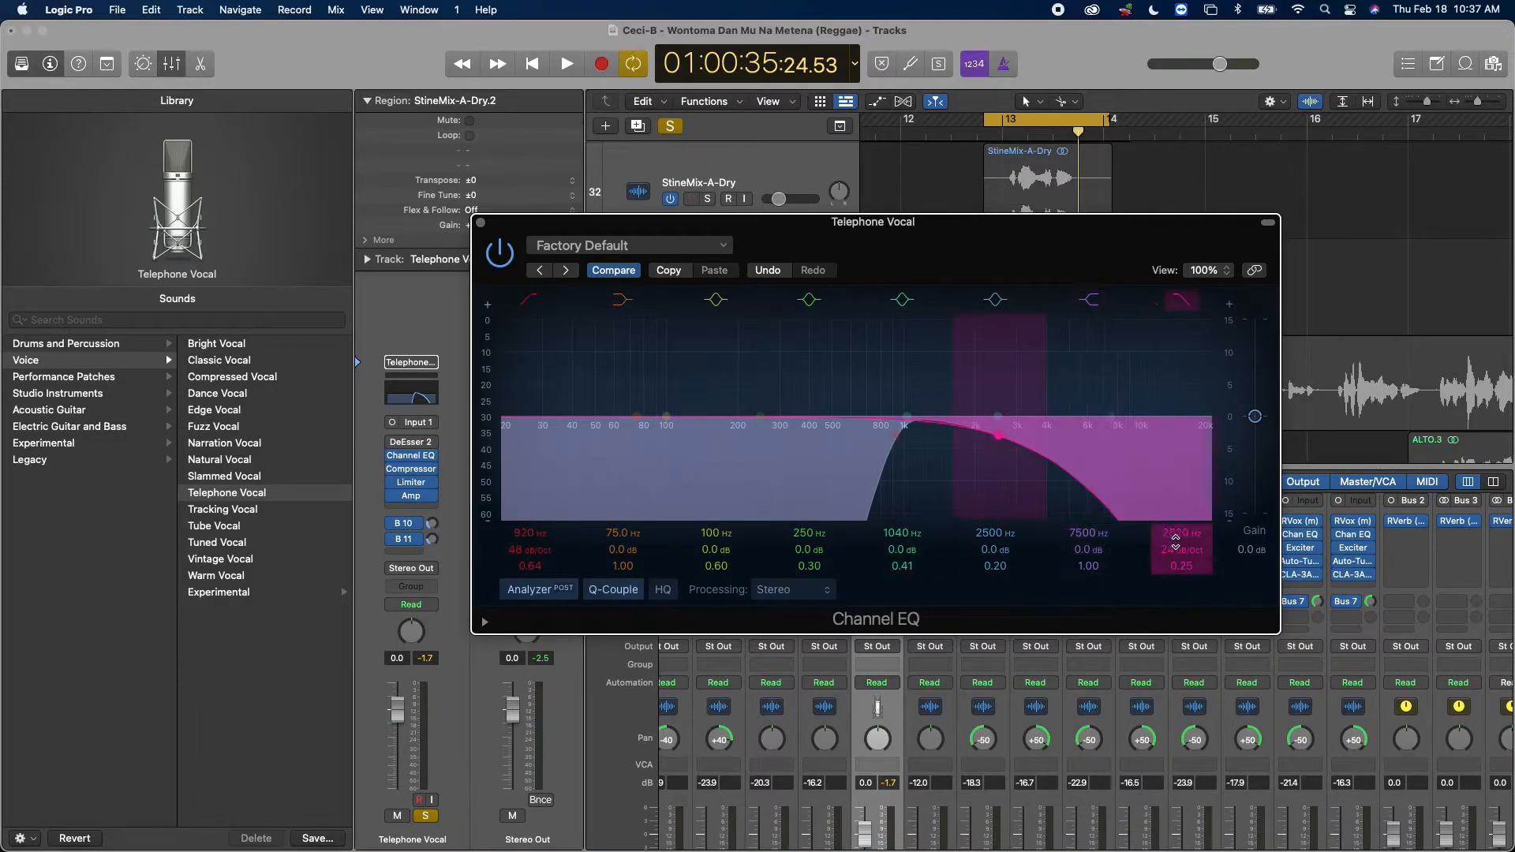
pyautogui.moveTo(1181, 550); pyautogui.dragTo(1181, 538)
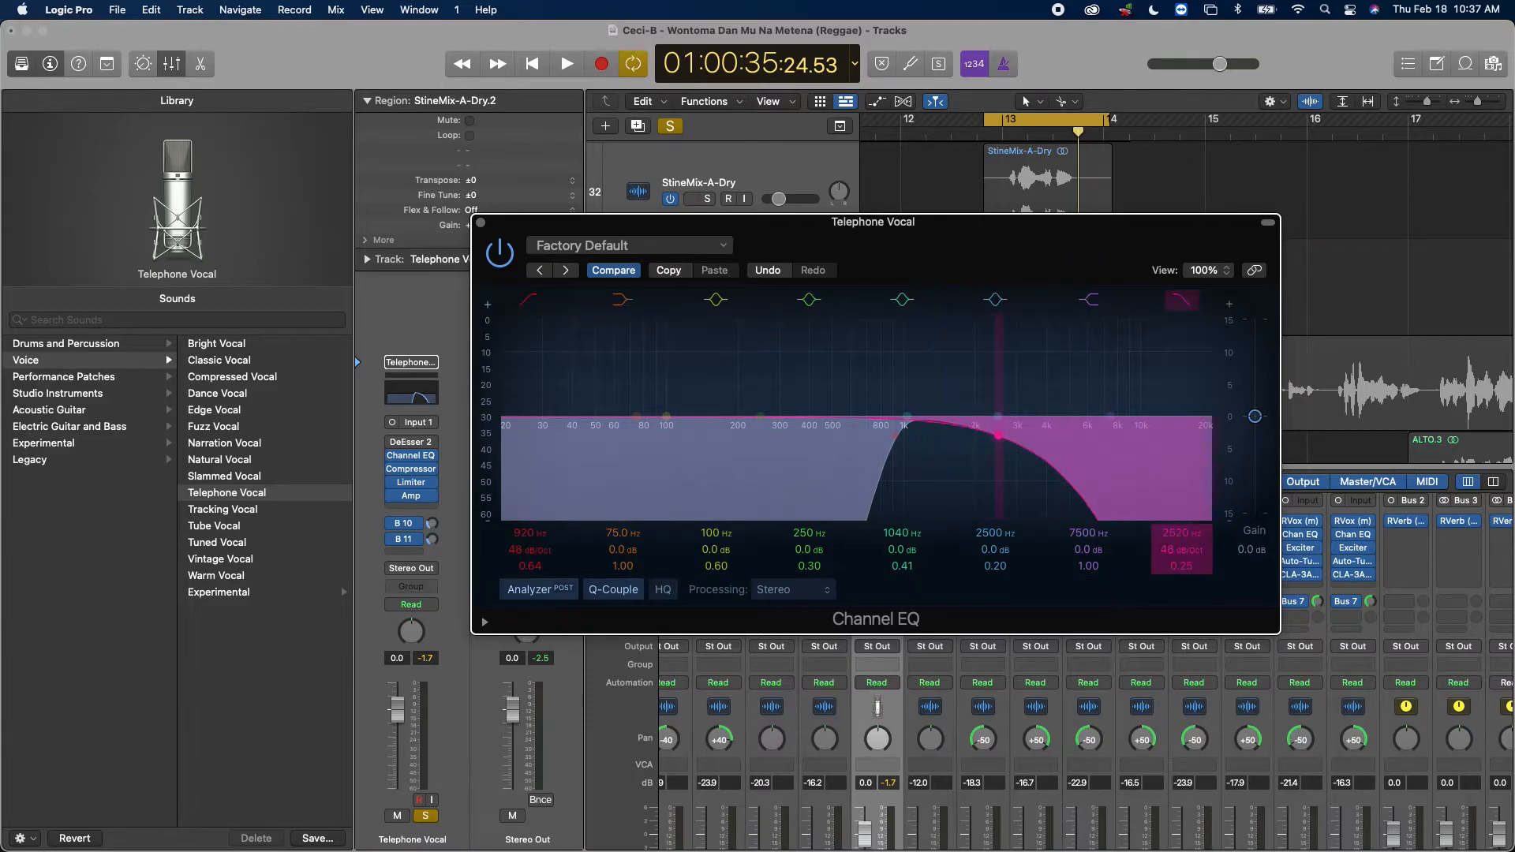
pyautogui.moveTo(999, 436); pyautogui.dragTo(999, 410)
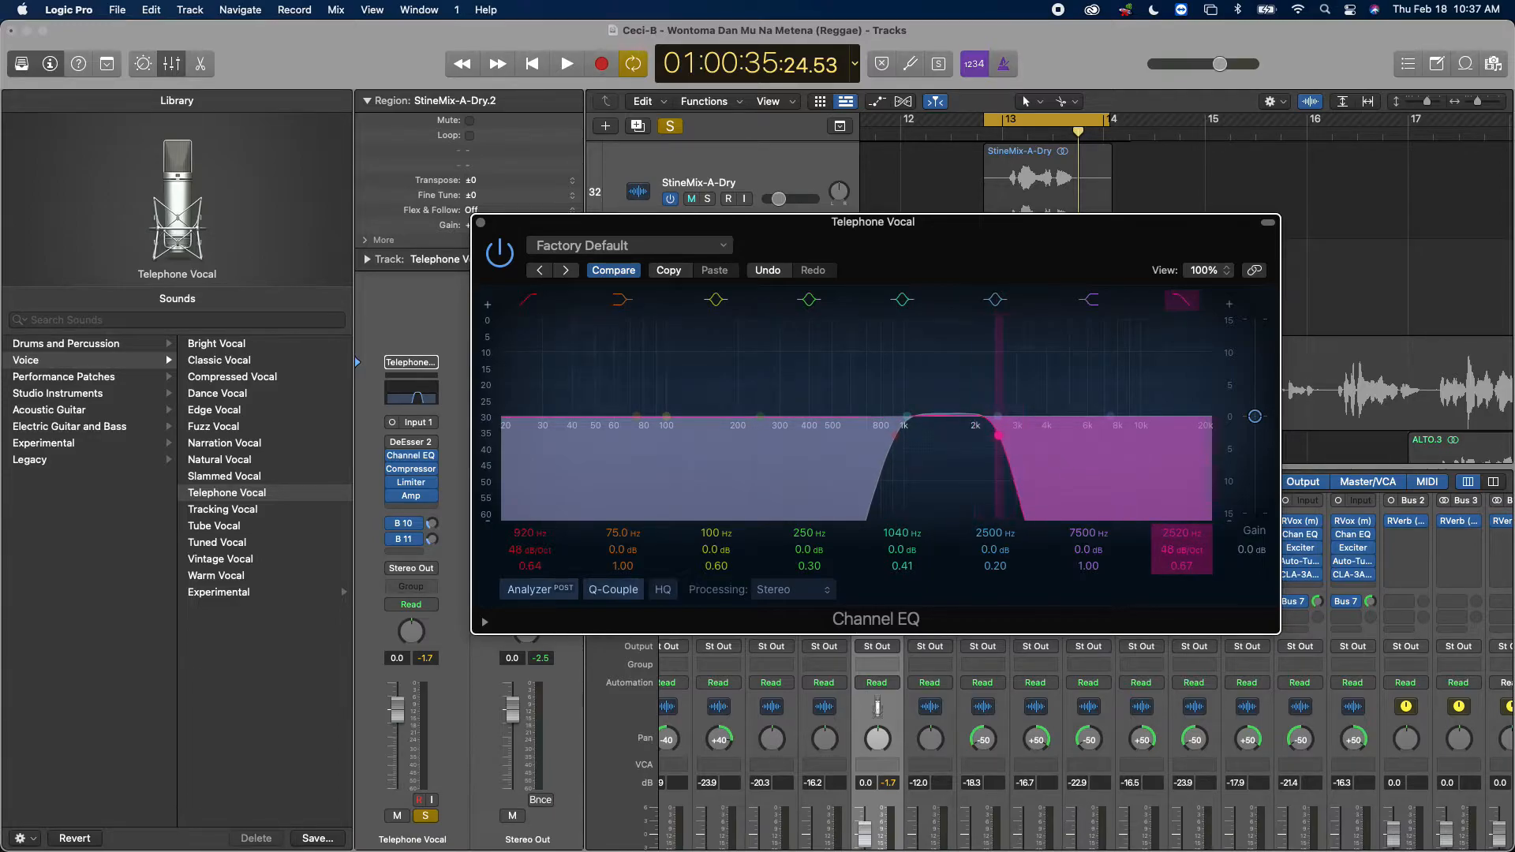
pyautogui.moveTo(994, 416); pyautogui.dragTo(944, 390)
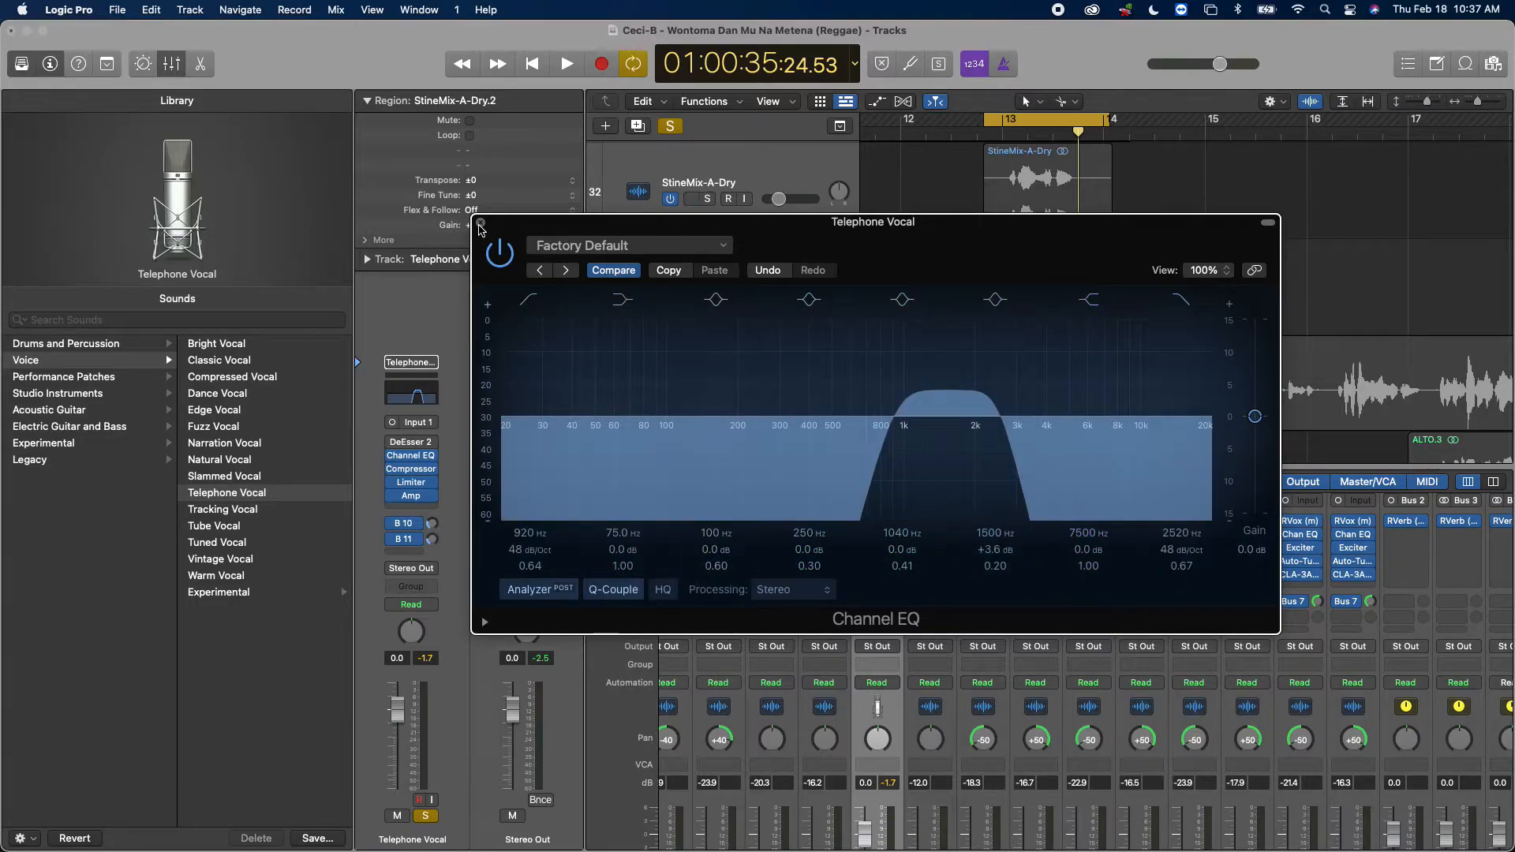
# Step: Play the Telephone Vocal track and compare its sound with the Channel EQ bypassed and re-enabled
pyautogui.press('space')
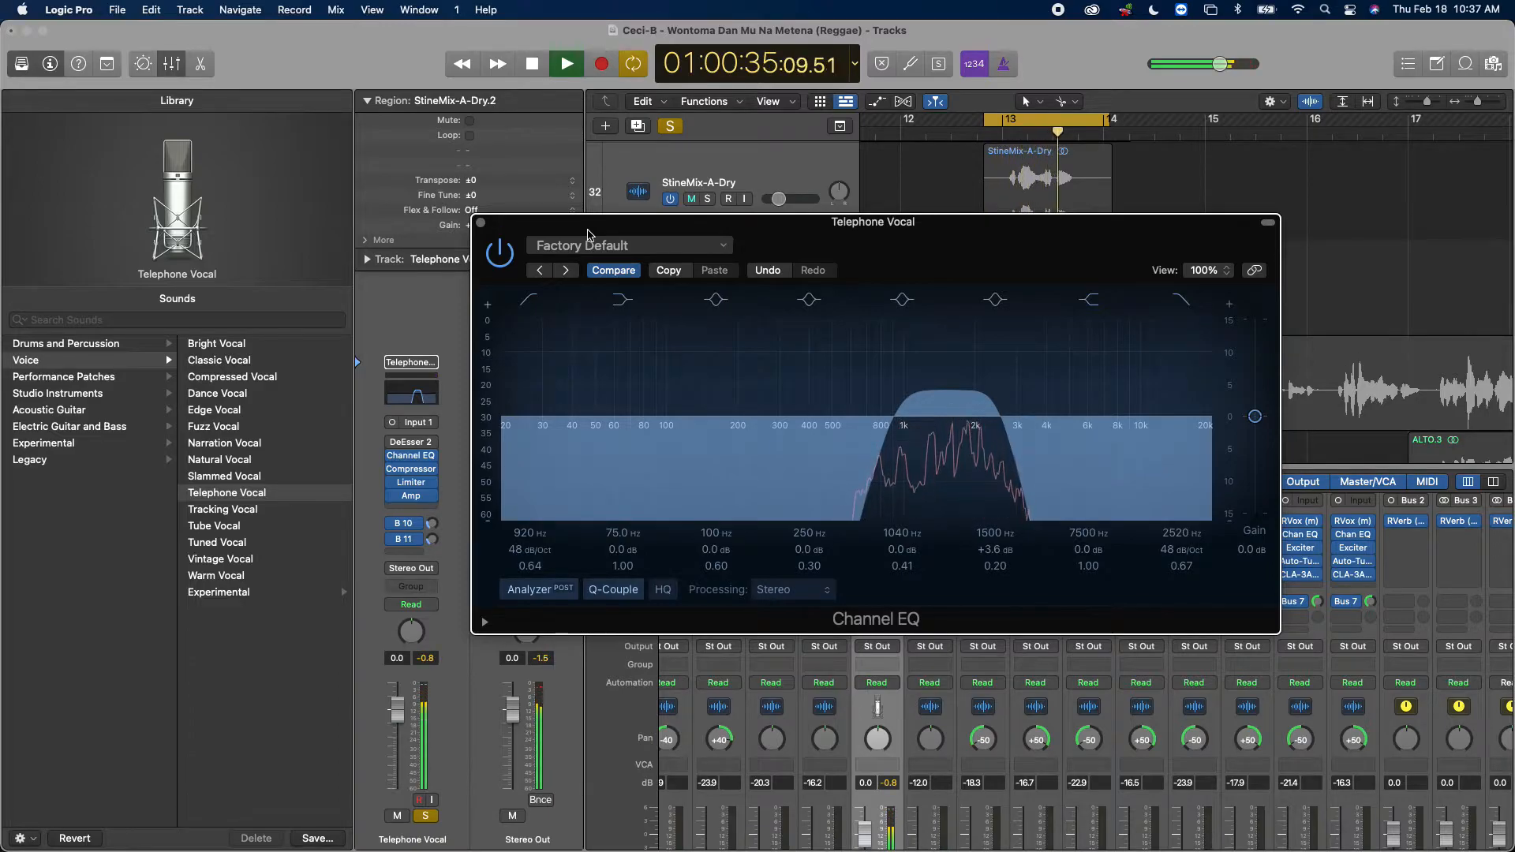
pyautogui.click(502, 254)
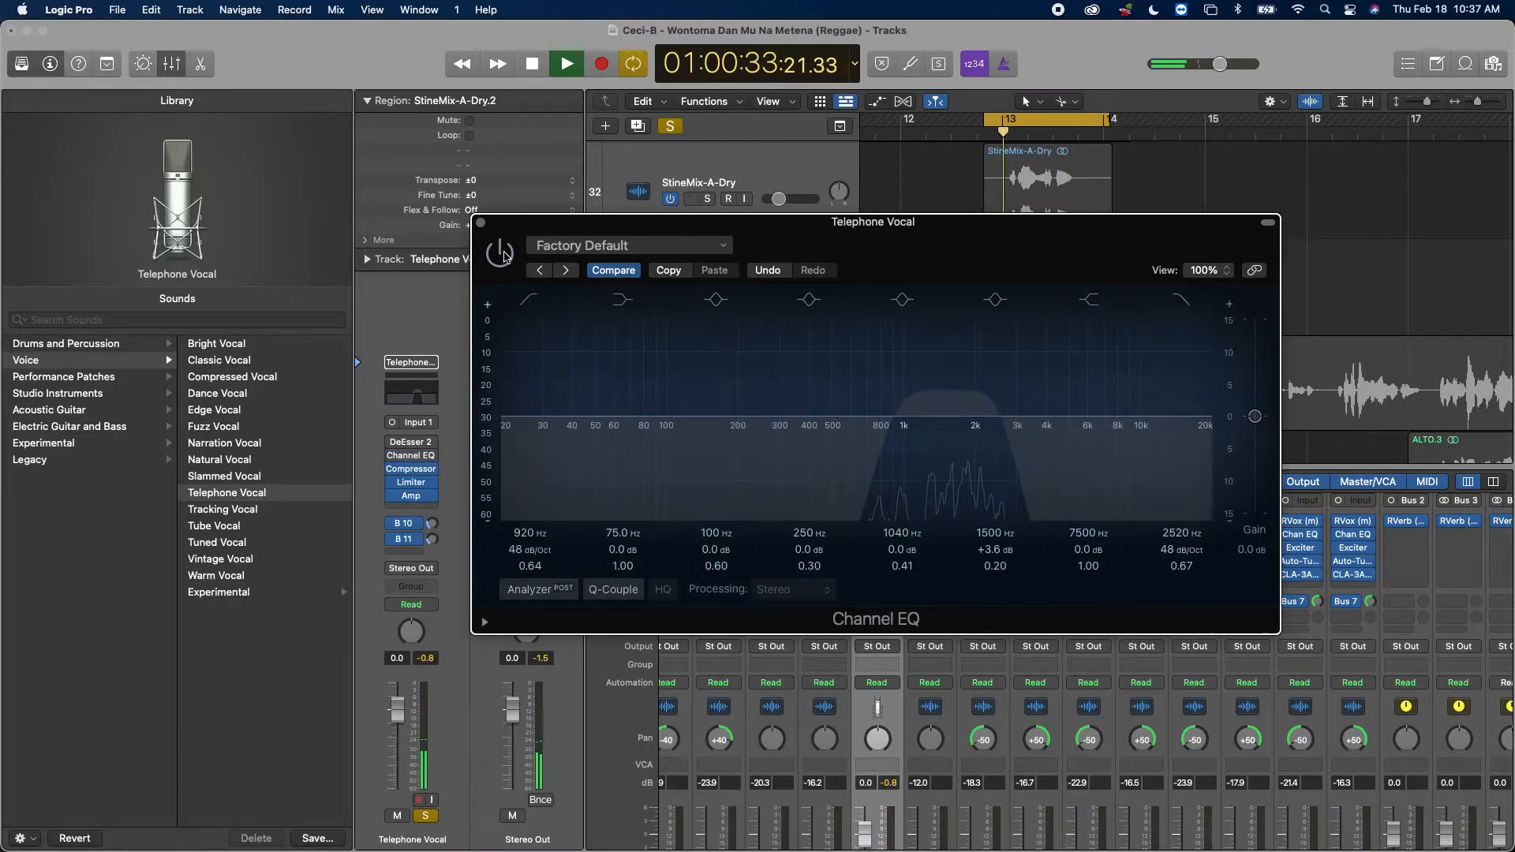
pyautogui.click(503, 254)
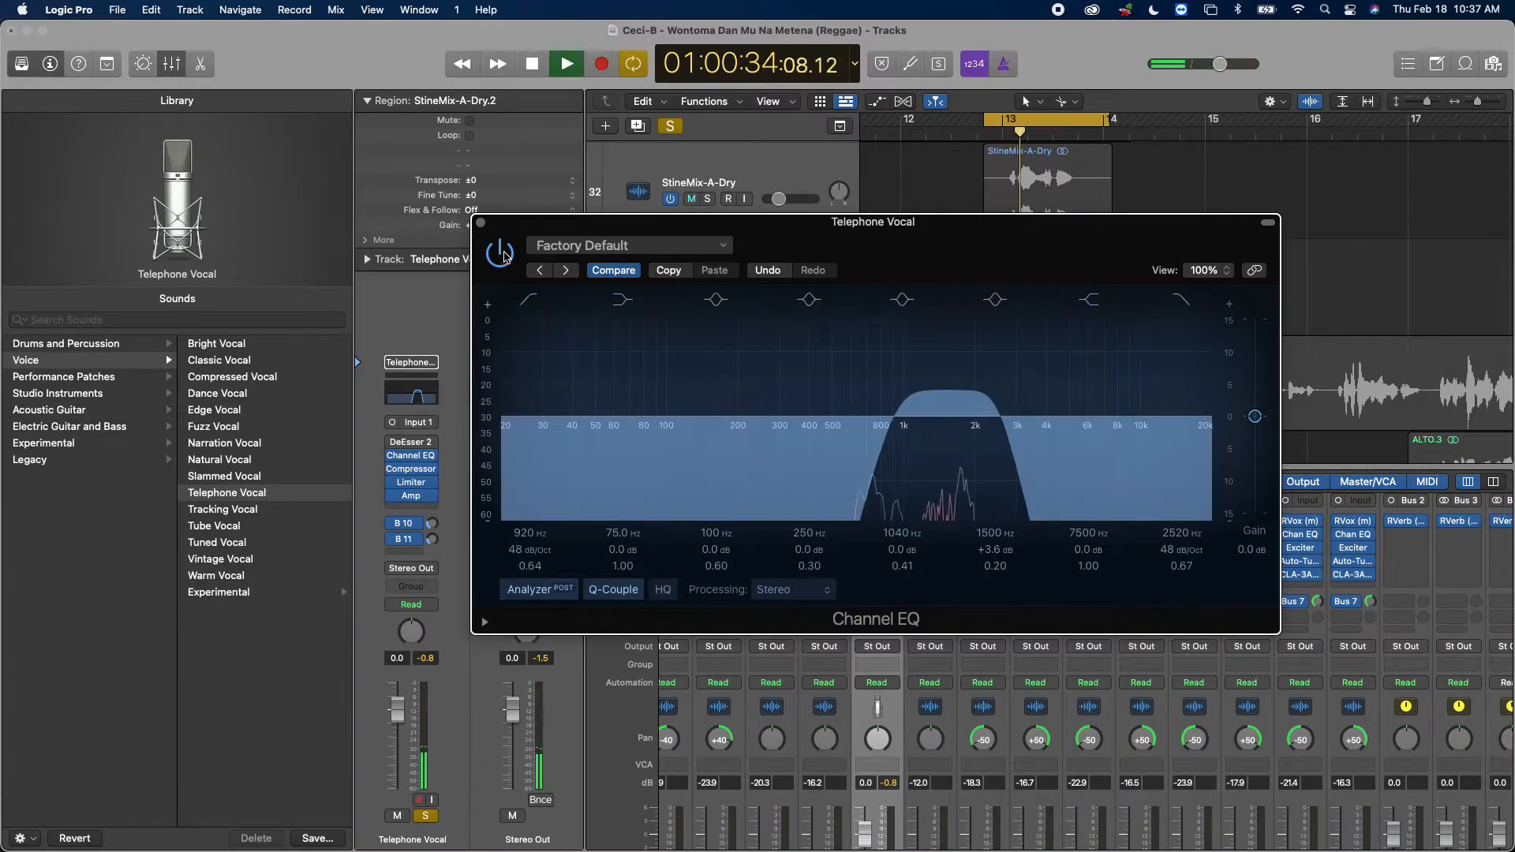
# Step: Raise the 1500 Hz peak band of Telephone Vocal's Channel EQ to +4.5 dB, close the EQ and stop playback
pyautogui.moveTo(945, 392); pyautogui.dragTo(944, 382)
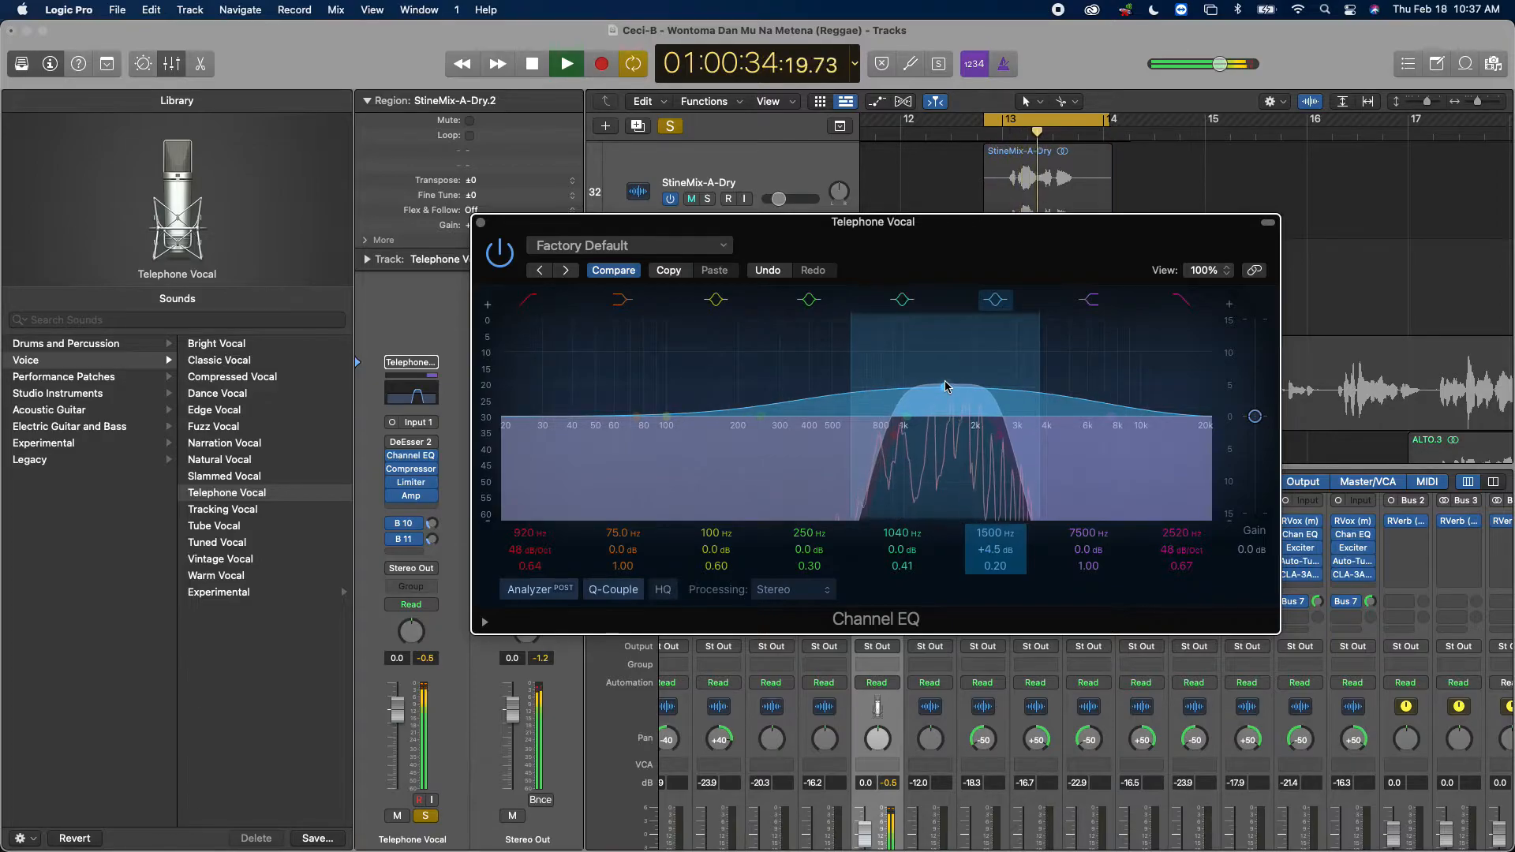
pyautogui.click(481, 223)
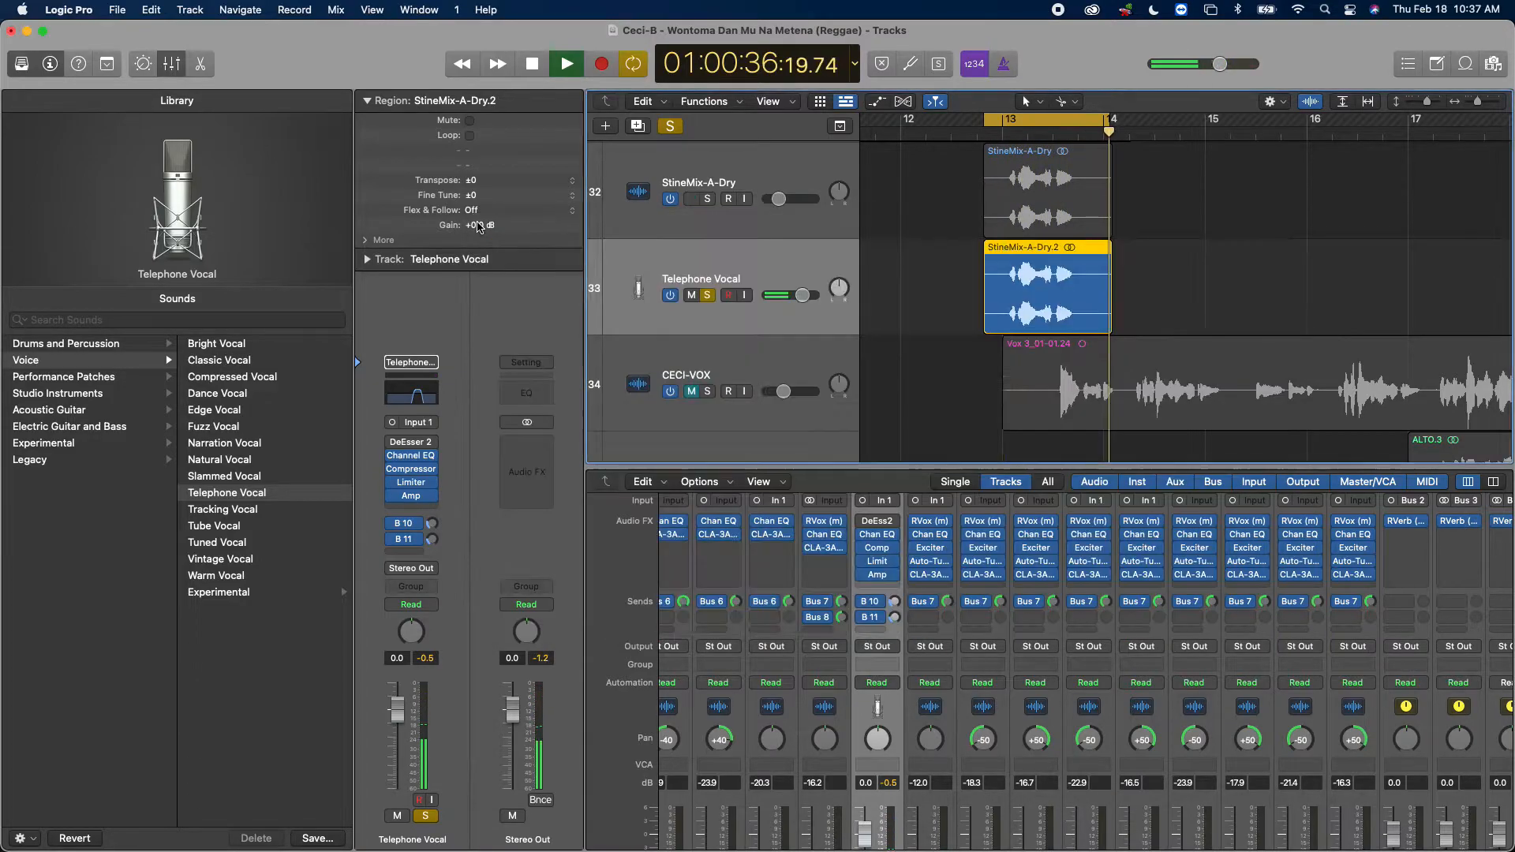
pyautogui.press('space')
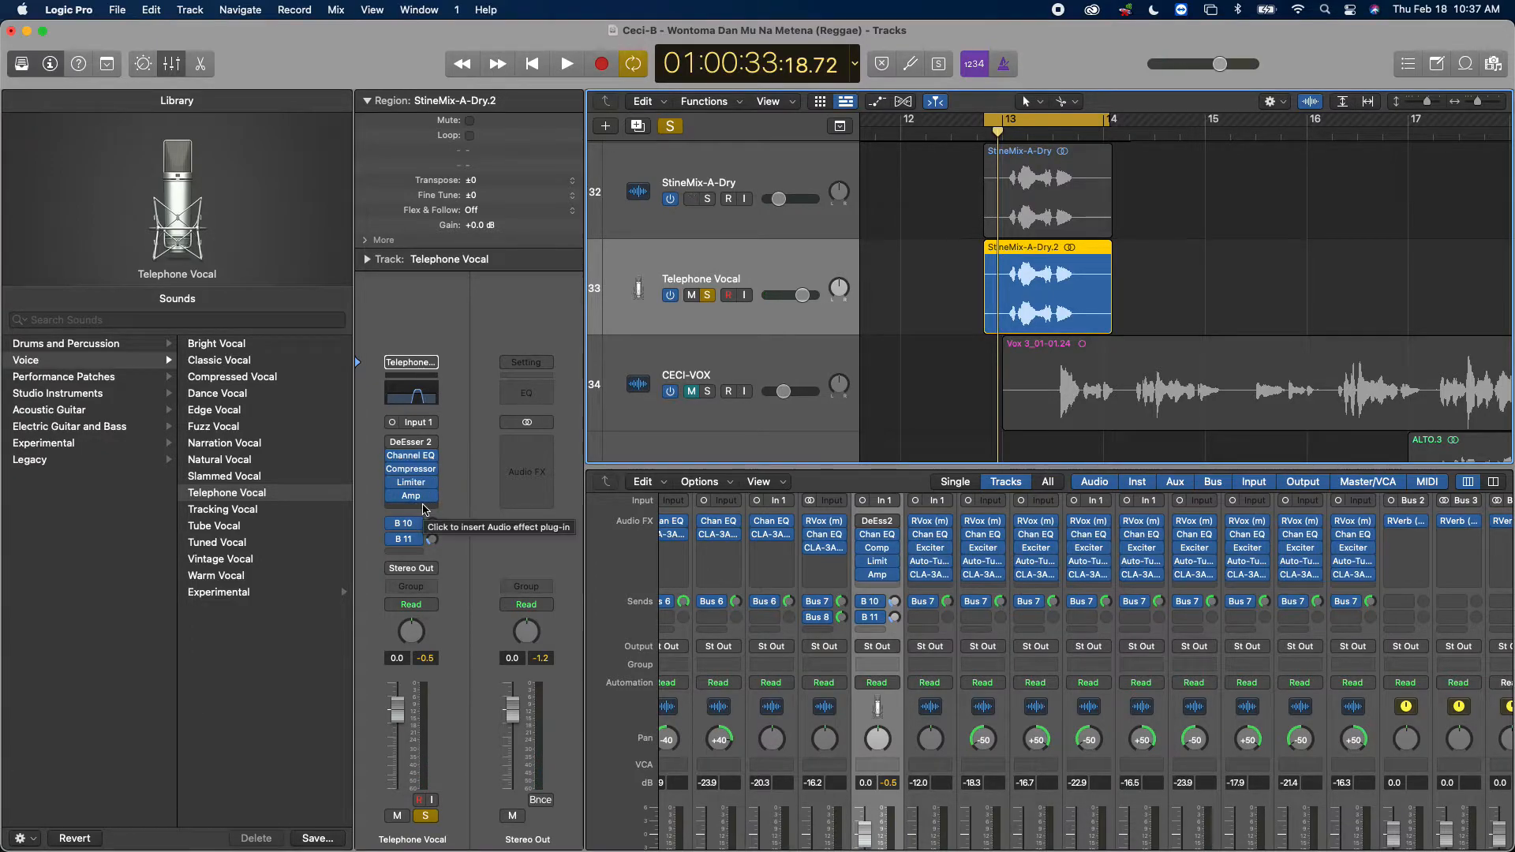
# Step: Bypass the Limiter, Amp and the B 10 and B 11 sends on Telephone Vocal, and listen to the reduced chain
pyautogui.click(390, 482)
pyautogui.click(389, 495)
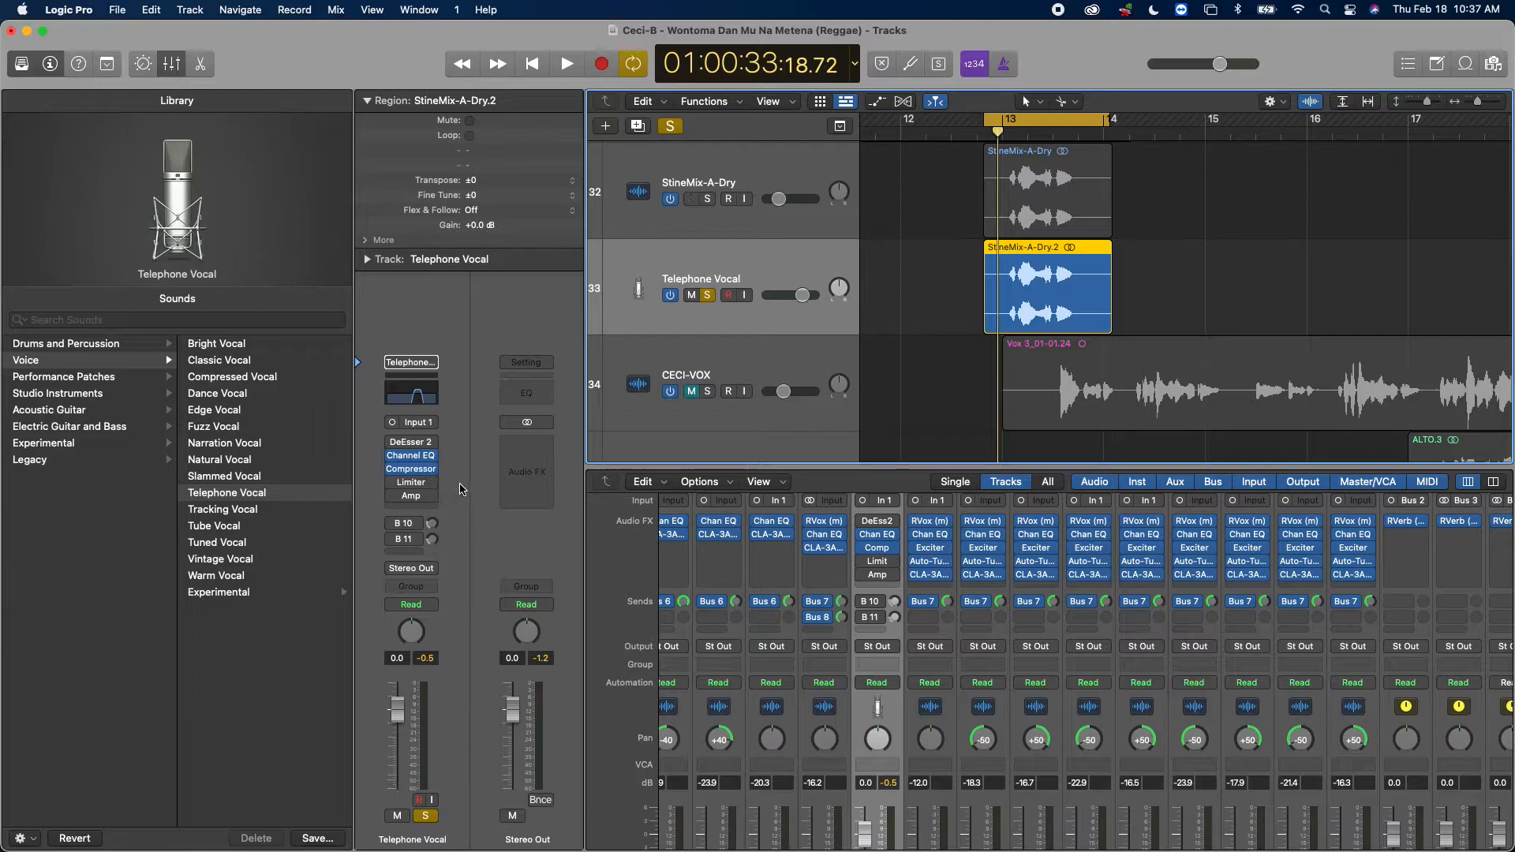
pyautogui.press('space')
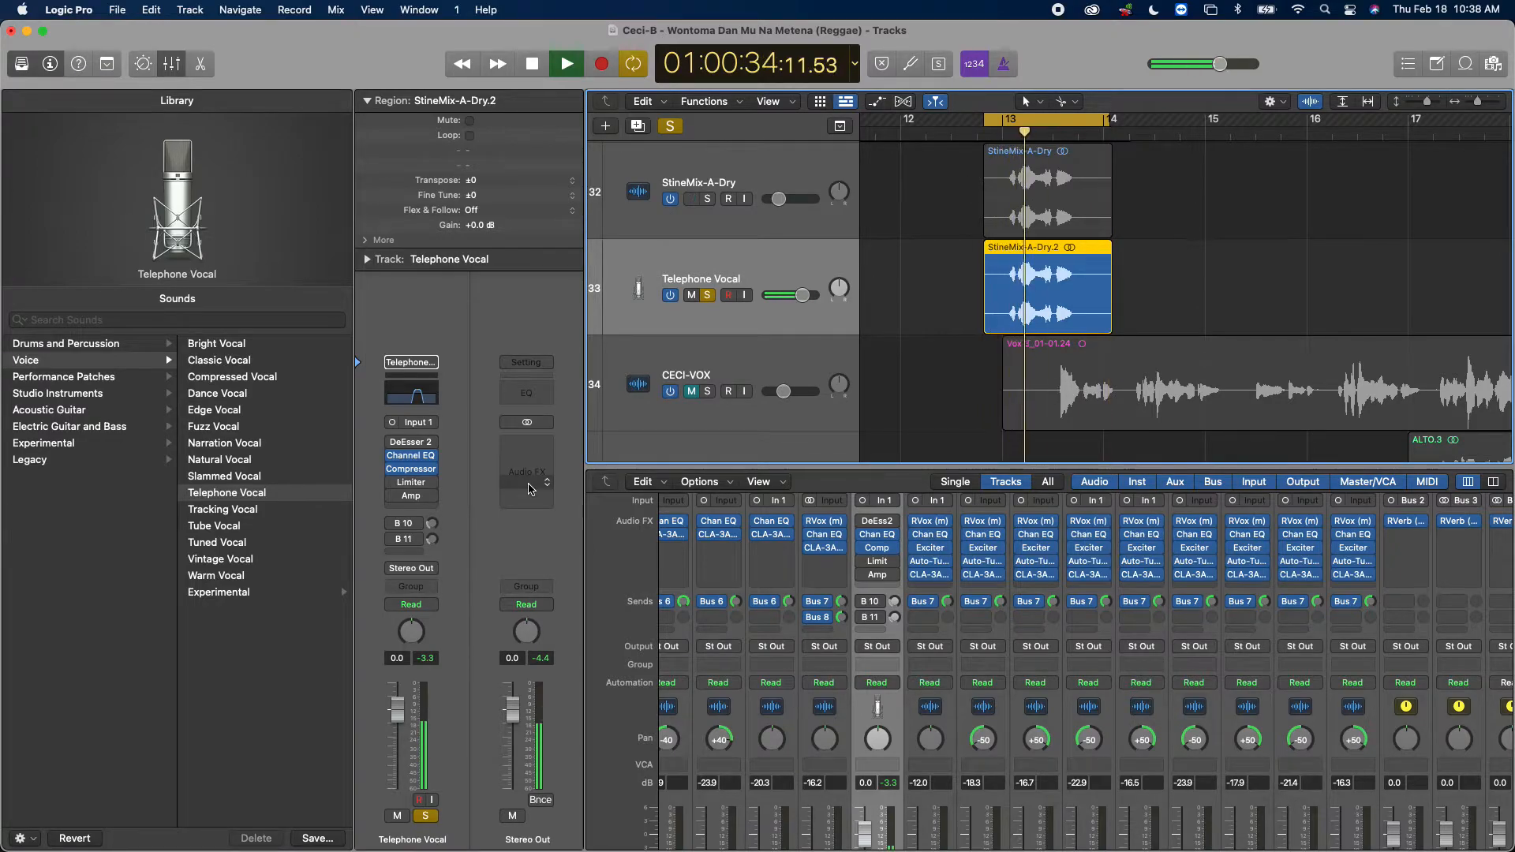
pyautogui.press('space')
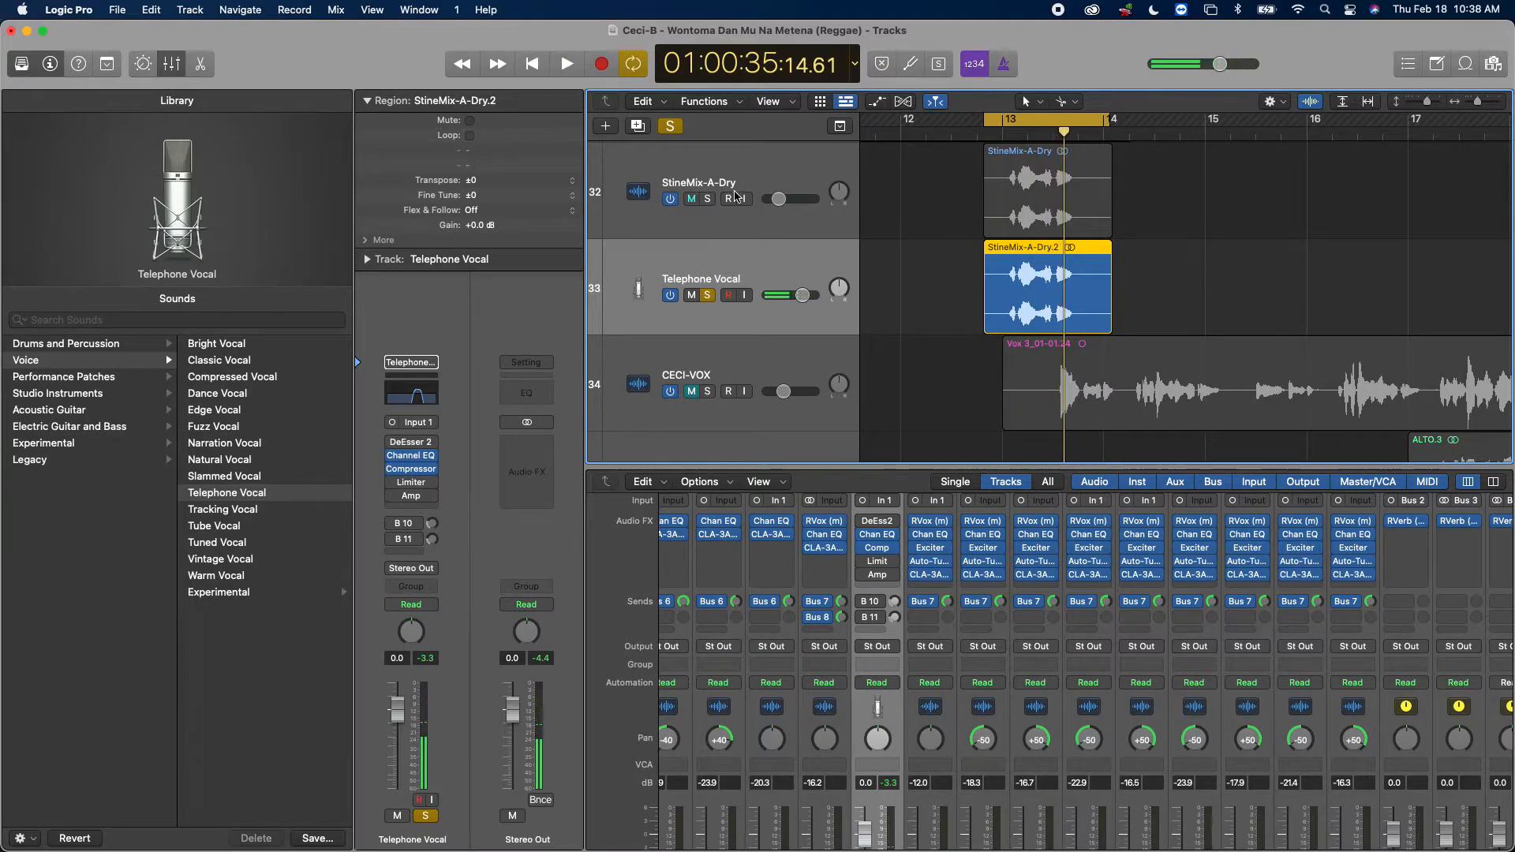
# Step: Solo and play StineMix-A-Dry, then solo only Telephone Vocal and play it to compare the two telephone effects
pyautogui.click(708, 199)
pyautogui.click(707, 295)
pyautogui.press('space')
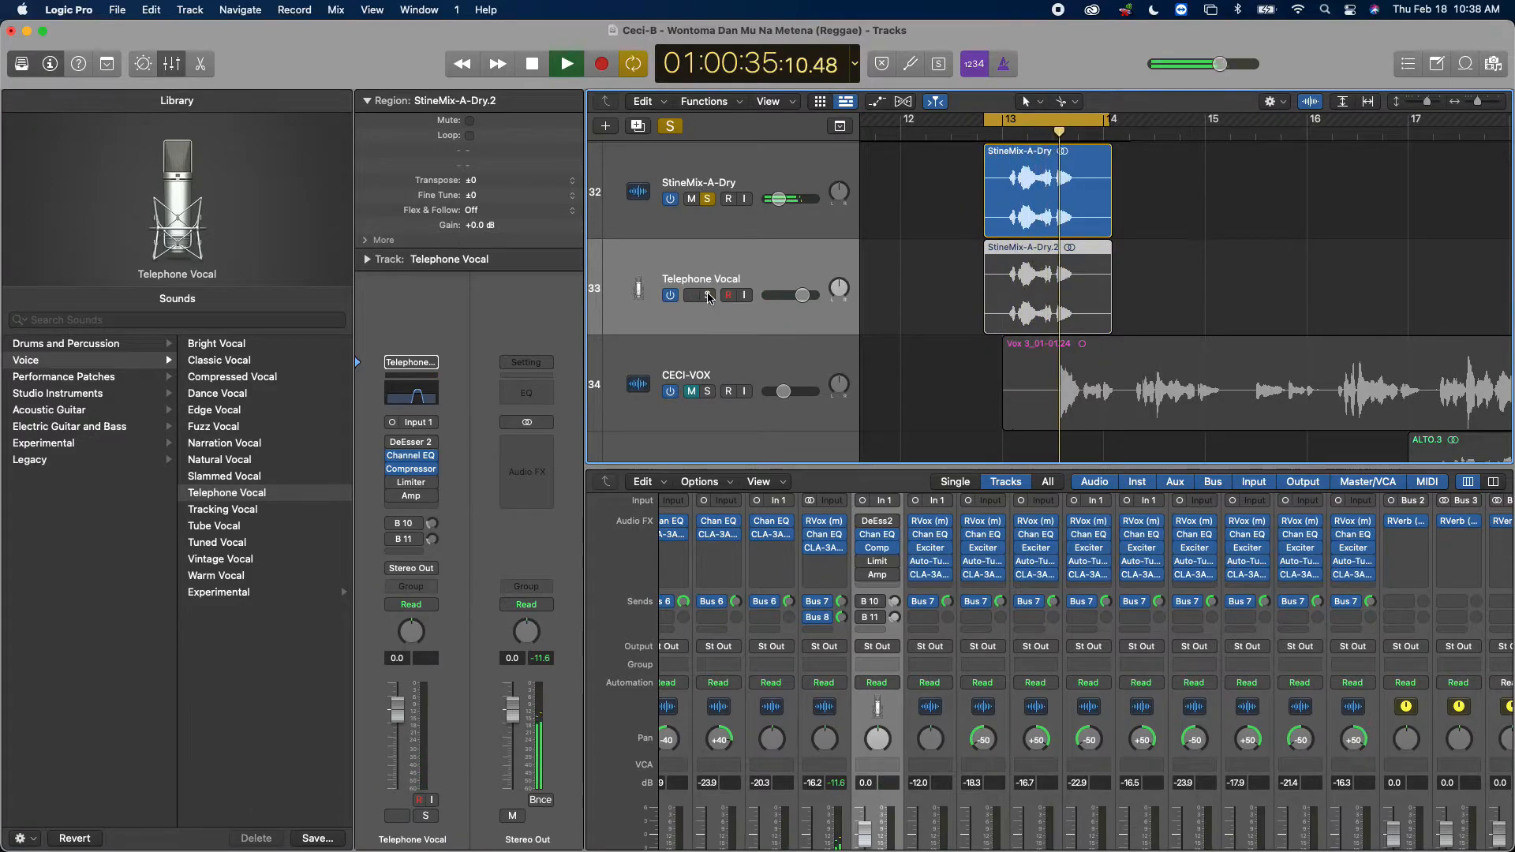
pyautogui.press('space')
pyautogui.click(708, 295)
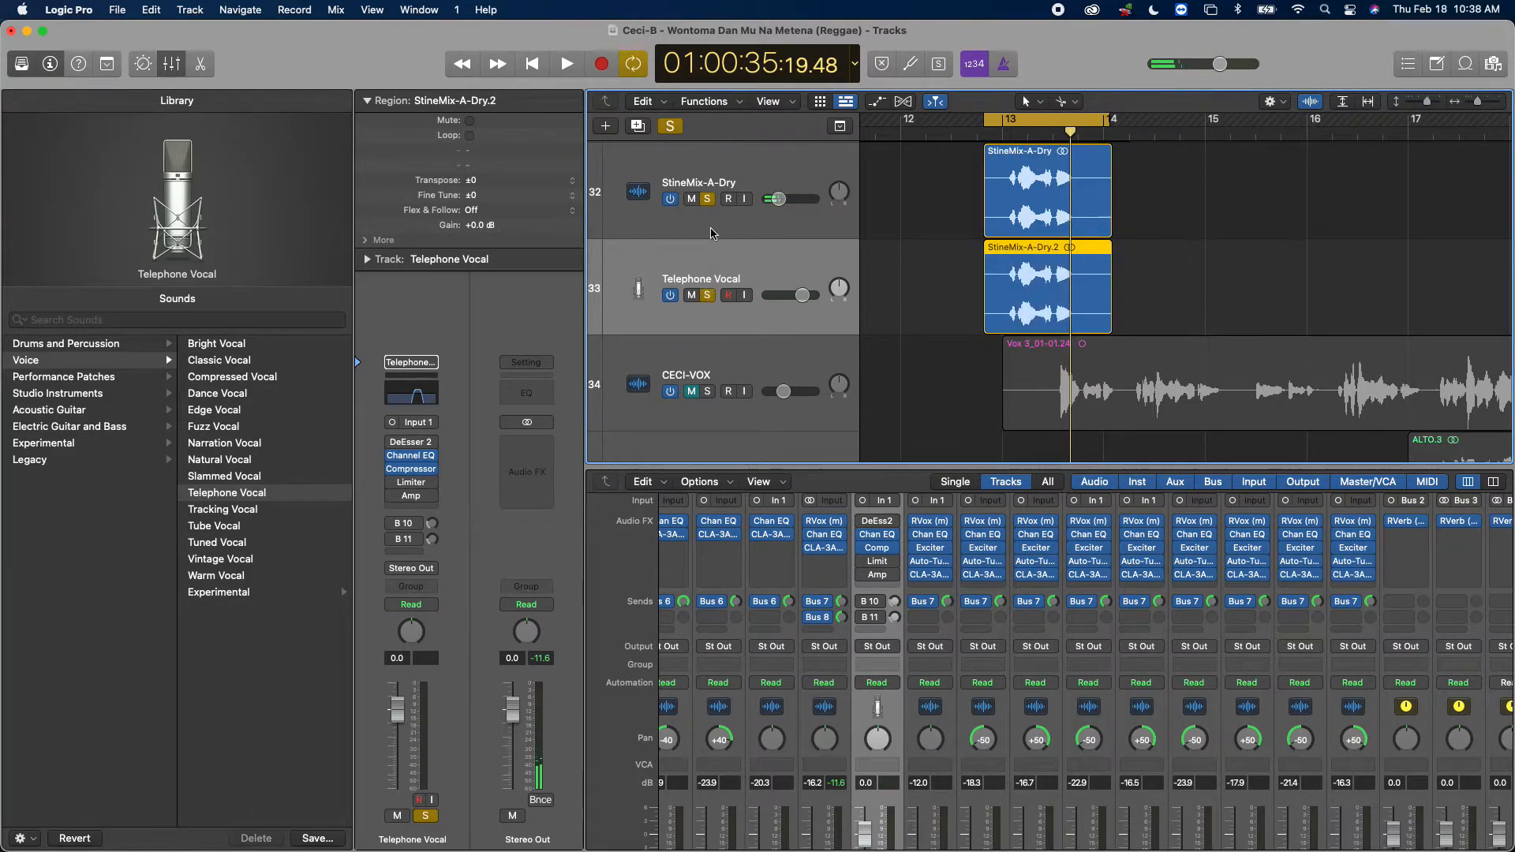
pyautogui.click(709, 199)
pyautogui.press('space')
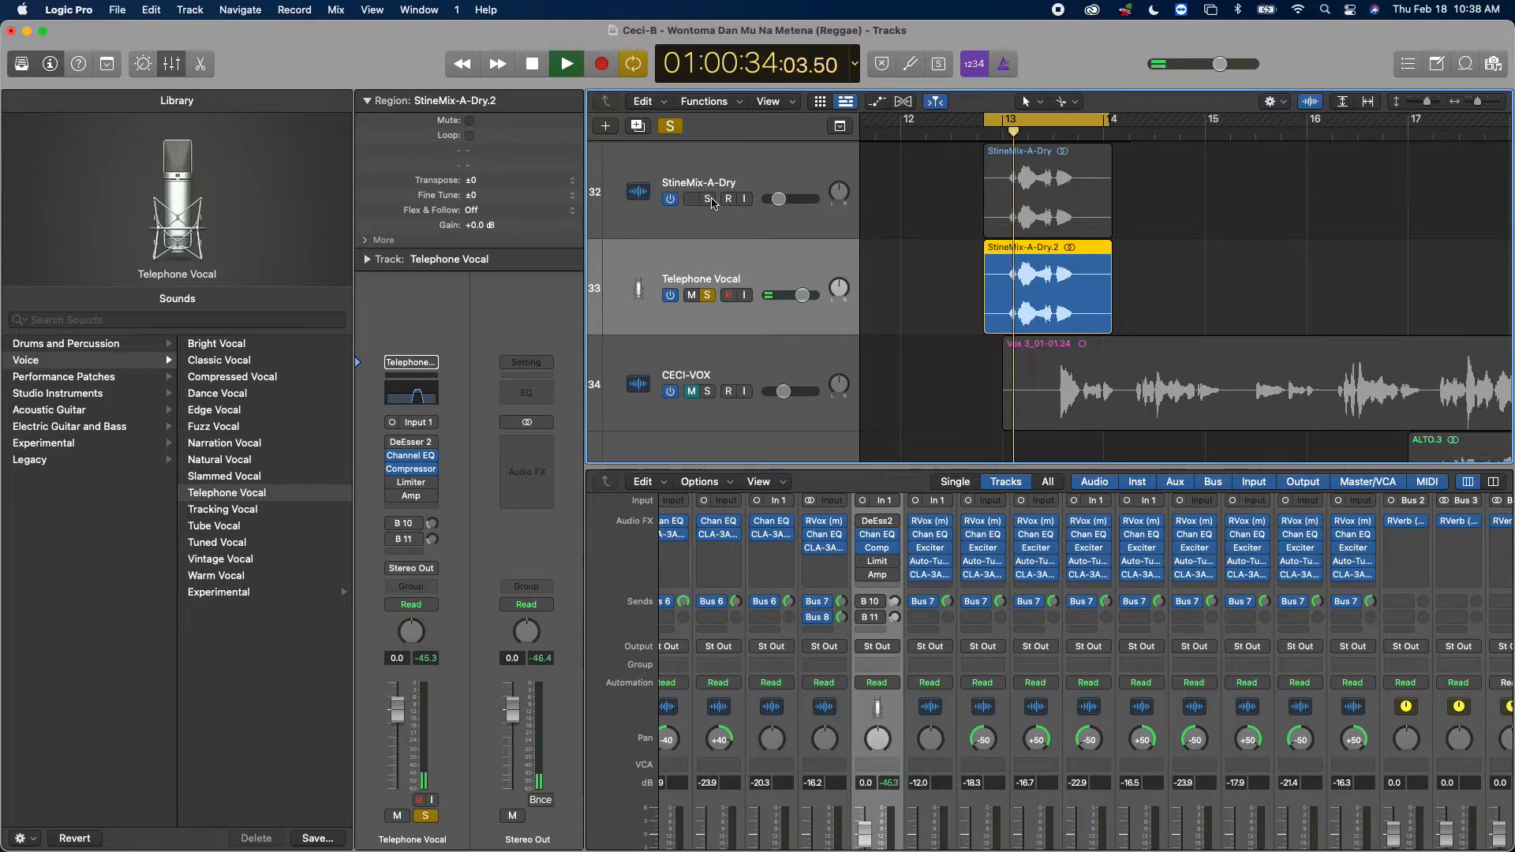
pyautogui.press('space')
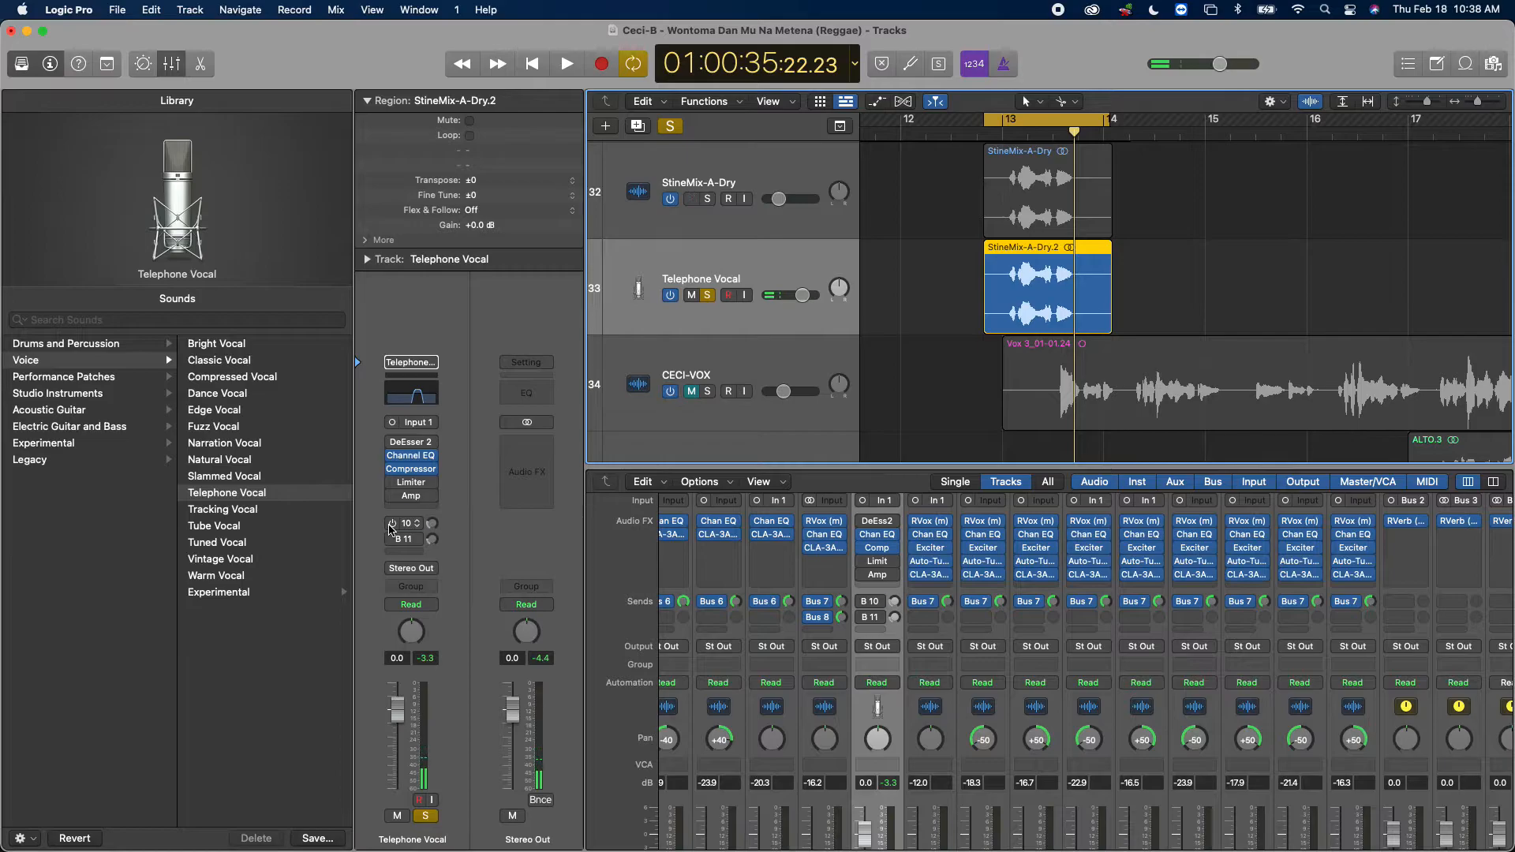
# Step: Listen to Telephone Vocal with the B 10 and B 11 sends enabled, then bypass both sends again
pyautogui.press('space')
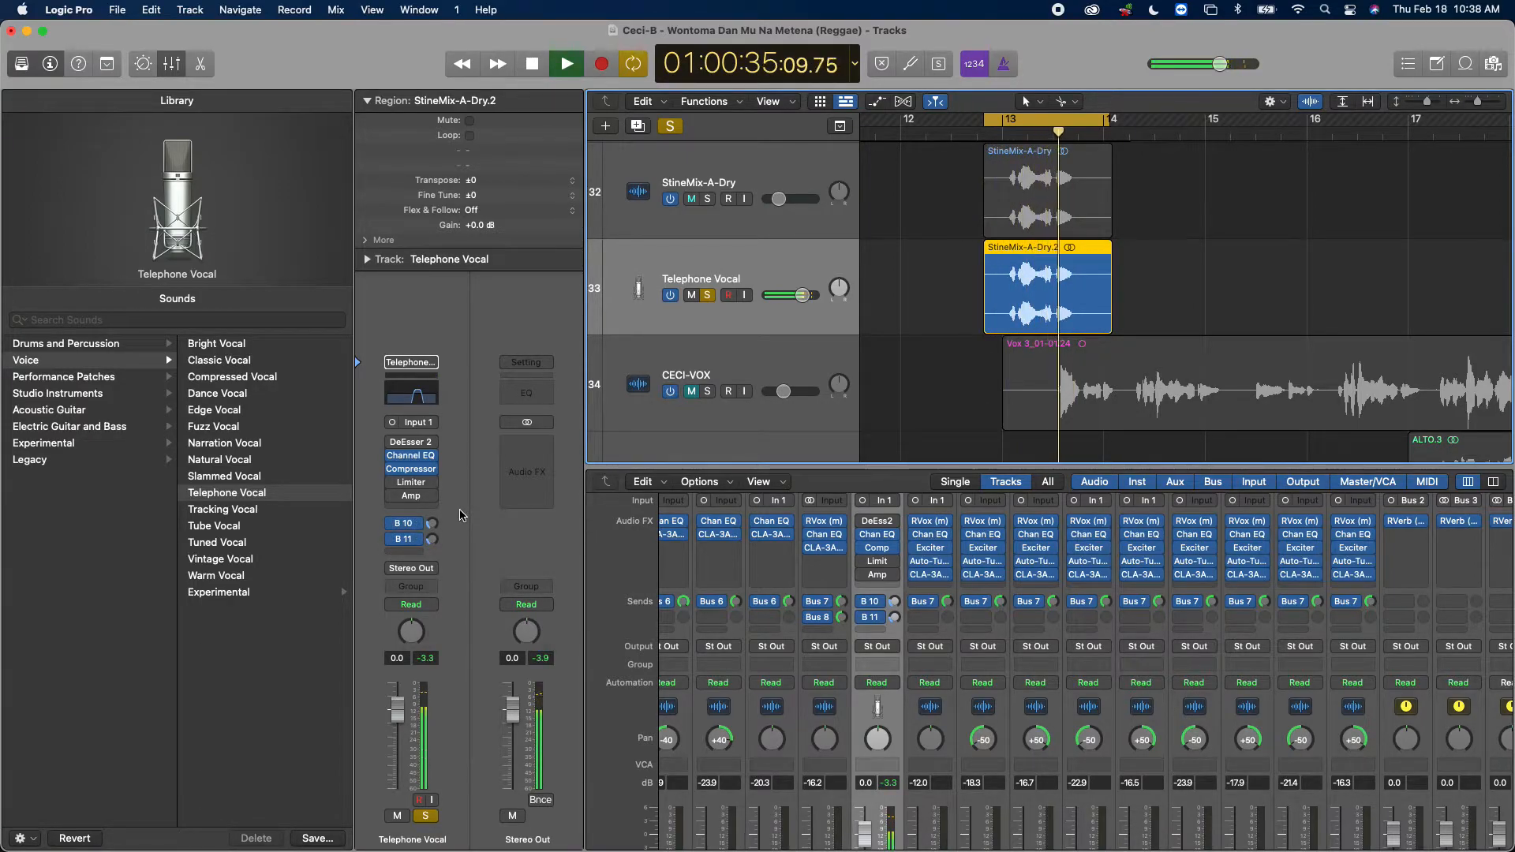
pyautogui.press('space')
pyautogui.click(393, 540)
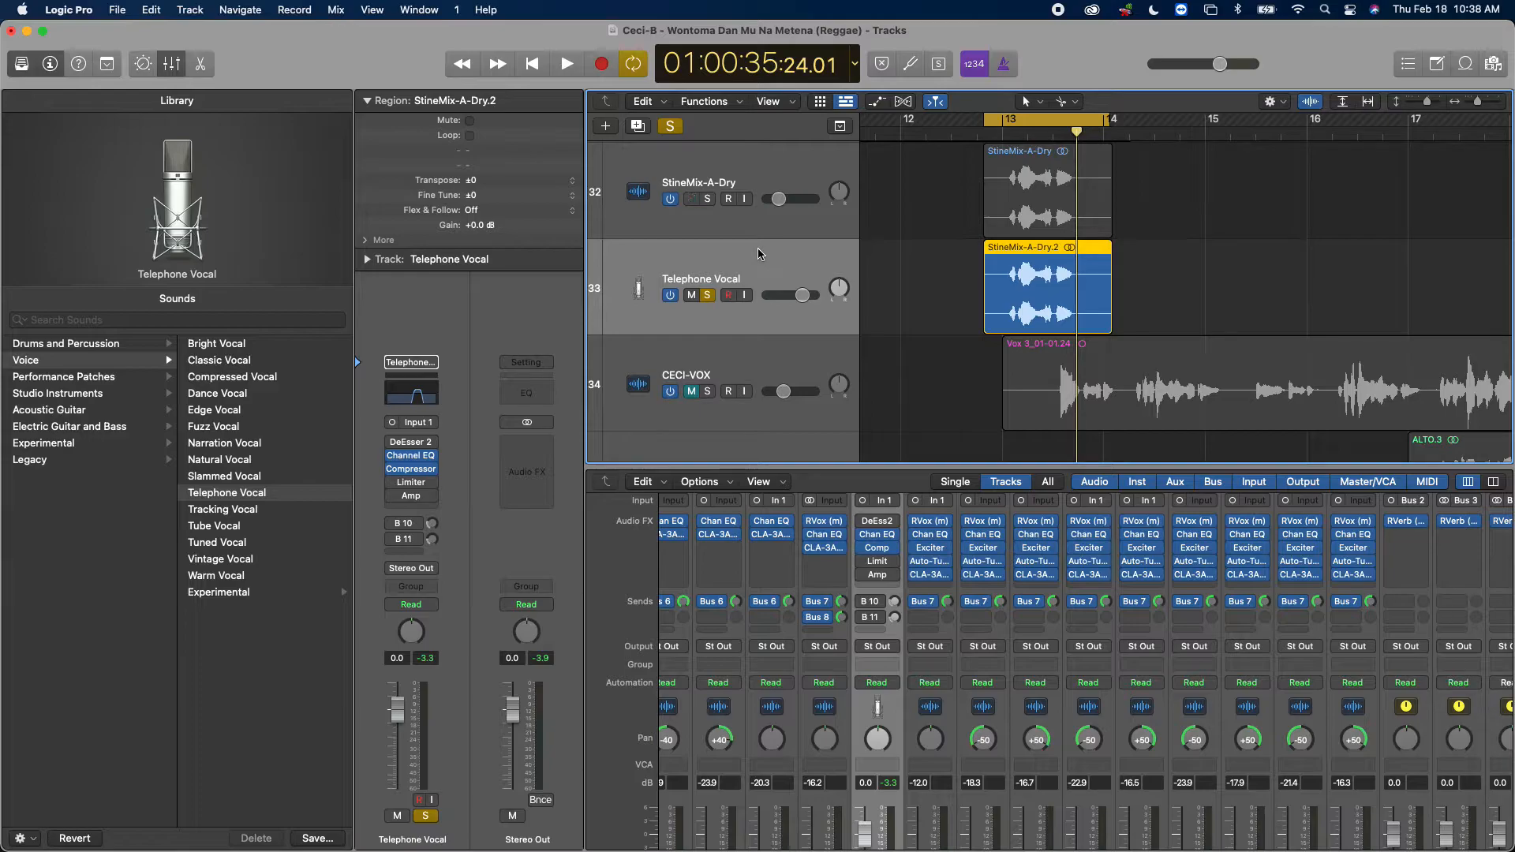
# Step: Delete the StineMix-A-Dry.2 region and the Telephone Vocal track
pyautogui.press('Delete')
pyautogui.press('Delete')
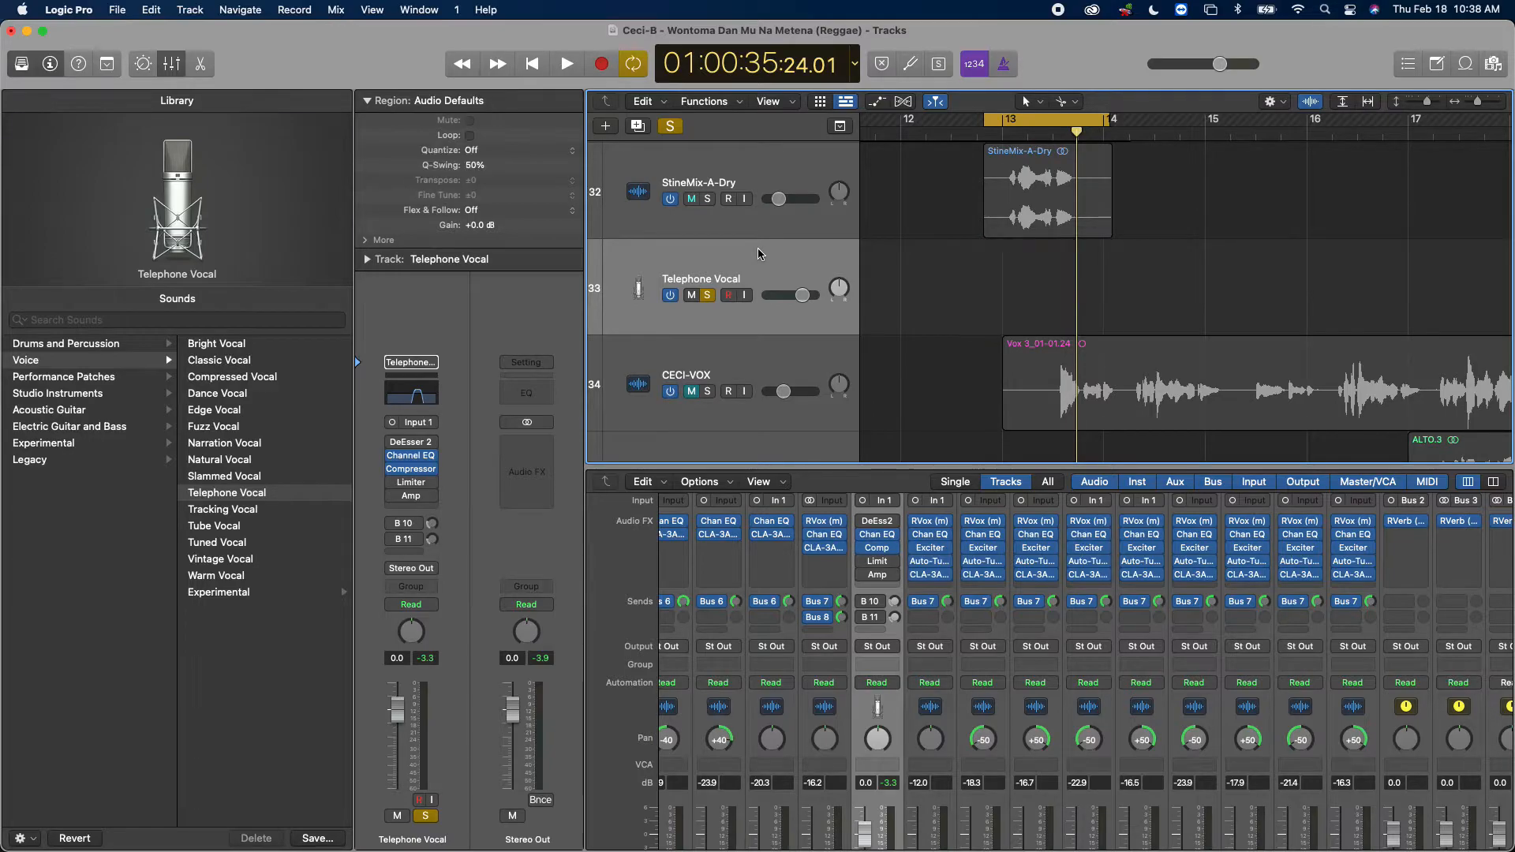
pyautogui.click(1190, 348)
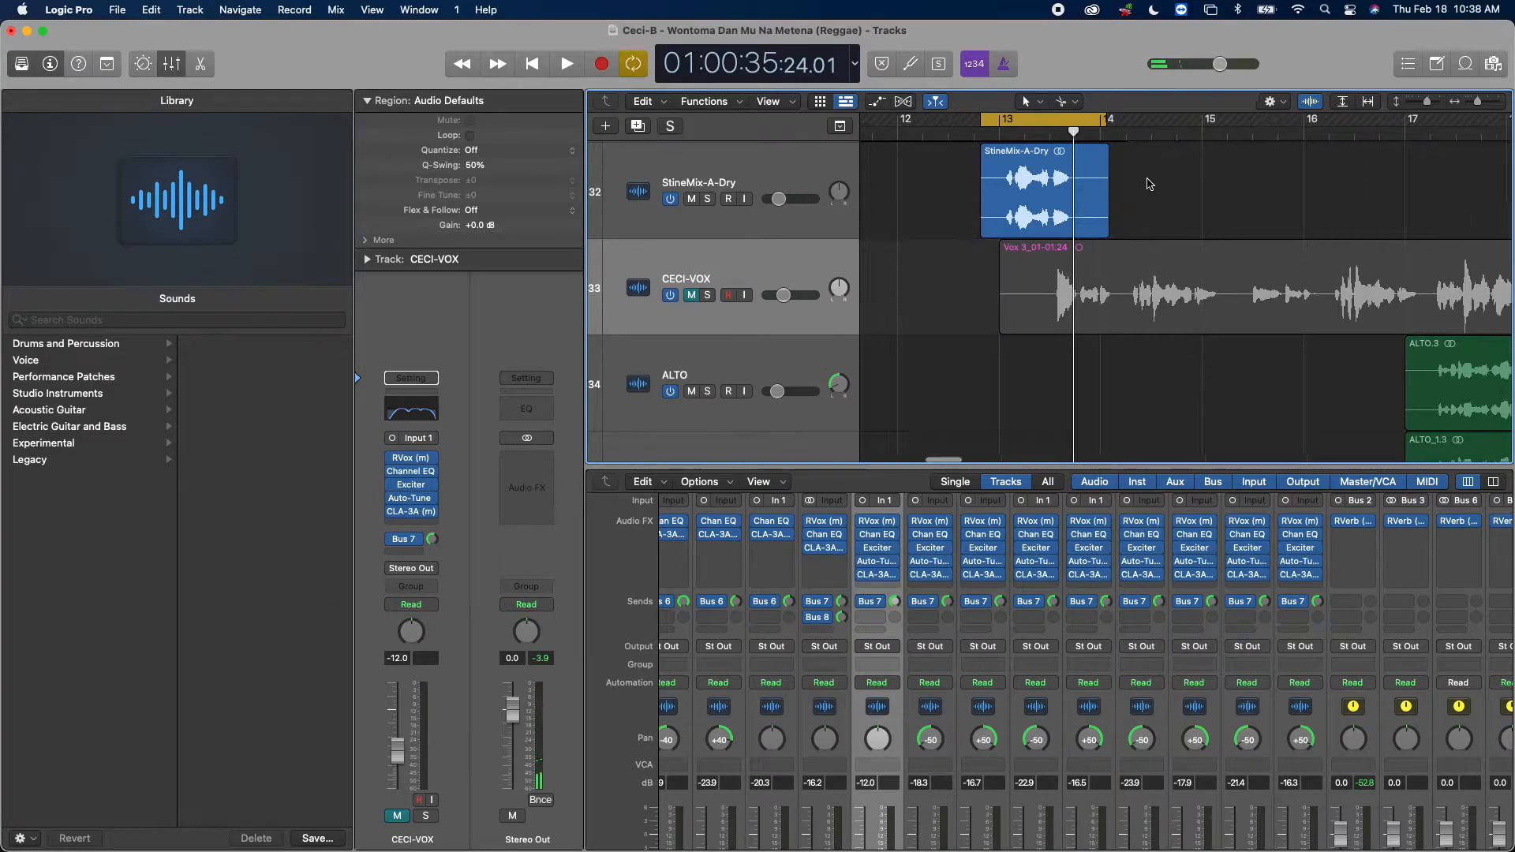
# Step: Replace the old cycle range with one from bar 17 to bar 27, covering the backing vocal section
pyautogui.hscroll(4, 1150, 183)
pyautogui.hscroll(-2, 1020, 184)
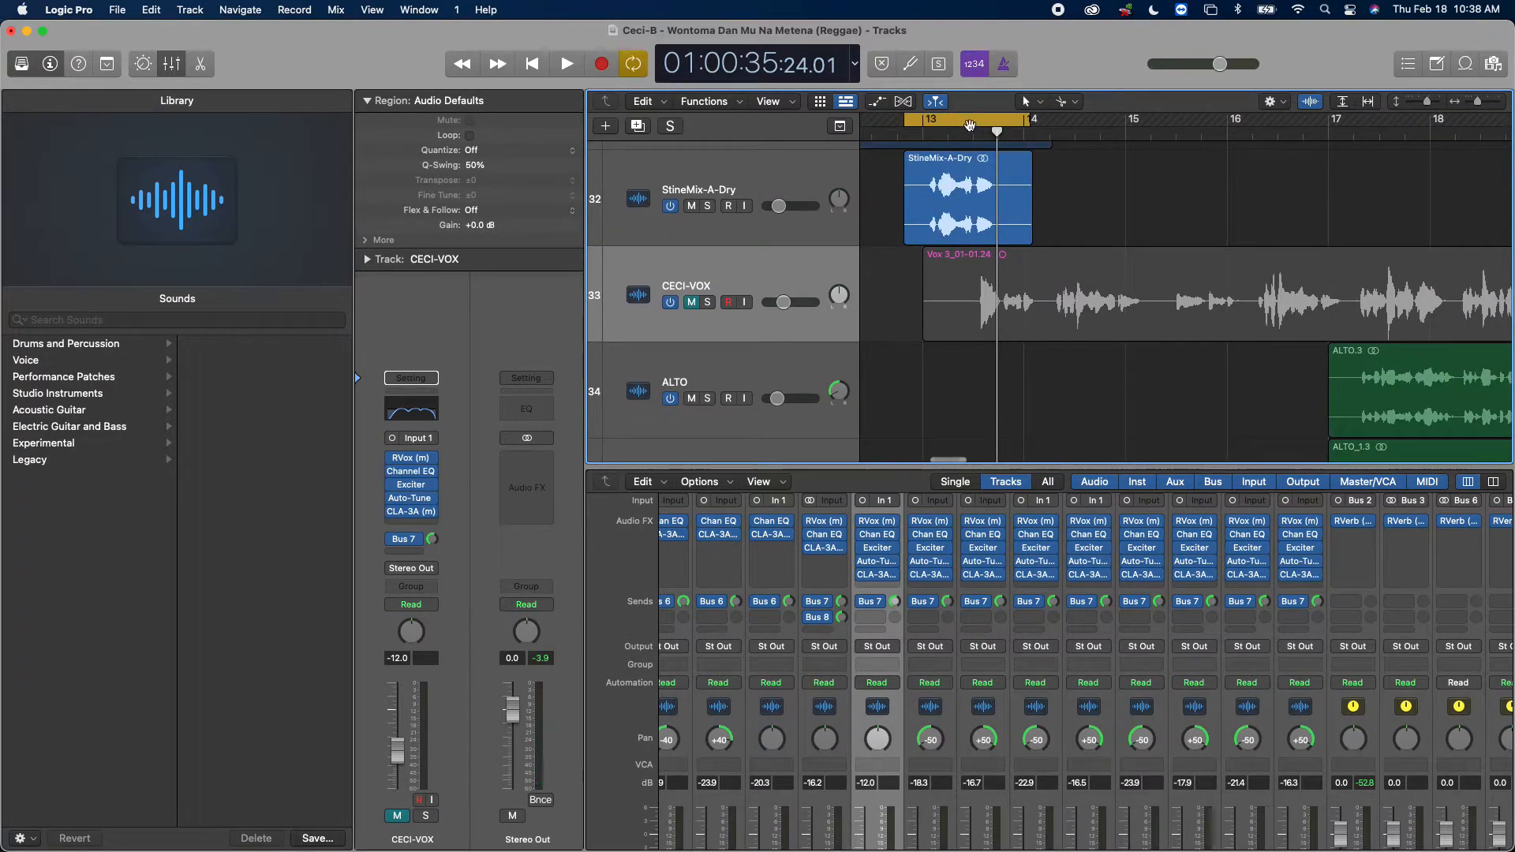
pyautogui.click(969, 126)
pyautogui.hscroll(8, 1227, 221)
pyautogui.scroll(-1, 1226, 222)
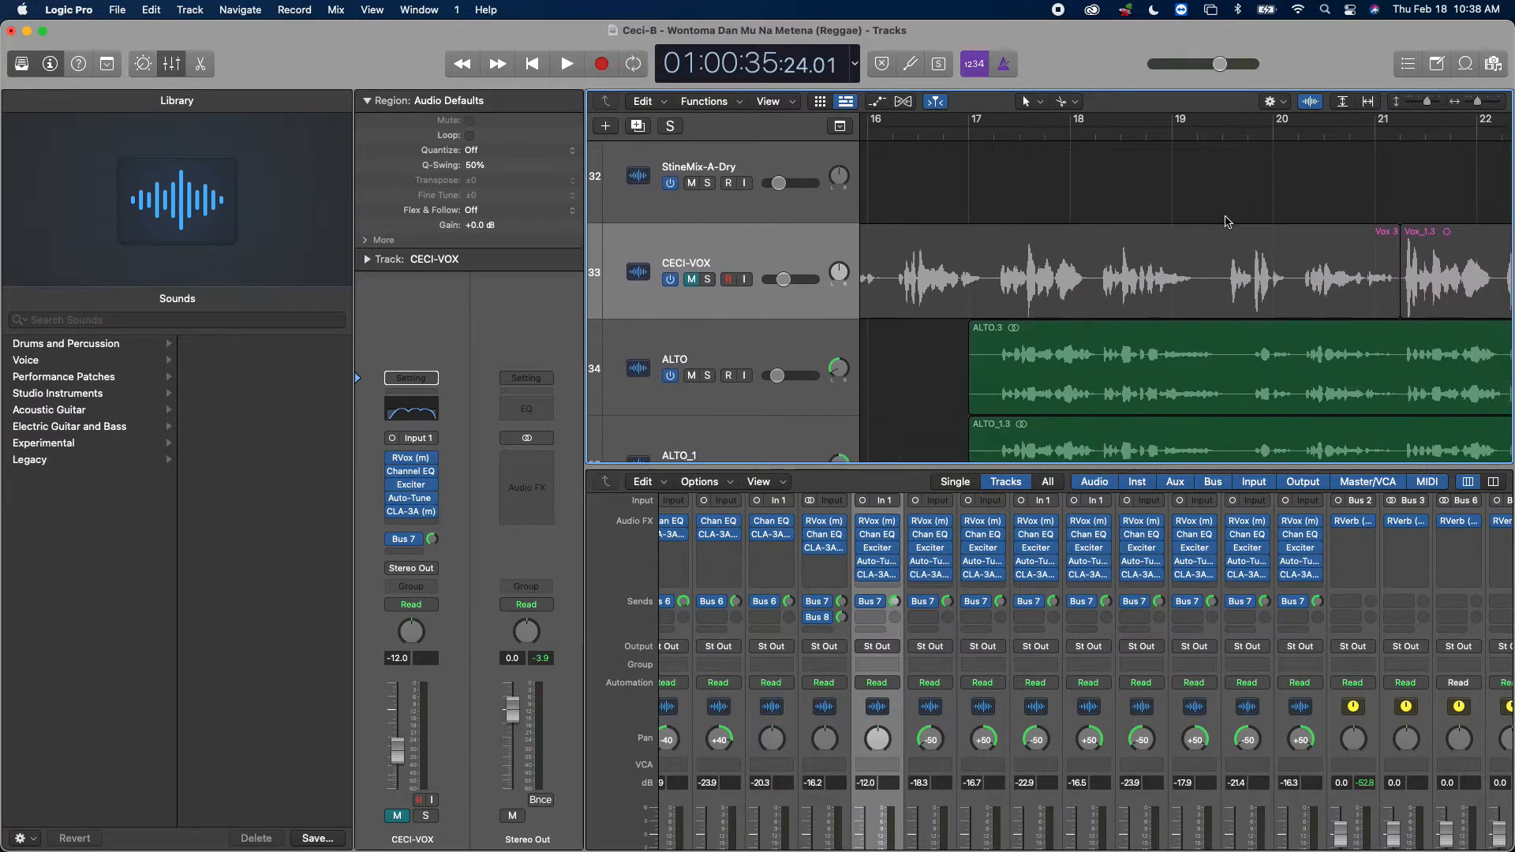
pyautogui.hscroll(1, 1227, 222)
pyautogui.moveTo(935, 123); pyautogui.dragTo(1509, 194)
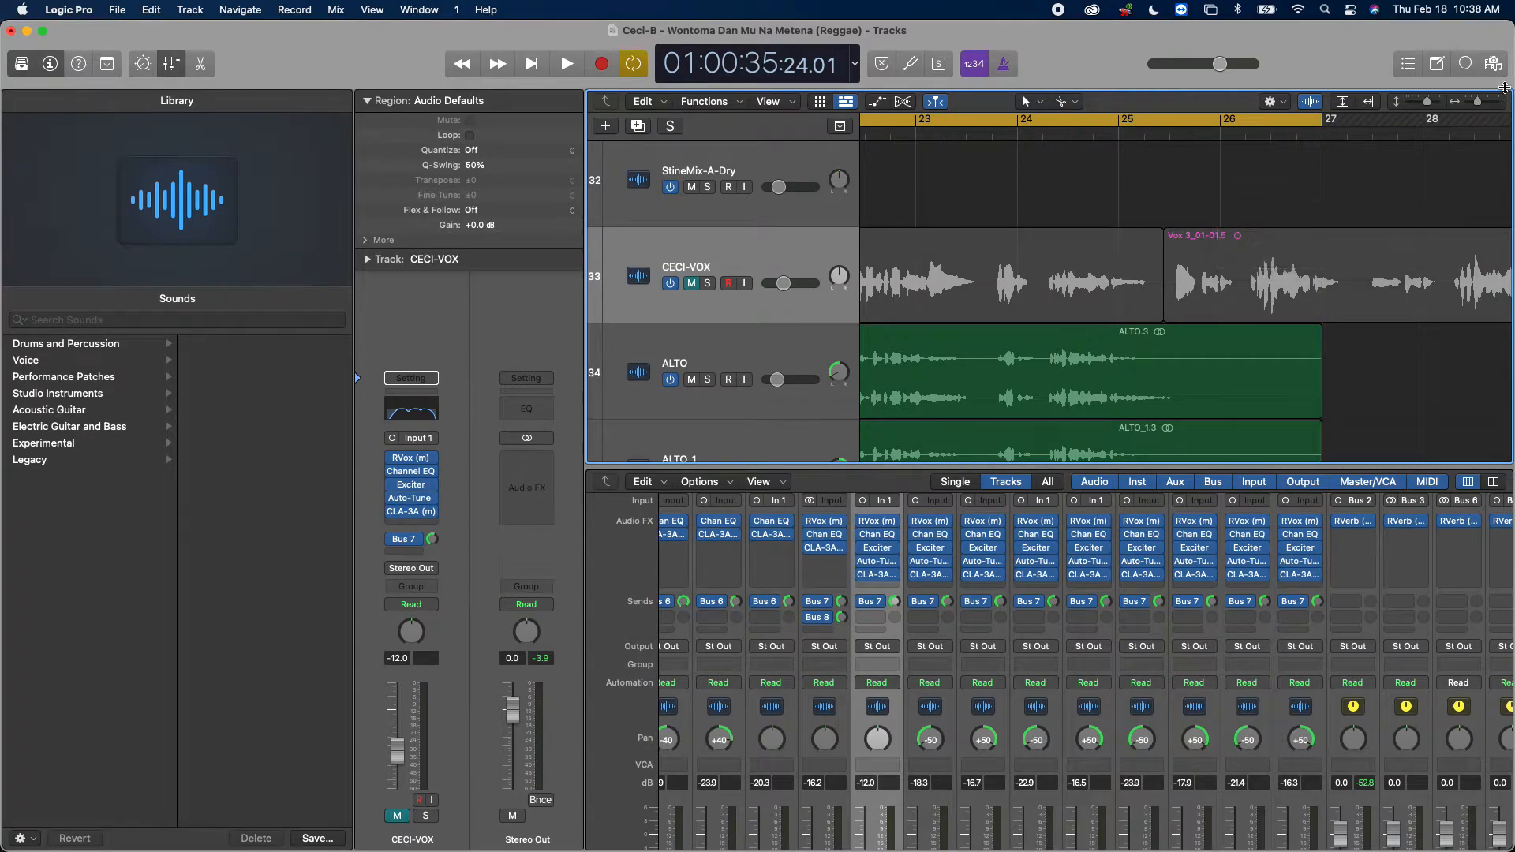
# Step: Reduce the arrangement's zoom and track height, and survey the lead and backing vocal regions from bar 9 to bar 29
pyautogui.moveTo(1481, 107); pyautogui.dragTo(1478, 104)
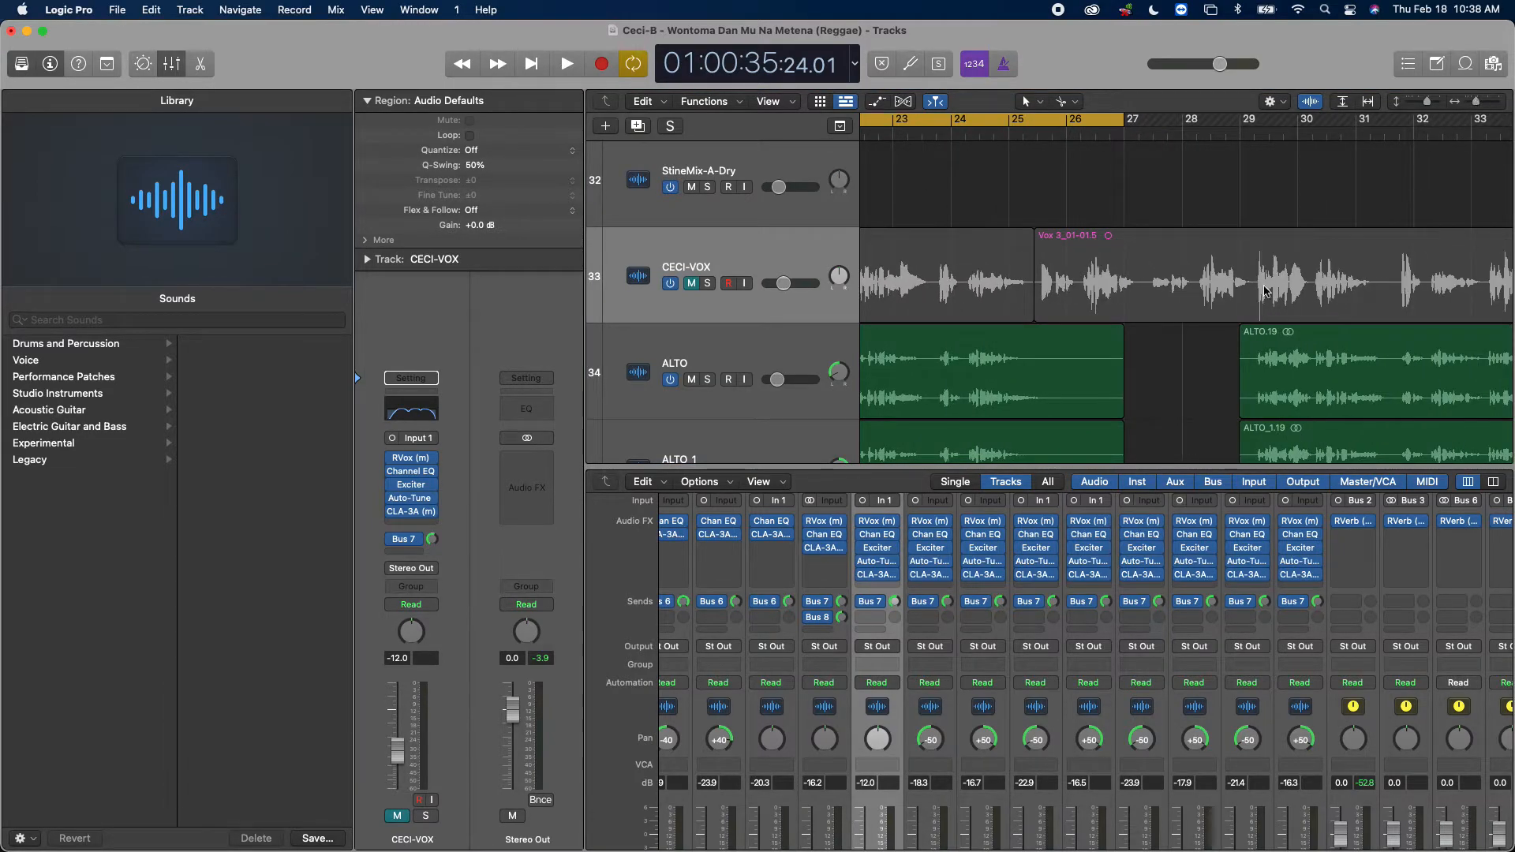
pyautogui.hscroll(-10, 1265, 290)
pyautogui.scroll(-3, 1264, 291)
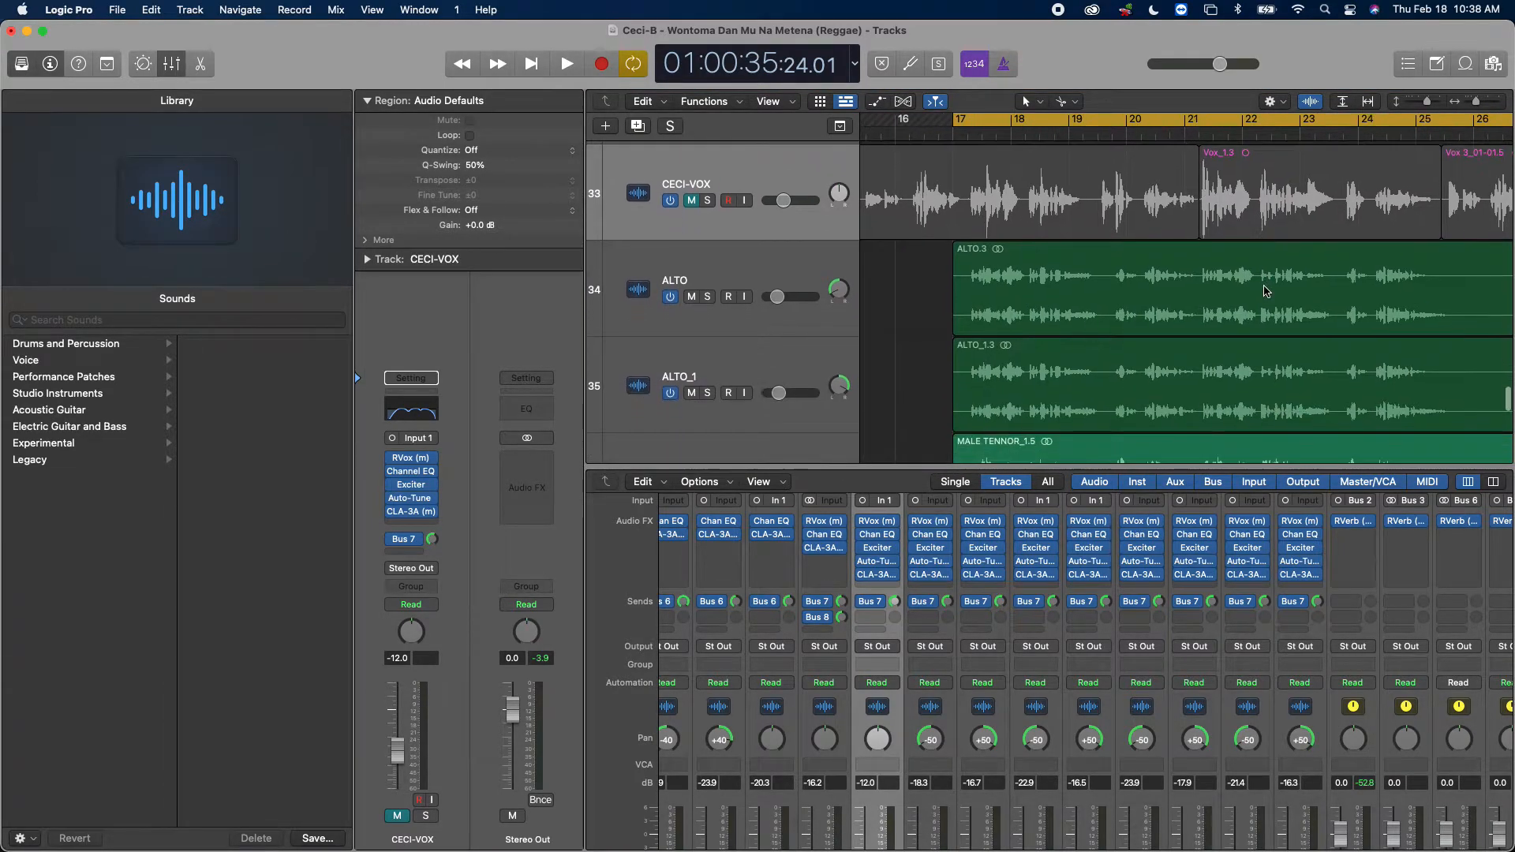
pyautogui.hscroll(4, 1265, 290)
pyautogui.scroll(-3, 1265, 290)
pyautogui.moveTo(1428, 106); pyautogui.dragTo(1419, 107)
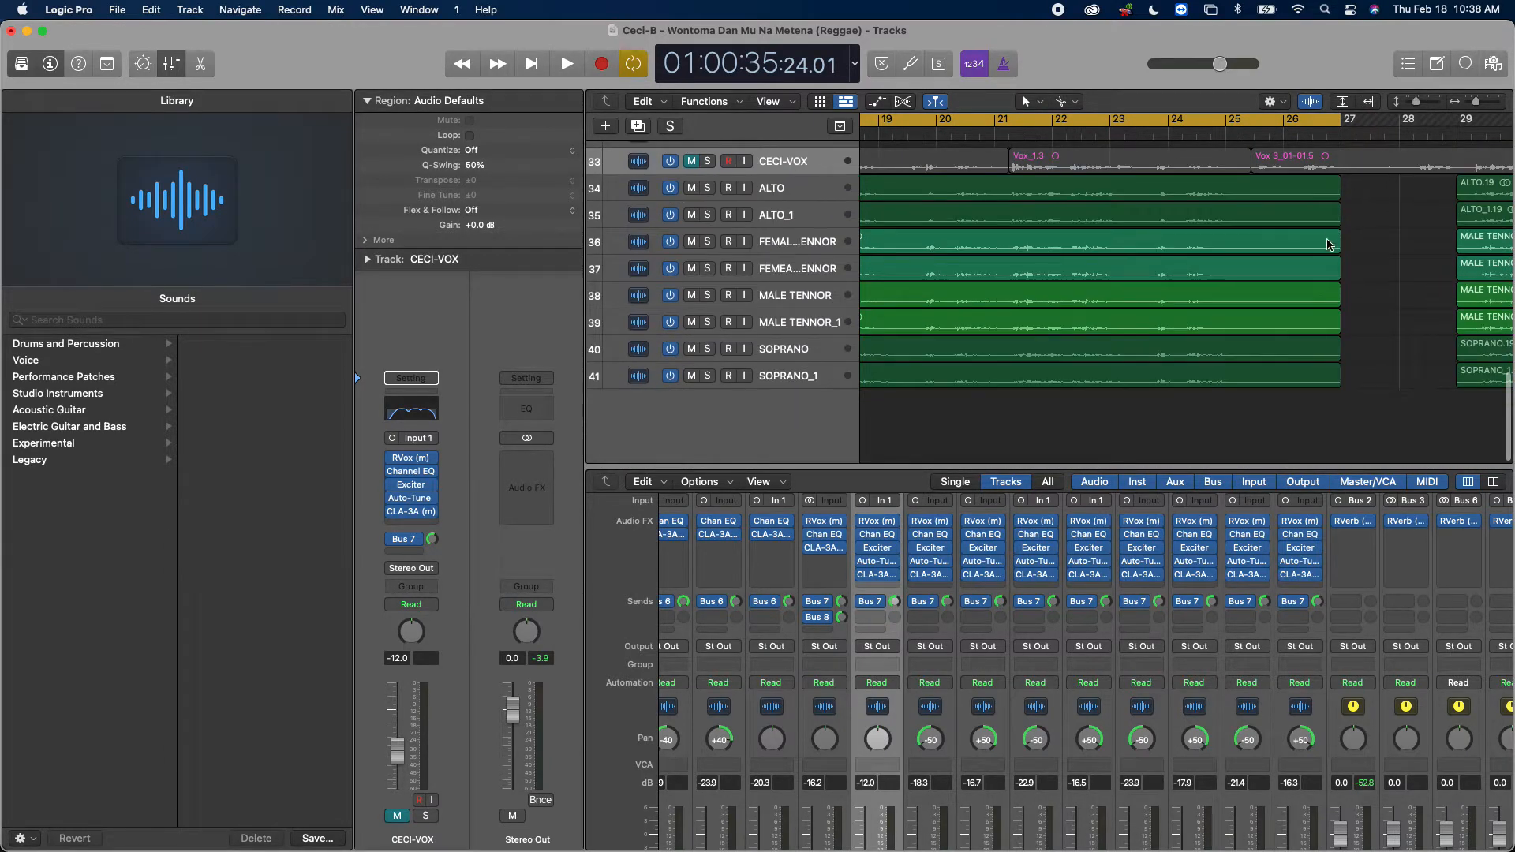
pyautogui.hscroll(-14, 1328, 244)
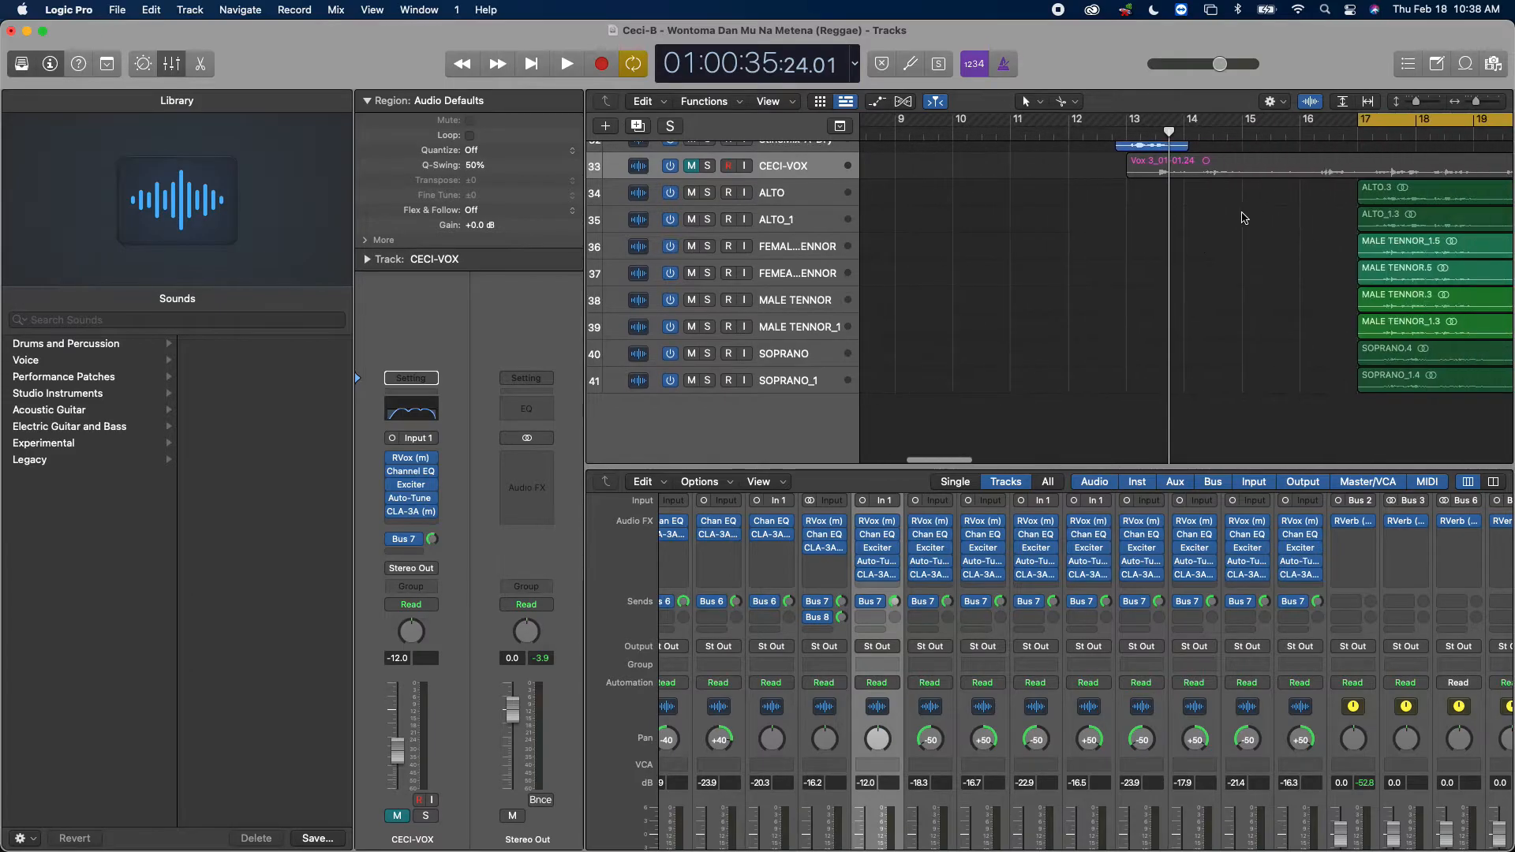
pyautogui.scroll(3, 1260, 219)
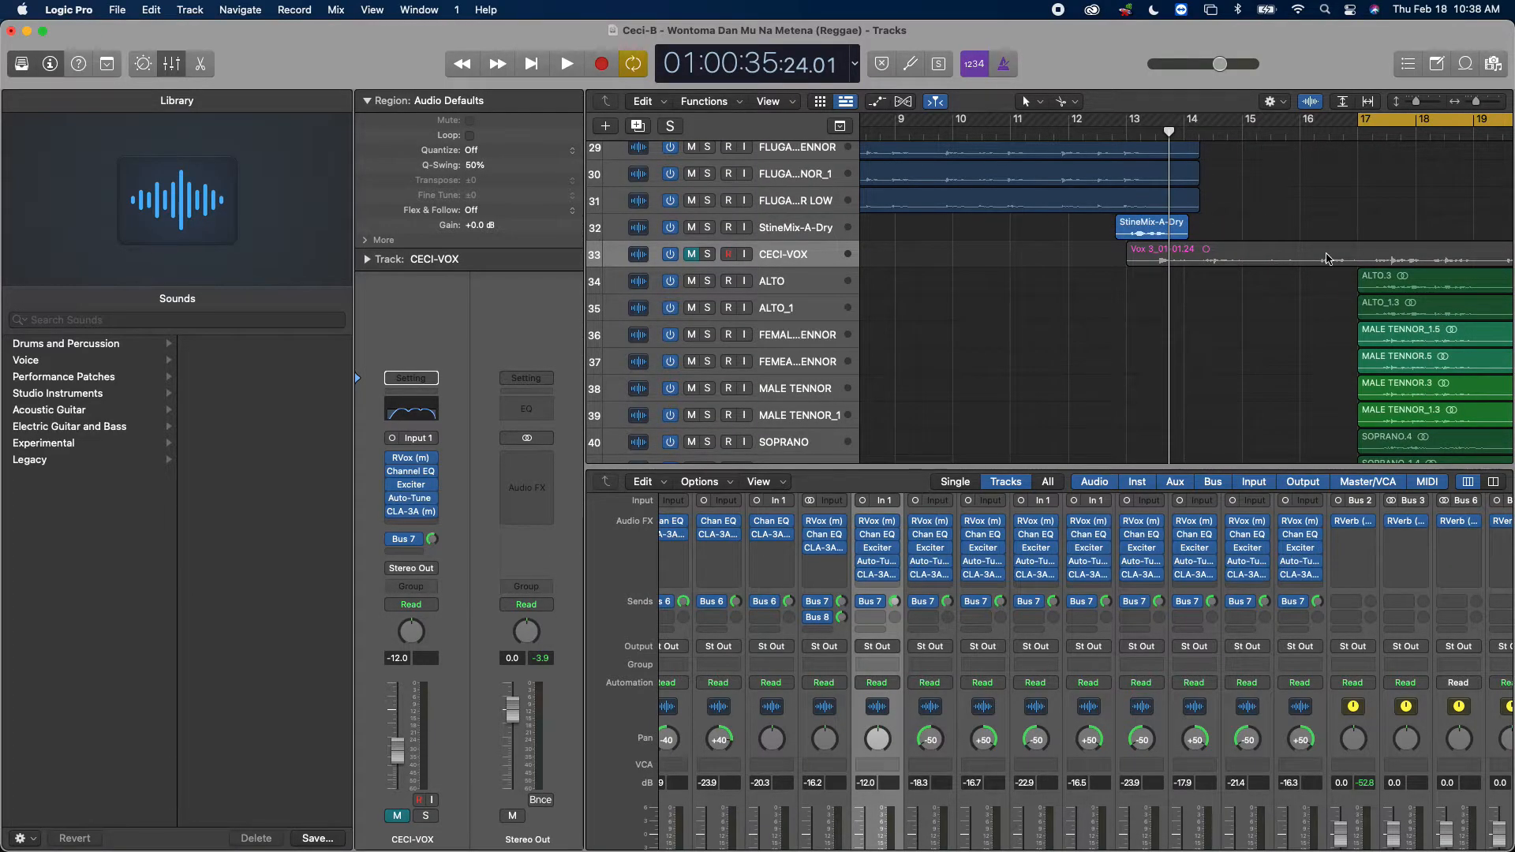
pyautogui.hscroll(5, 1241, 288)
pyautogui.hscroll(5, 1049, 312)
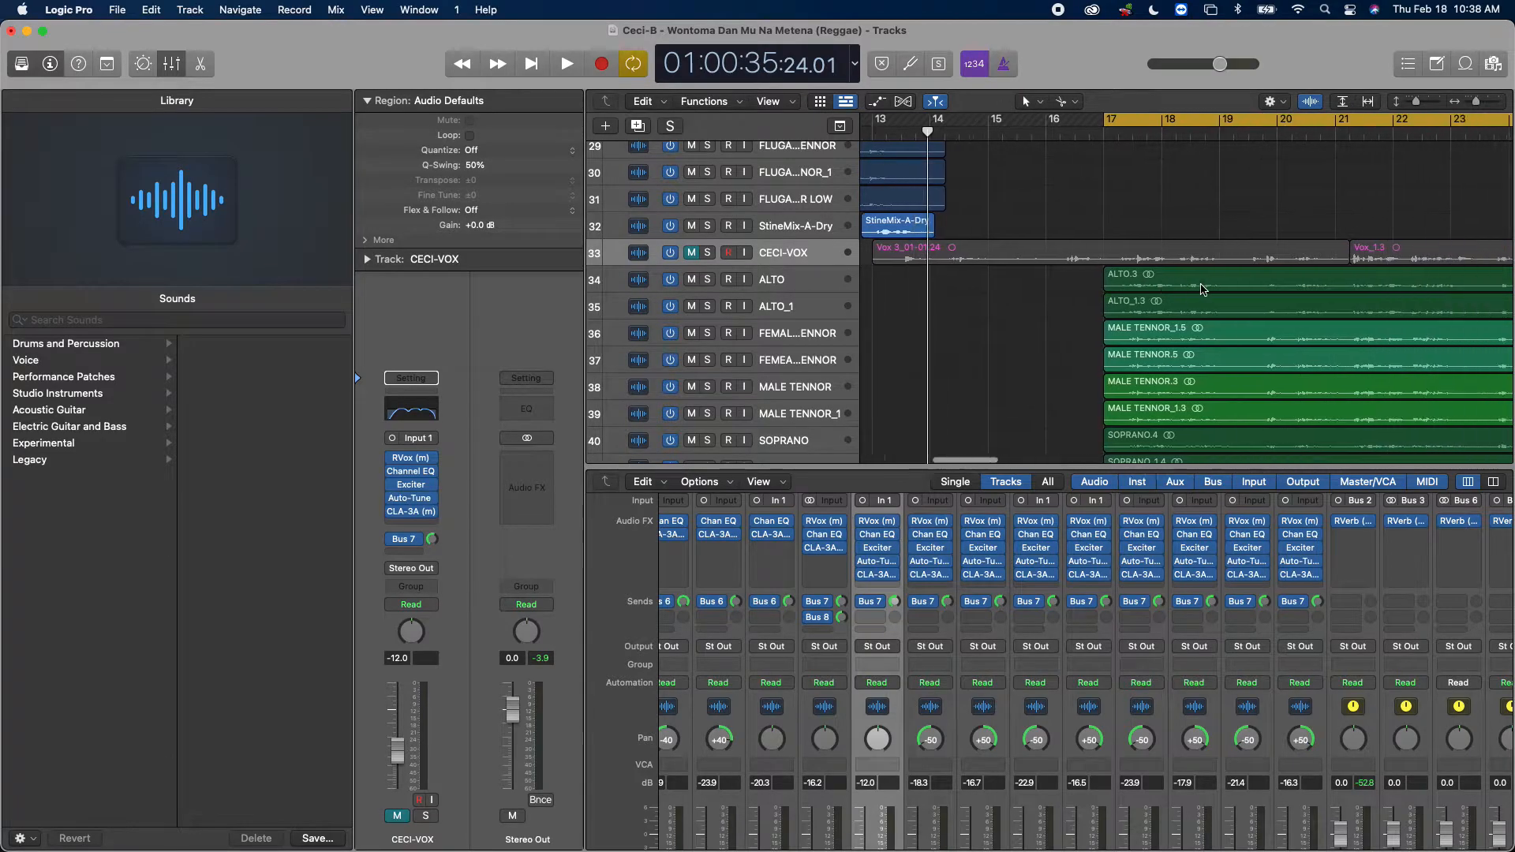
# Step: Select the StineMix-A-Dry channel, open its RVox plug-in to examine the gate, compression and gain settings, and close it
pyautogui.scroll(-4, 1035, 563)
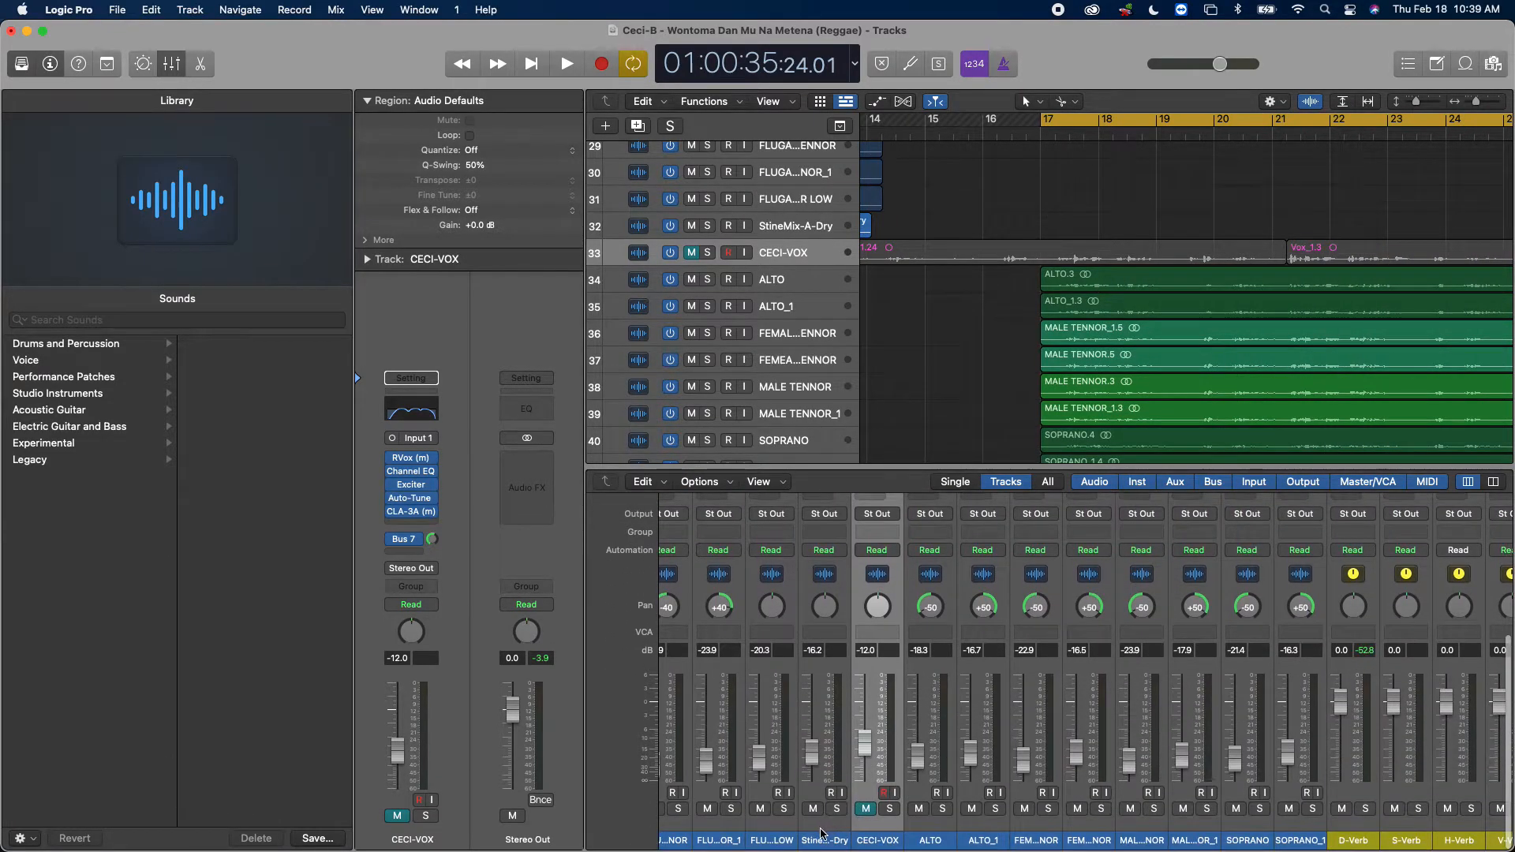
pyautogui.click(838, 700)
pyautogui.scroll(5, 838, 700)
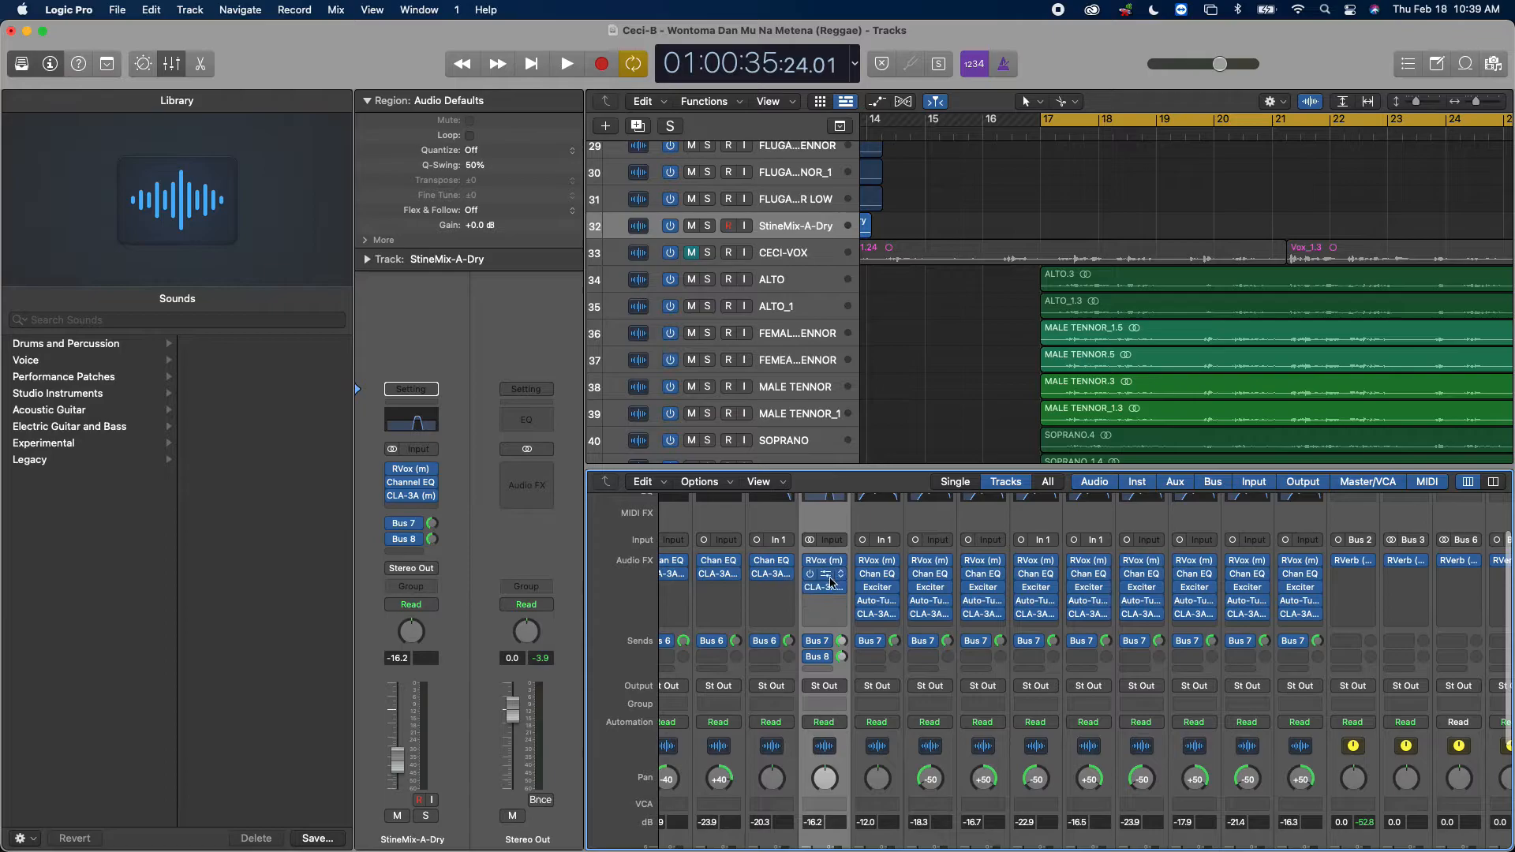
pyautogui.click(826, 565)
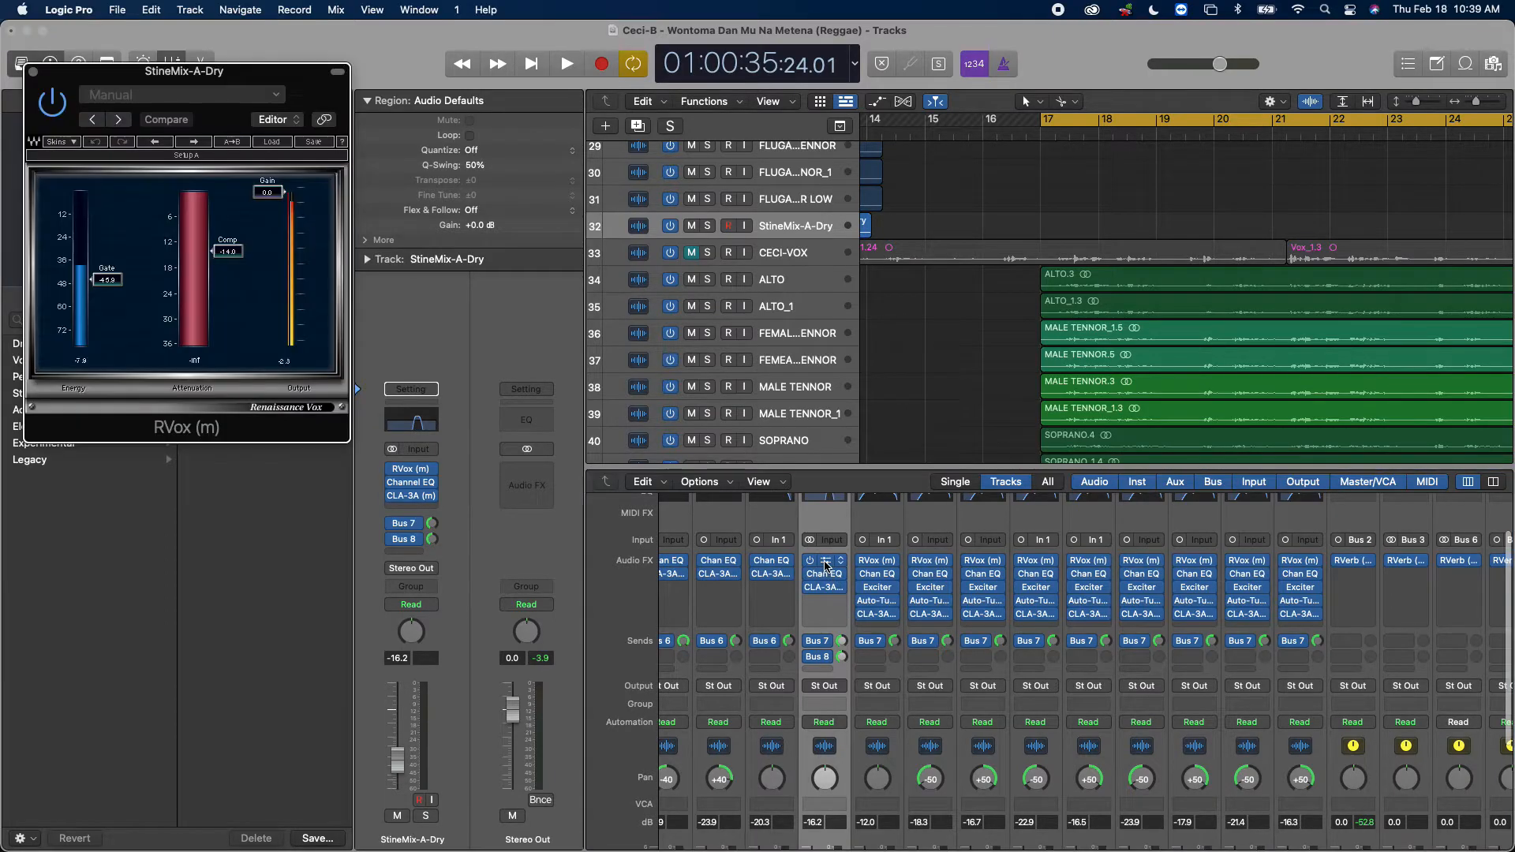
pyautogui.click(32, 72)
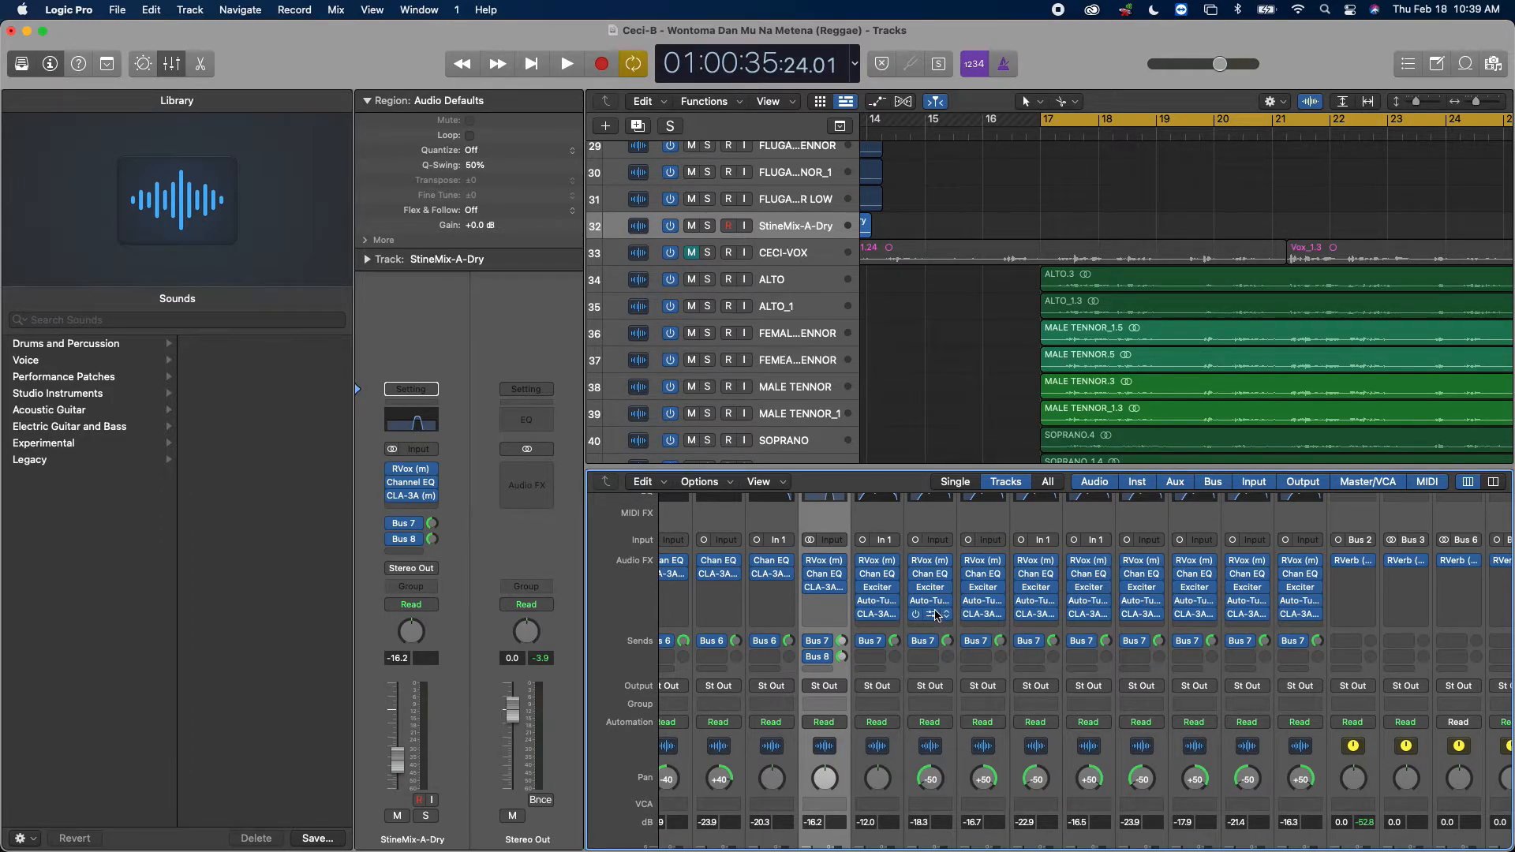
# Step: Select all eight backing vocal channels from ALTO to SOPRANO_1 and solo them together
pyautogui.scroll(-5, 937, 615)
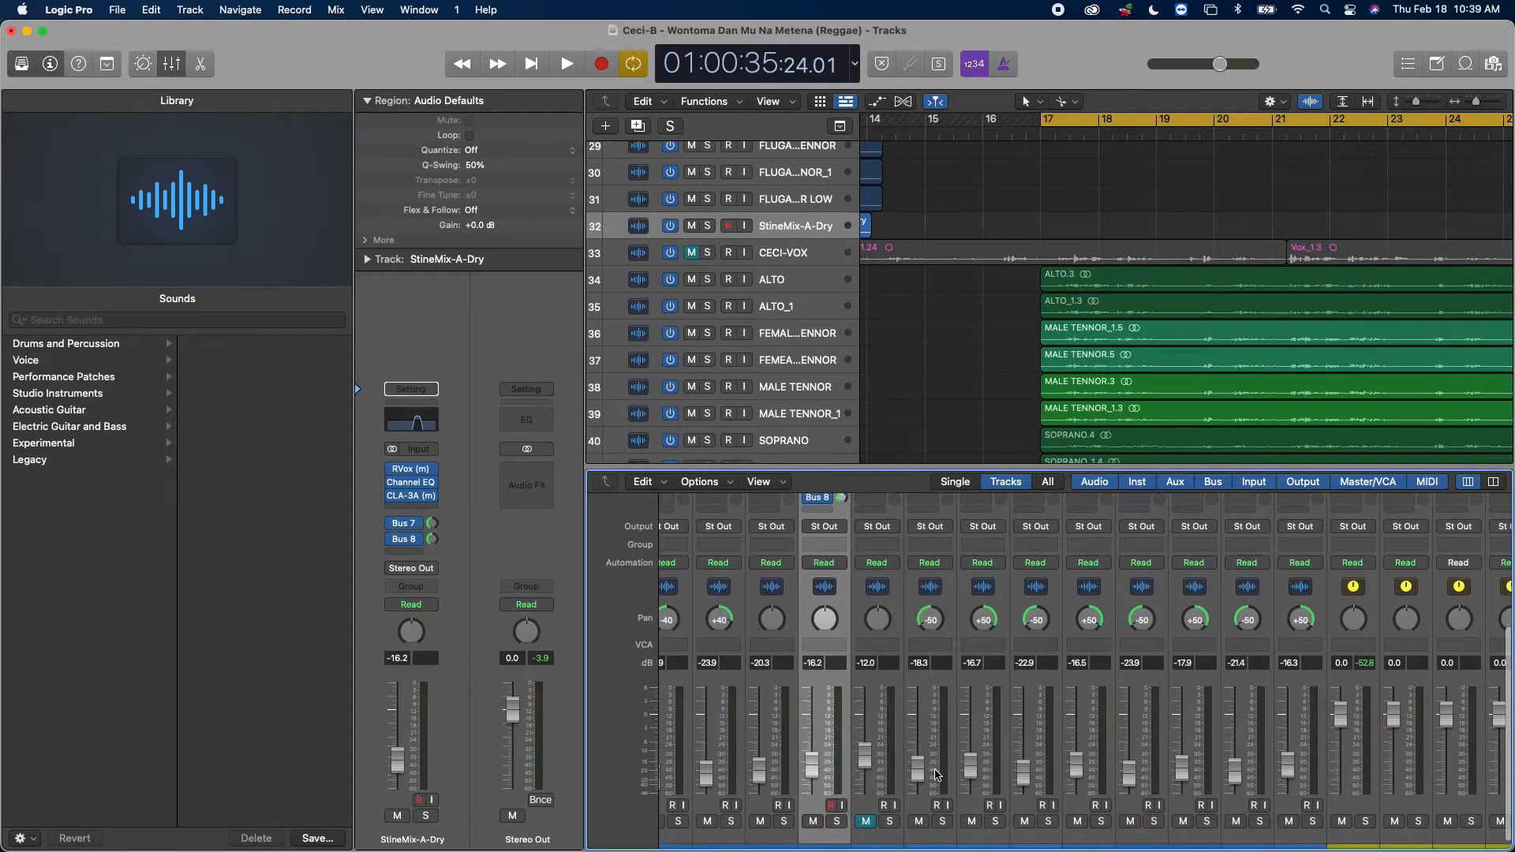
pyautogui.click(933, 832)
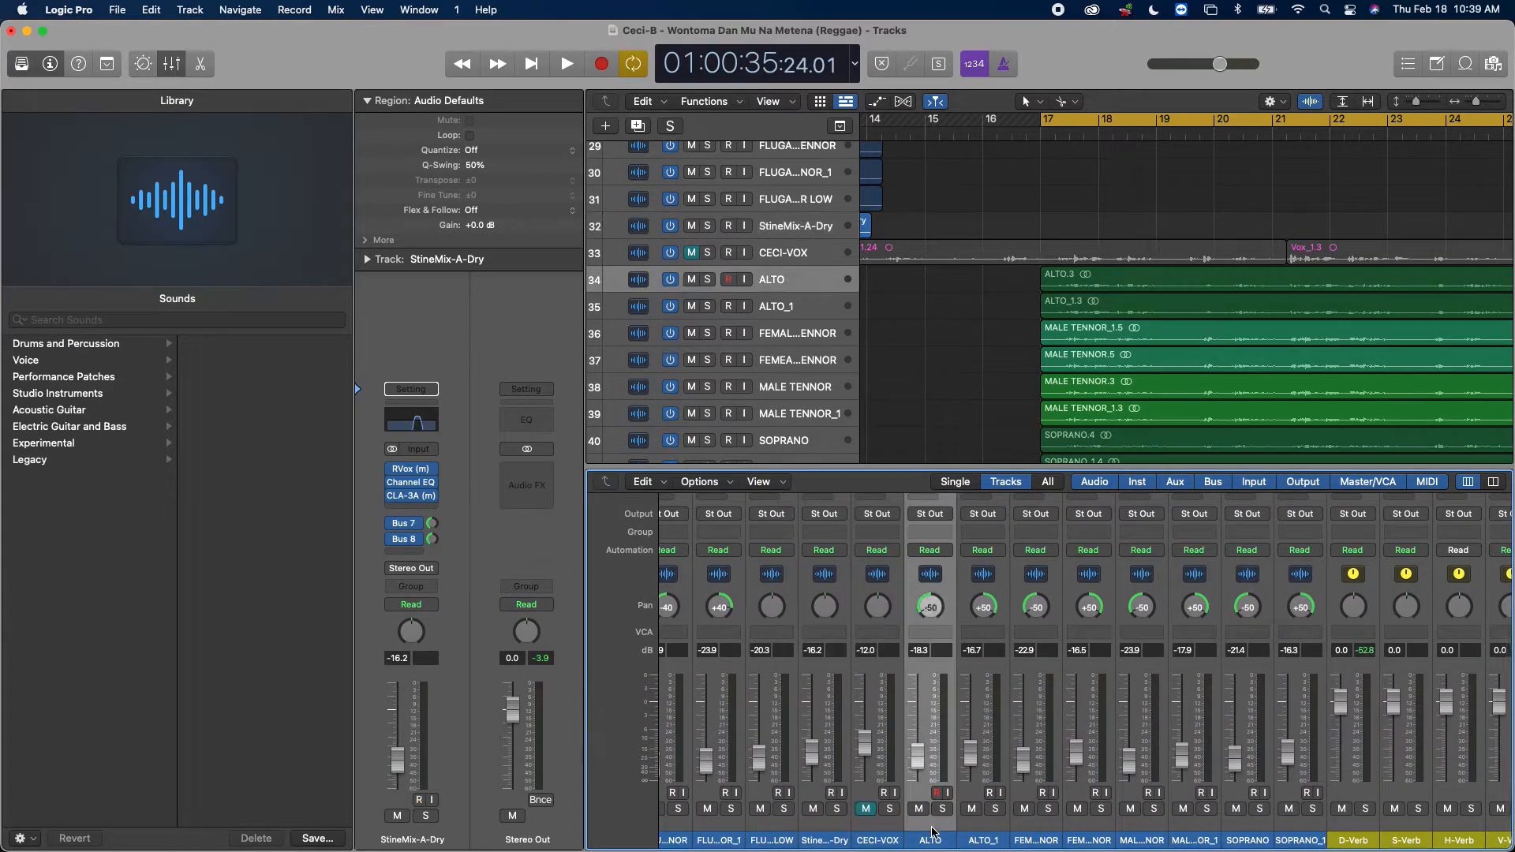
pyautogui.keyDown('shift'); pyautogui.click(1302, 827); pyautogui.keyUp('shift')
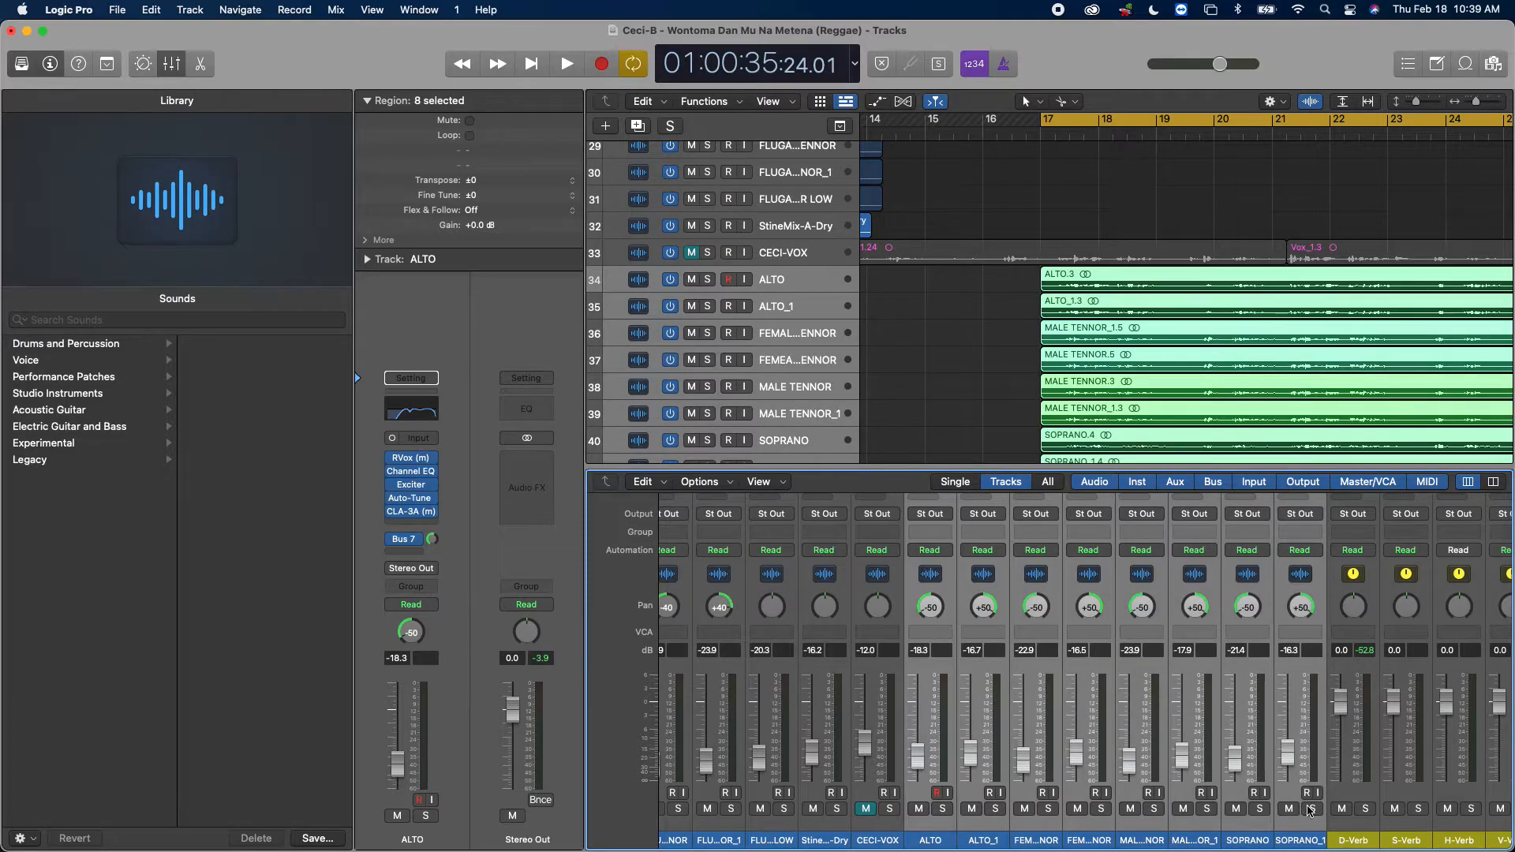
pyautogui.click(1310, 809)
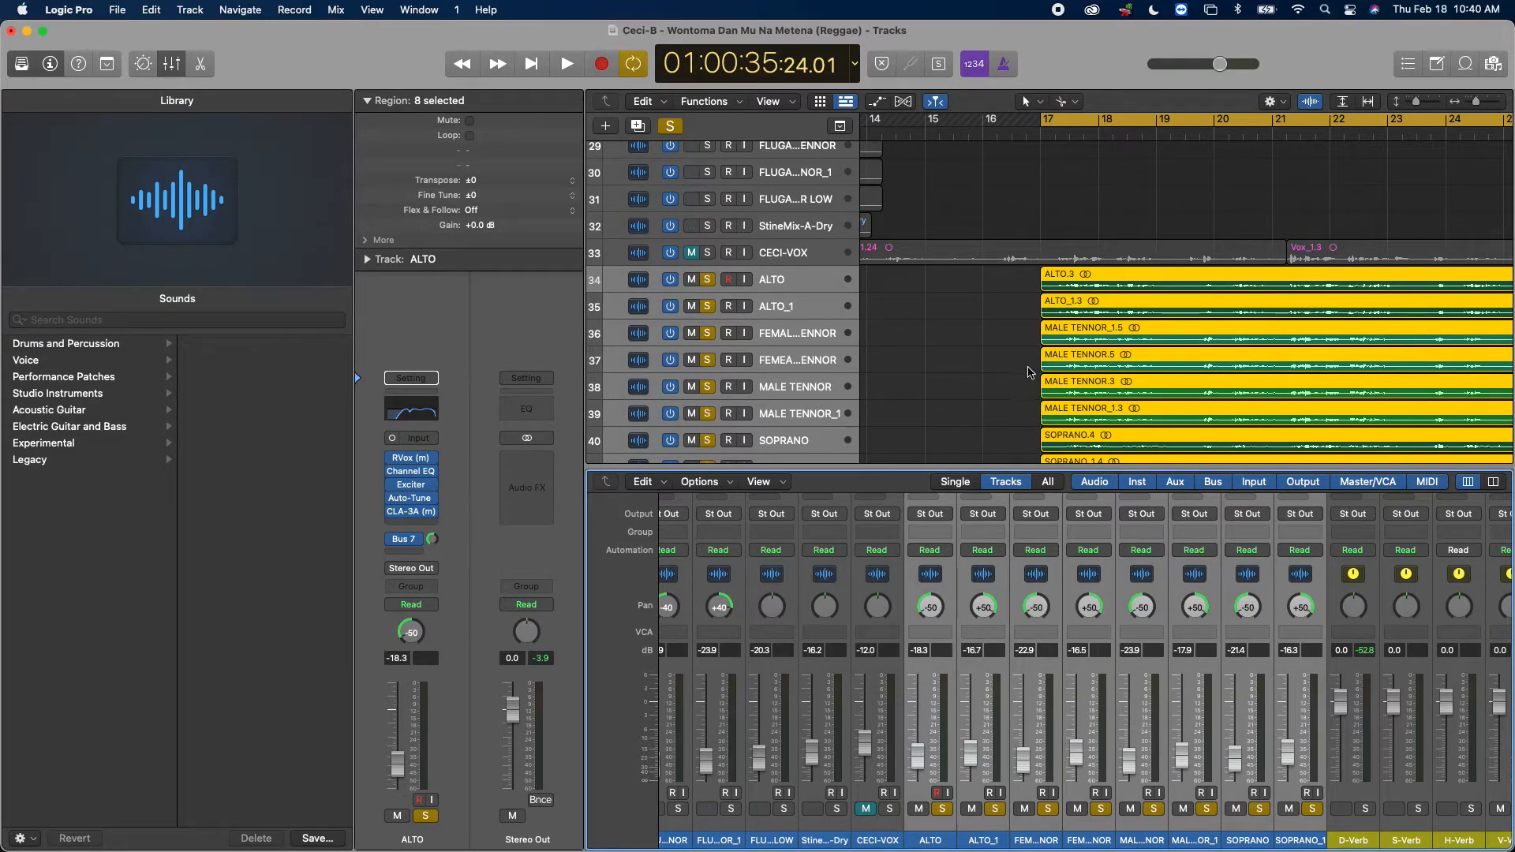
# Step: Bypass the RVox, Channel EQ, Exciter, Auto-Tune and CLA-3A inserts and the Bus 7 send on the selected backing vocals
pyautogui.scroll(5, 1018, 605)
pyautogui.click(915, 619)
pyautogui.click(915, 646)
pyautogui.click(915, 660)
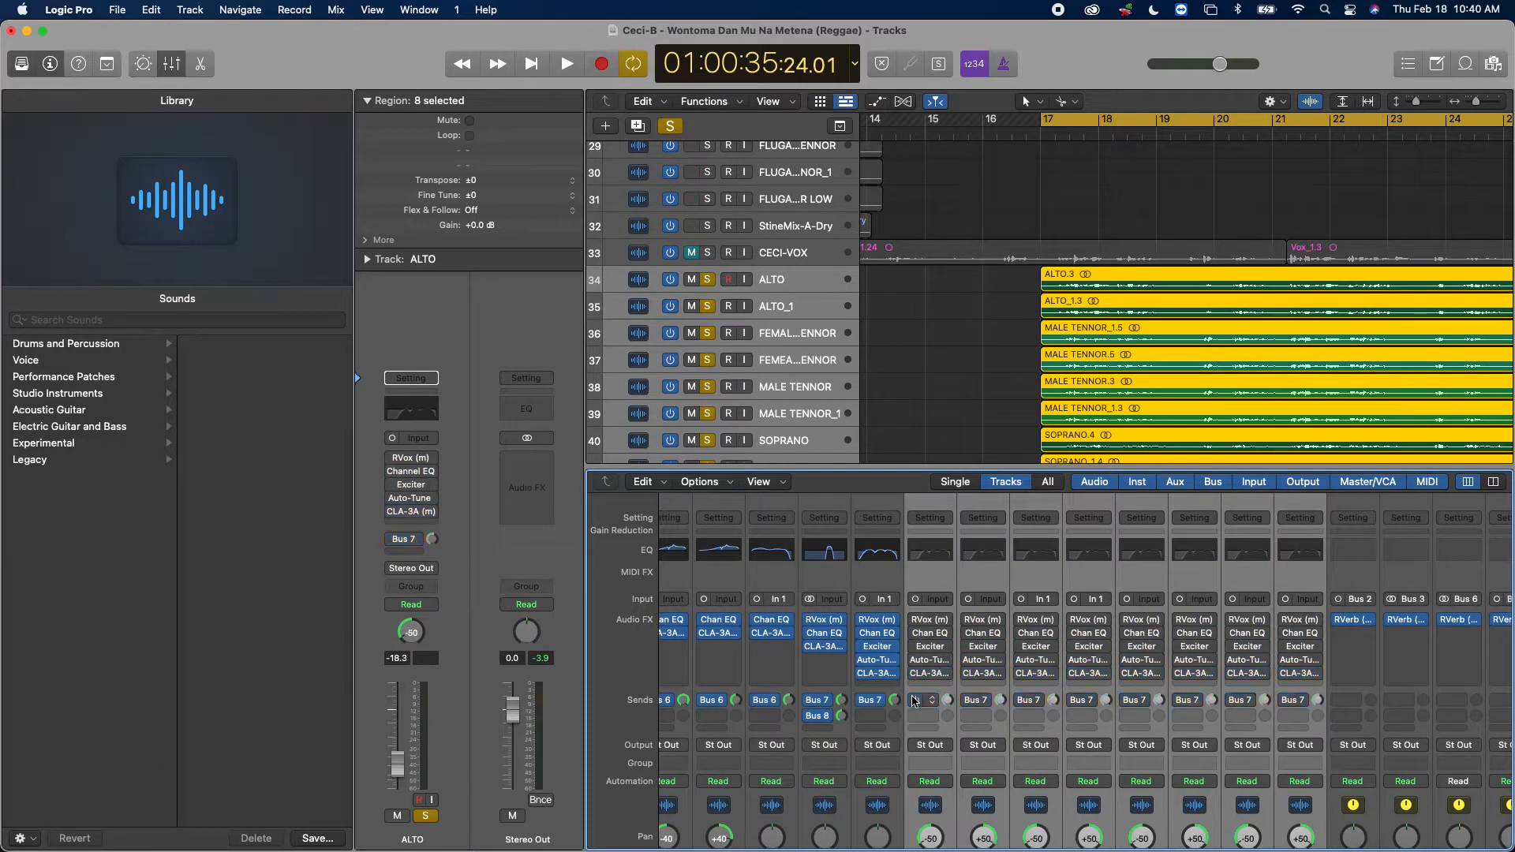
# Step: Play the soloed backing vocals and re-enable their RVox and Channel EQ inserts on all selected channels
pyautogui.scroll(-10, 923, 710)
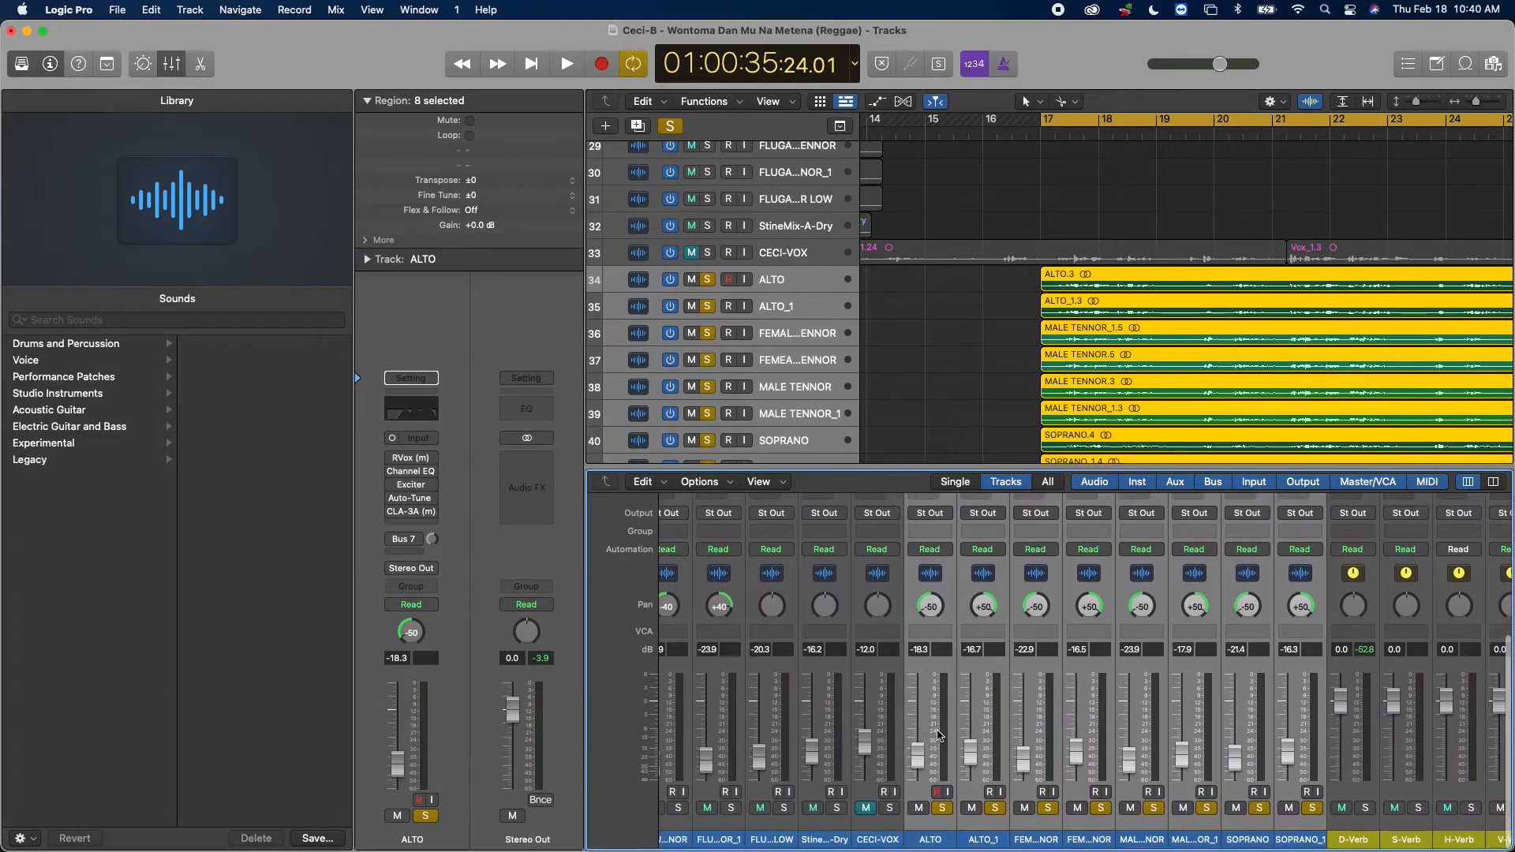
pyautogui.scroll(8, 942, 718)
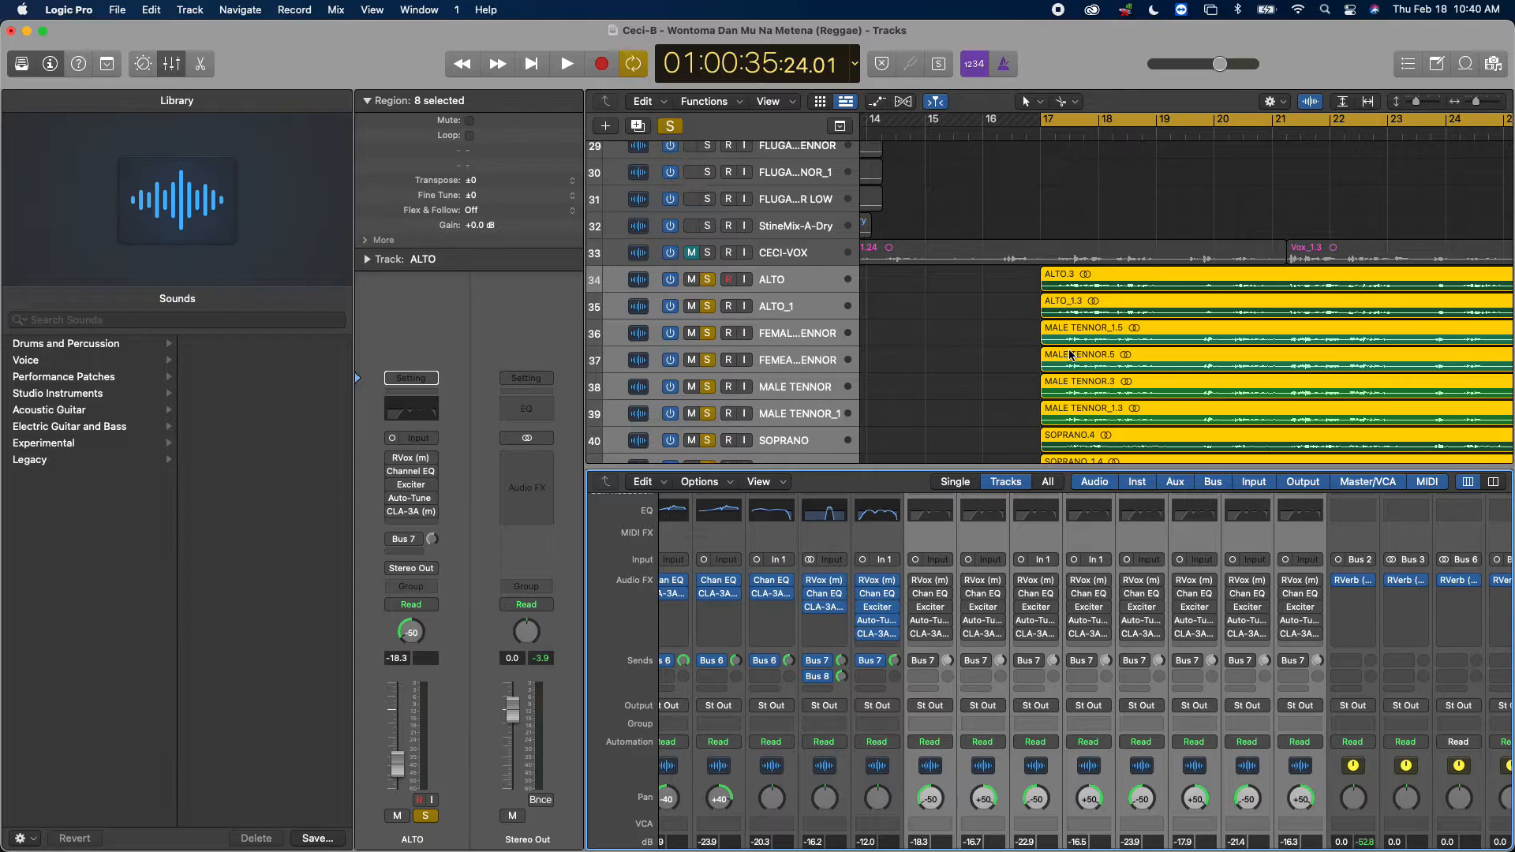
pyautogui.hotkey('shift', 'space')
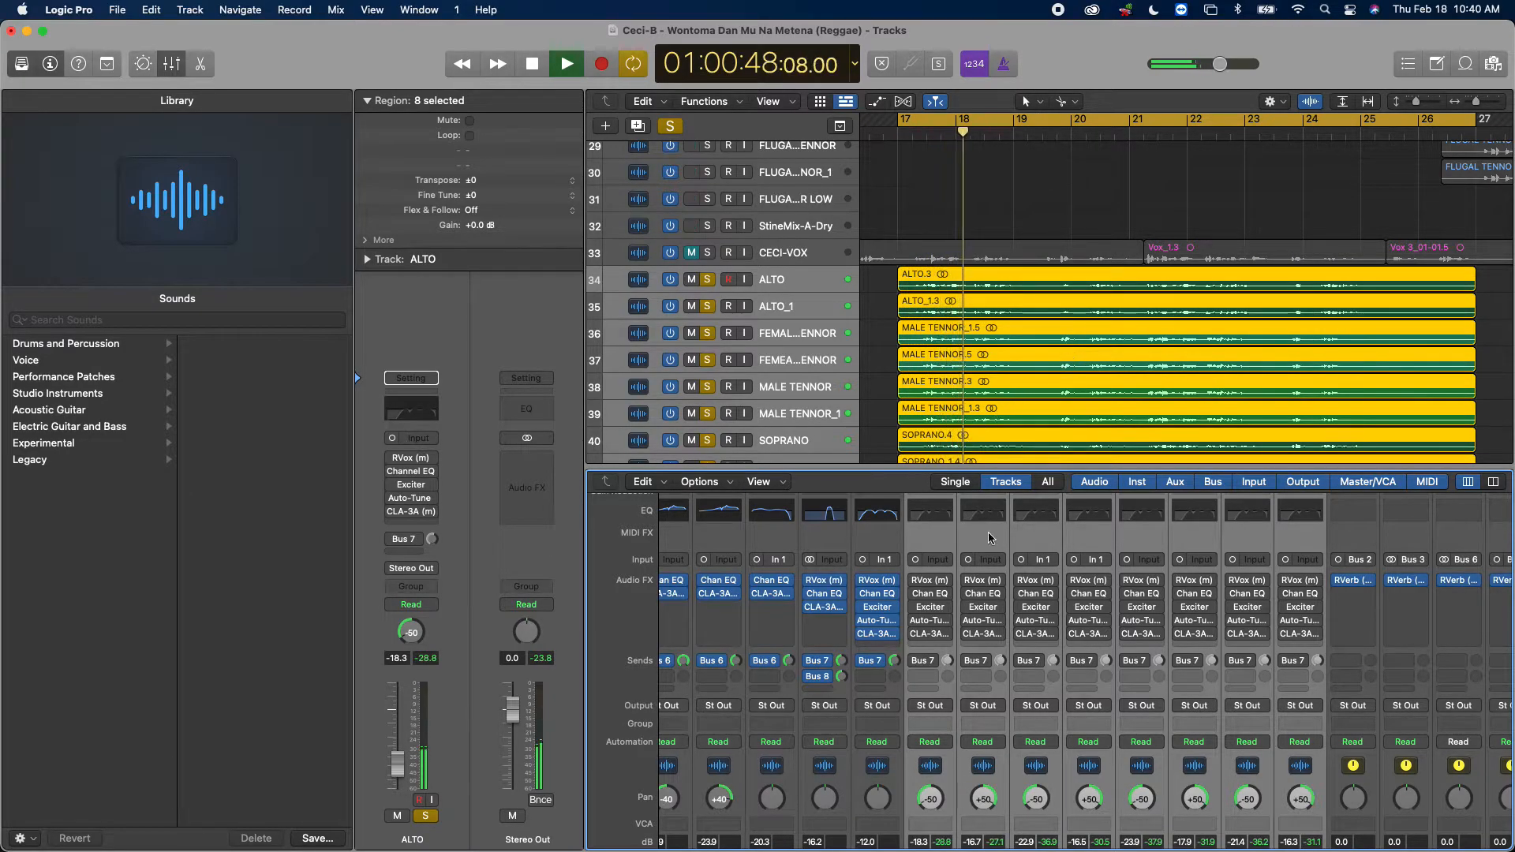
pyautogui.click(915, 580)
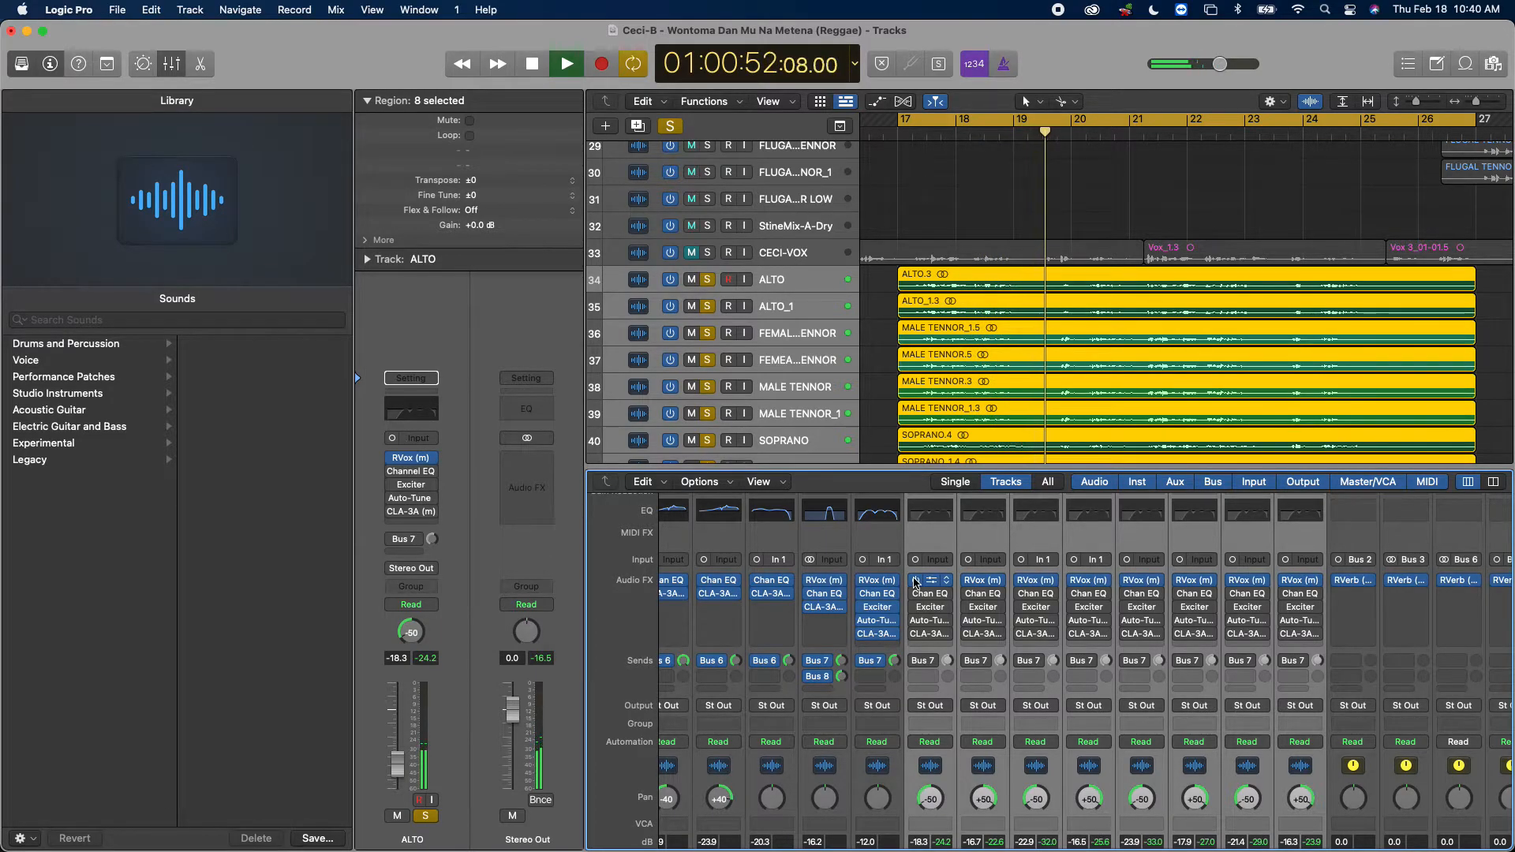
pyautogui.click(916, 593)
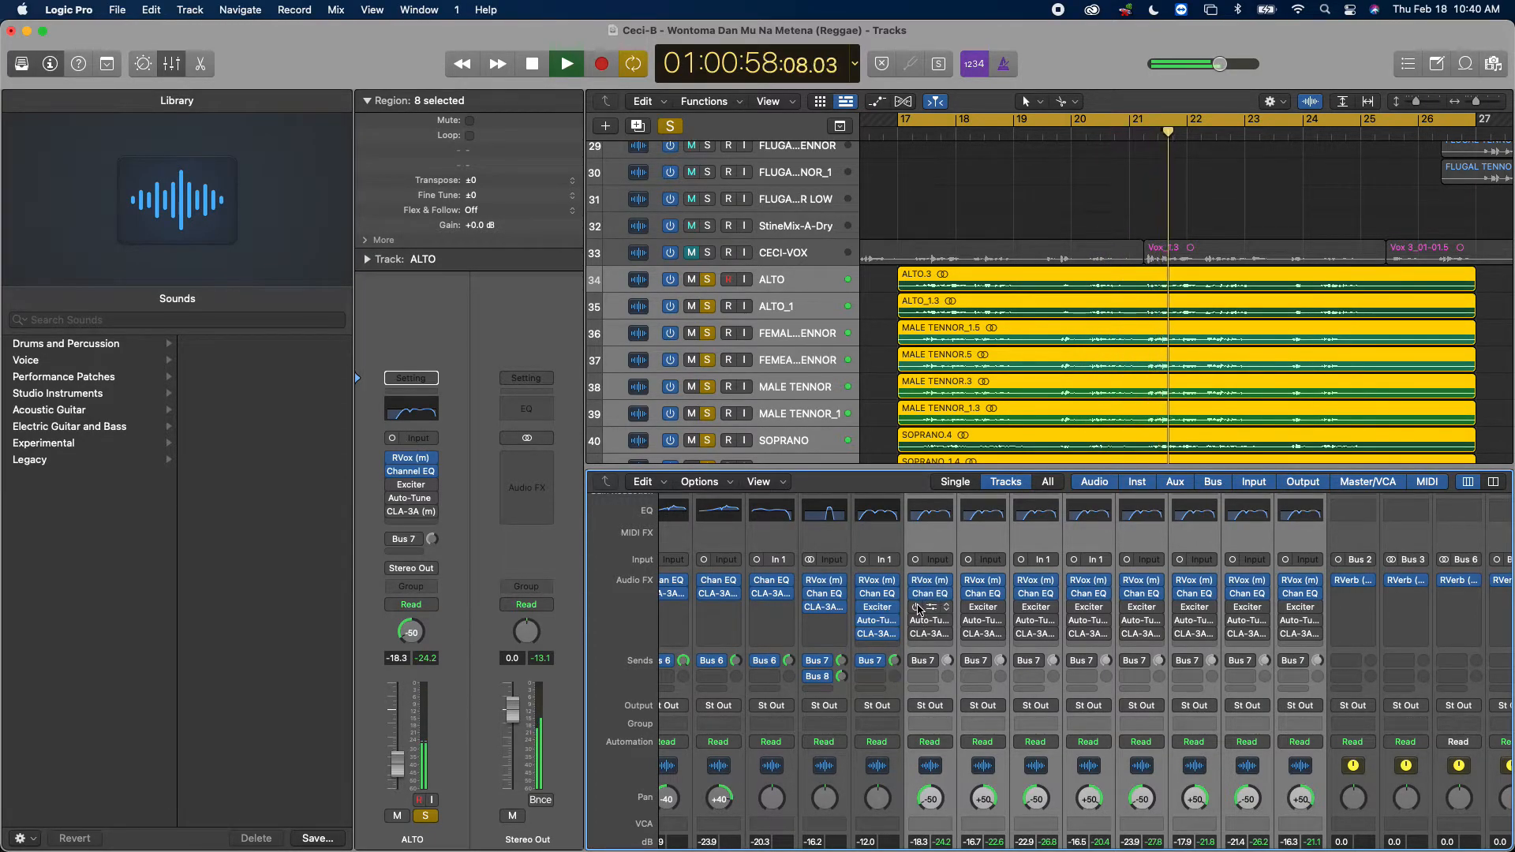
# Step: Re-enable the backing vocals' Exciter and Auto-Tune, examining each plug-in's settings on the ALTO channel and closing it
pyautogui.click(932, 607)
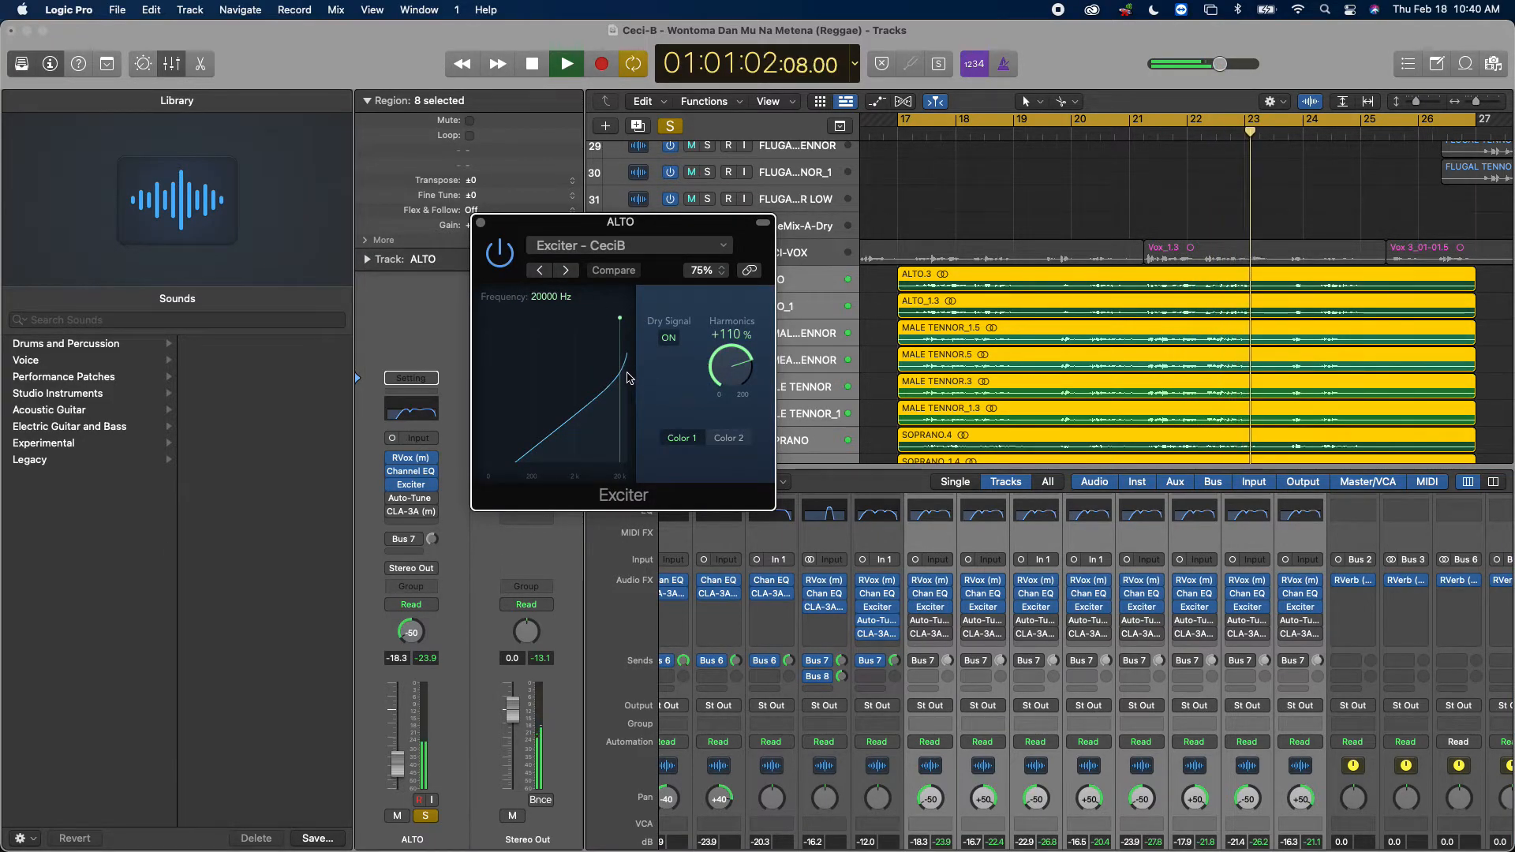
pyautogui.click(480, 224)
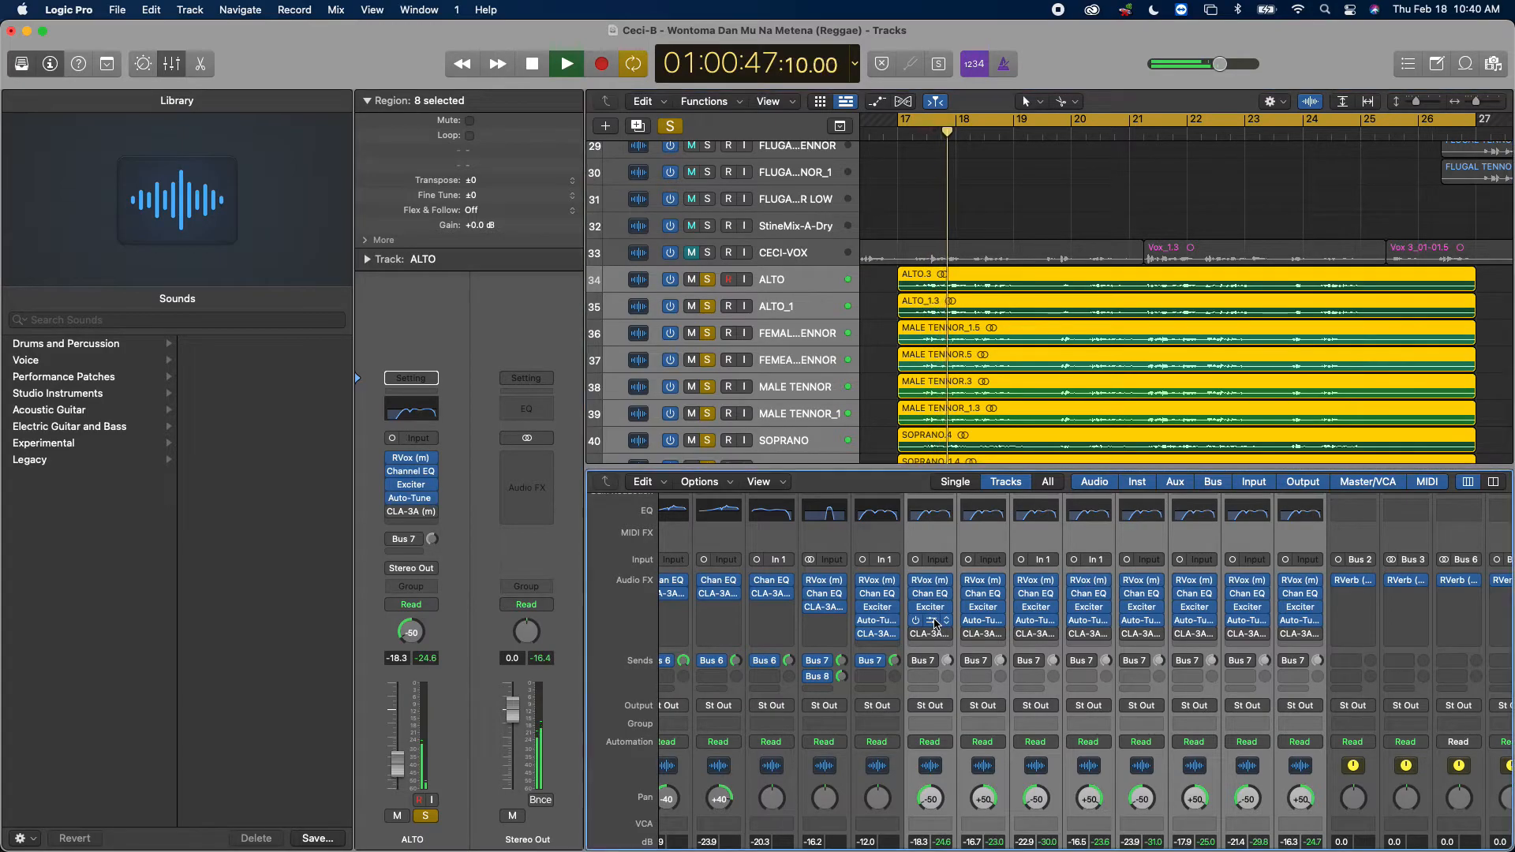
pyautogui.click(934, 622)
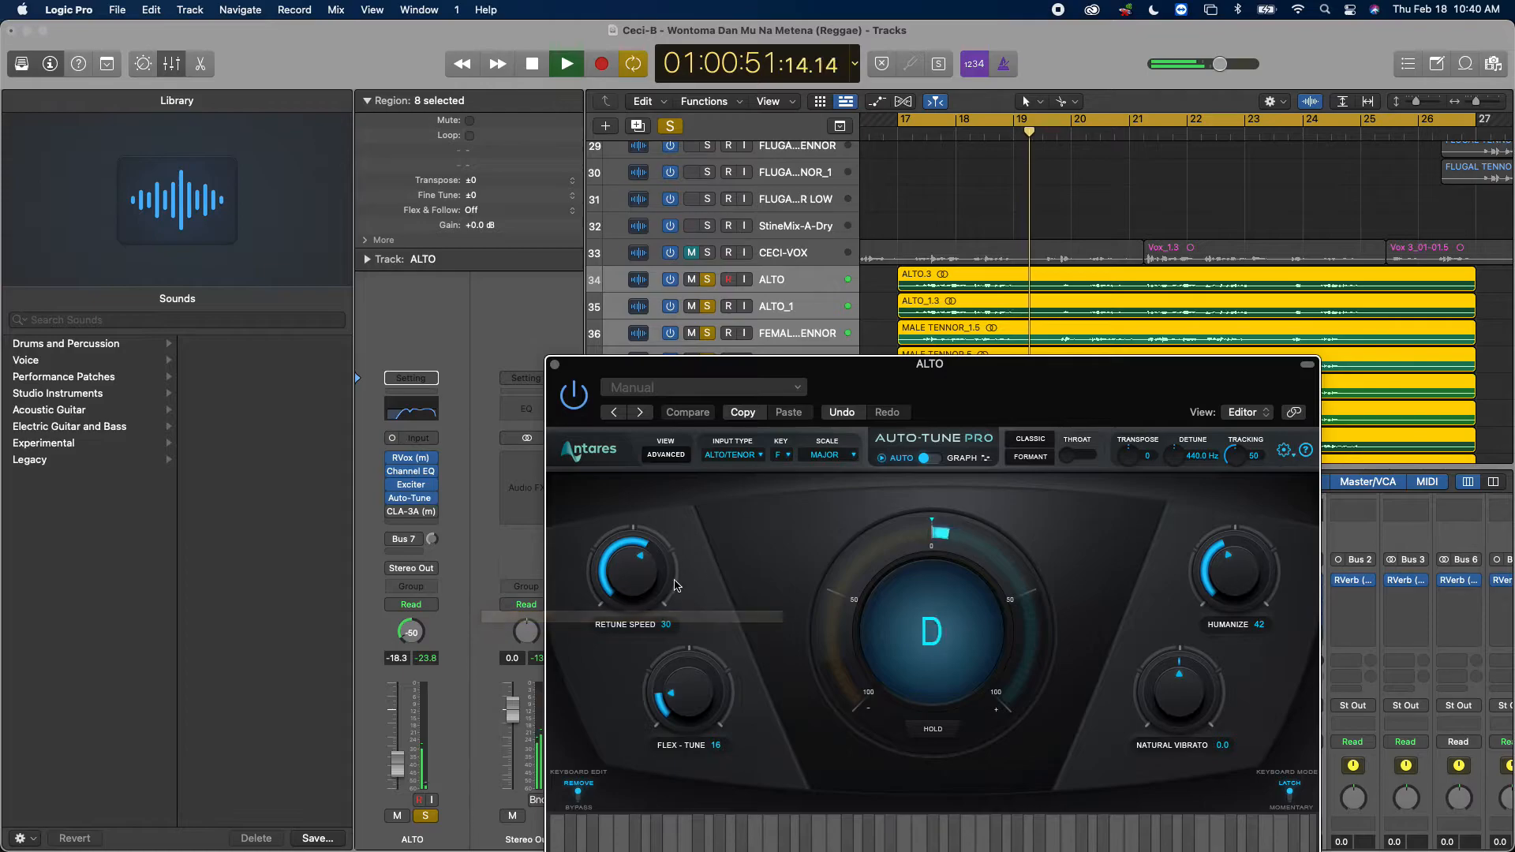
pyautogui.press('super+w')
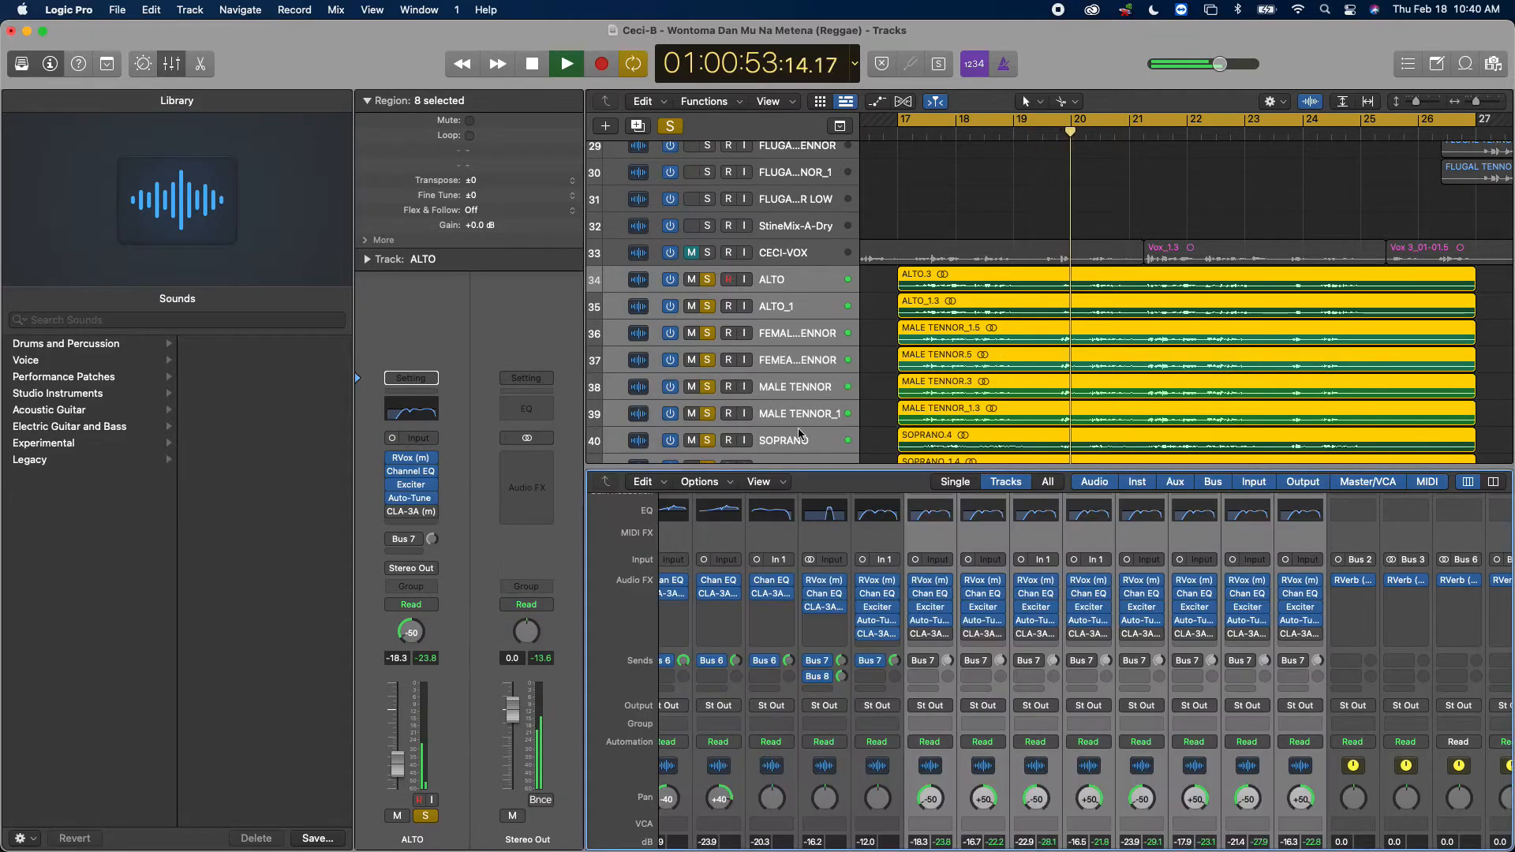
# Step: Re-enable the backing vocals' CLA-3A, examine its settings on ALTO, close it, and restore the Bus 7 send for playback
pyautogui.click(915, 635)
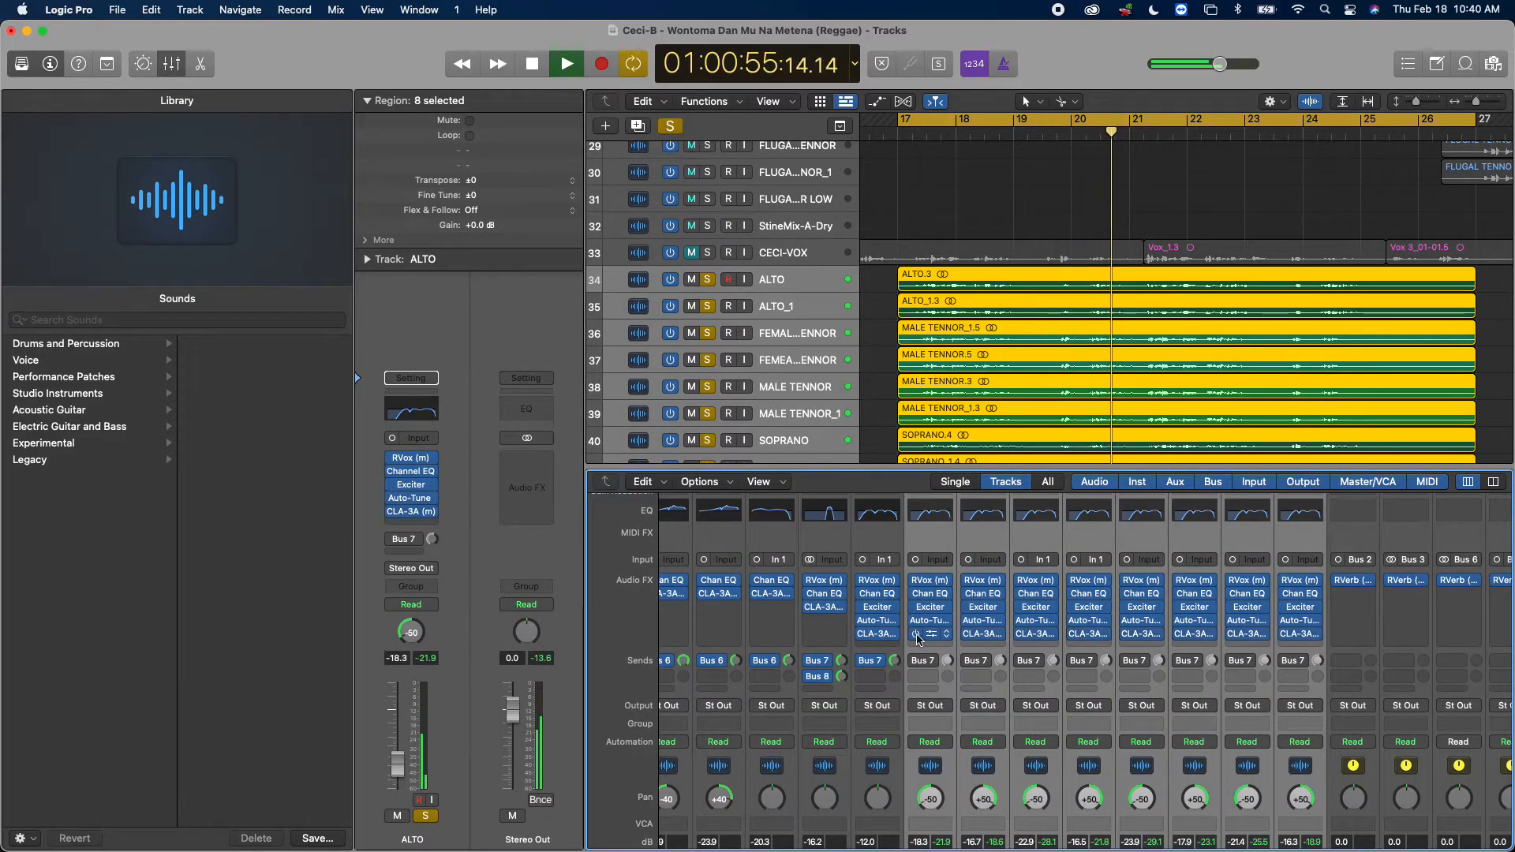
pyautogui.click(931, 634)
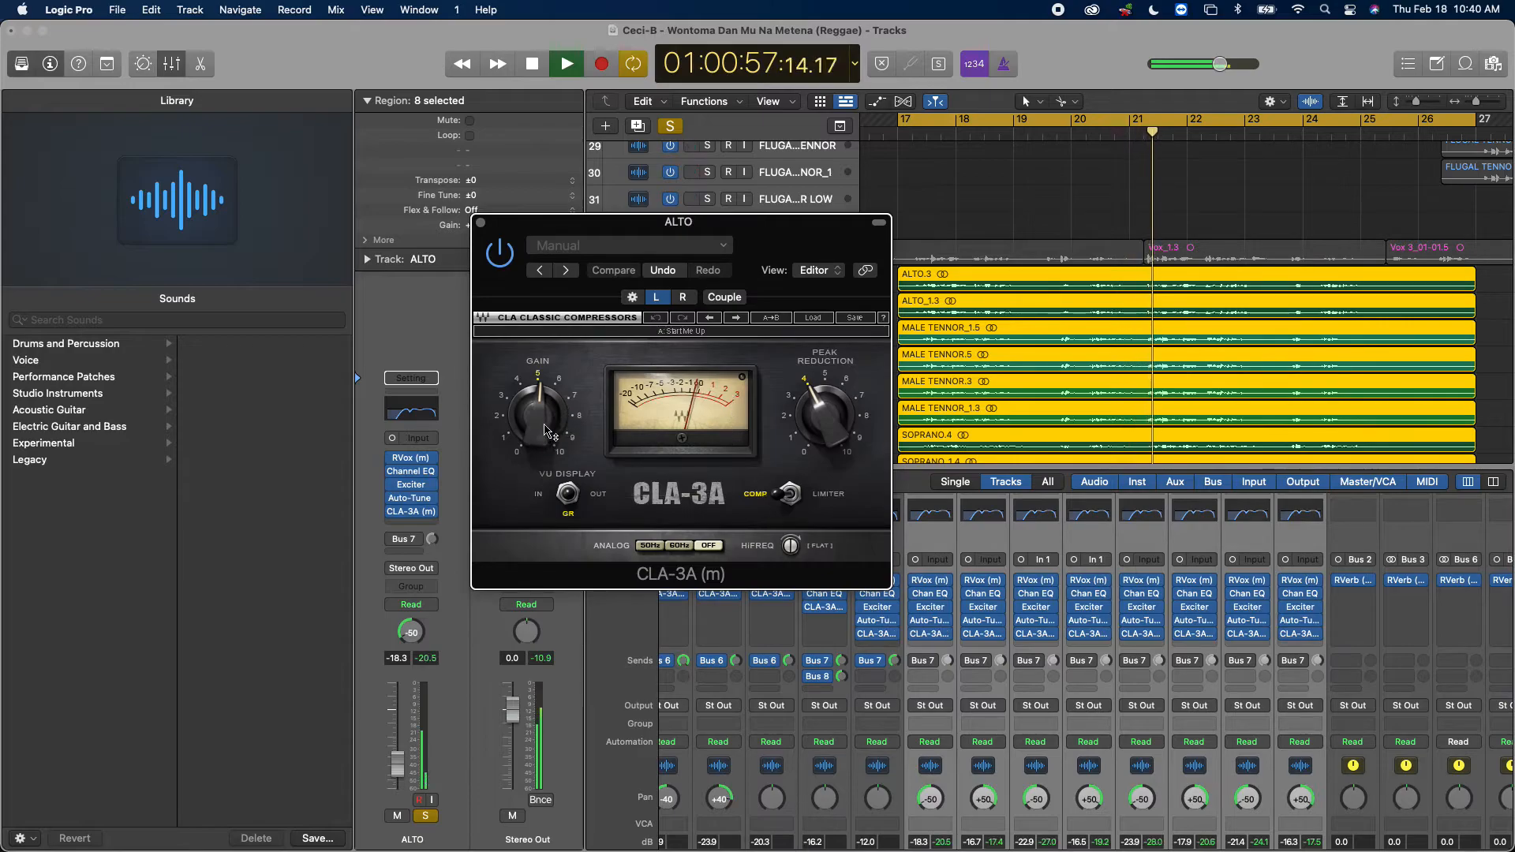
pyautogui.click(480, 222)
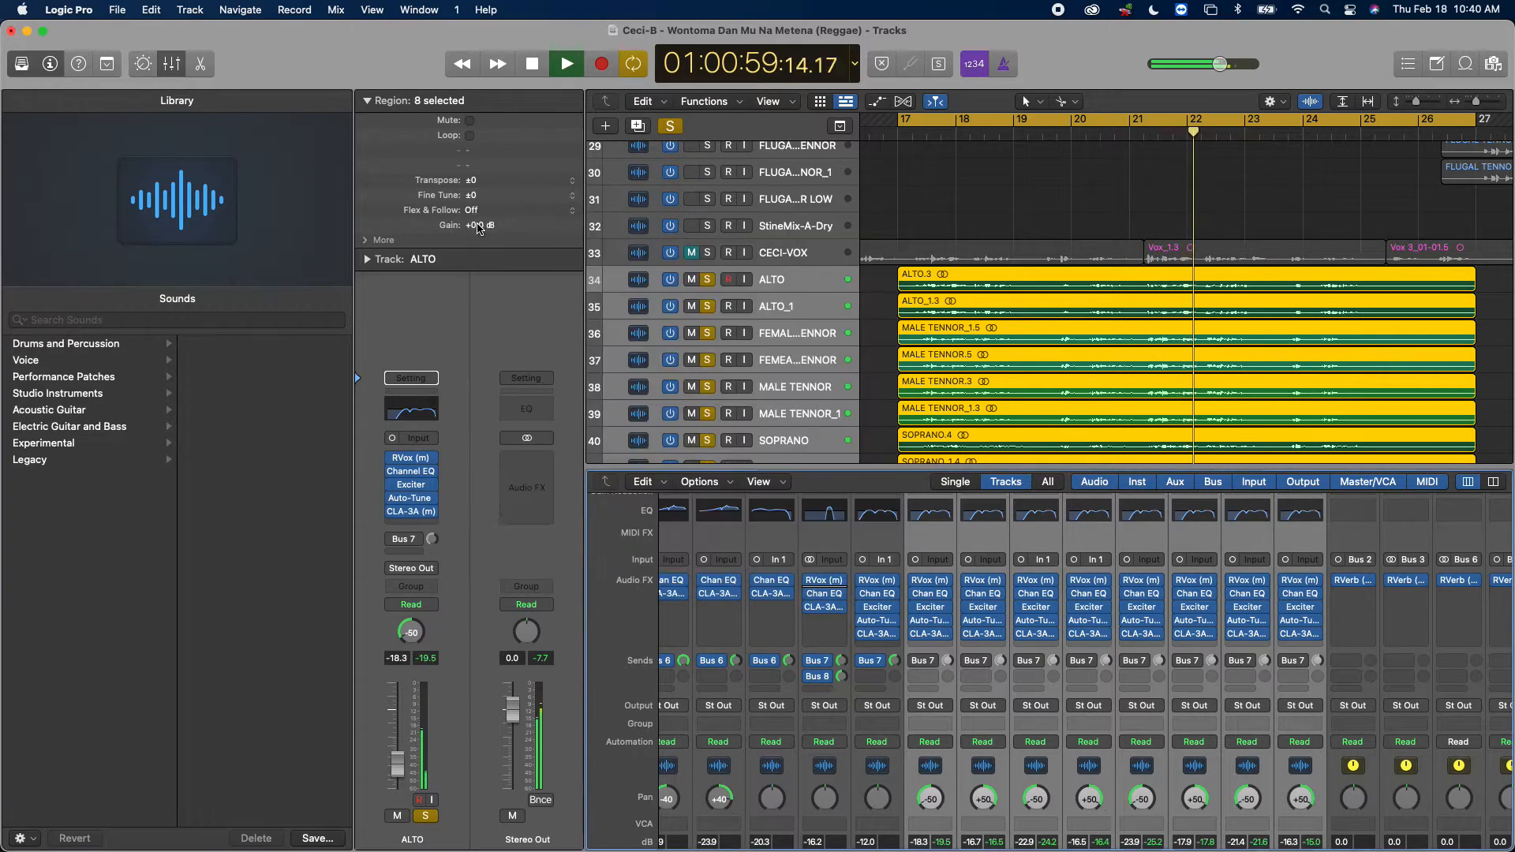
pyautogui.click(916, 664)
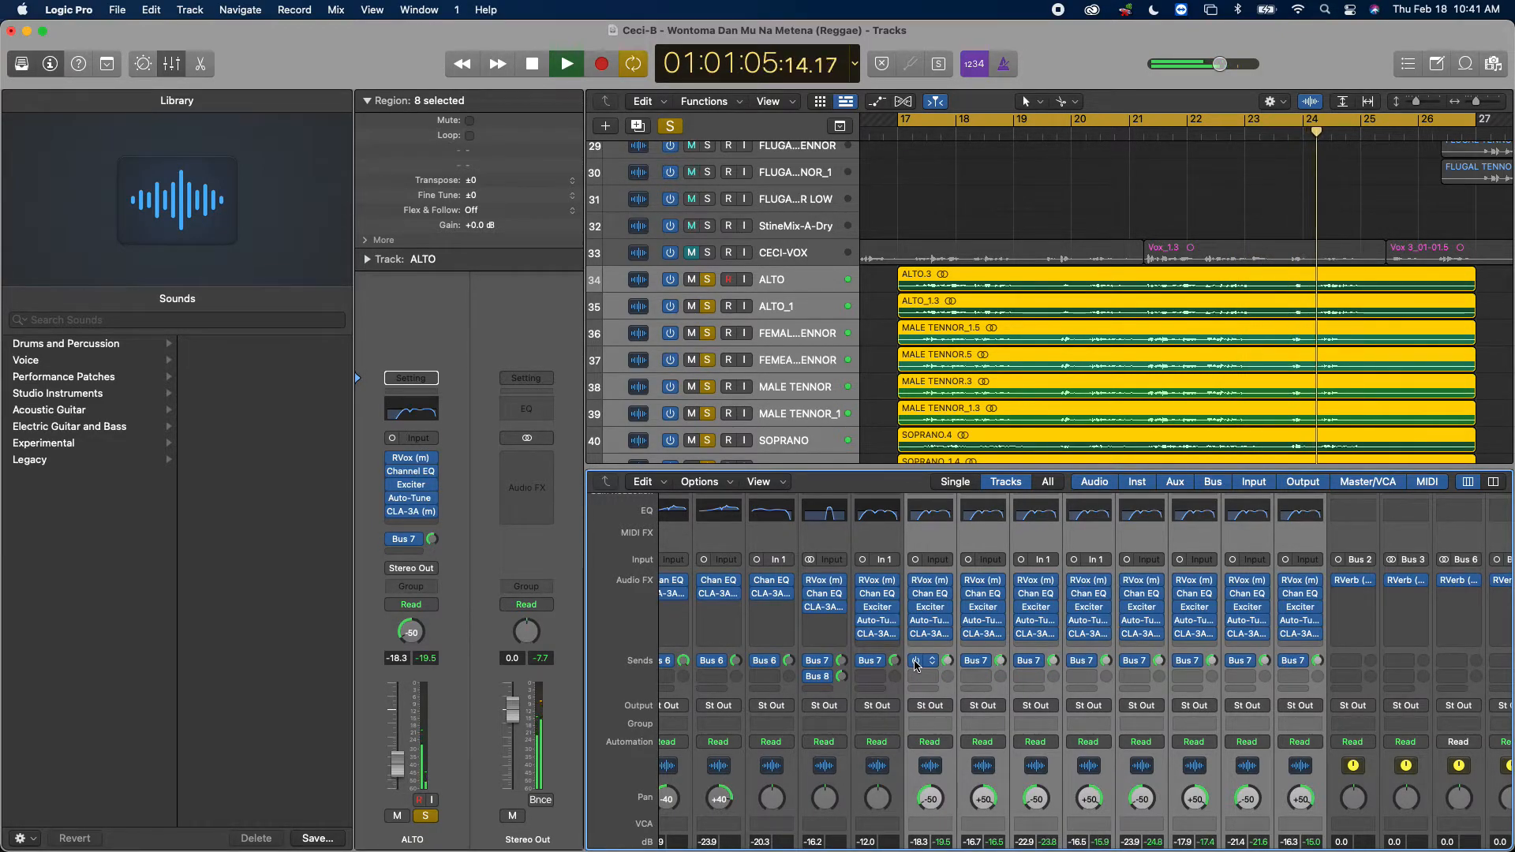
pyautogui.press('space')
pyautogui.press('space')
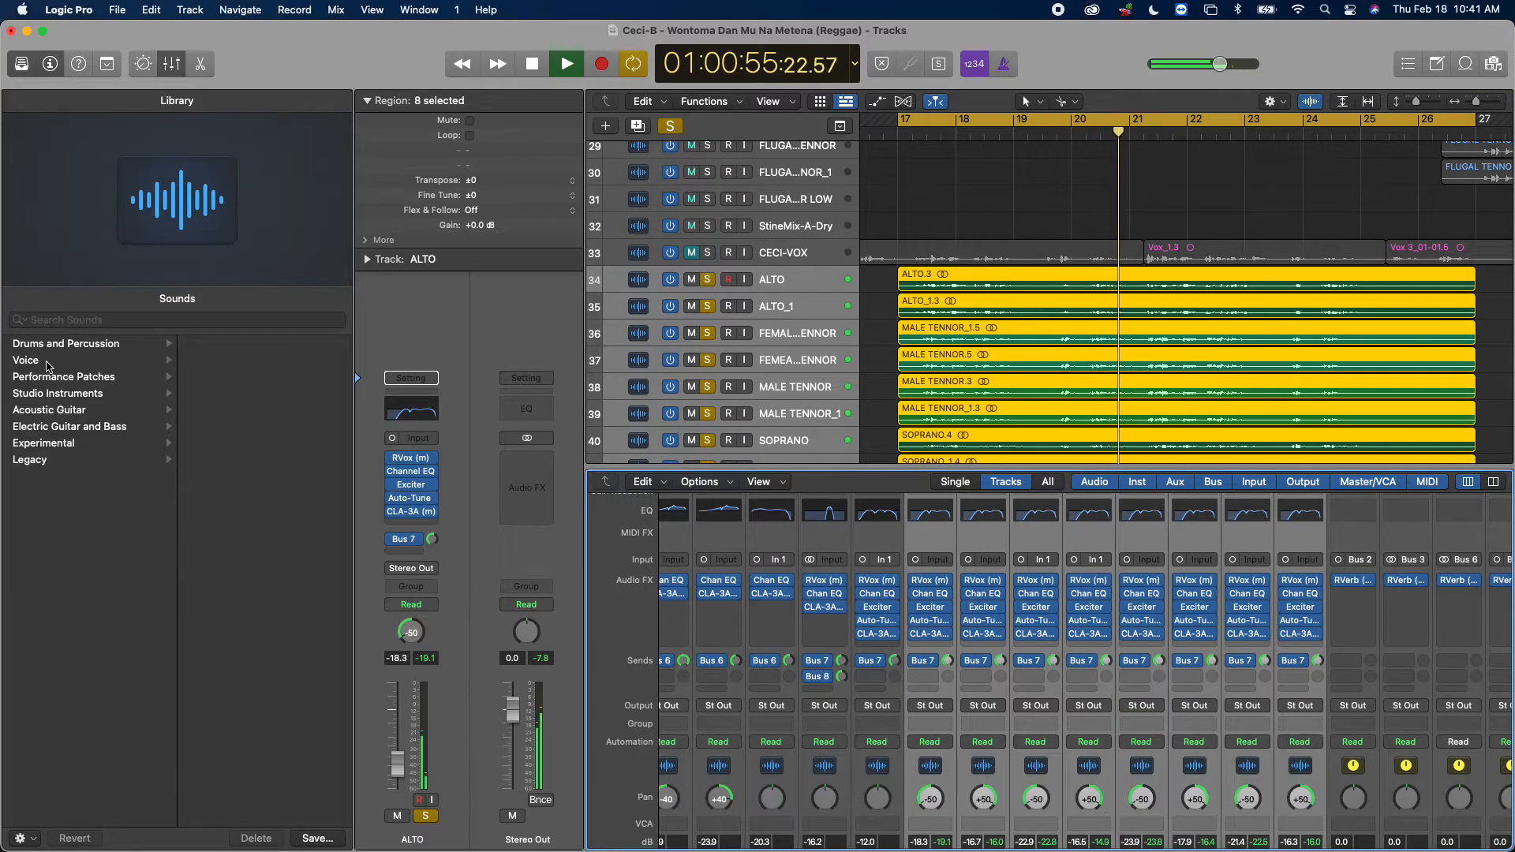
# Step: Show the Library's Voice patches, deselect the backing vocal regions, and bring all eight backing vocal tracks into view
pyautogui.click(46, 361)
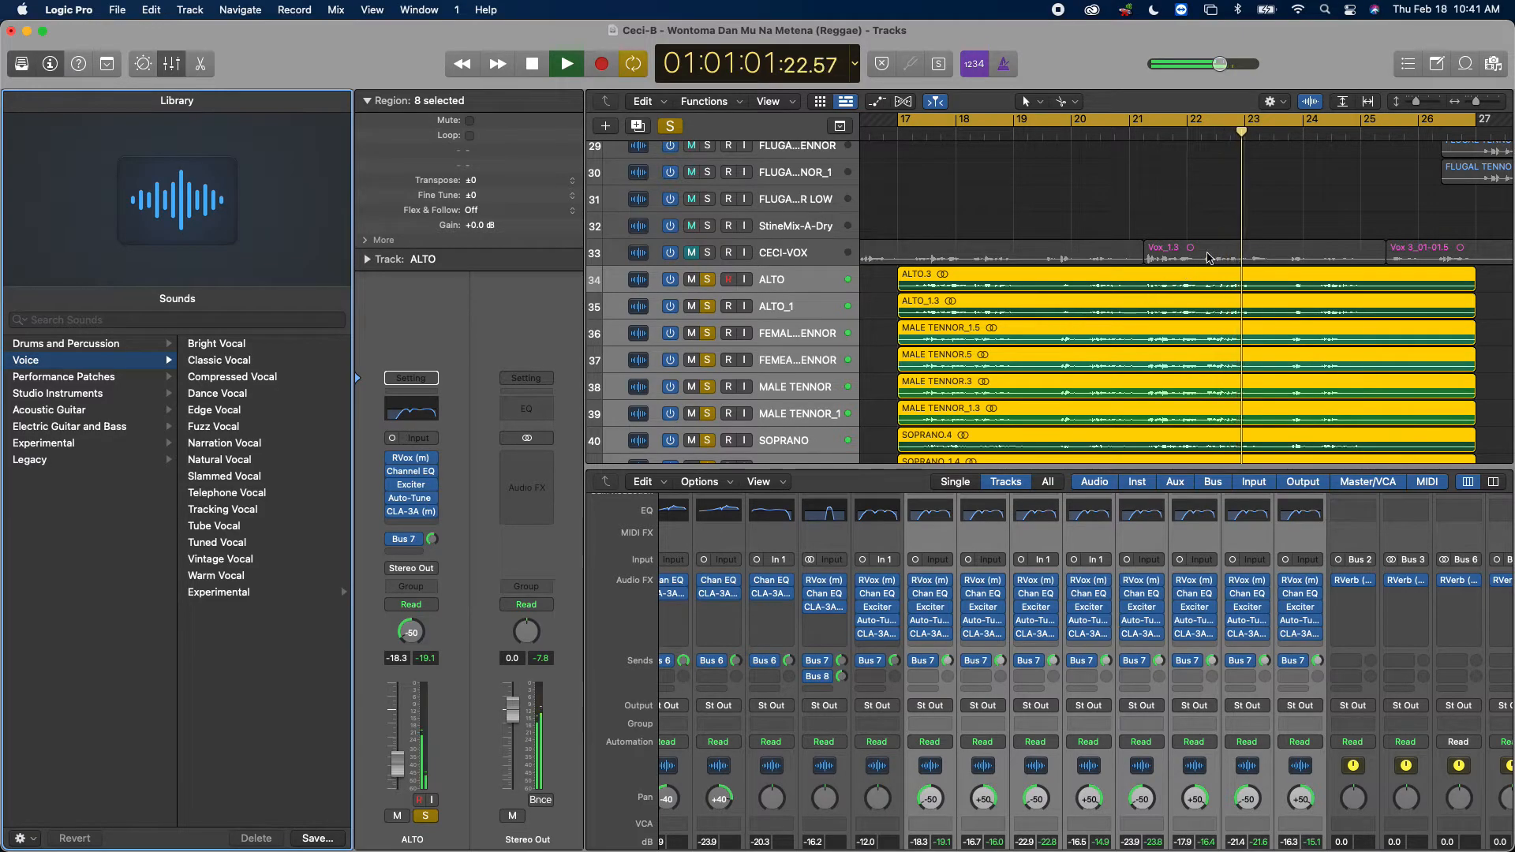
pyautogui.click(1509, 324)
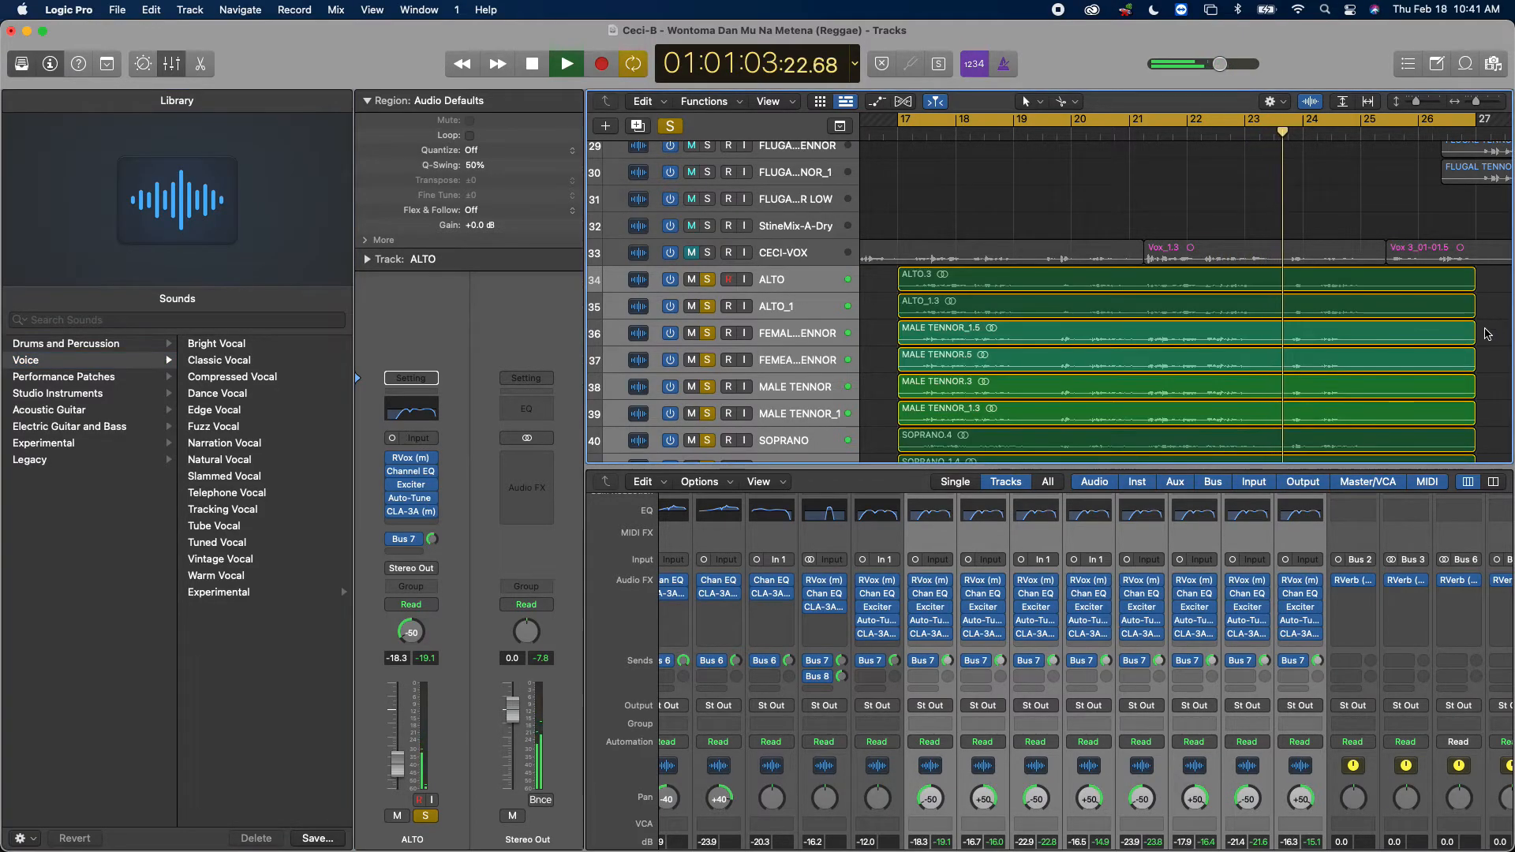
pyautogui.scroll(-3, 1491, 332)
pyautogui.scroll(-1, 1487, 333)
pyautogui.scroll(2, 1487, 333)
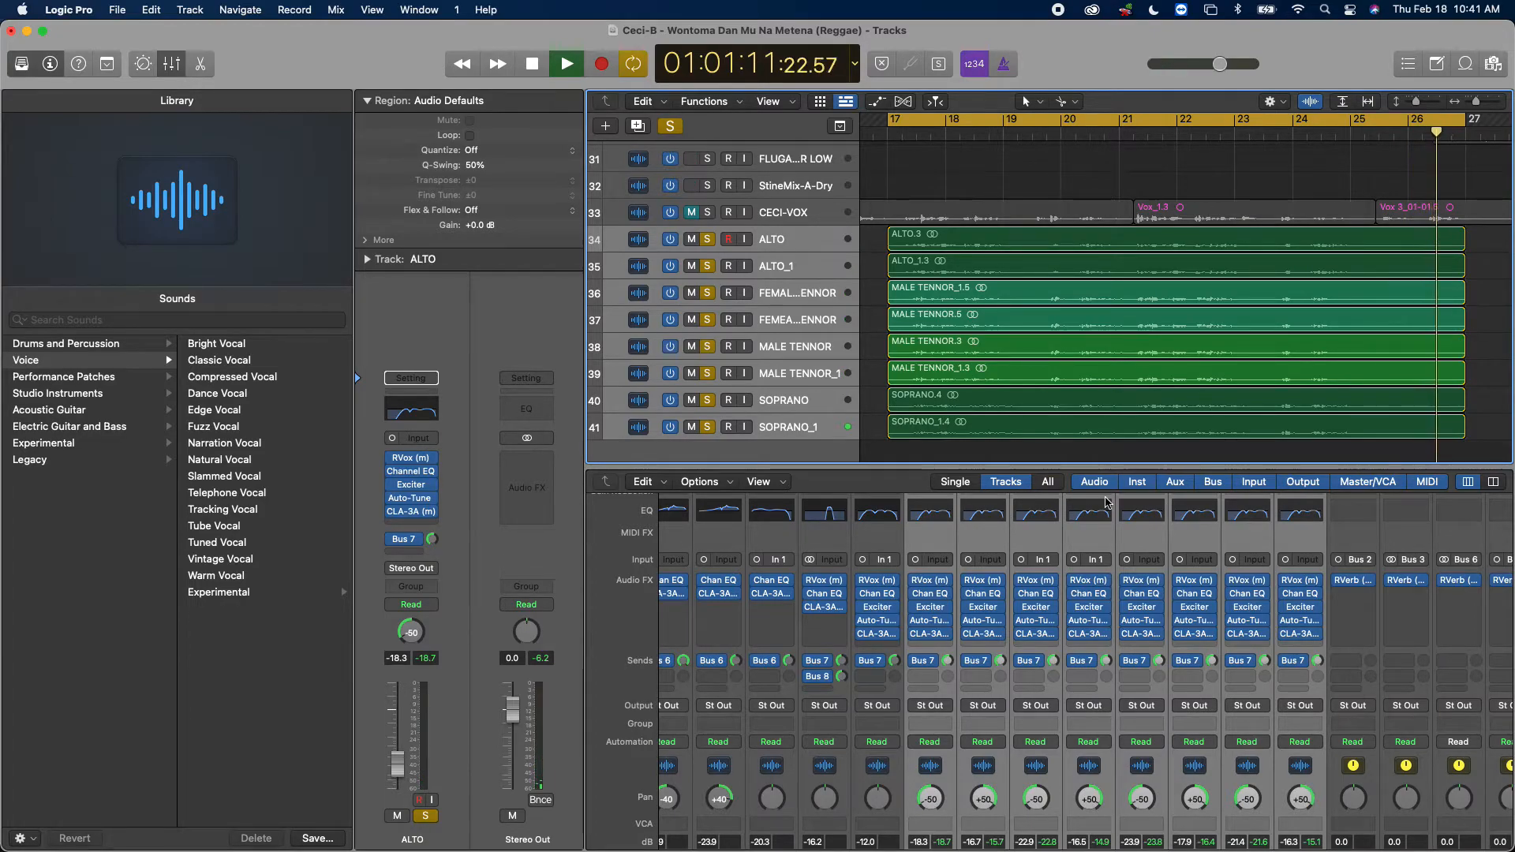
# Step: Clear all track solos, stop playback, and extend the cycle range's start back to 12 3 1 1
pyautogui.click(670, 127)
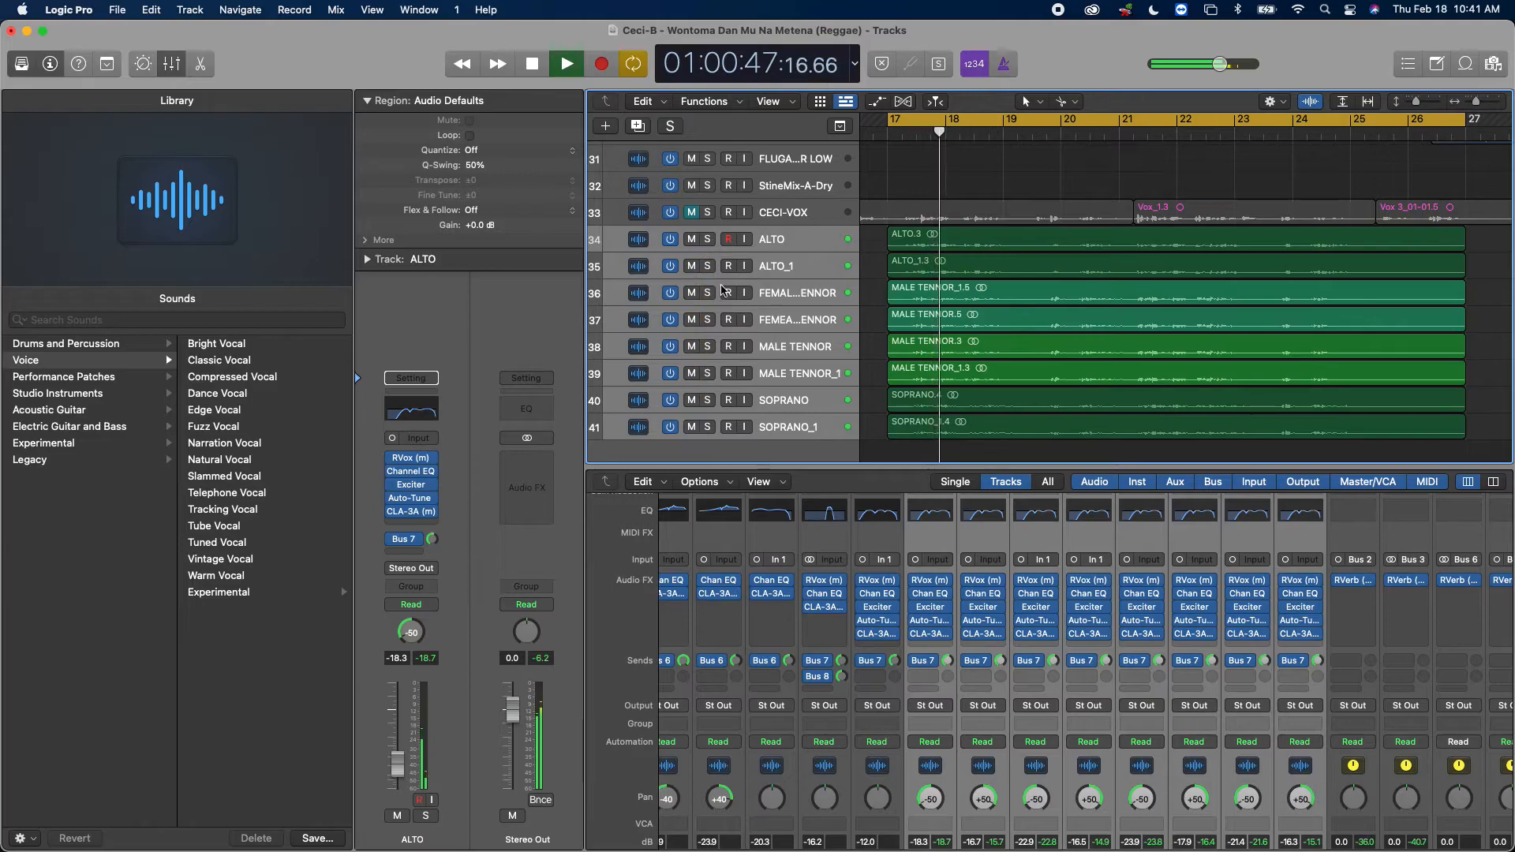
pyautogui.press('space')
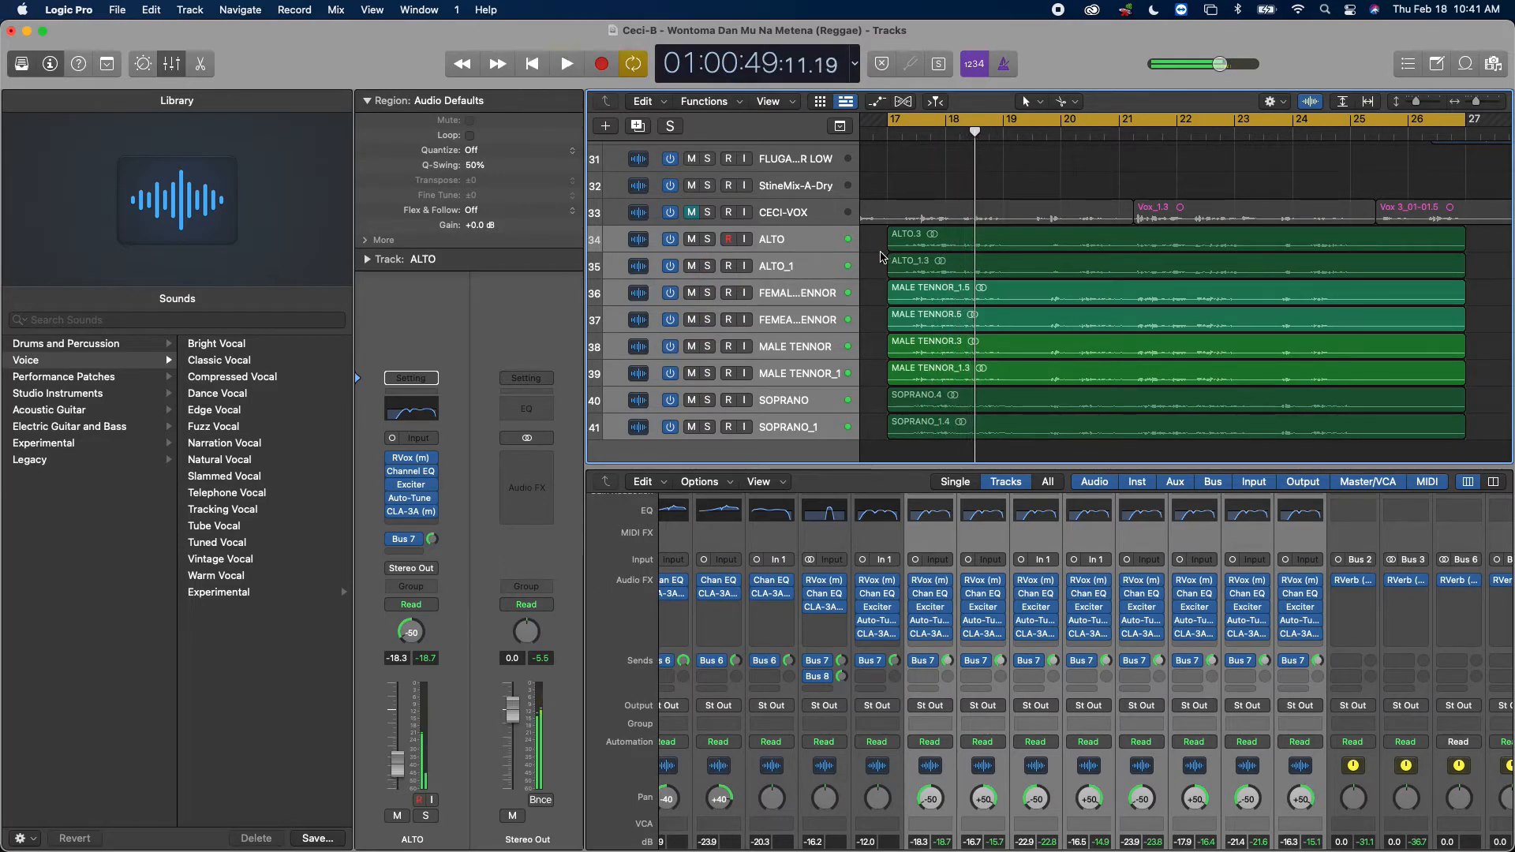
pyautogui.hscroll(-5, 1190, 202)
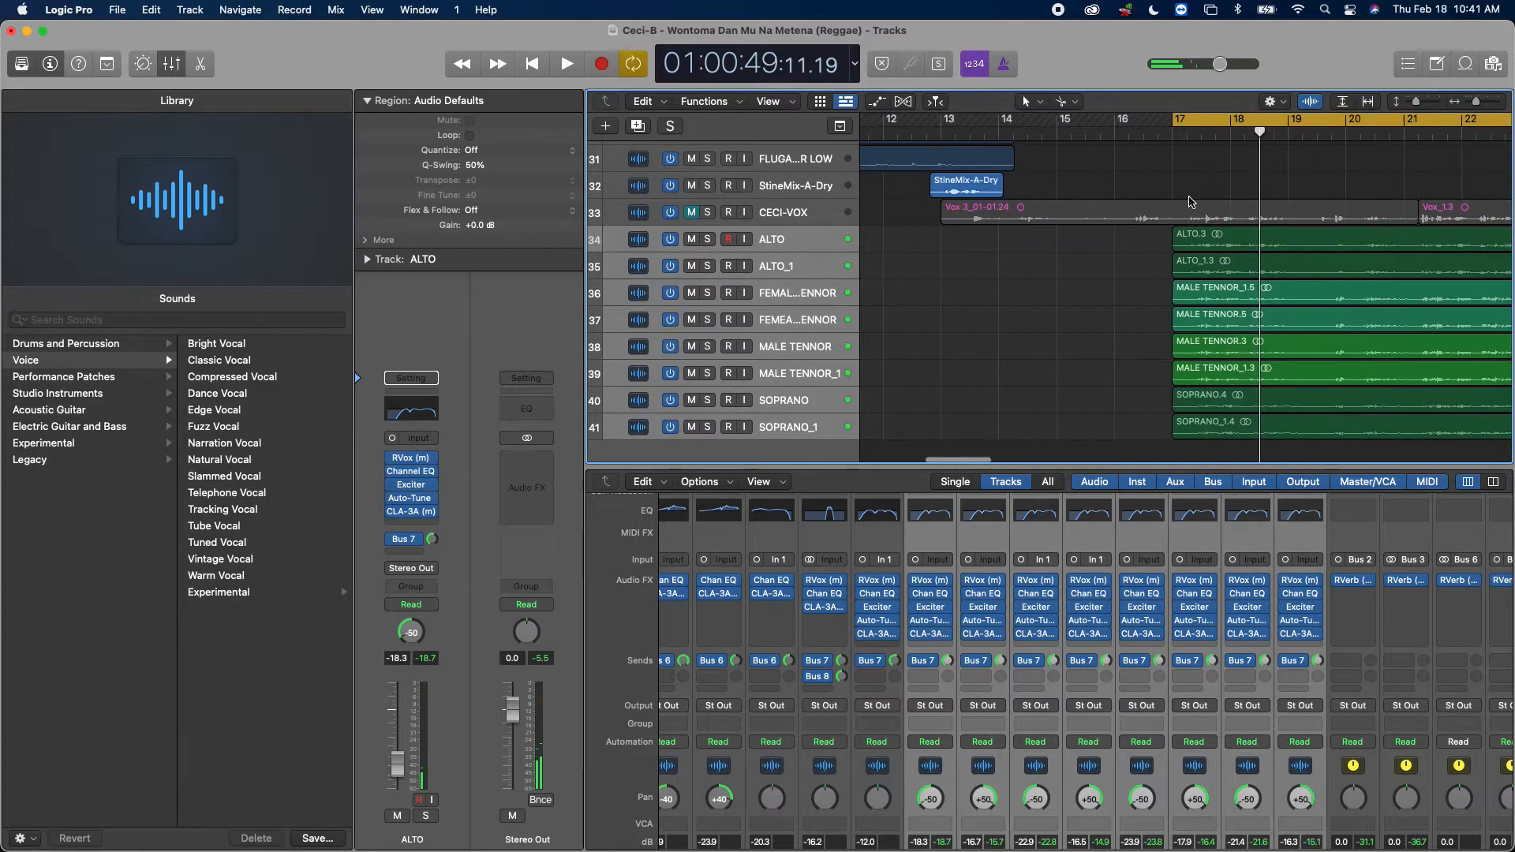
pyautogui.moveTo(1176, 119); pyautogui.dragTo(914, 120)
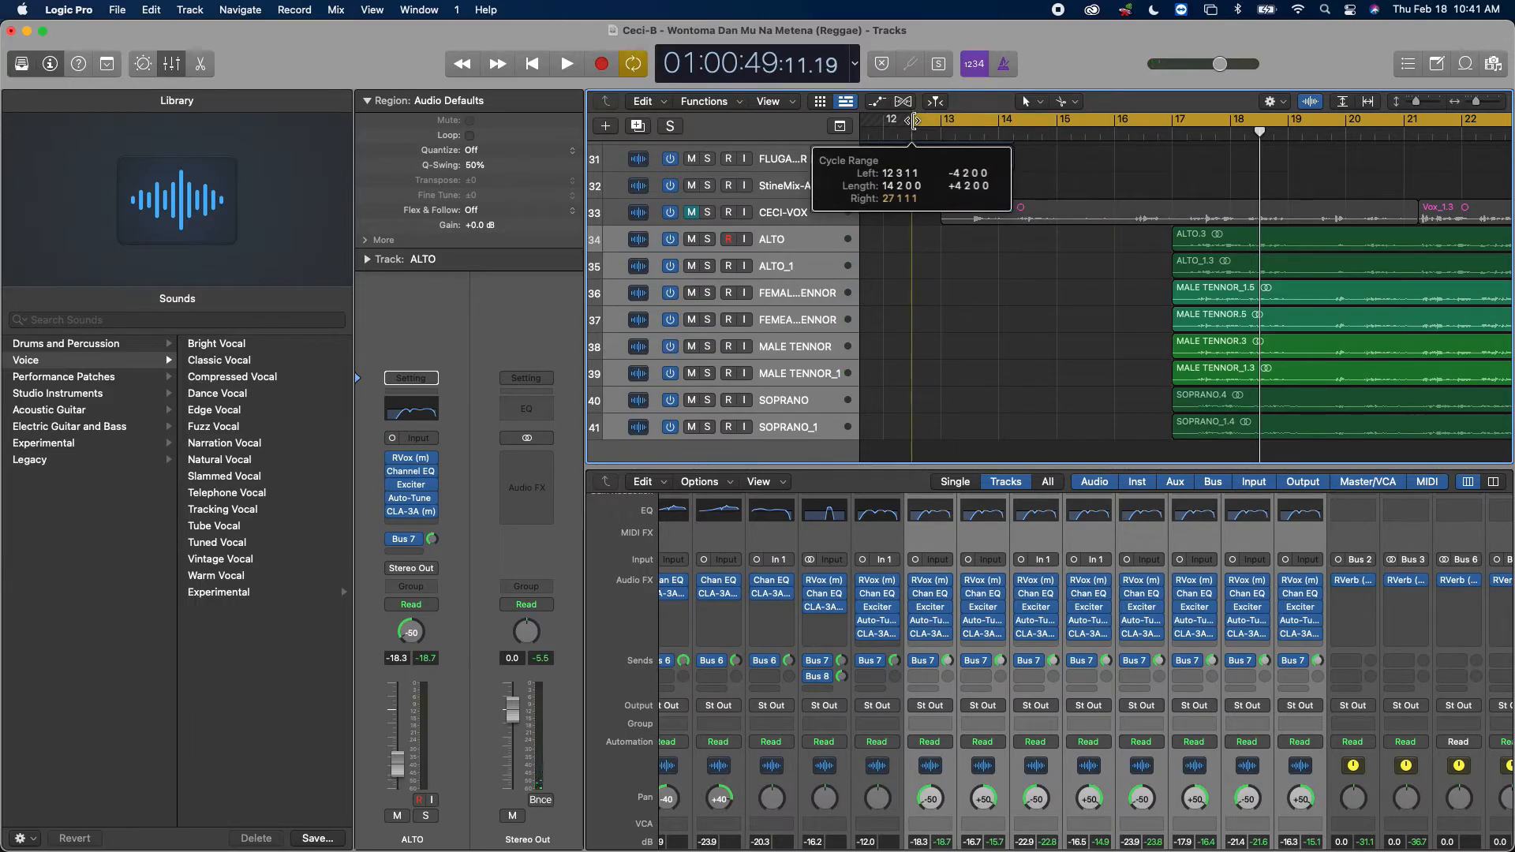
pyautogui.hscroll(3, 1222, 174)
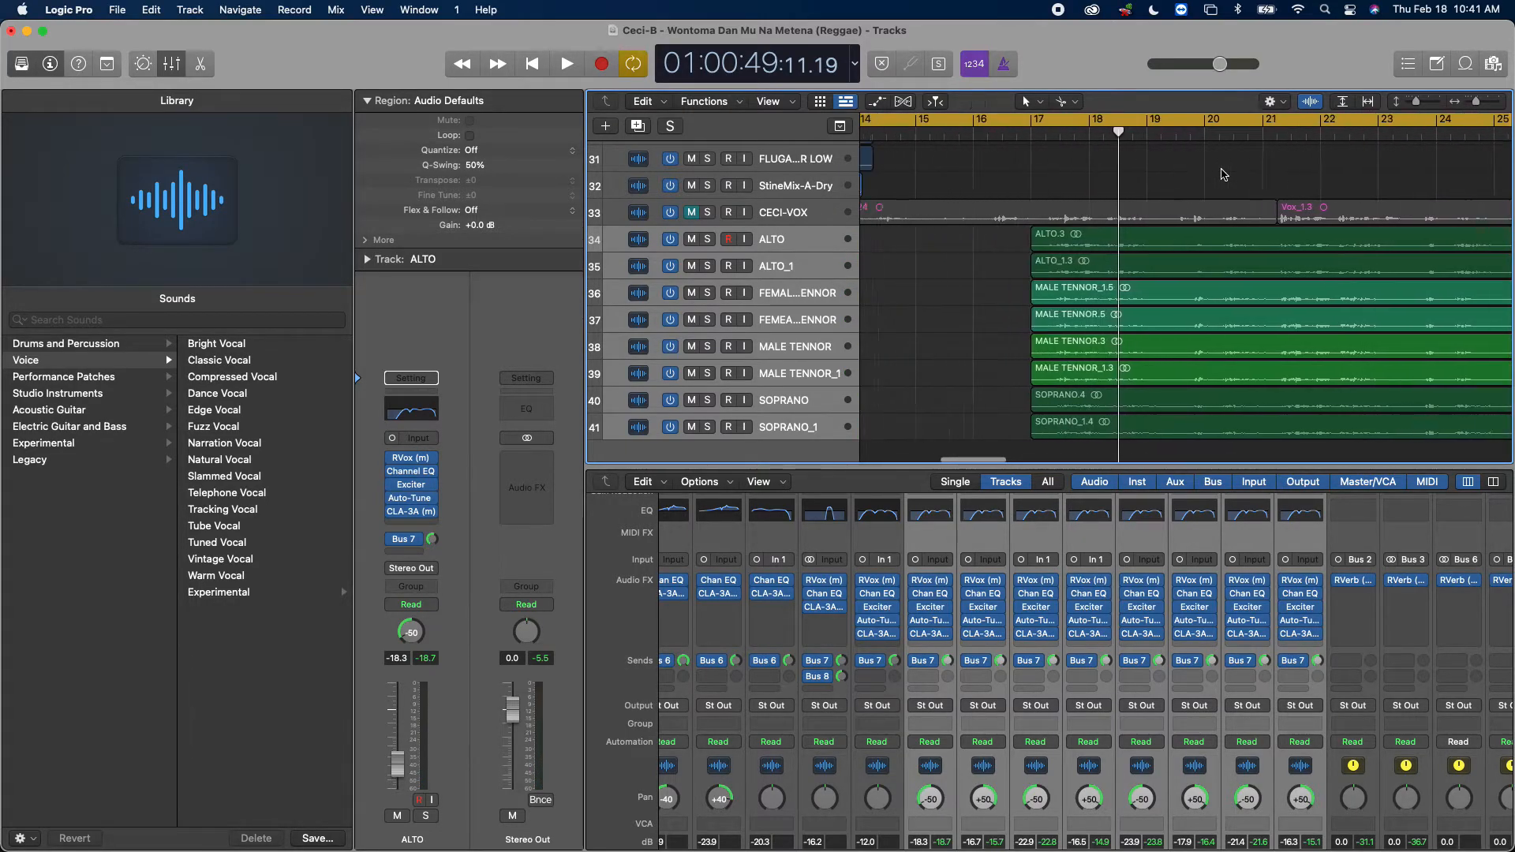
pyautogui.hscroll(-3, 1222, 174)
pyautogui.scroll(-1, 1222, 175)
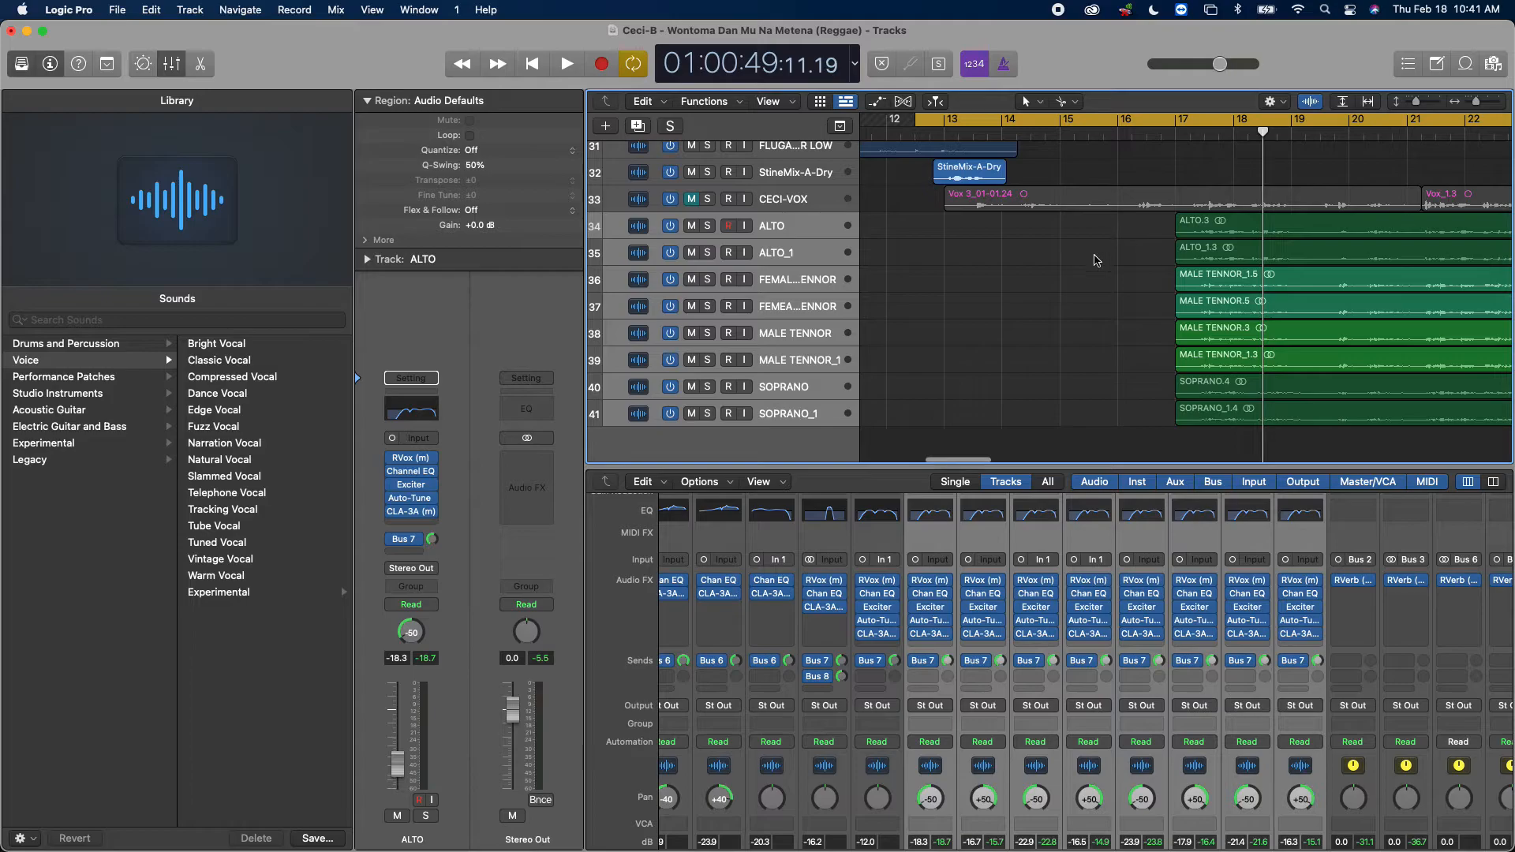
pyautogui.scroll(1, 1095, 261)
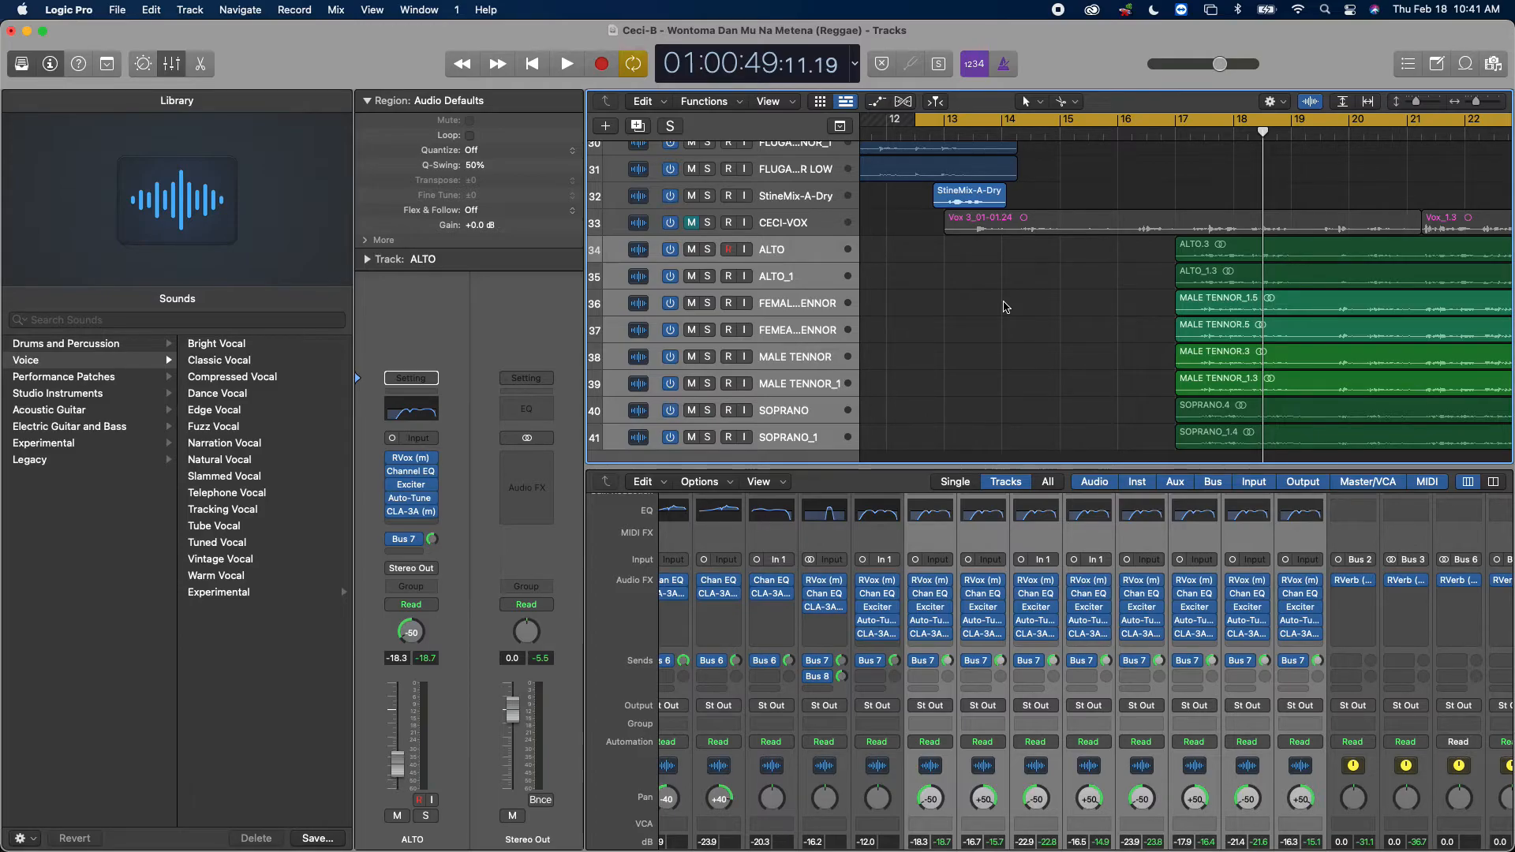
# Step: Select the StineMix-A-Dry track and bypass its RVox, Channel EQ and CLA-3A inserts plus the Bus 7 and Bus 8 sends
pyautogui.click(784, 195)
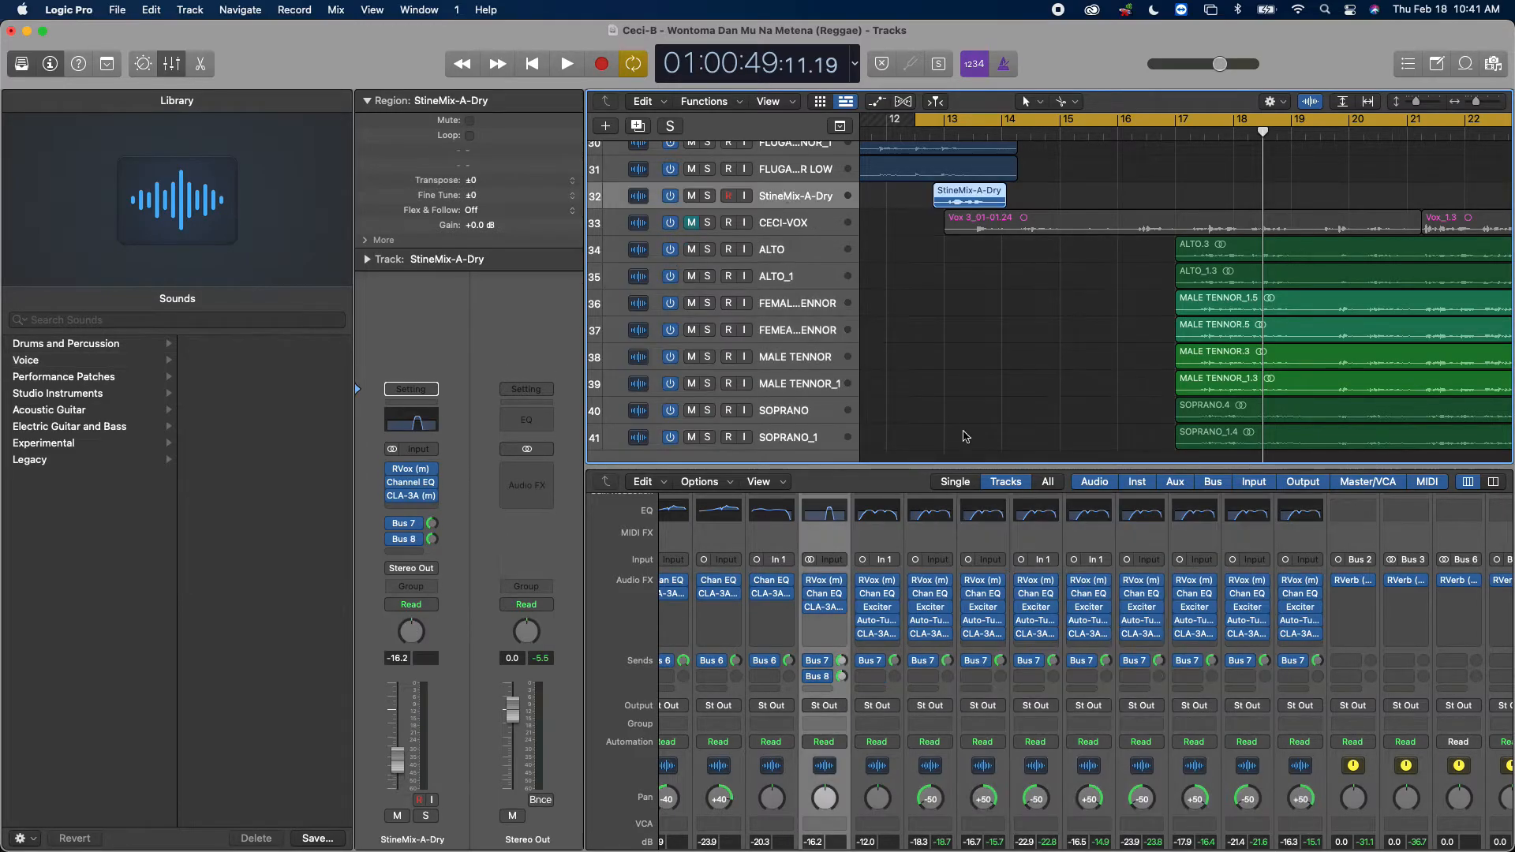
pyautogui.click(809, 609)
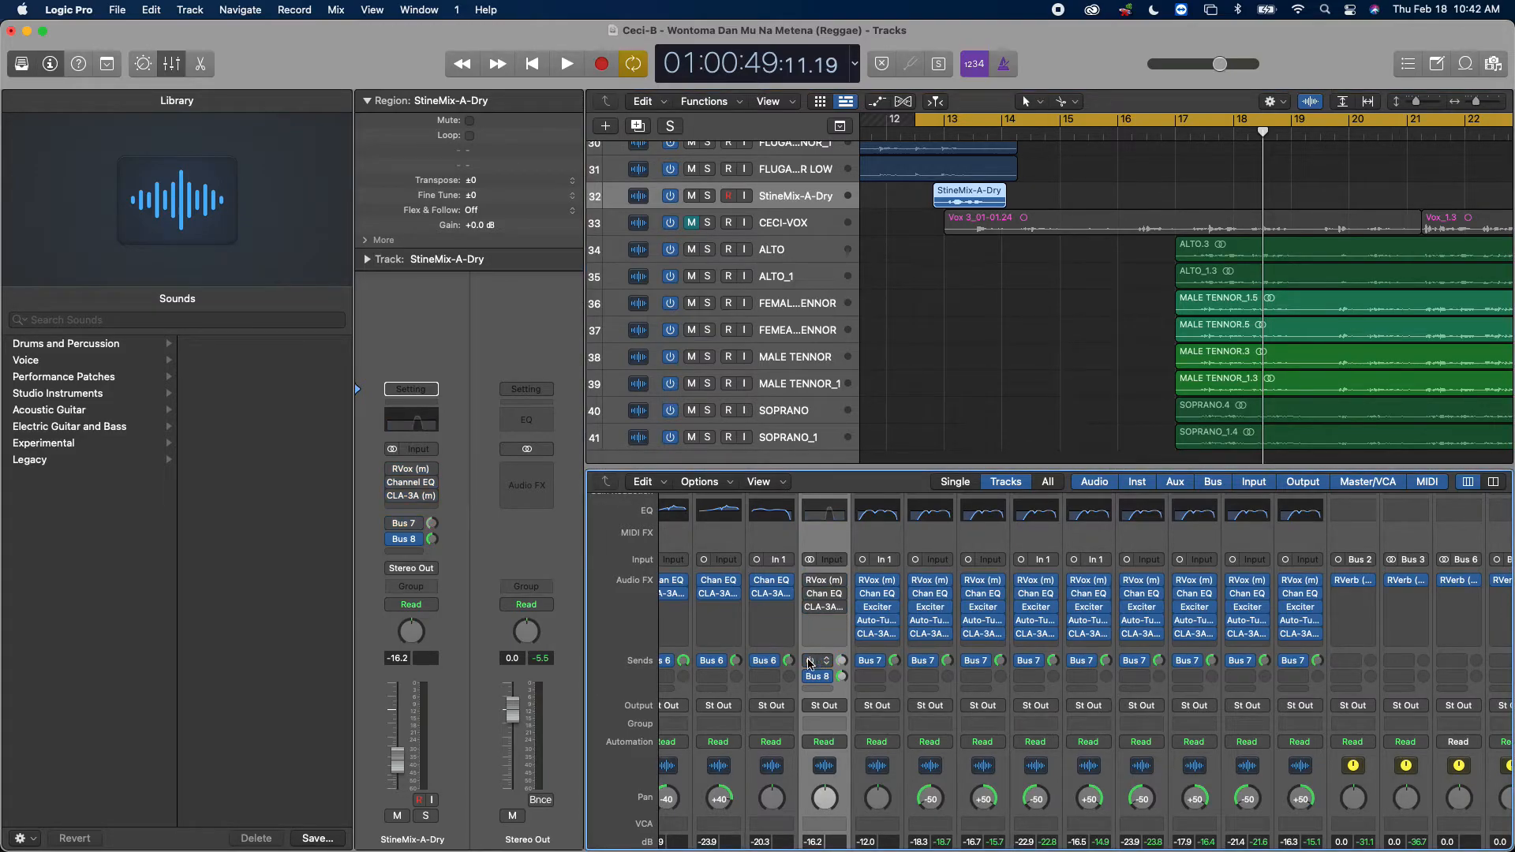
pyautogui.scroll(-5, 966, 706)
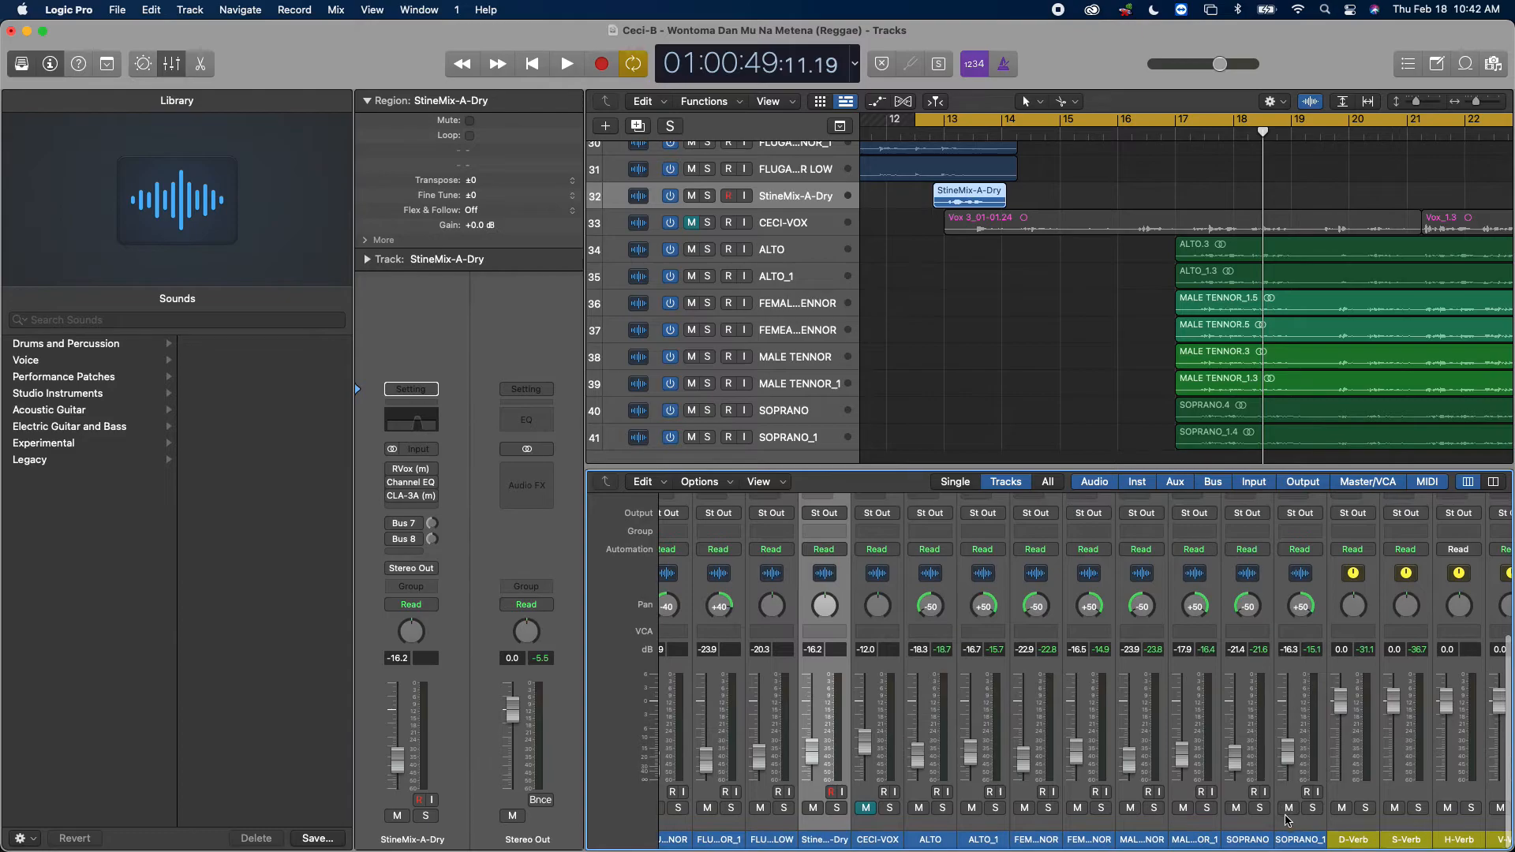
# Step: Select all eight backing vocal channels and bypass their Channel EQ, Exciter, Auto-Tune and CLA-3A inserts and the Bus 7 send
pyautogui.click(1297, 833)
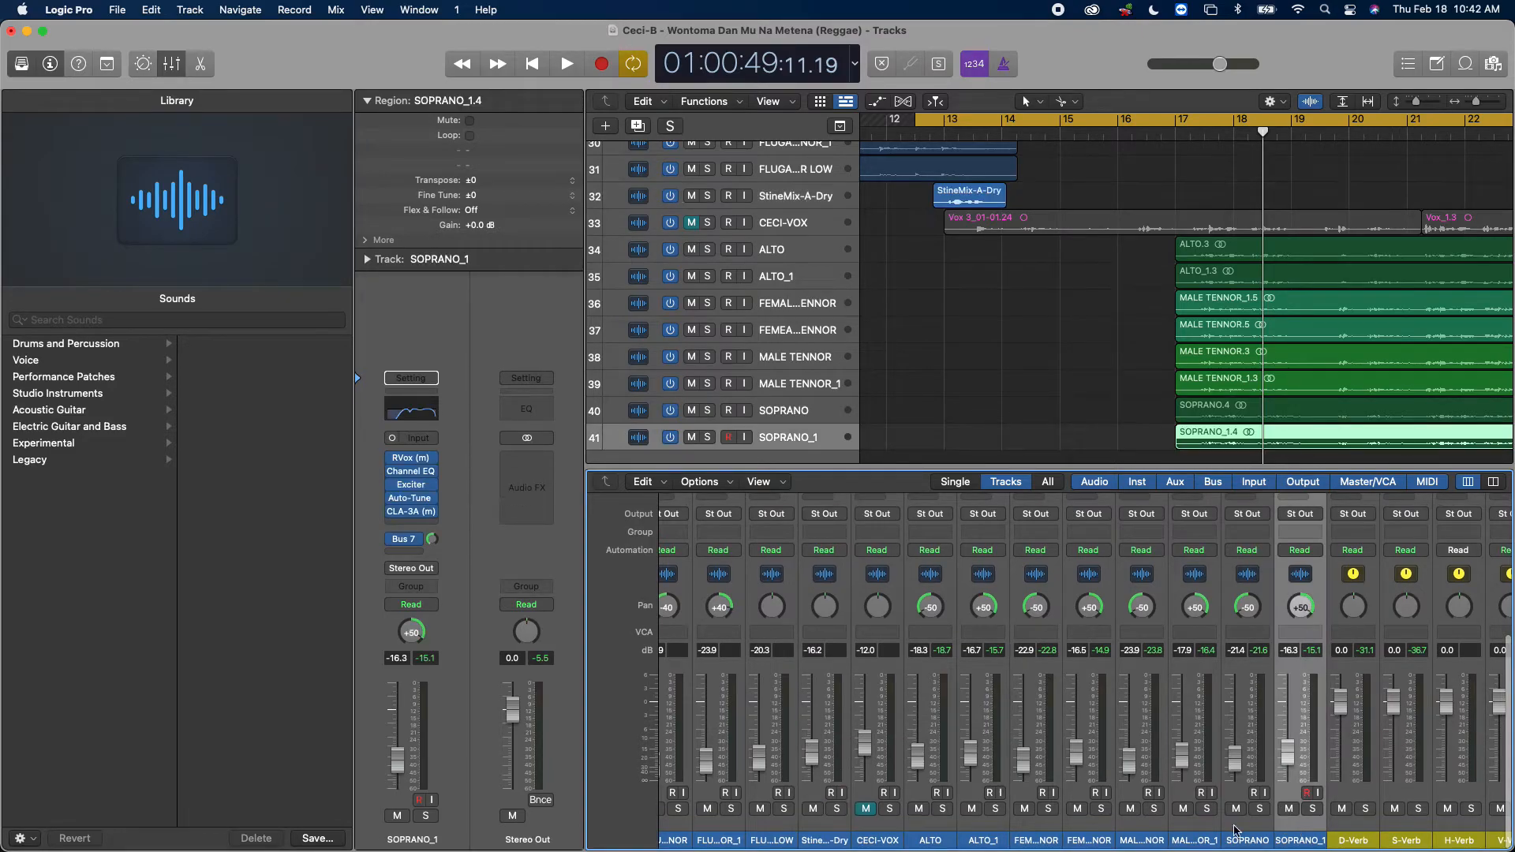
pyautogui.keyDown('shift'); pyautogui.click(946, 841); pyautogui.keyUp('shift')
pyautogui.scroll(5, 919, 671)
pyautogui.click(914, 620)
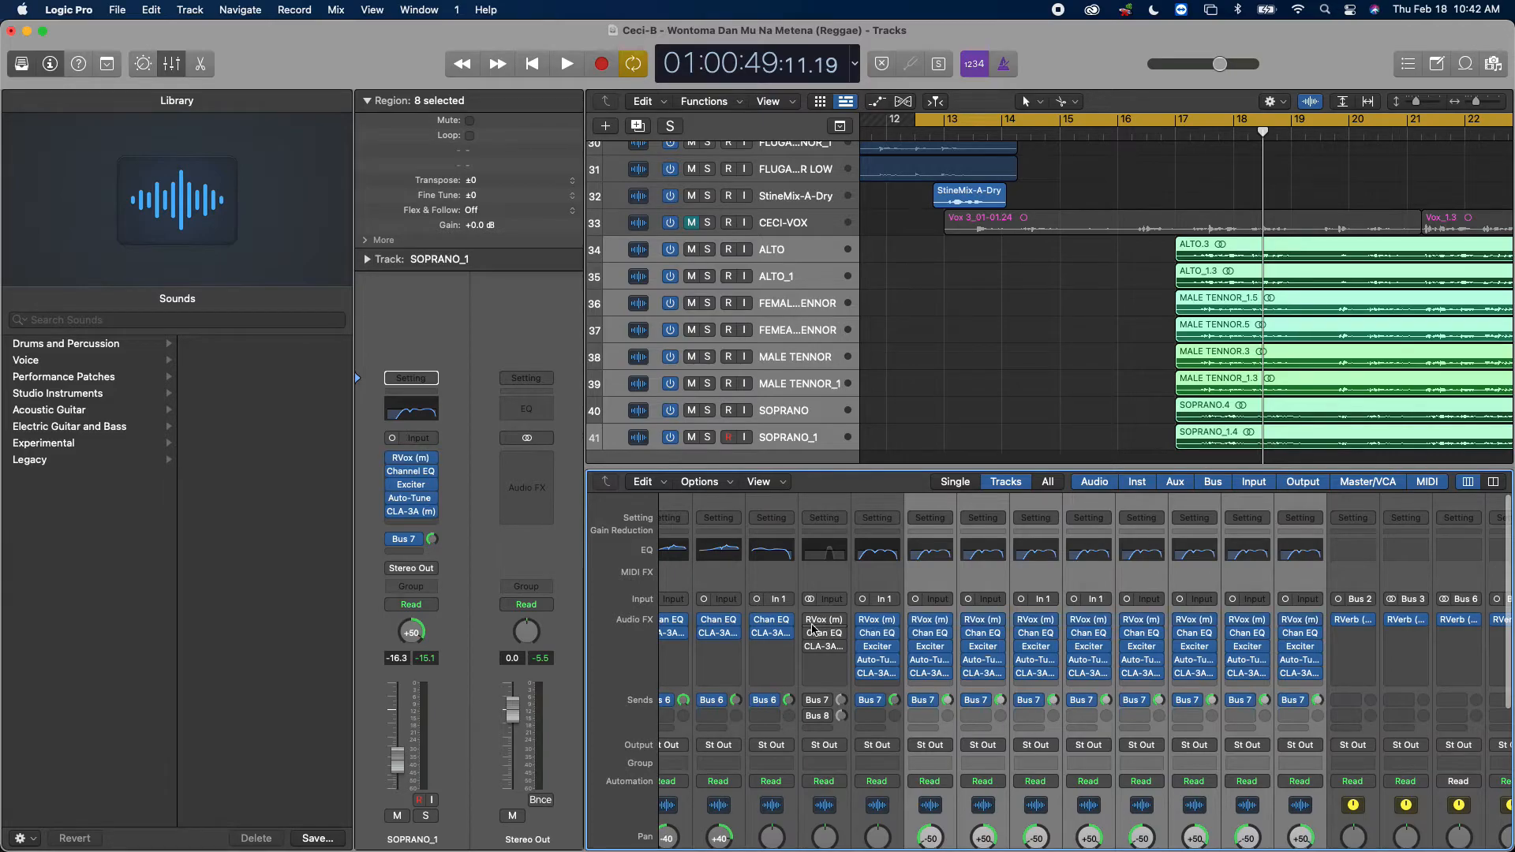
pyautogui.click(915, 634)
pyautogui.click(916, 647)
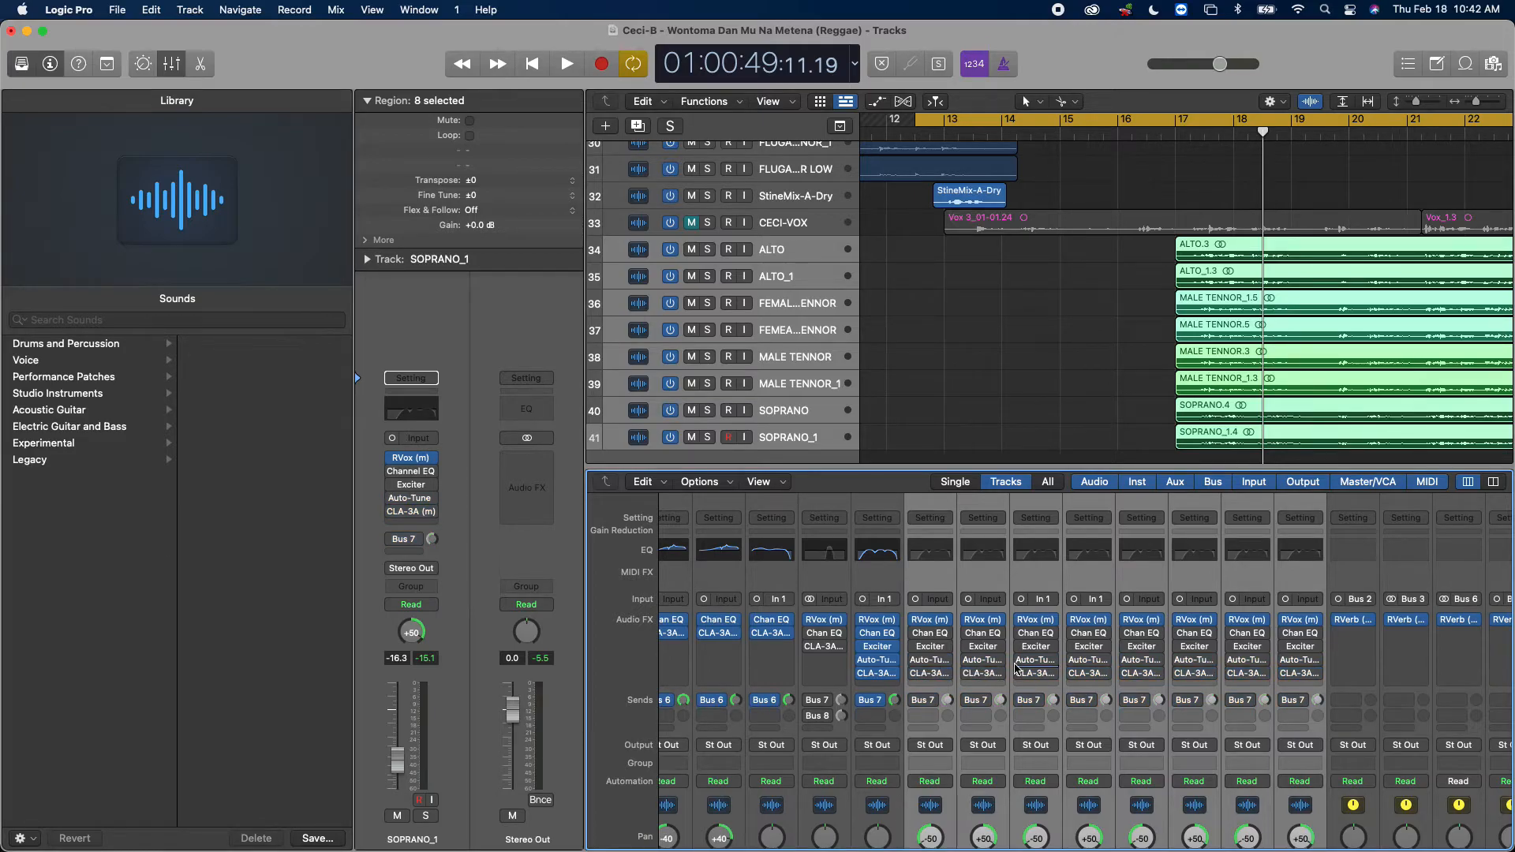
pyautogui.scroll(-1, 1016, 668)
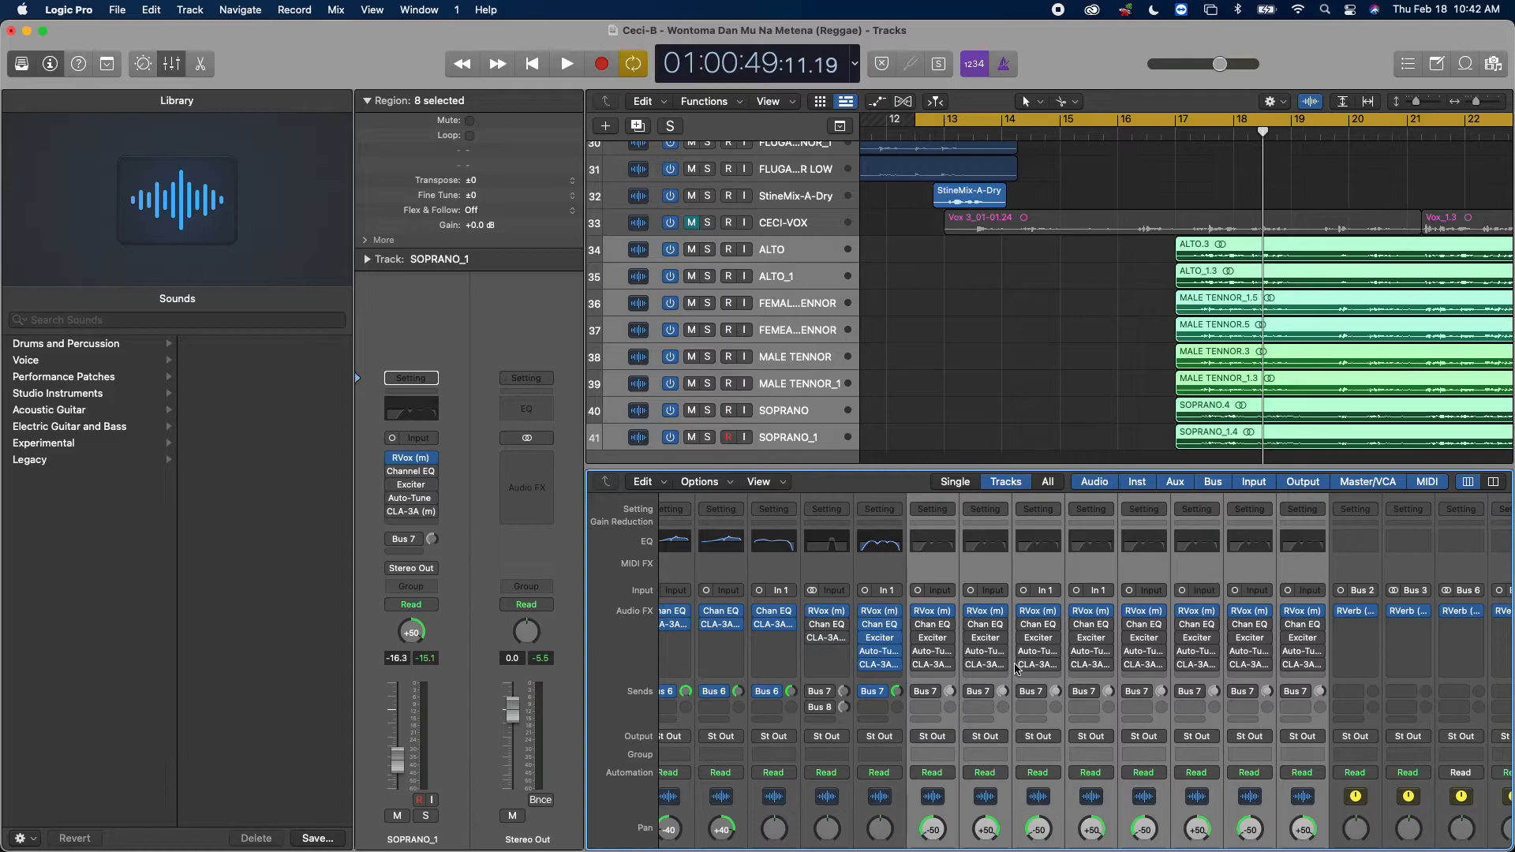
# Step: Play the full mix from about bar 16 and re-enable StineMix-A-Dry's Channel EQ, CLA-3A, Bus 7 and Bus 8 sends
pyautogui.press('space')
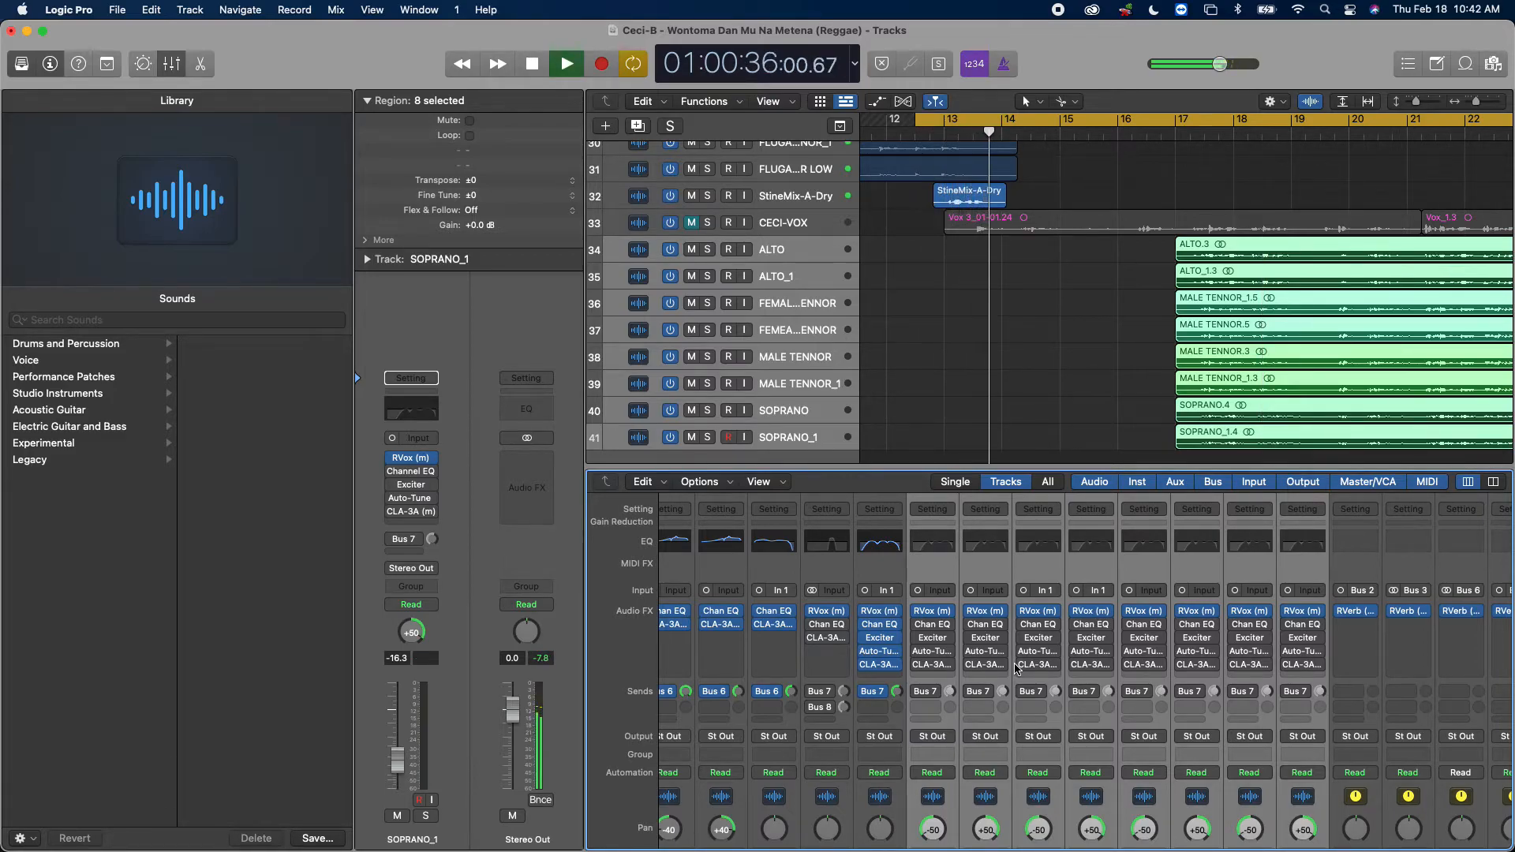
pyautogui.click(1115, 133)
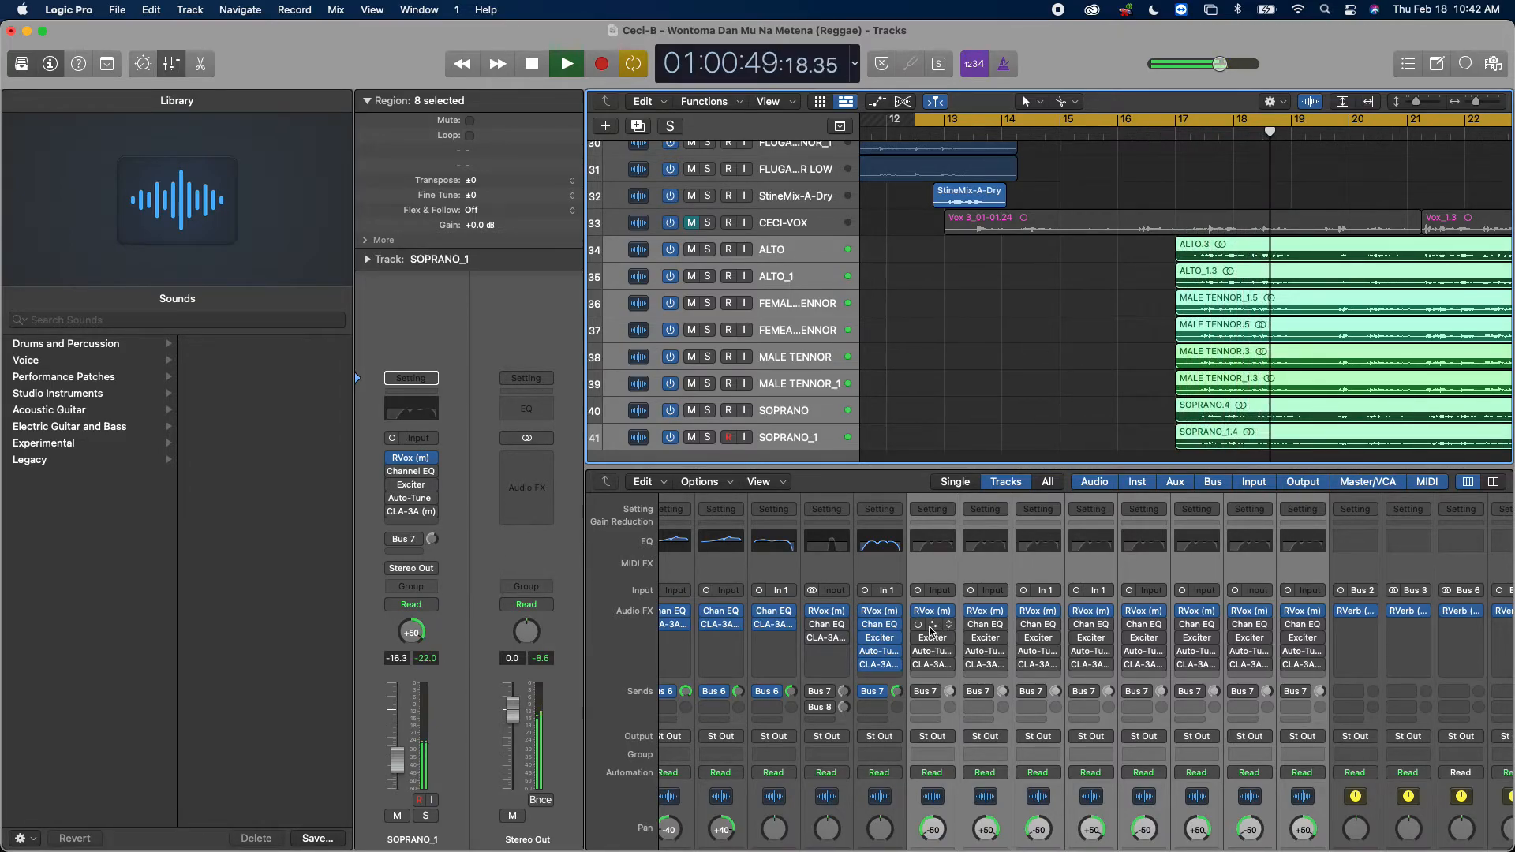
pyautogui.click(812, 625)
pyautogui.click(813, 638)
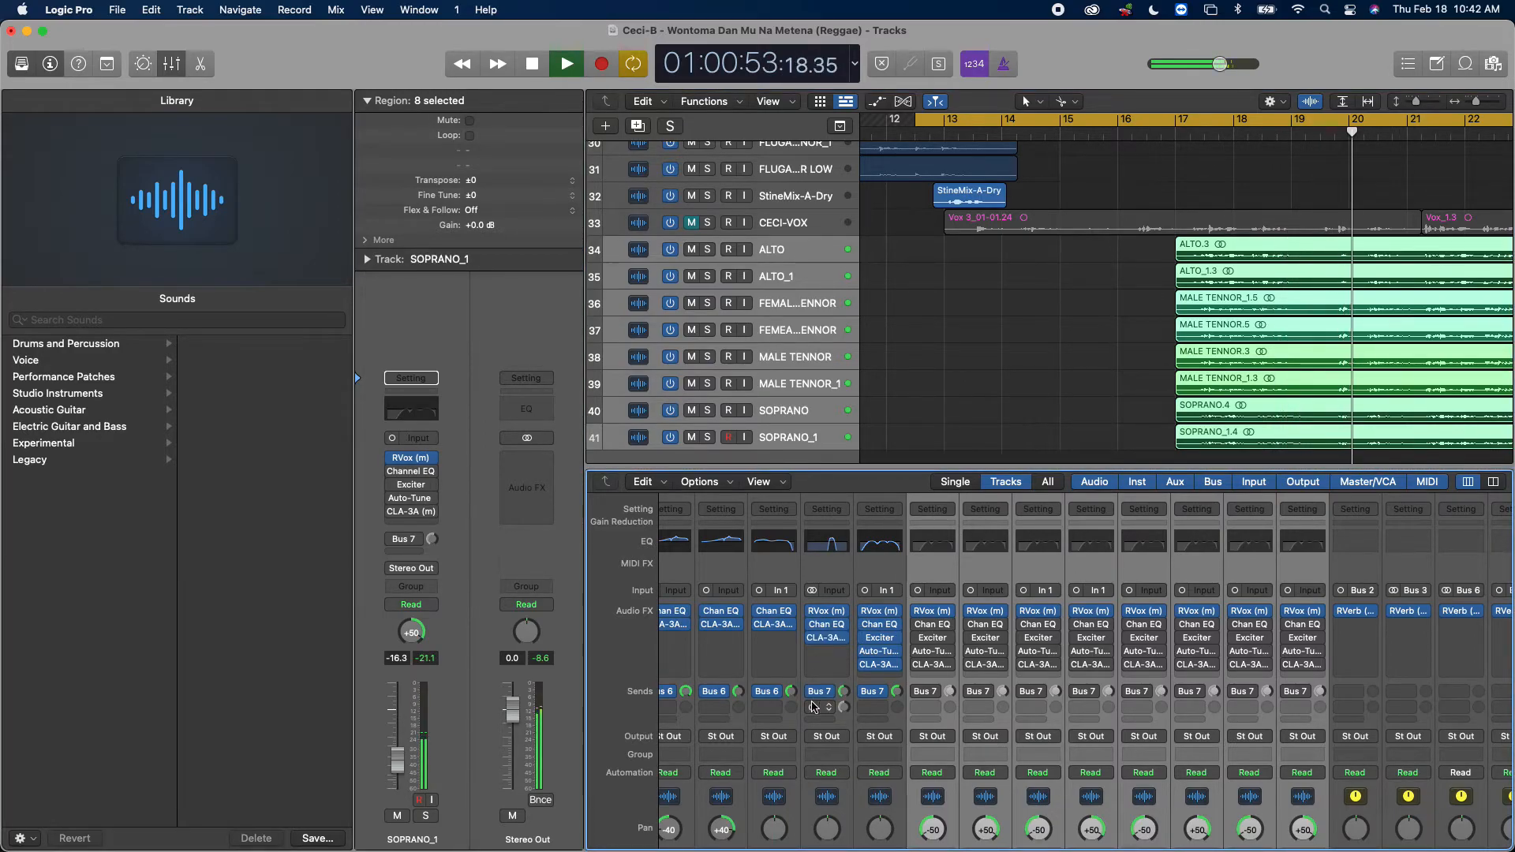
# Step: Re-enable the Channel EQ, Exciter, Auto-Tune and CLA-3A inserts and the Bus 7 send on the selected backing vocals
pyautogui.click(918, 625)
pyautogui.click(919, 637)
pyautogui.click(918, 651)
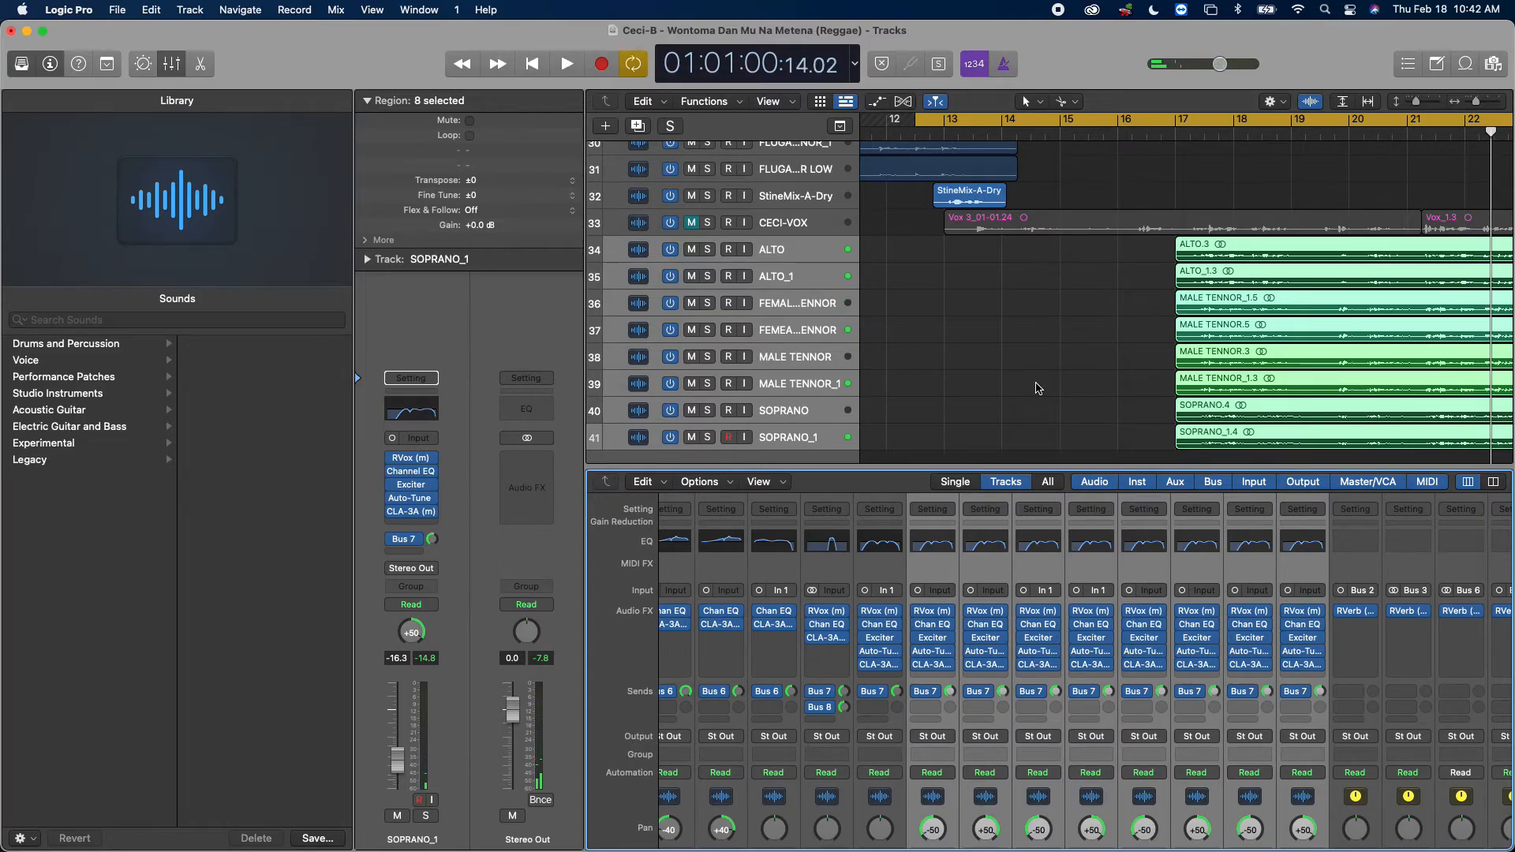
# Step: Play the full mix from the cycle start and from about bar 16, solo the eight backing vocals, and stop playback
pyautogui.press('space')
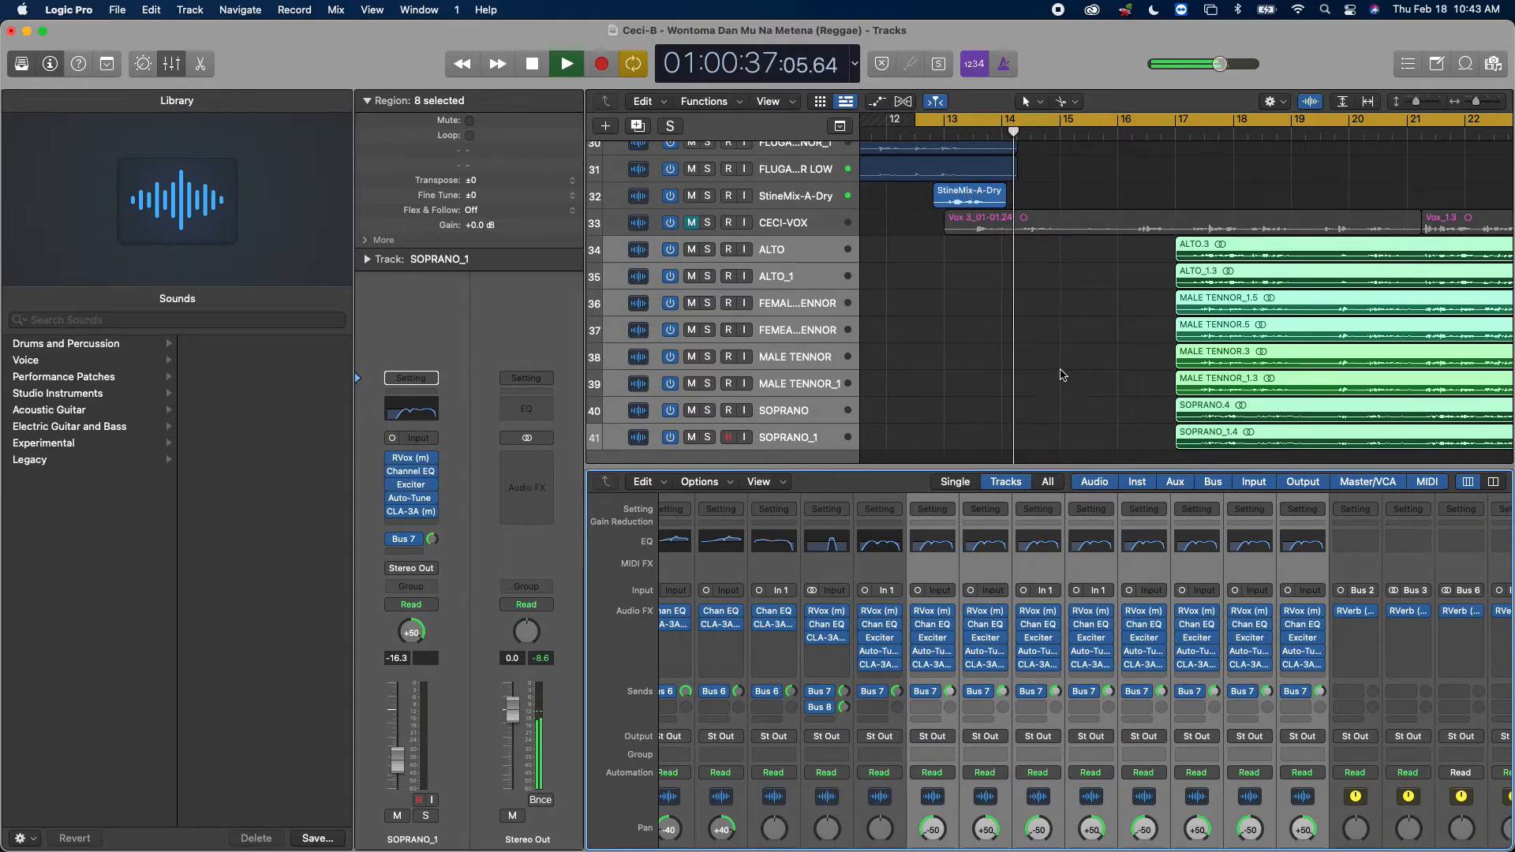
pyautogui.click(1146, 135)
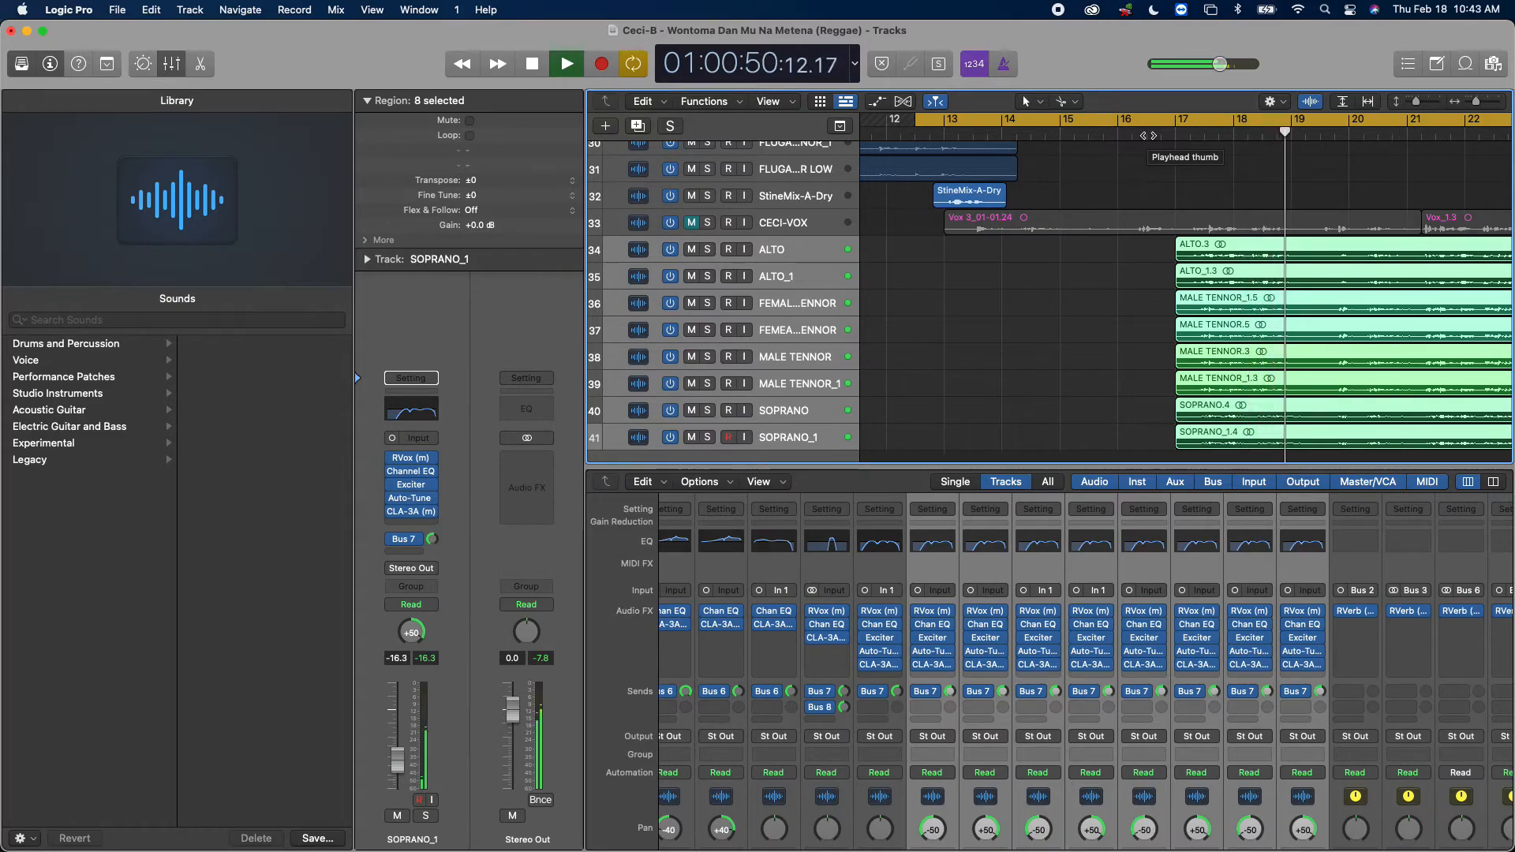
pyautogui.hscroll(8, 1260, 176)
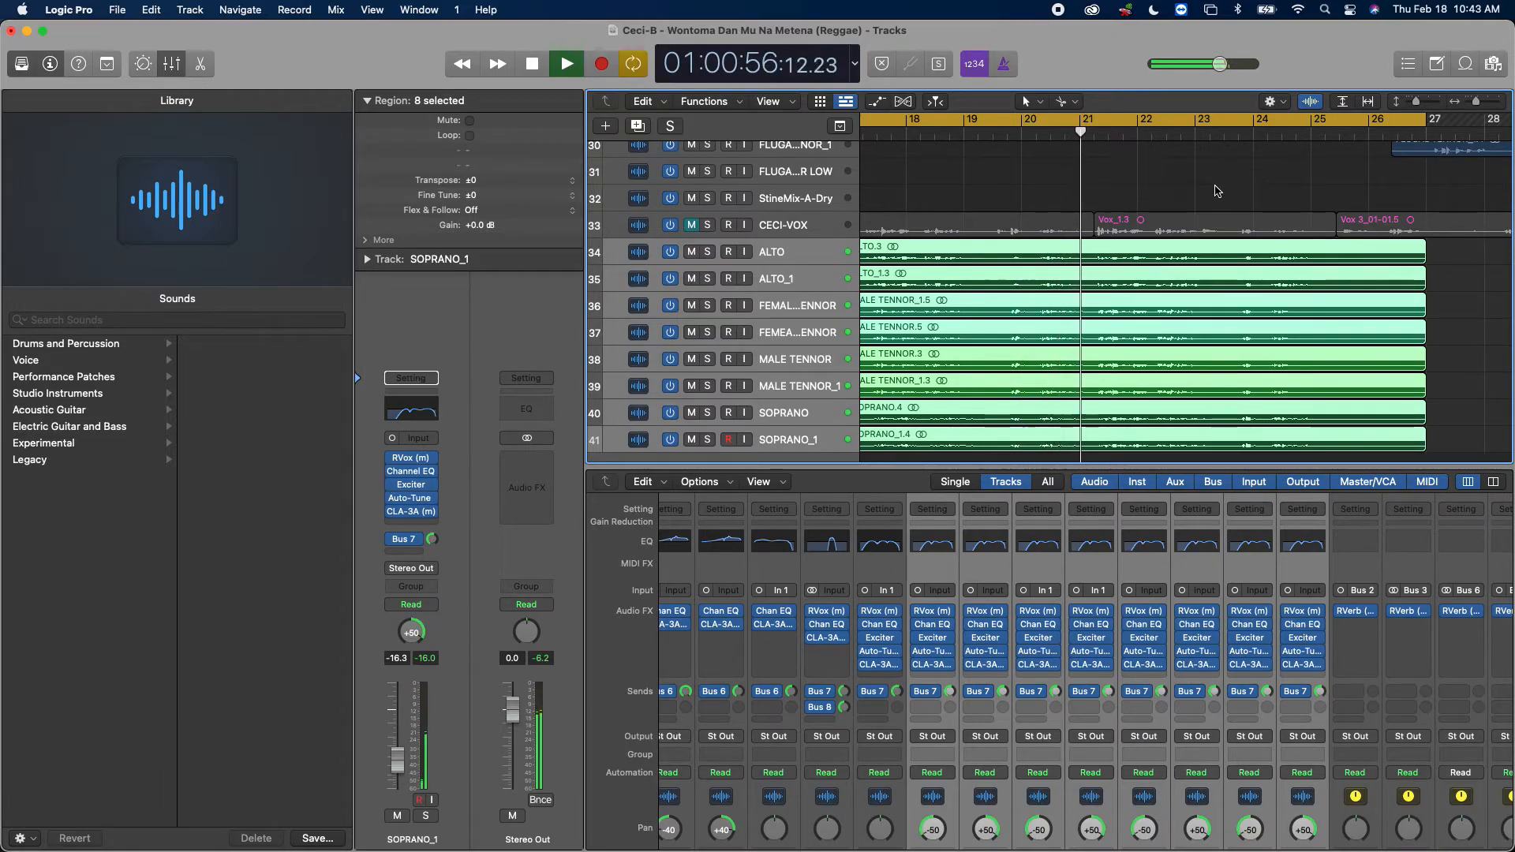
pyautogui.scroll(-6, 1103, 806)
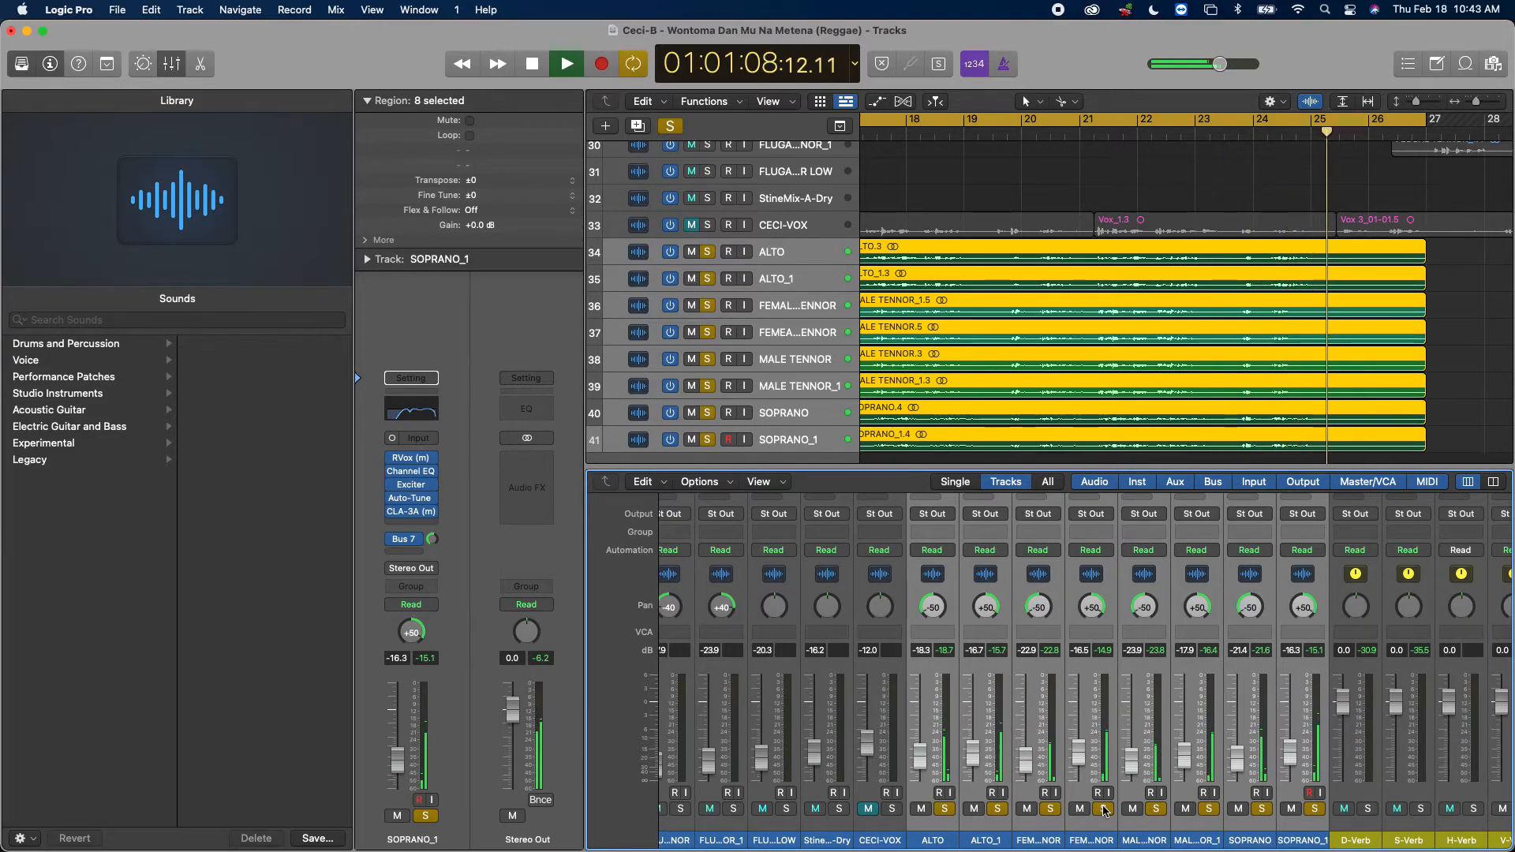
pyautogui.press('space')
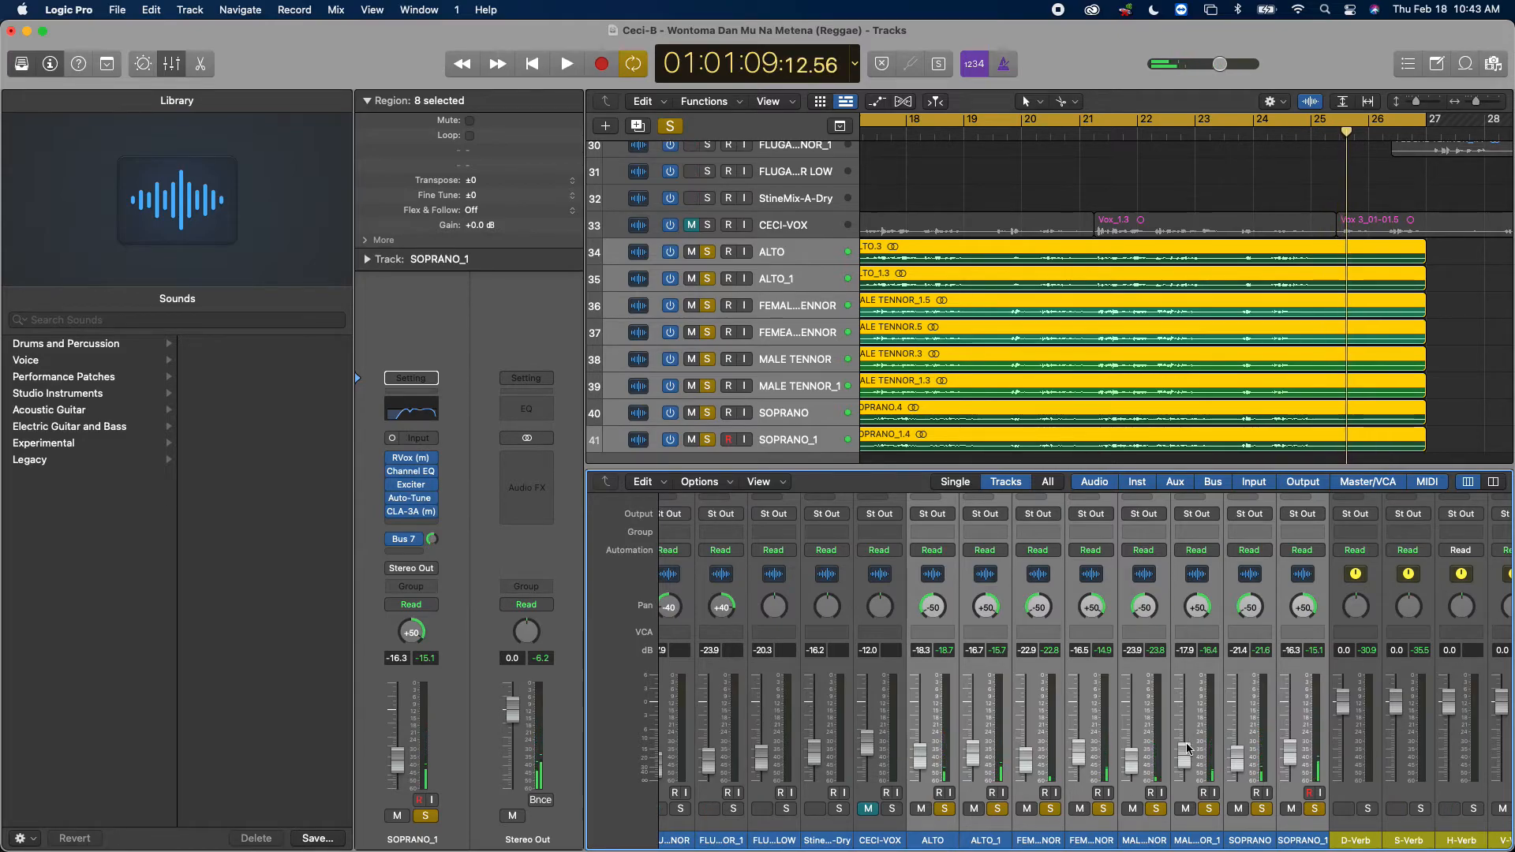
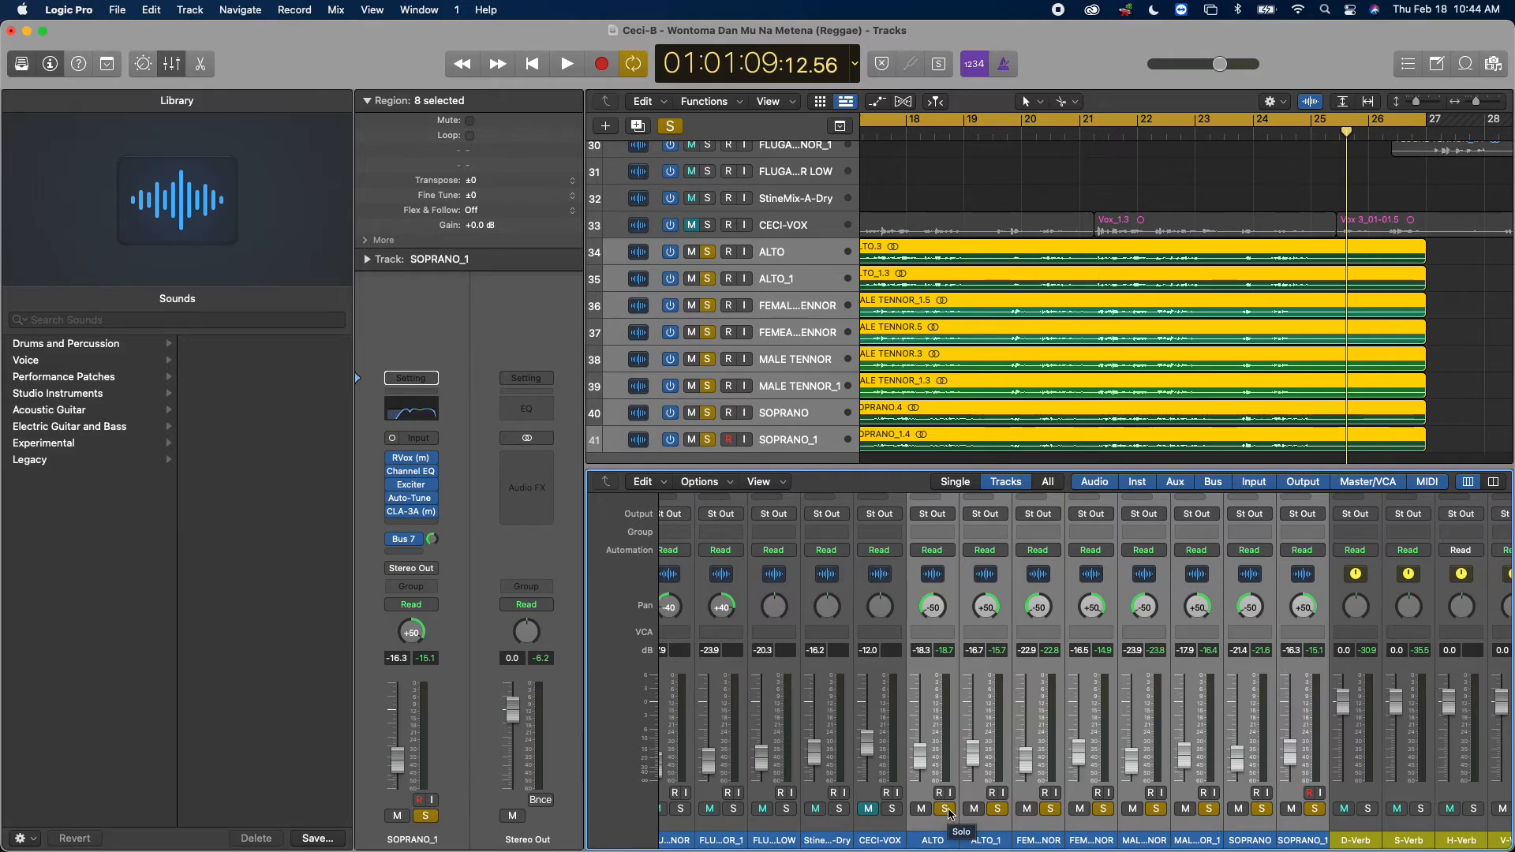
# Step: Switch to Loopback, turn off the Built-in Microphone source of the E-Loop device, and return to the Logic Pro project
pyautogui.moveTo(1000, 842)
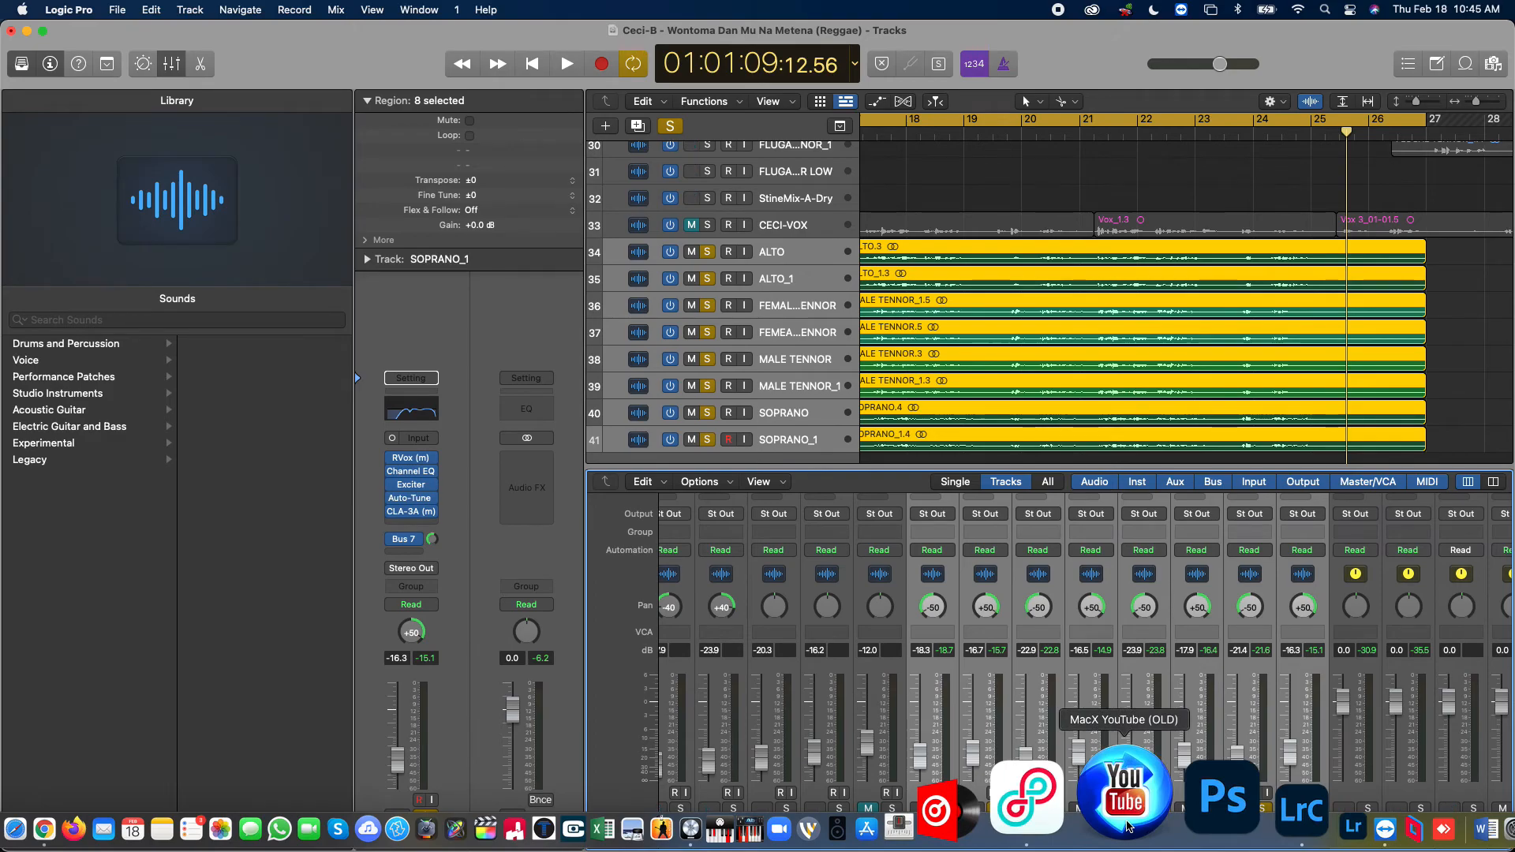
pyautogui.click(1099, 825)
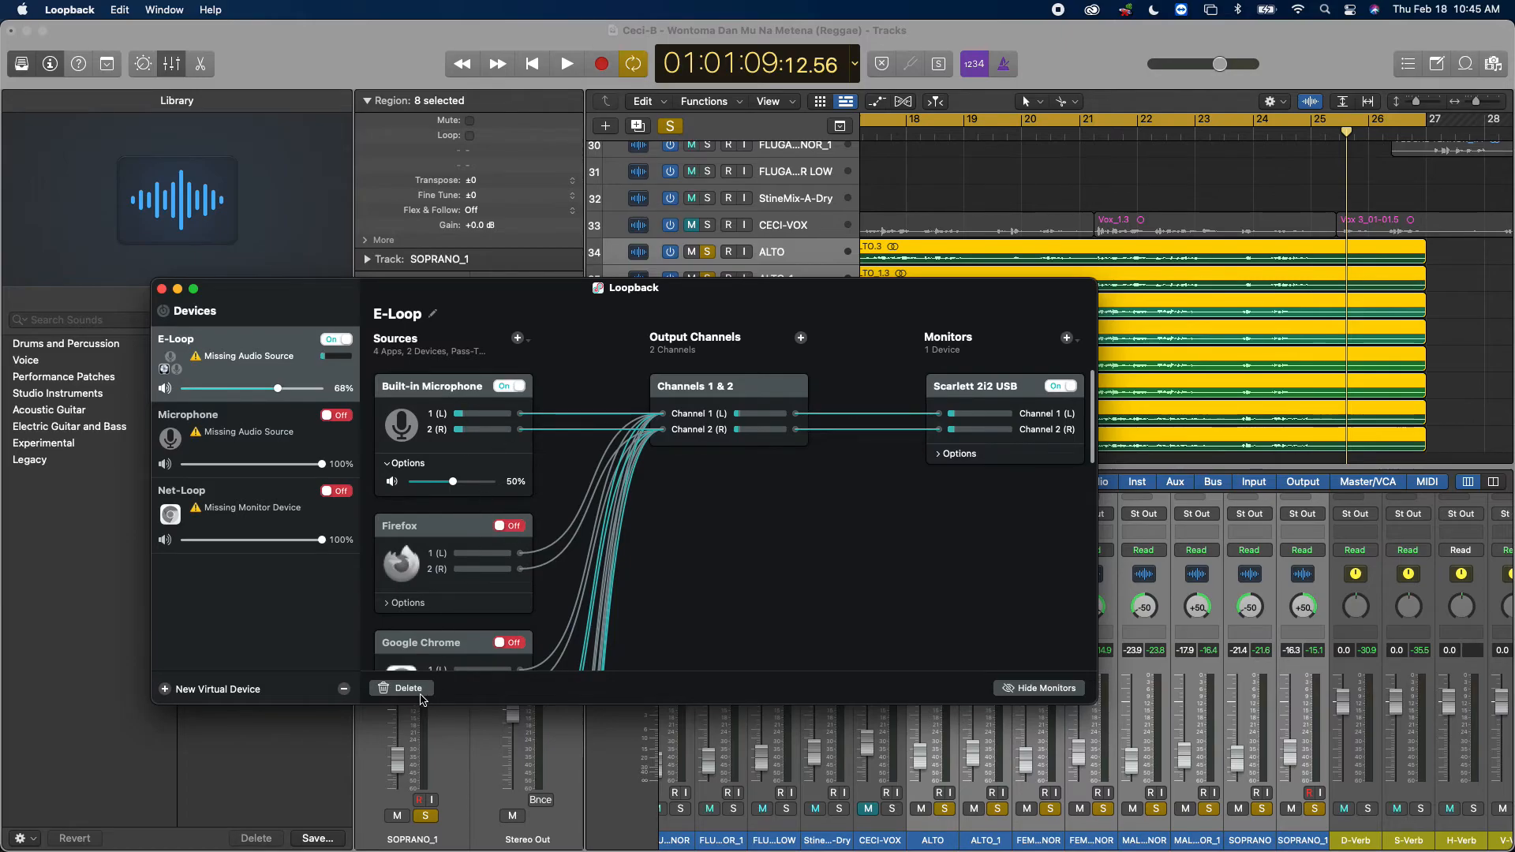
pyautogui.click(509, 387)
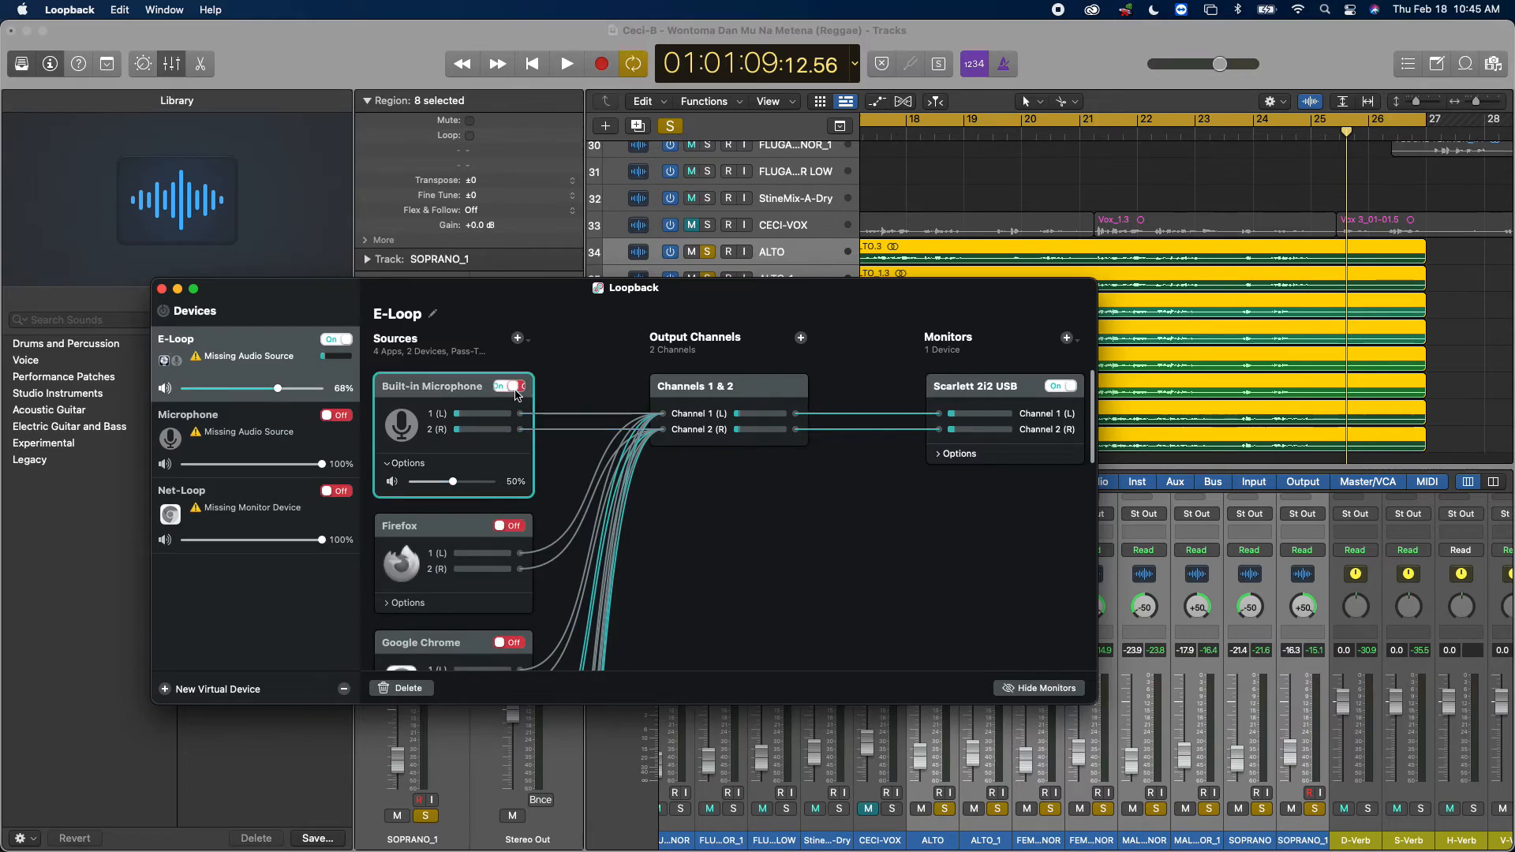
pyautogui.click(1461, 373)
# Step: Unsolo the eight backing vocals and play the full mix from the cycle start and from about bar 16
pyautogui.hscroll(-5, 1166, 377)
pyautogui.hscroll(-5, 1166, 376)
pyautogui.hscroll(4, 1166, 376)
pyautogui.click(949, 814)
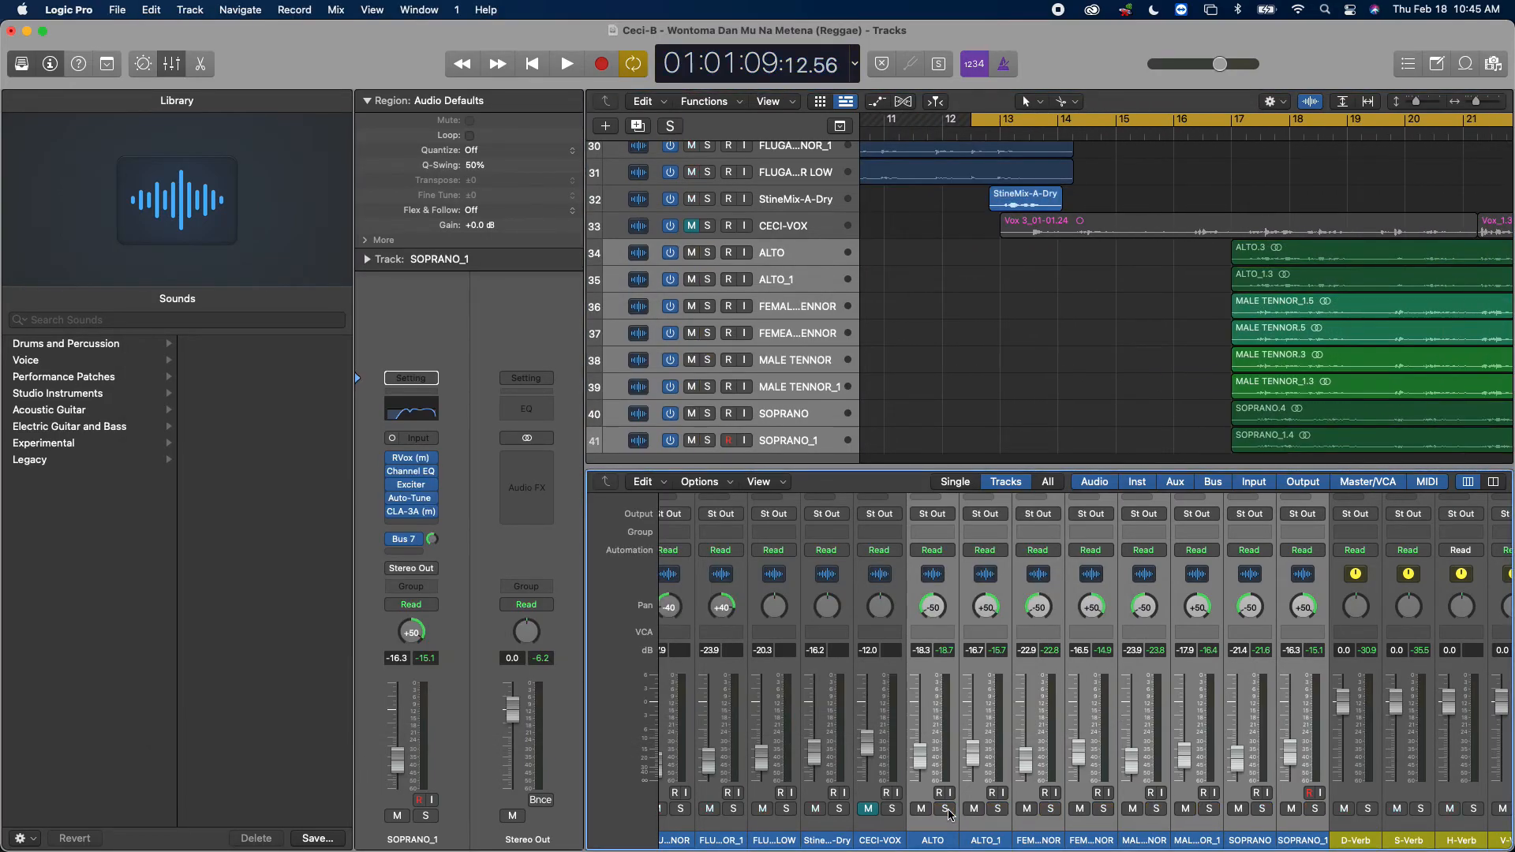
pyautogui.press('space')
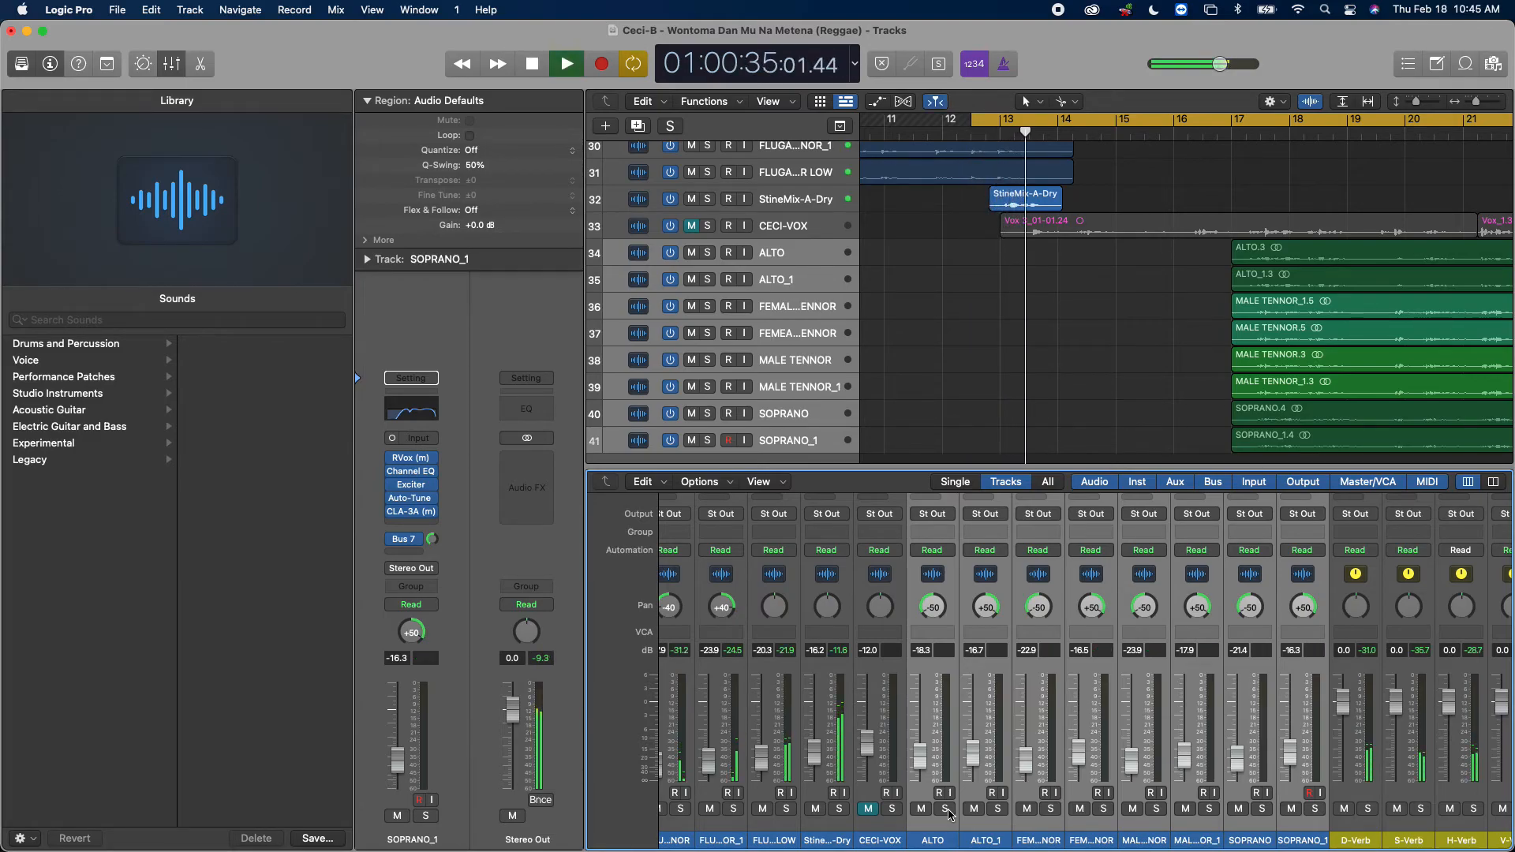
pyautogui.click(1186, 136)
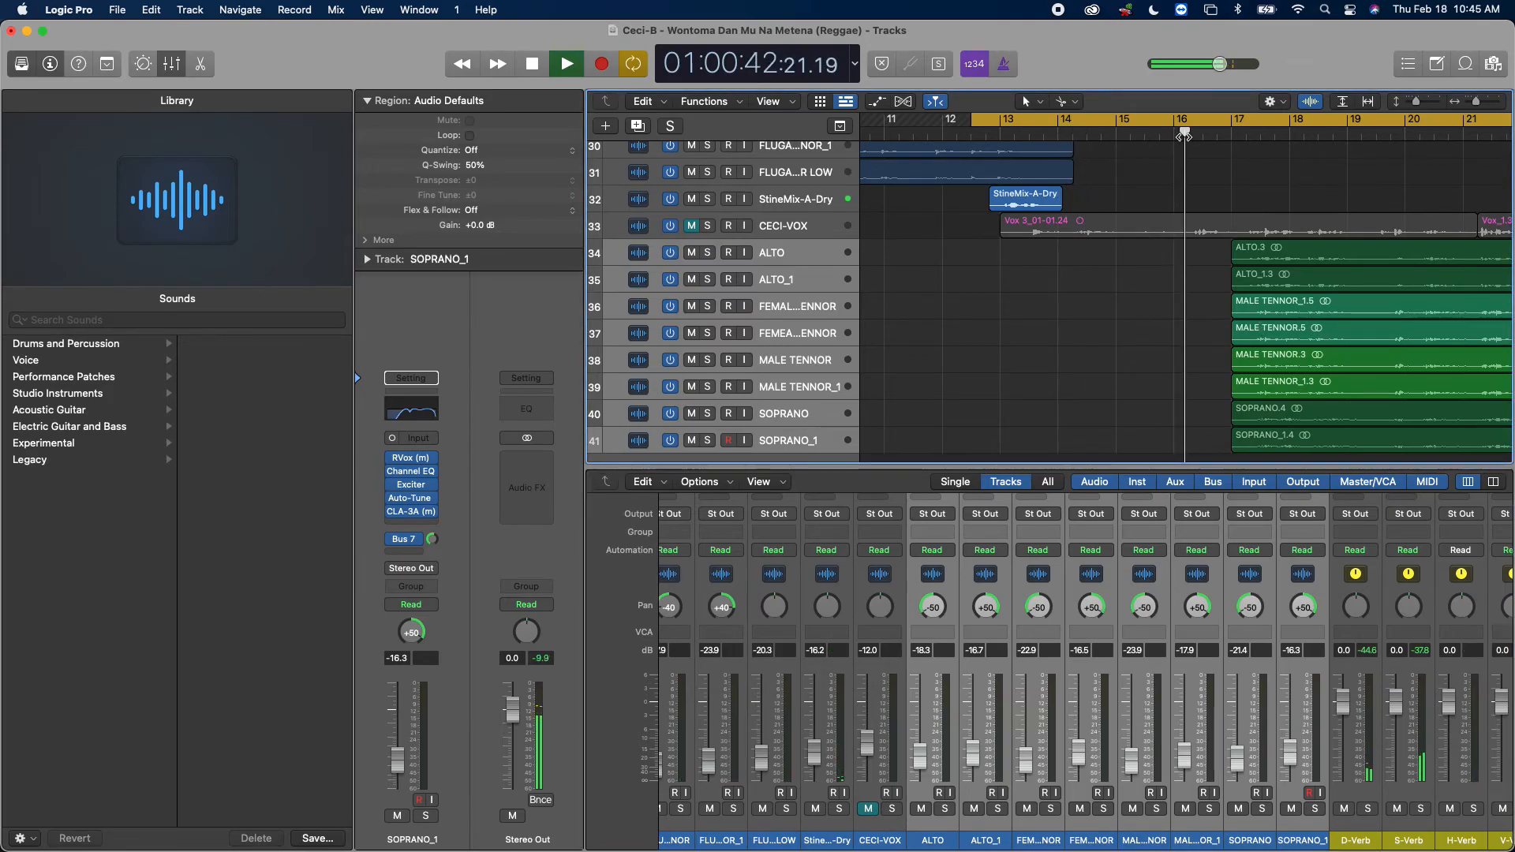
pyautogui.hscroll(1, 1242, 202)
pyautogui.hscroll(3, 1243, 203)
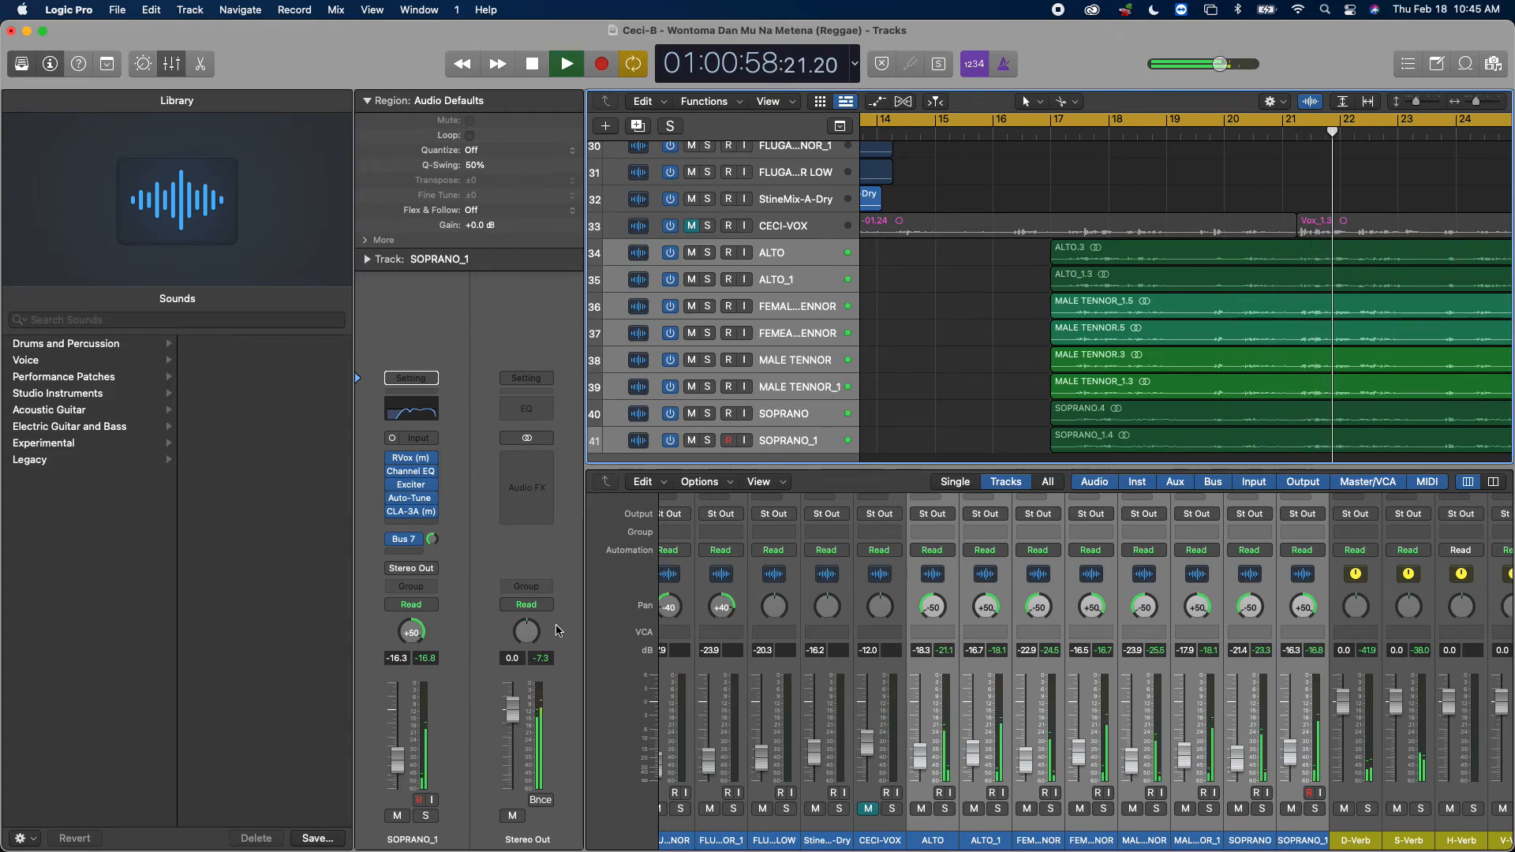
# Step: Solo the backing vocals and StineMix-A-Dry during playback, replaying the telephone vocal several times from about bar 12.5
pyautogui.click(1103, 809)
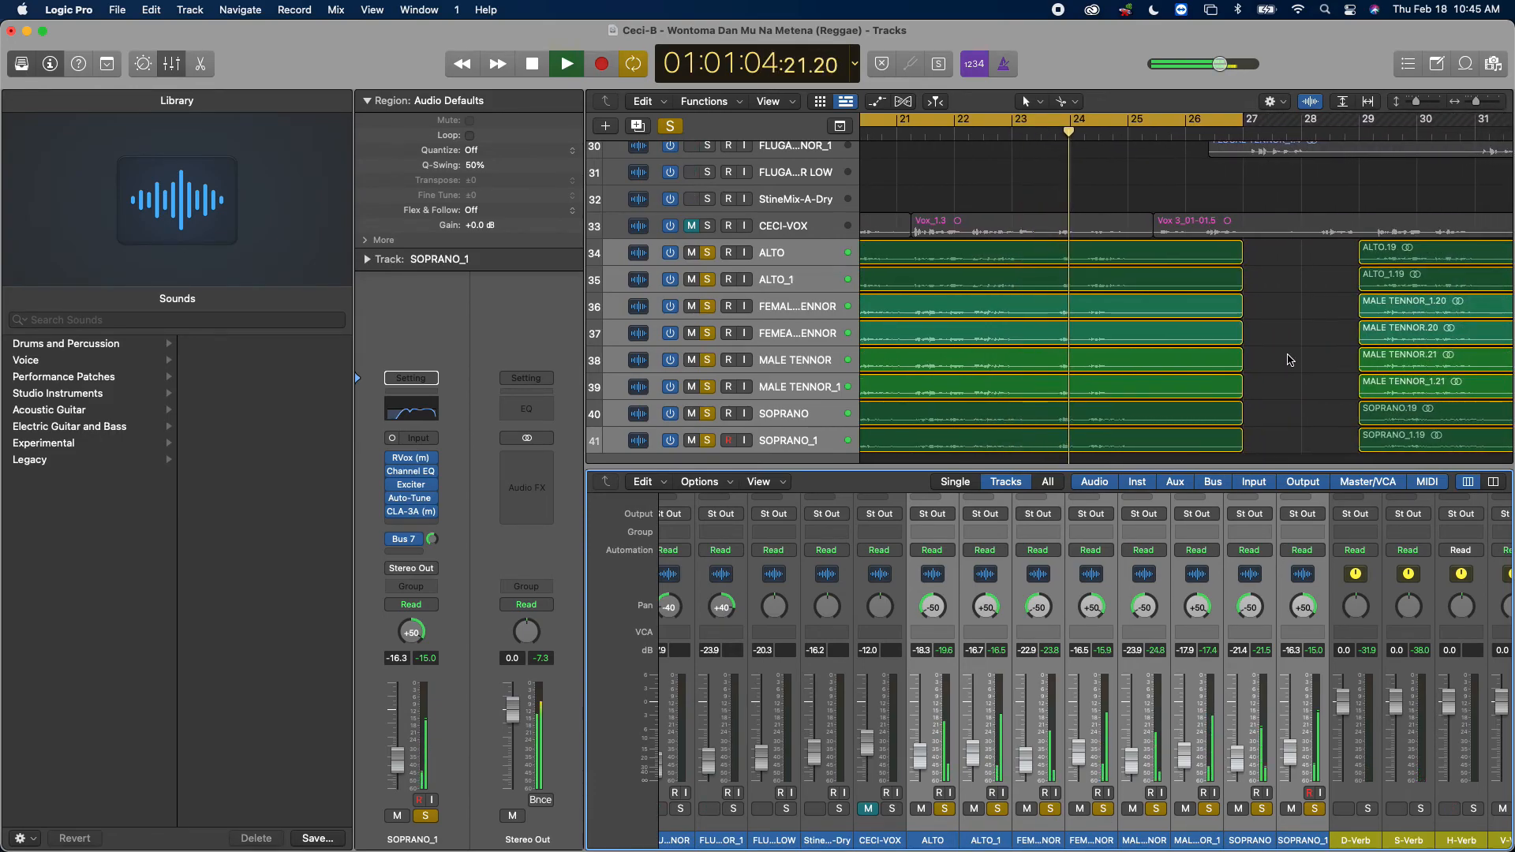
pyautogui.hscroll(-5, 1278, 360)
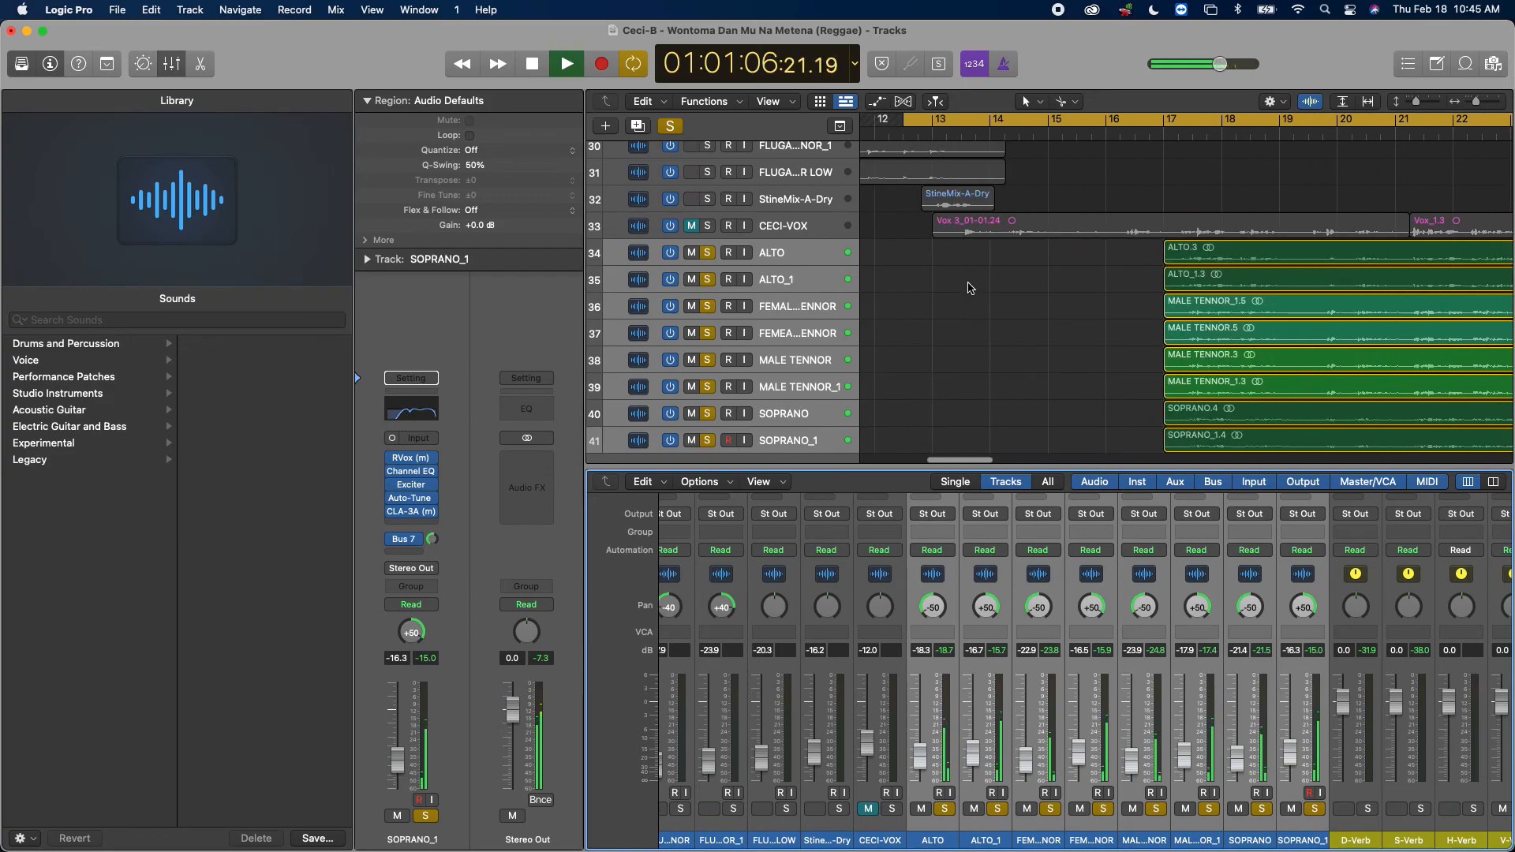
pyautogui.click(708, 200)
pyautogui.click(915, 132)
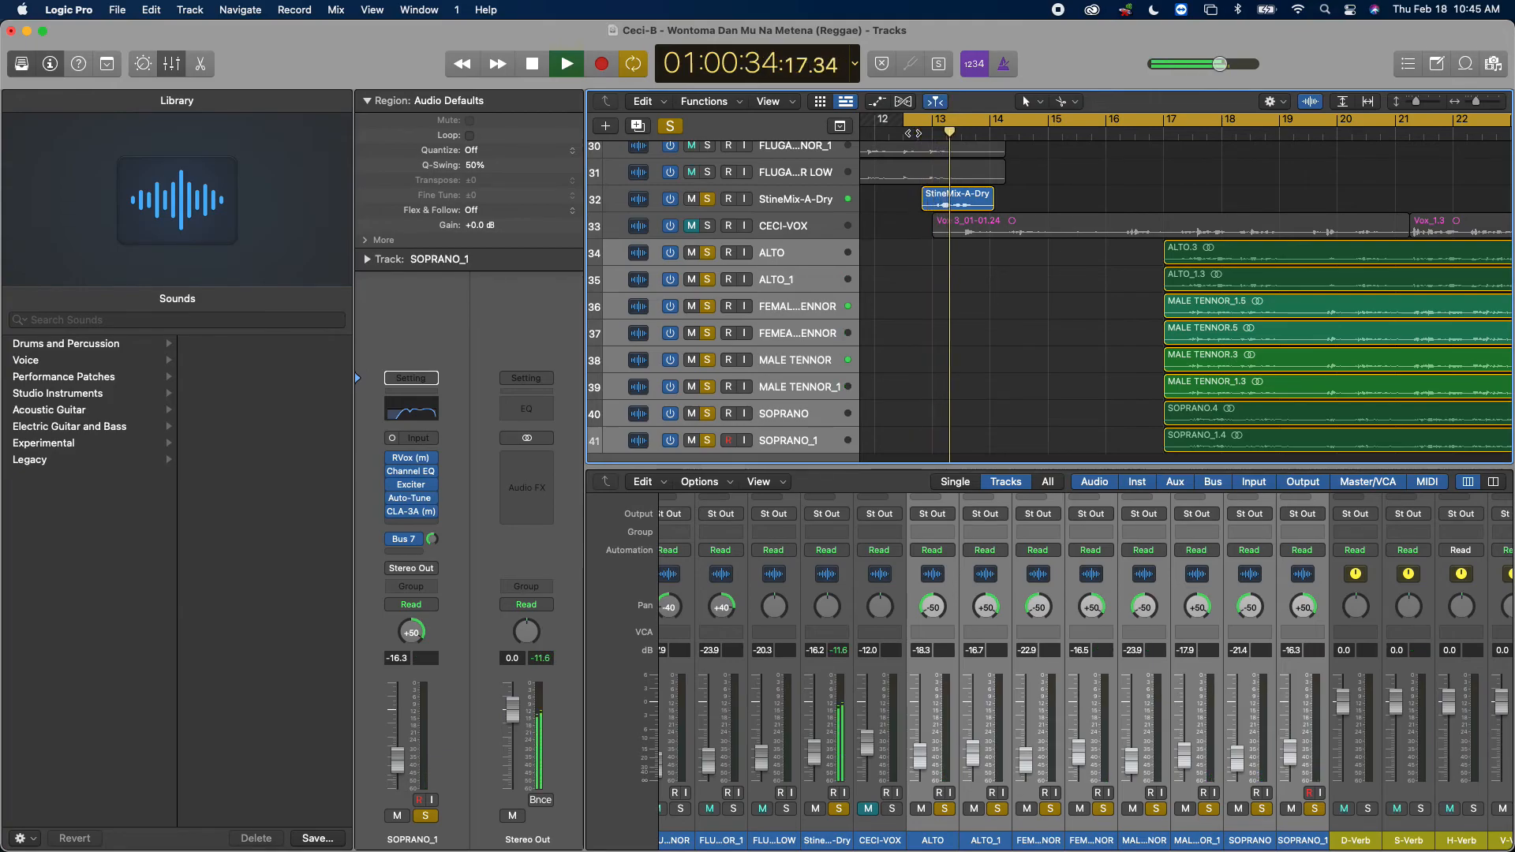
pyautogui.click(909, 135)
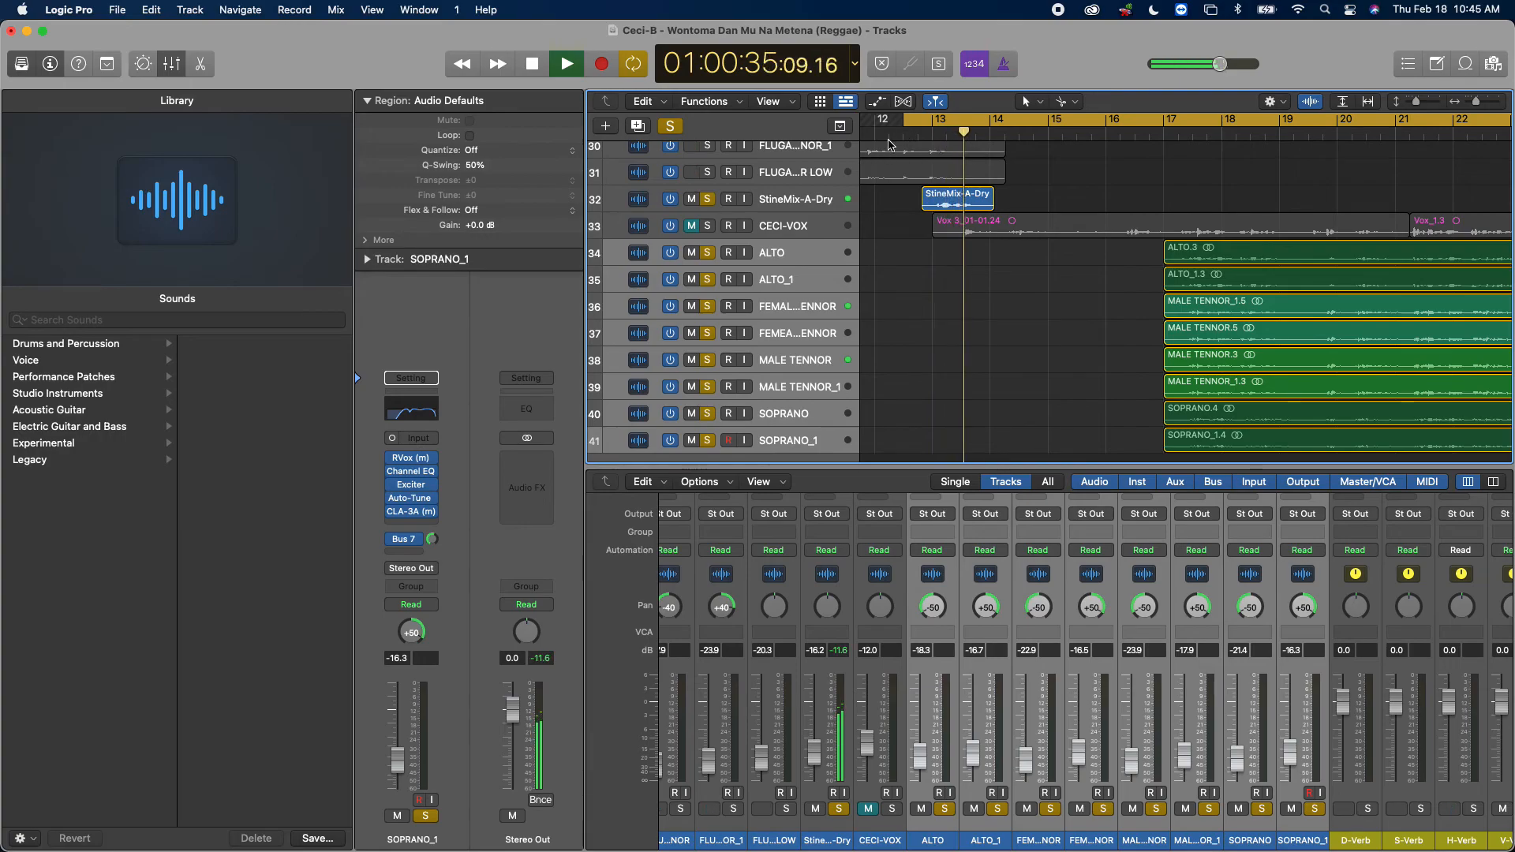
pyautogui.click(905, 139)
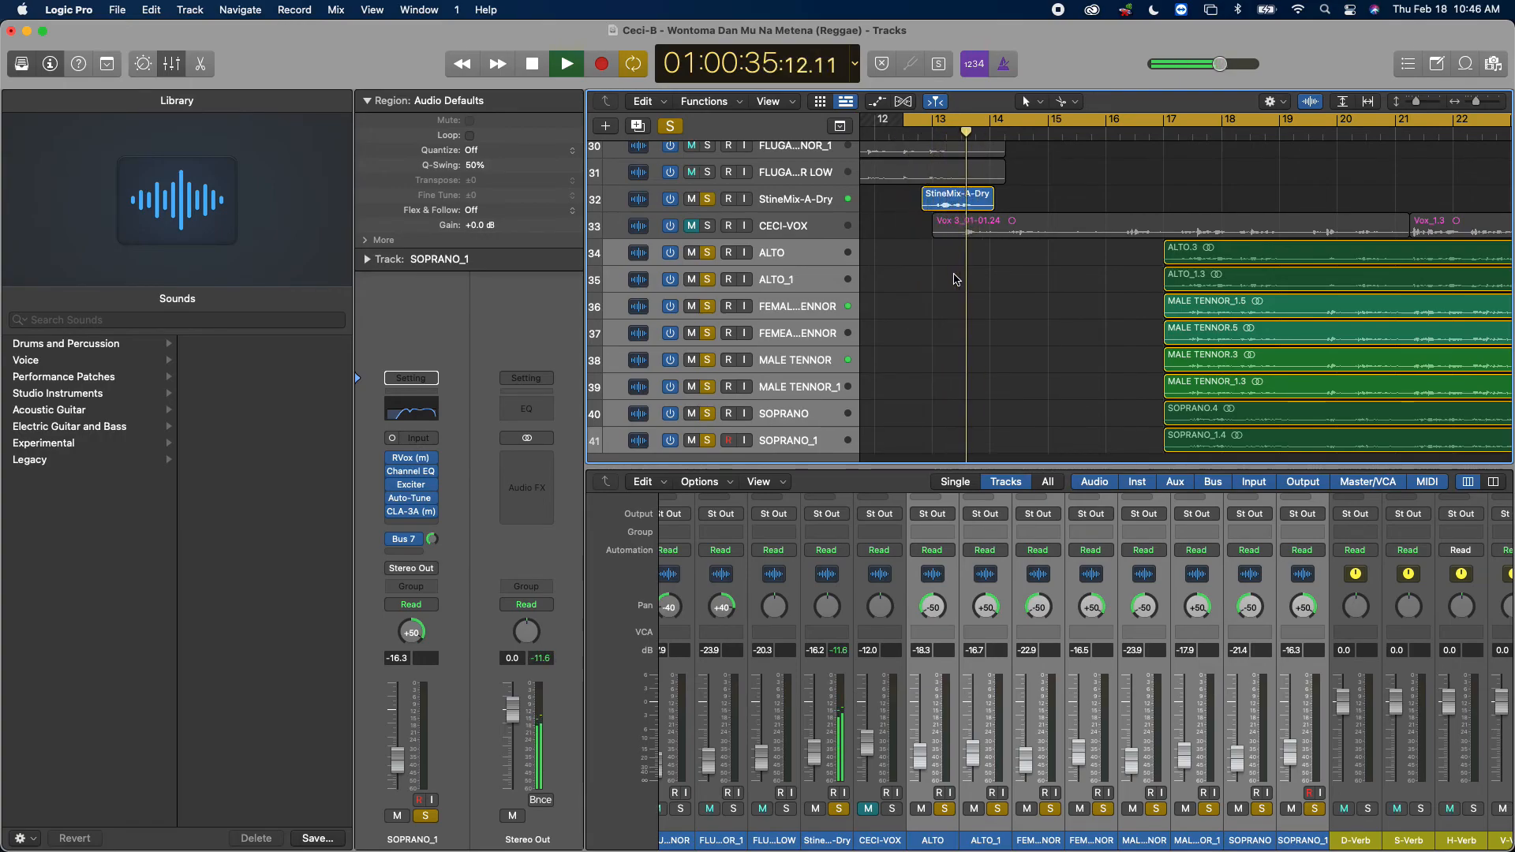
pyautogui.click(913, 135)
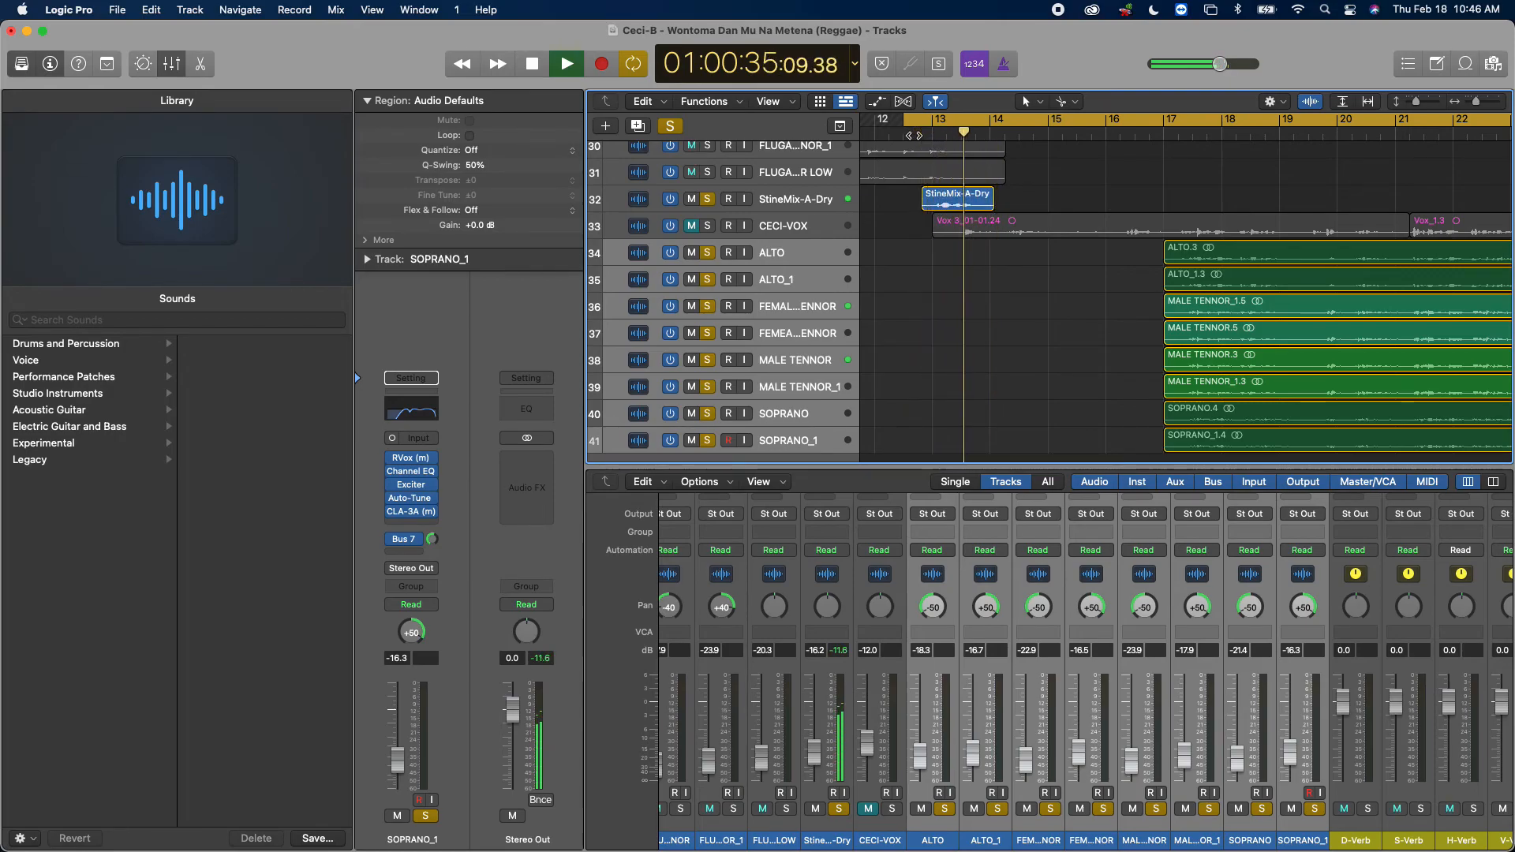
pyautogui.click(913, 135)
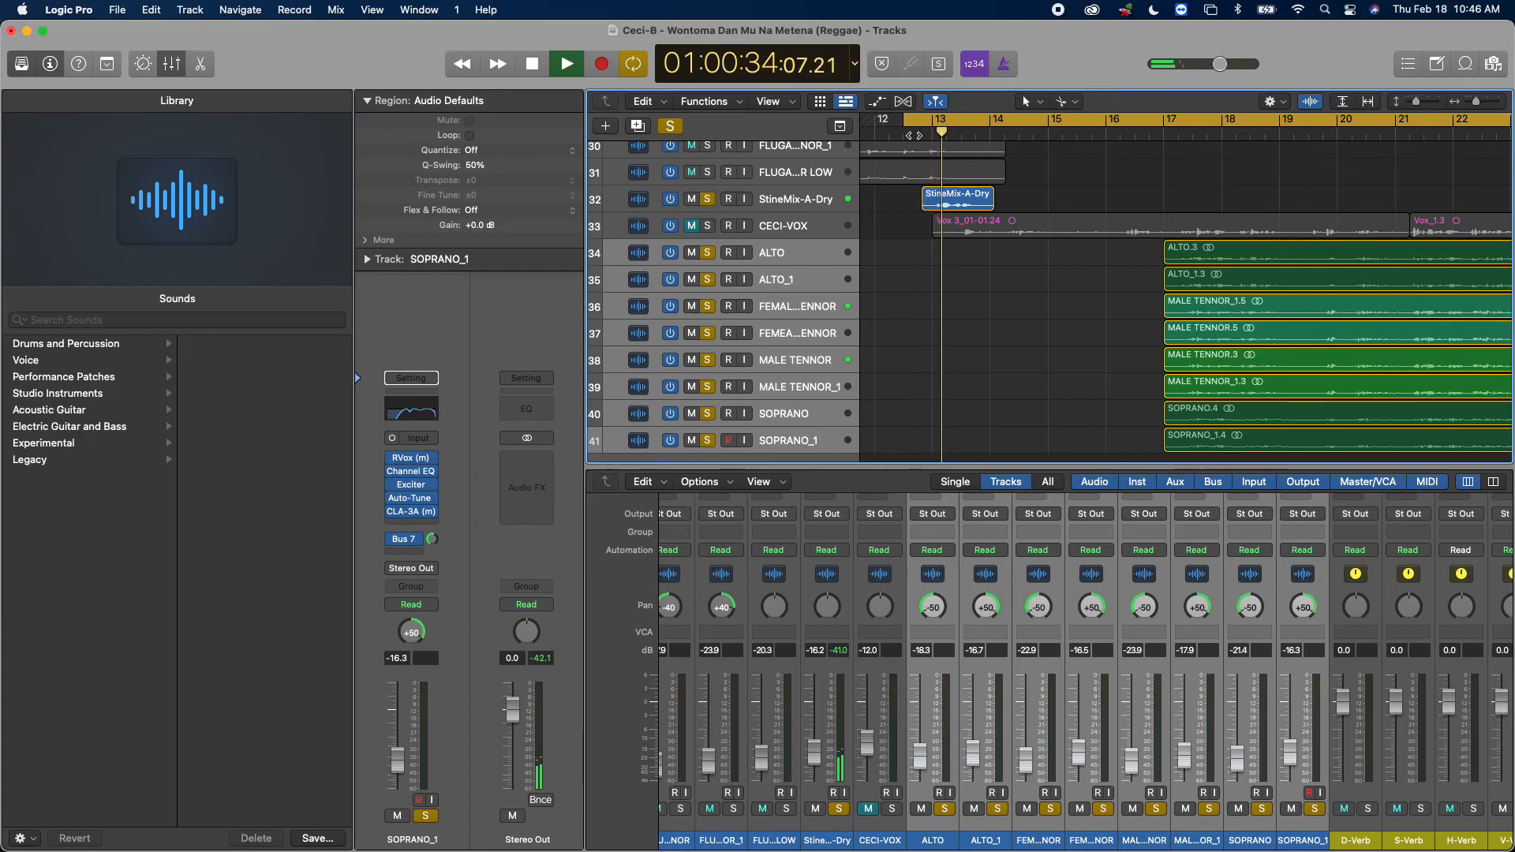
pyautogui.click(913, 135)
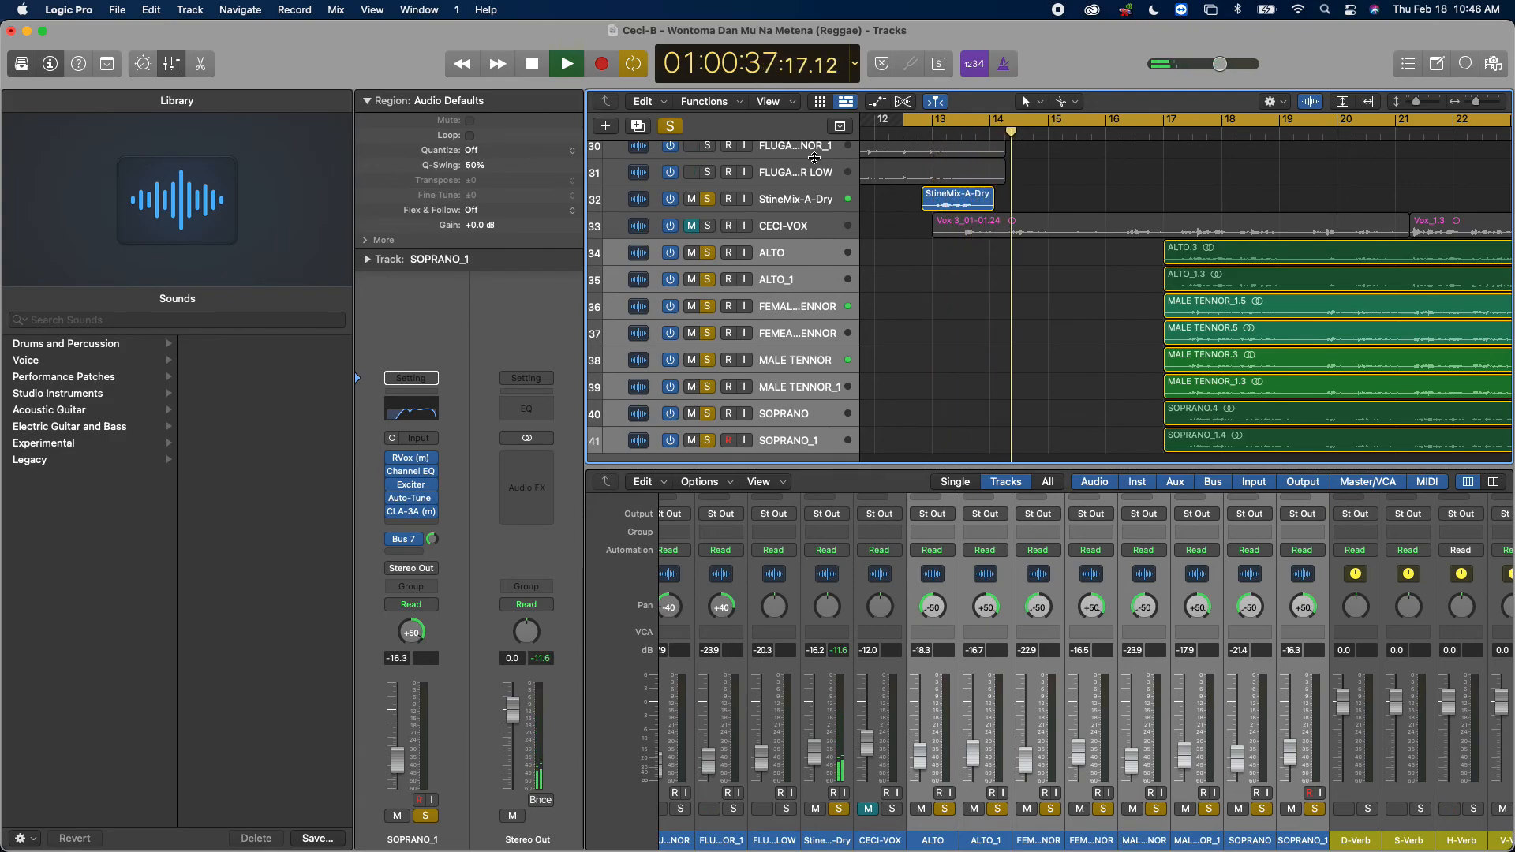
# Step: Unsolo StineMix-A-Dry and the eight backing vocals, and stop playback
pyautogui.click(707, 199)
pyautogui.click(709, 253)
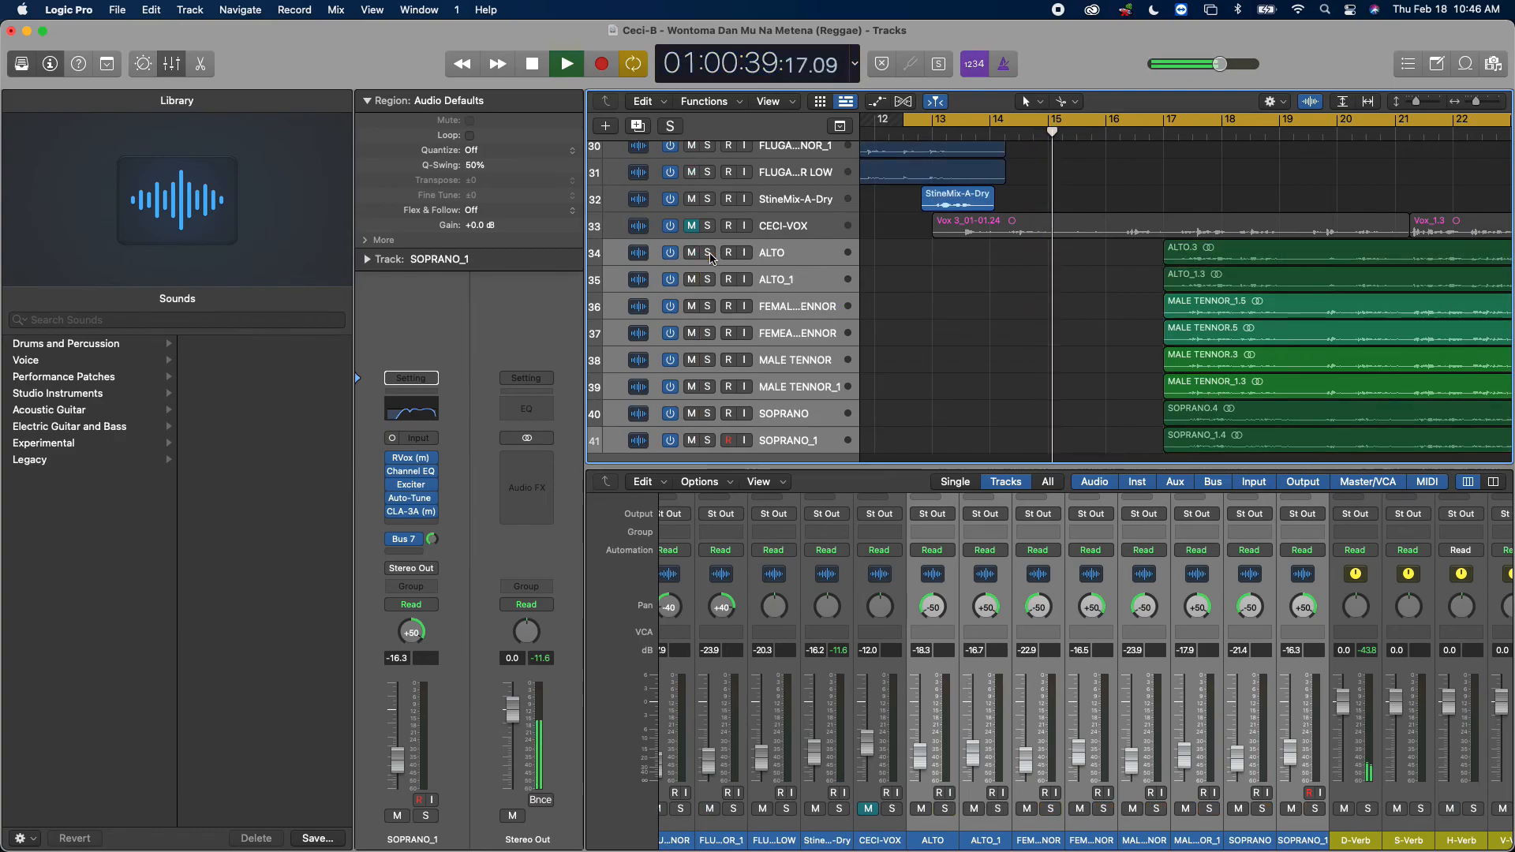
pyautogui.press('space')
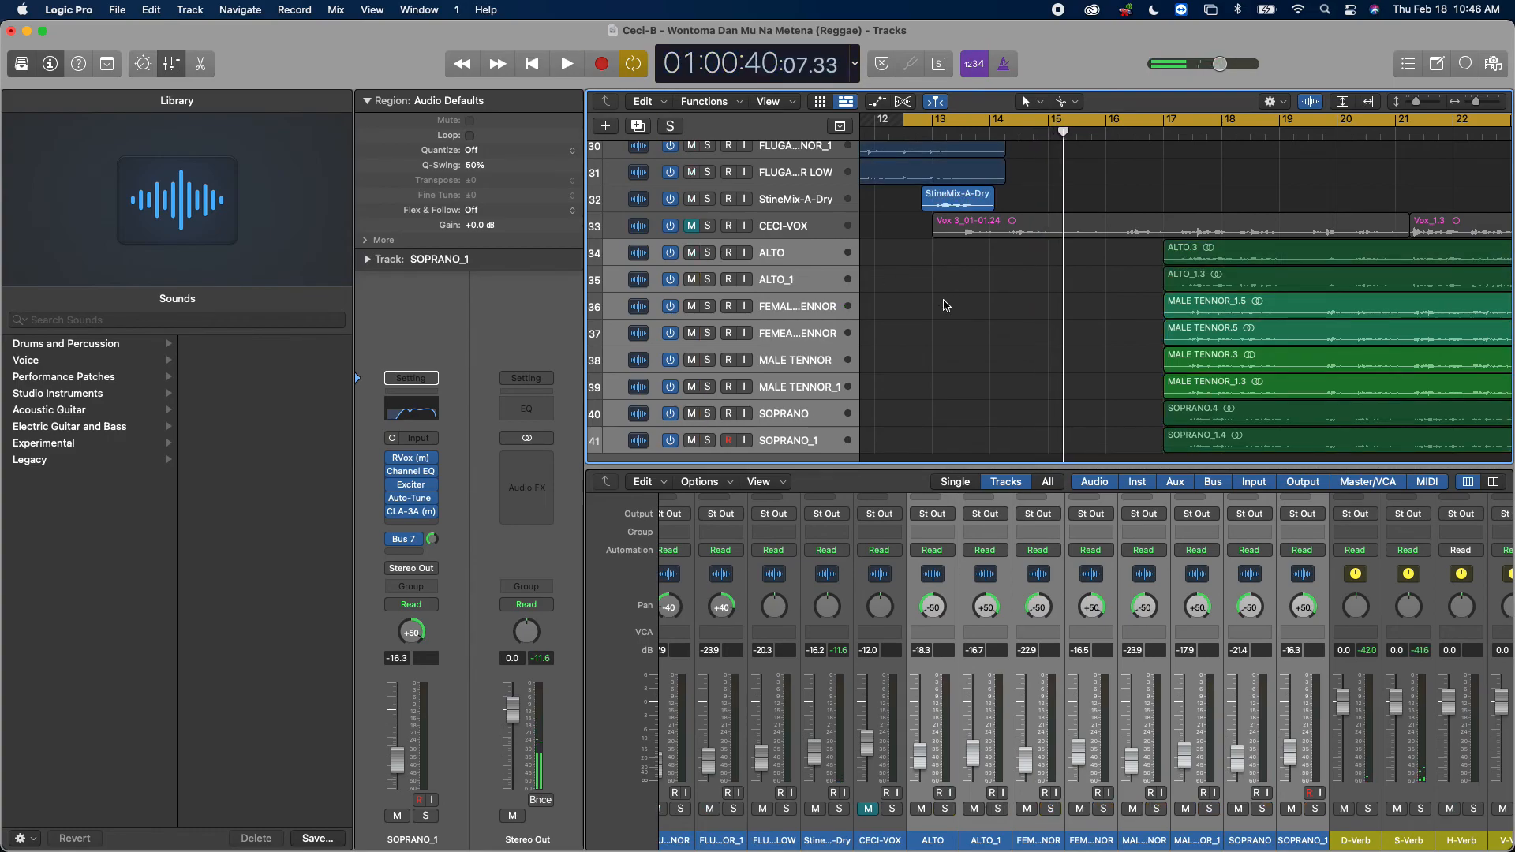
# Step: Recall the previously stored track solos and play them from the cycle start and from about bar 16
pyautogui.click(670, 126)
pyautogui.press('space')
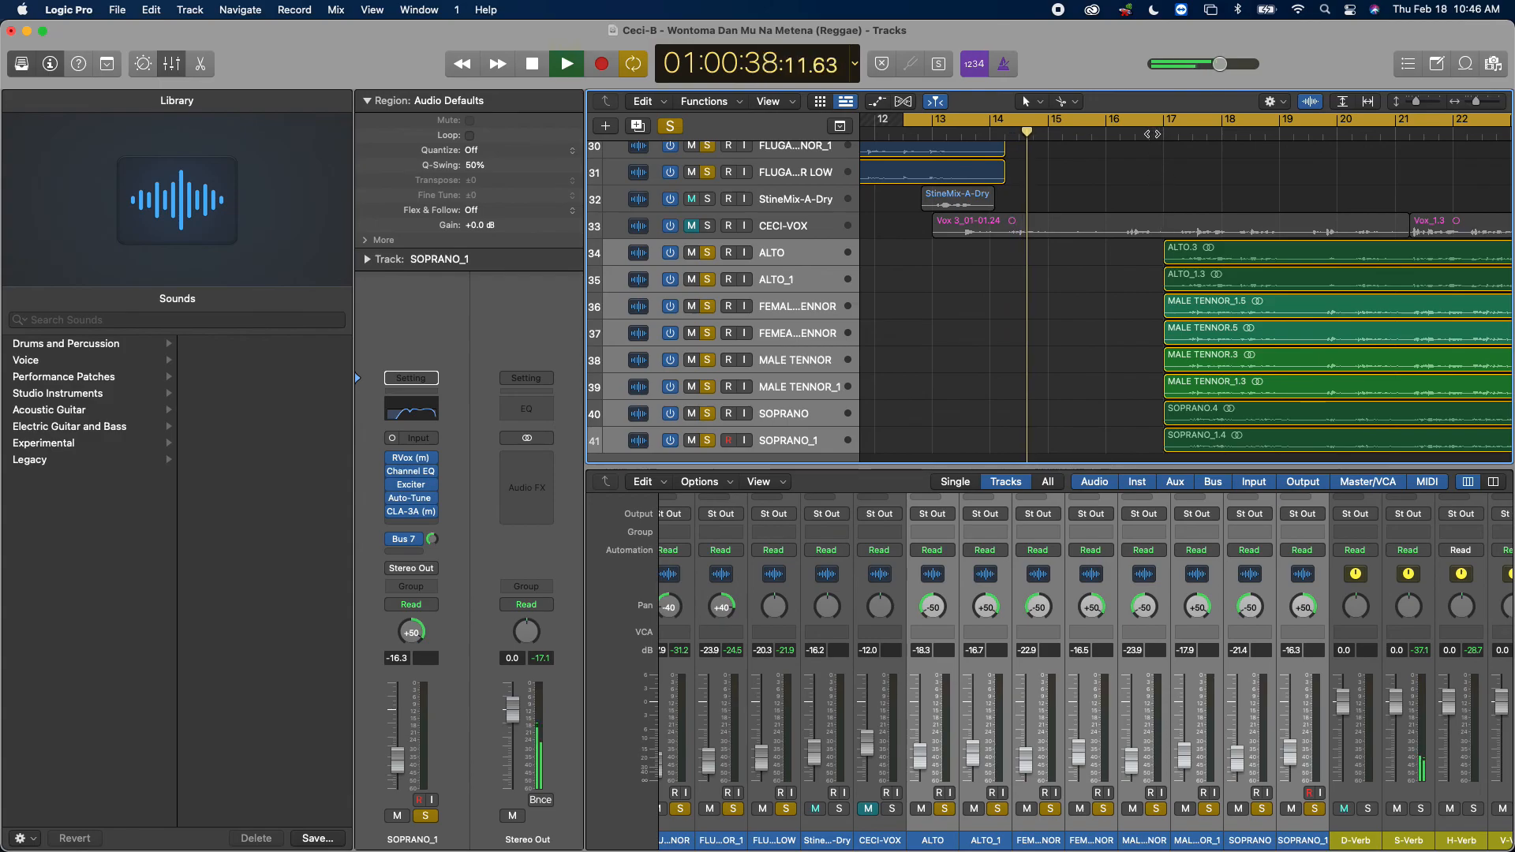
pyautogui.click(1121, 141)
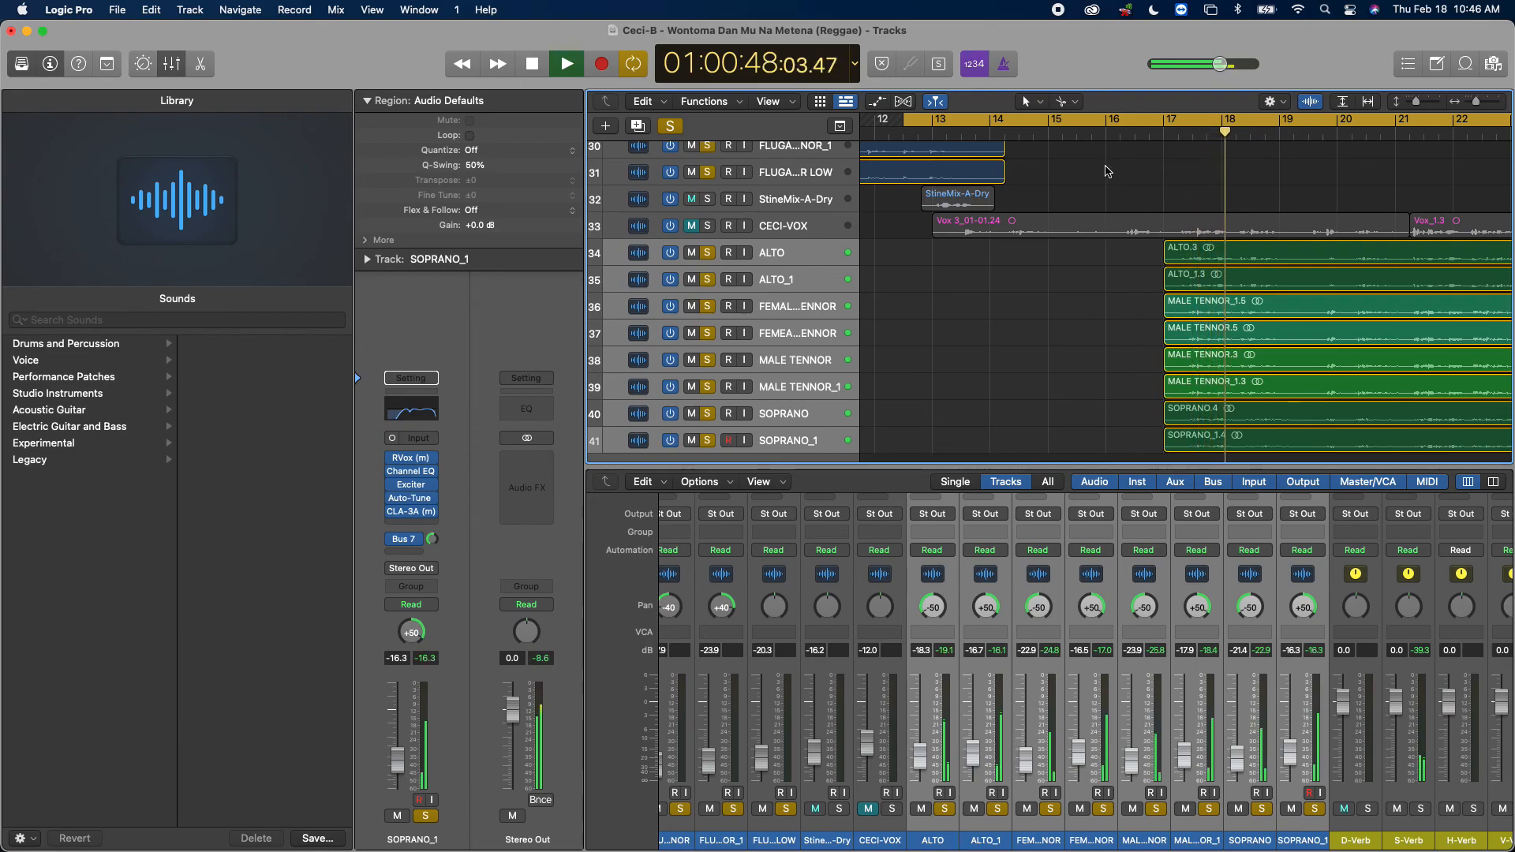
pyautogui.hscroll(8, 1144, 169)
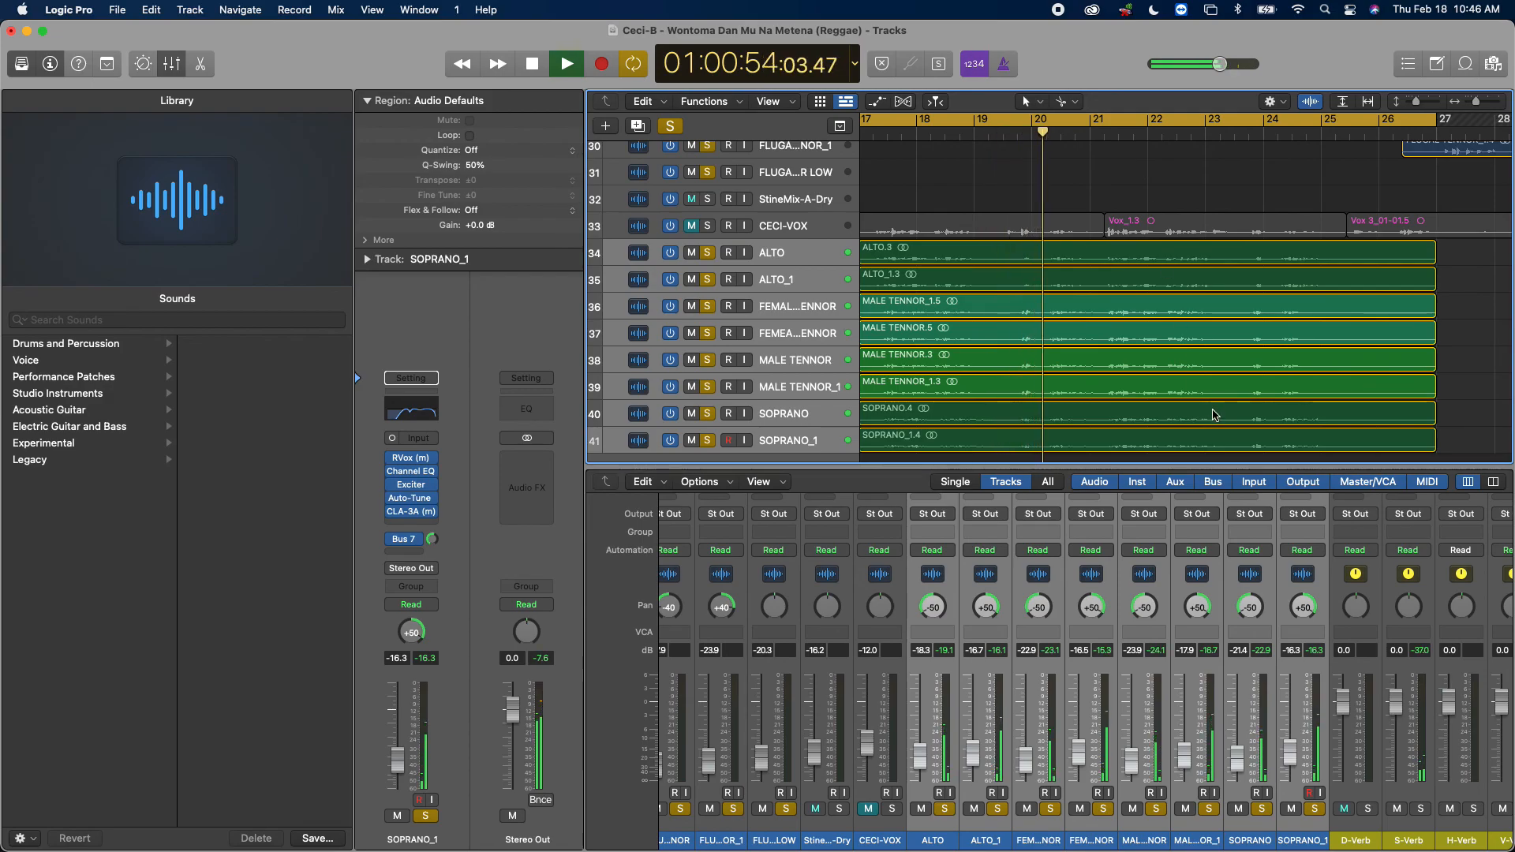
pyautogui.hscroll(4, 1219, 629)
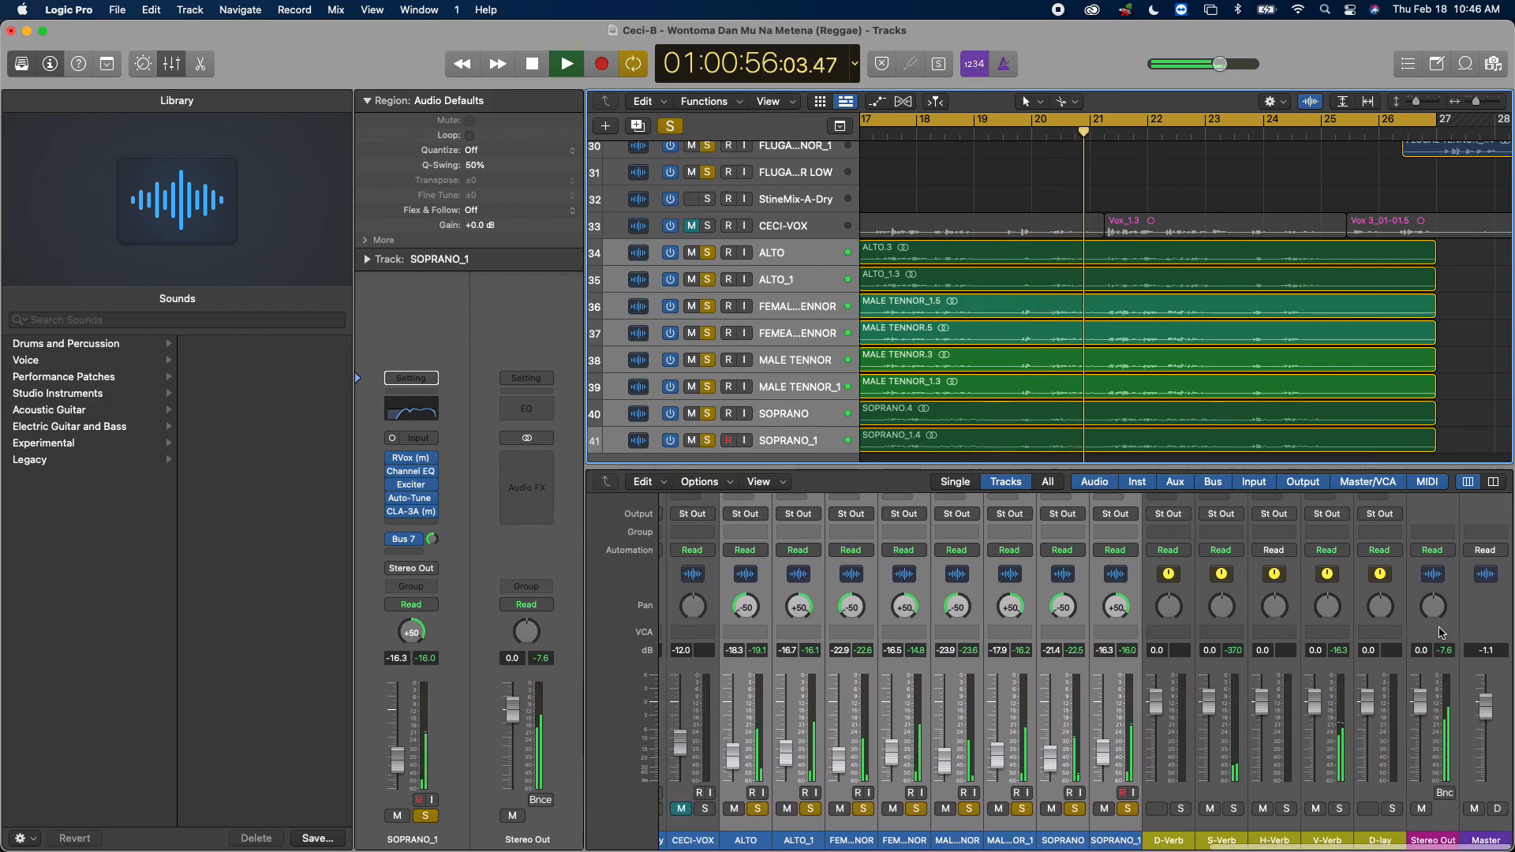
# Step: Reset the Stereo Out peak level and fit all tracks and the whole song into the arrangement view
pyautogui.click(1443, 652)
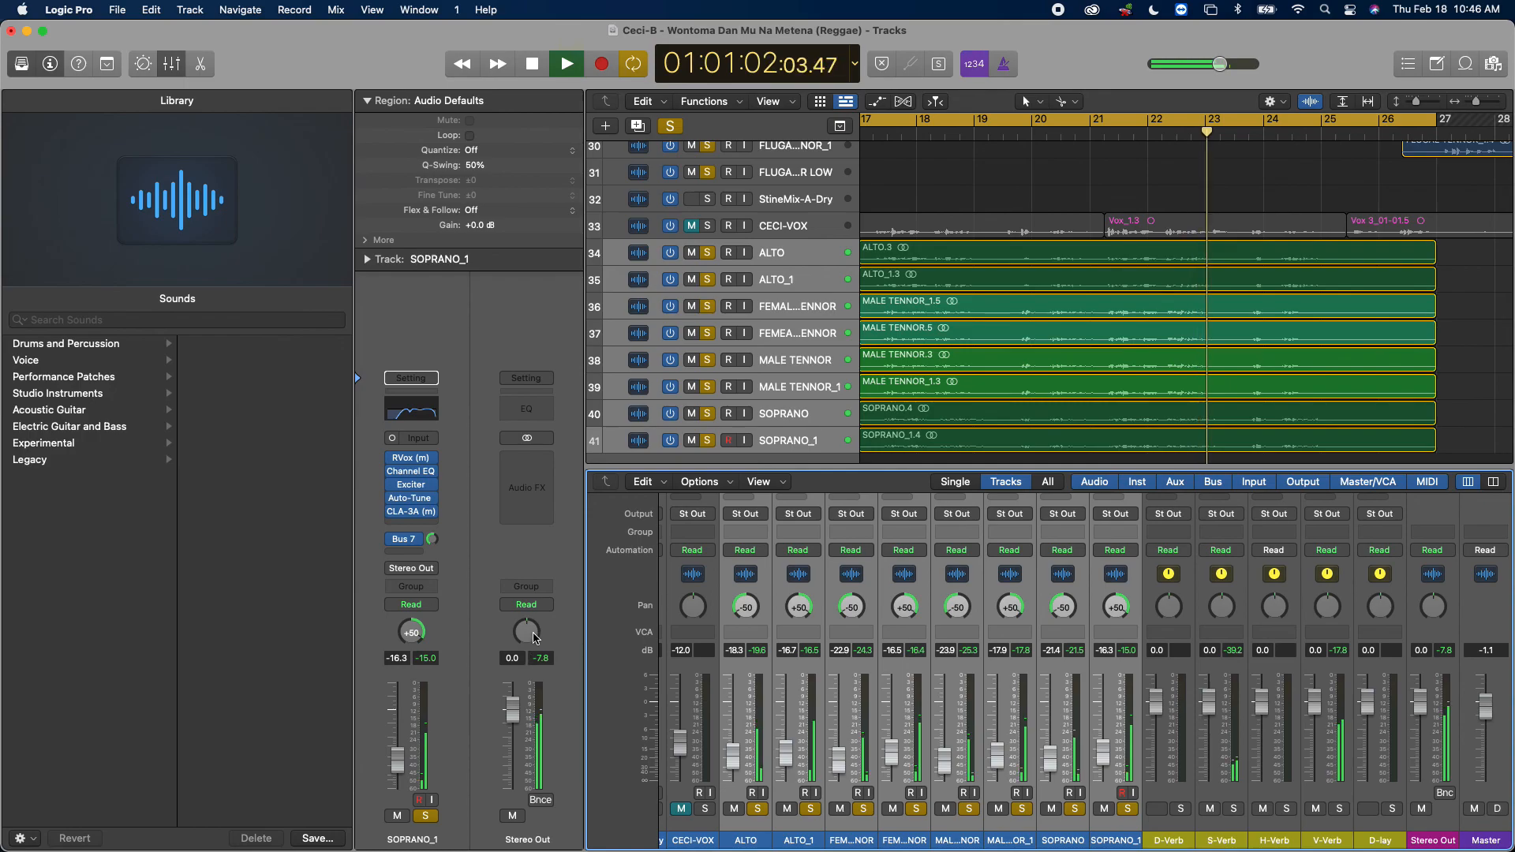
pyautogui.click(1249, 177)
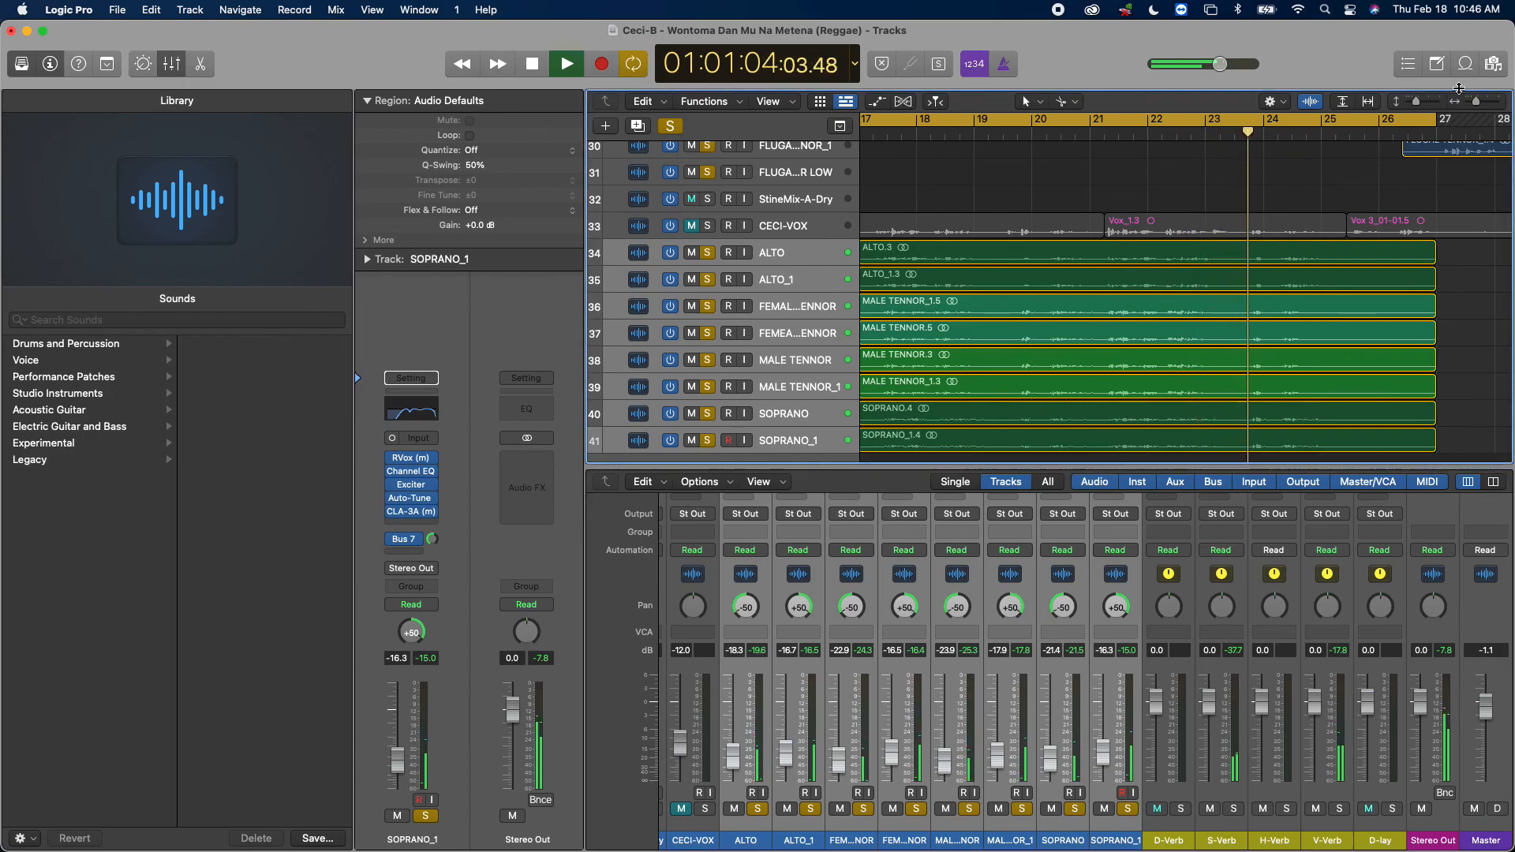
pyautogui.click(1343, 102)
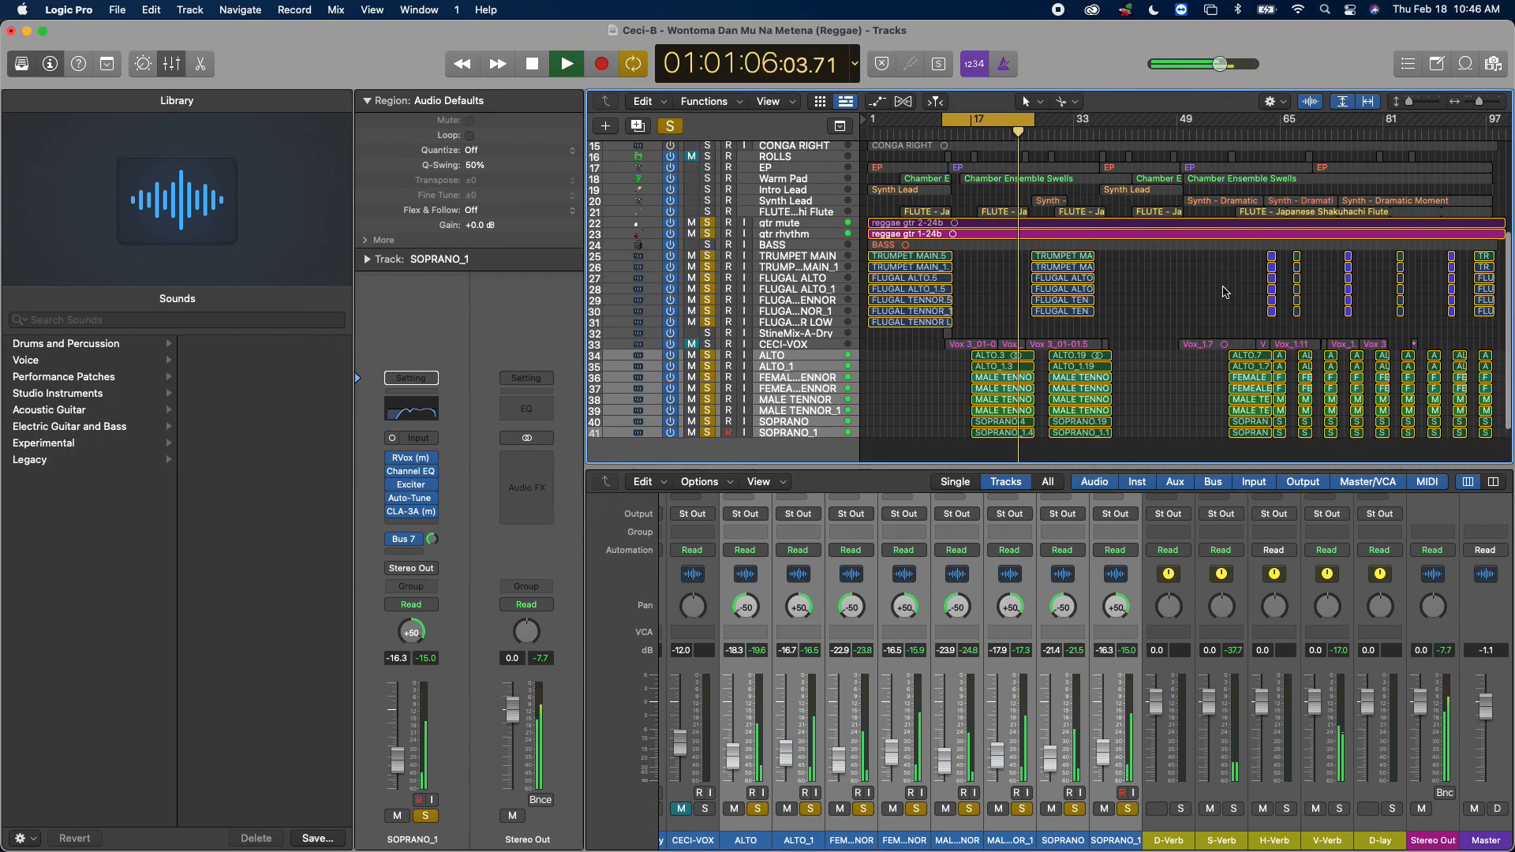